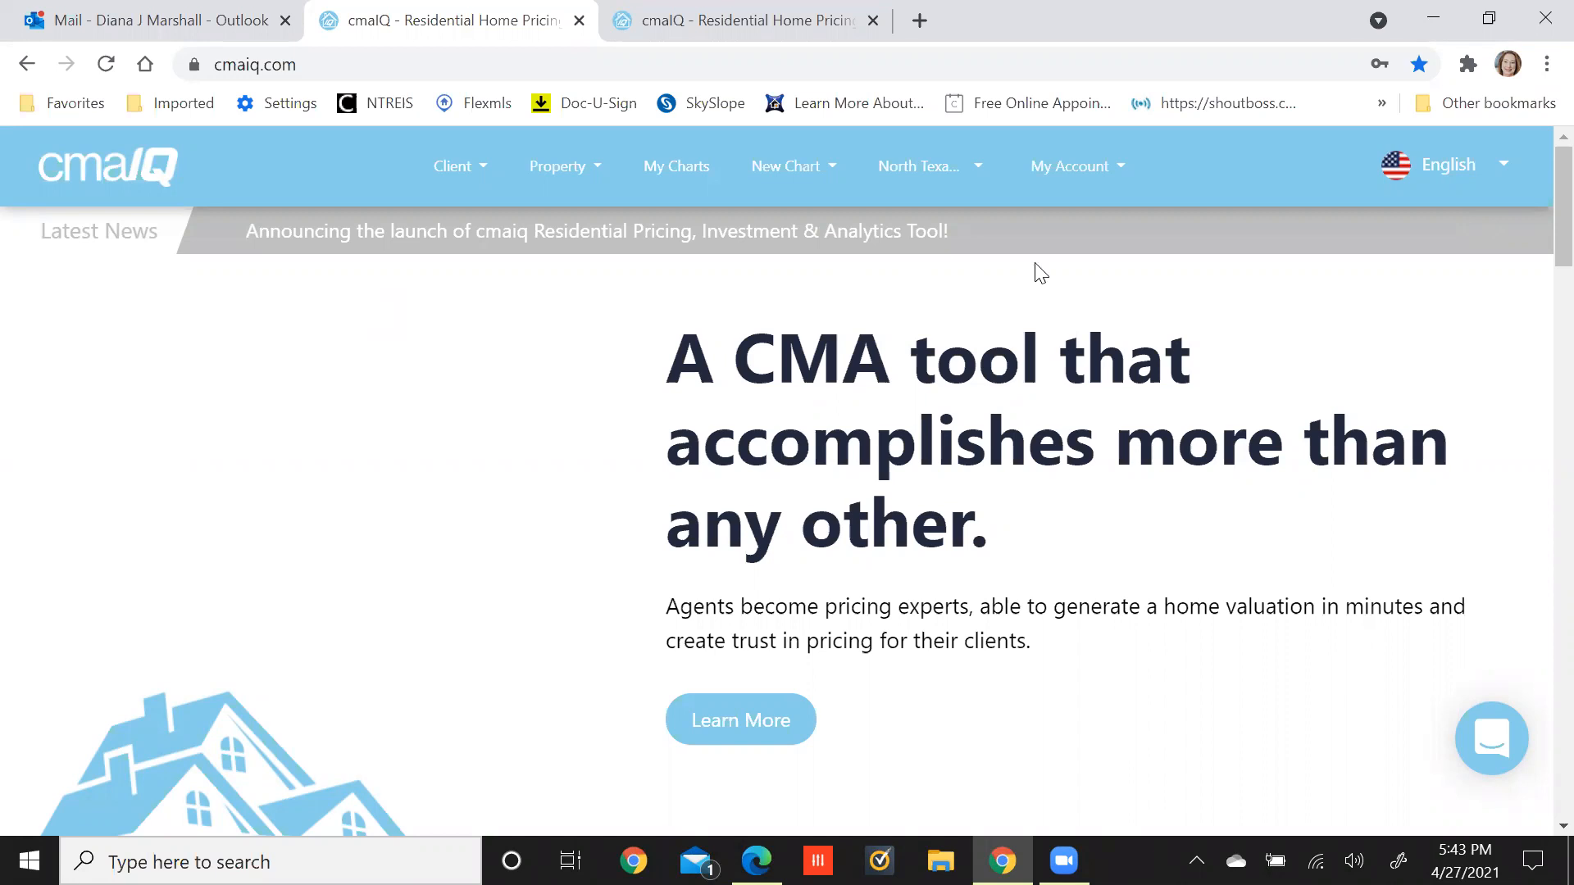
Open the Edit Profile page from My Account and scroll down to the Profile Image.
click(1070, 177)
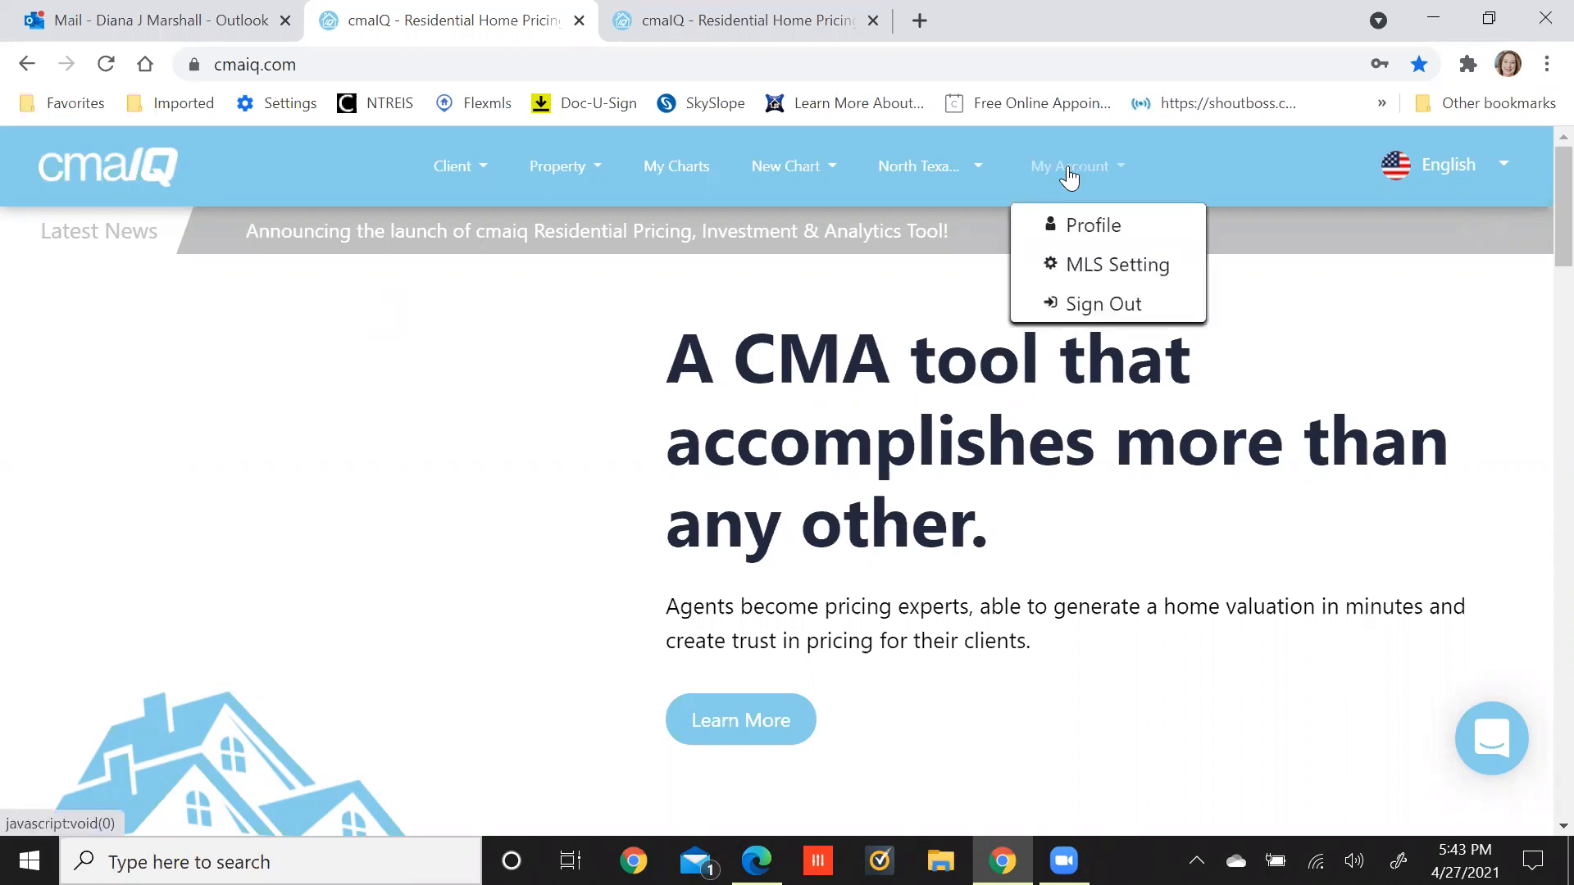
click(1087, 228)
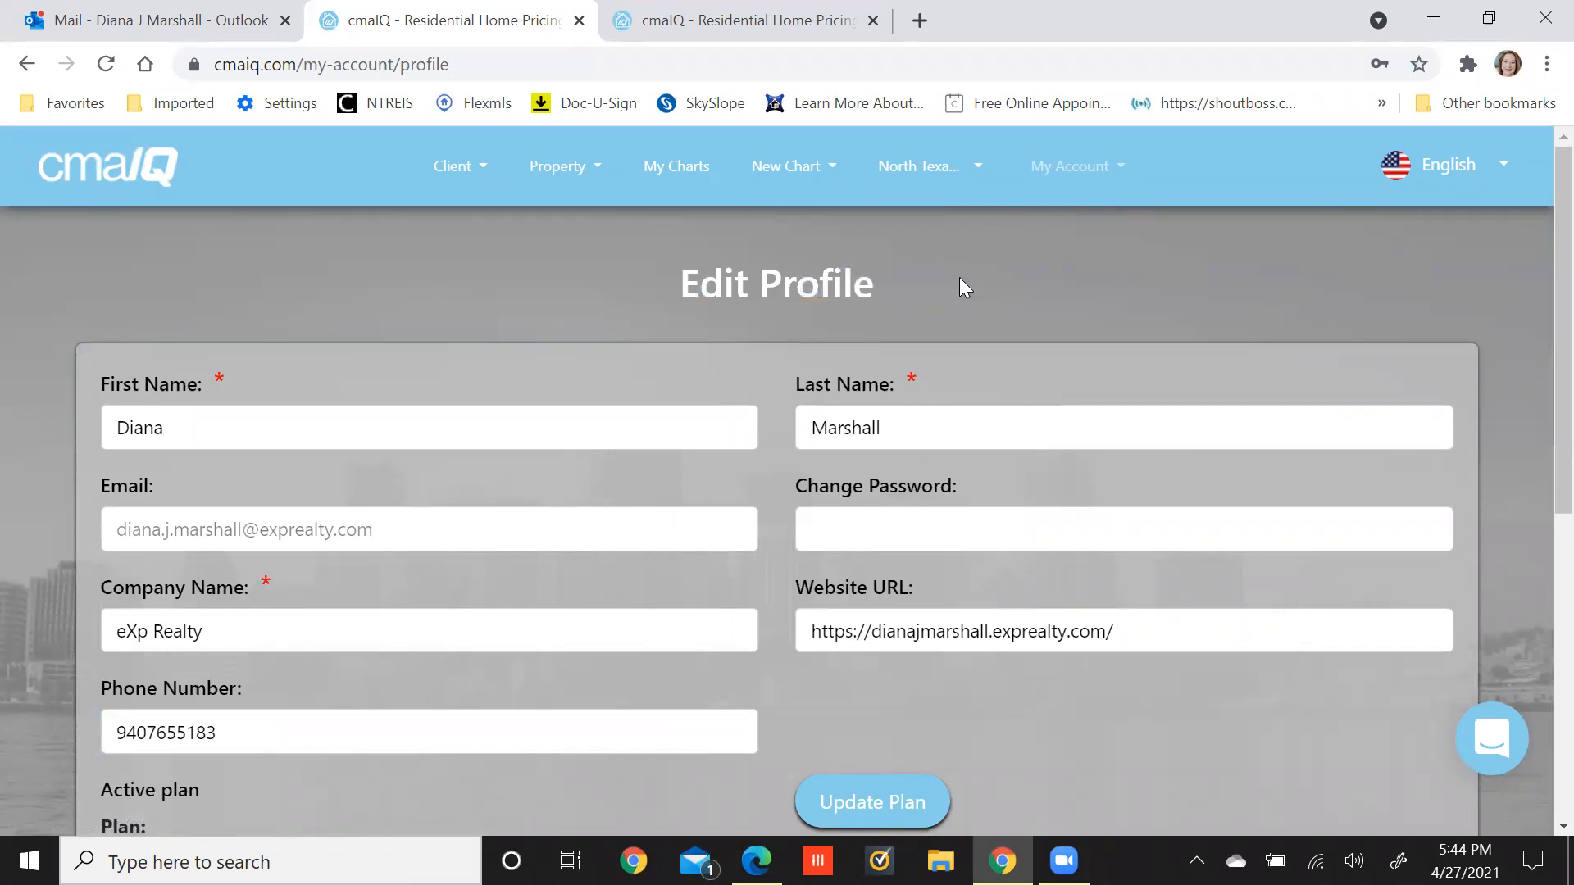
scroll(1277, 269, down, 1)
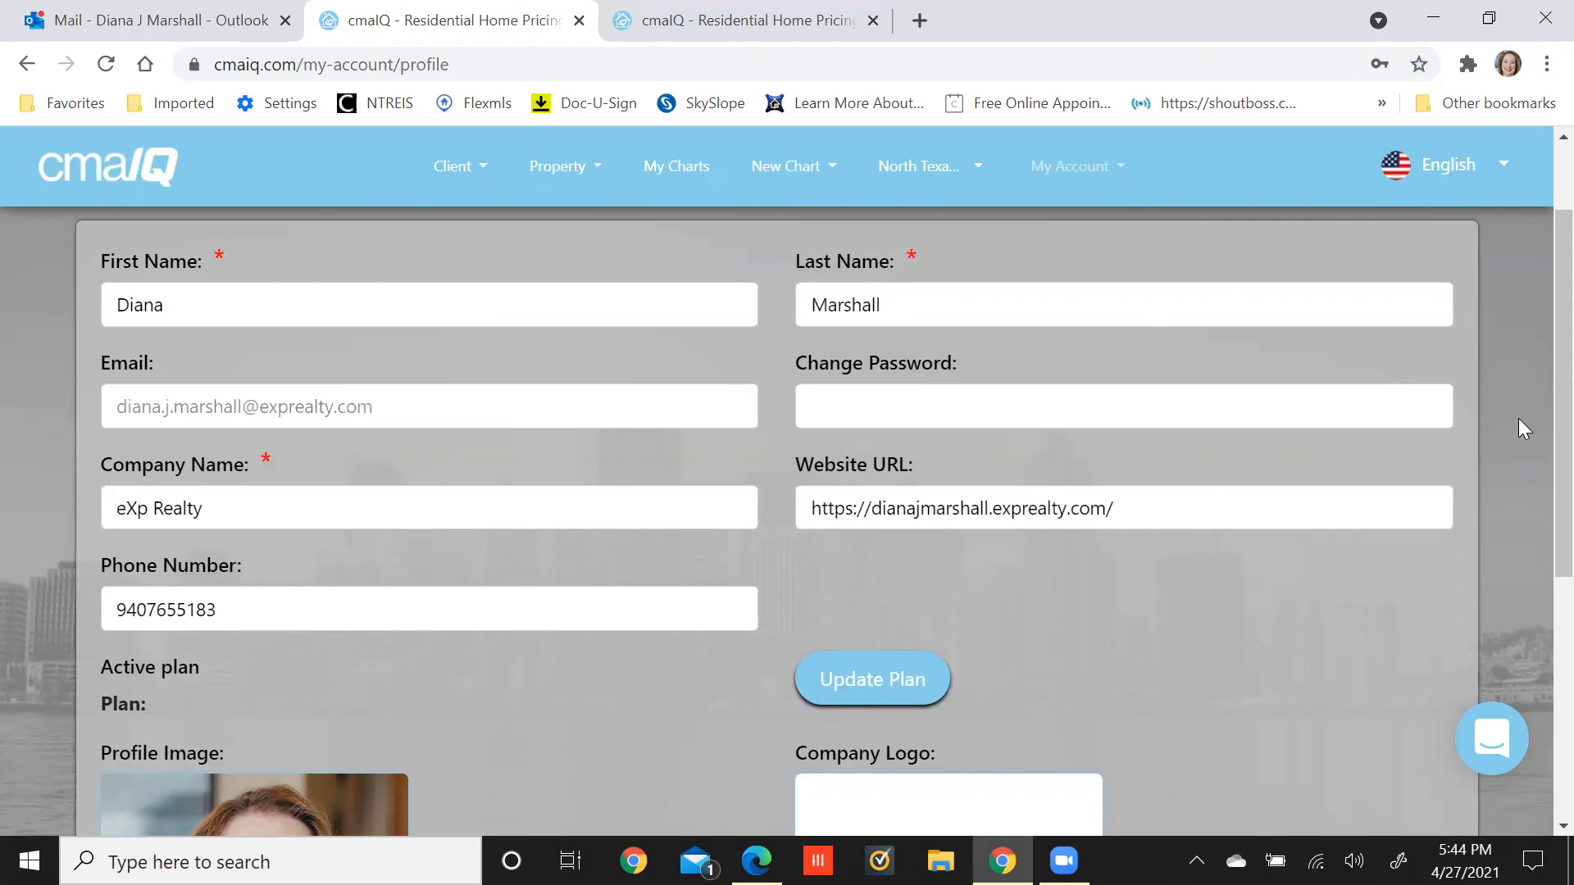
scroll(1519, 418, down, 5)
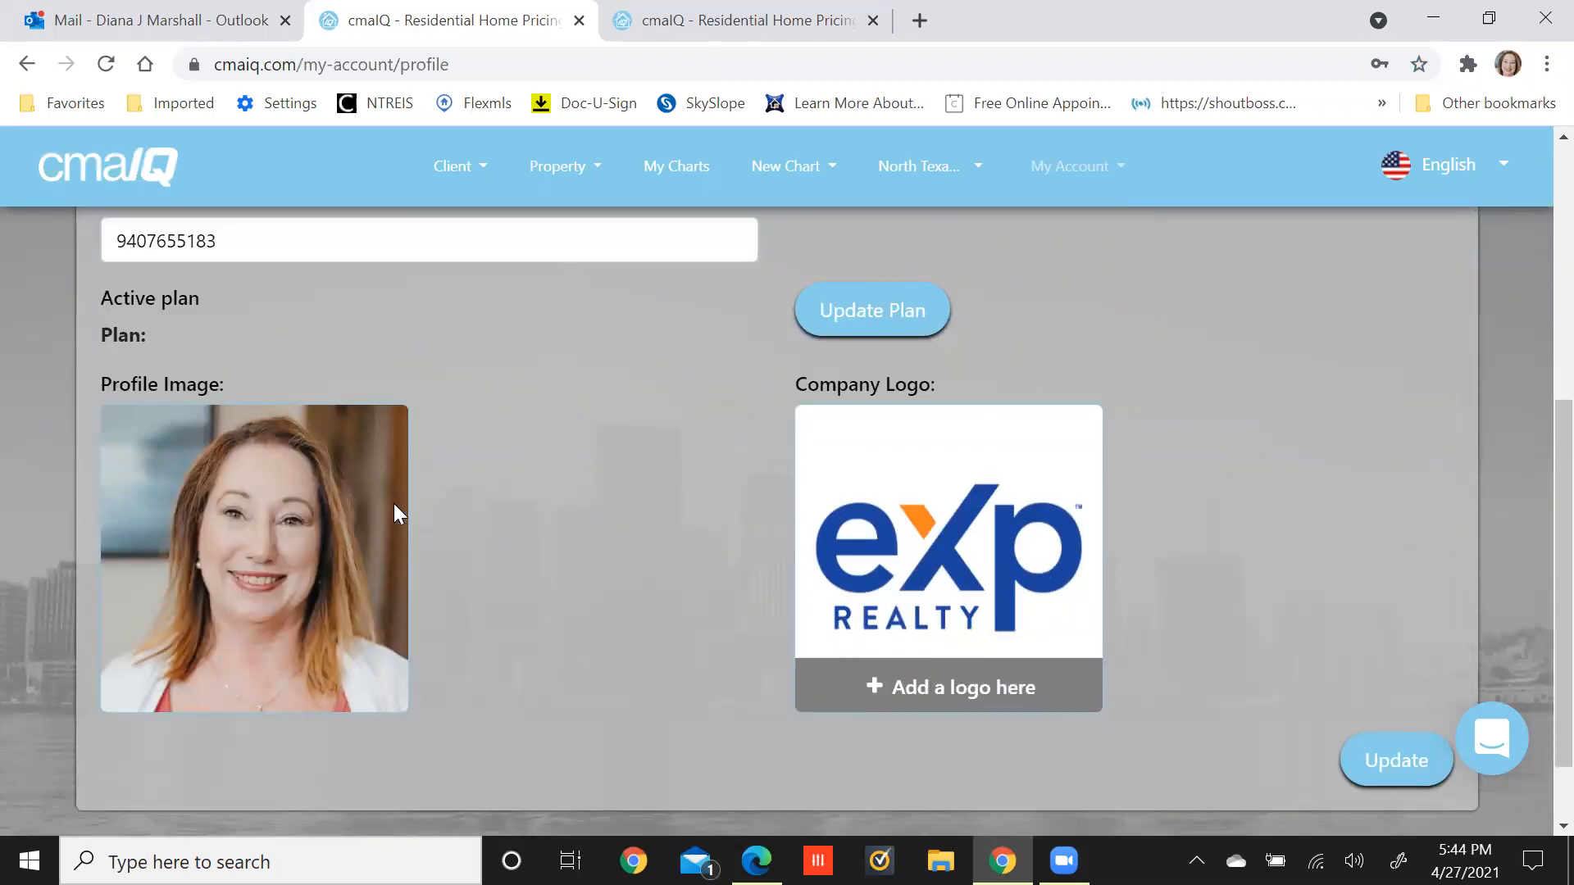
Upload the new headshot as the profile image, with the crop box moved up over the face.
click(233, 577)
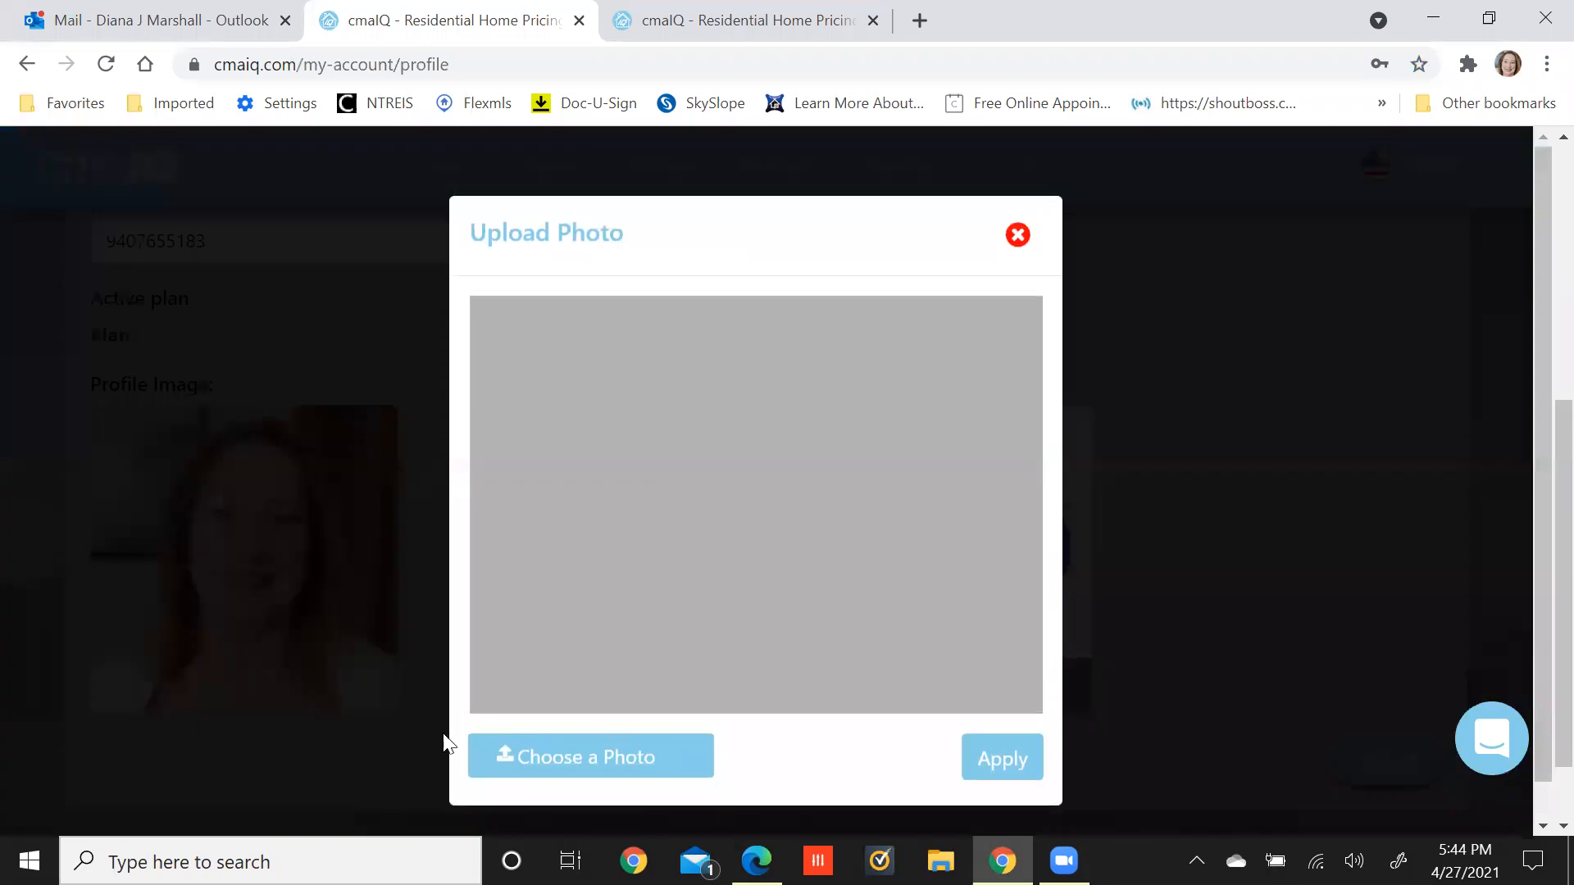
click(574, 748)
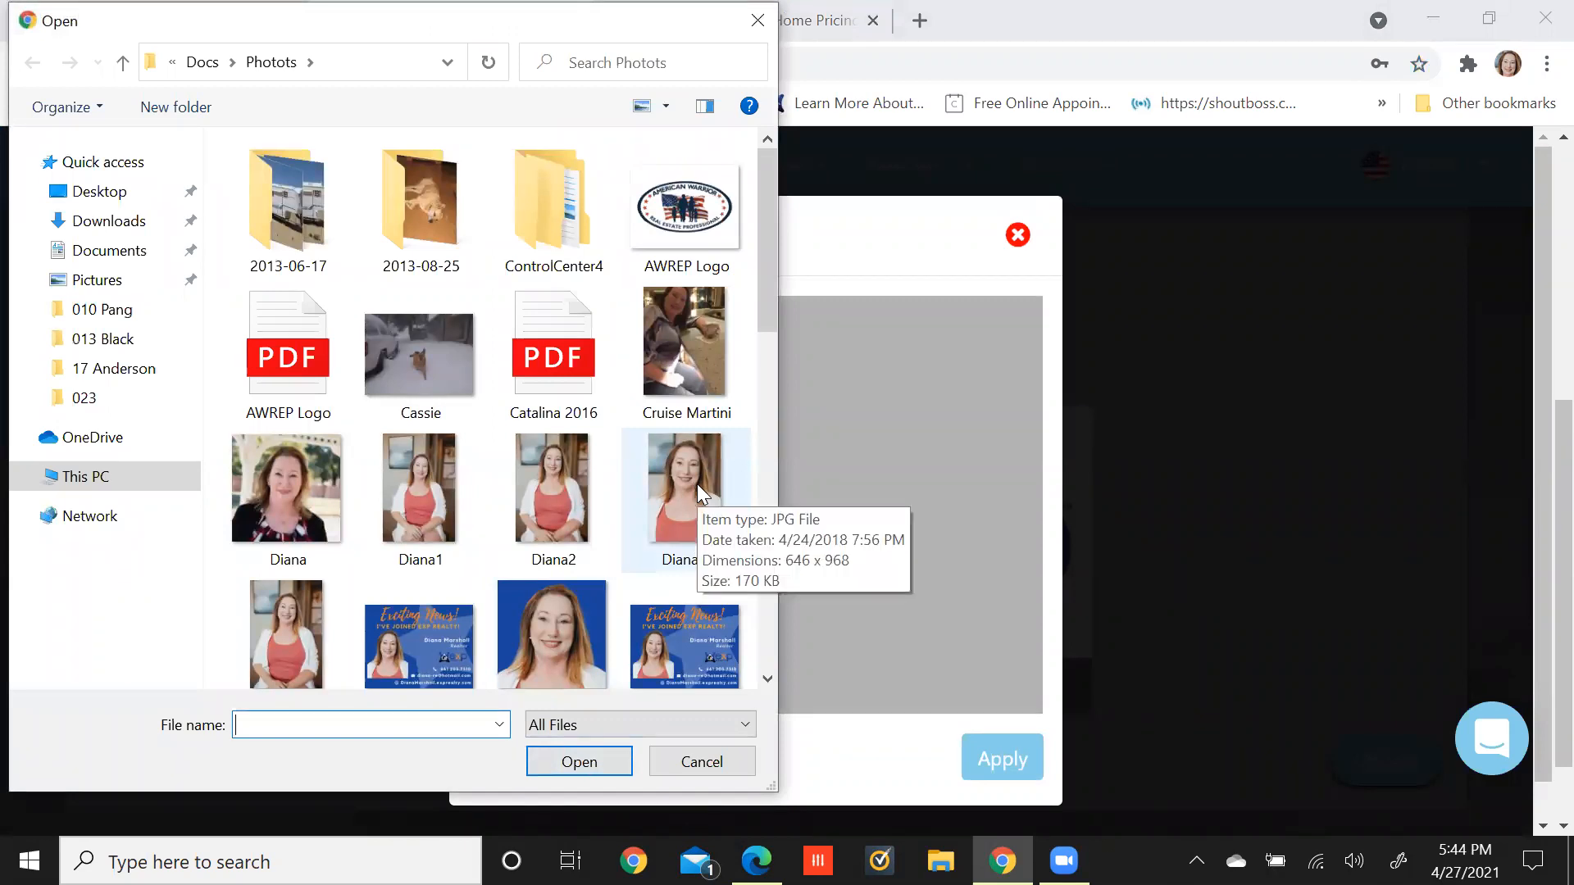
click(672, 764)
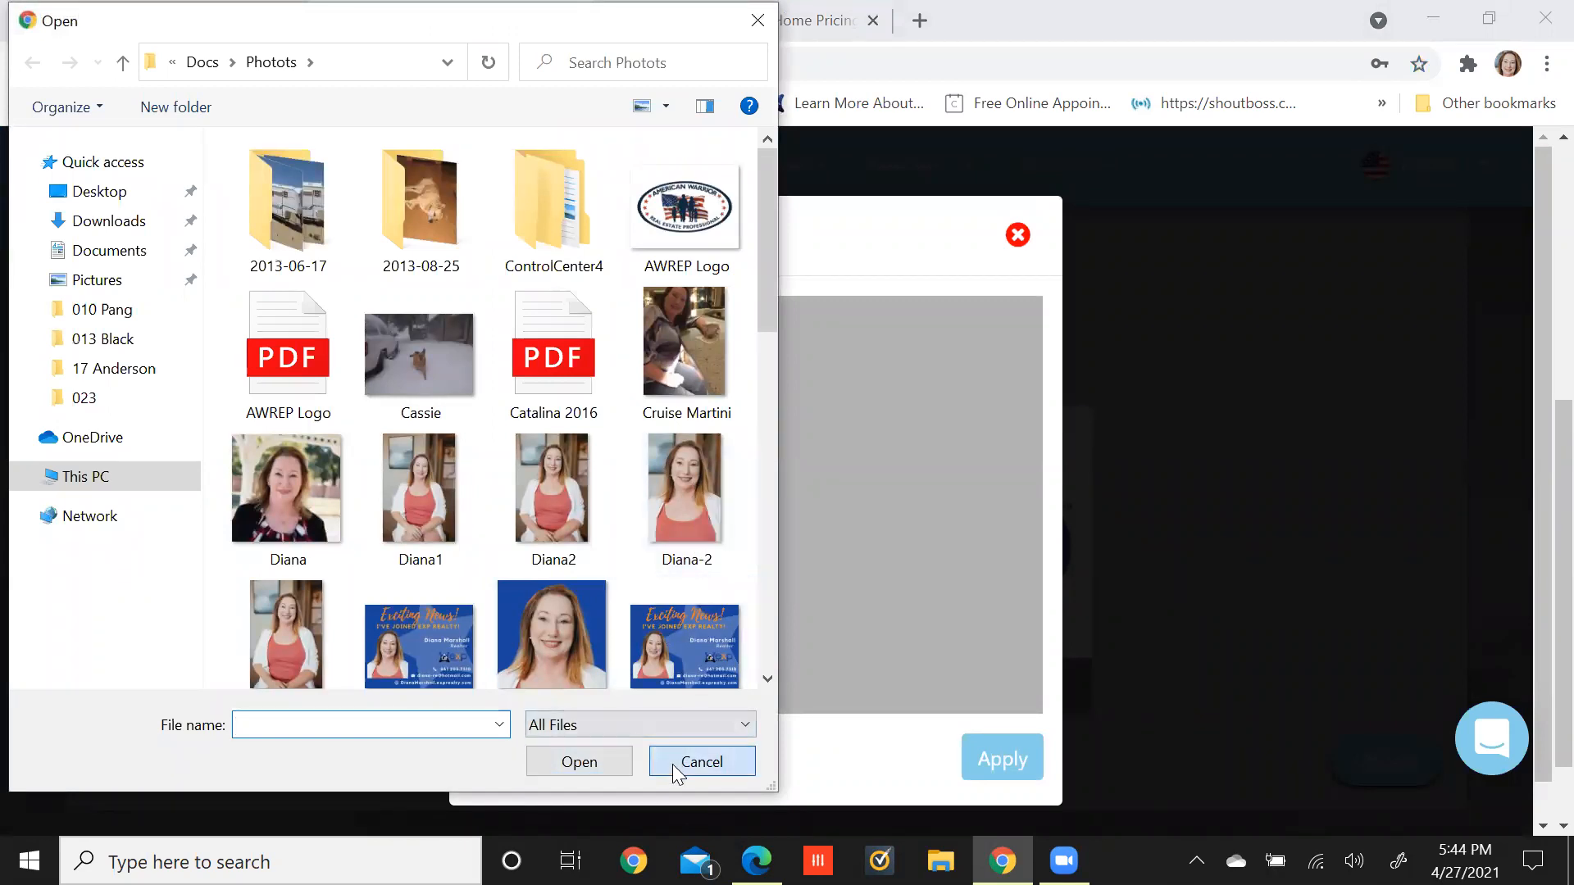
click(602, 758)
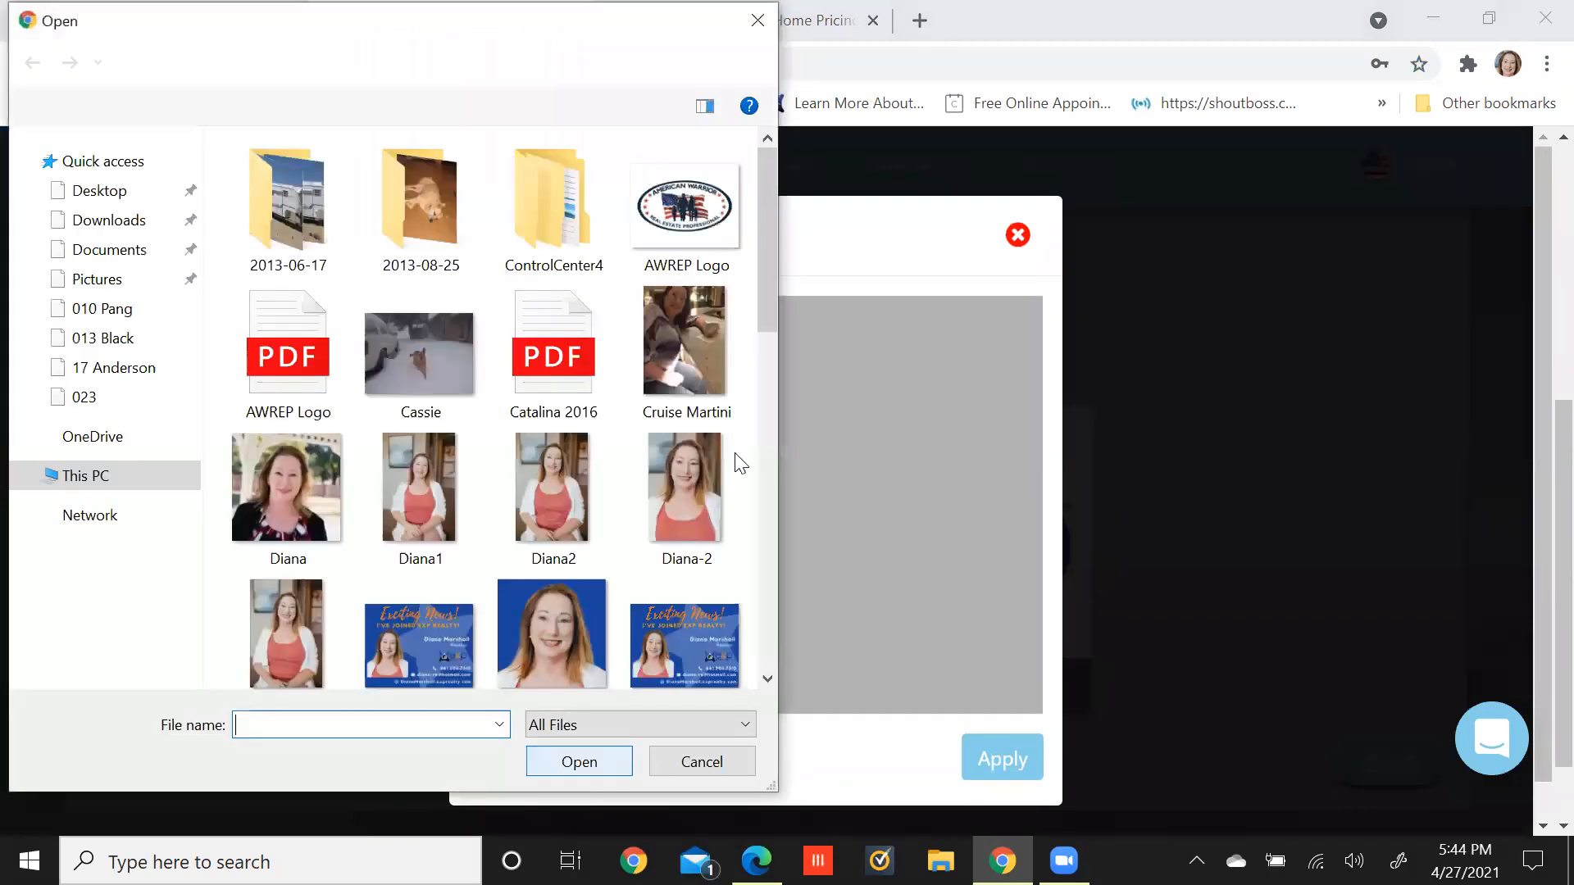
click(697, 477)
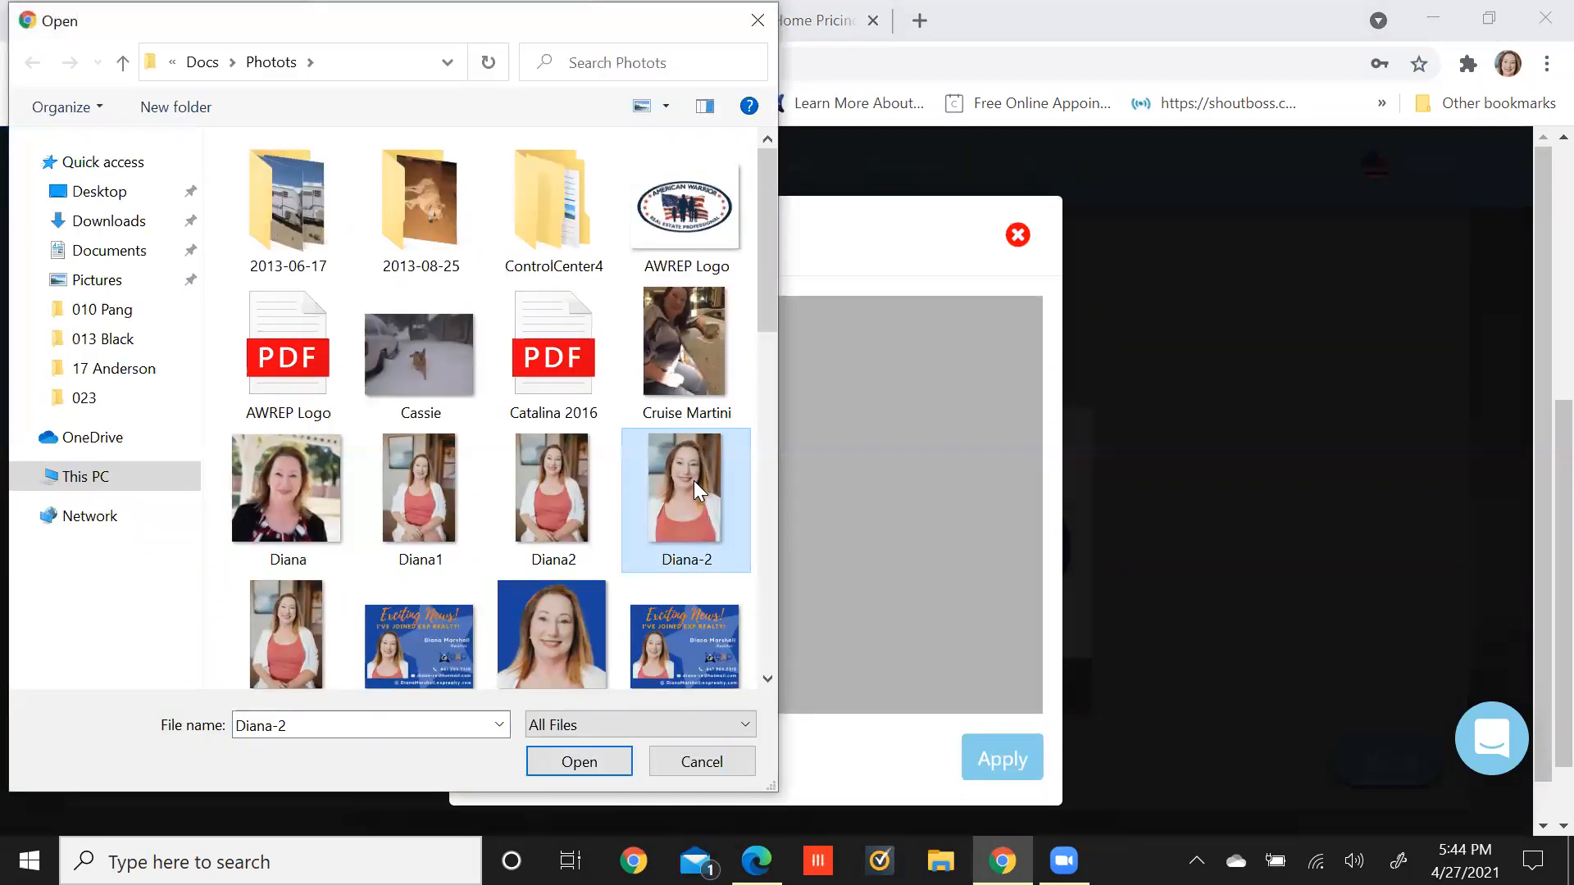
double_click(693, 481)
drag(742, 597, 747, 545)
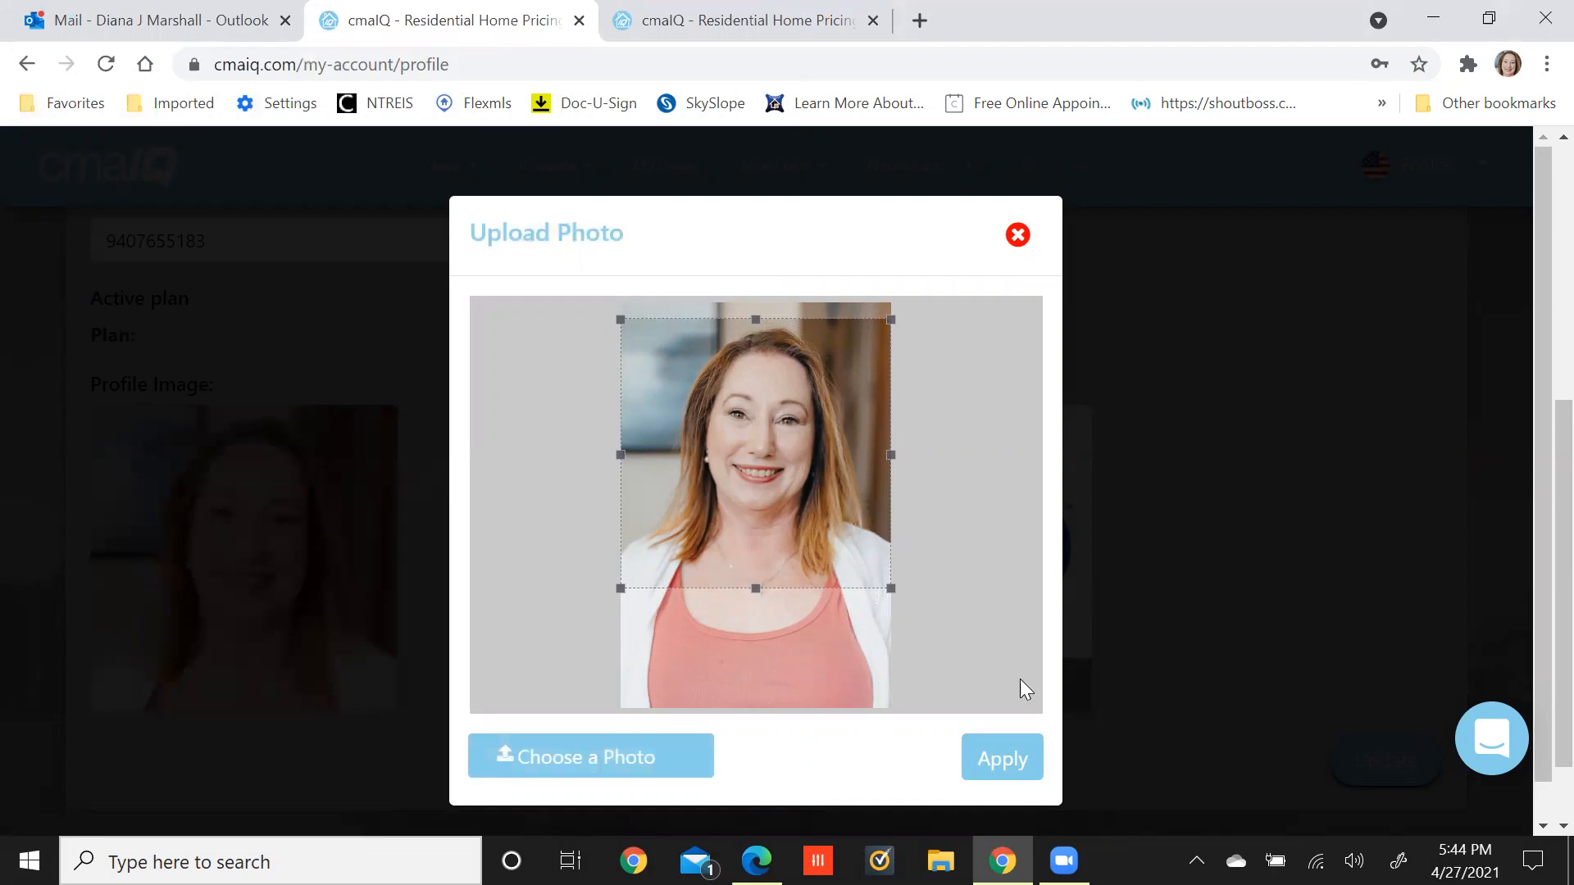
click(1001, 760)
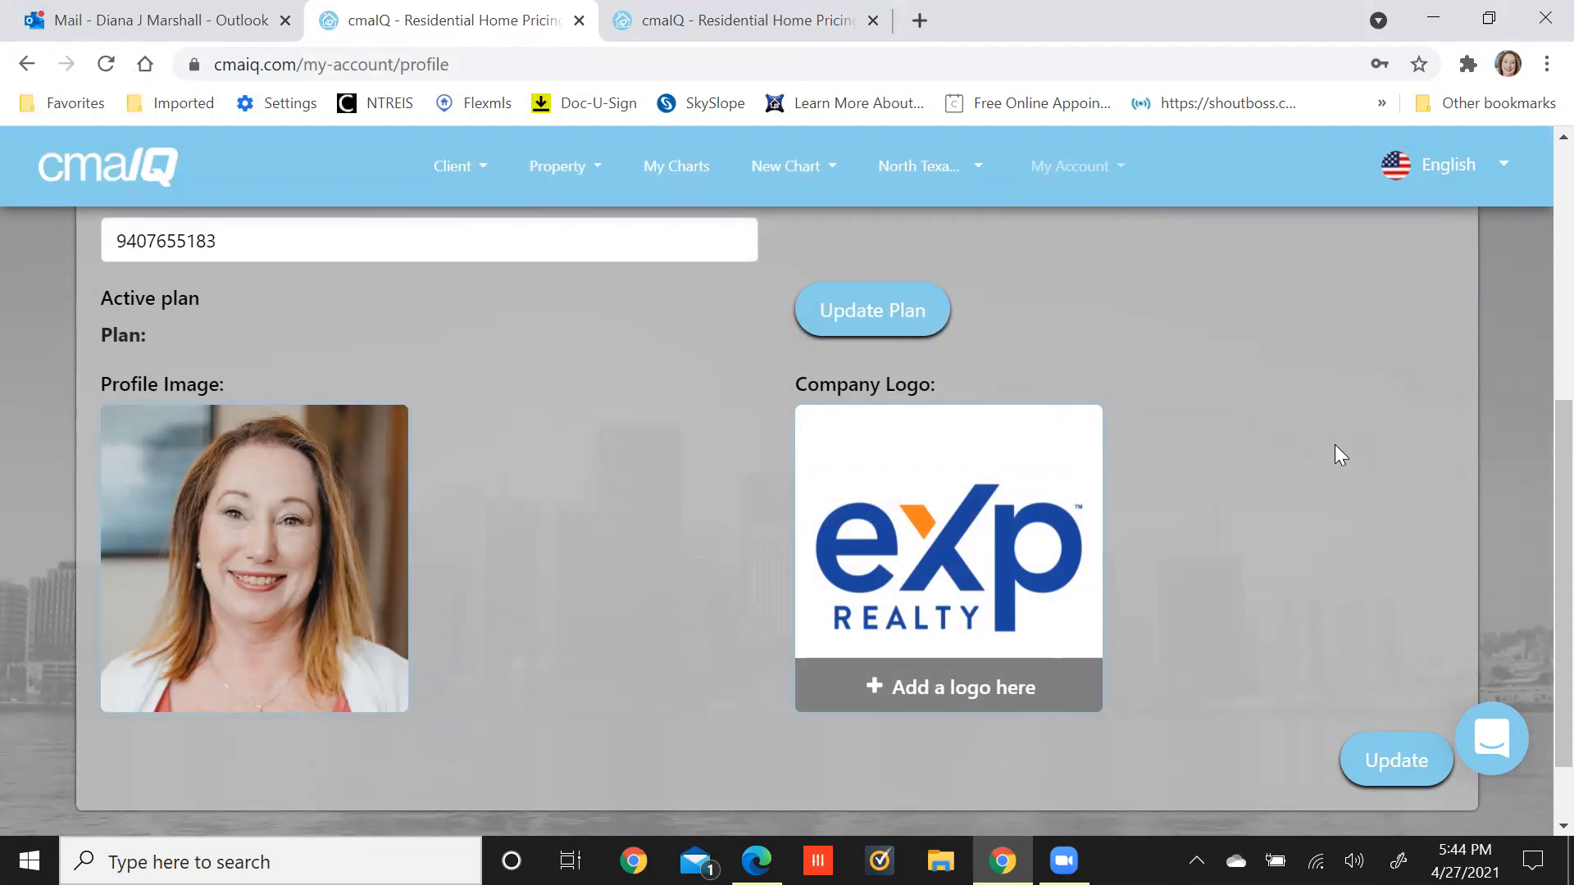
Choose EXP Color square from Desktop > Docs > Real Estate Stuff > eXp Realty as the company logo.
click(936, 694)
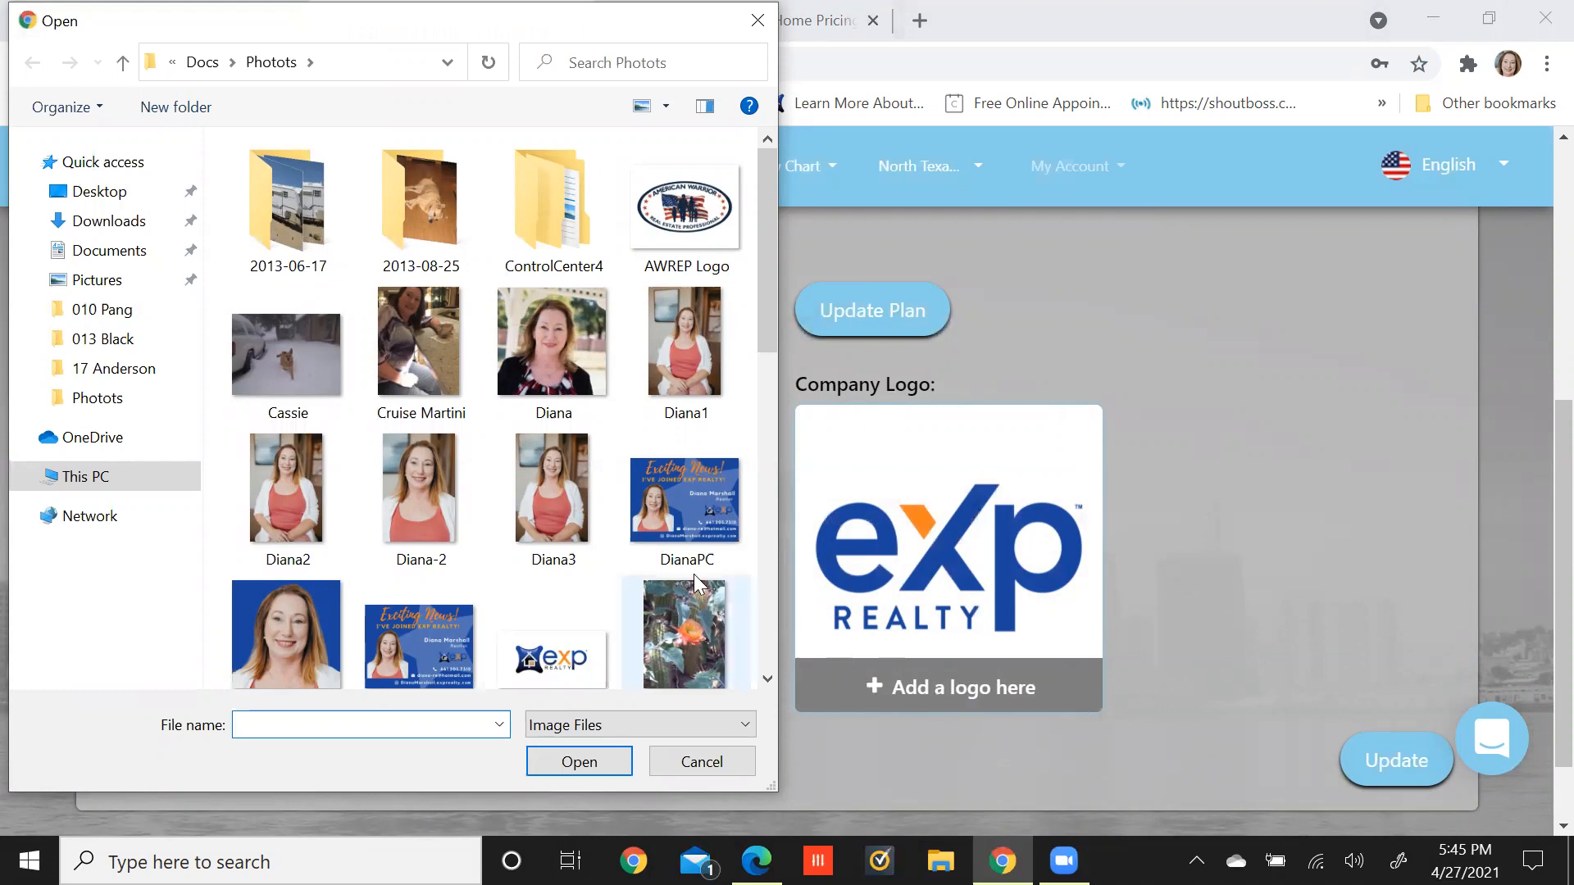
click(95, 195)
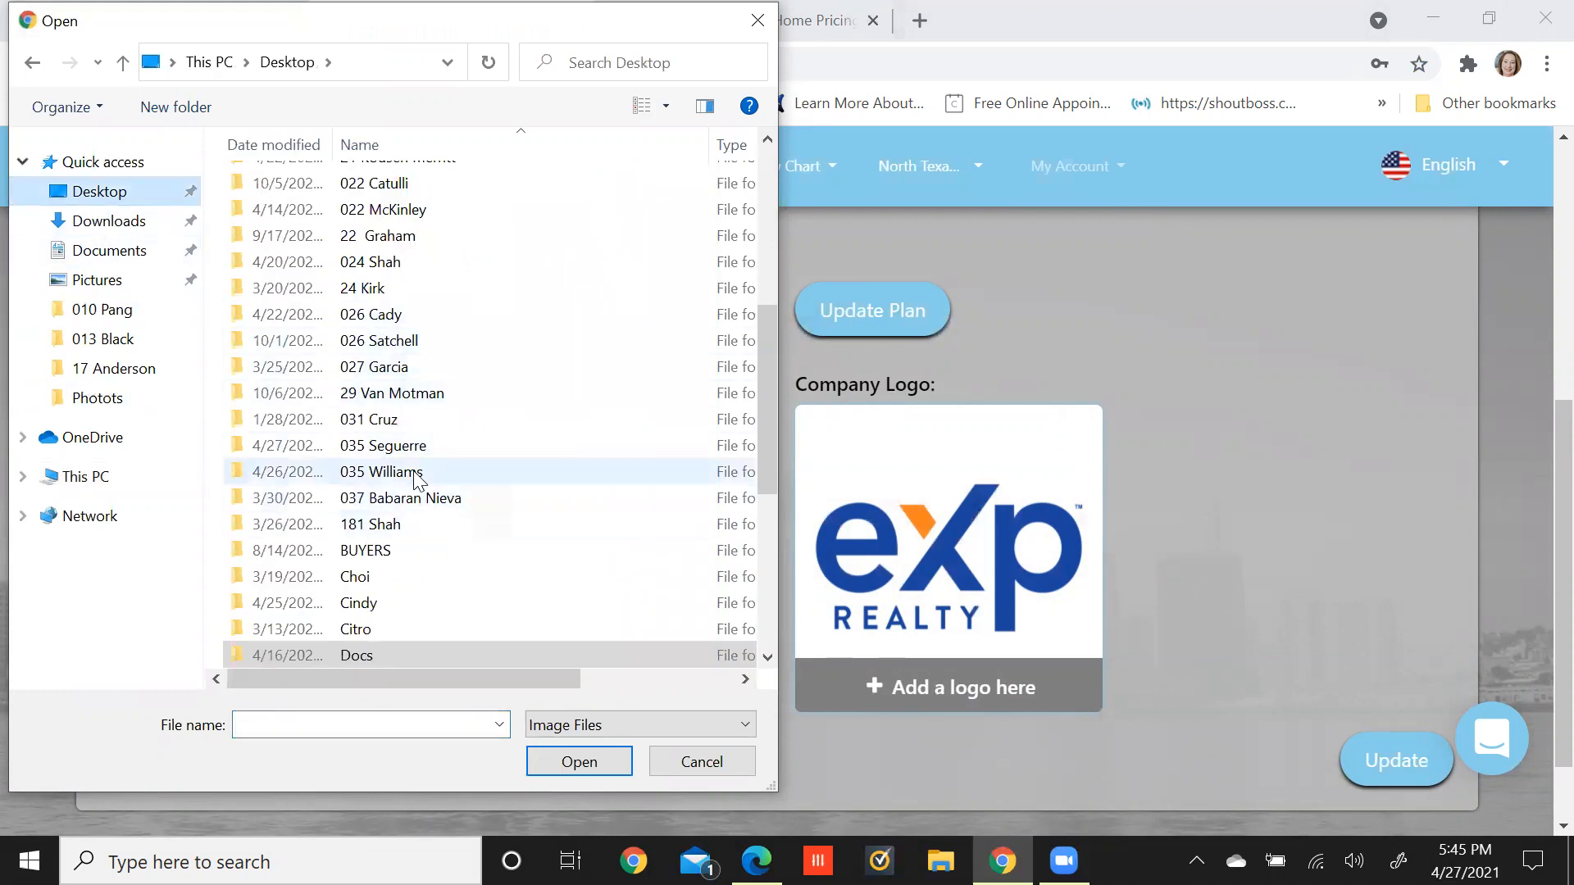
scroll(413, 471, down, 3)
double_click(367, 422)
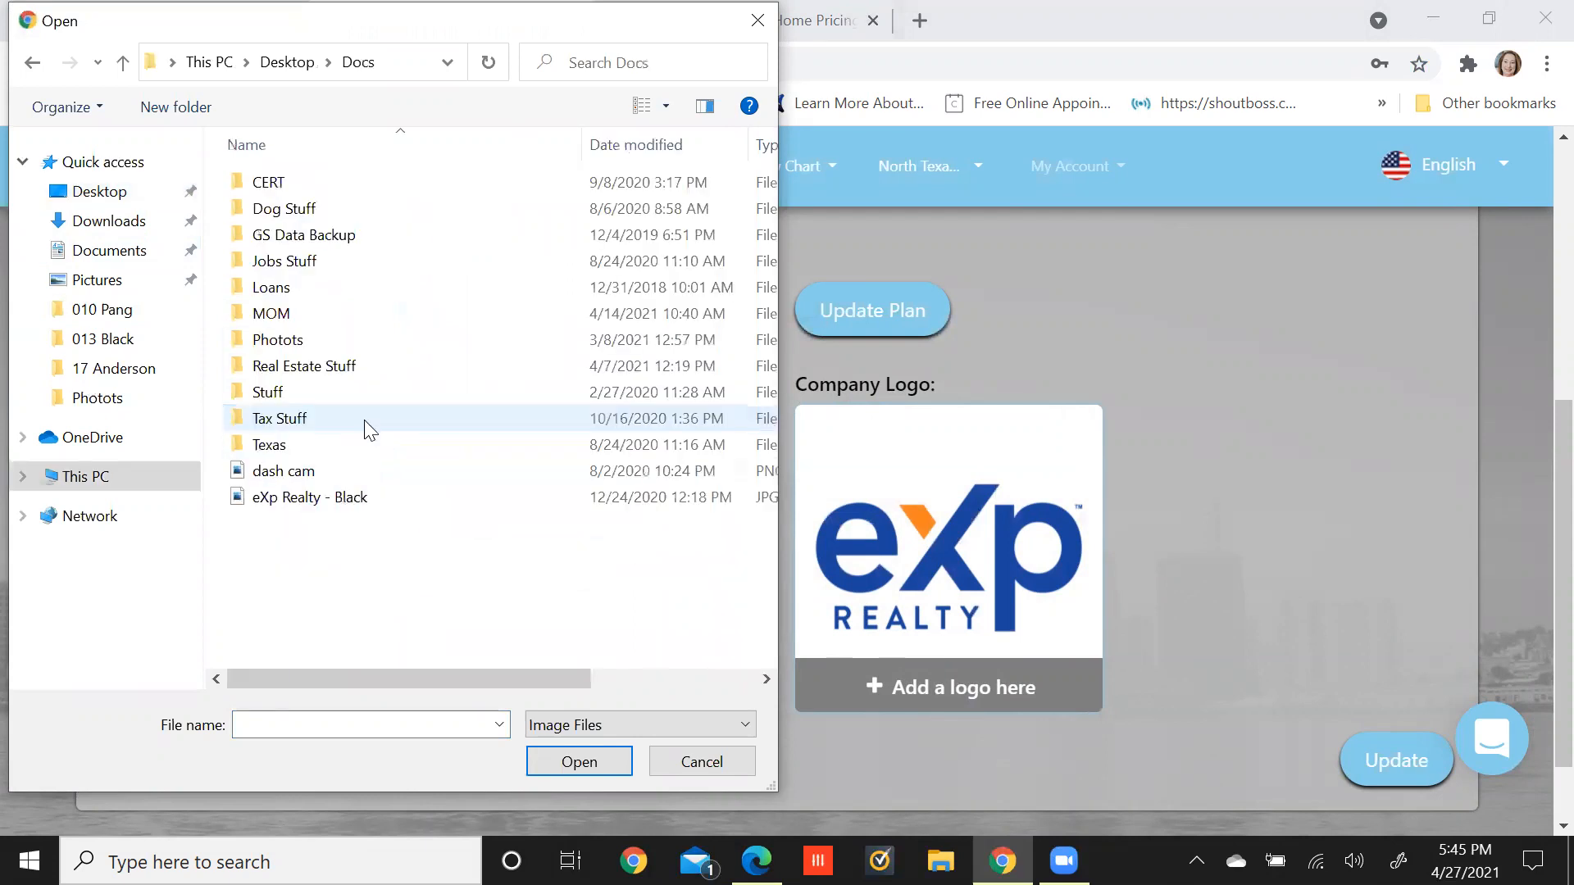
click(331, 378)
double_click(331, 377)
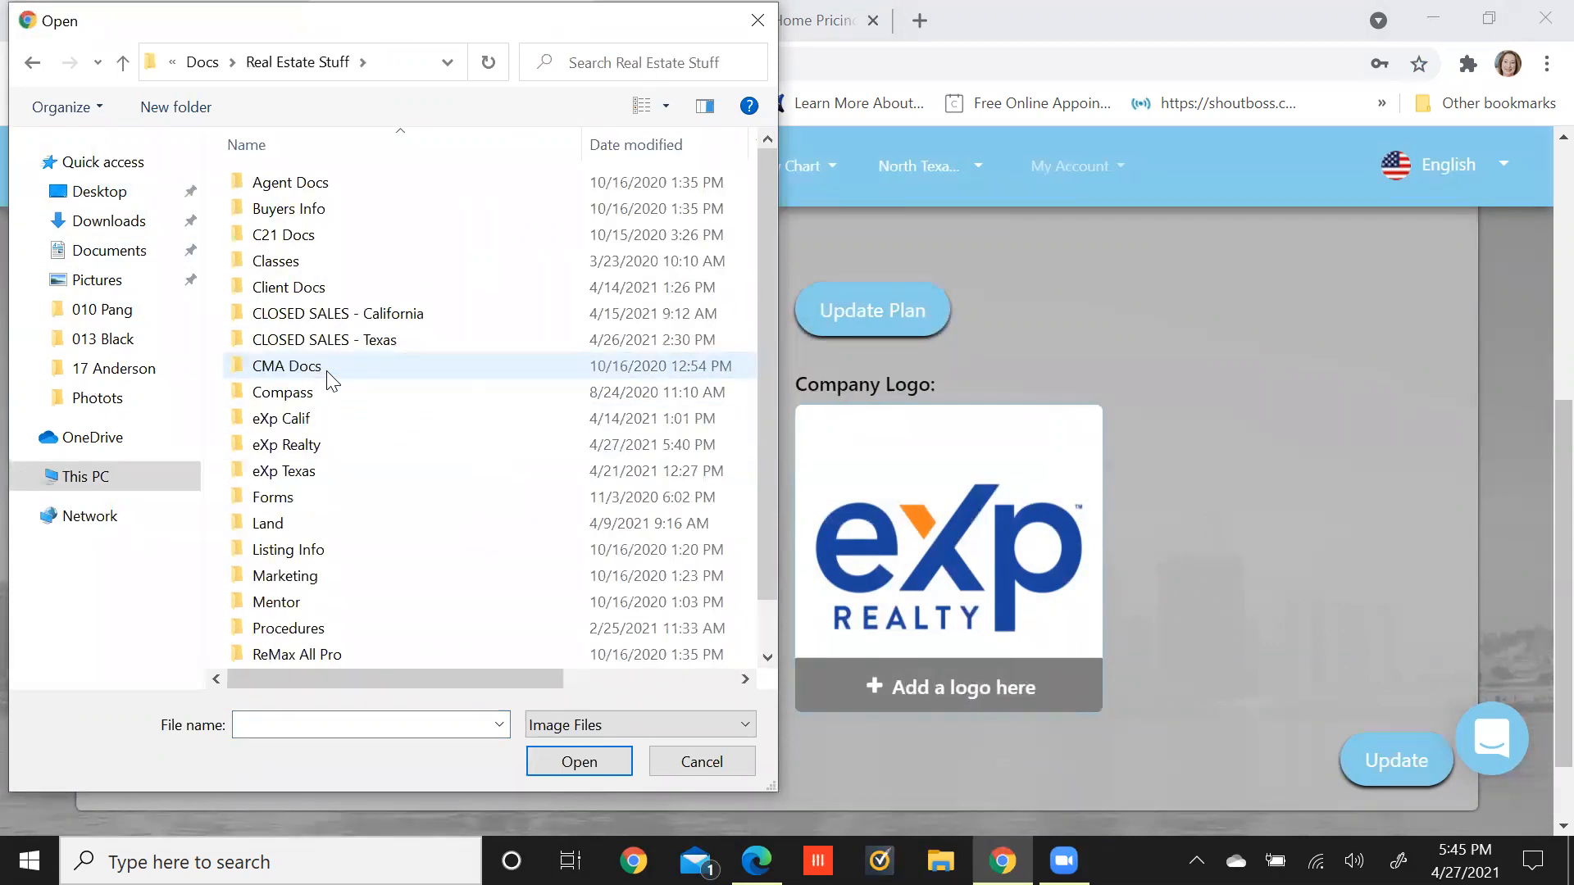
double_click(305, 445)
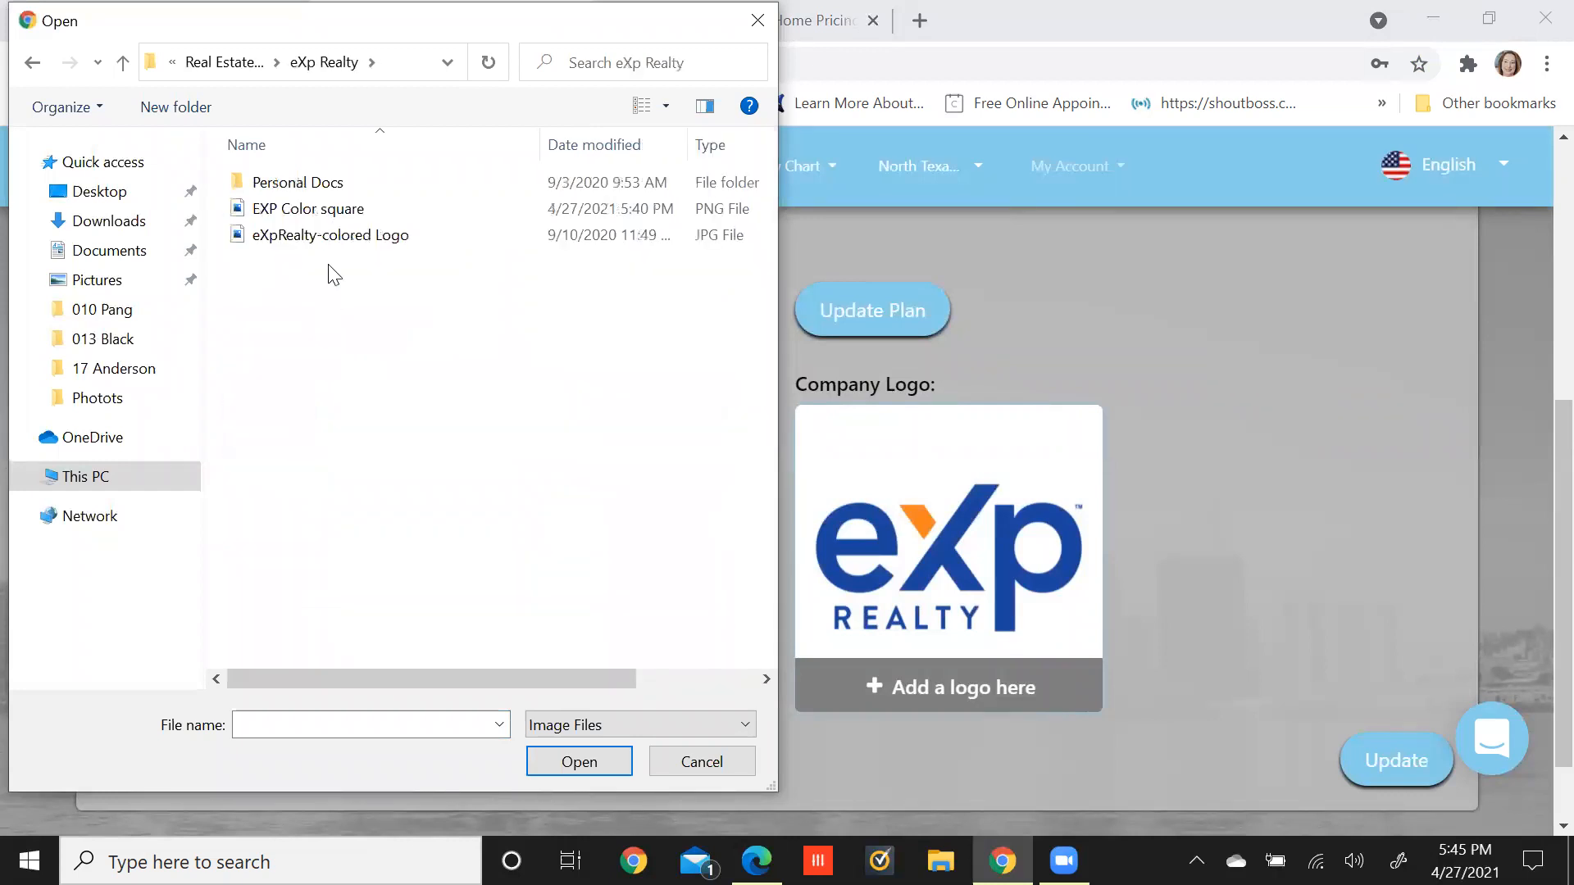
double_click(343, 210)
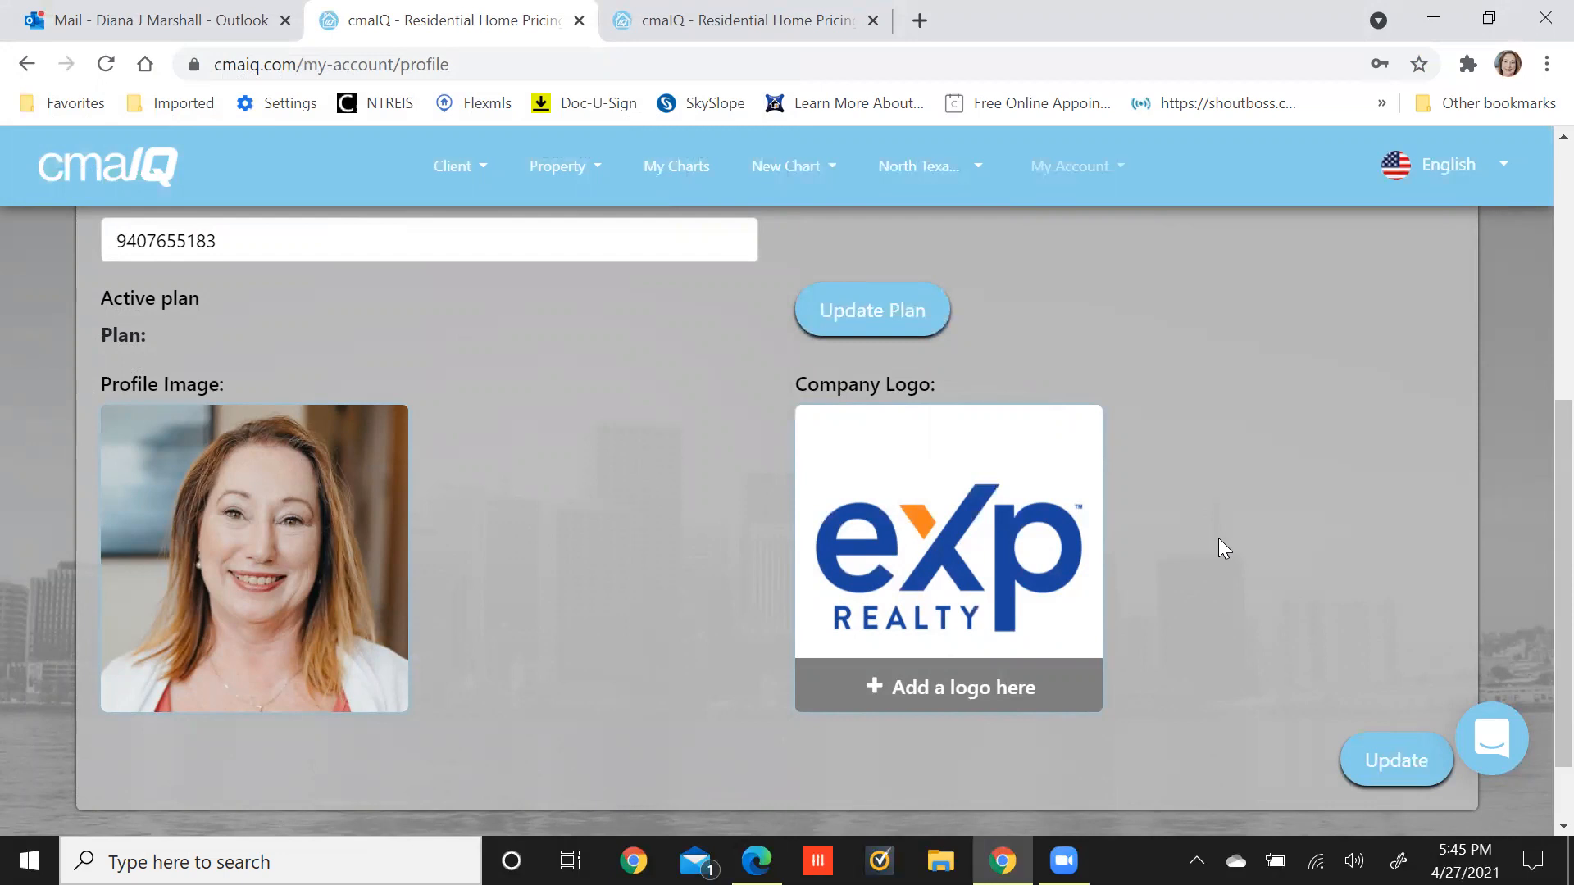
Save the profile with Update and review the confirmed, updated details.
scroll(1218, 538, down, 1)
click(1385, 658)
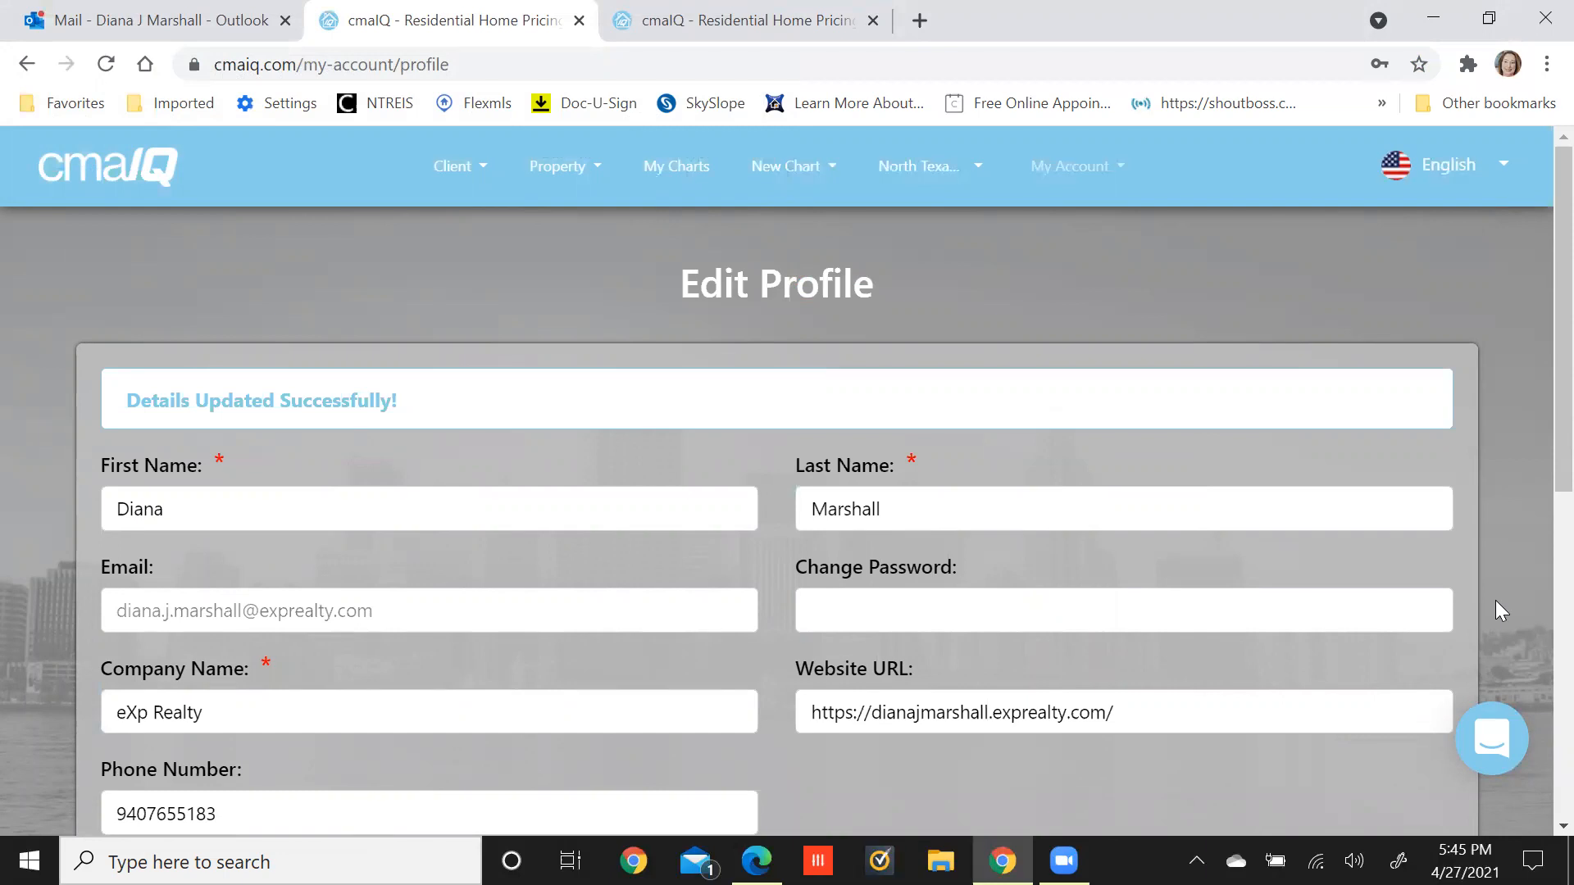
scroll(1505, 610, down, 3)
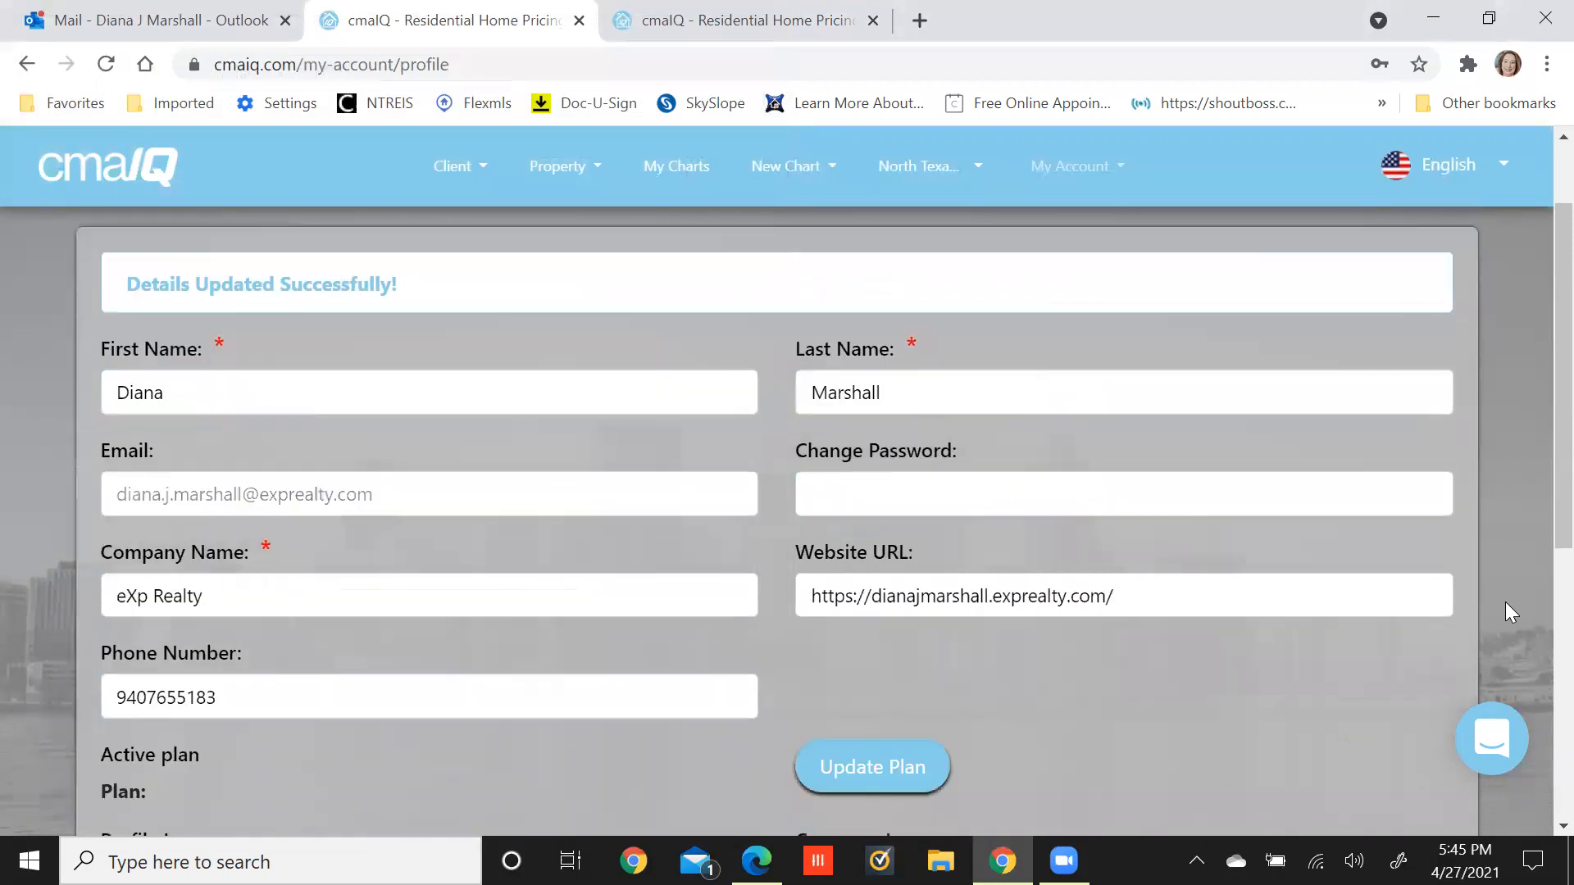
scroll(1505, 604, down, 3)
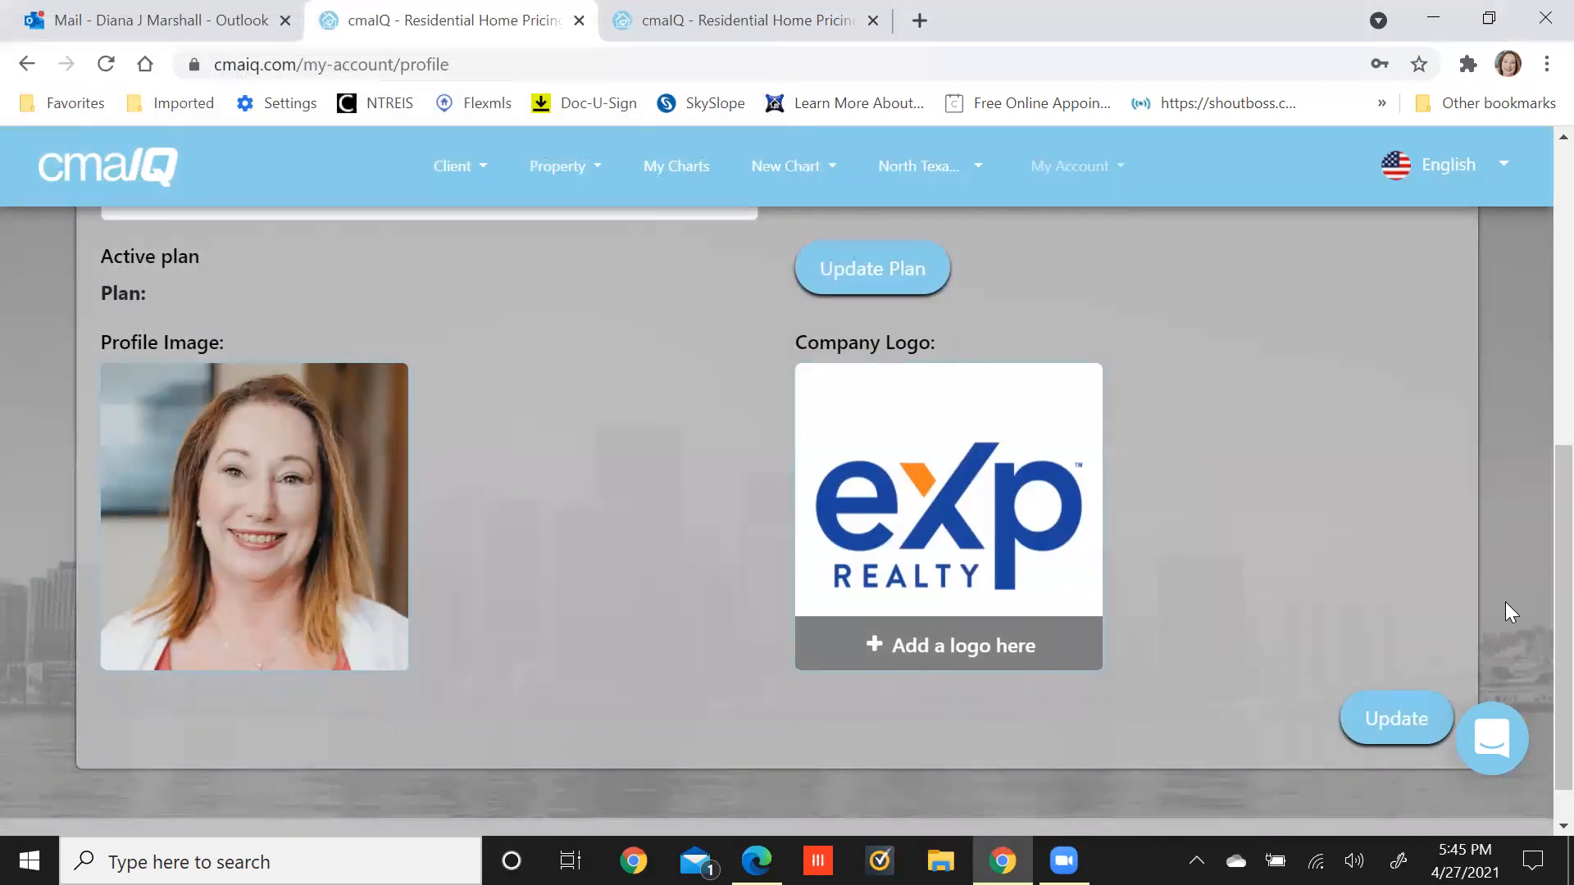
scroll(1505, 601, up, 4)
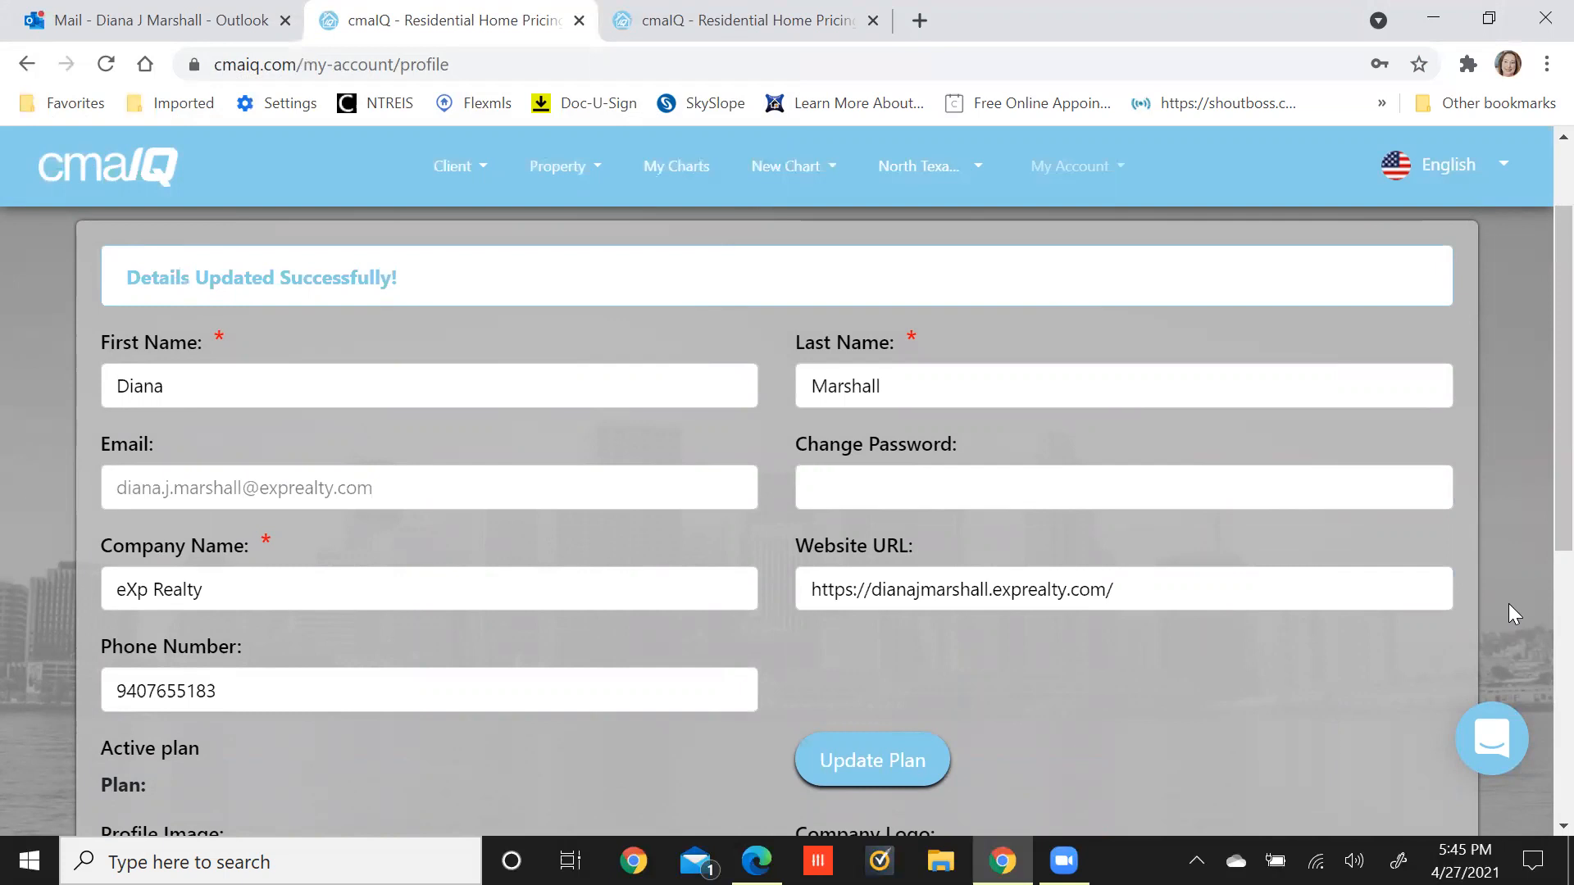
scroll(1509, 603, up, 2)
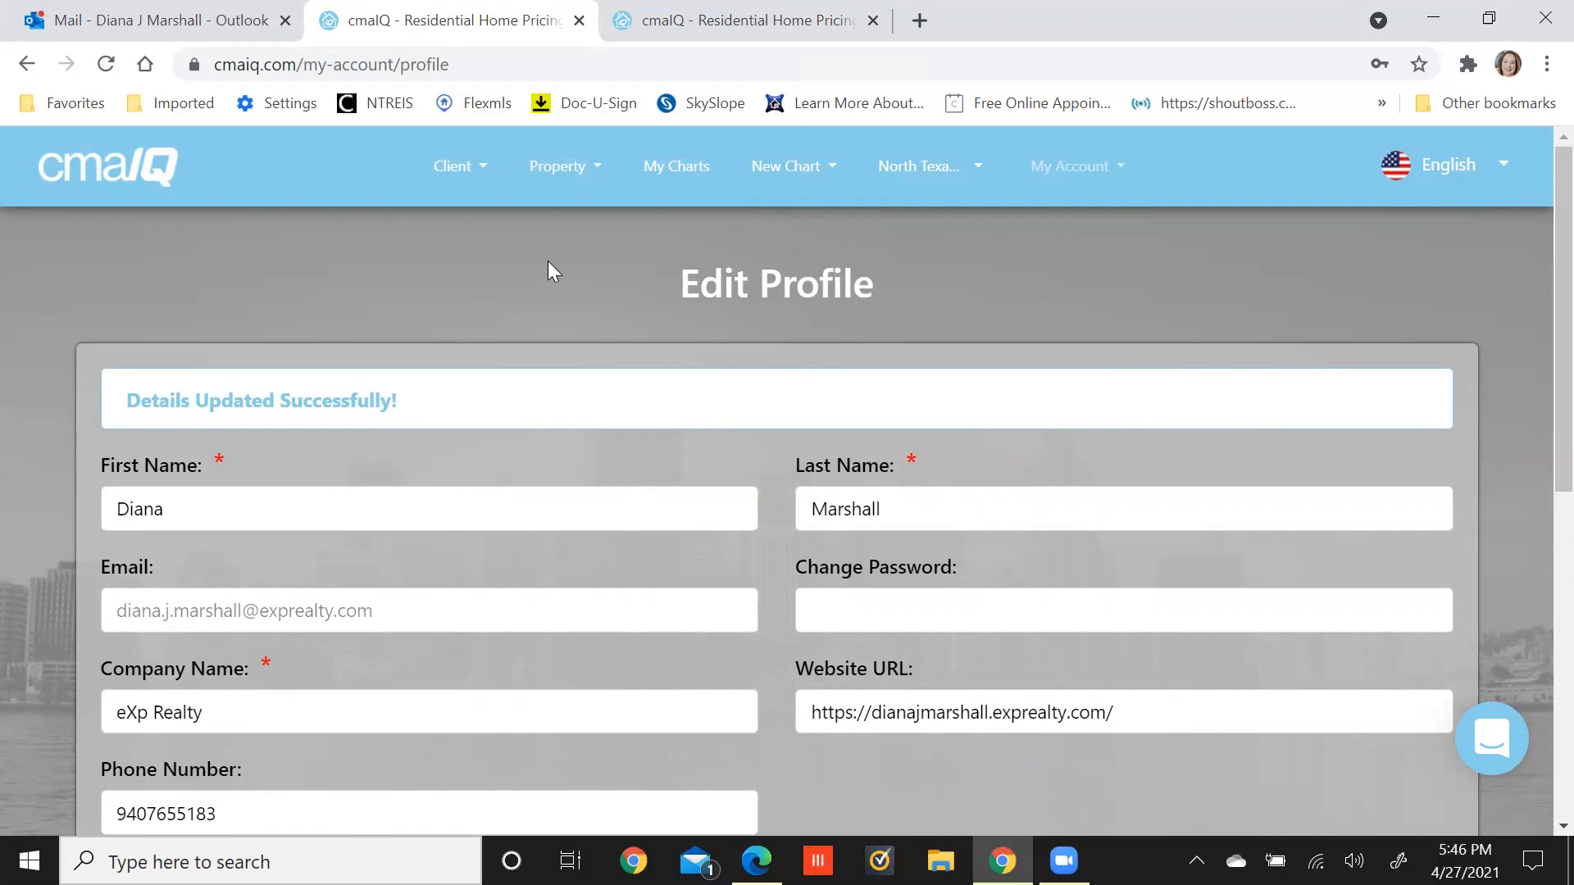
click(548, 178)
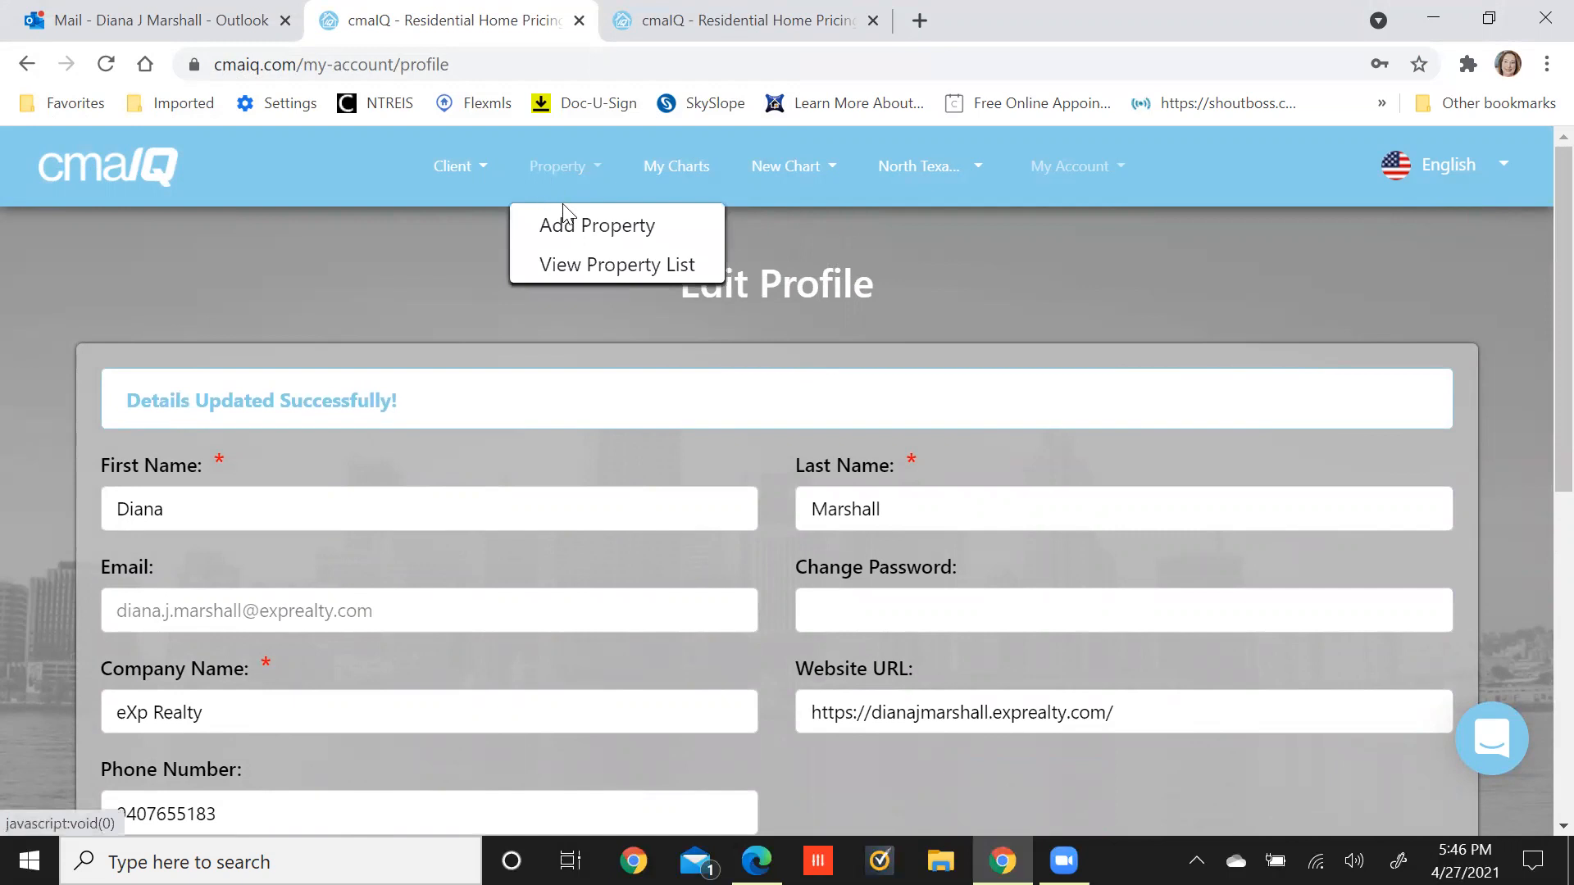
click(567, 225)
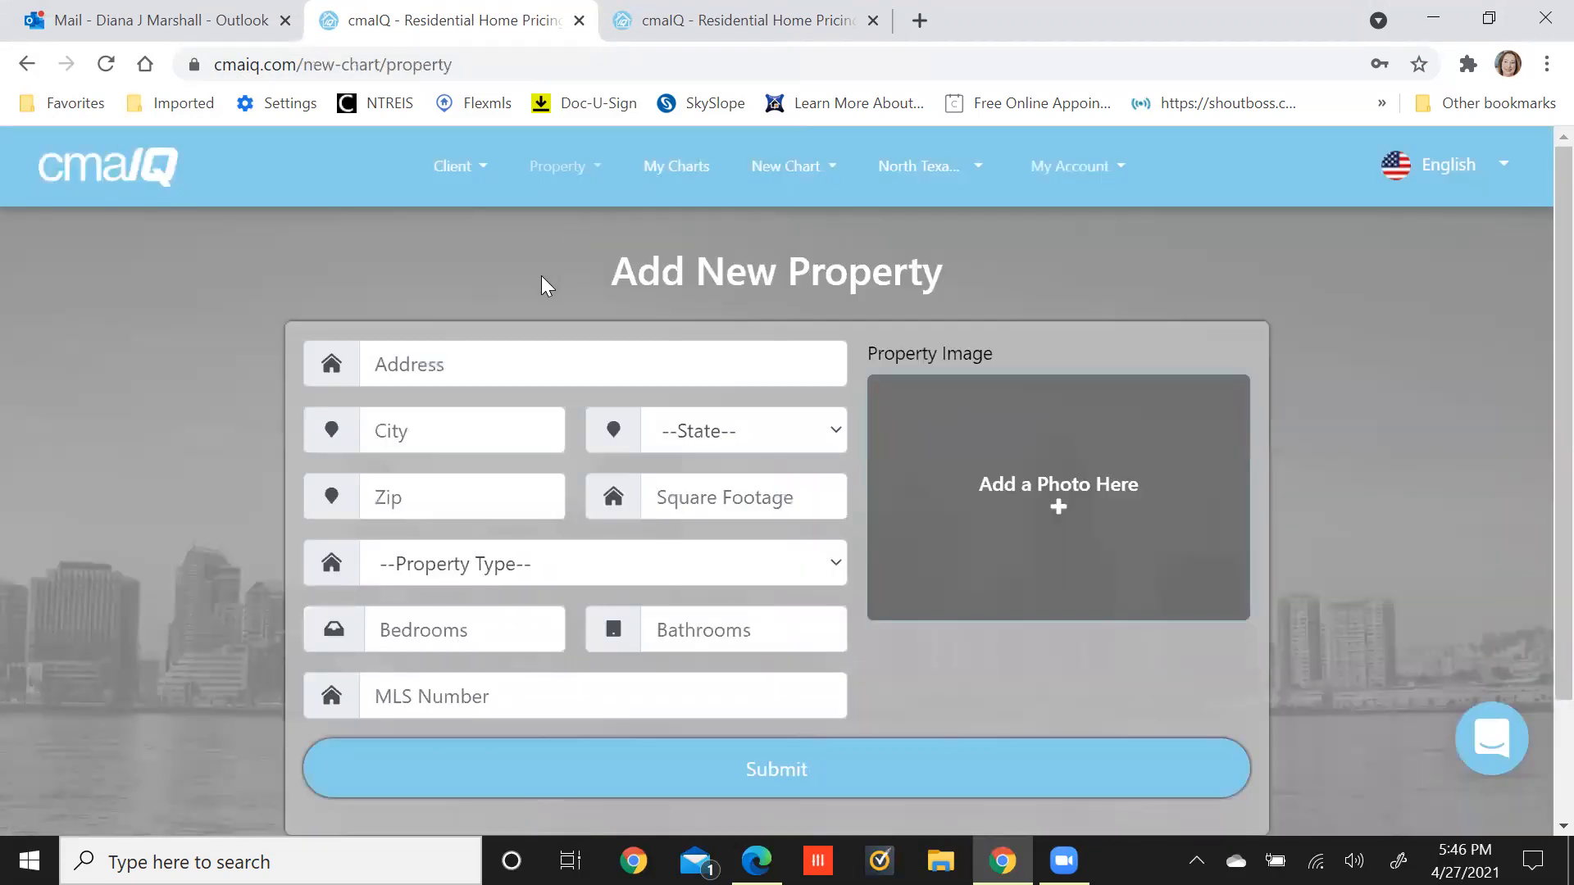
click(502, 357)
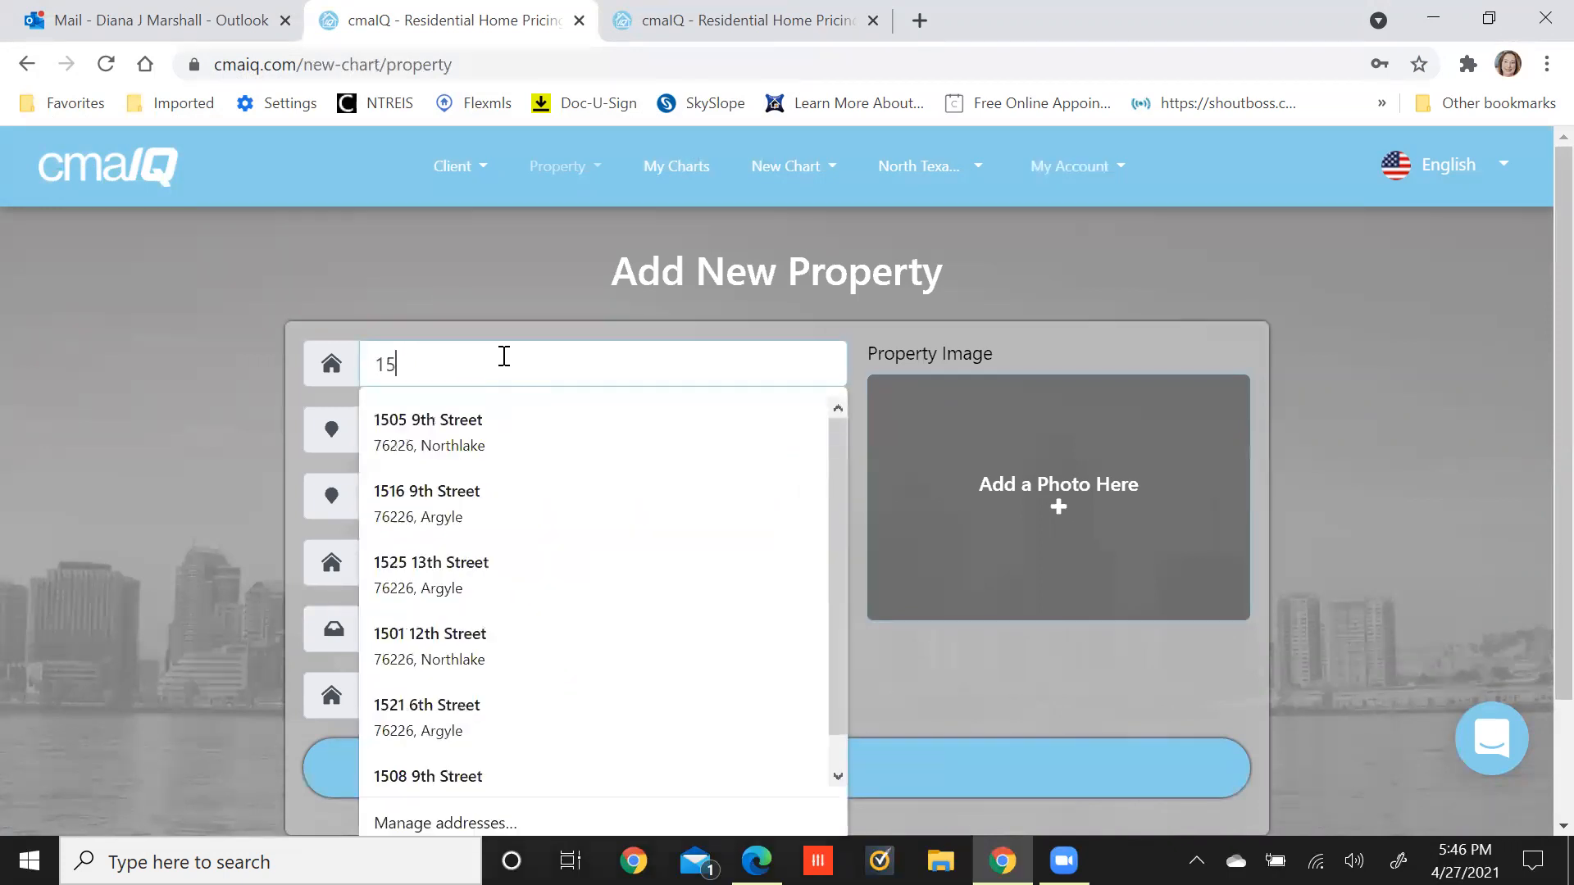
key(Tab)
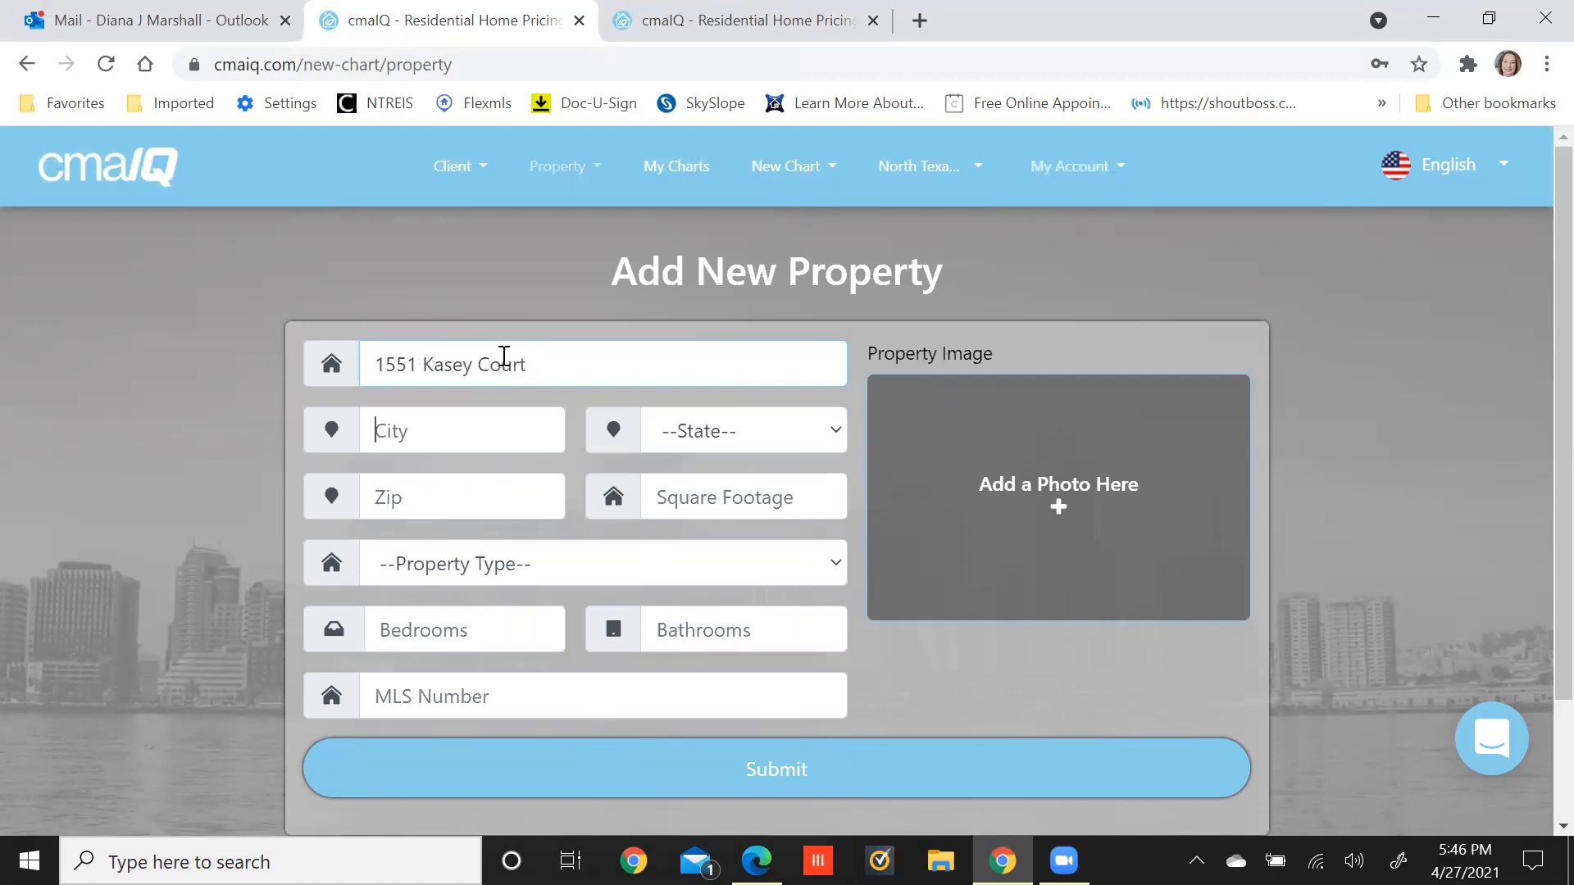
text(Caddi M)
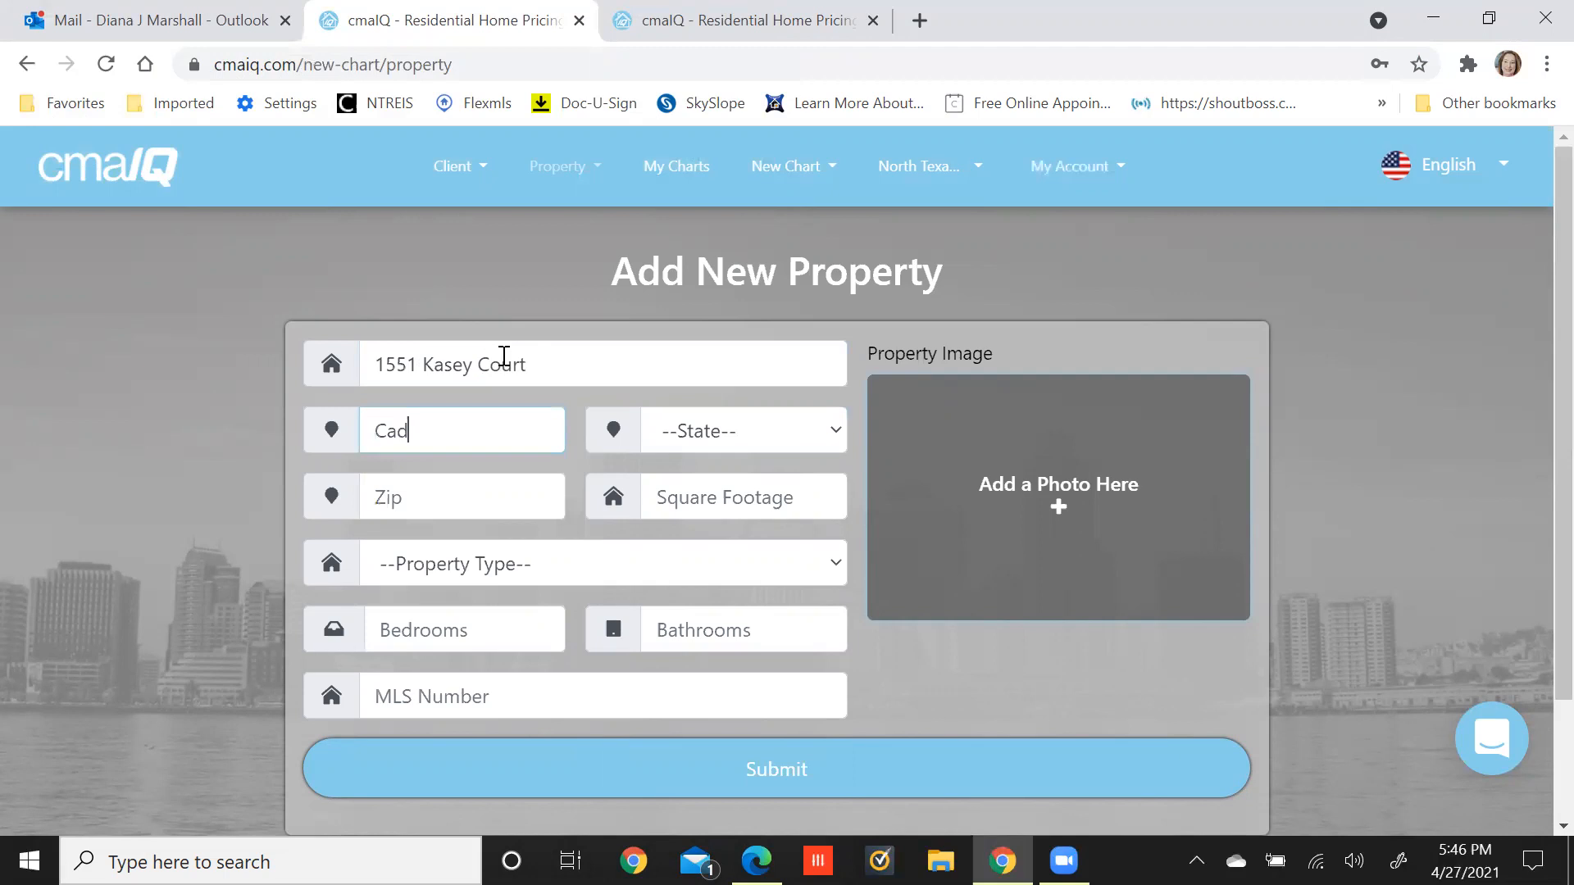
key(BackSpace)
key(BackSpace)
key(BackSpace)
text(o Mills)
key(Tab)
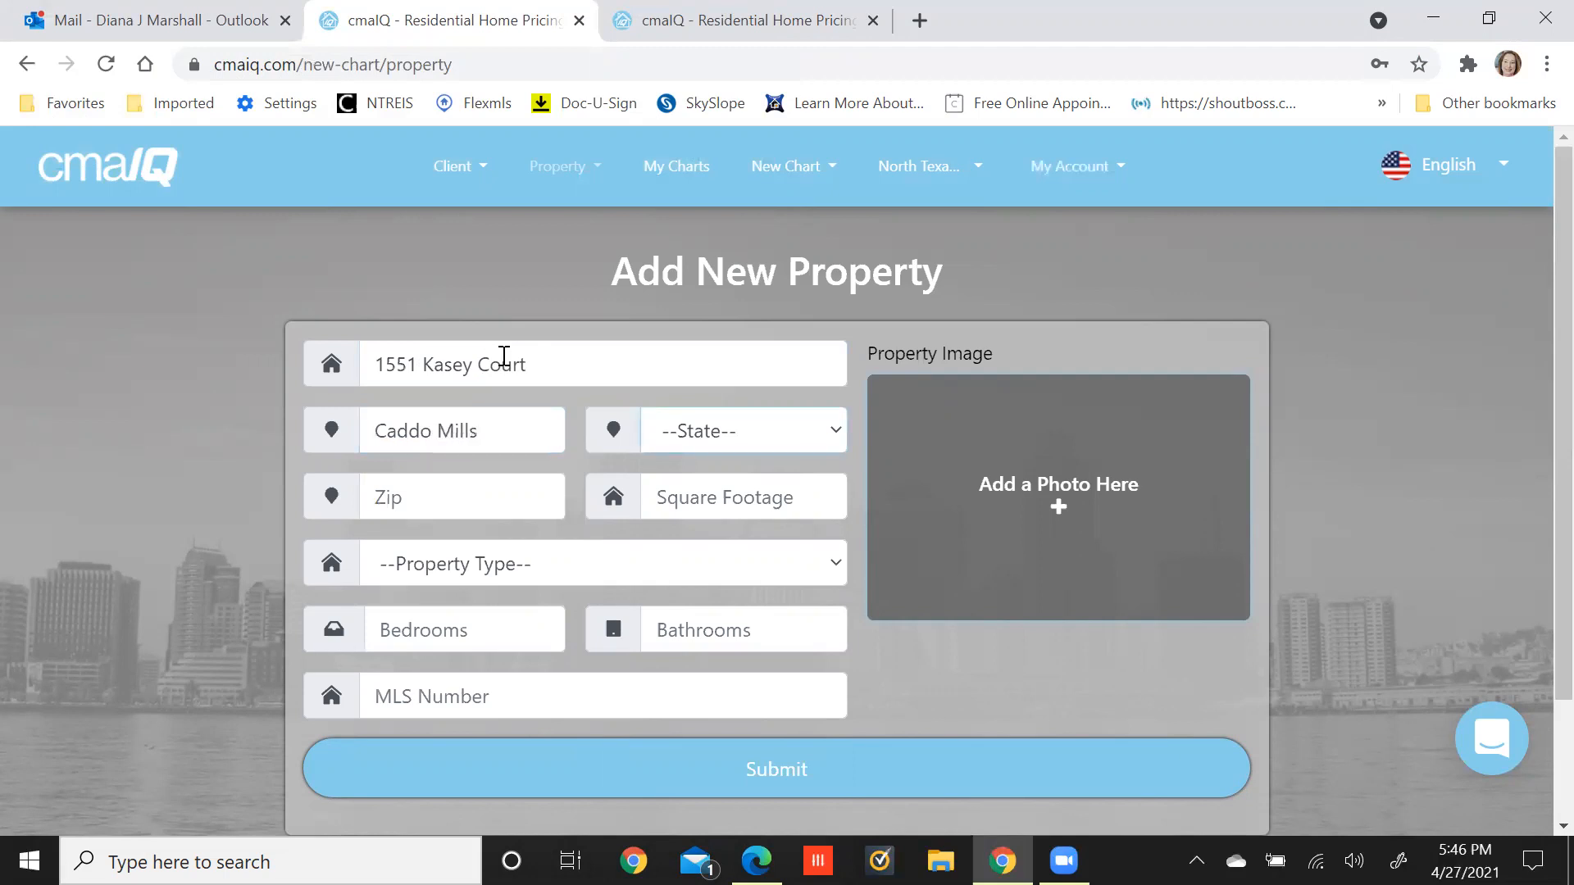
Choose Texas as the property's state.
click(832, 431)
scroll(800, 295, down, 1)
scroll(802, 287, down, 10)
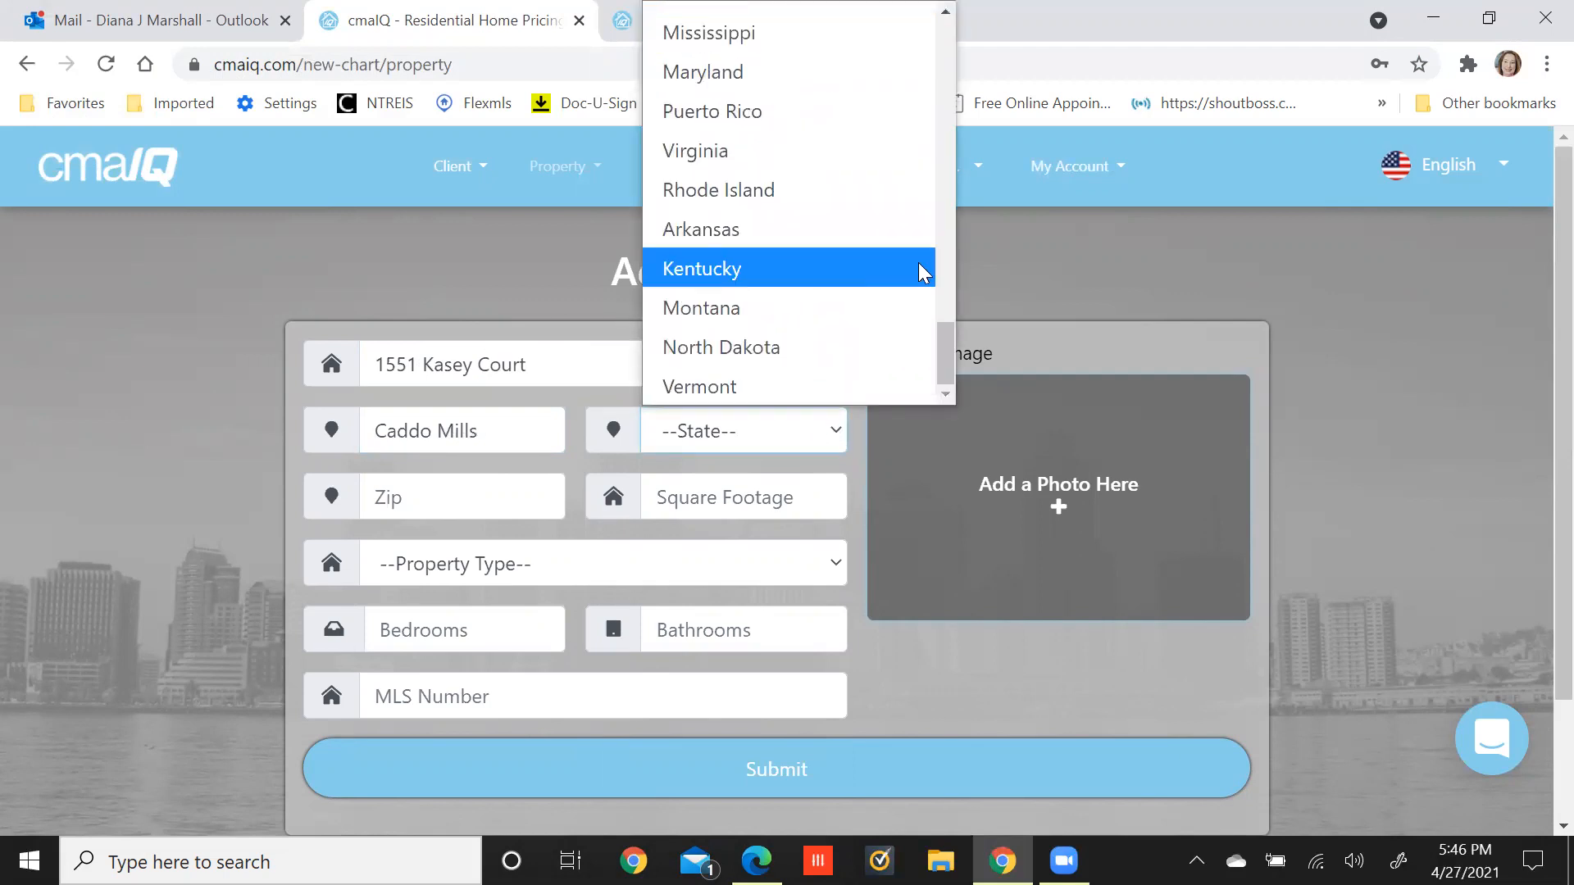
scroll(919, 266, up, 10)
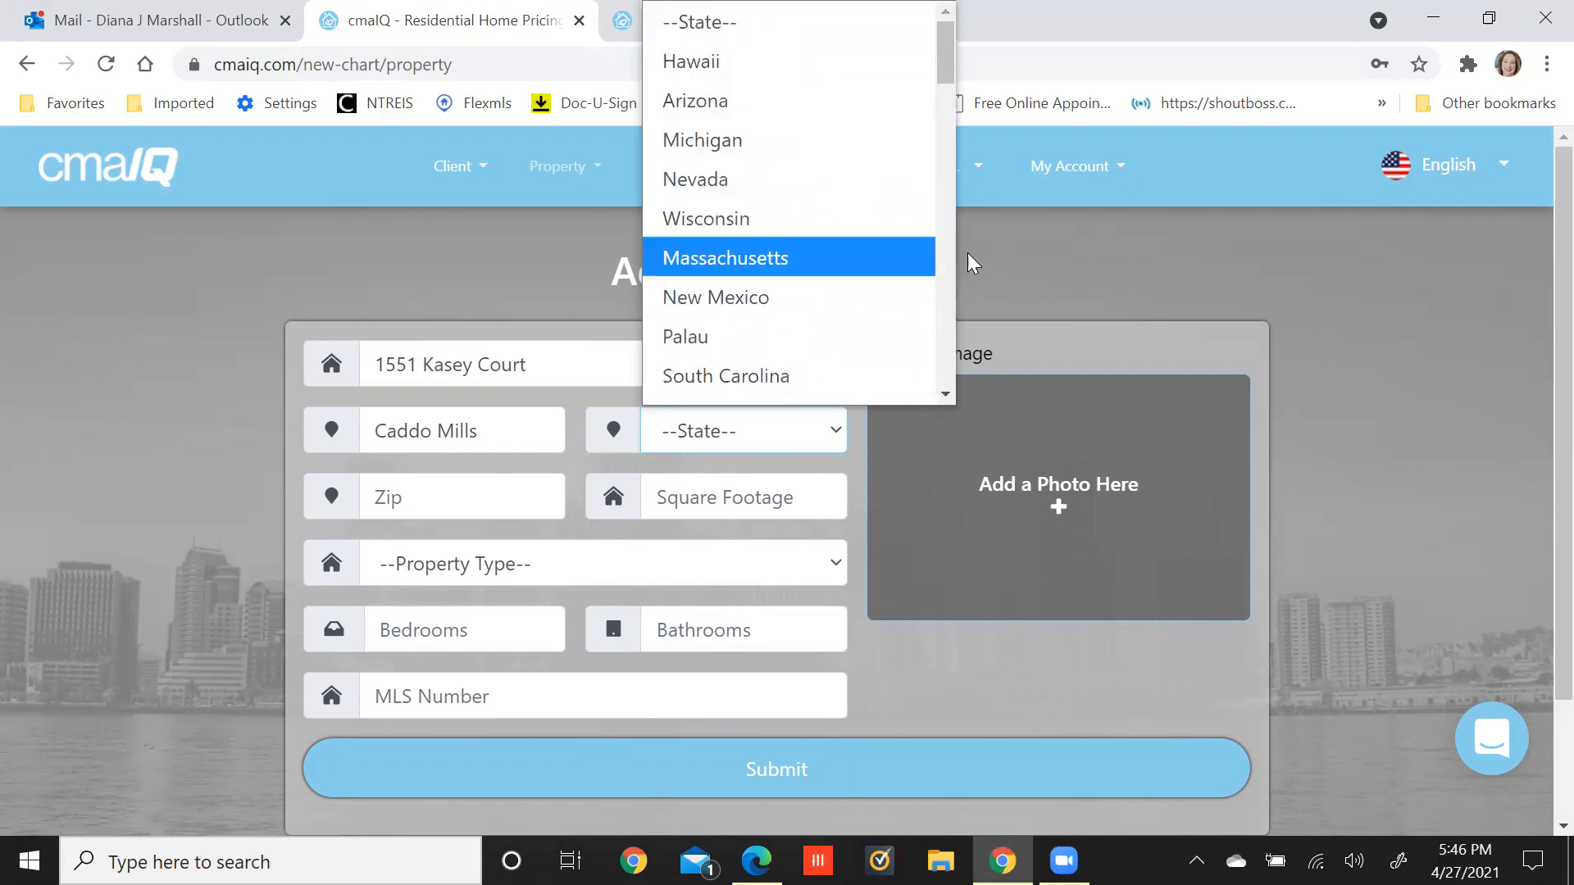
click(957, 256)
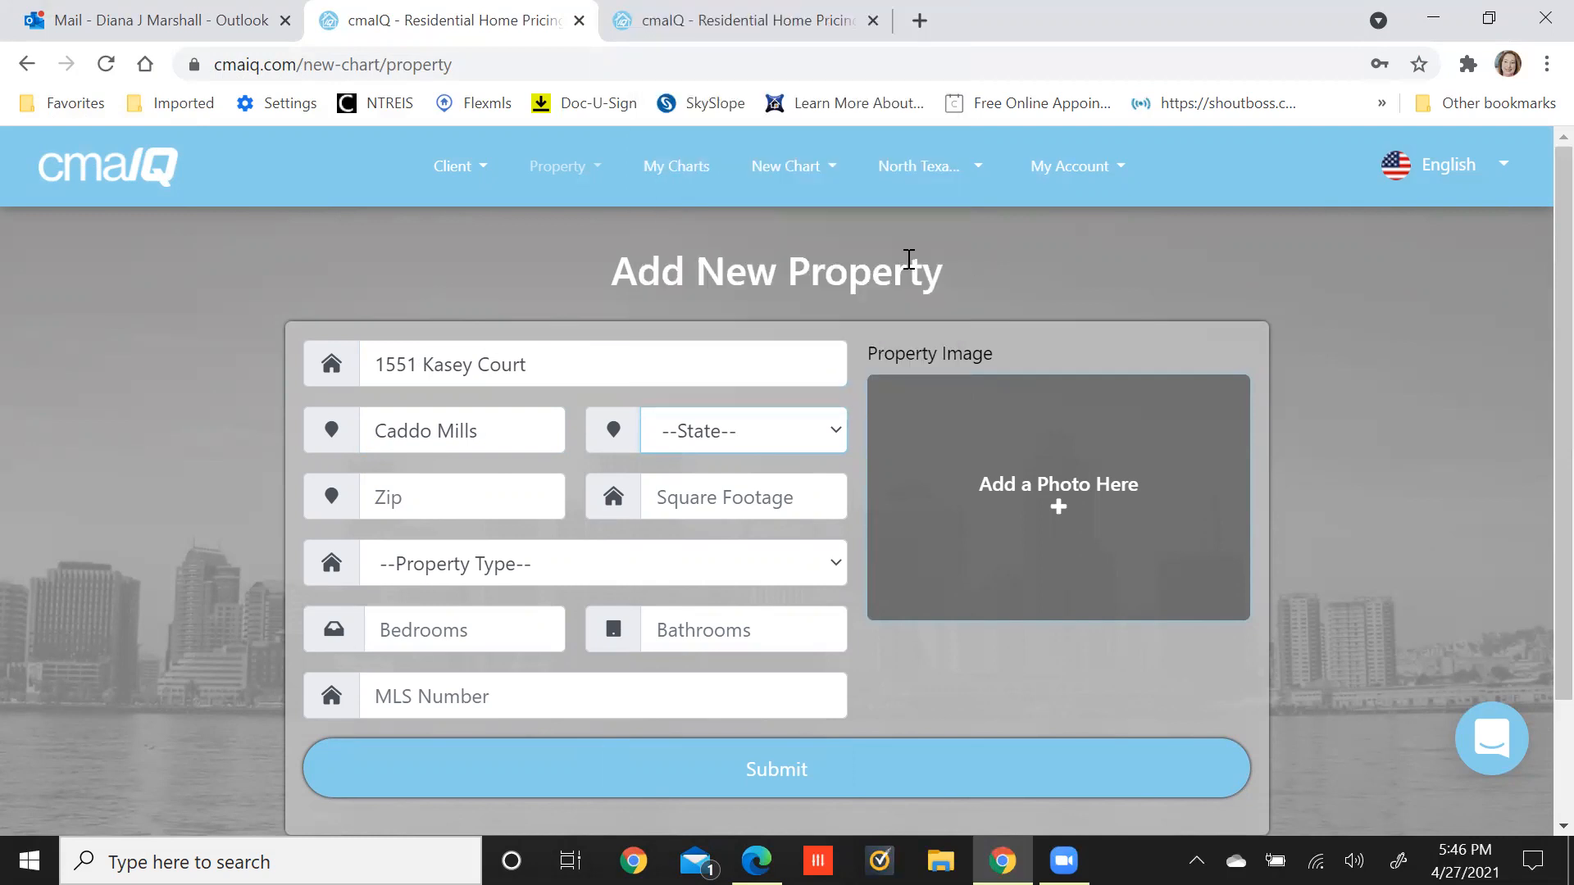
click(725, 443)
key(t)
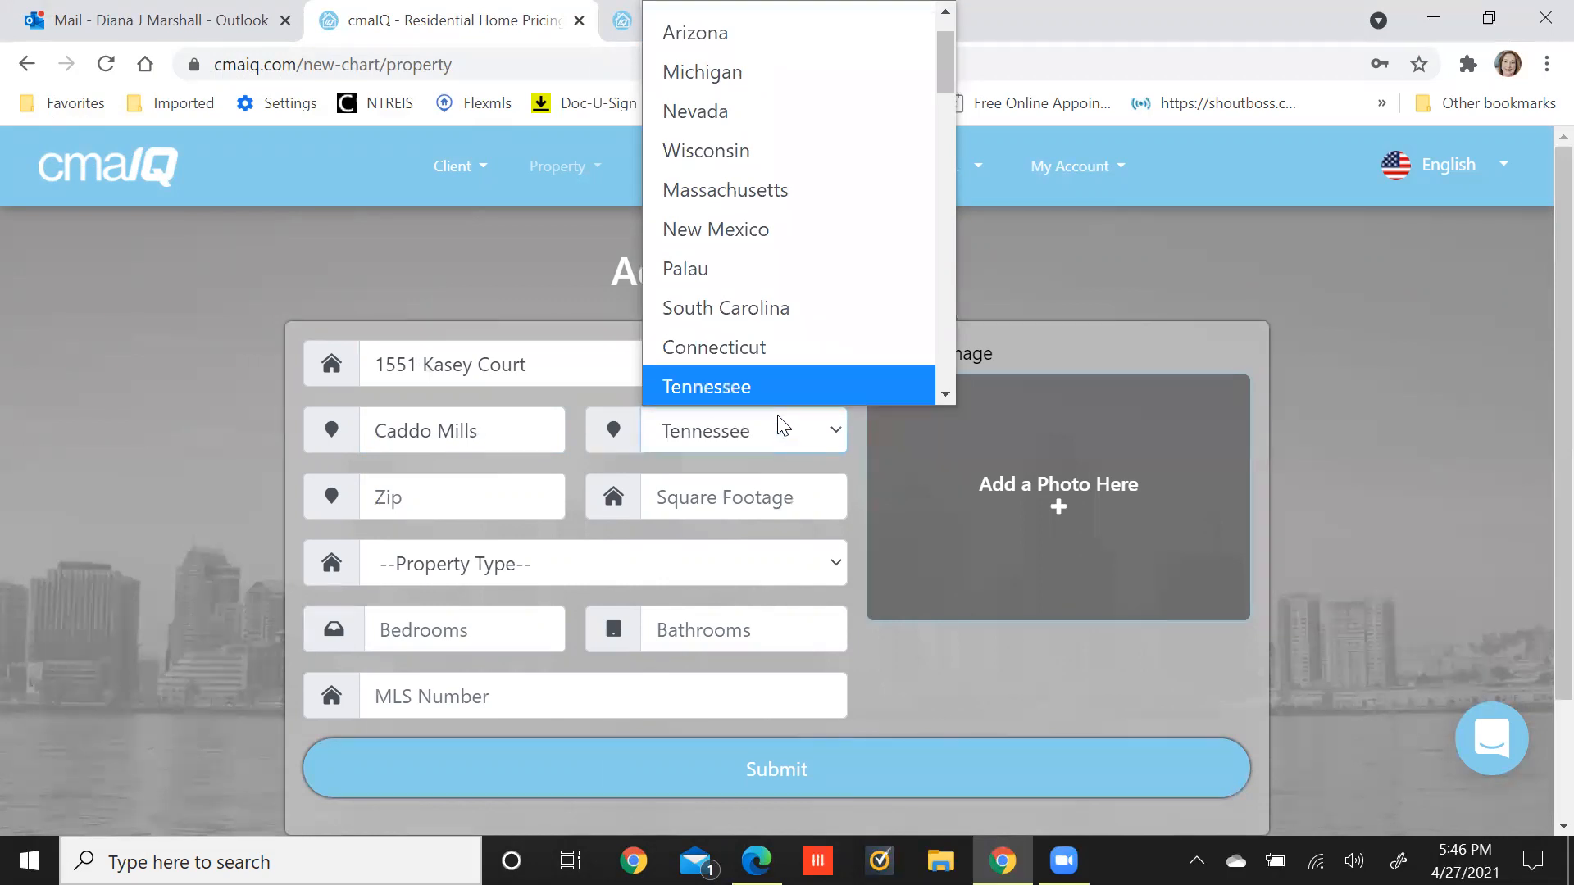
key(r)
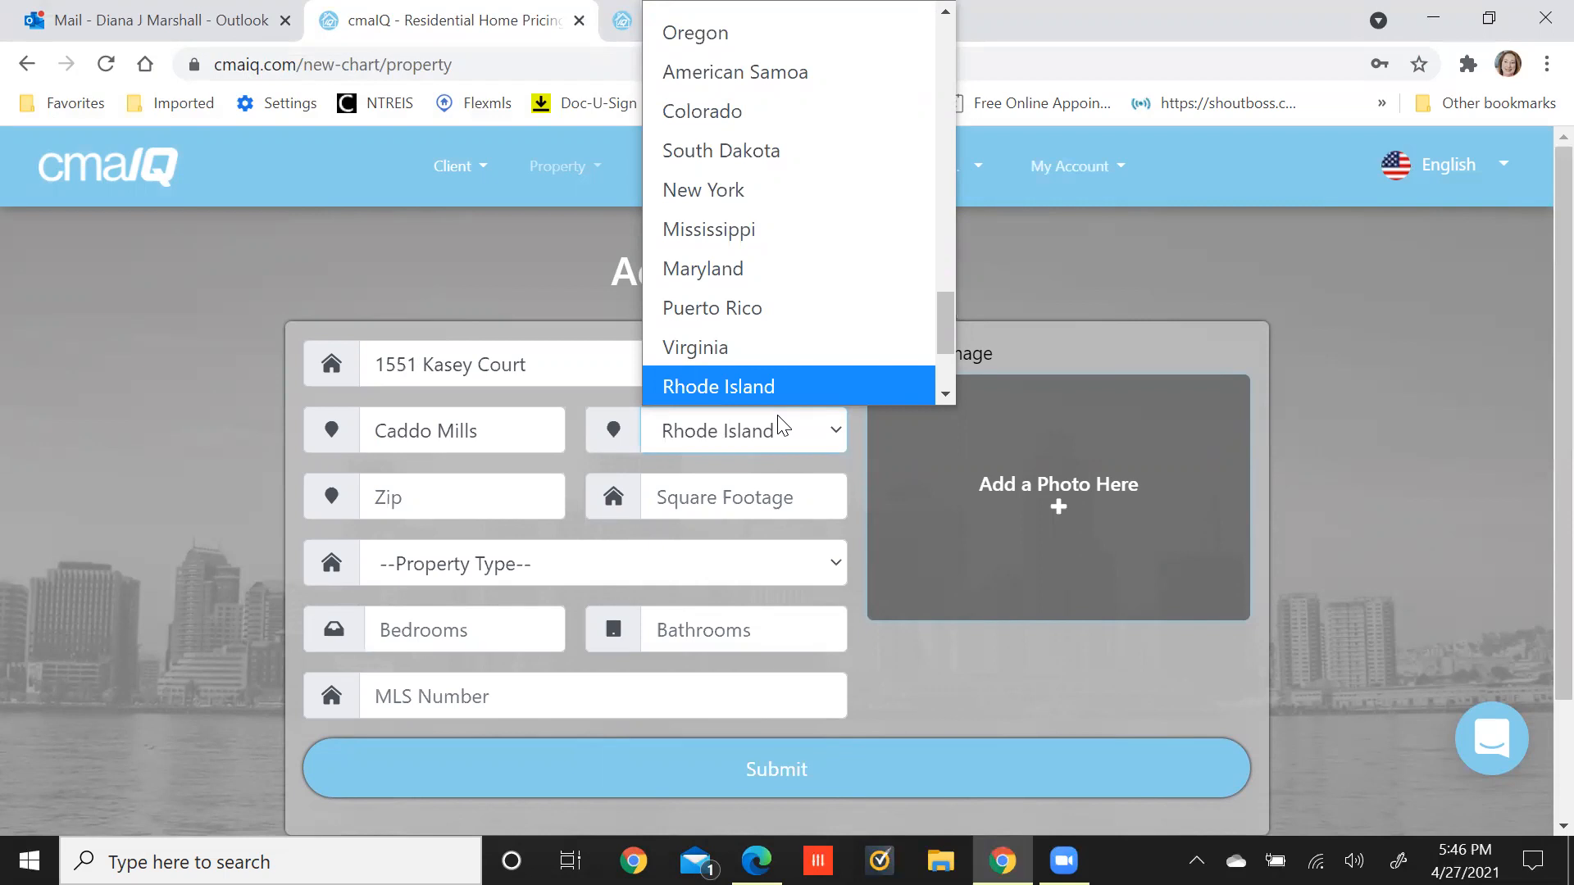
scroll(811, 308, down, 3)
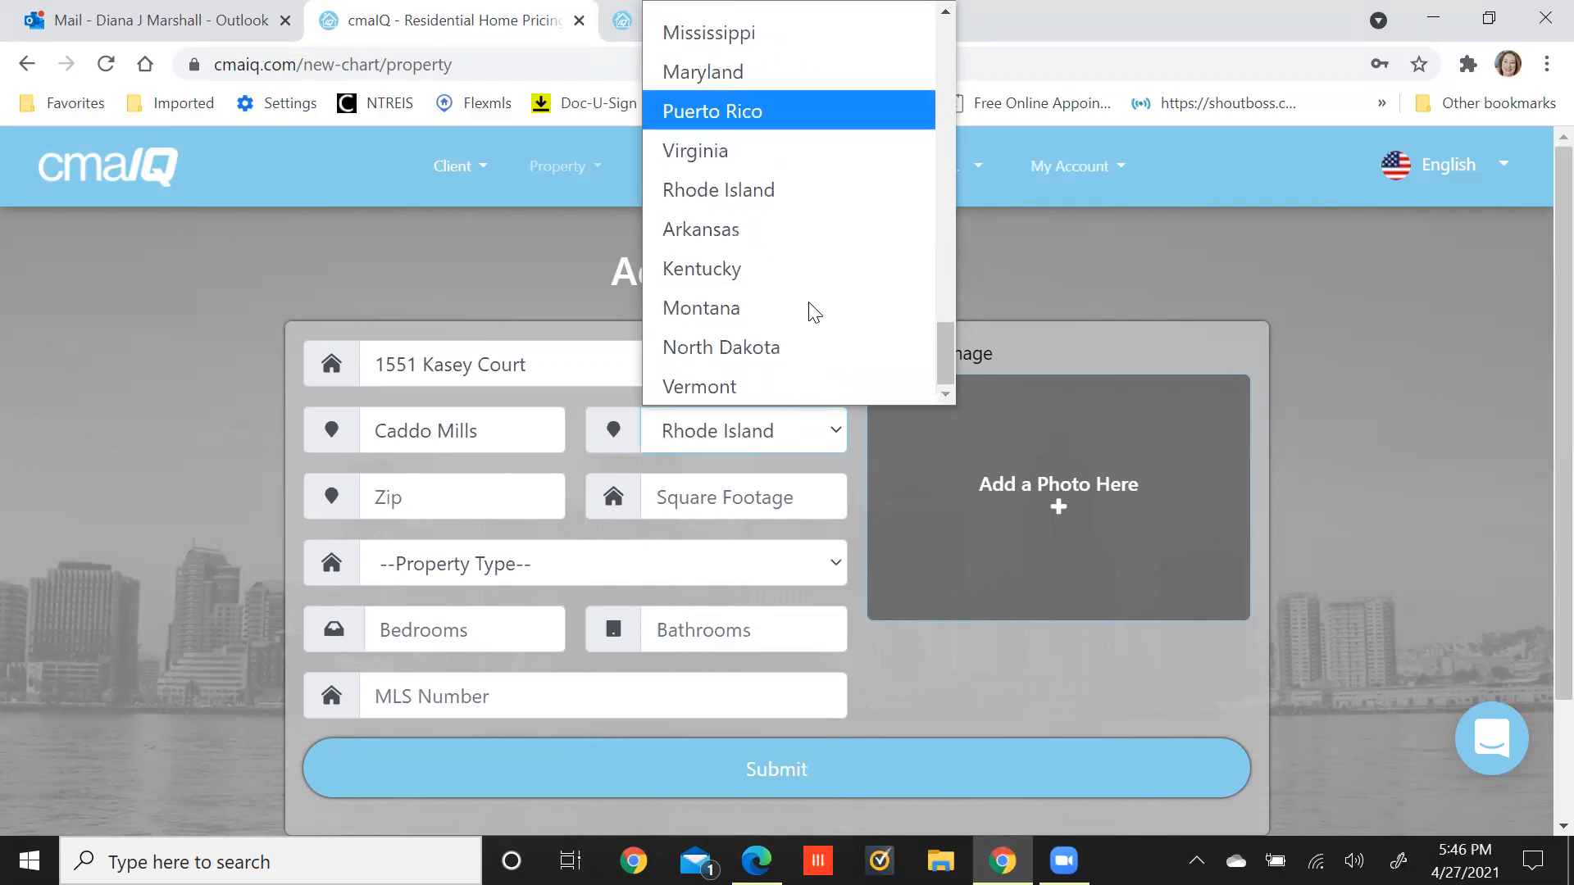
key(t)
key(t)
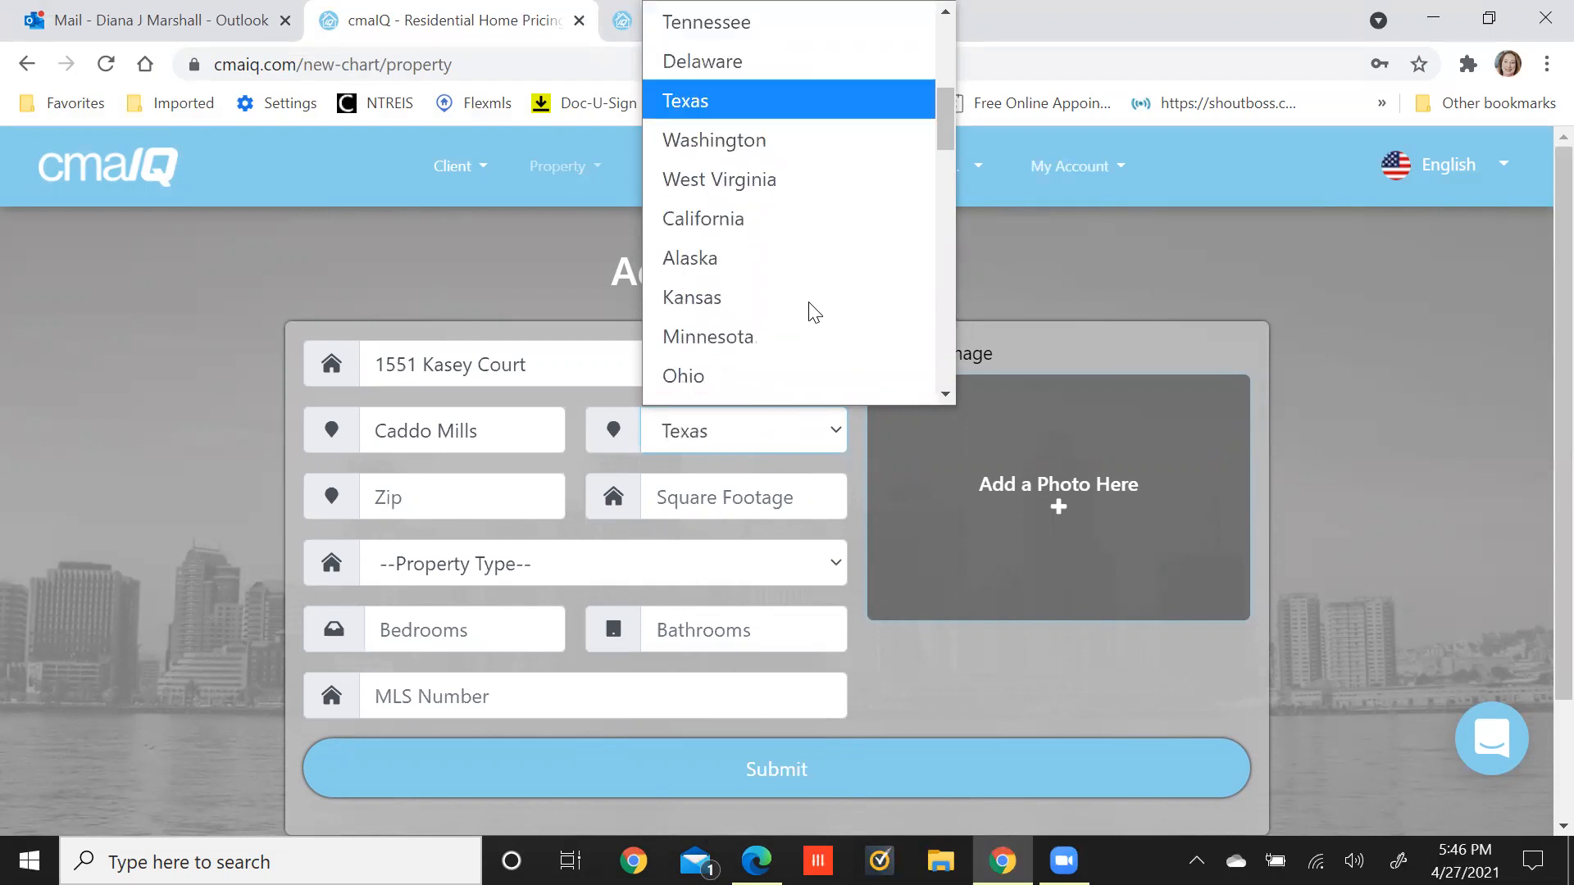
click(729, 111)
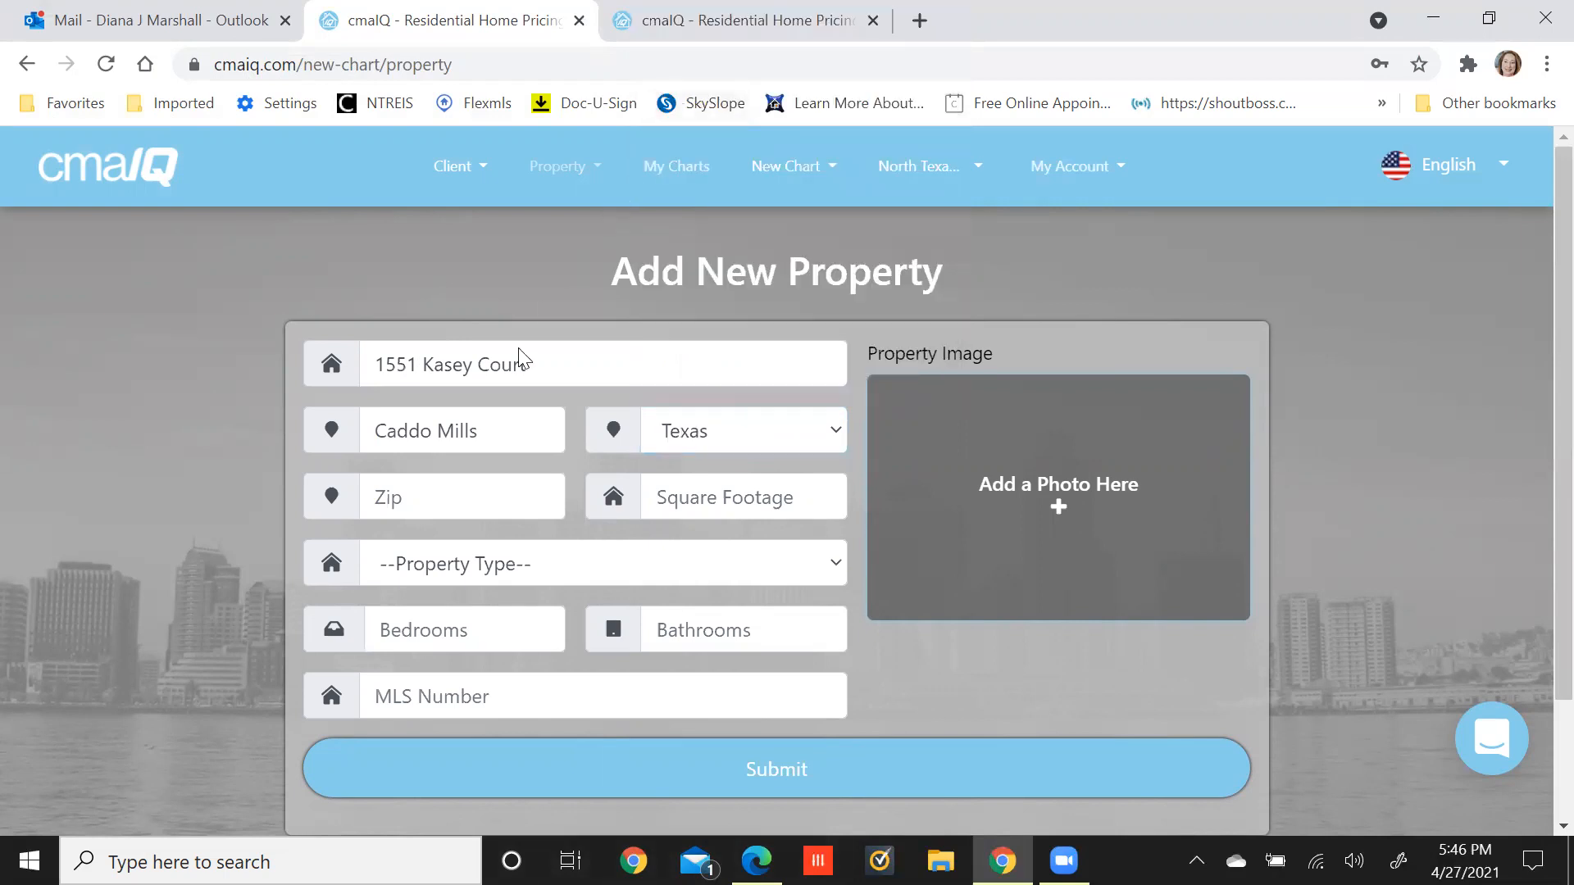
Enter zip 75135, 2210 square feet and the Single Family Detached property type.
click(493, 502)
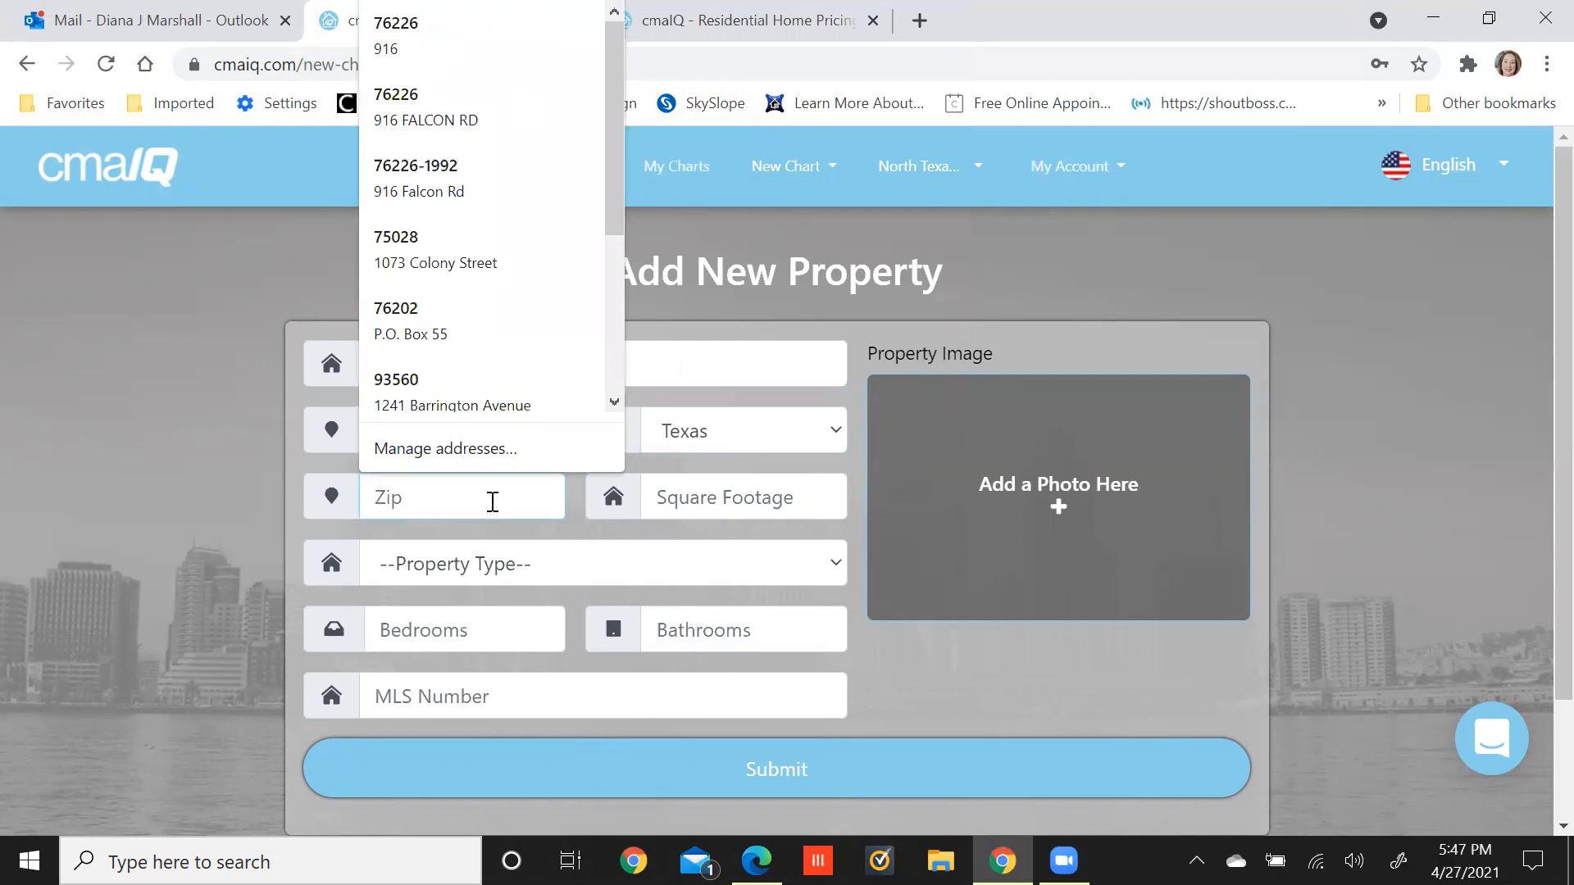
text(75135)
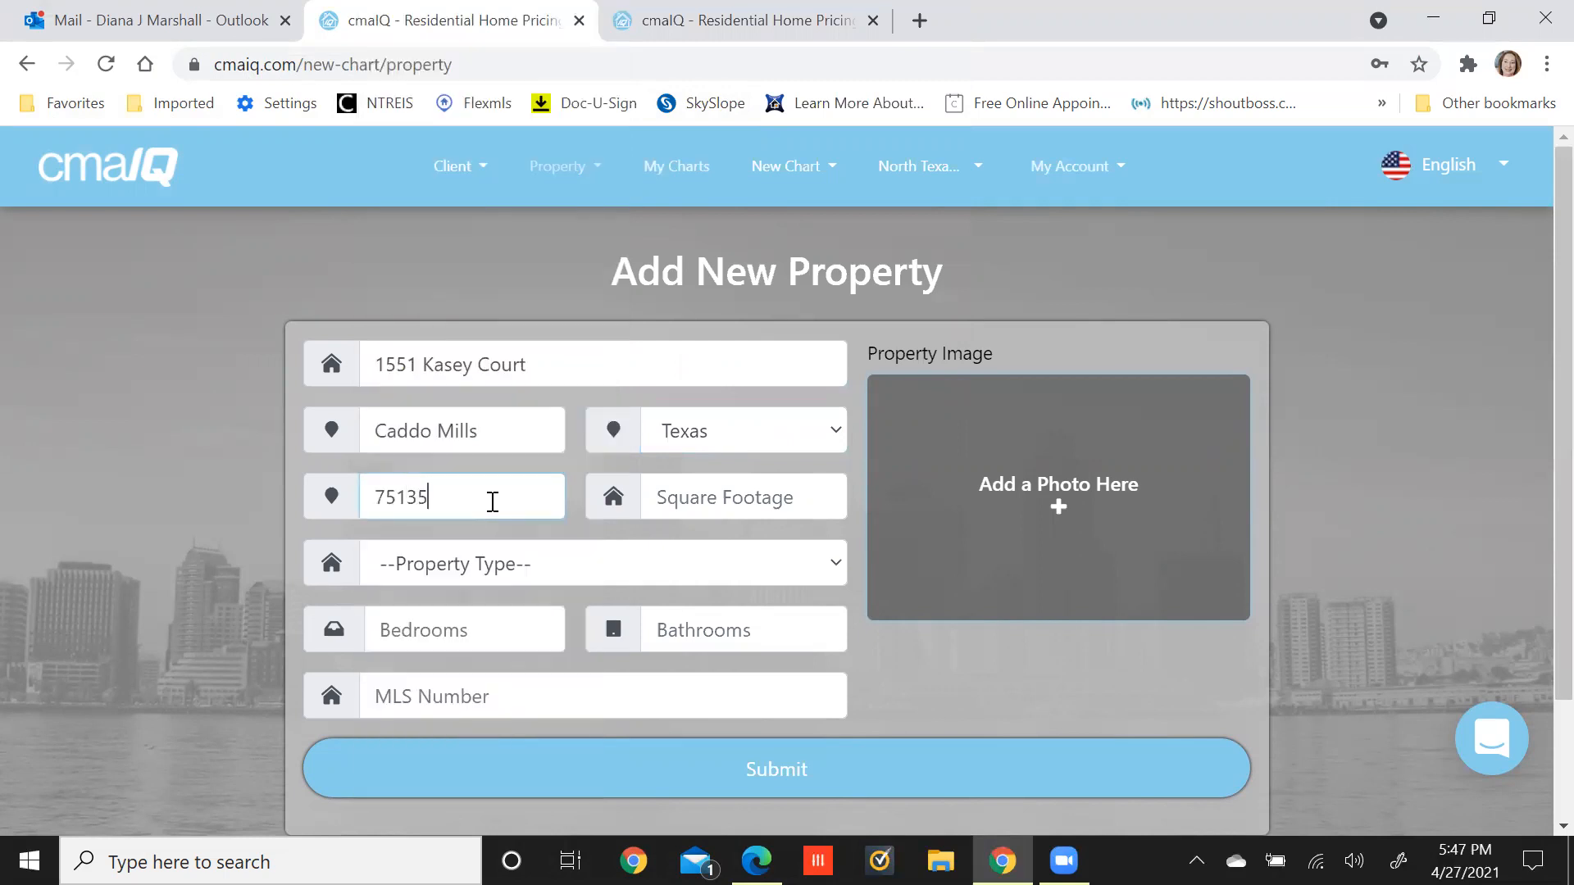
click(729, 507)
text(2210)
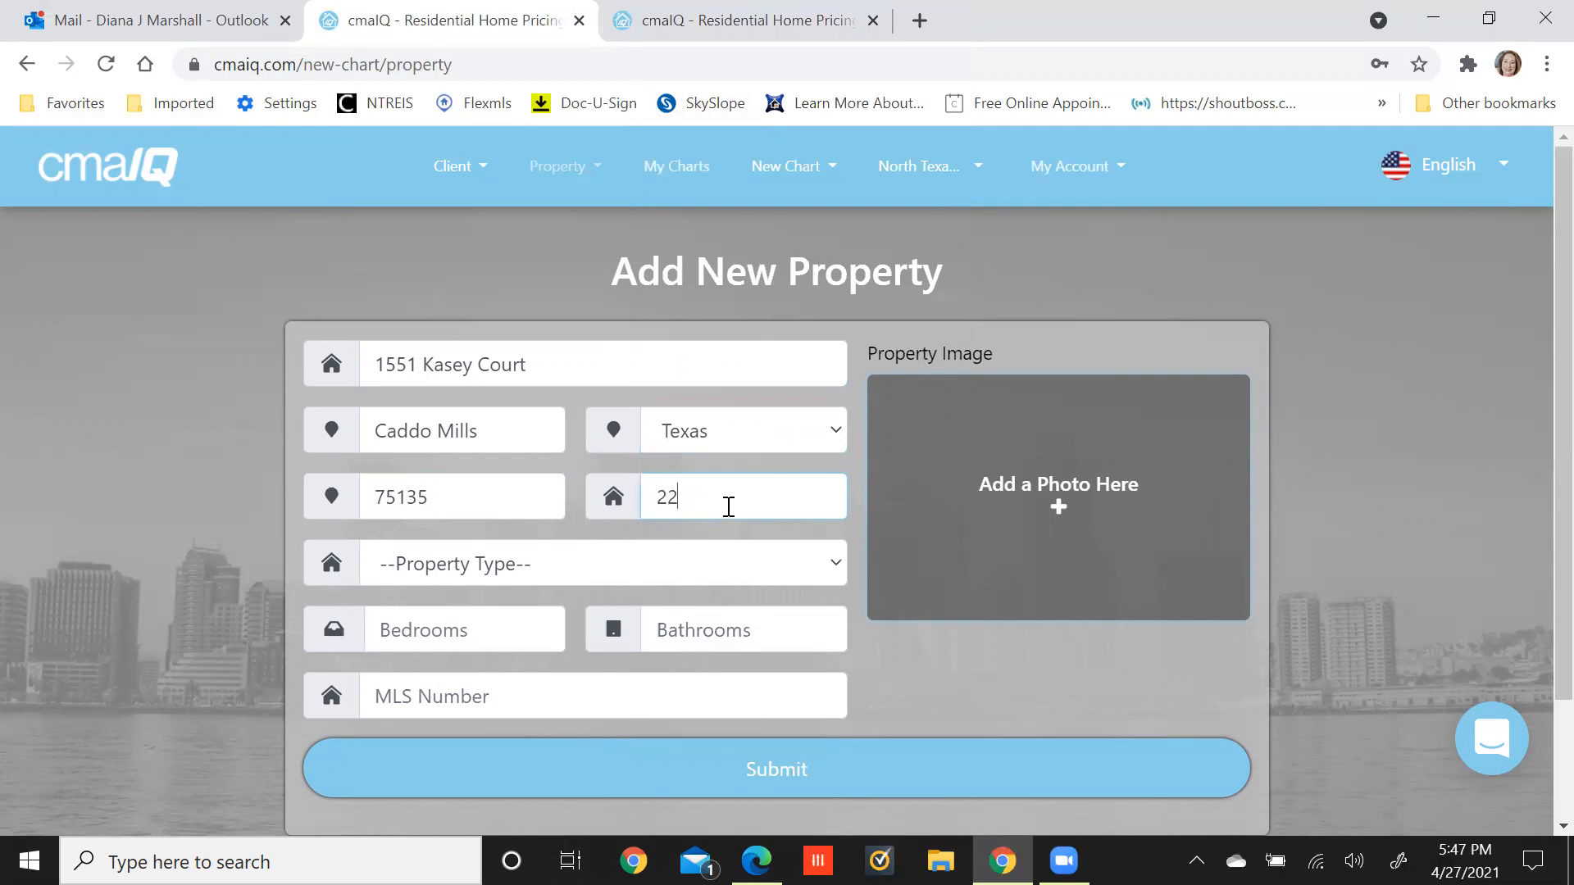
click(554, 564)
click(535, 652)
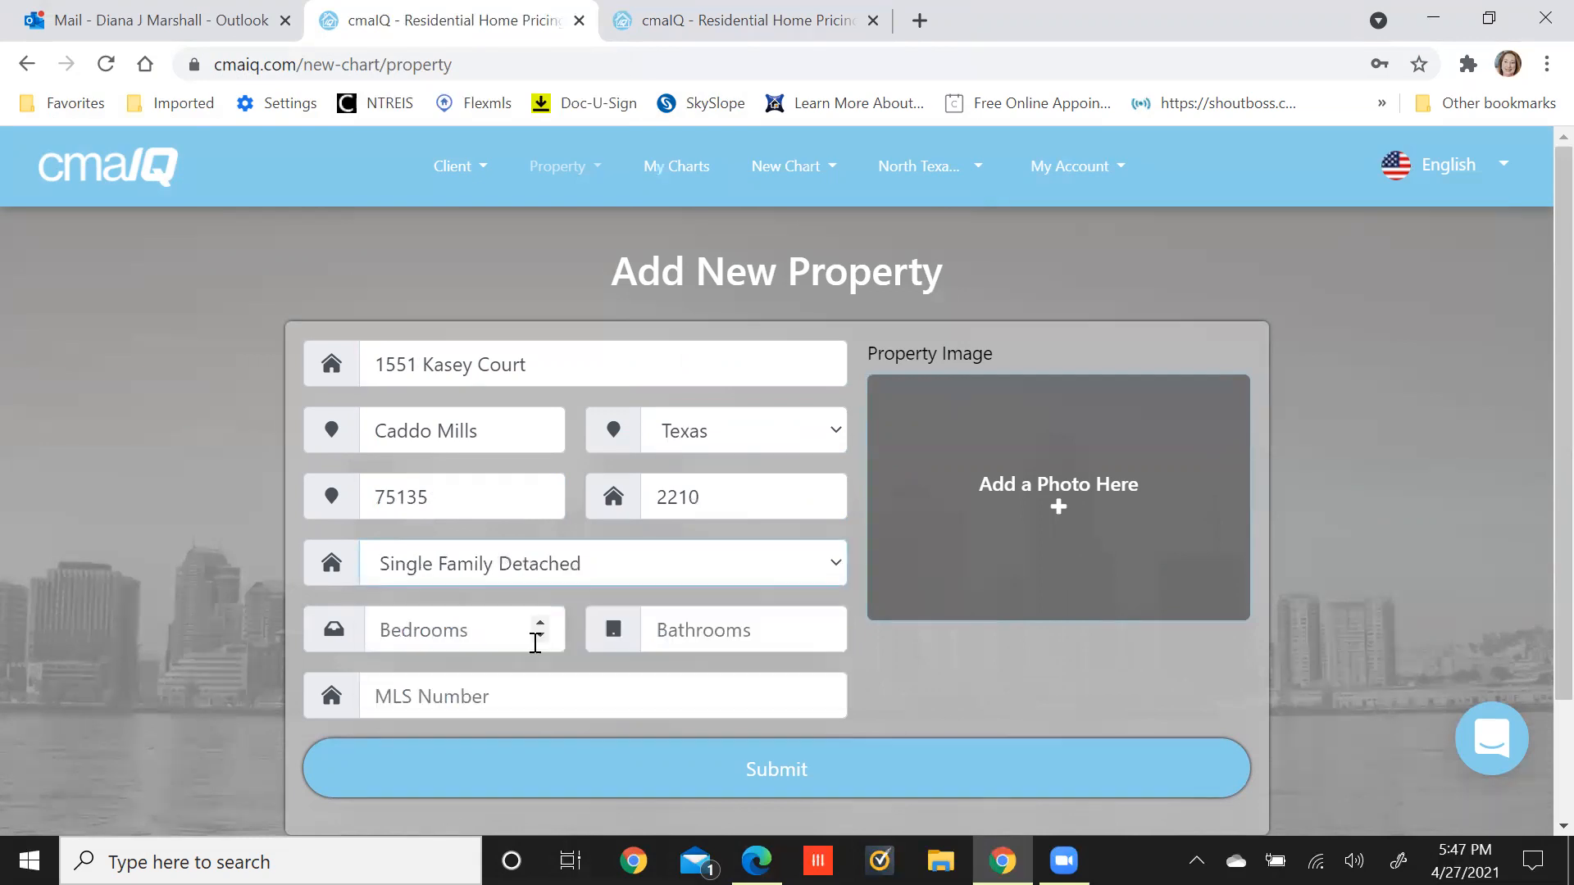
click(495, 628)
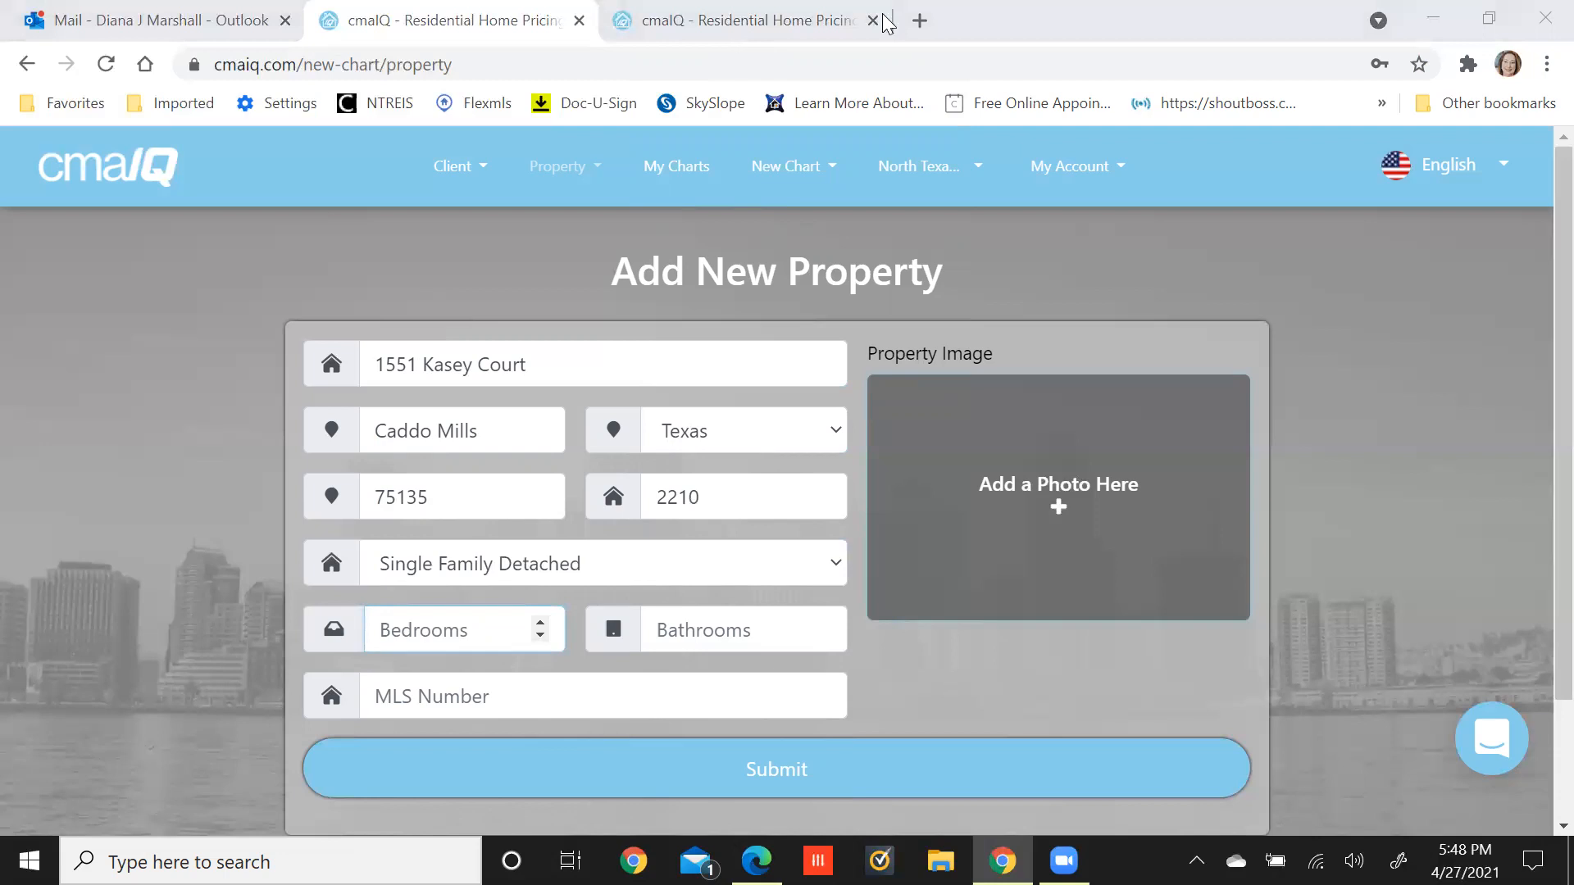
Open the NTREIS dashboard in a new tab and launch Matrix.
click(916, 21)
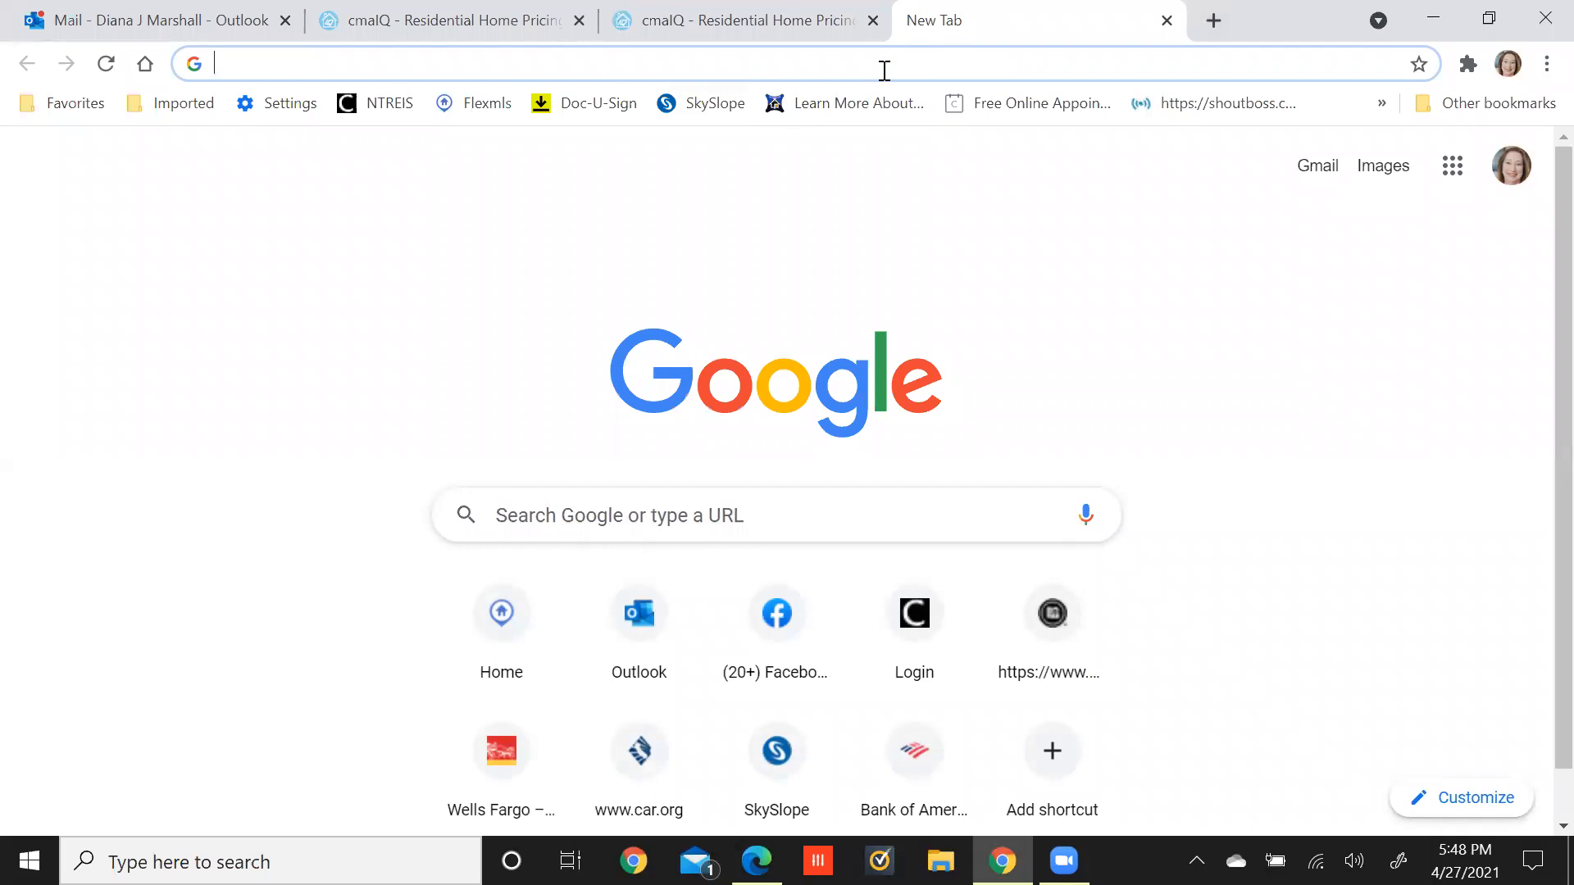
click(823, 70)
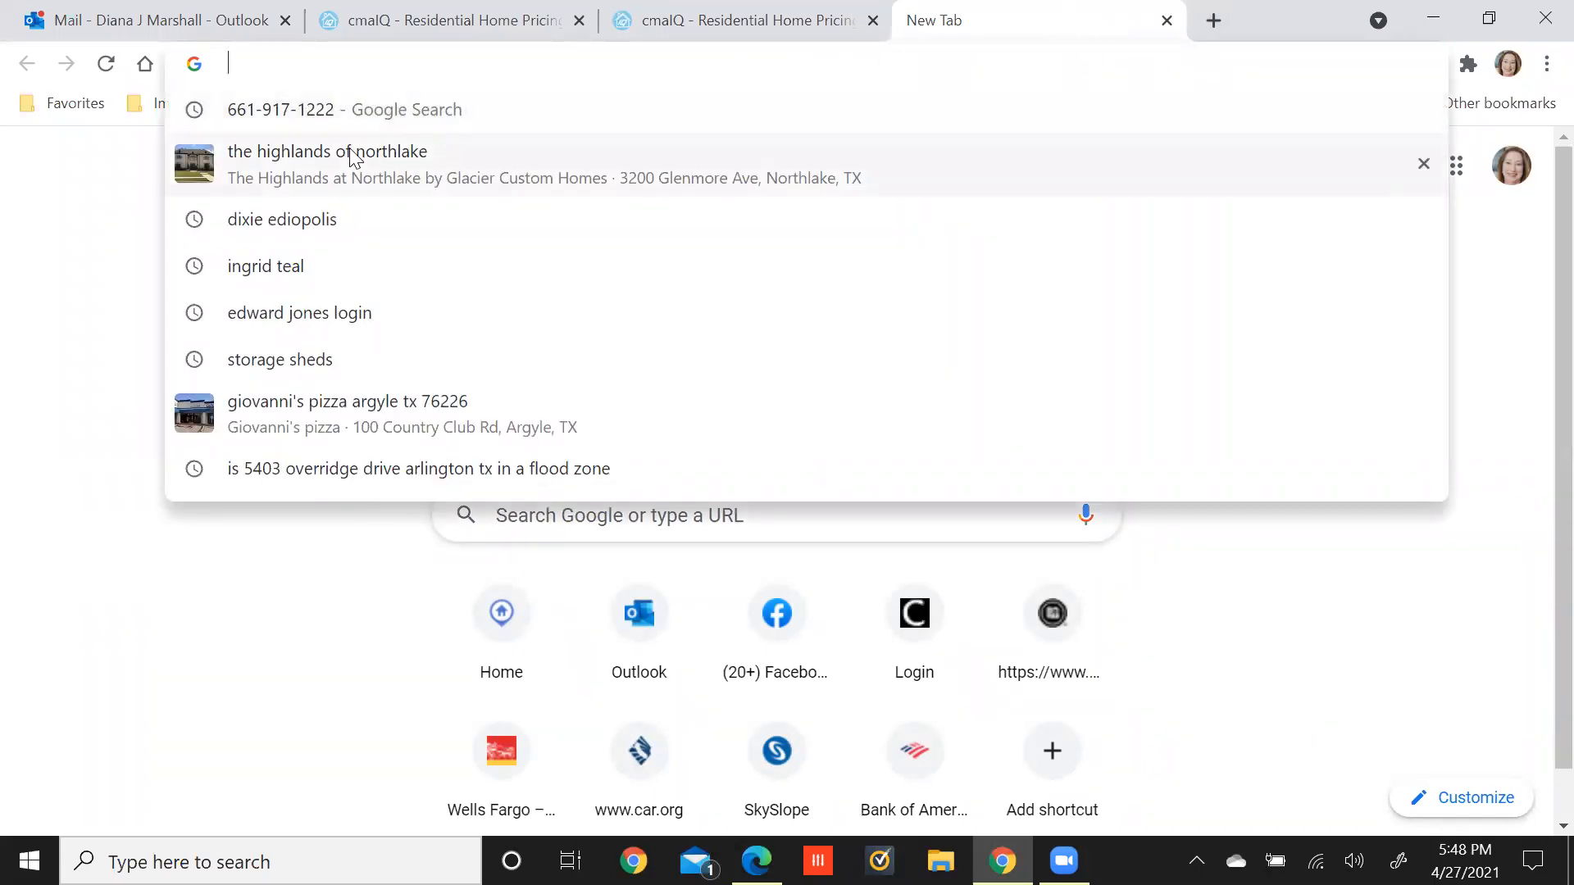
click(148, 210)
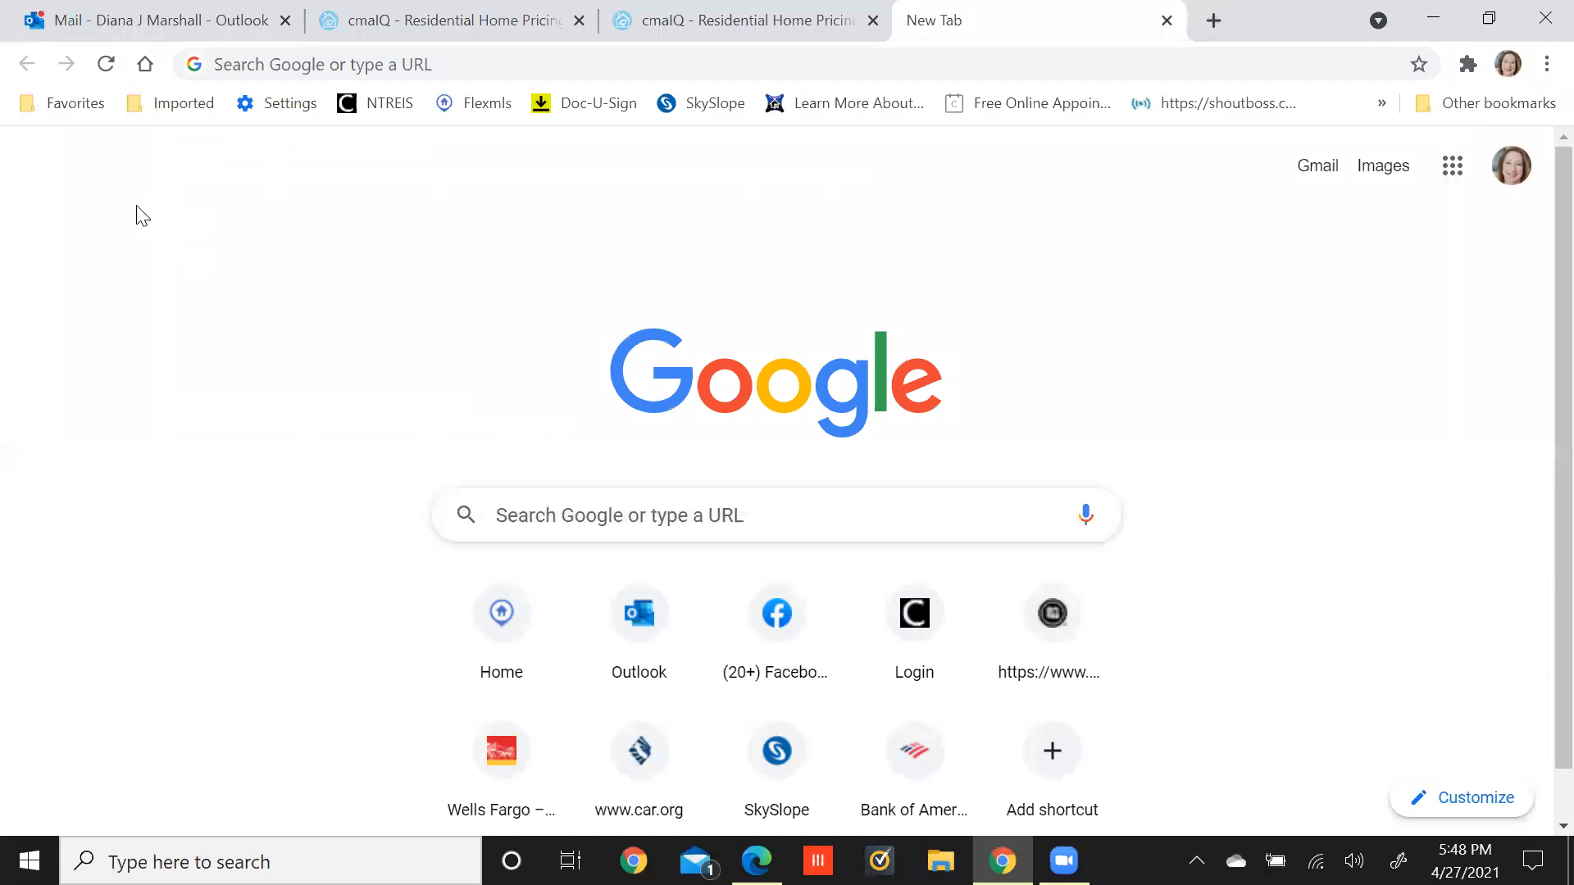
click(401, 110)
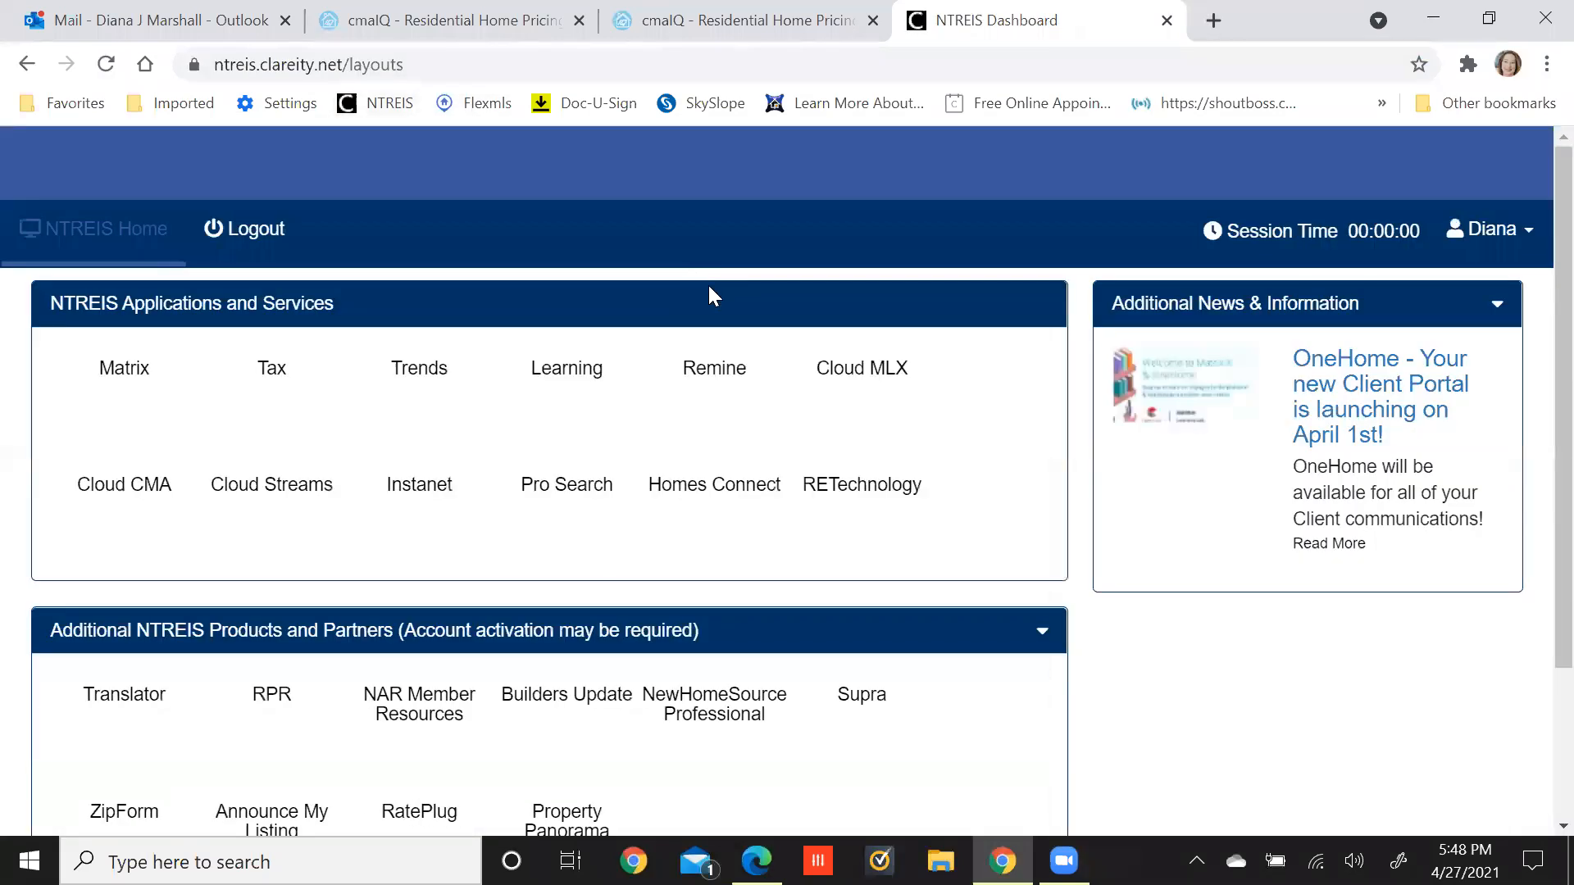
click(123, 373)
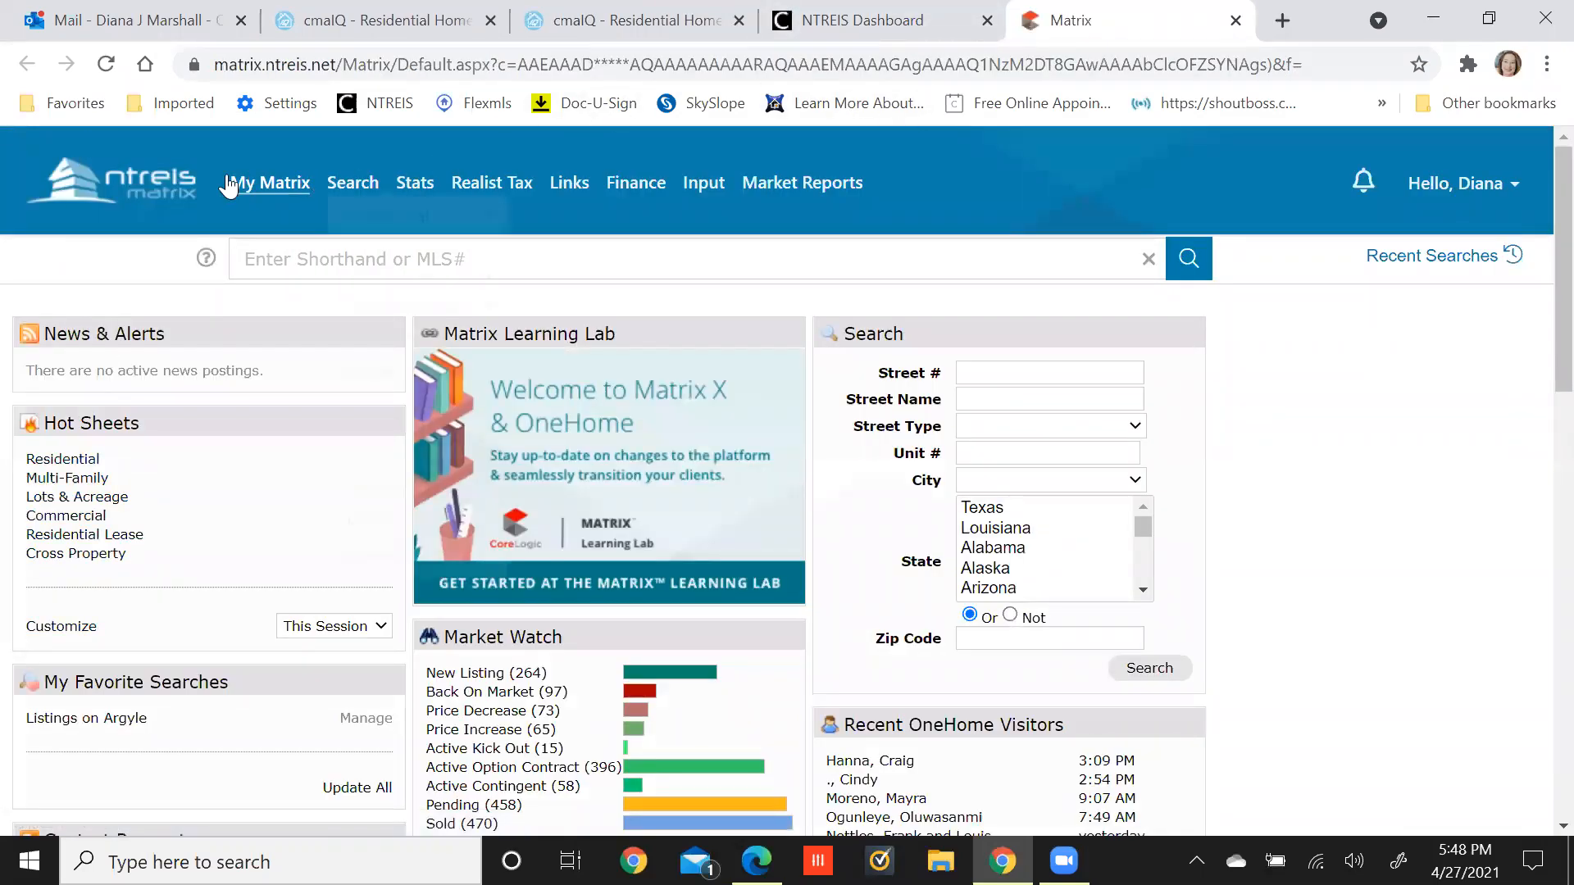
click(856, 20)
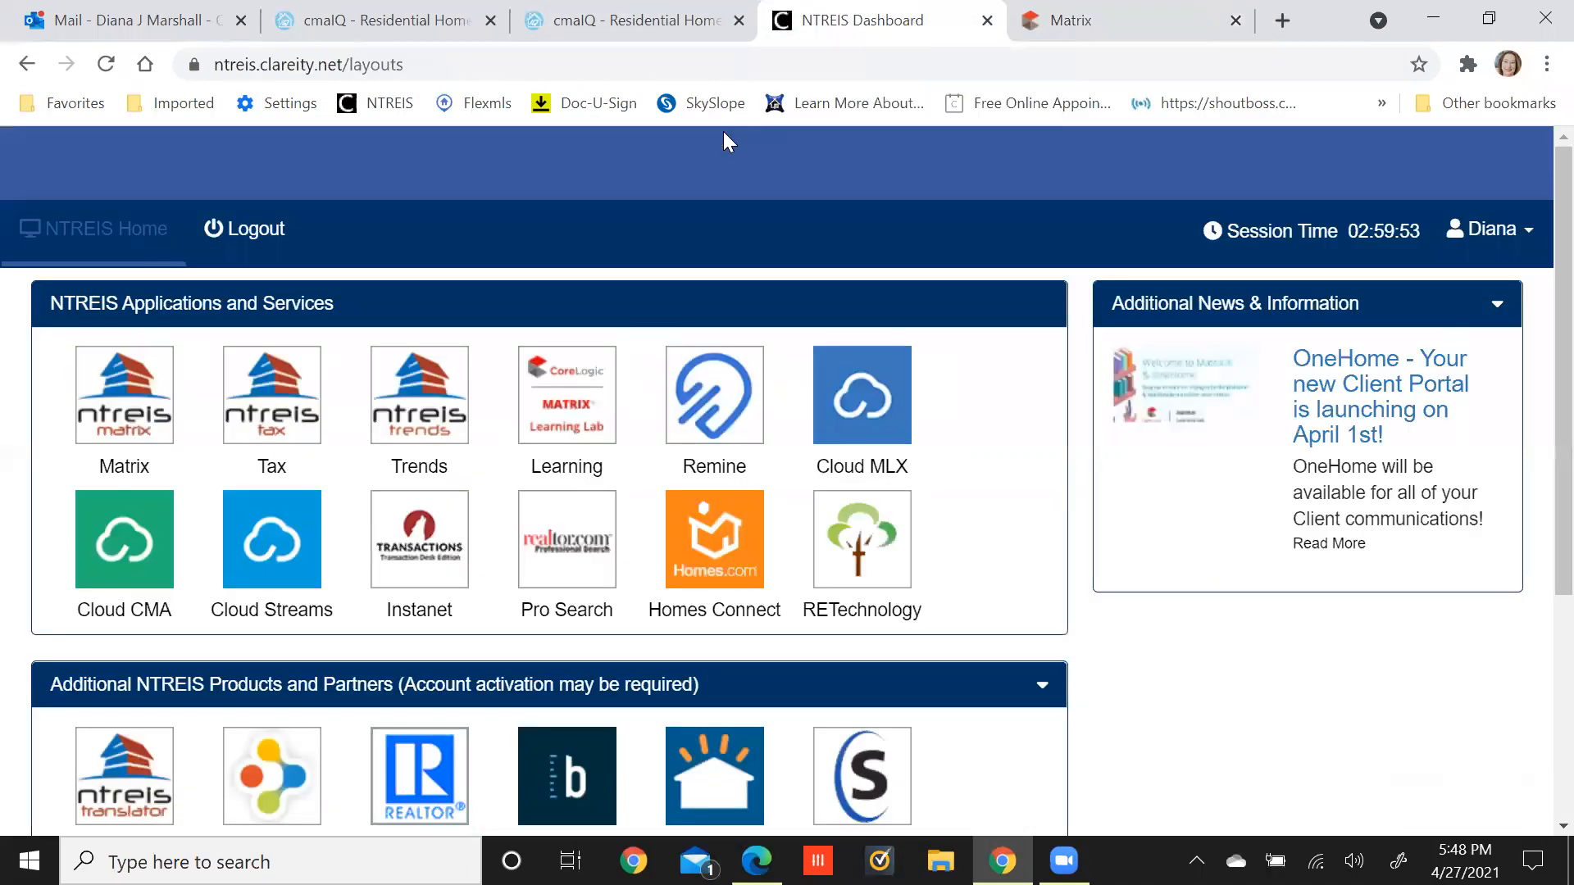
Launch Realist from the dashboard and accept its terms of use.
click(281, 418)
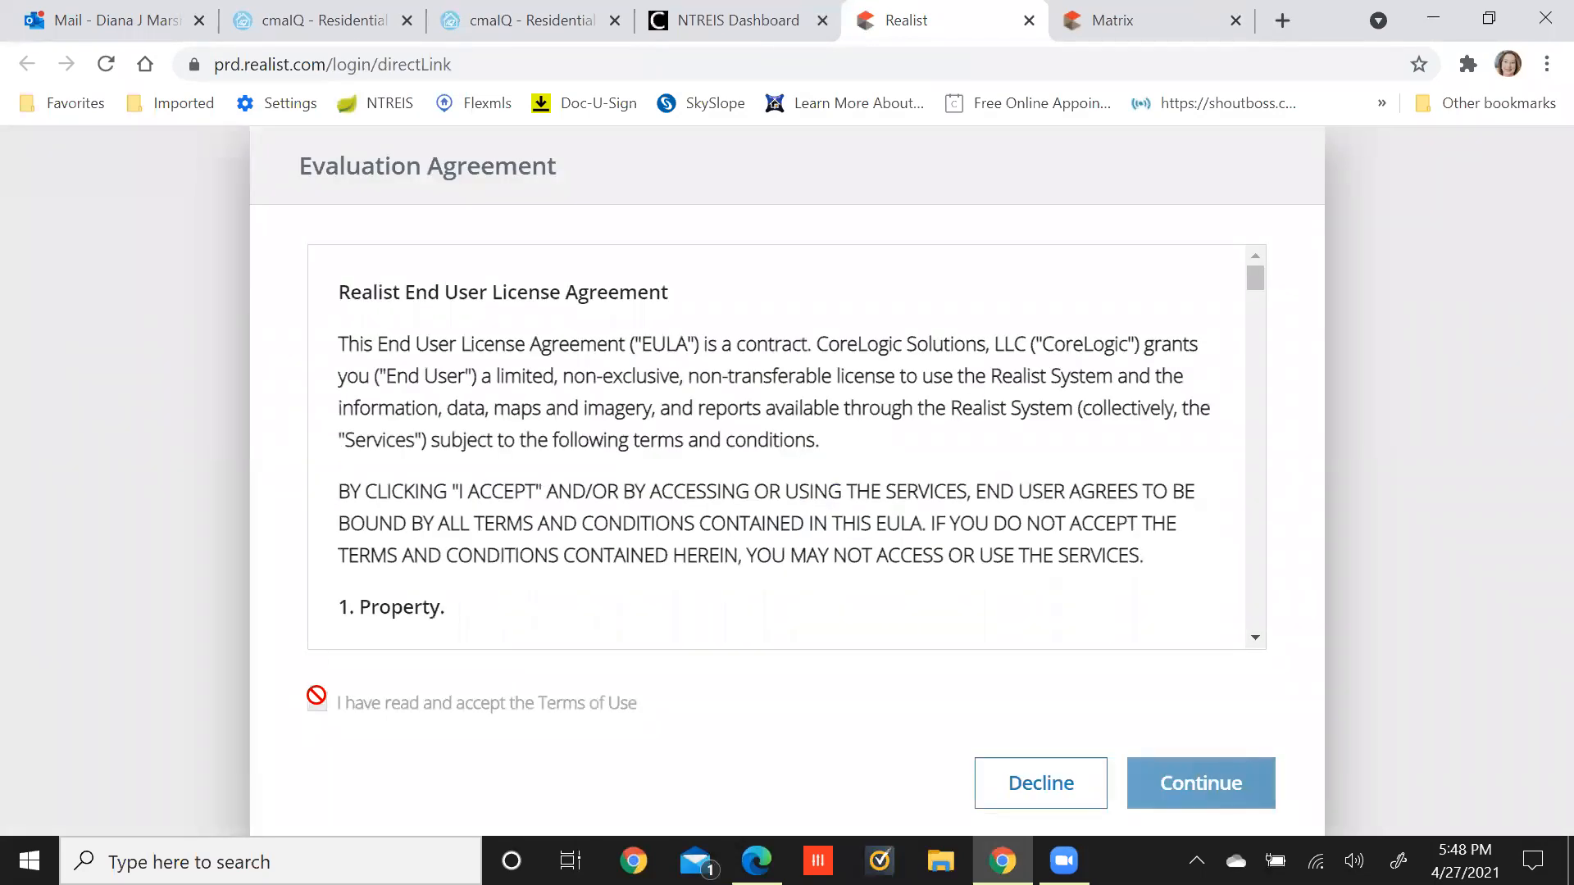
scroll(601, 553, down, 10)
scroll(601, 554, down, 20)
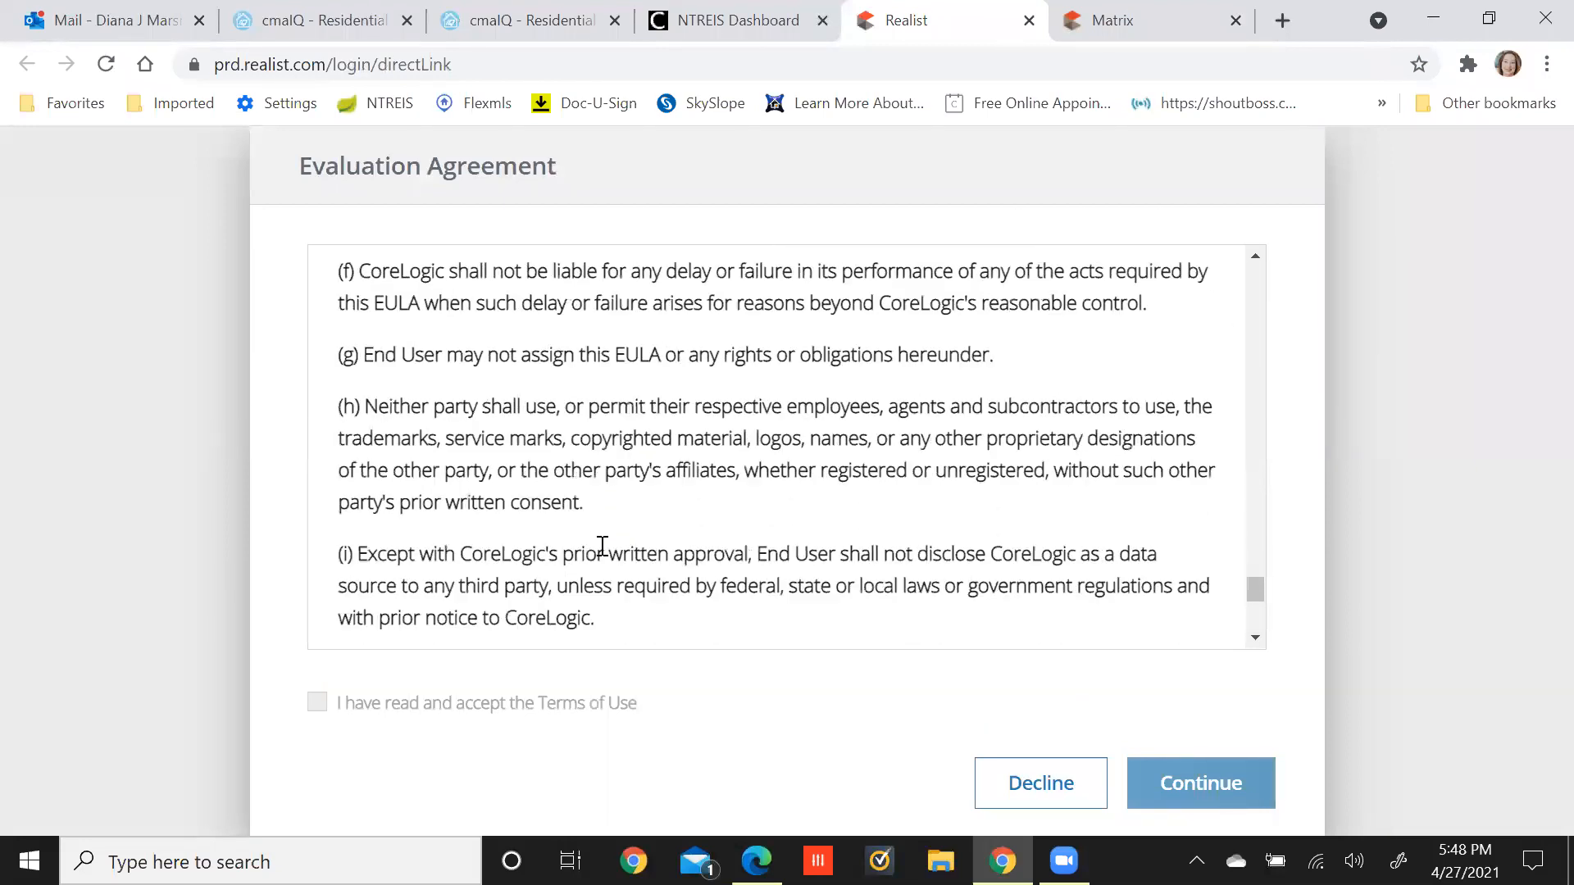
scroll(602, 546, down, 3)
click(317, 703)
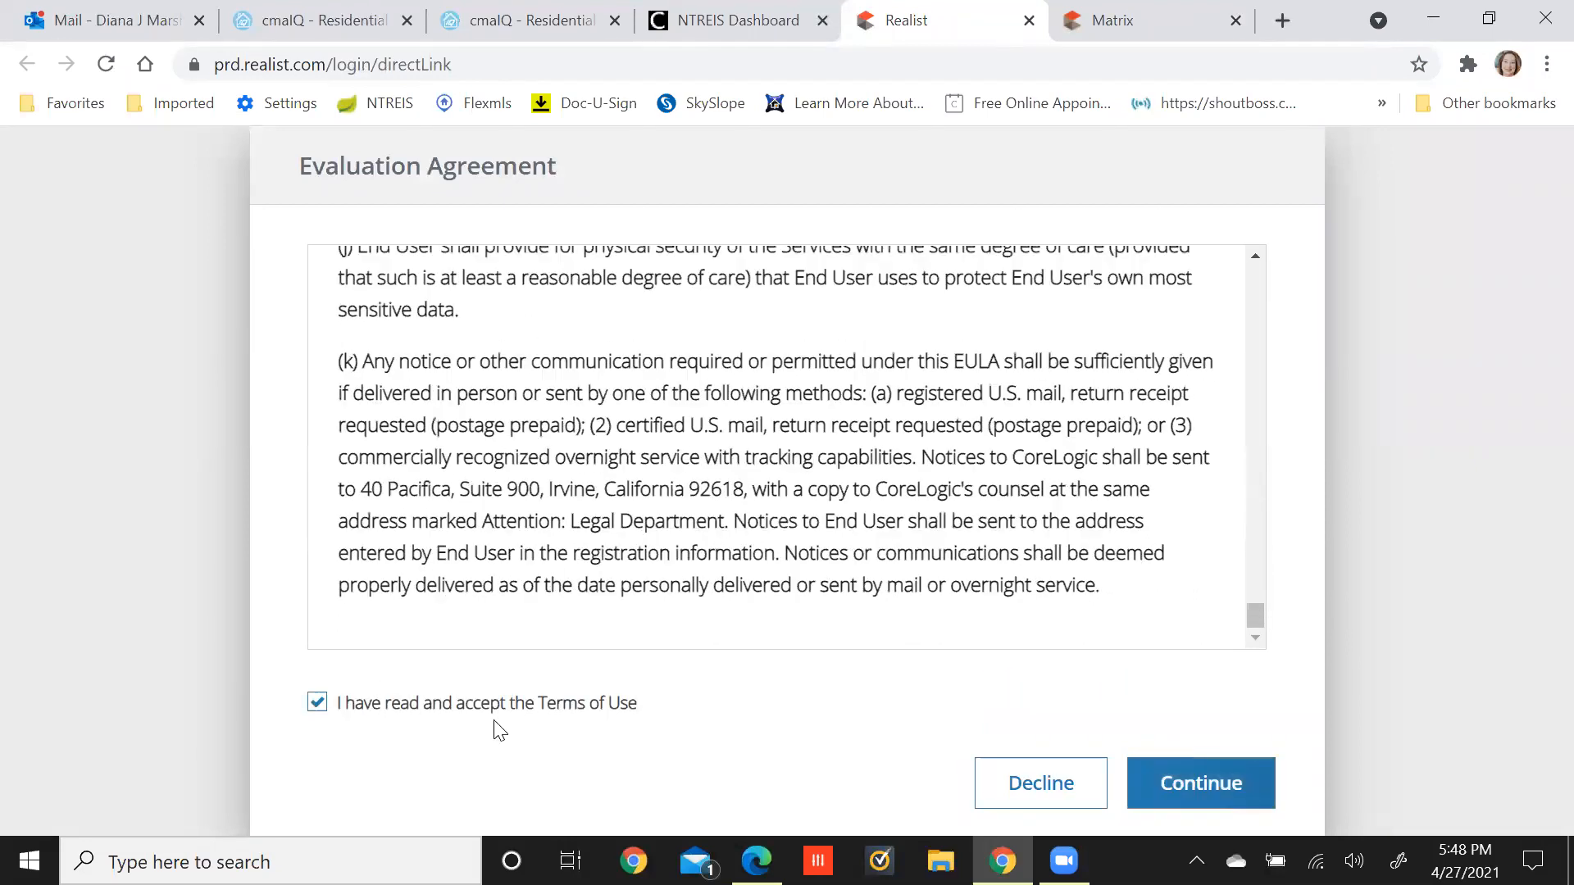
click(1175, 779)
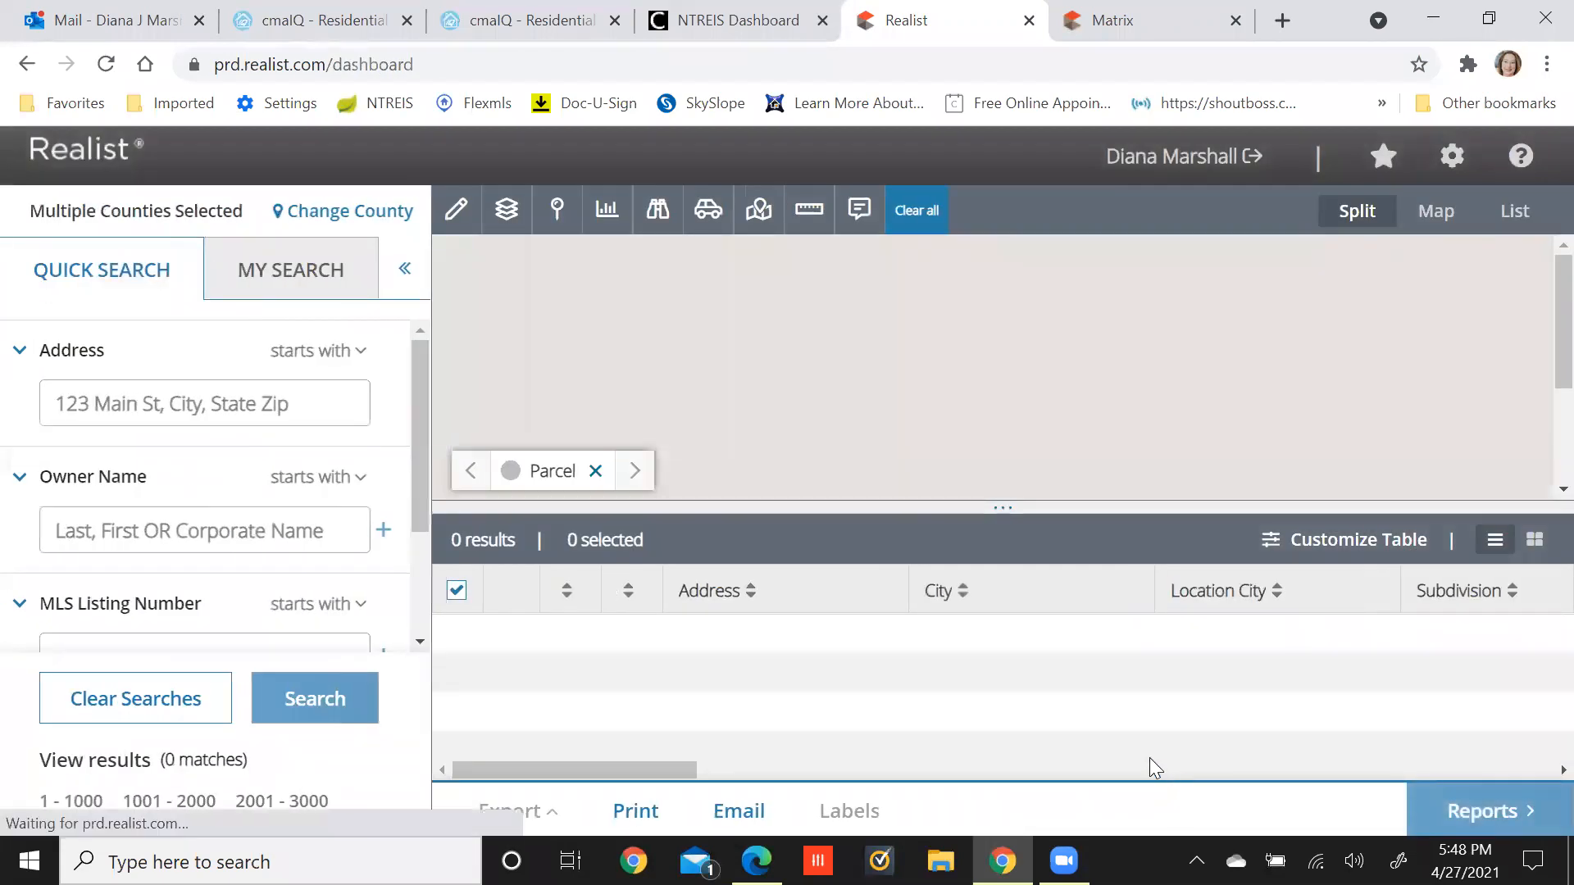
click(166, 402)
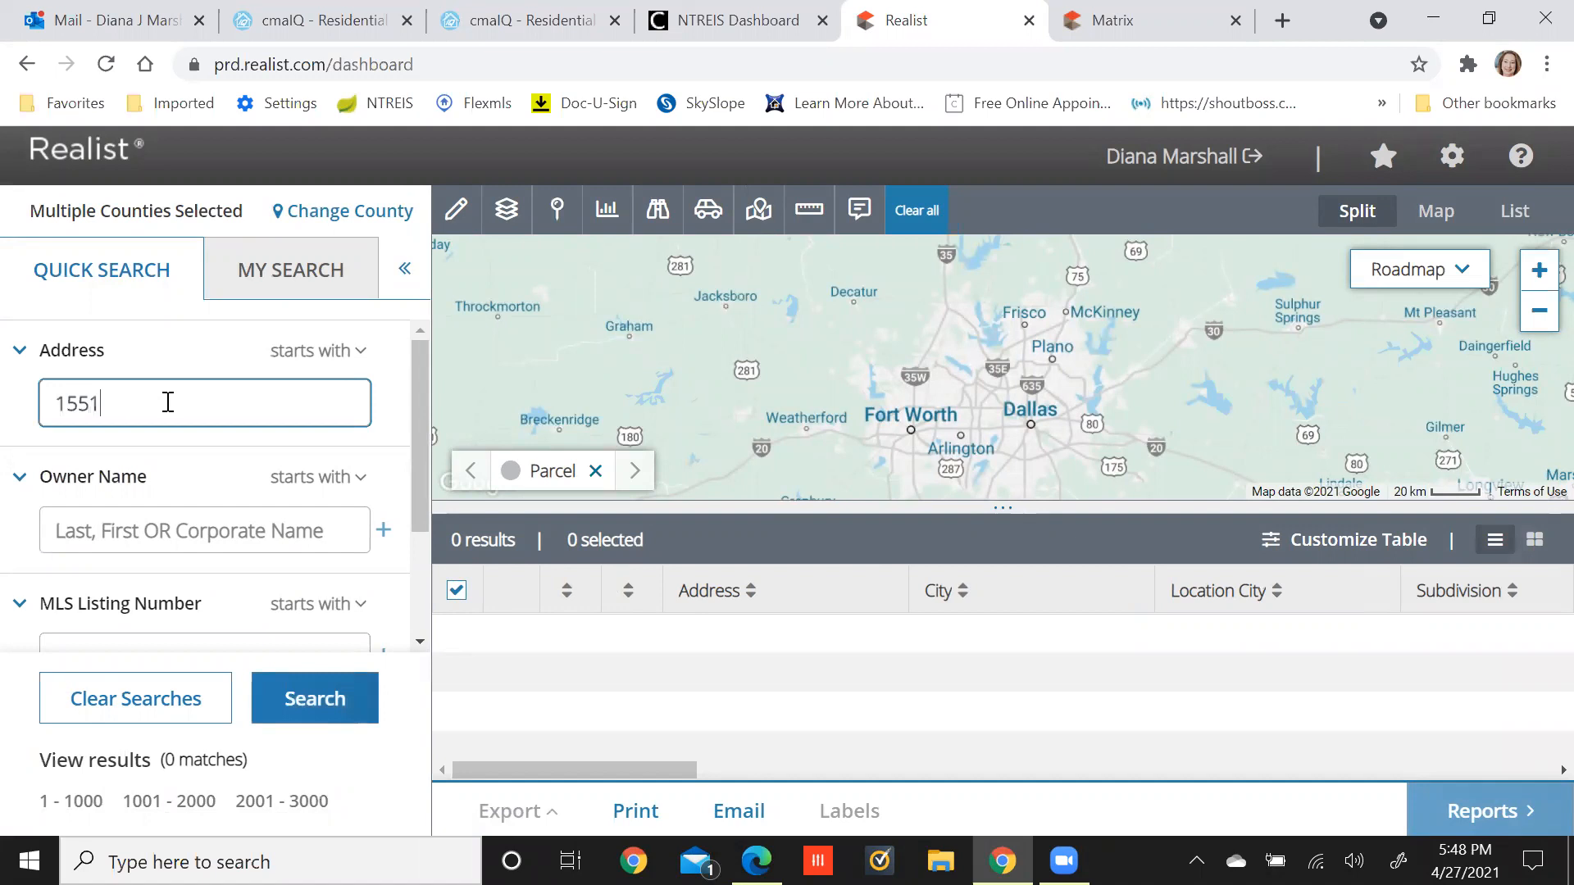
key(Tab)
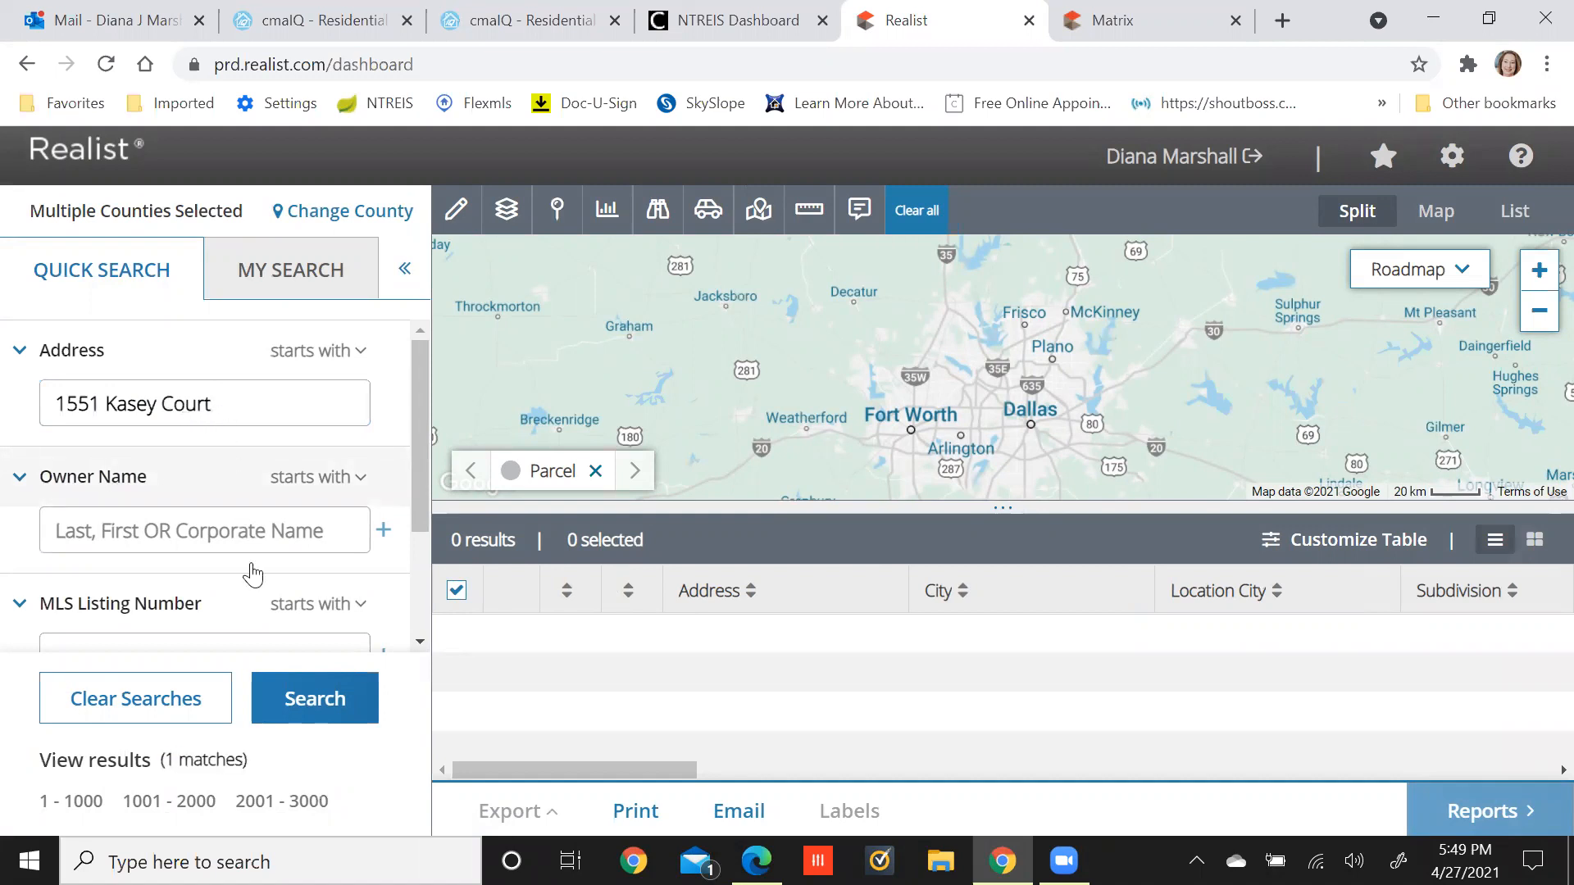
click(299, 698)
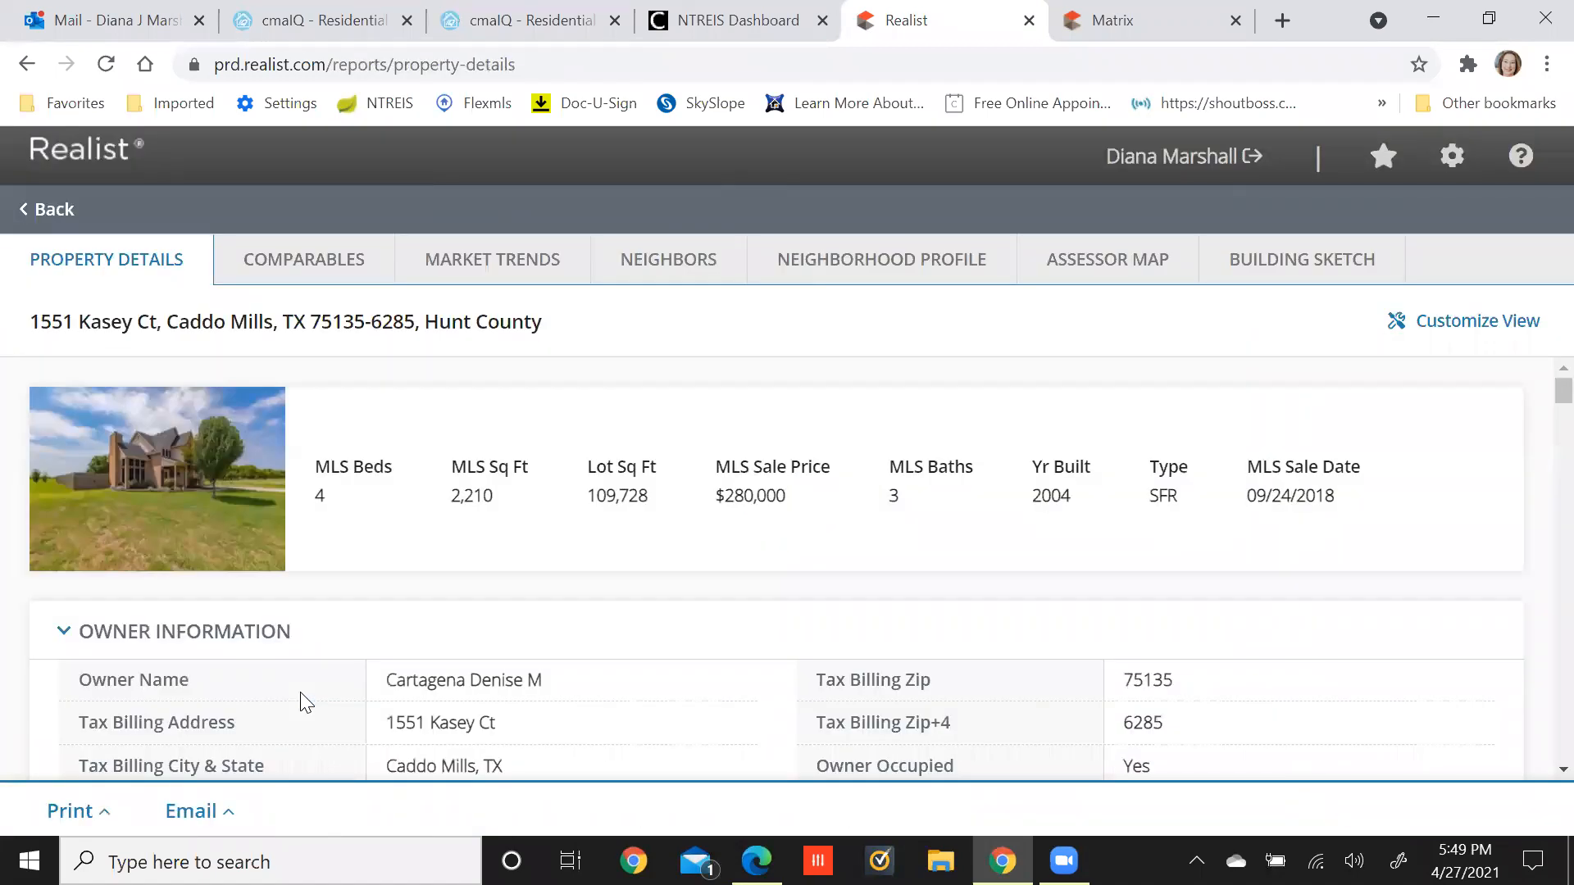
scroll(1272, 681, down, 1)
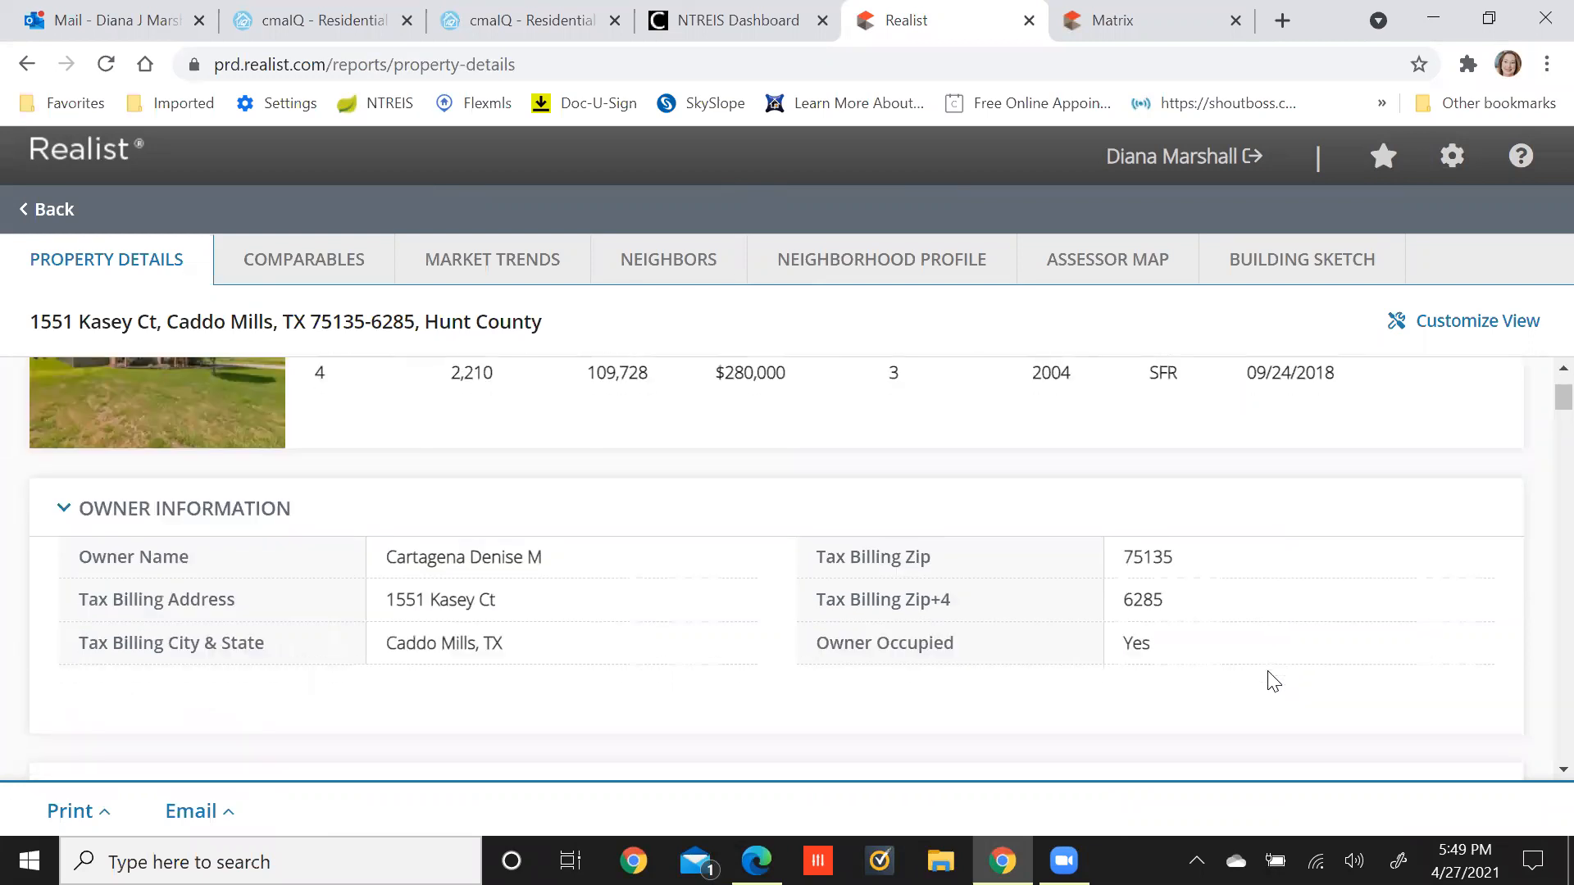
scroll(1273, 682, up, 1)
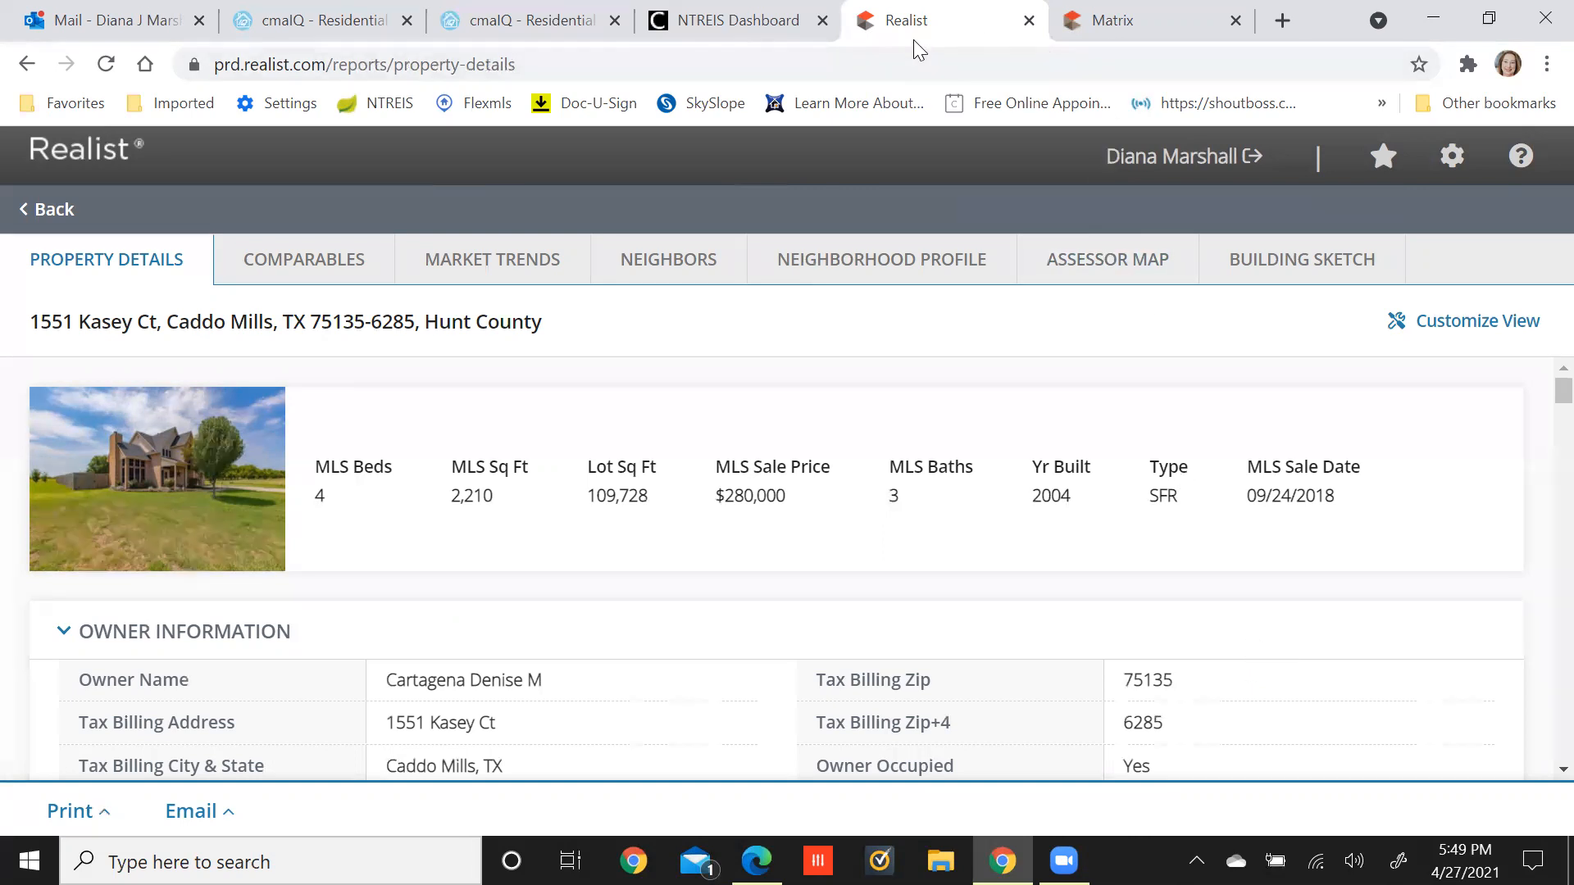
Enter 4 bedrooms and 3 bathrooms in the cmaIQ Add New Property form.
click(558, 27)
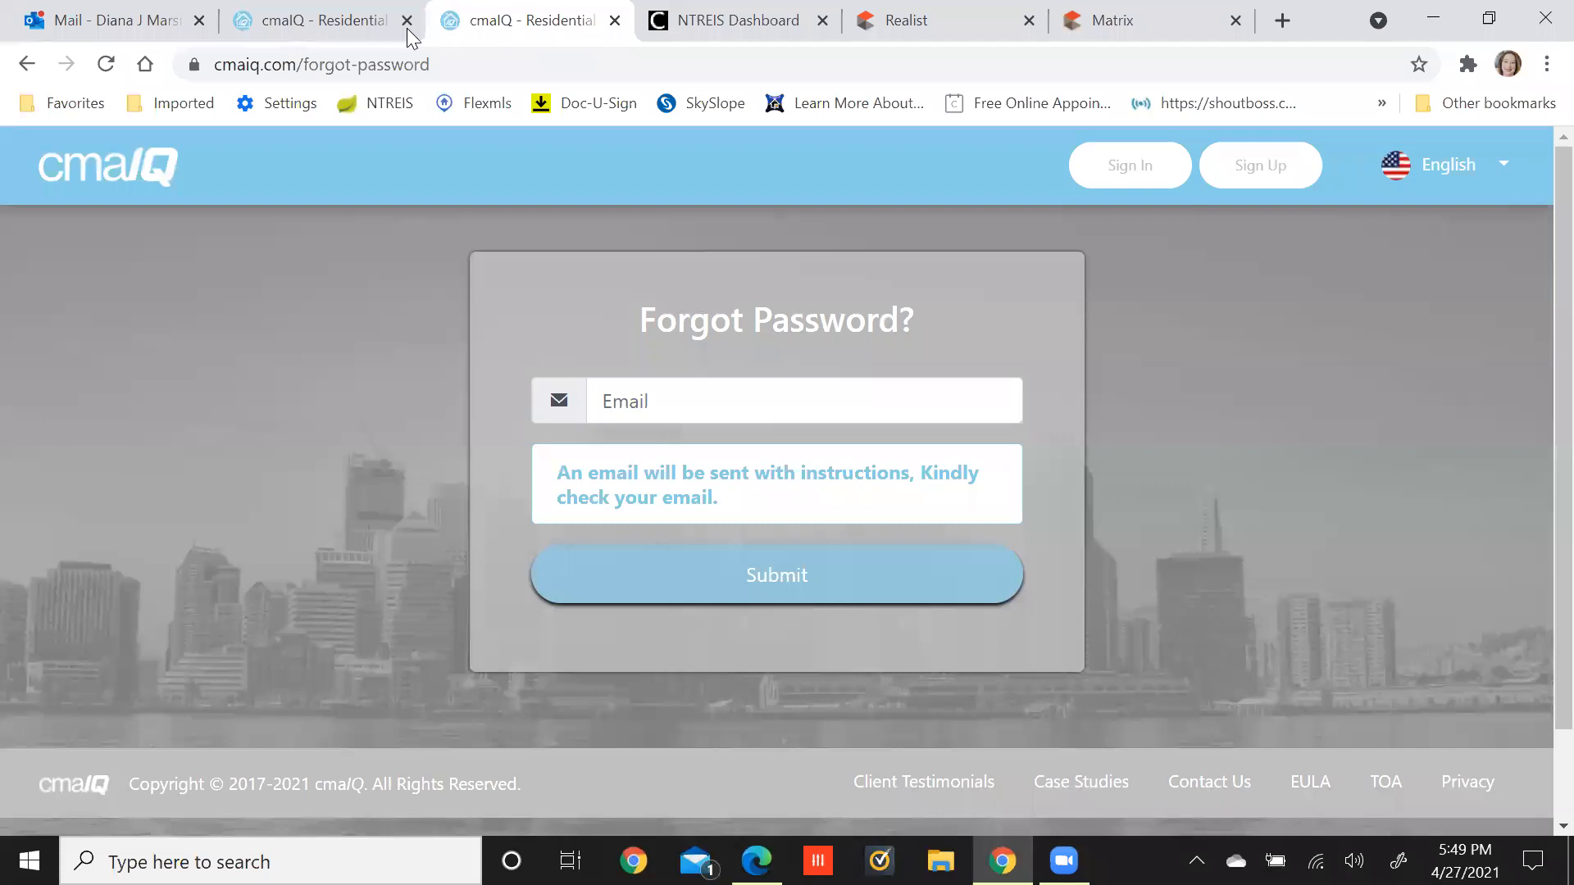
click(354, 23)
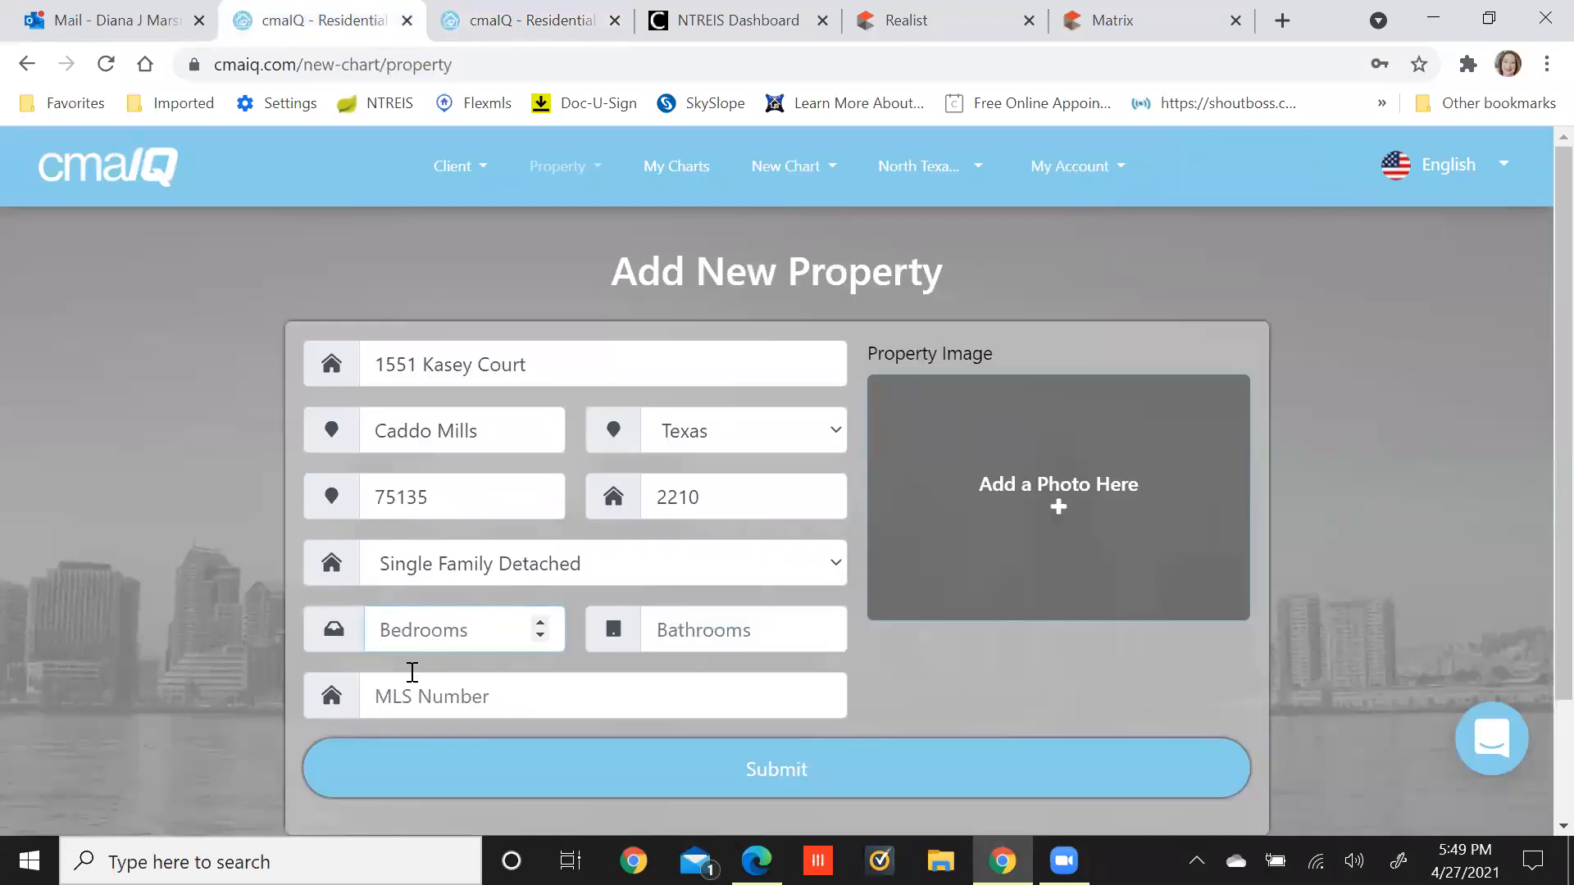
text(4)
key(Tab)
text(3)
key(Tab)
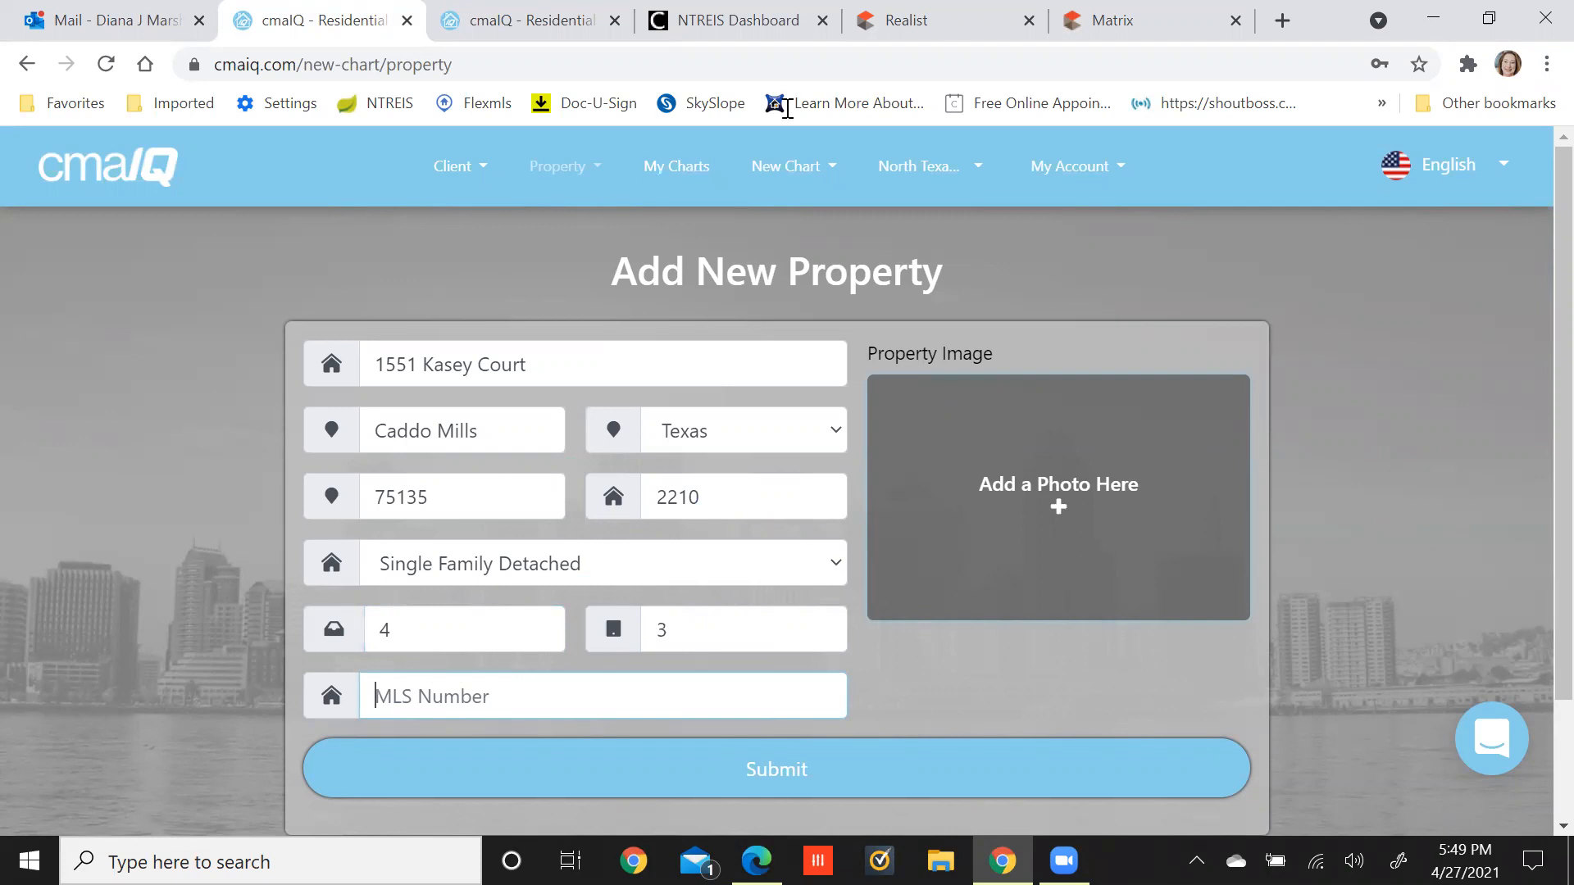
click(1103, 20)
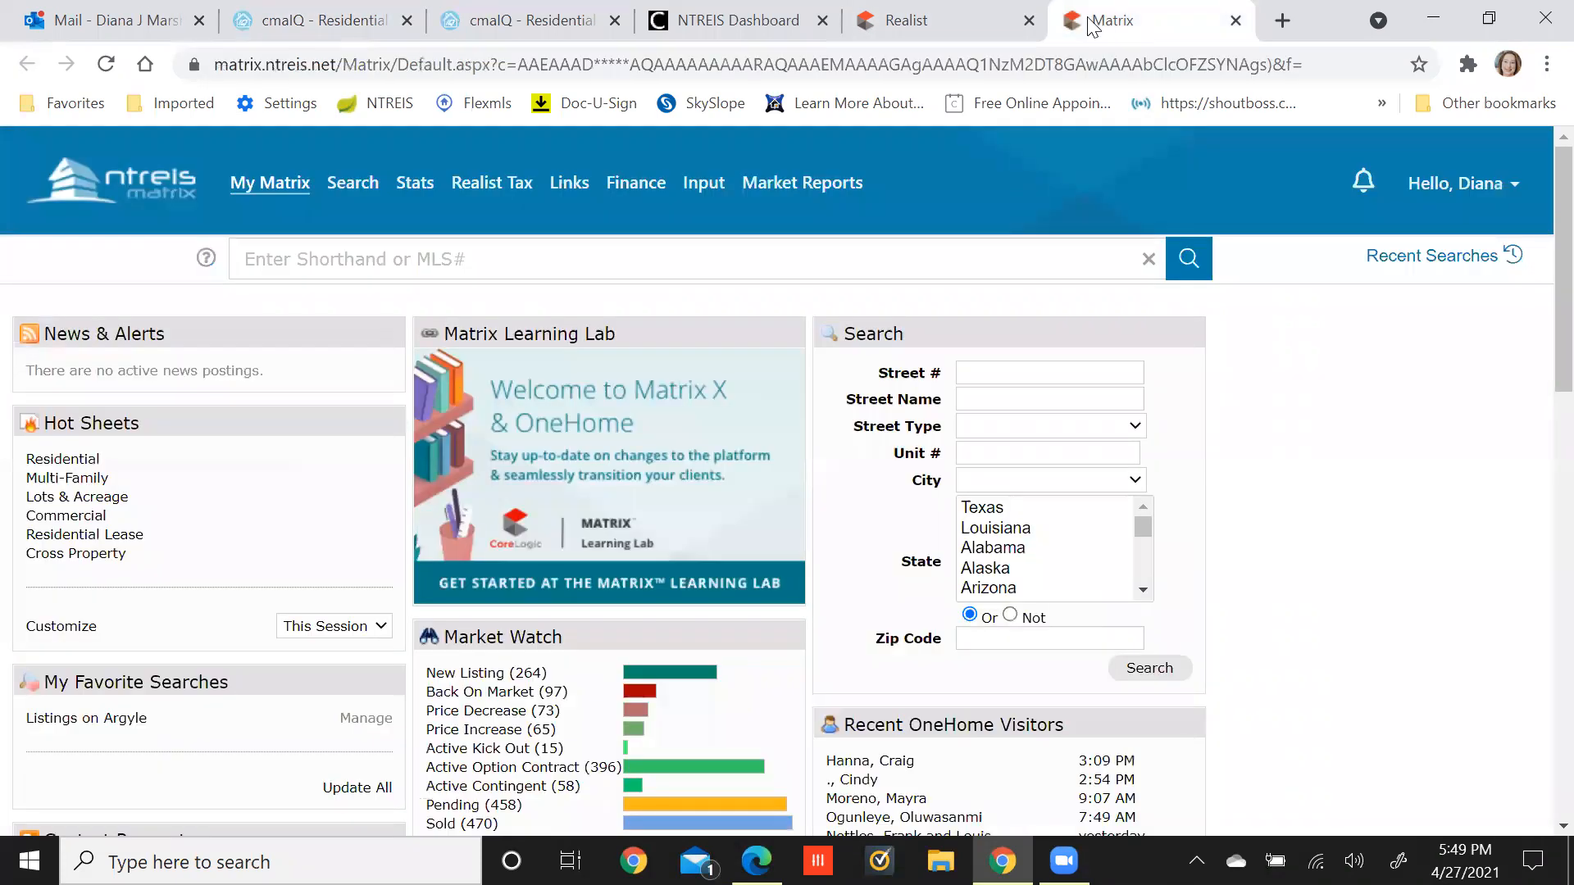
Save the Realist property photo to the Desktop as craig.jpg.
click(941, 14)
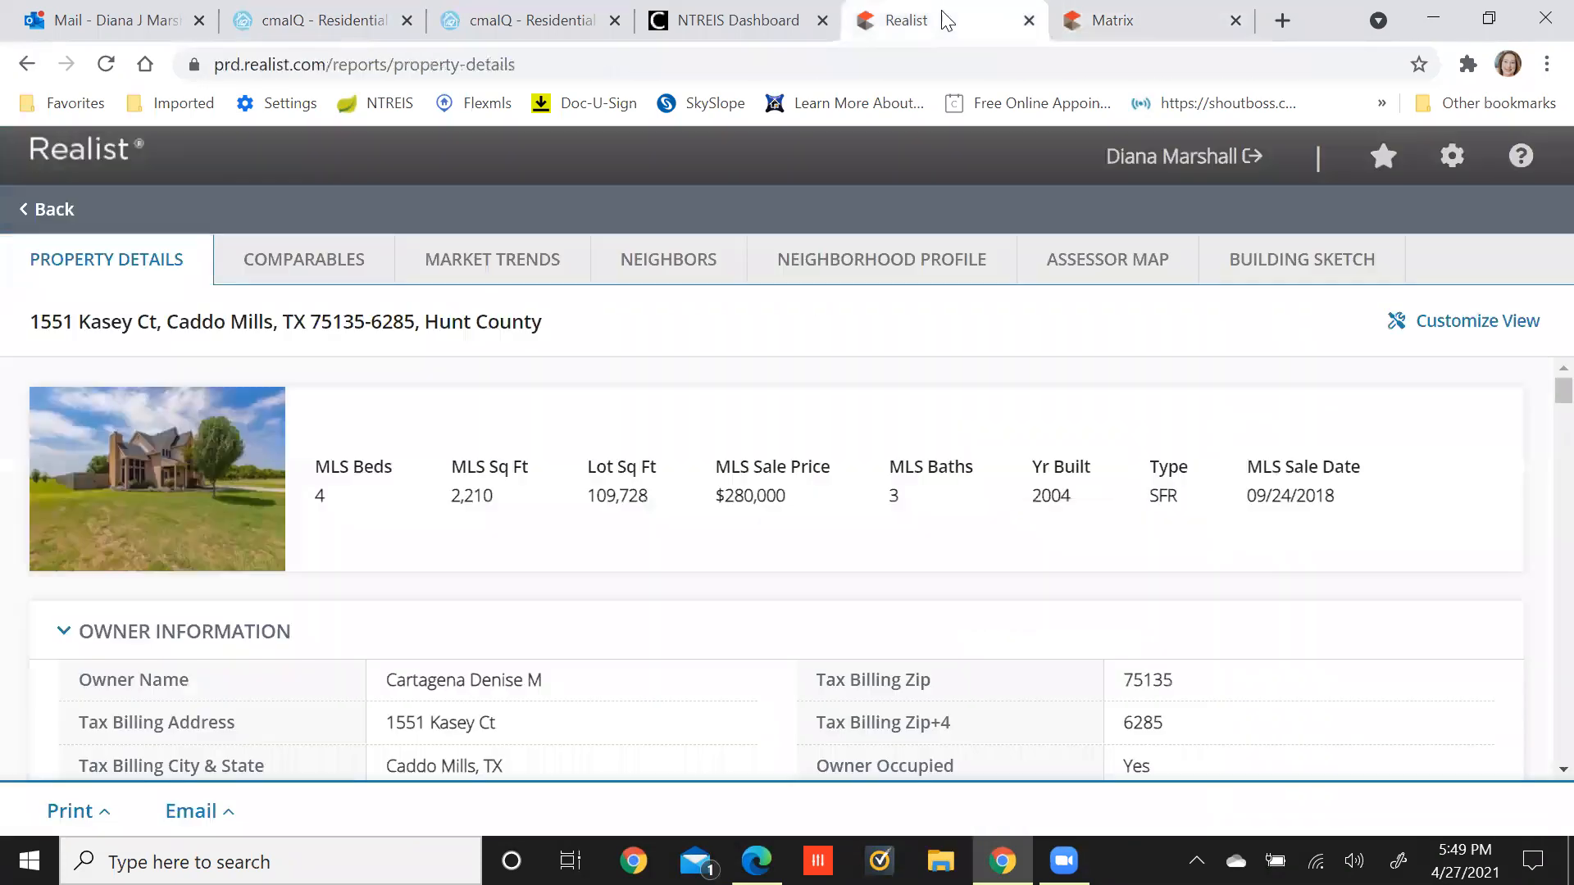
right_click(131, 498)
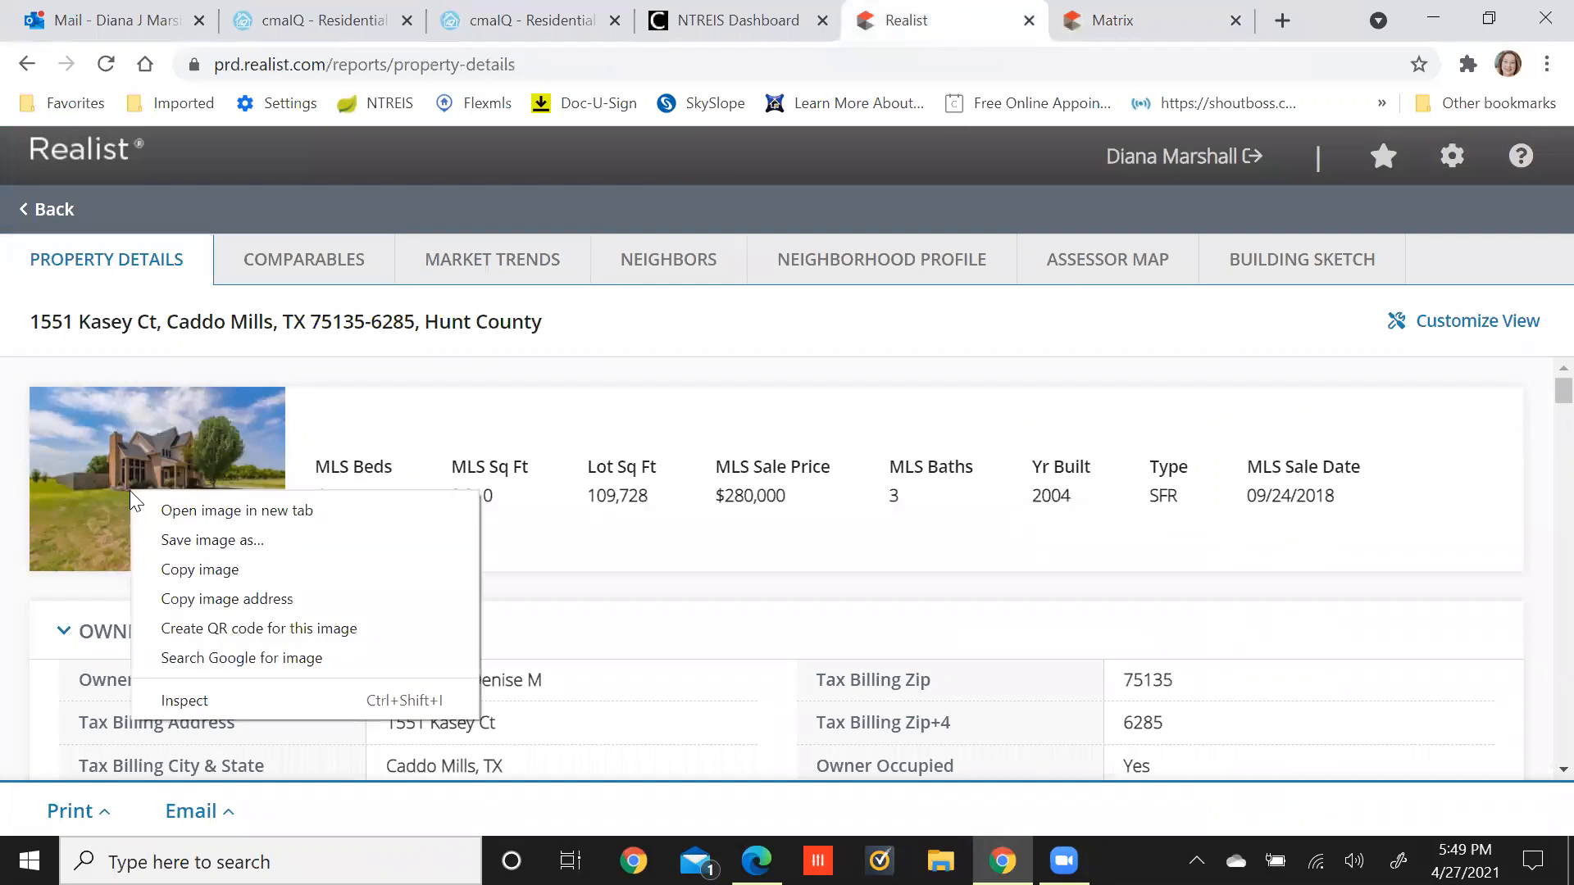
click(174, 541)
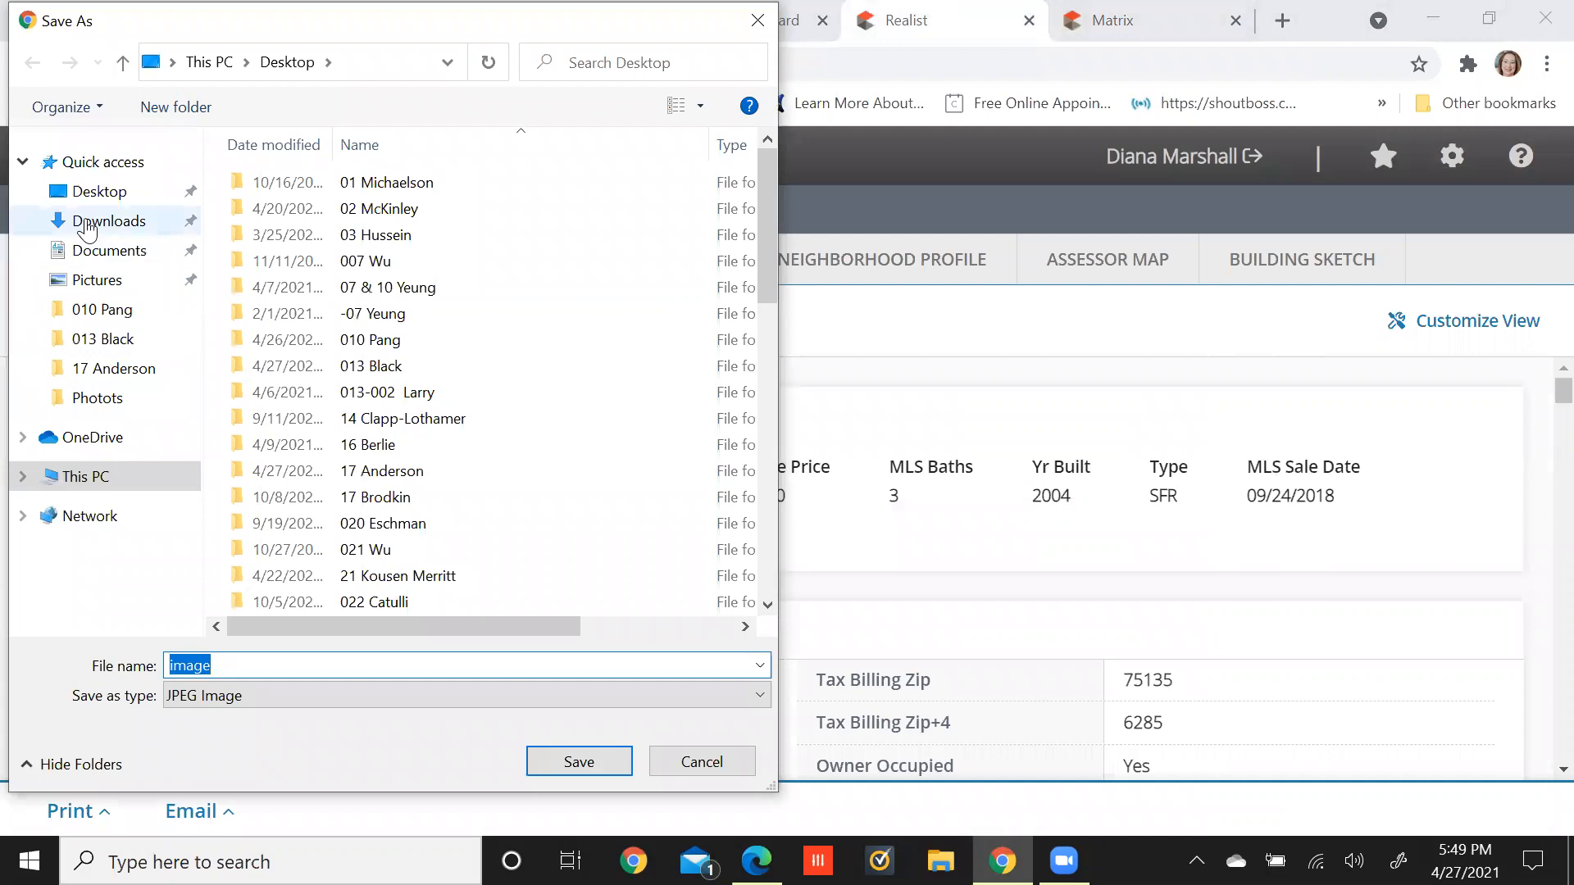
click(92, 191)
click(299, 666)
double_click(299, 665)
text(craig)
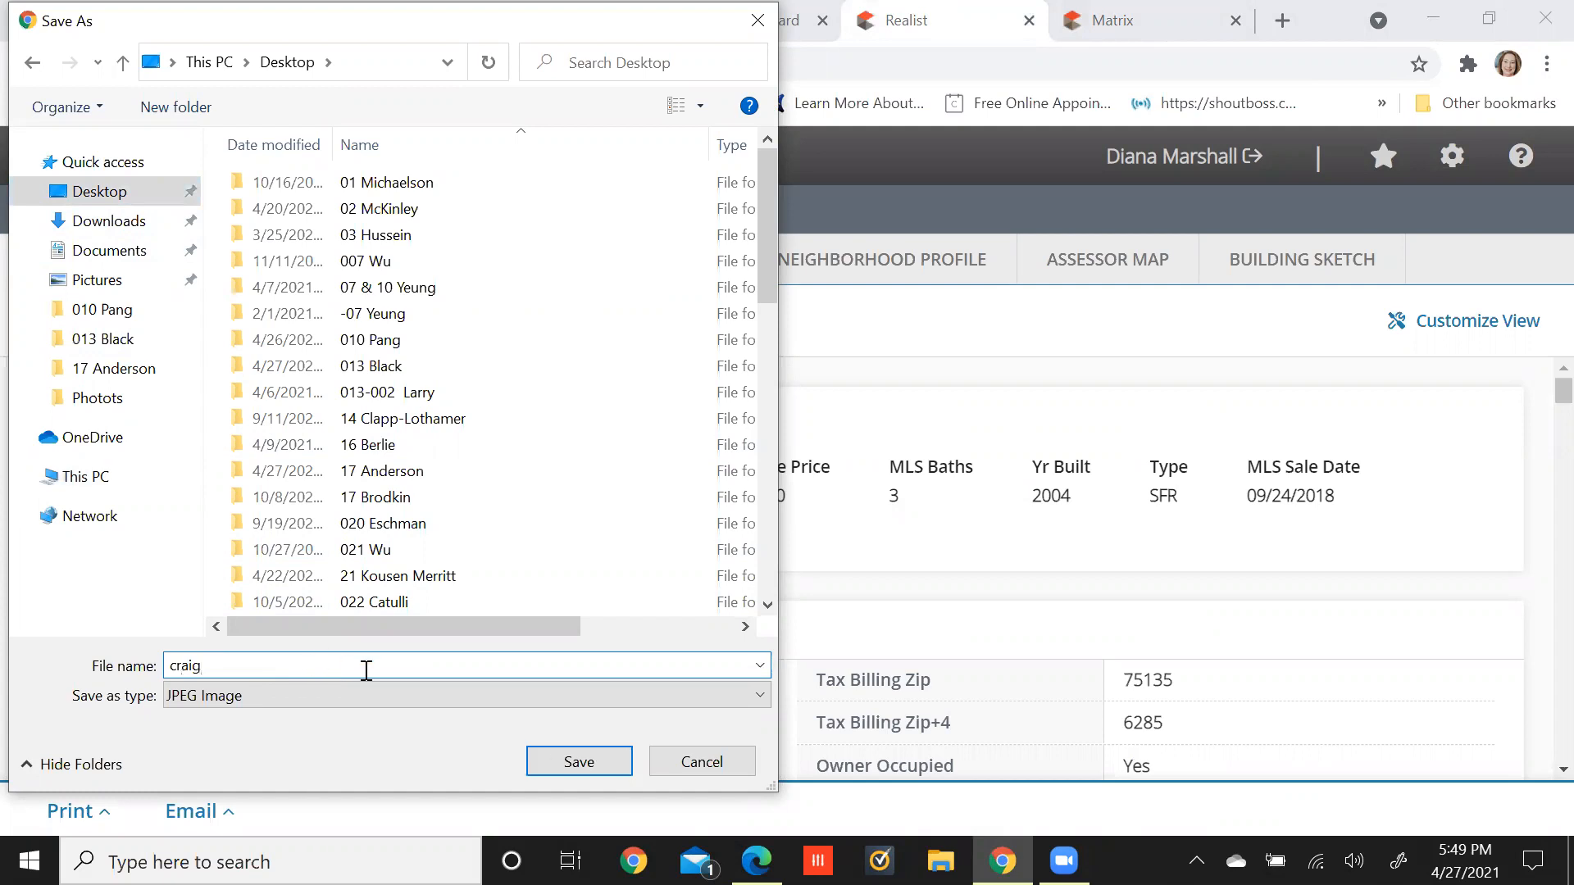
click(577, 762)
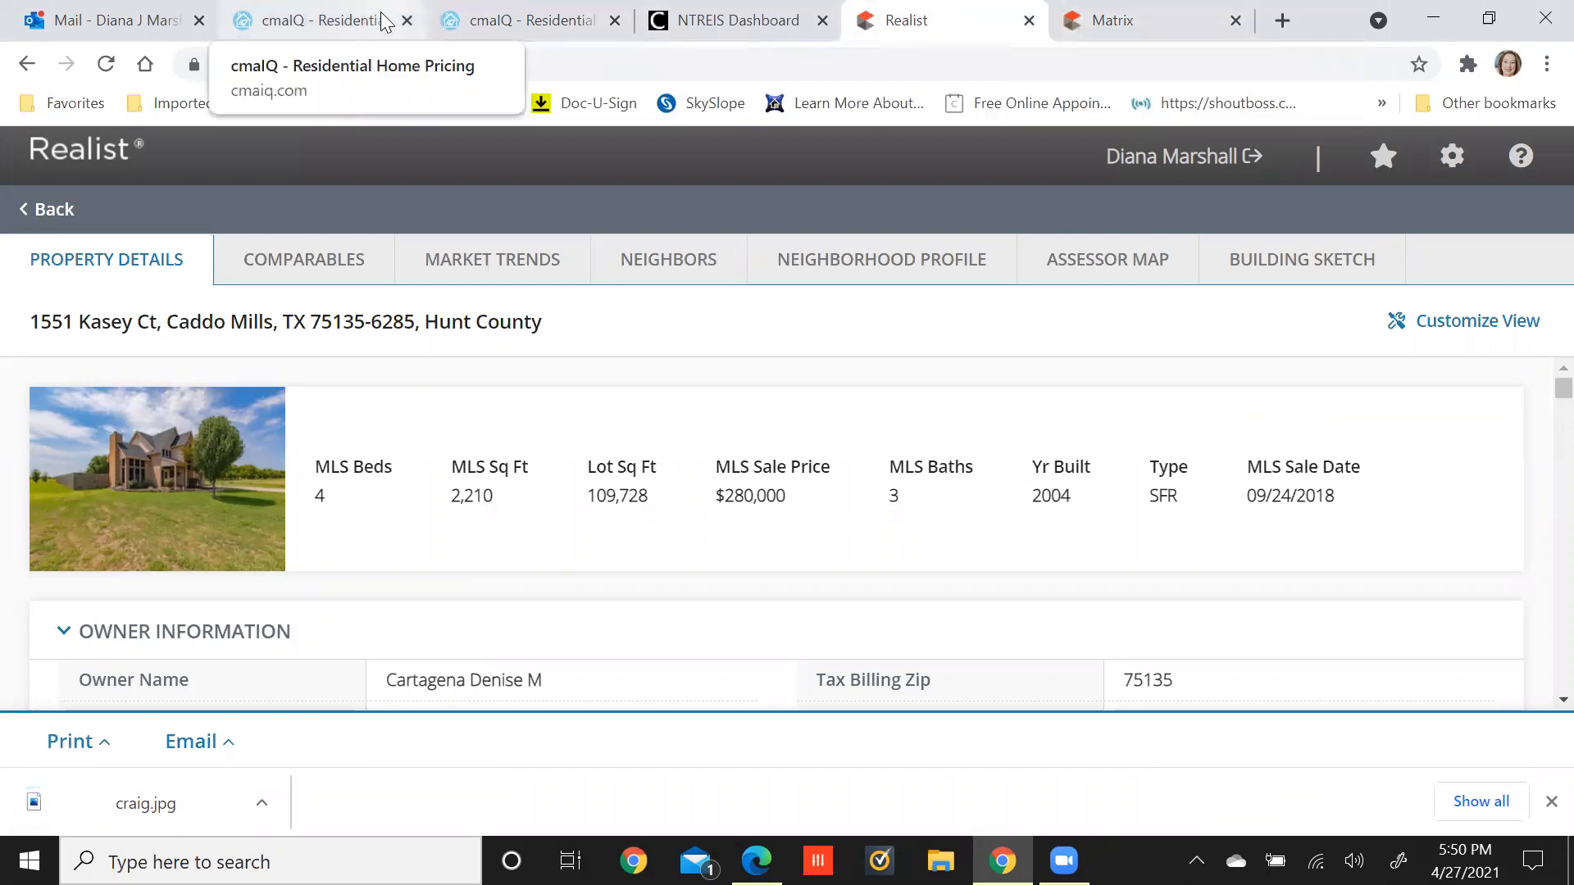
click(484, 23)
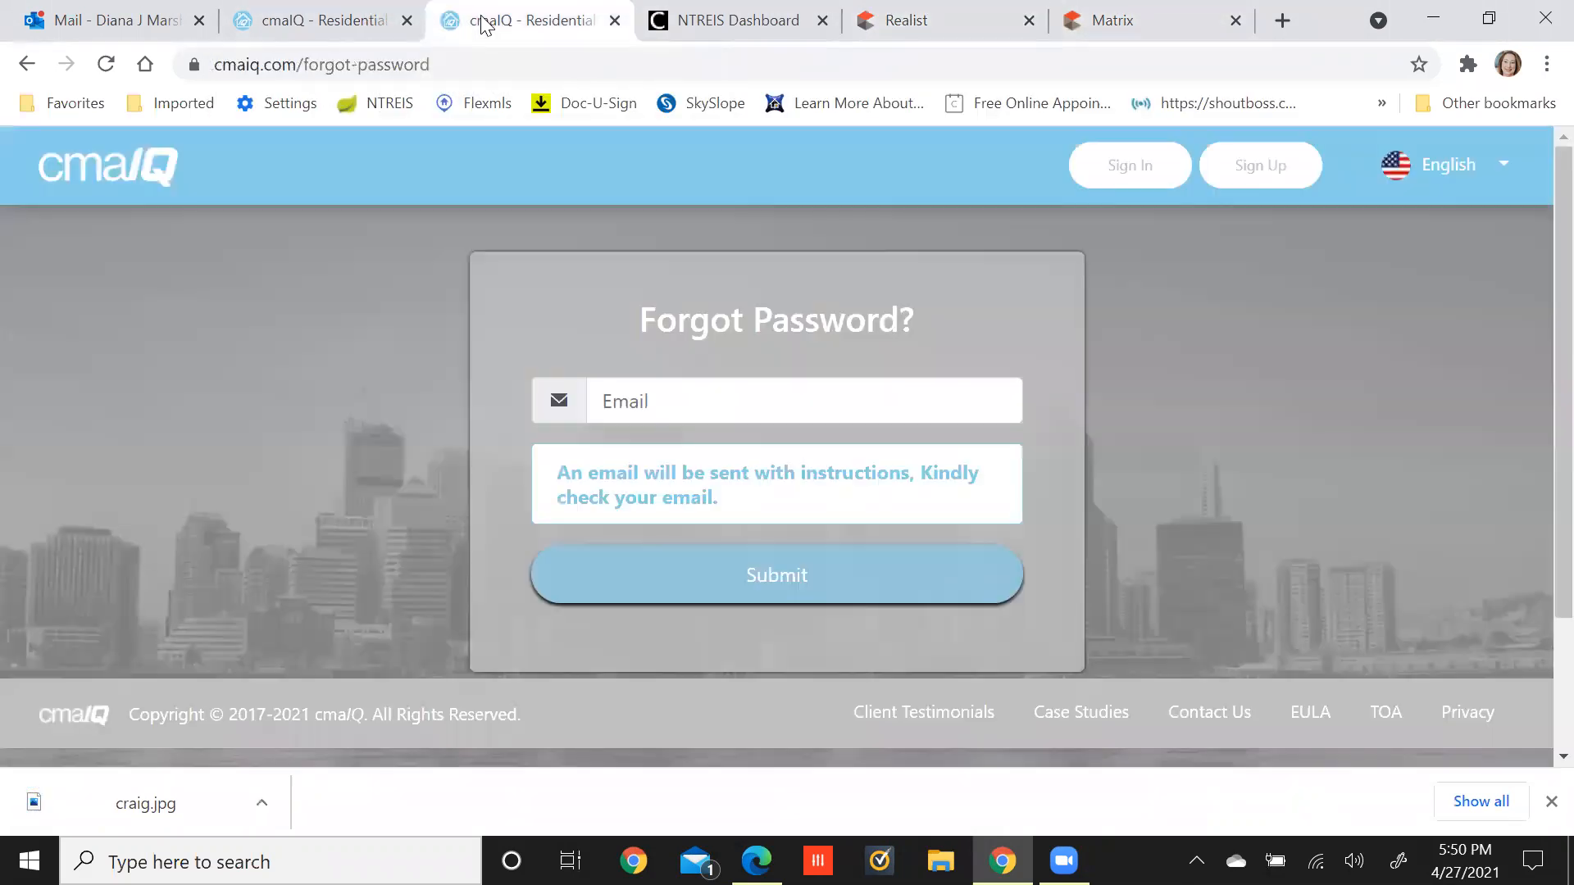
click(361, 23)
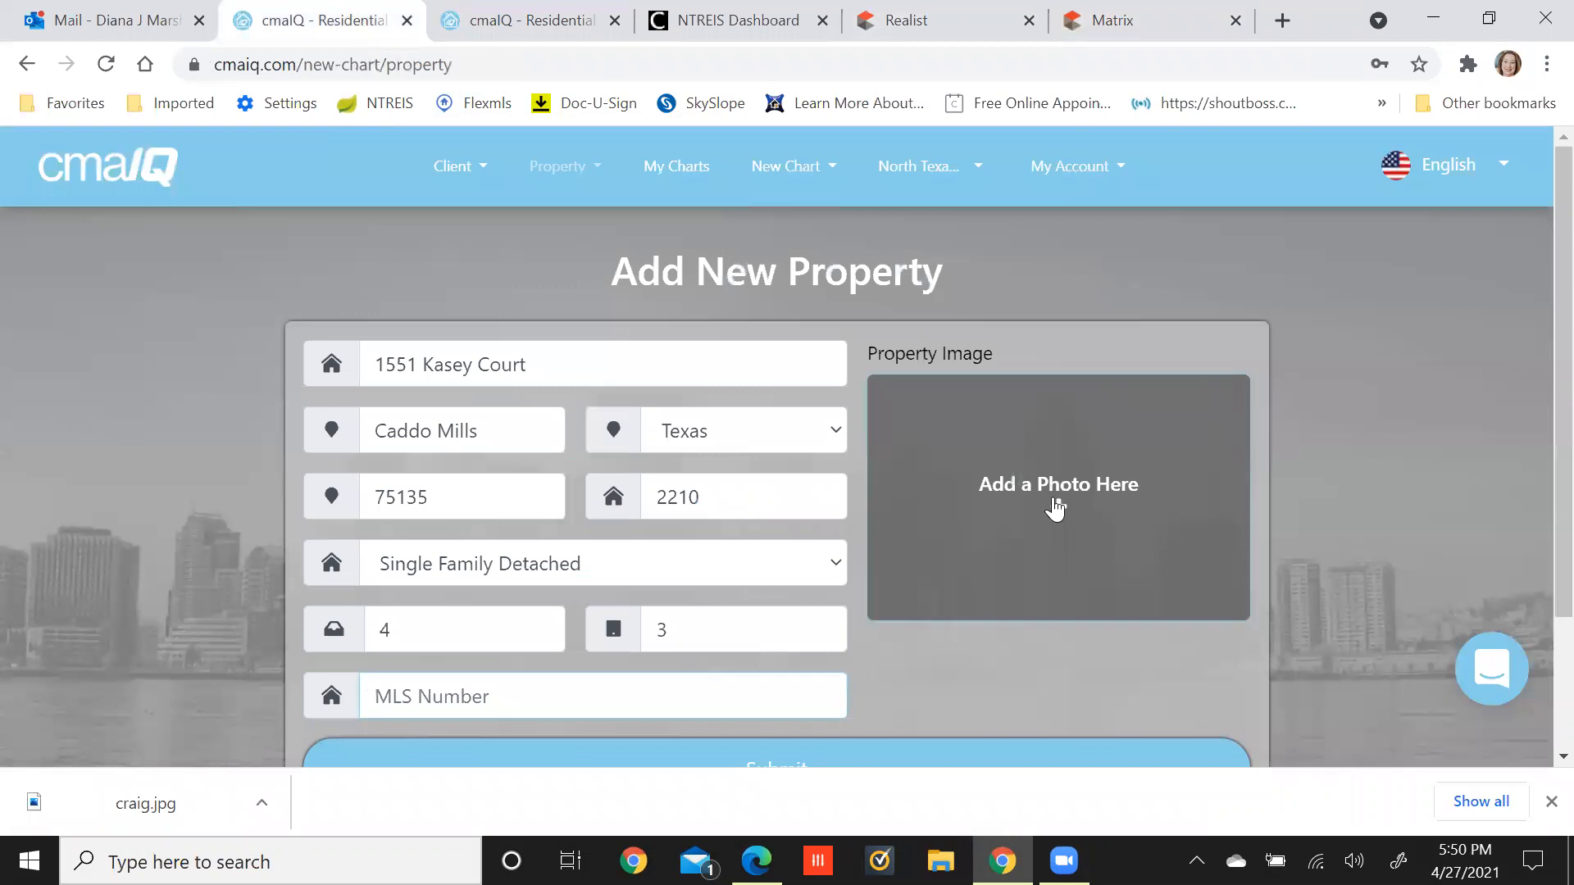
click(1055, 502)
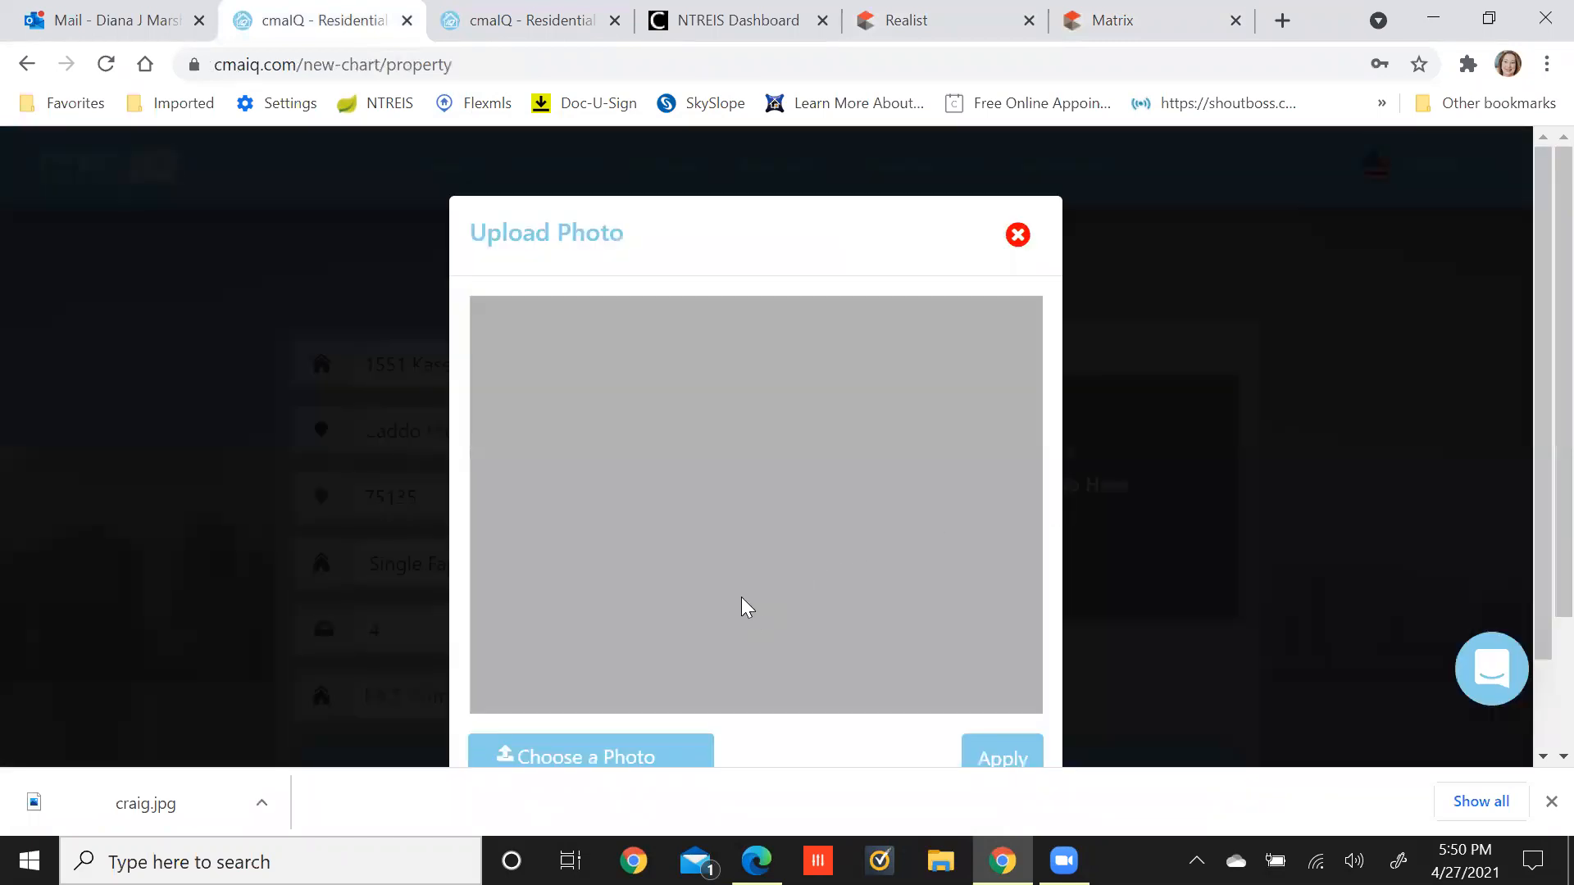
click(594, 751)
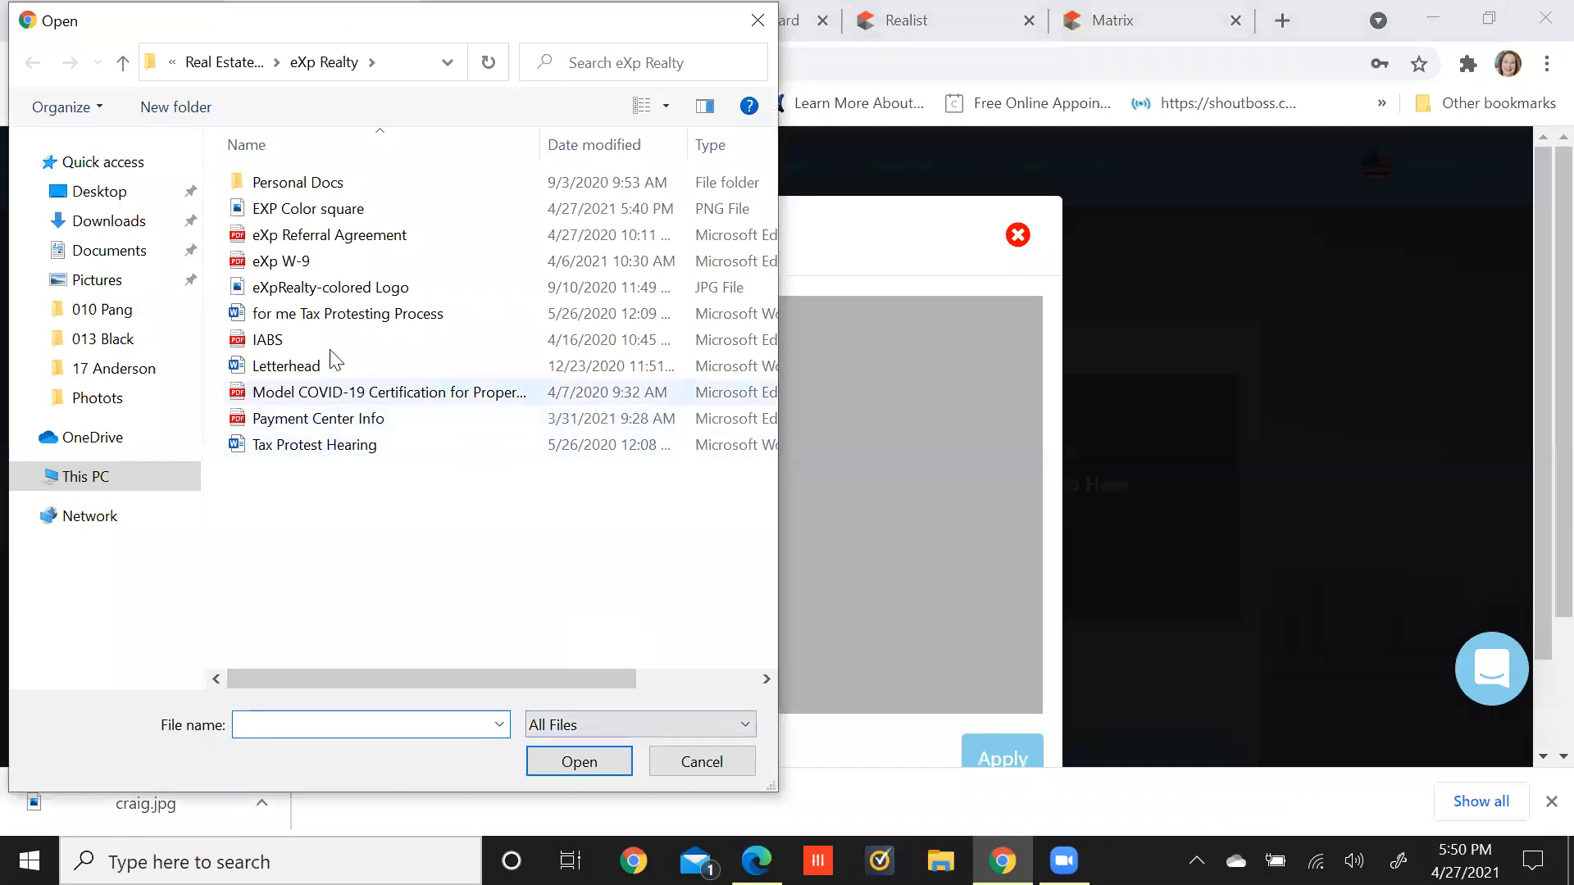
click(94, 191)
scroll(414, 371, down, 6)
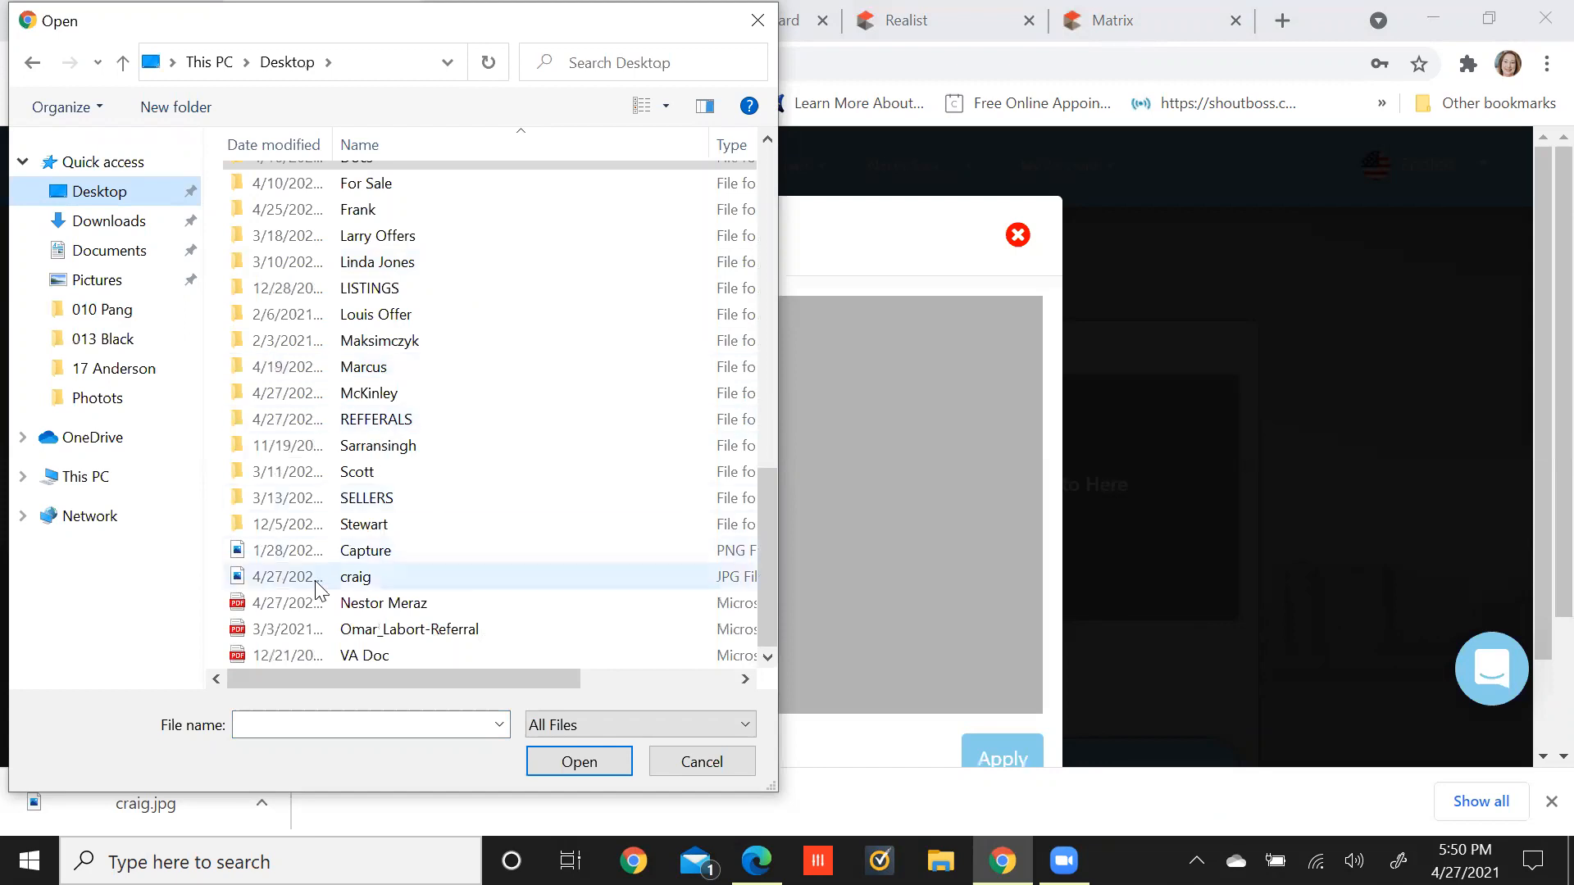
double_click(360, 578)
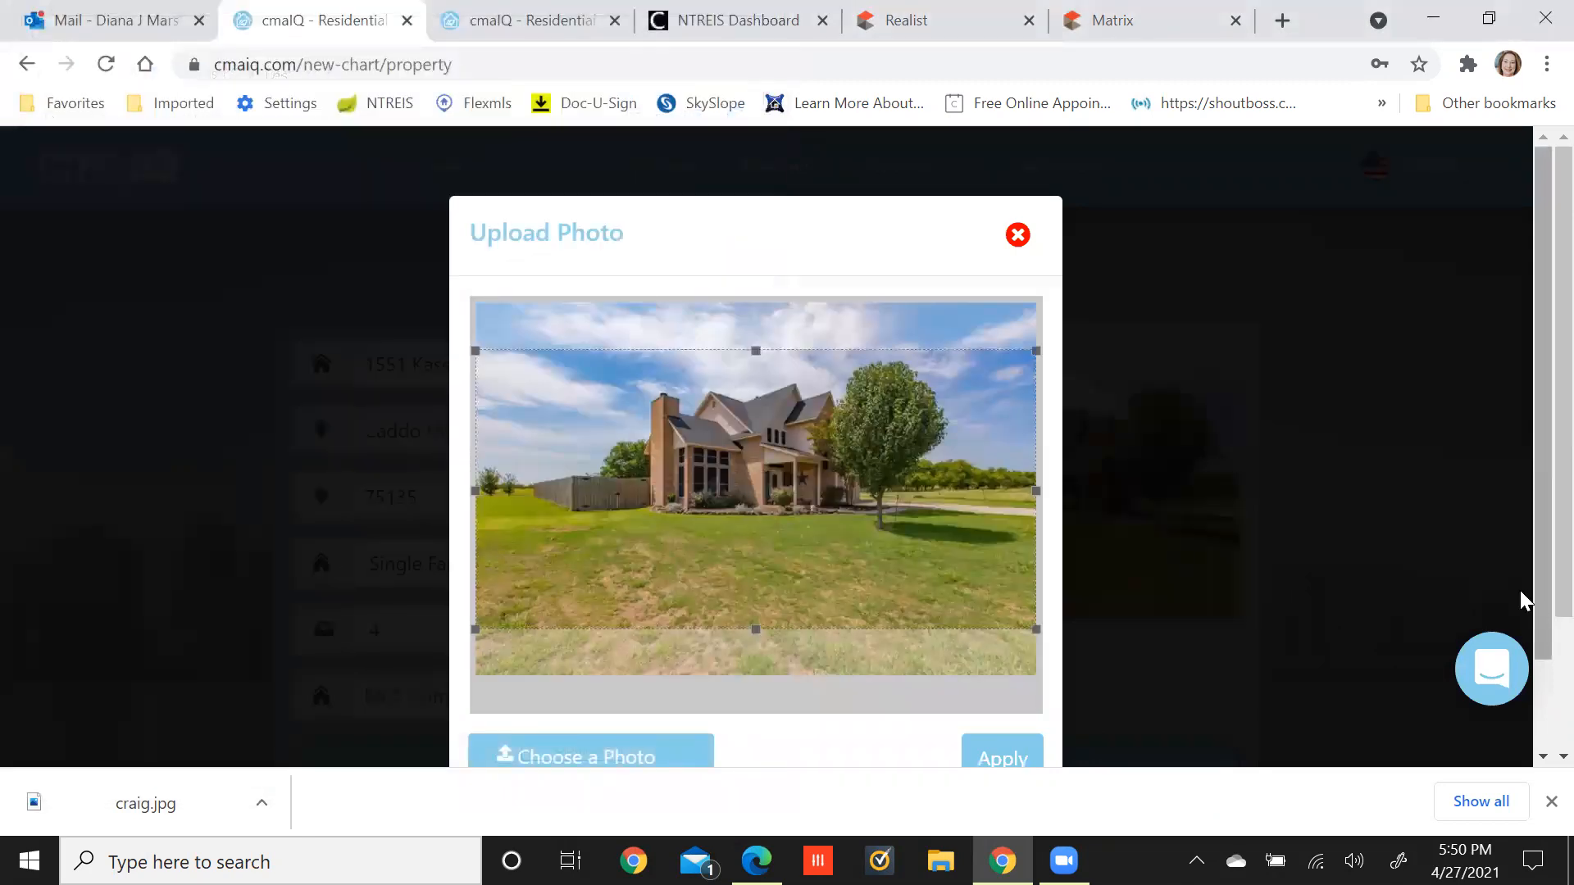
click(994, 756)
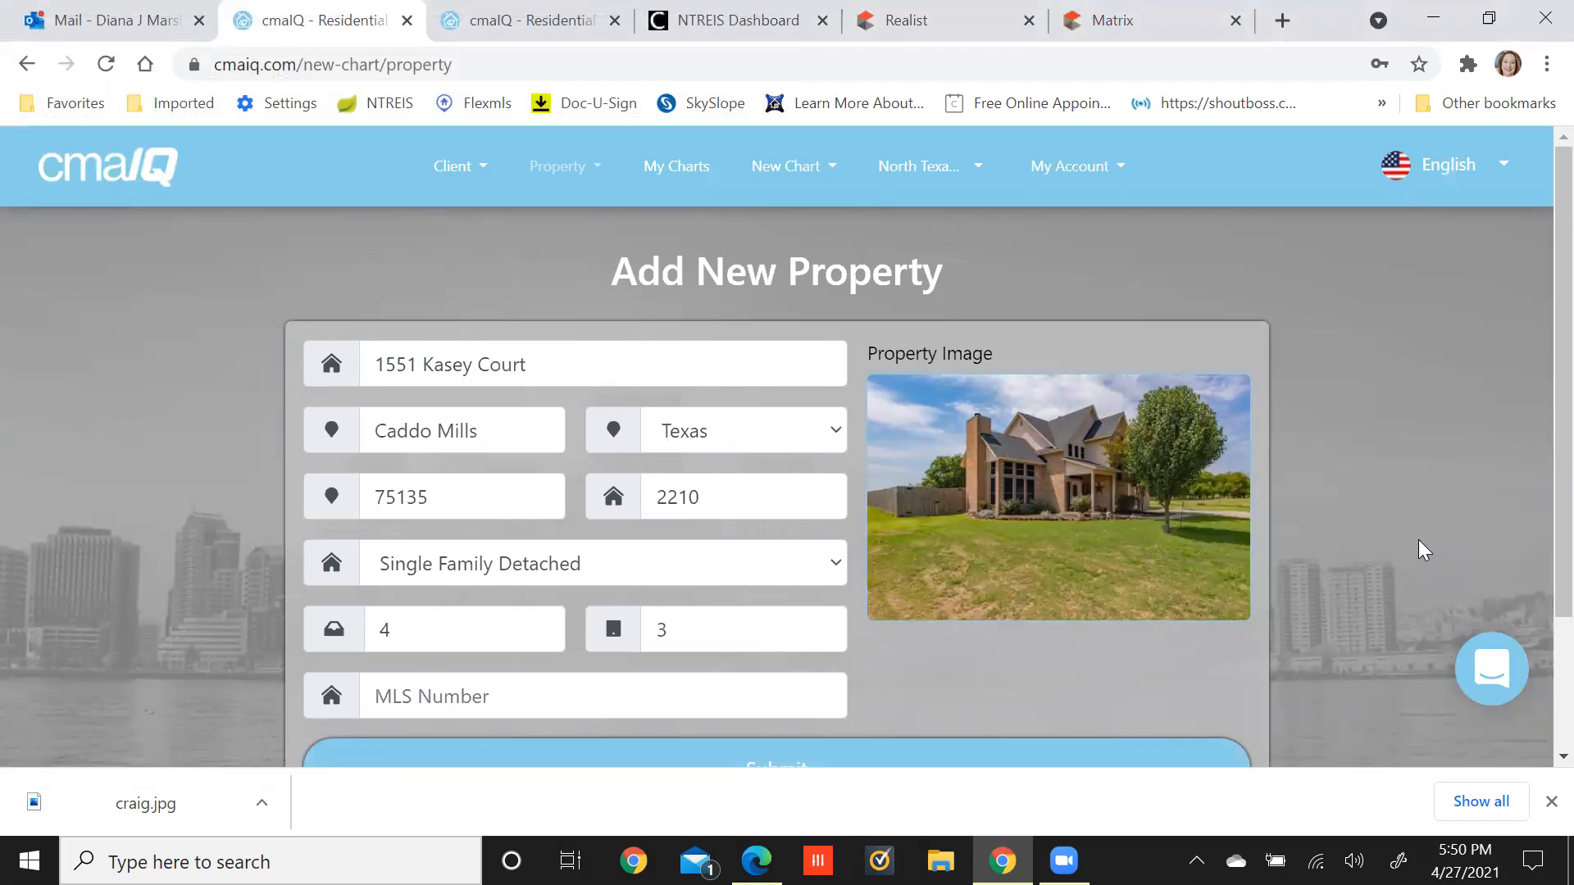
scroll(1418, 541, down, 2)
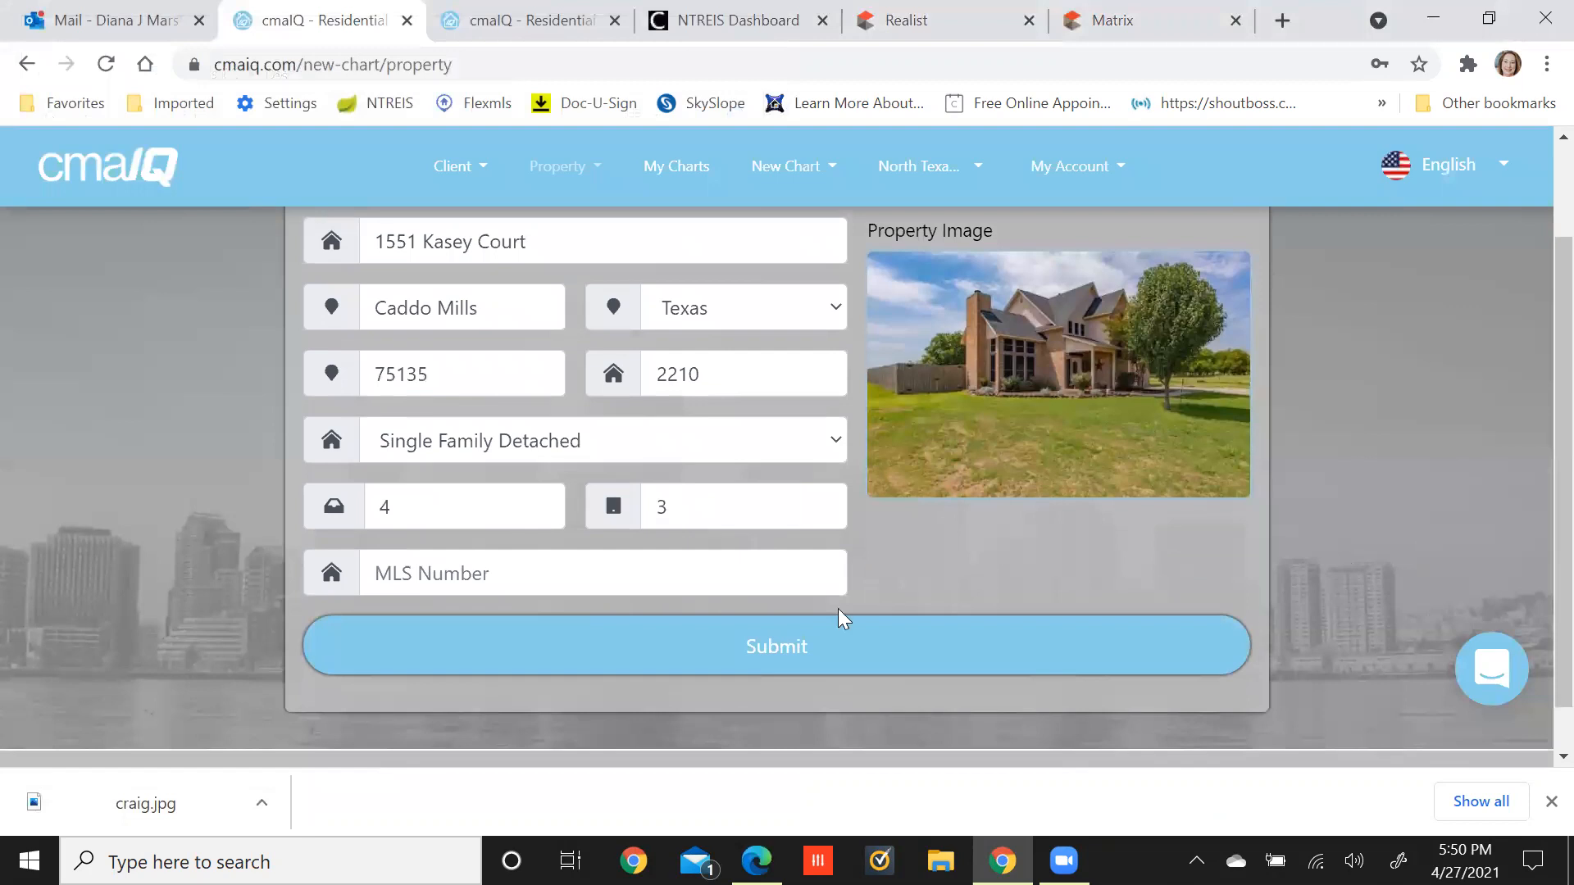
click(751, 648)
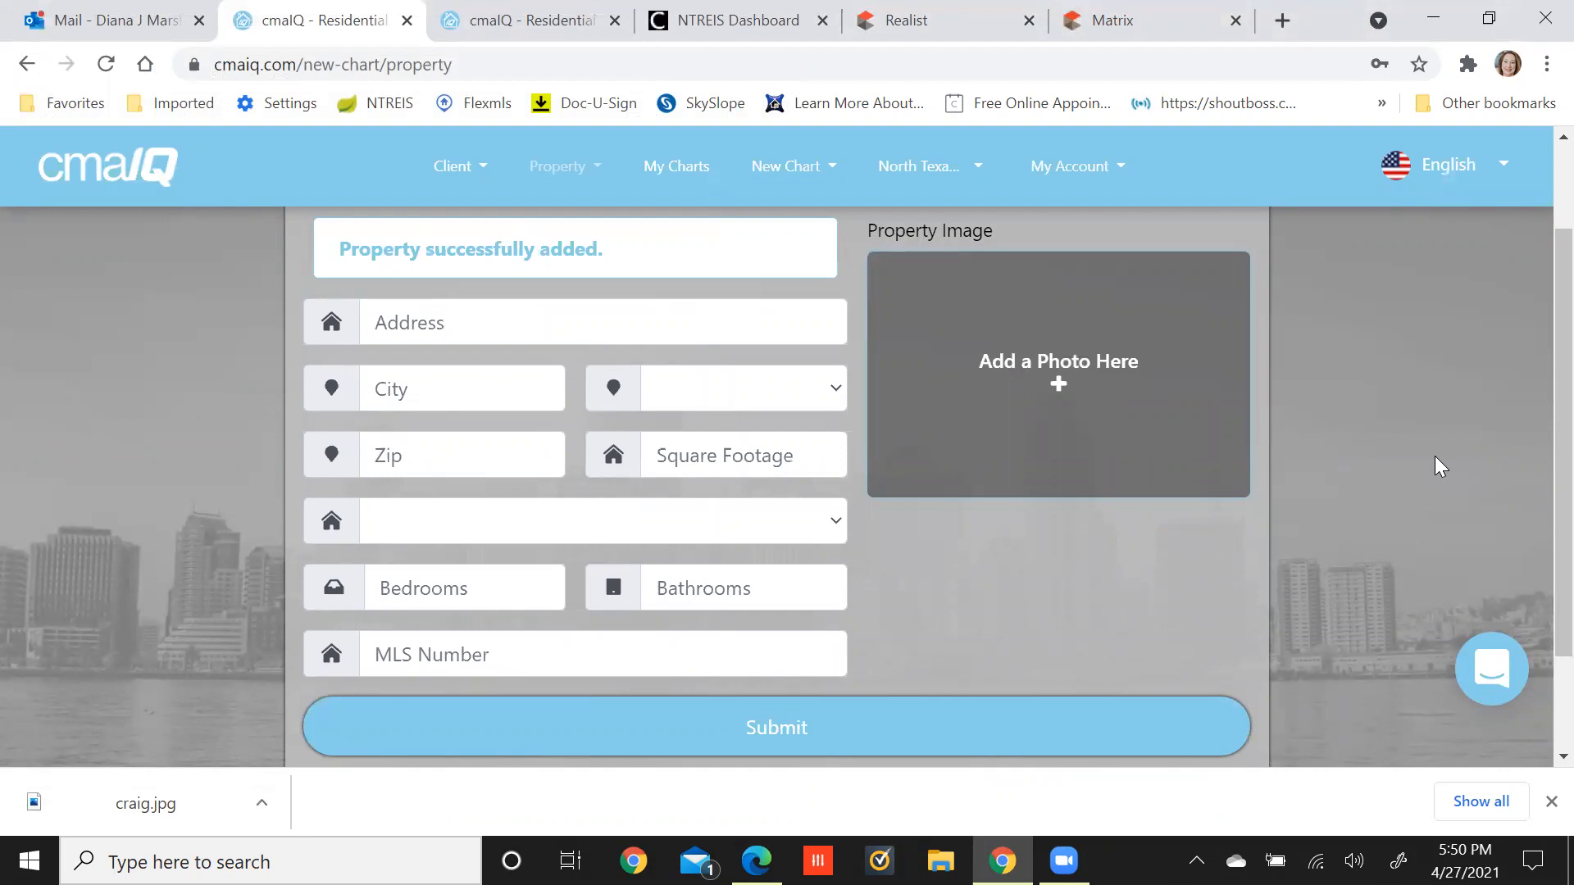
Open the Add Client form and enter the client's first and last name.
click(1551, 801)
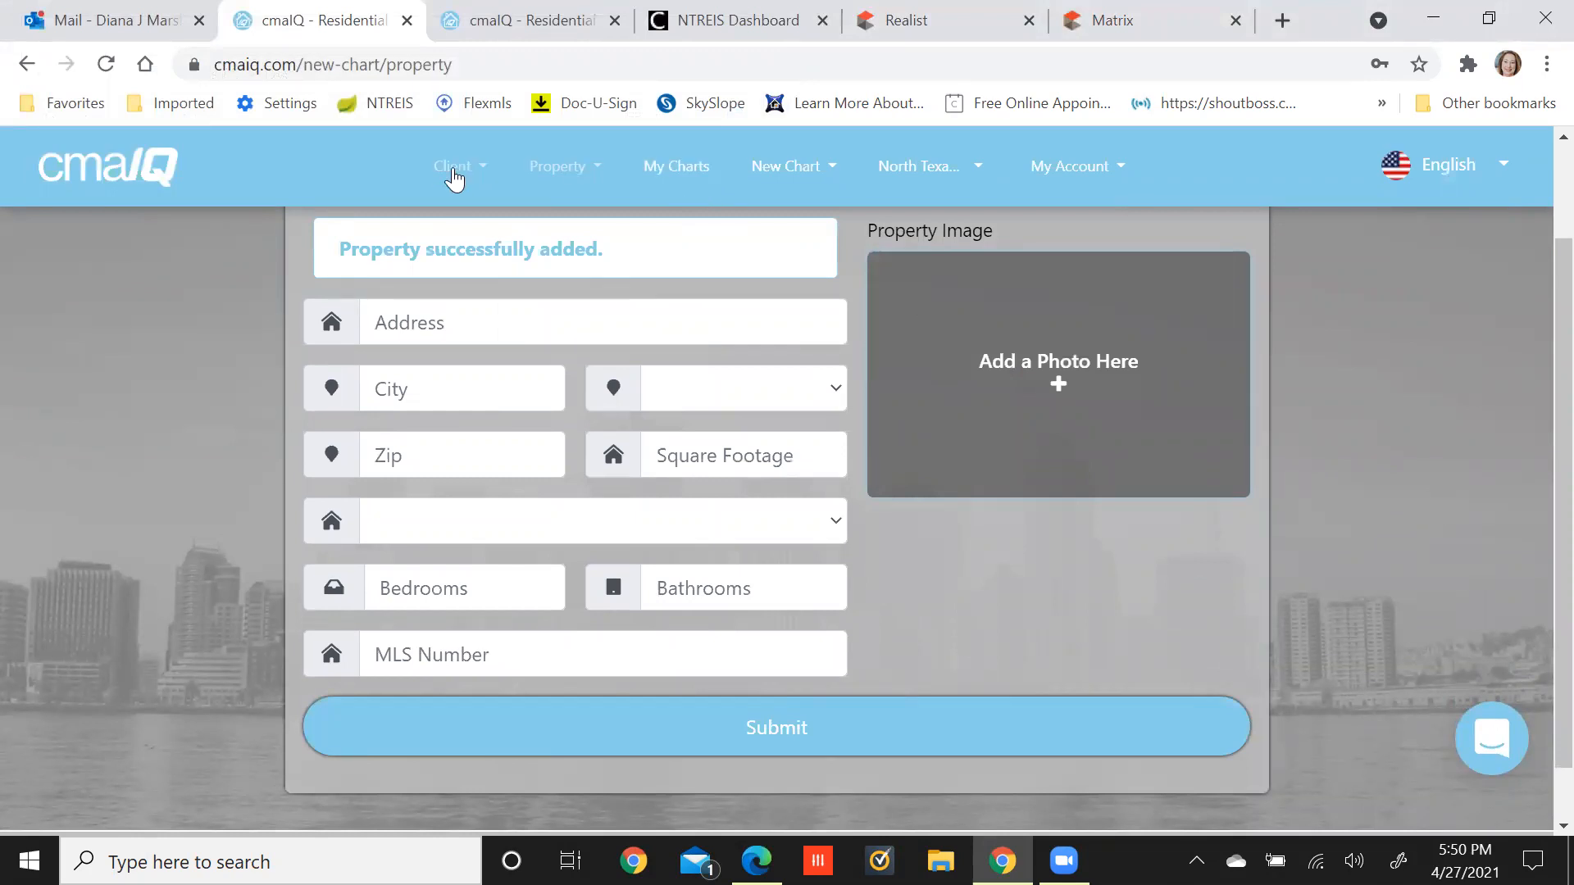
click(453, 174)
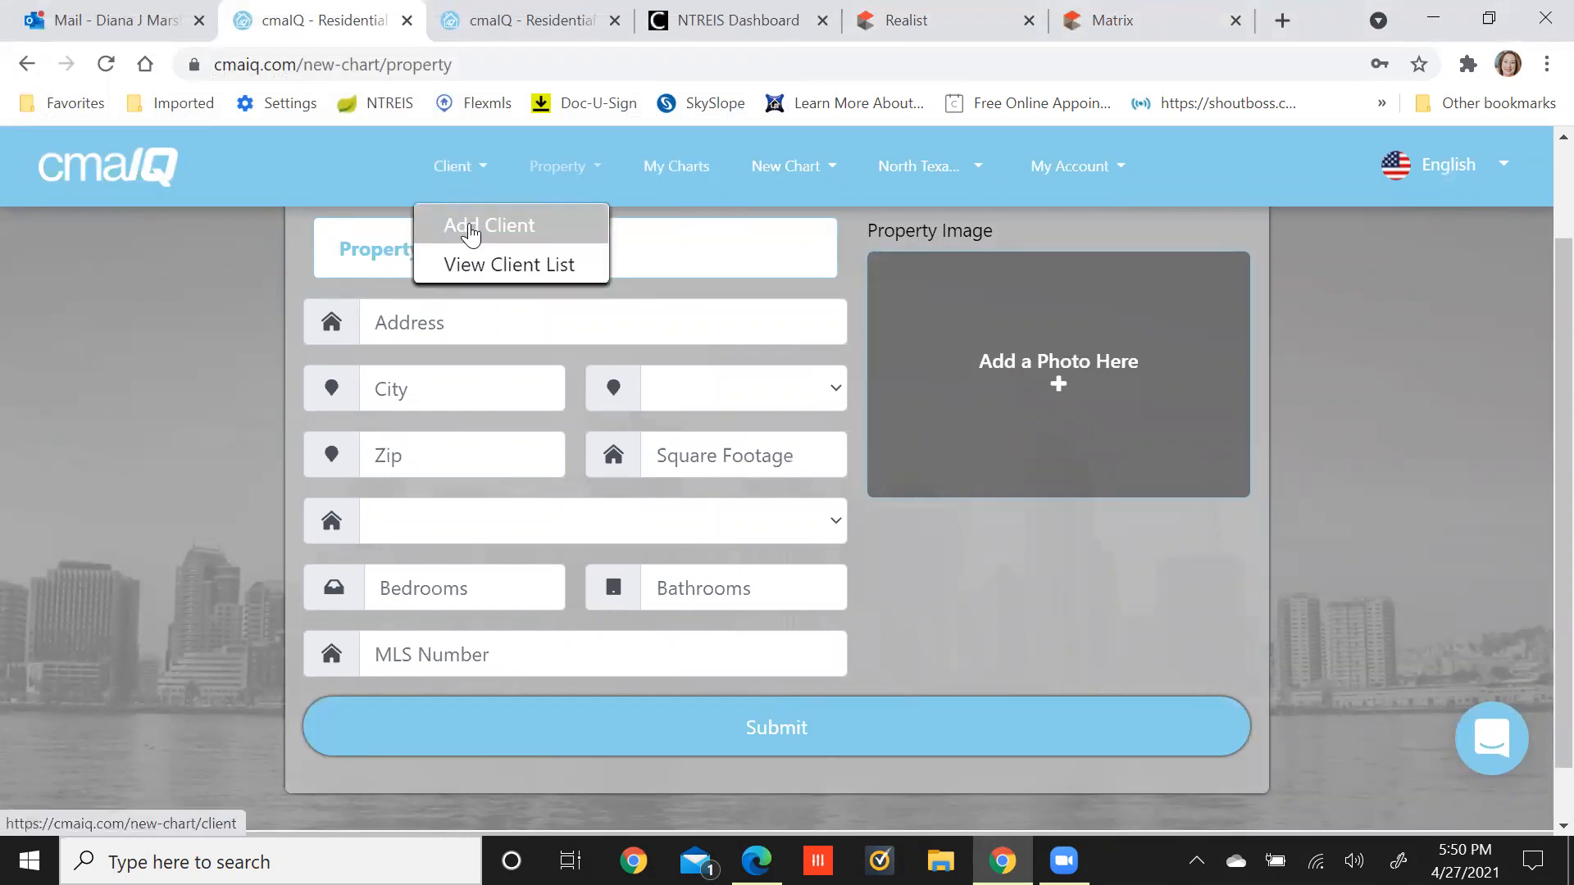
click(471, 233)
click(568, 363)
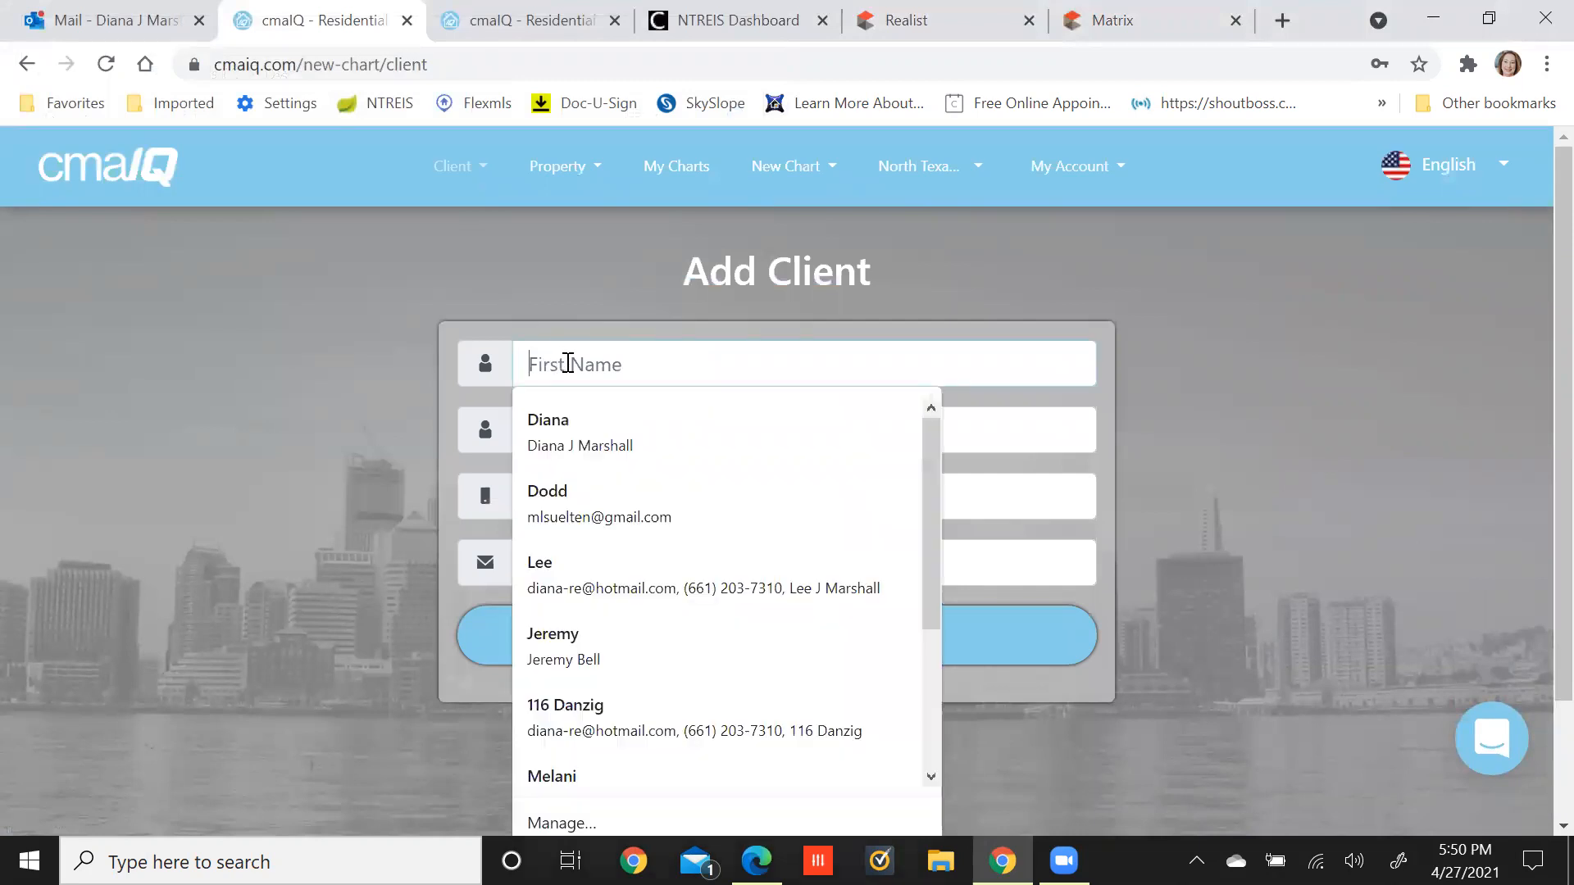
text(Craig)
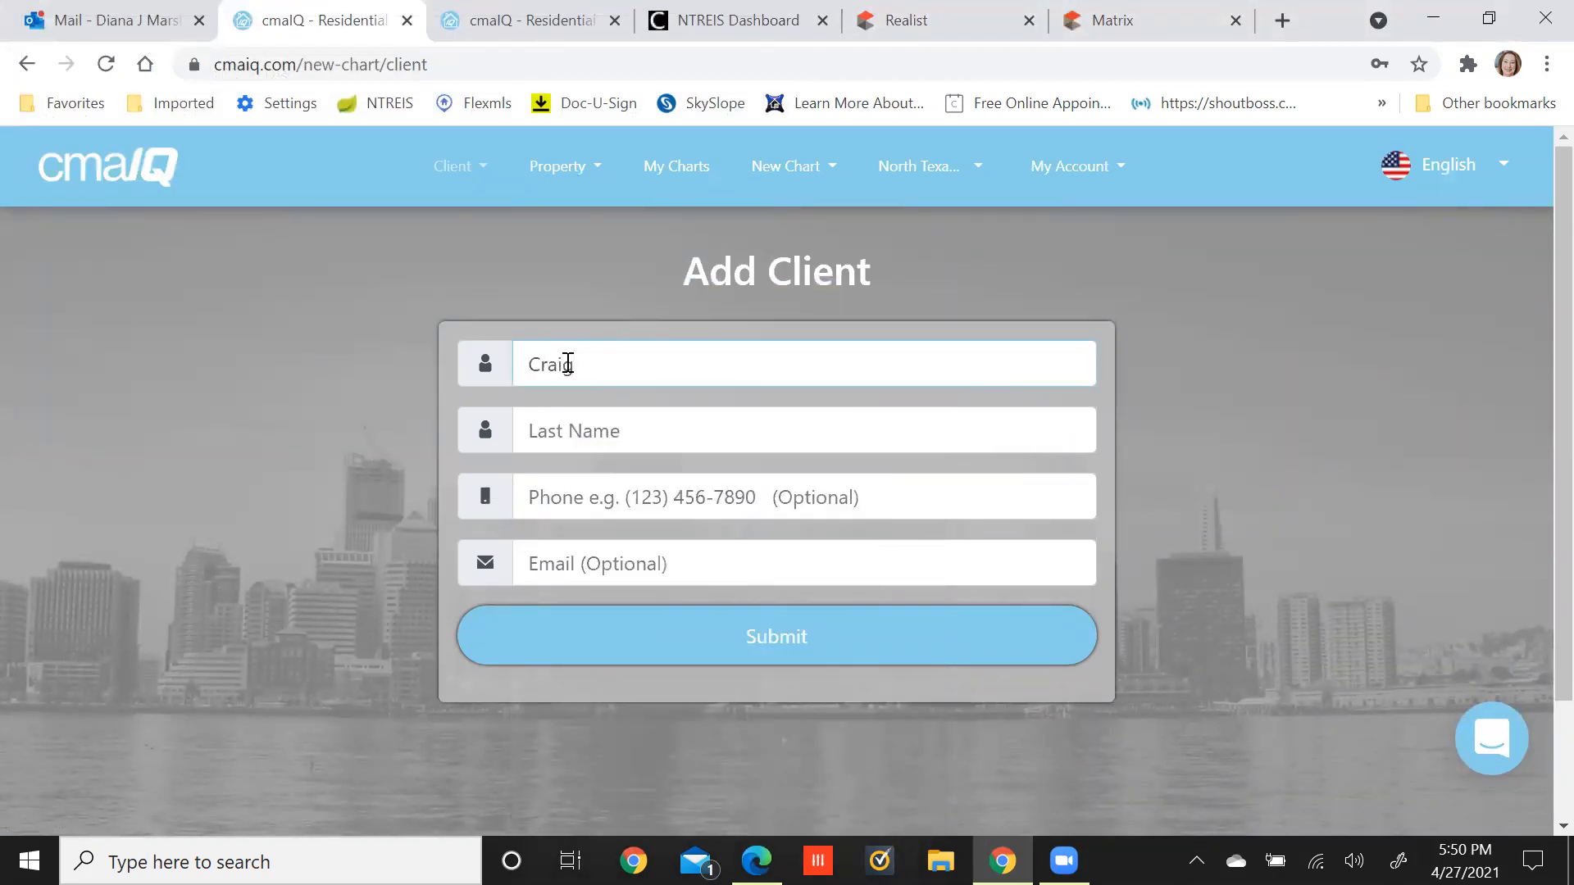
key(Tab)
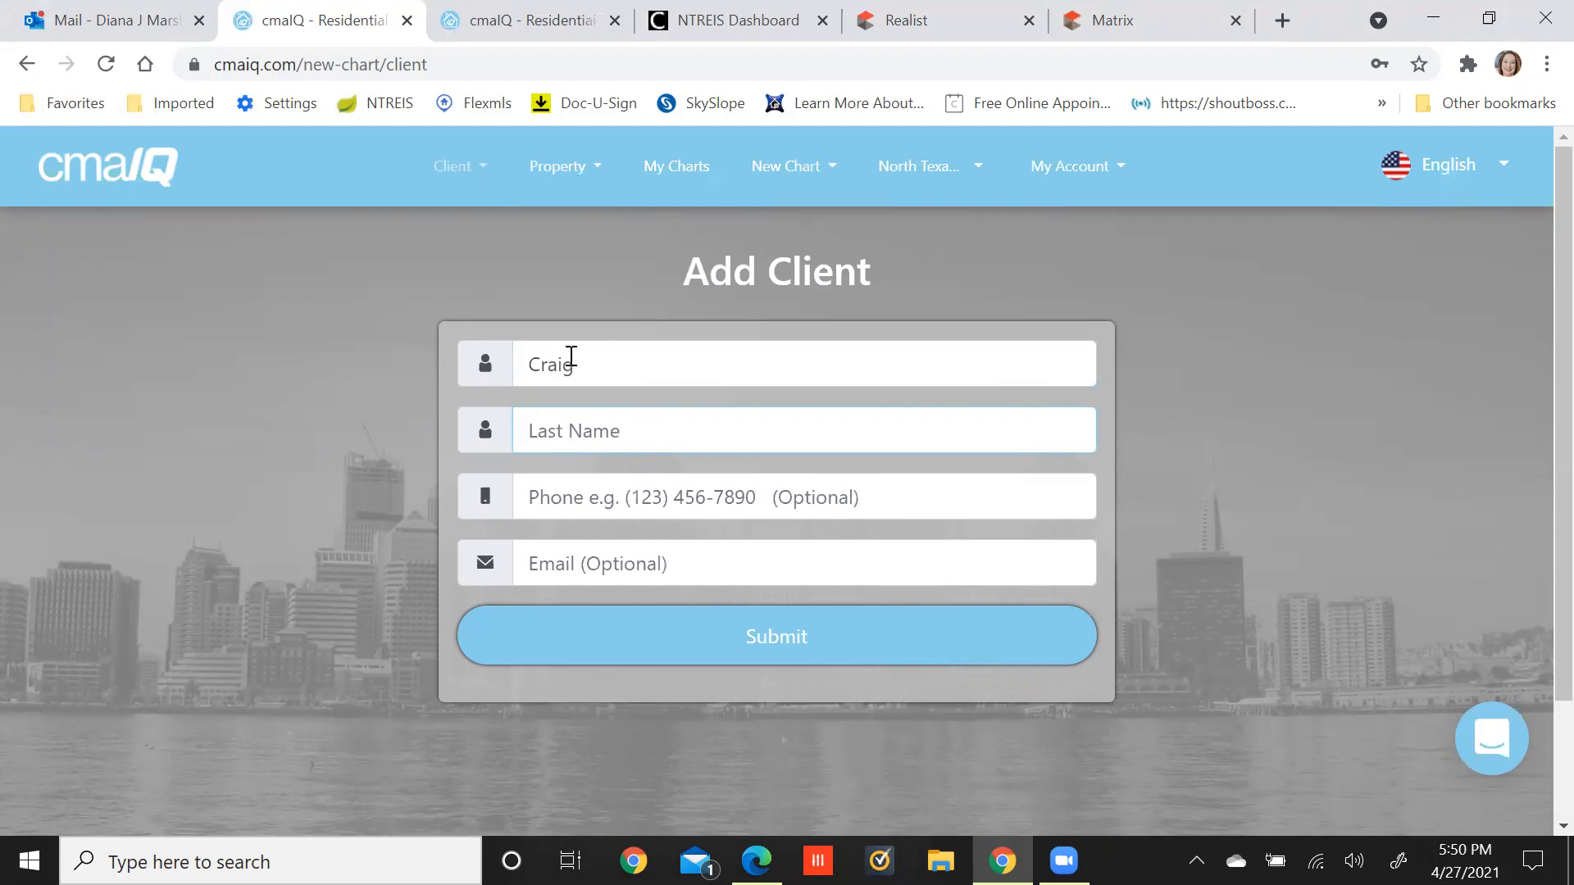
double_click(552, 361)
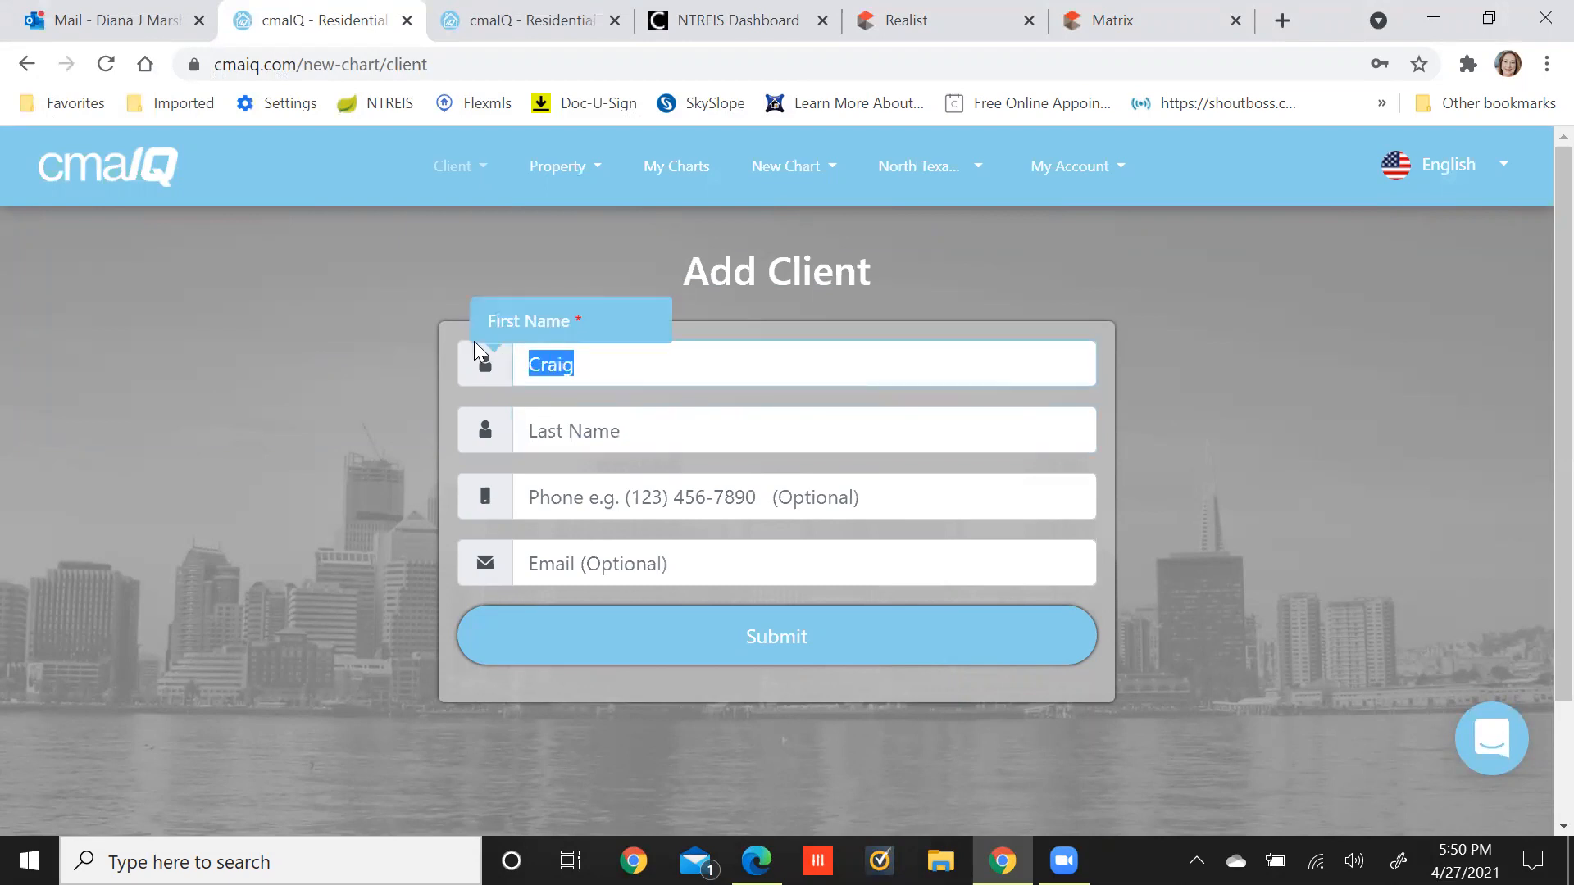
key(Tab)
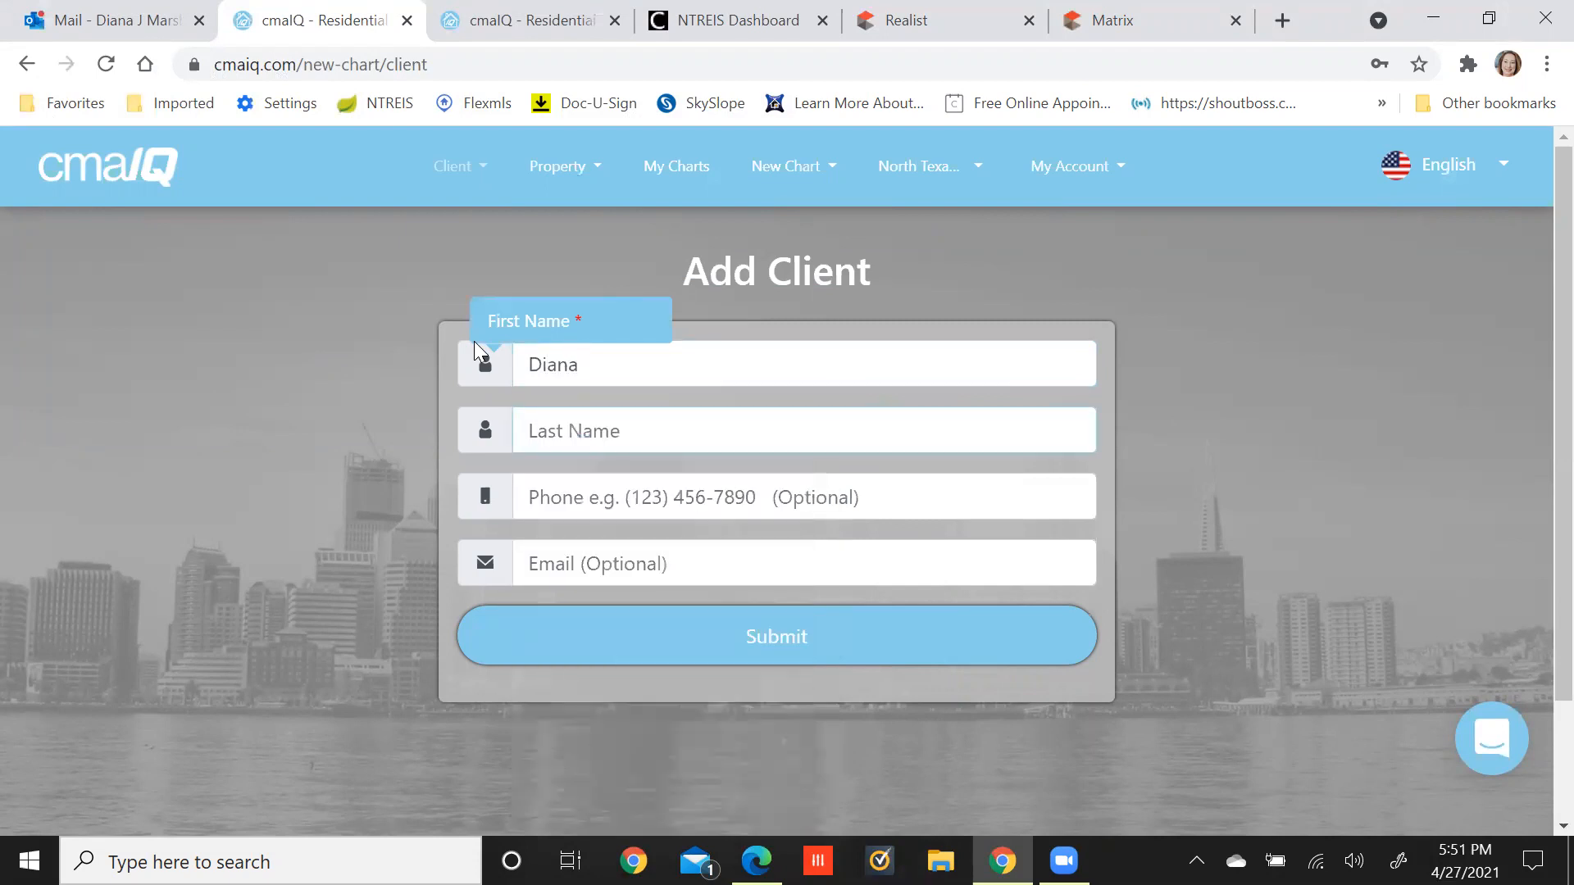
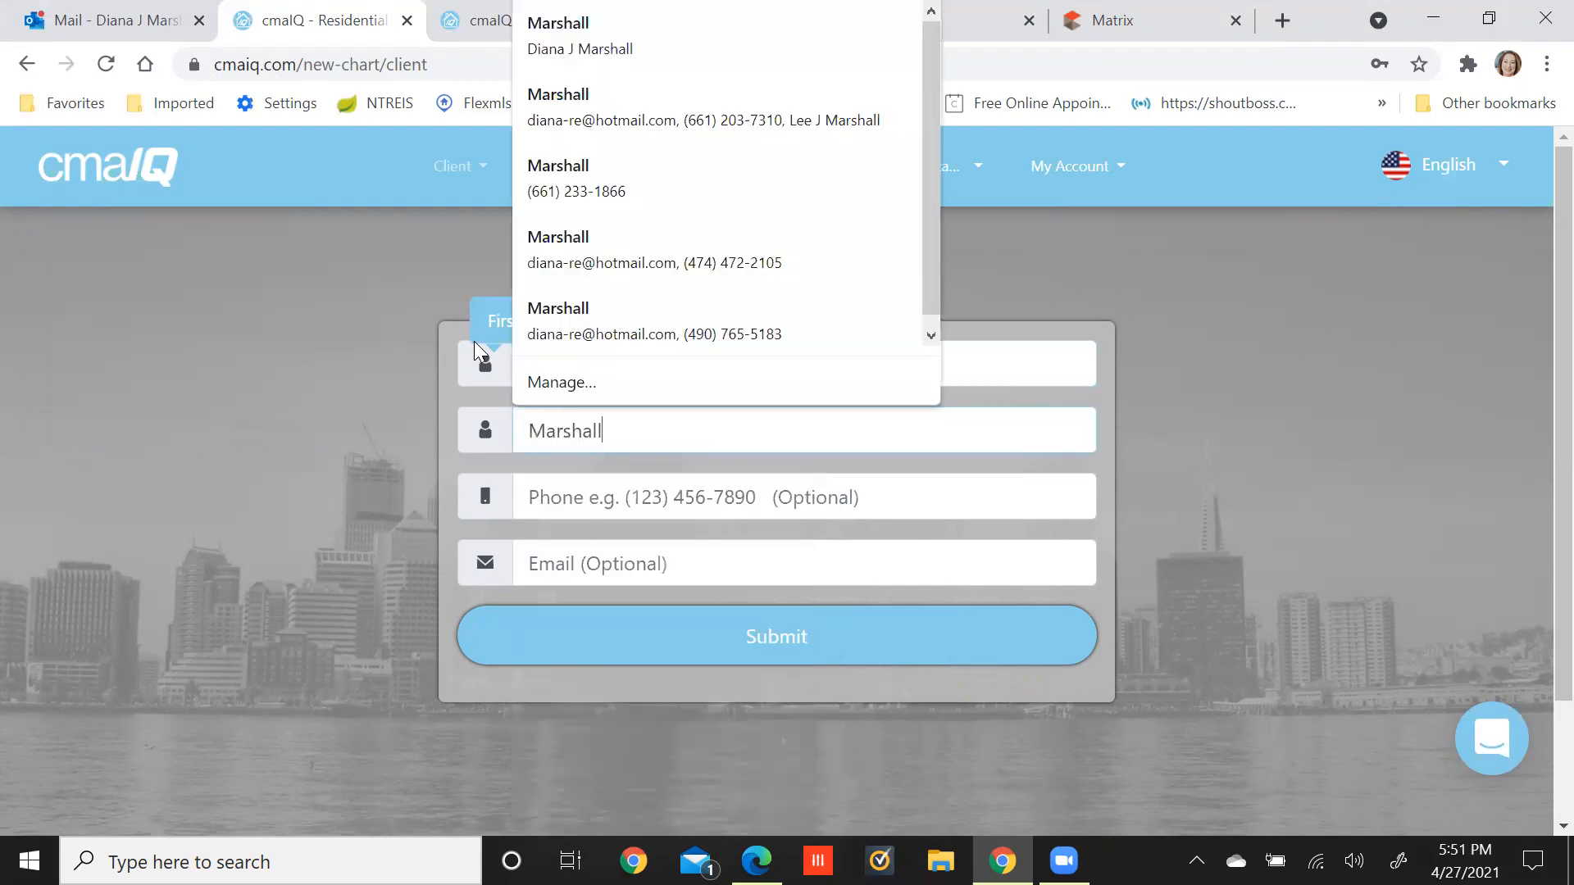
Fill in the client's phone number and e-mail, then submit the new client.
click(556, 504)
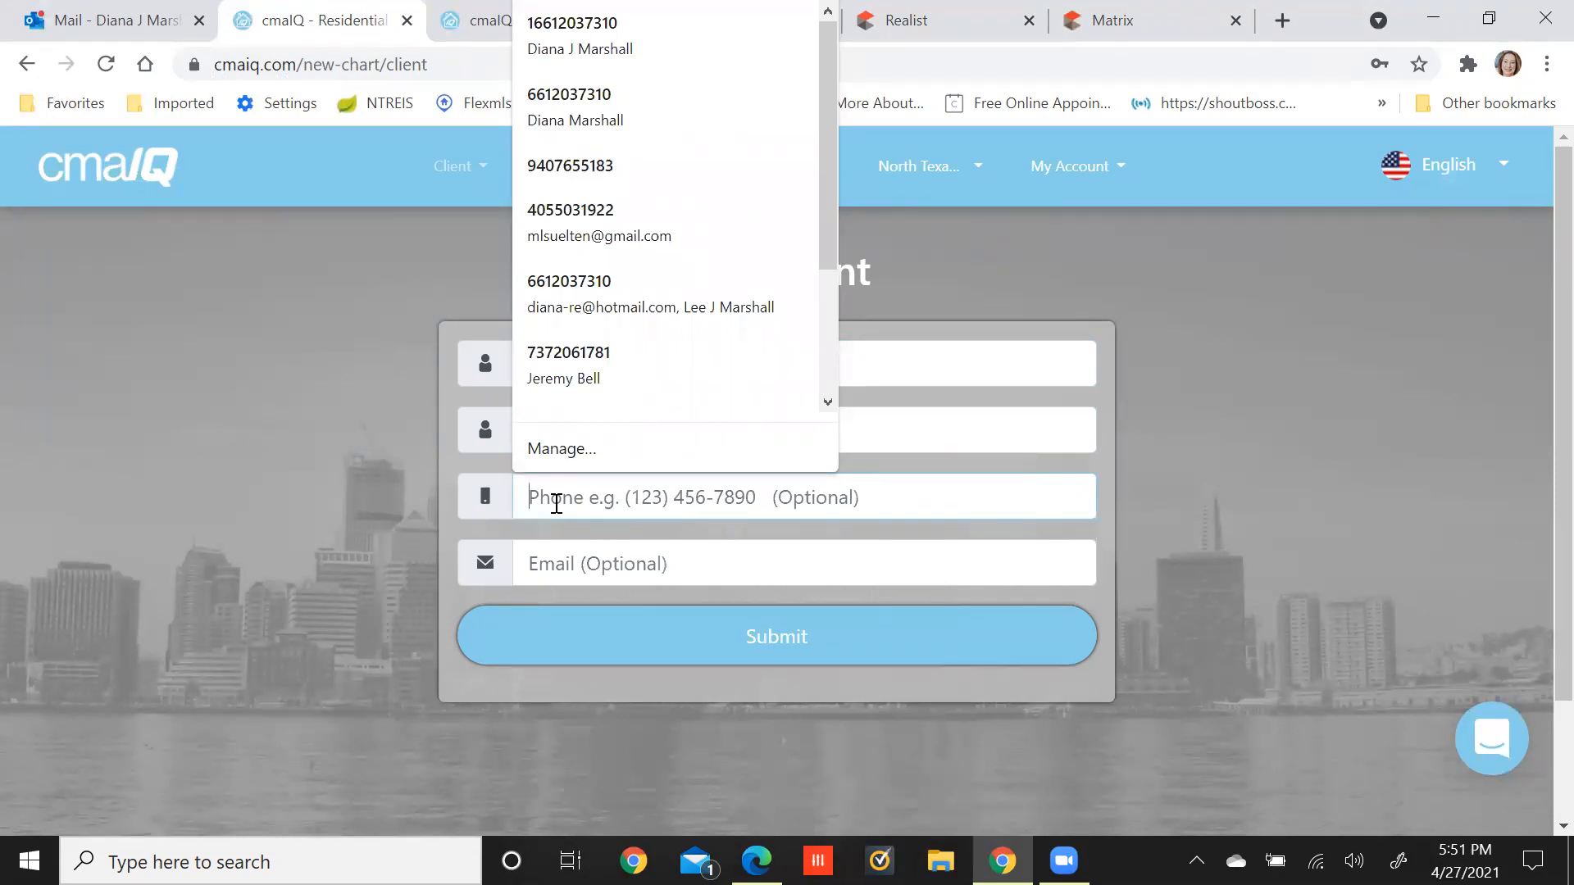
click(583, 567)
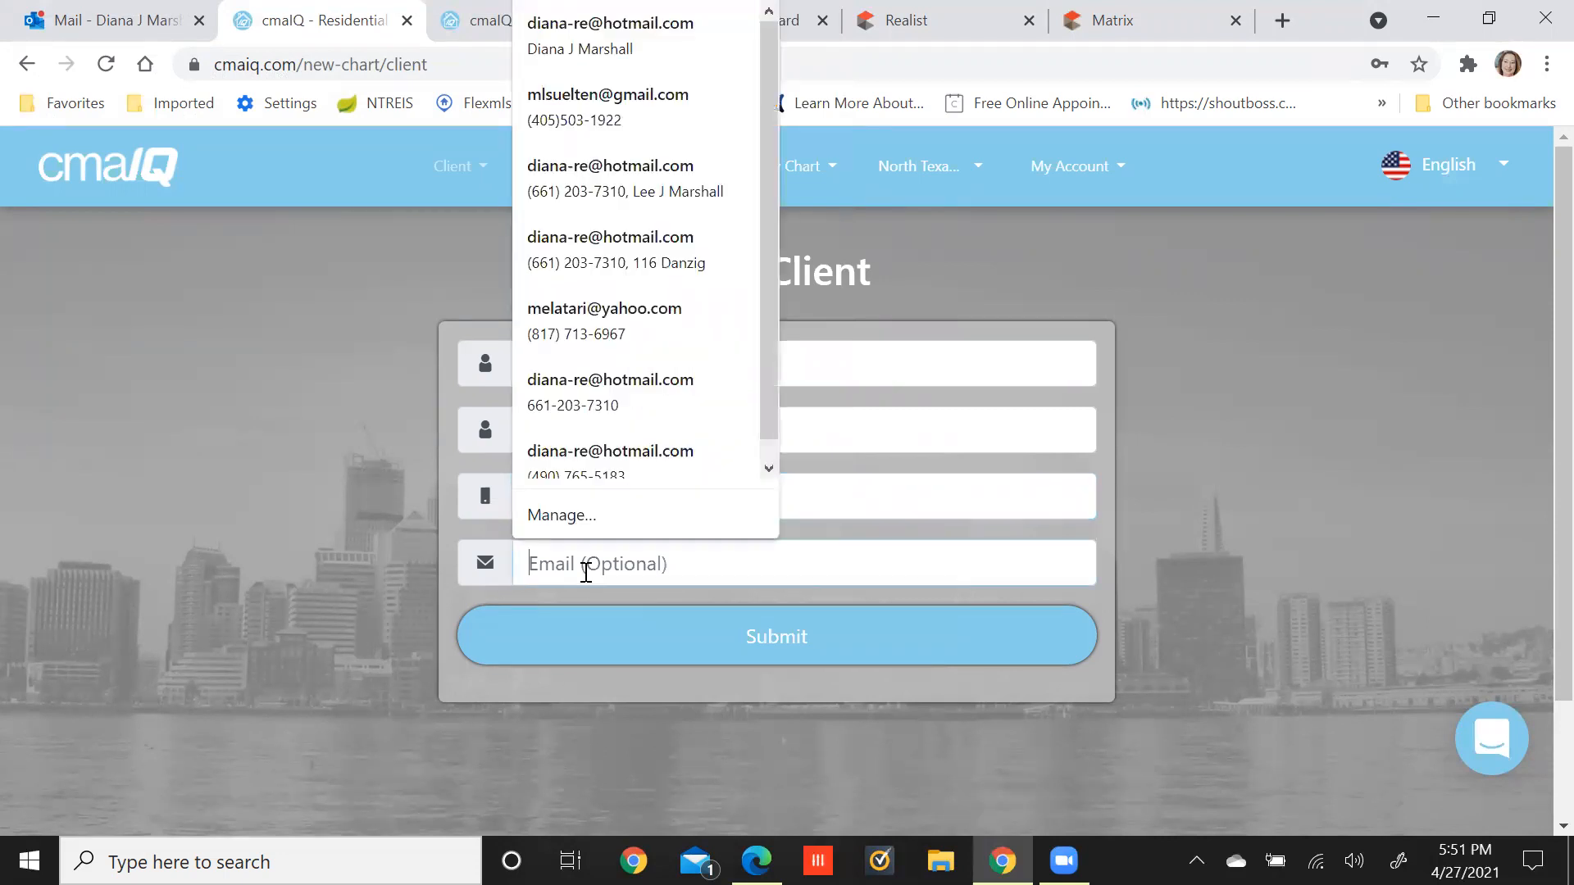
click(560, 398)
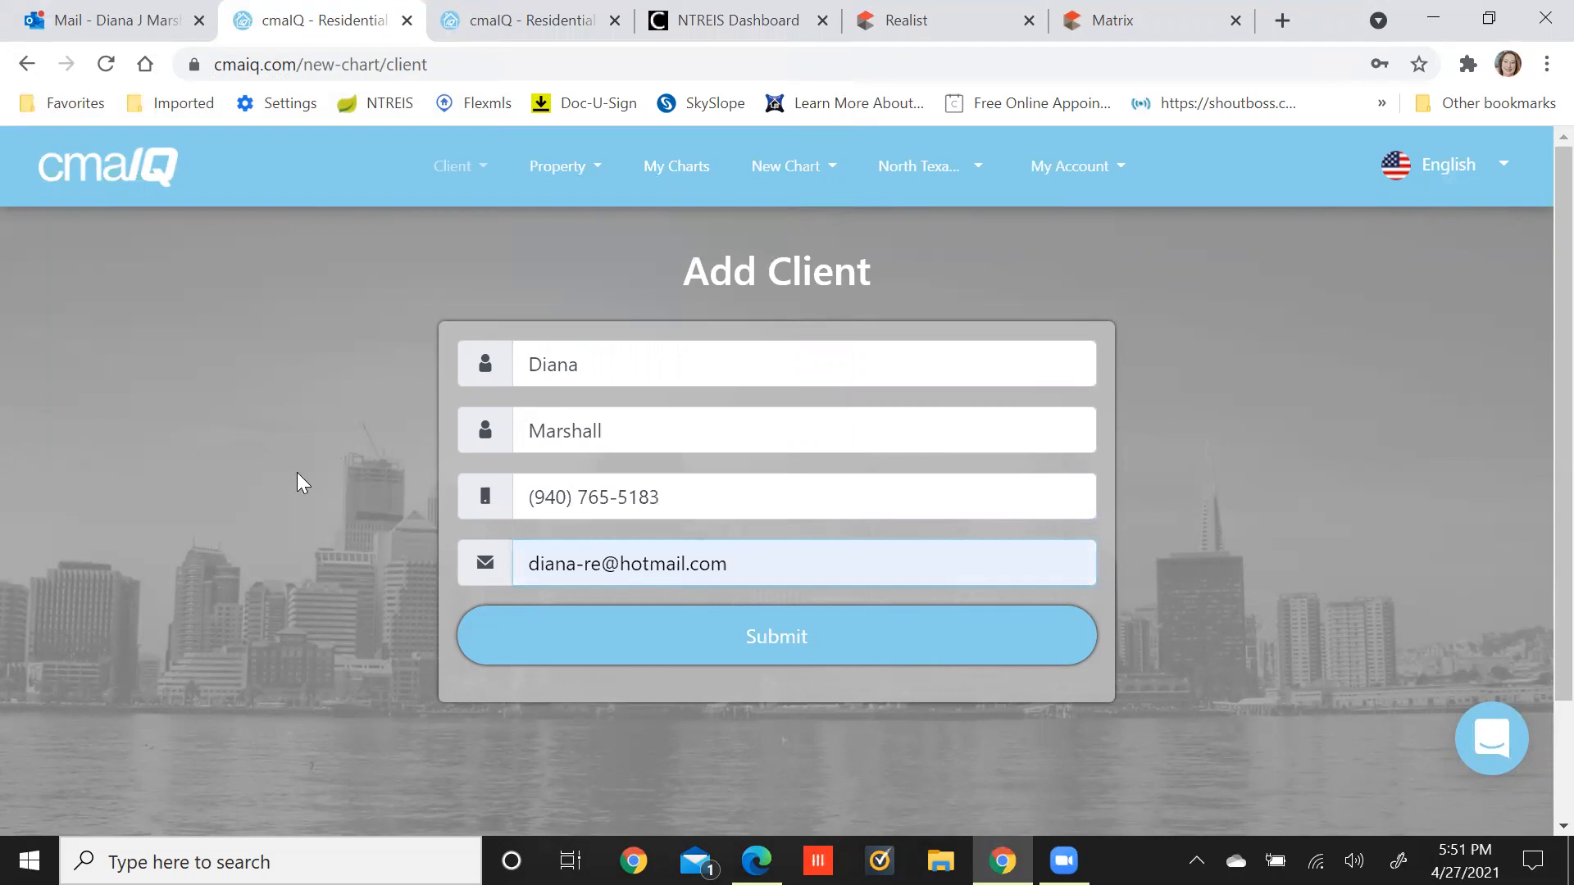
click(757, 636)
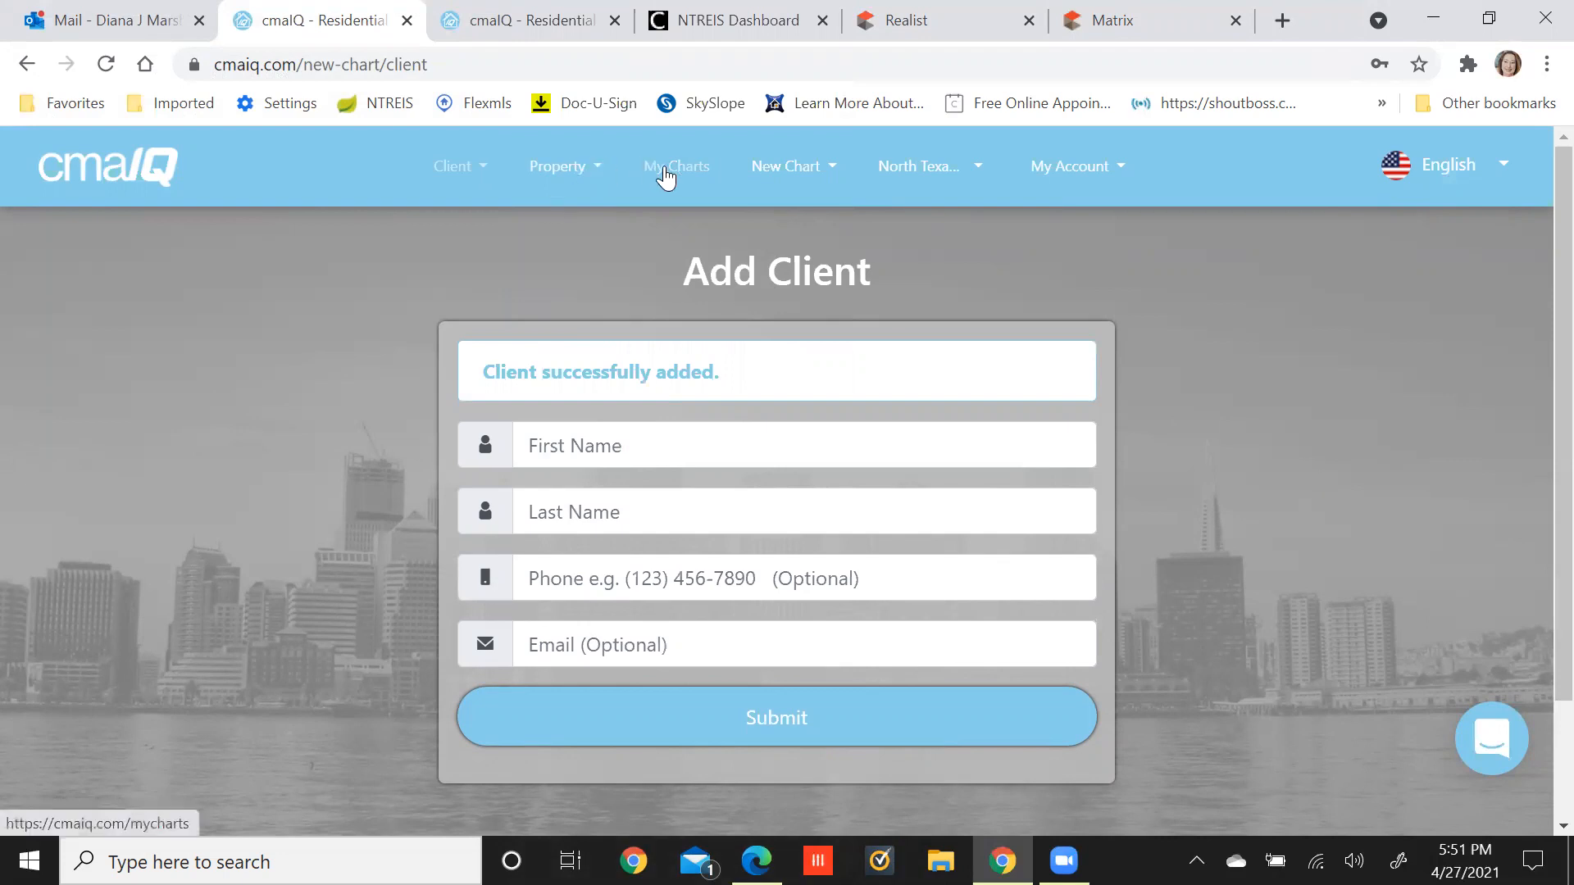
click(776, 170)
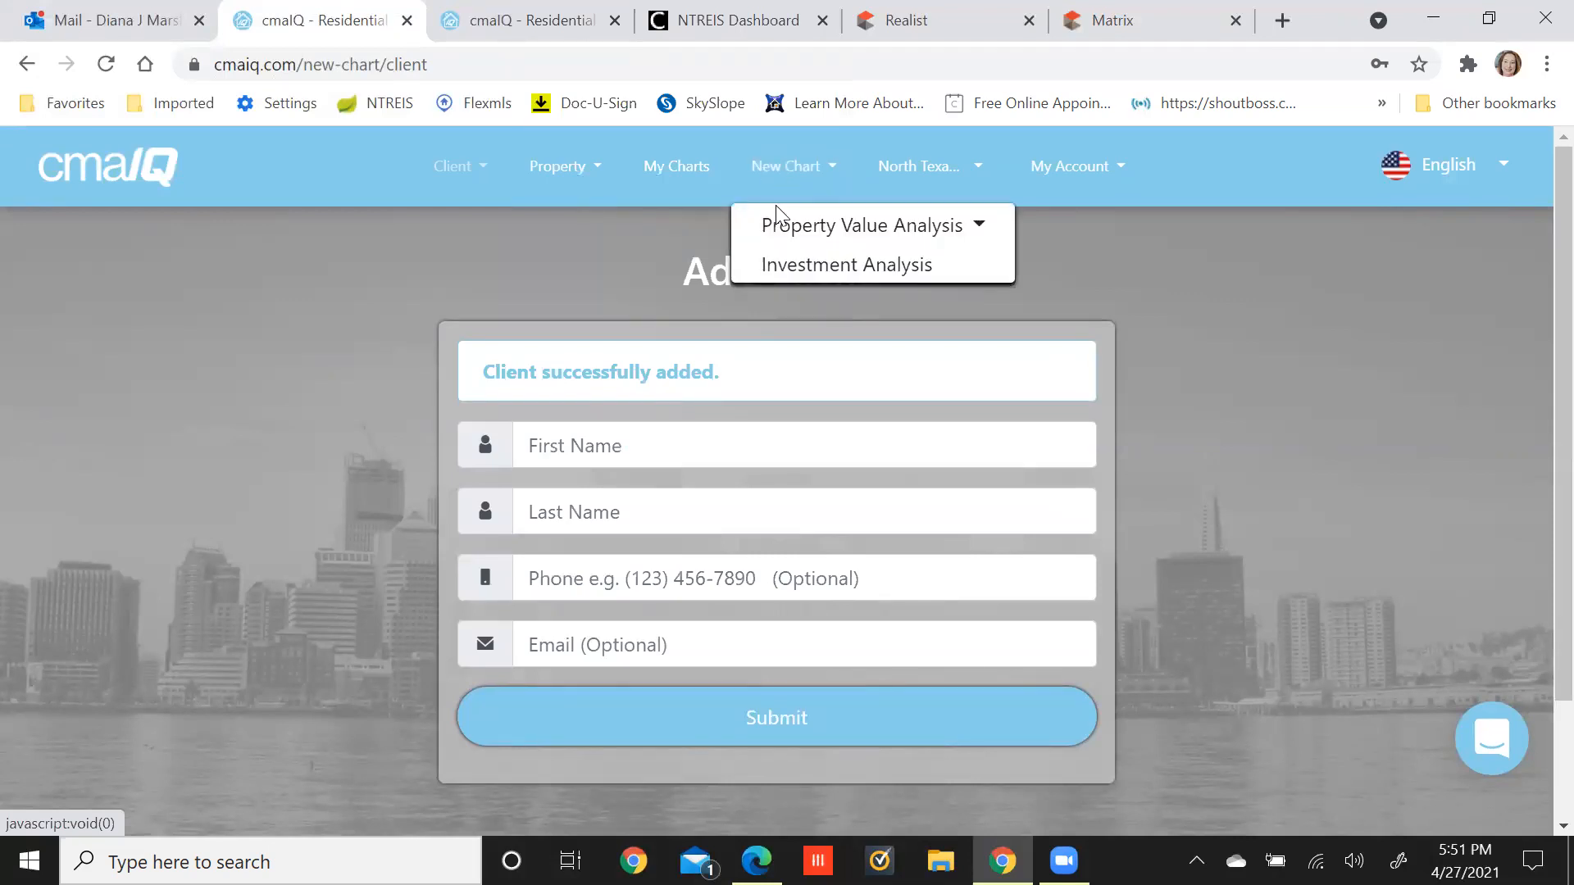
click(778, 235)
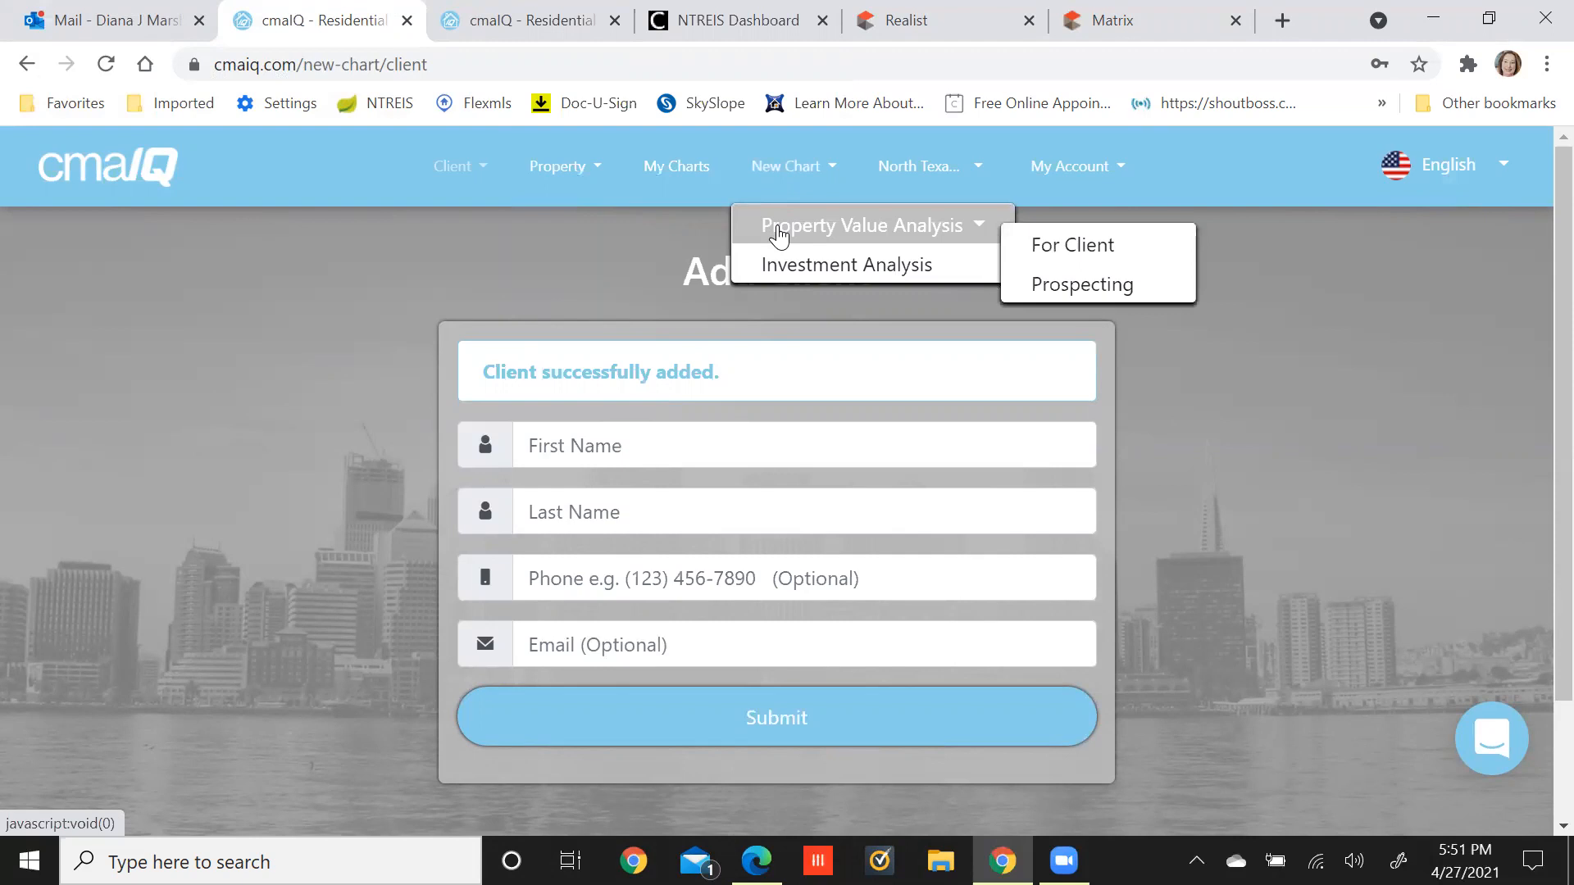
click(1040, 246)
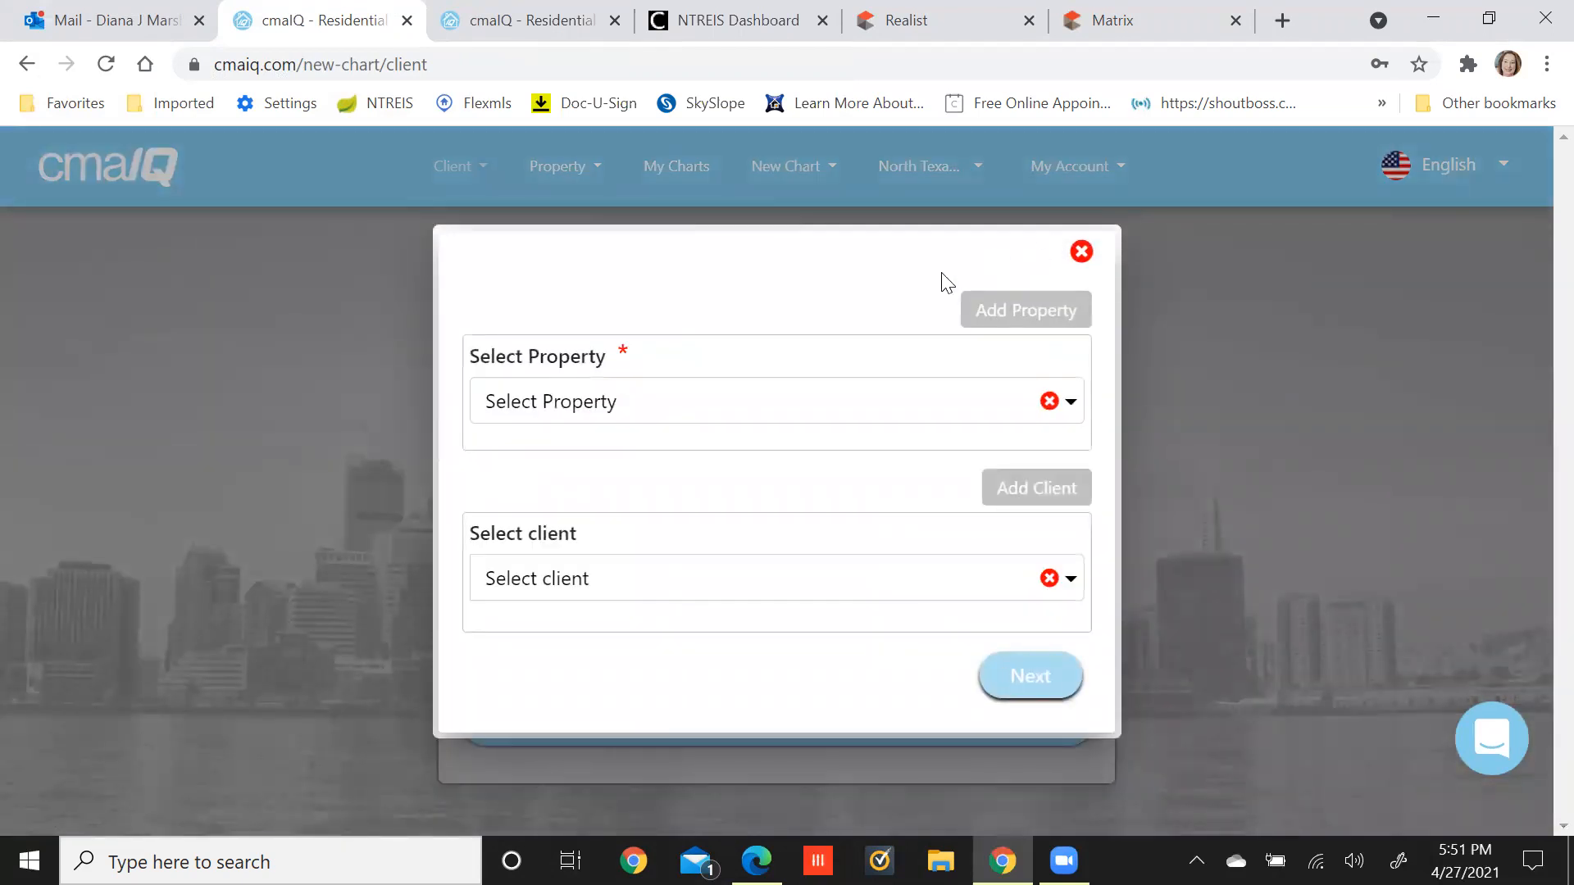
click(744, 407)
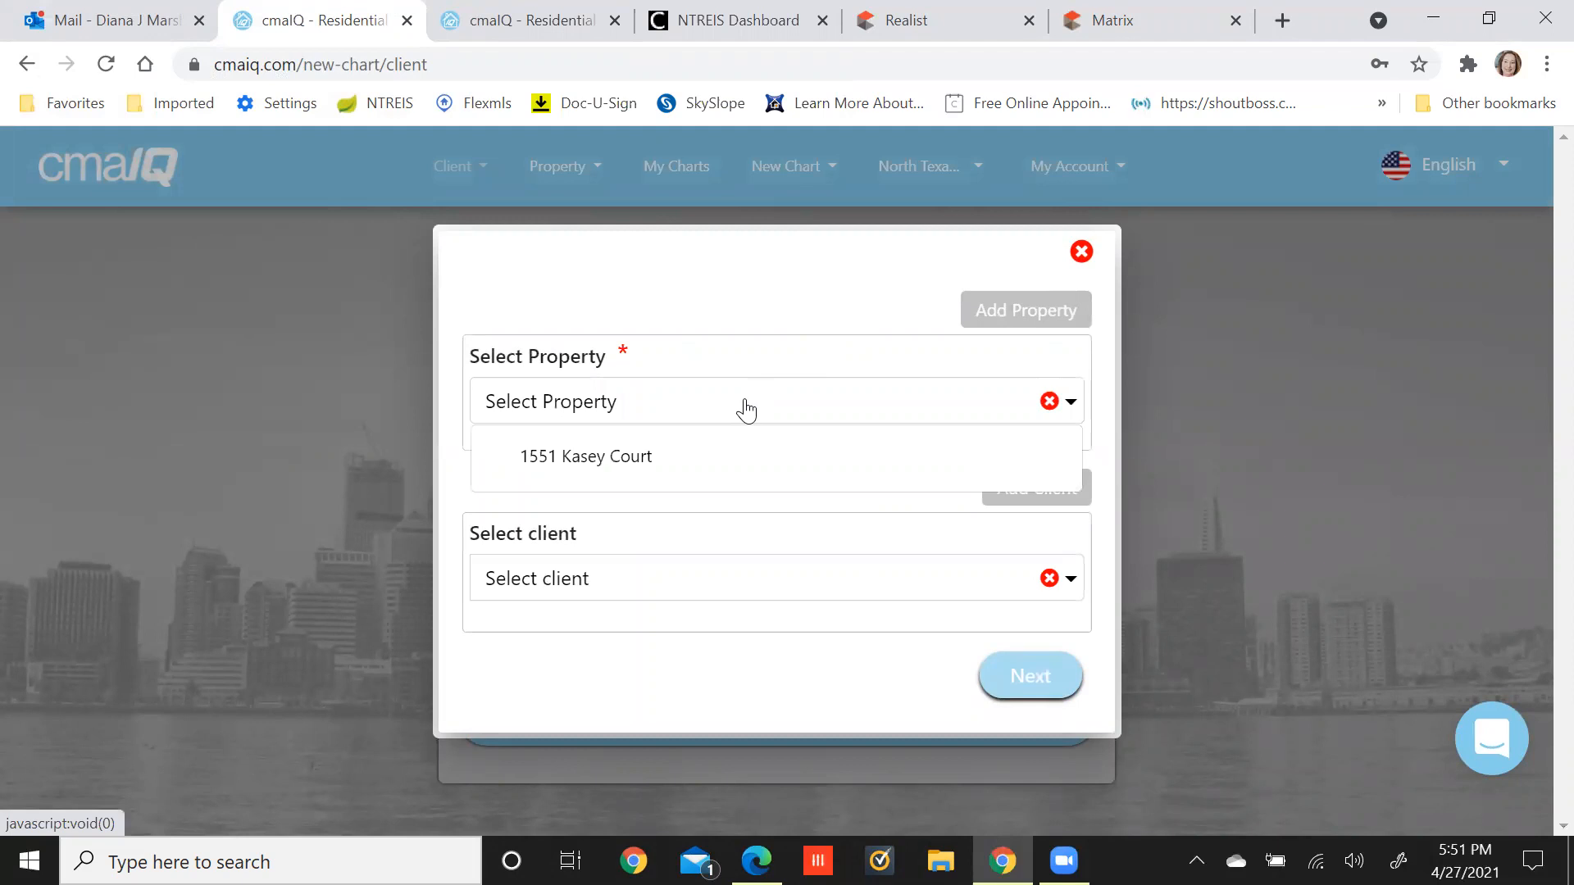
click(718, 469)
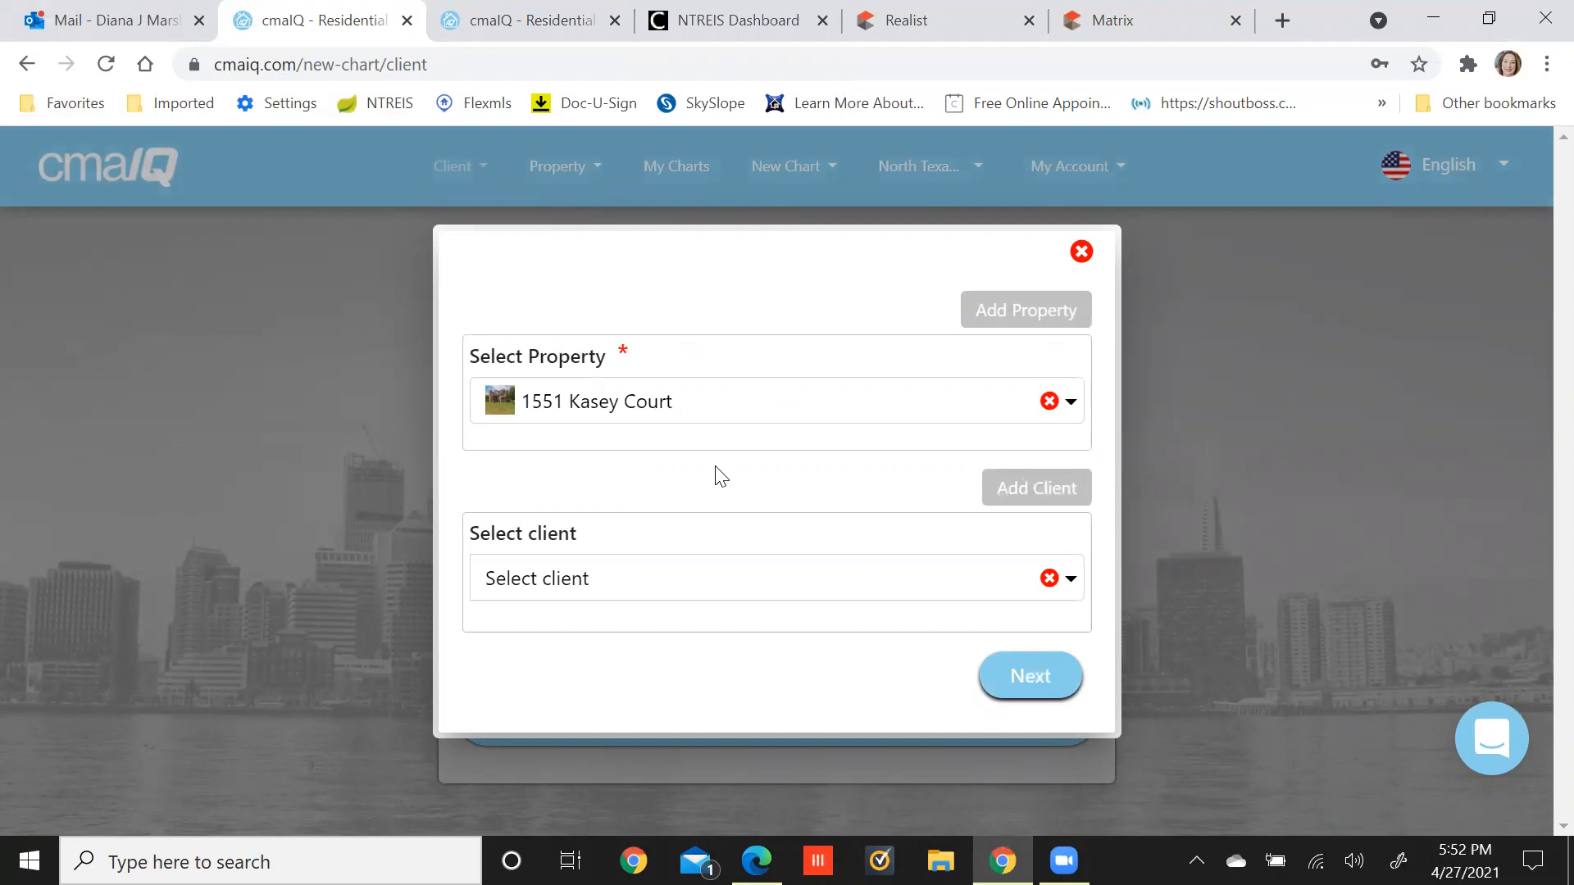
click(679, 589)
click(664, 656)
click(1028, 680)
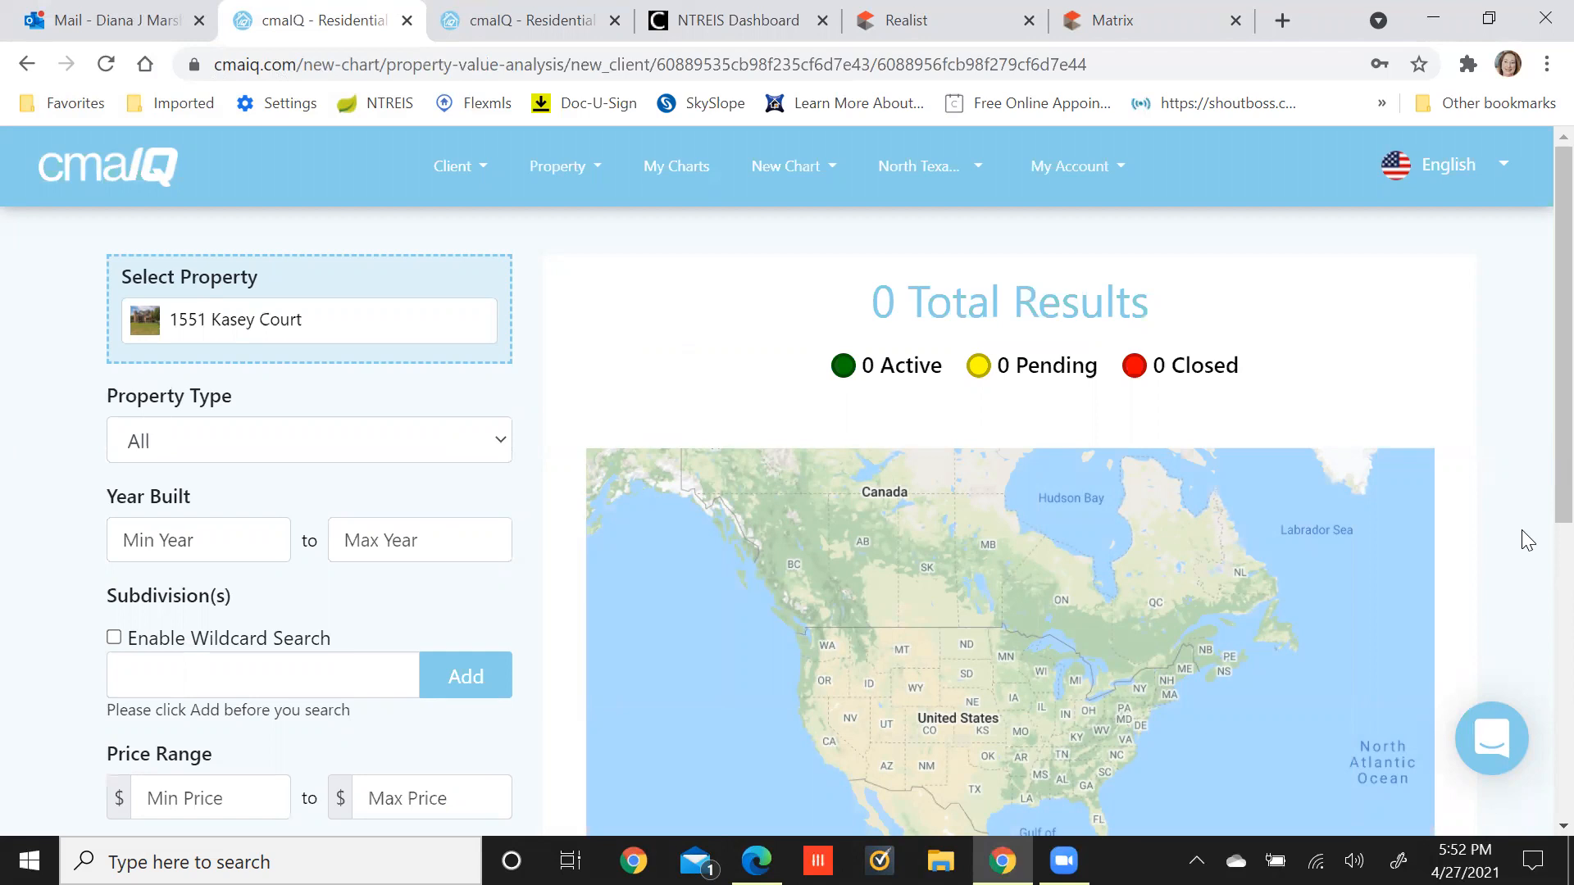
Set Property Type to Single Family Detached and Year Built from 1999 to 2009.
click(367, 456)
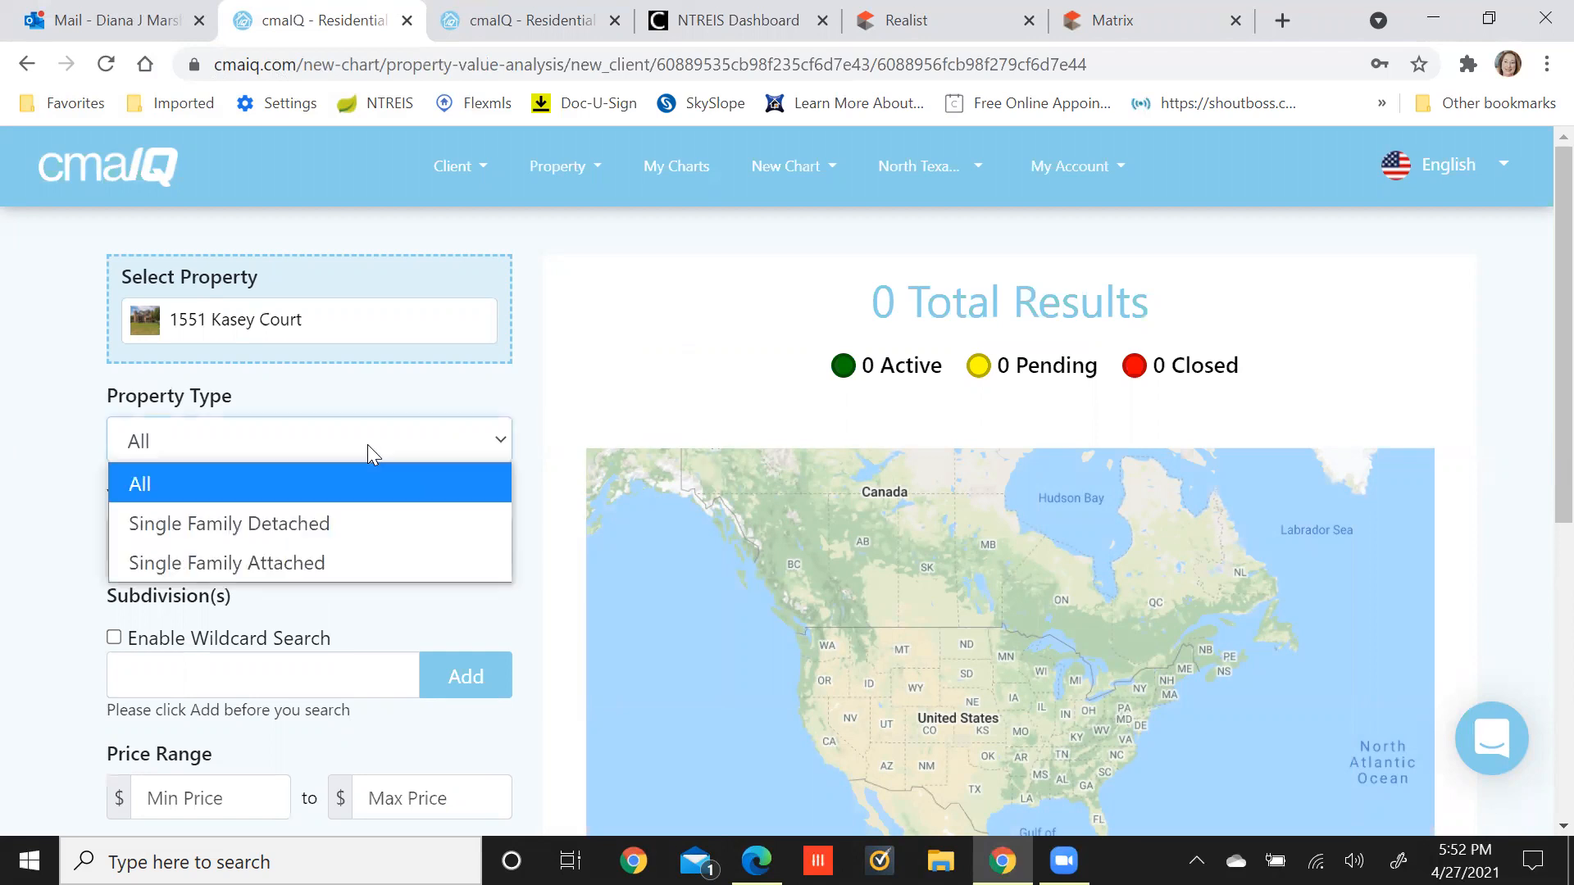
click(298, 525)
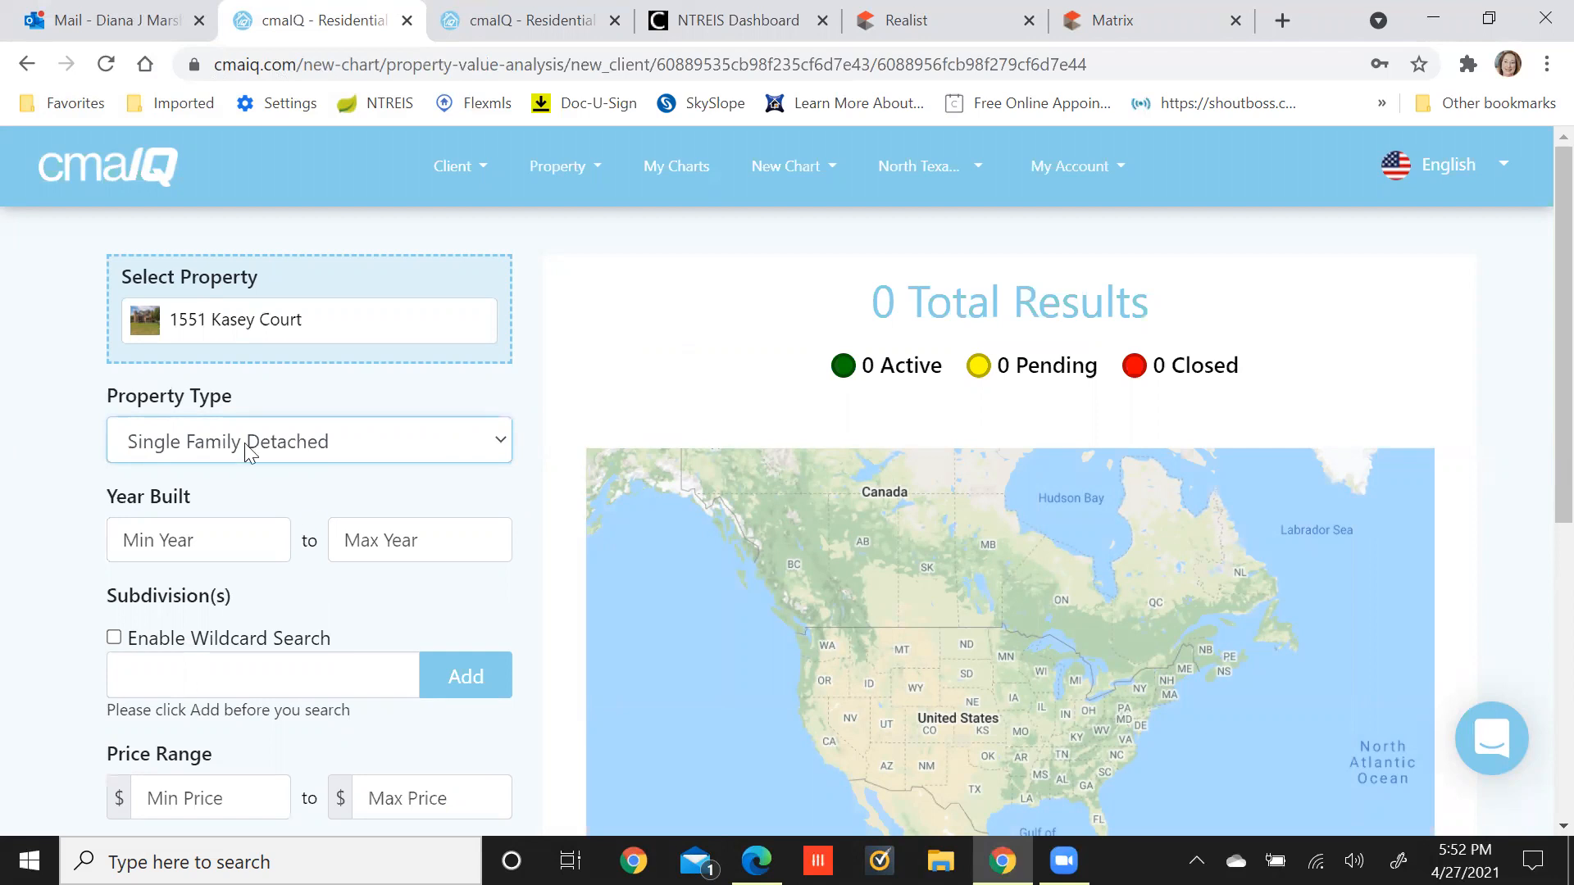
click(176, 536)
text(1999)
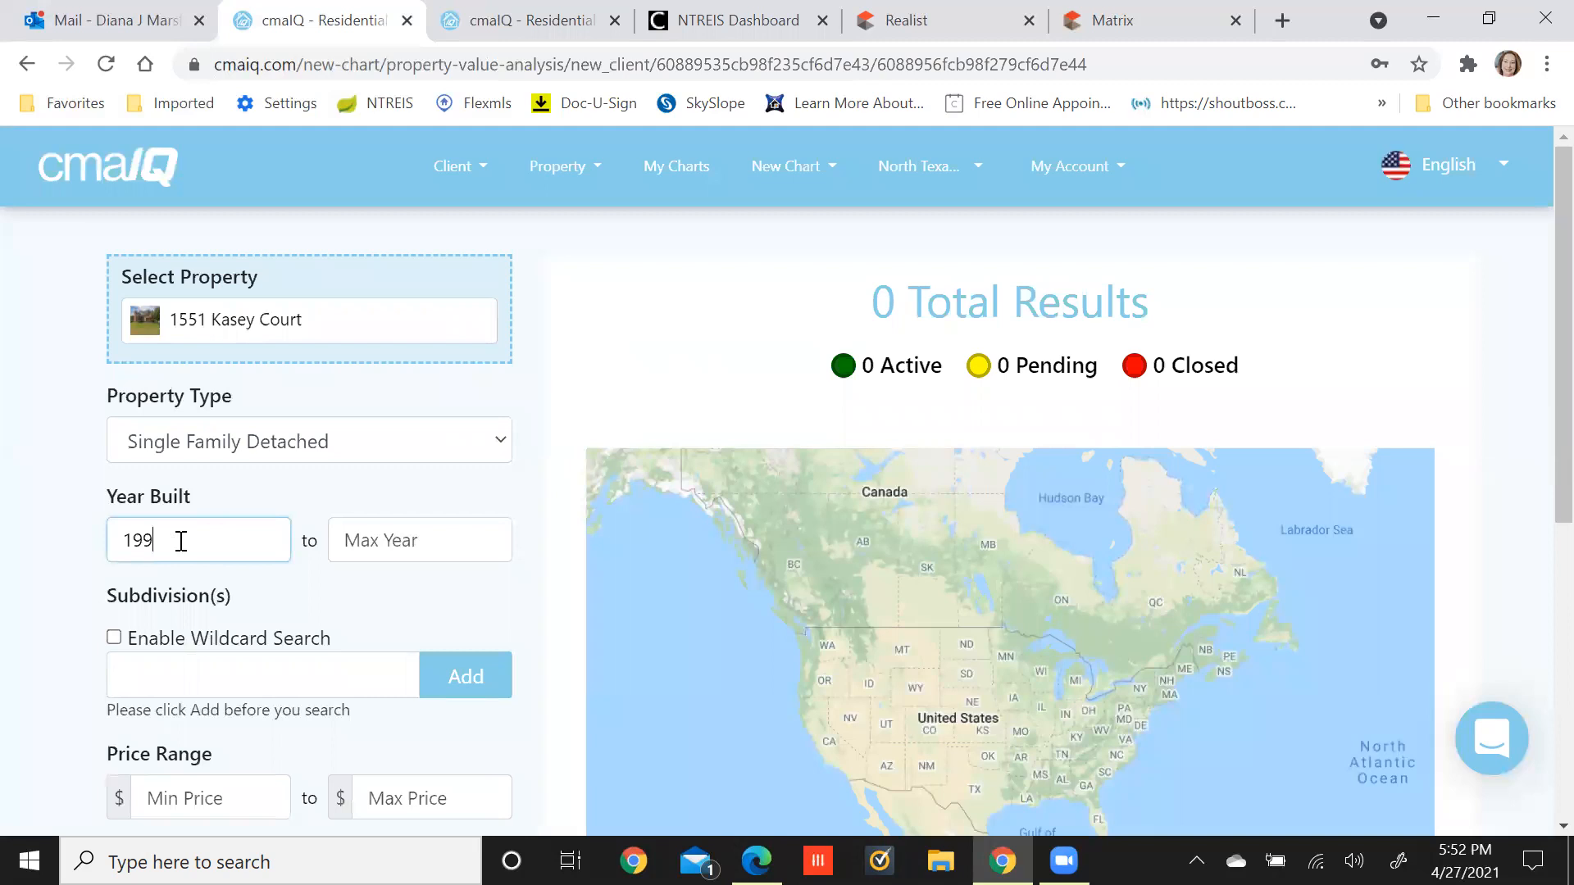
click(370, 537)
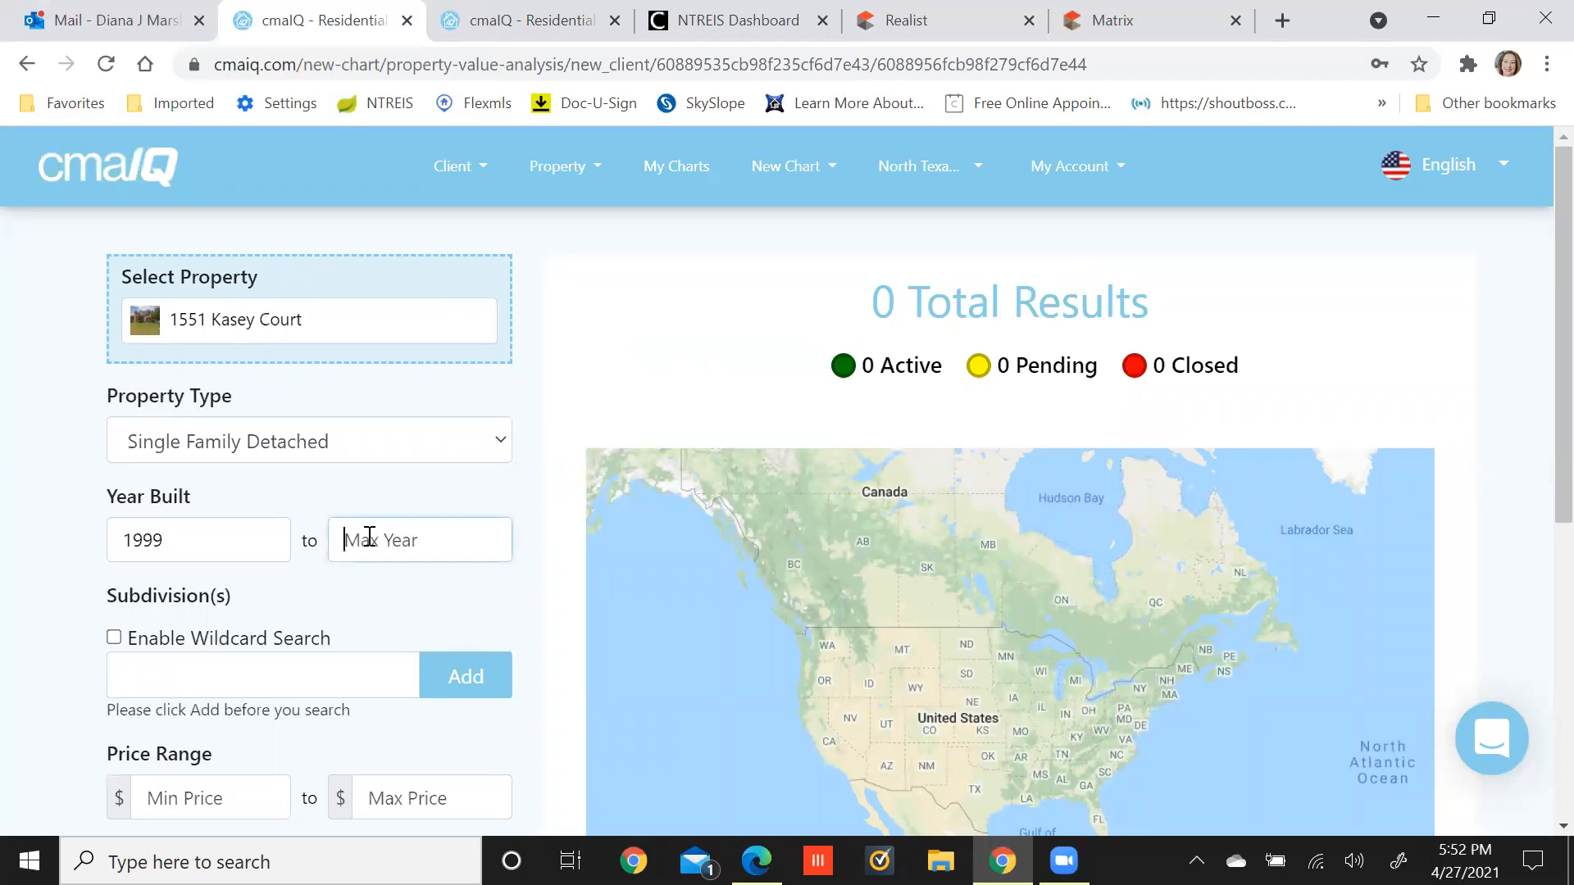
text(2009)
click(539, 602)
scroll(541, 605, down, 5)
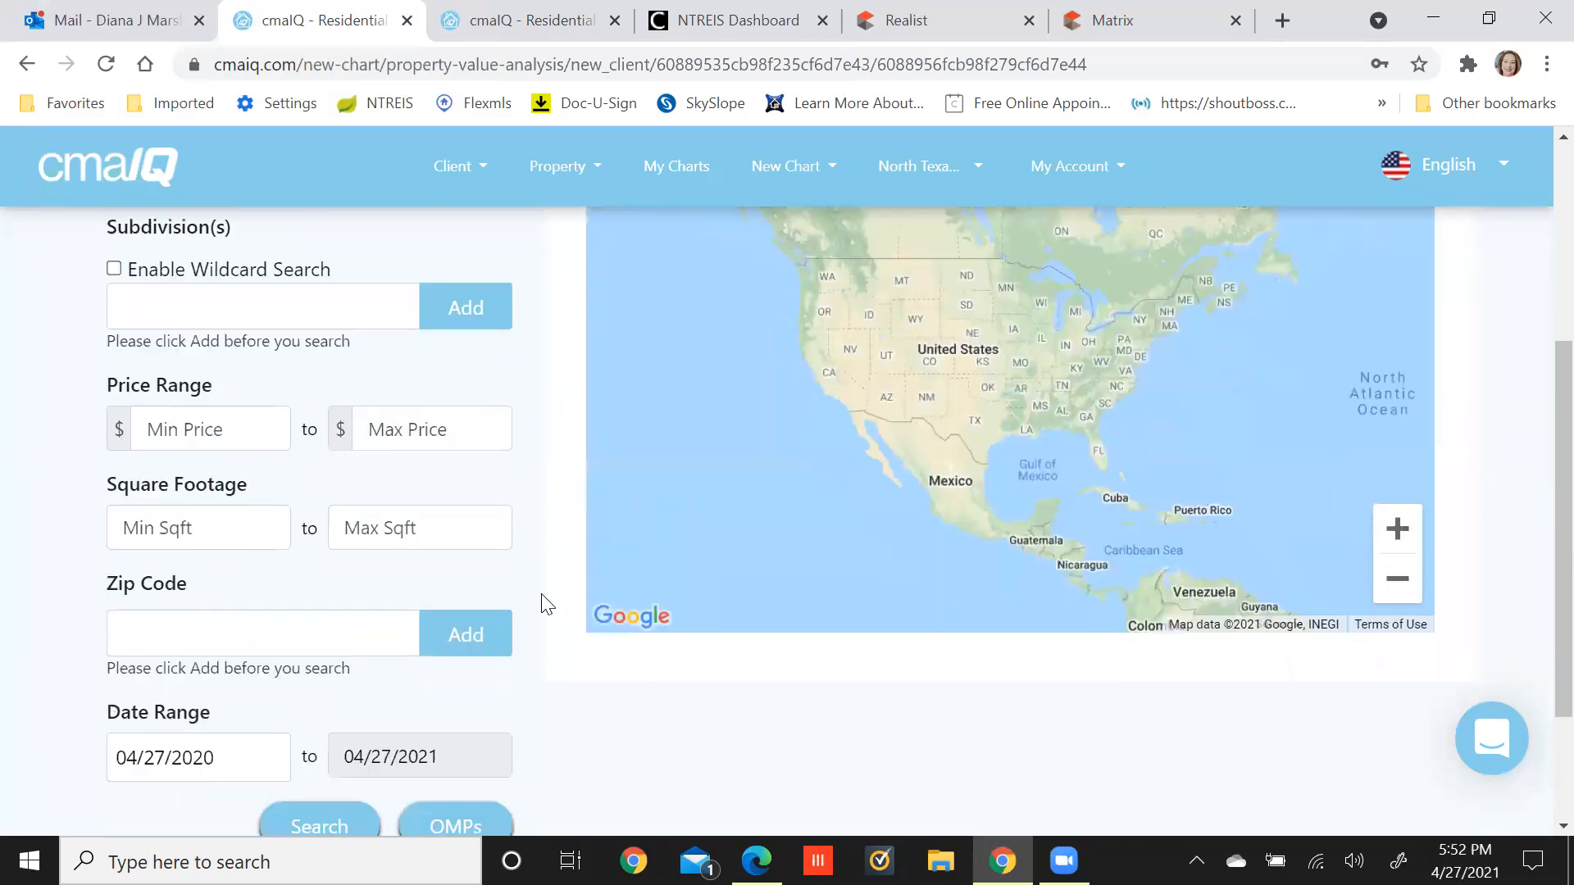
scroll(547, 604, down, 2)
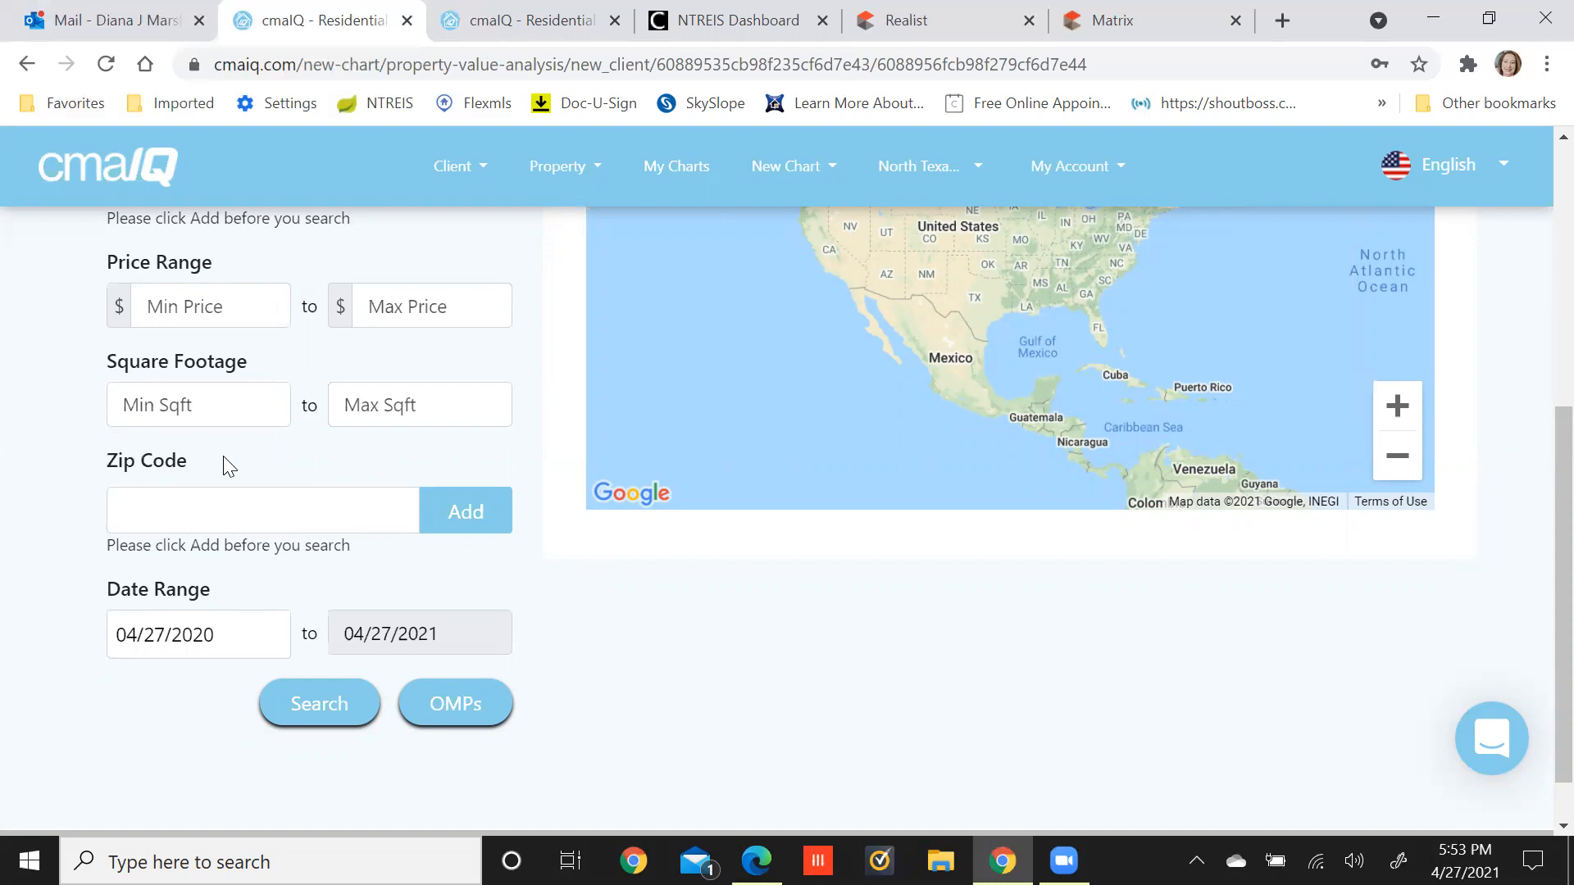
Set Min Sqft to 1700 and Max Sqft to 2700, fixing the typos.
click(235, 425)
text(7)
key(BackSpace)
text(1700)
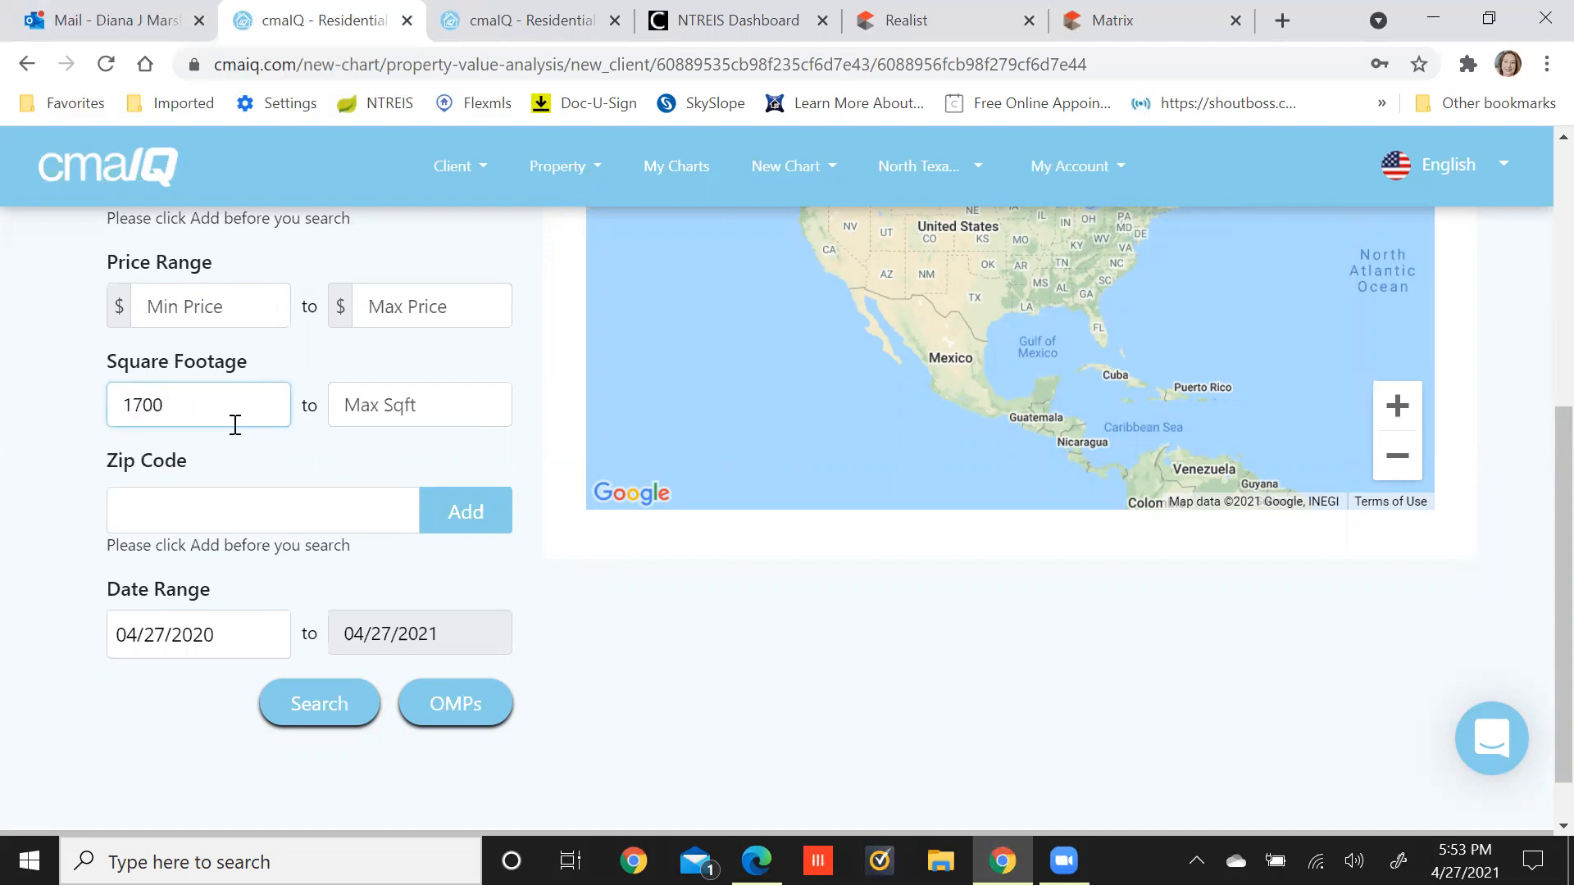
click(370, 405)
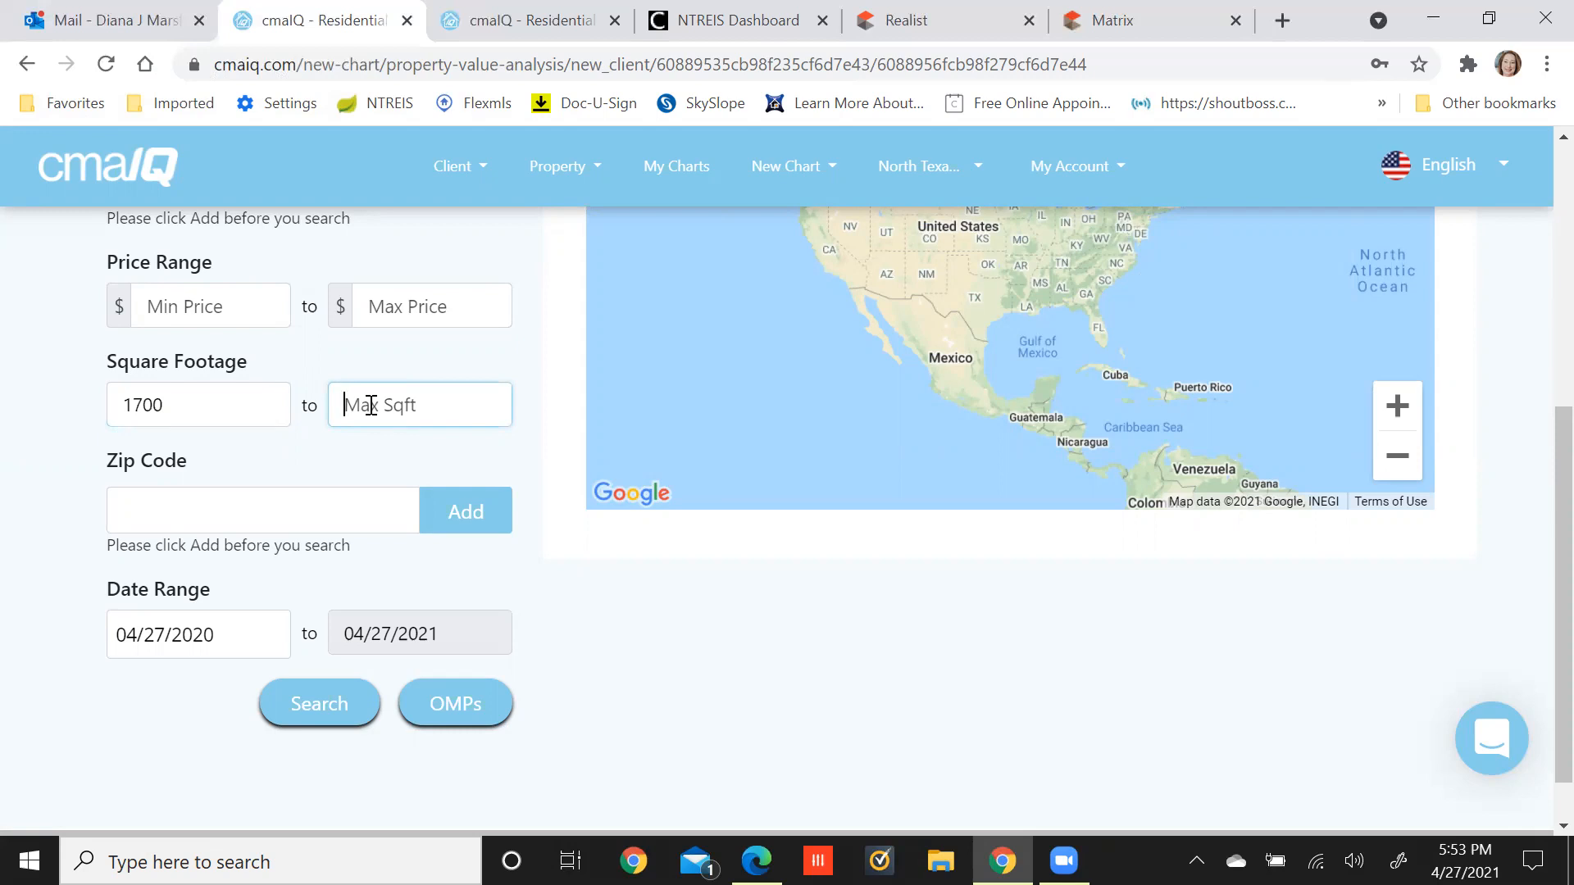
text(26)
key(BackSpace)
text(700)
Add zip code 75135 to the comparable search filter.
click(339, 510)
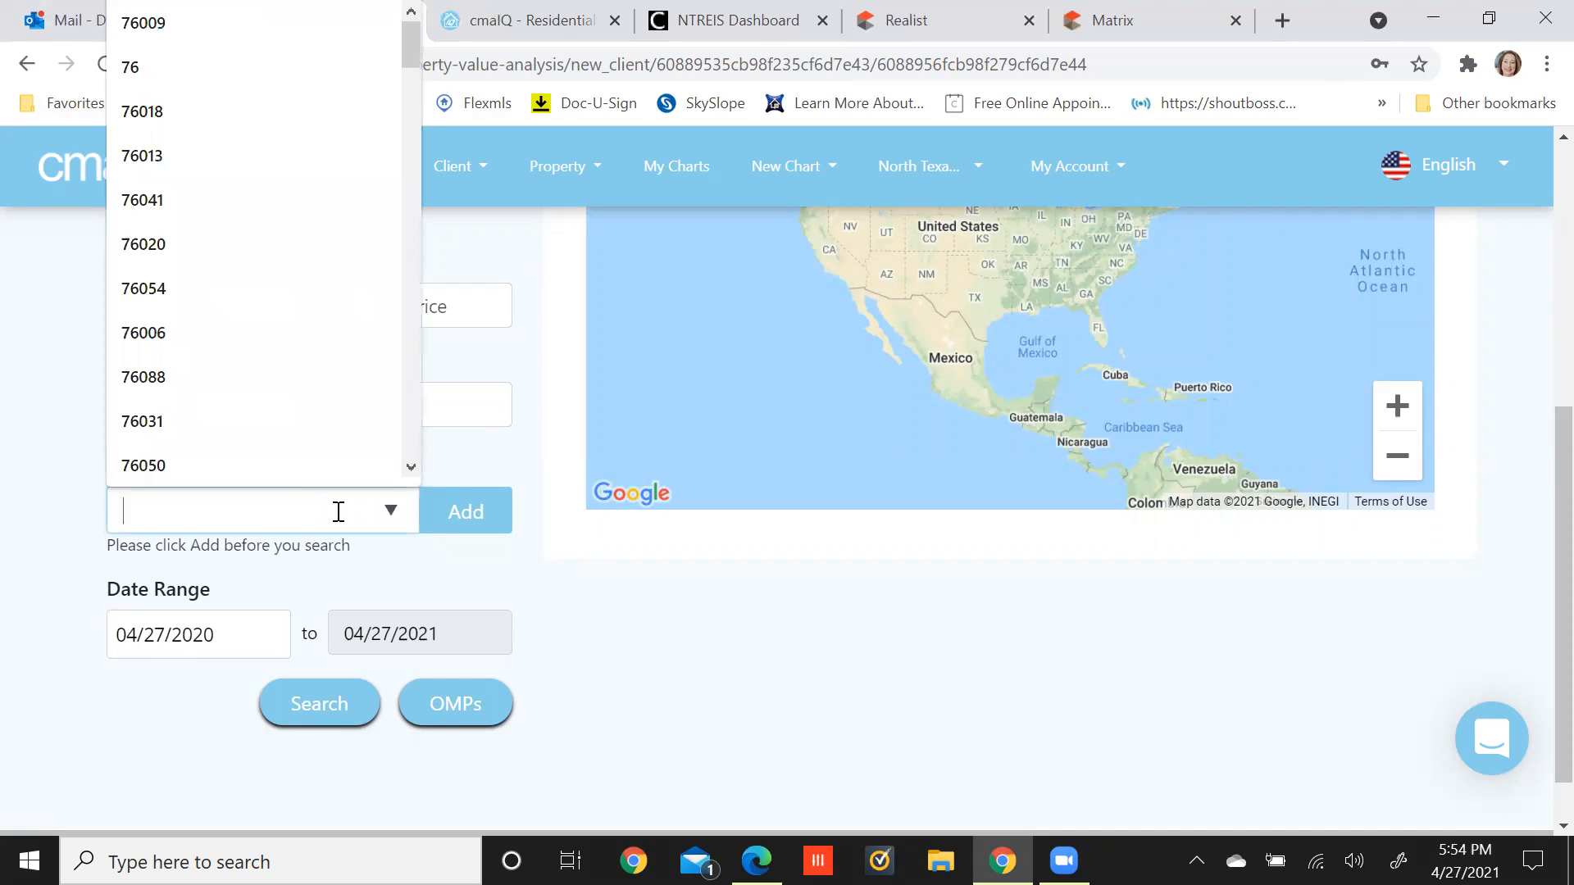
text(75135)
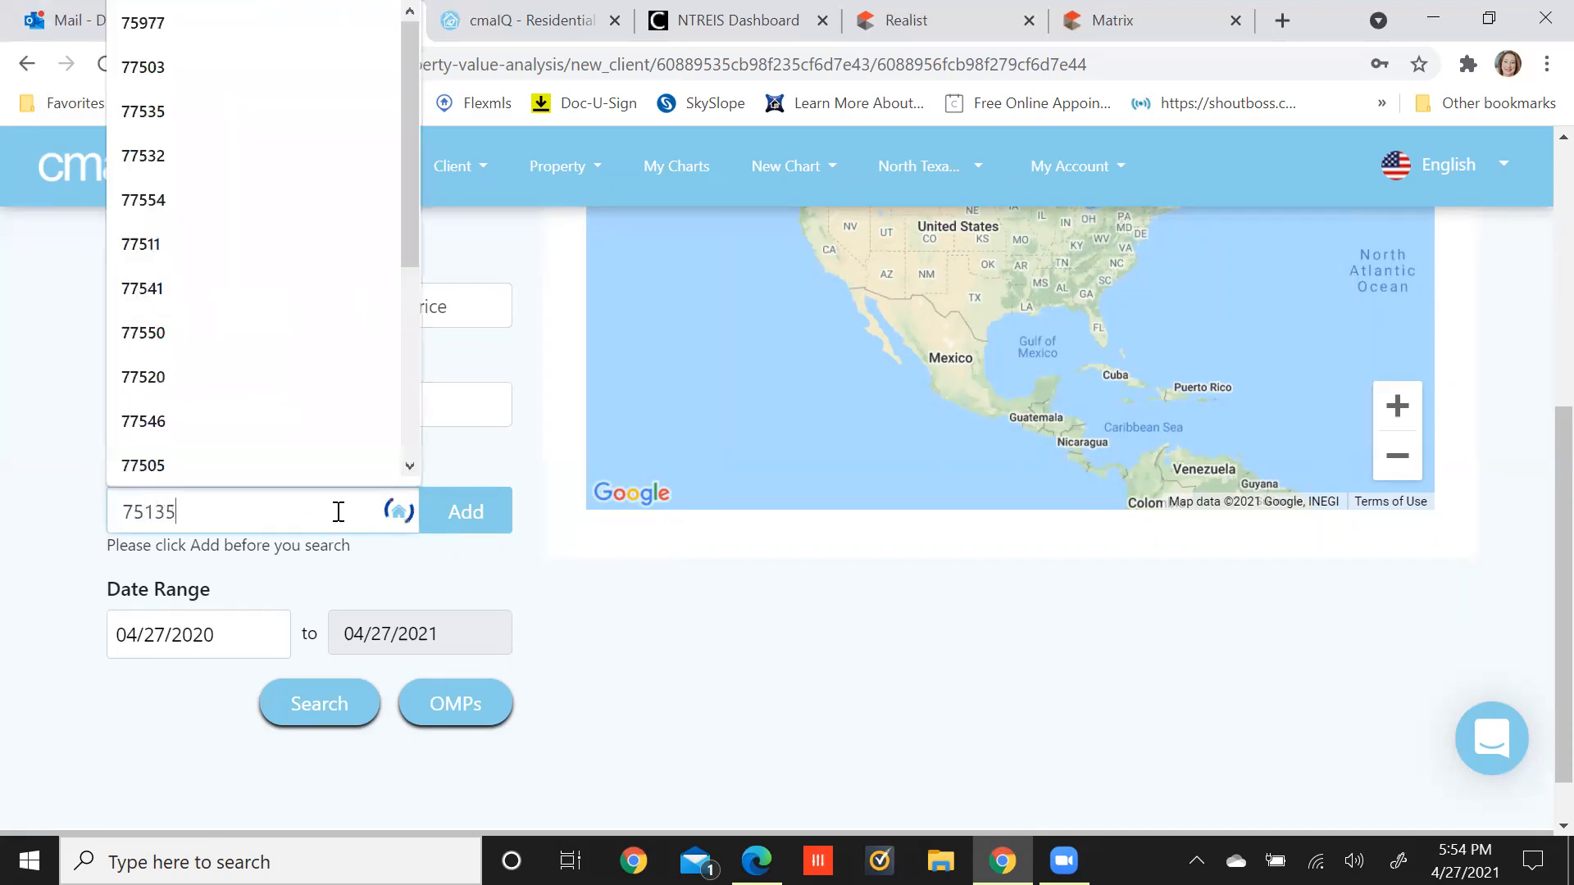
click(302, 565)
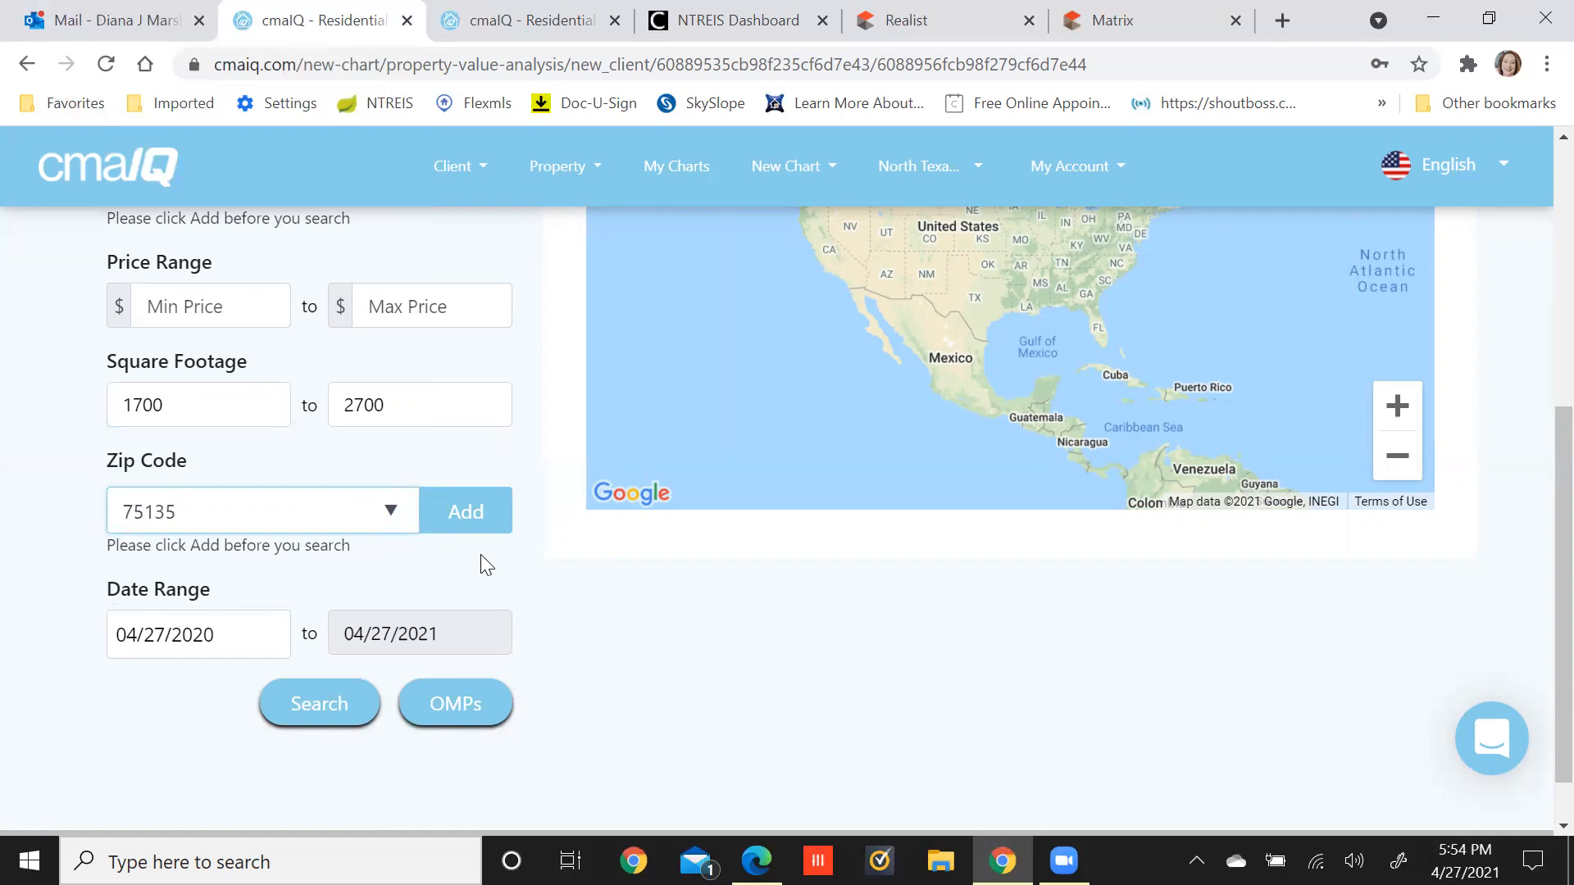
click(465, 512)
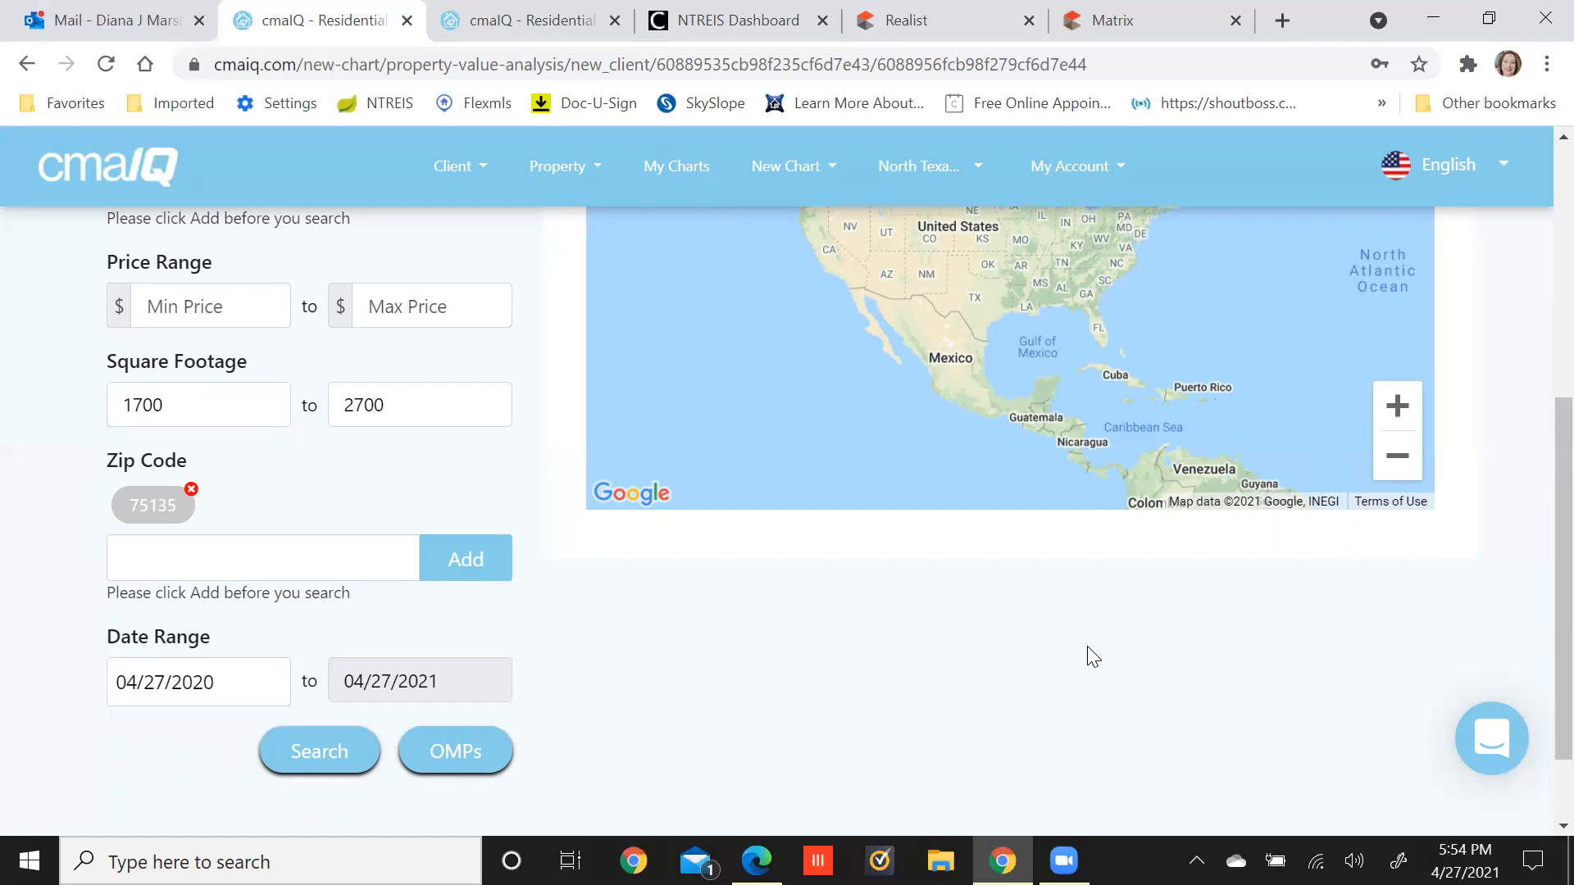
Change the search start date to 12/01/2020.
click(121, 676)
drag(130, 687, 95, 691)
key(Delete)
key(Delete)
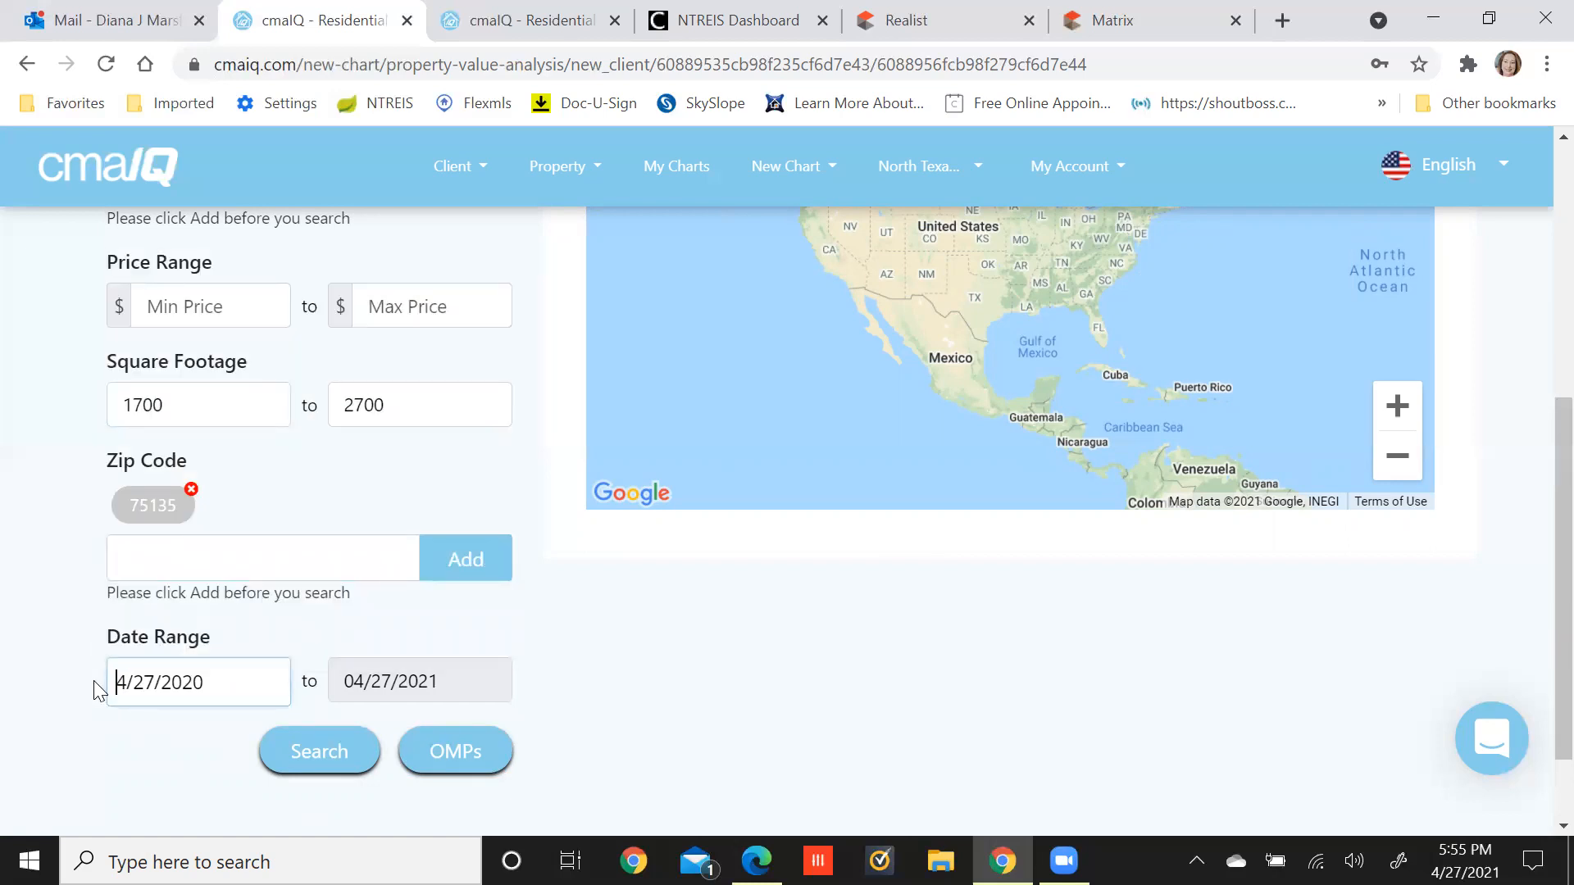
text(12)
key(Delete)
key(Delete)
text(1)
click(695, 682)
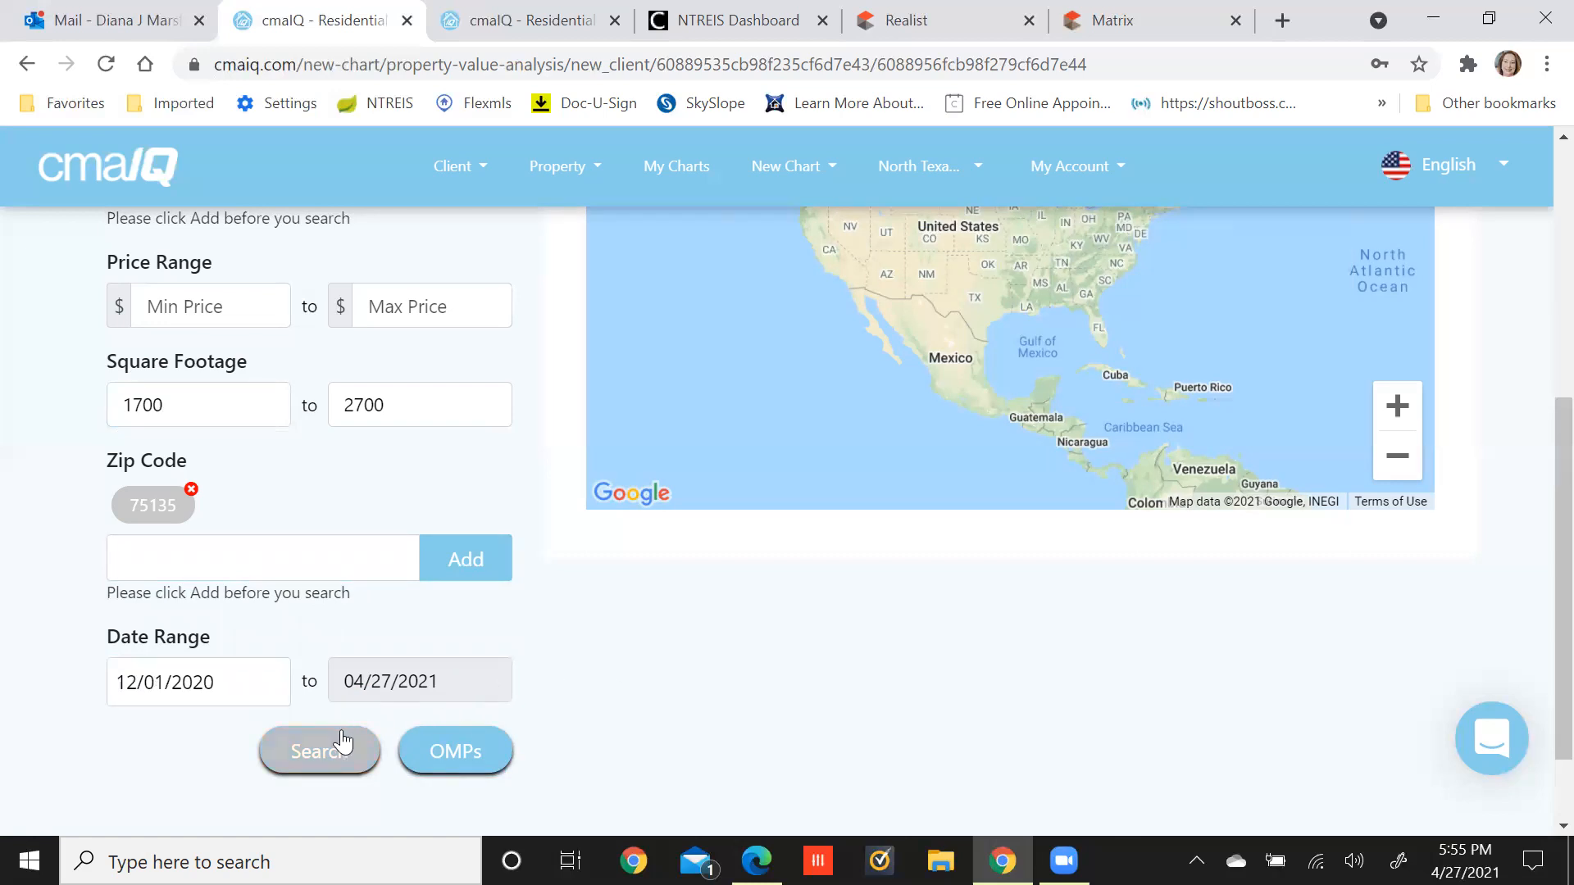
Run the search and review the map's 0 active, 2 pending and 5 closed comps.
click(321, 746)
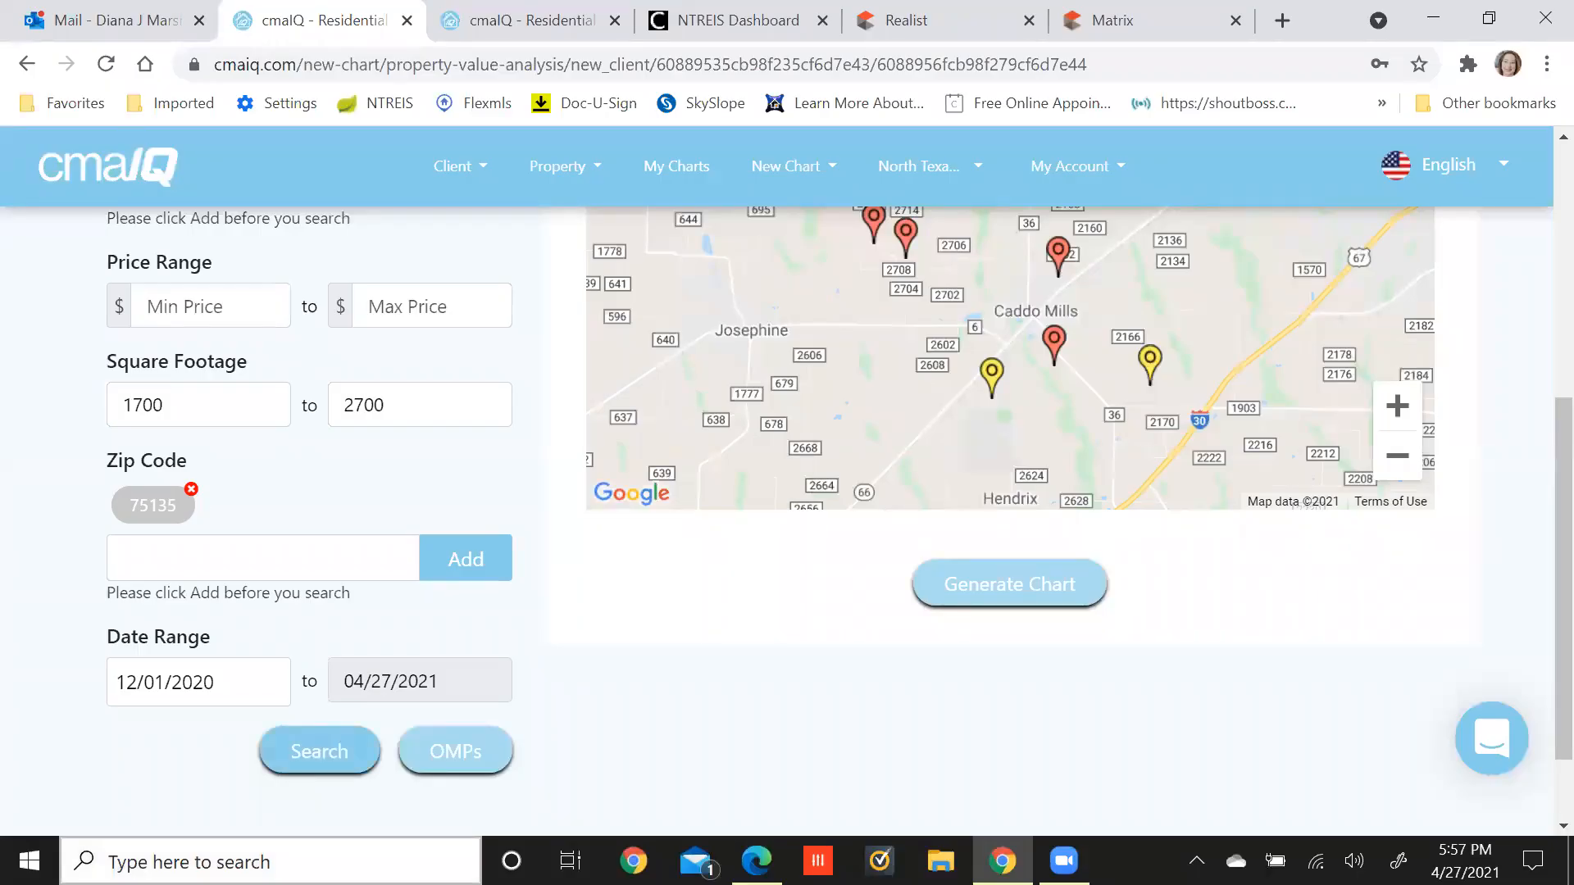
scroll(60, 815, up, 5)
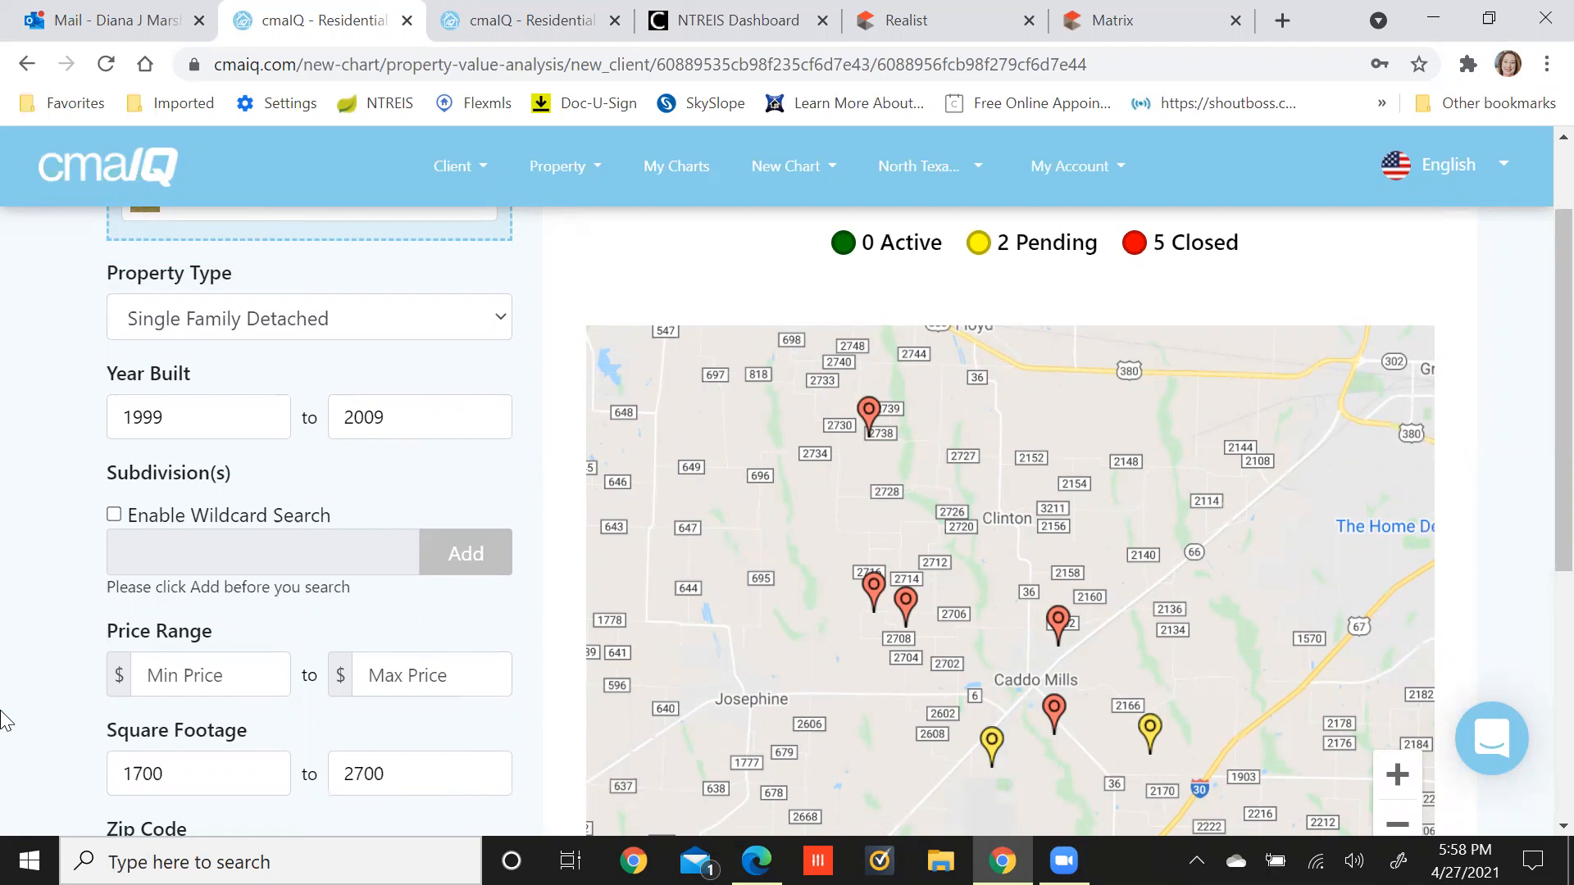
Change the square footage range to 1600–2800.
double_click(116, 783)
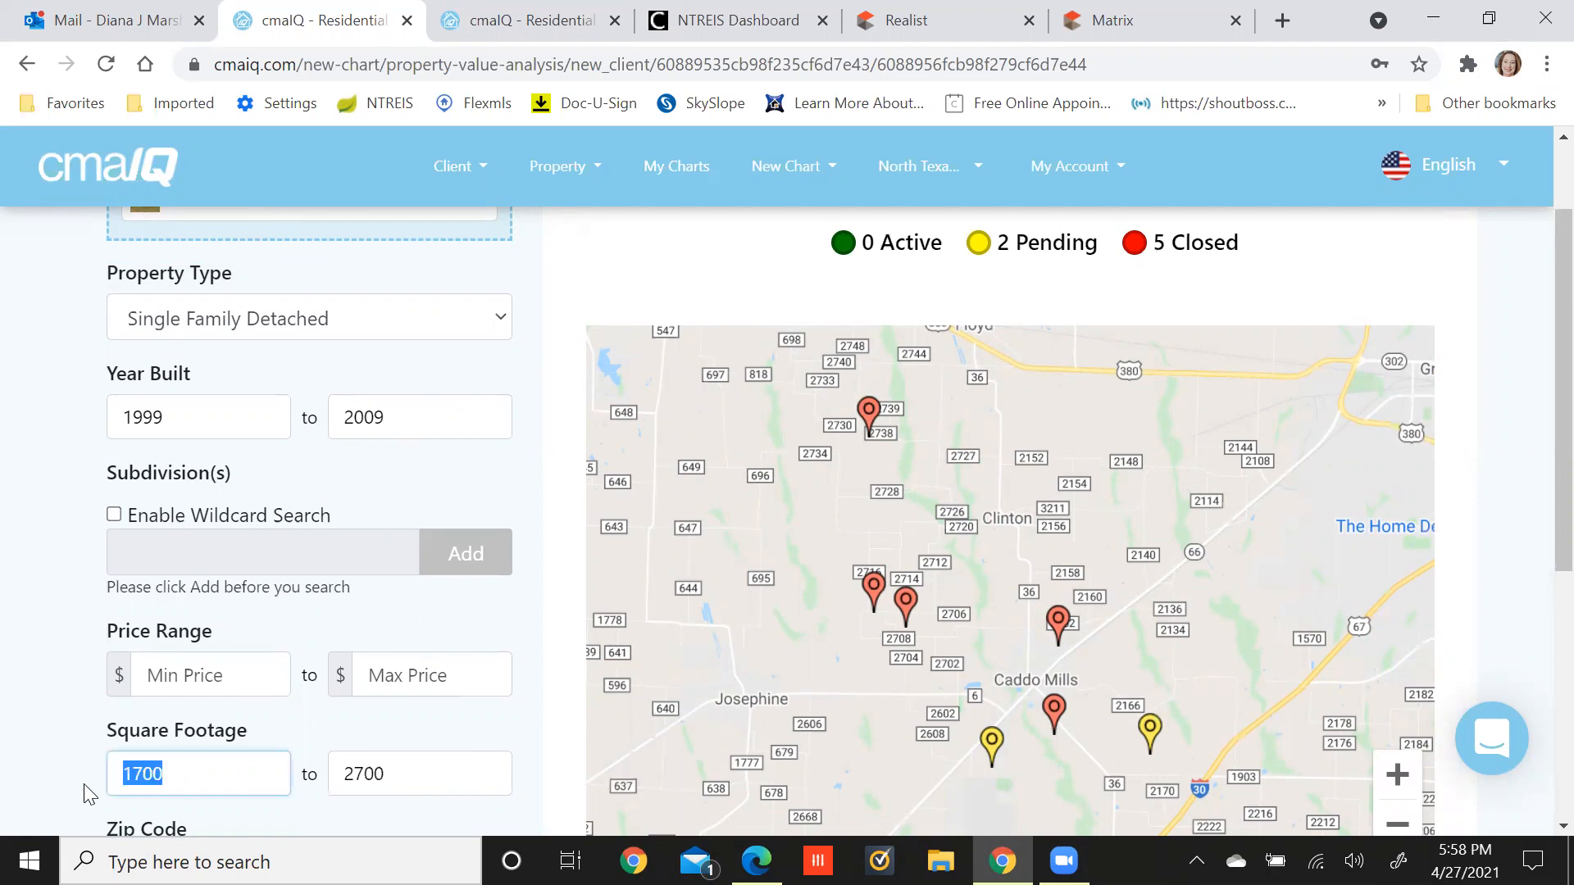
text(1600)
click(58, 766)
scroll(53, 766, down, 2)
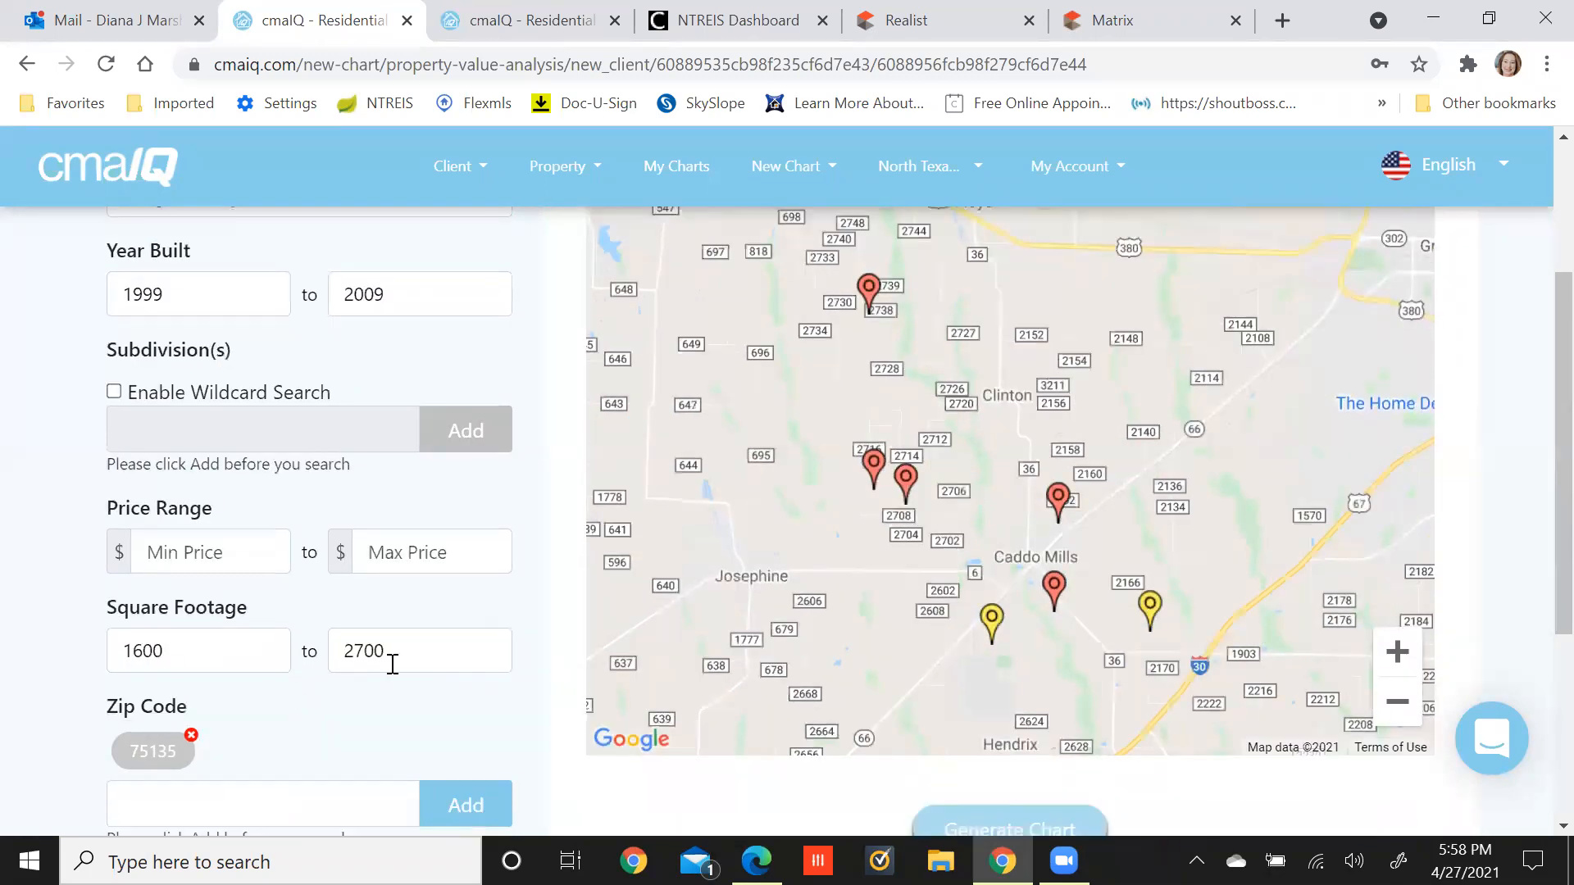
double_click(331, 652)
text(2800)
click(302, 721)
scroll(310, 716, up, 2)
Set Year Built to 1998–2010 and rerun the search, getting 3 pending and 6 closed.
click(237, 423)
key(BackSpace)
text(8)
key(Tab)
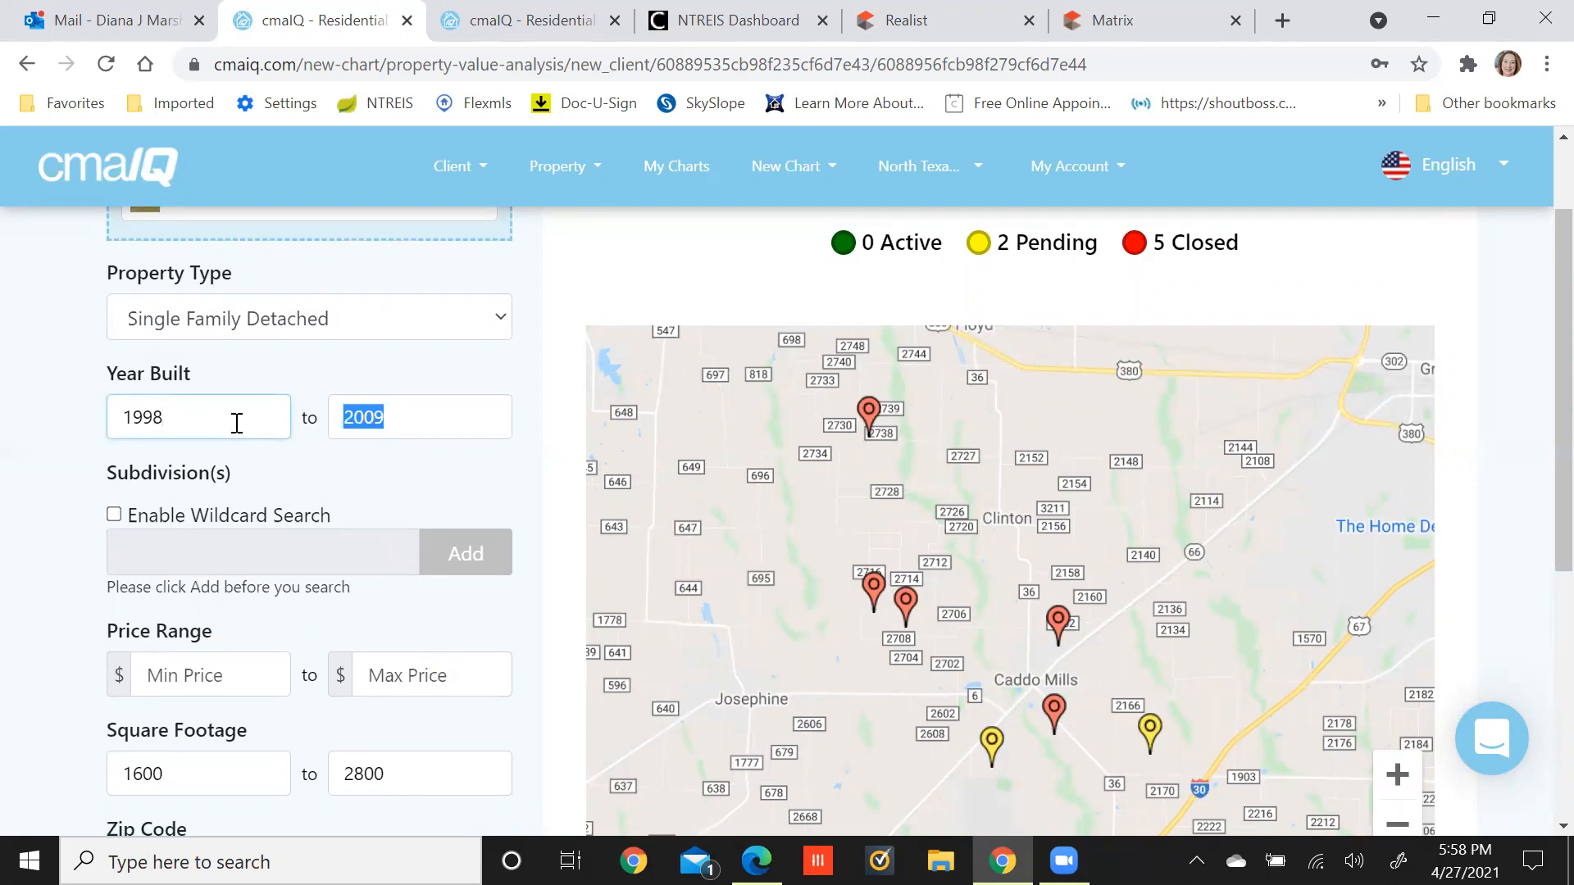
text(2010)
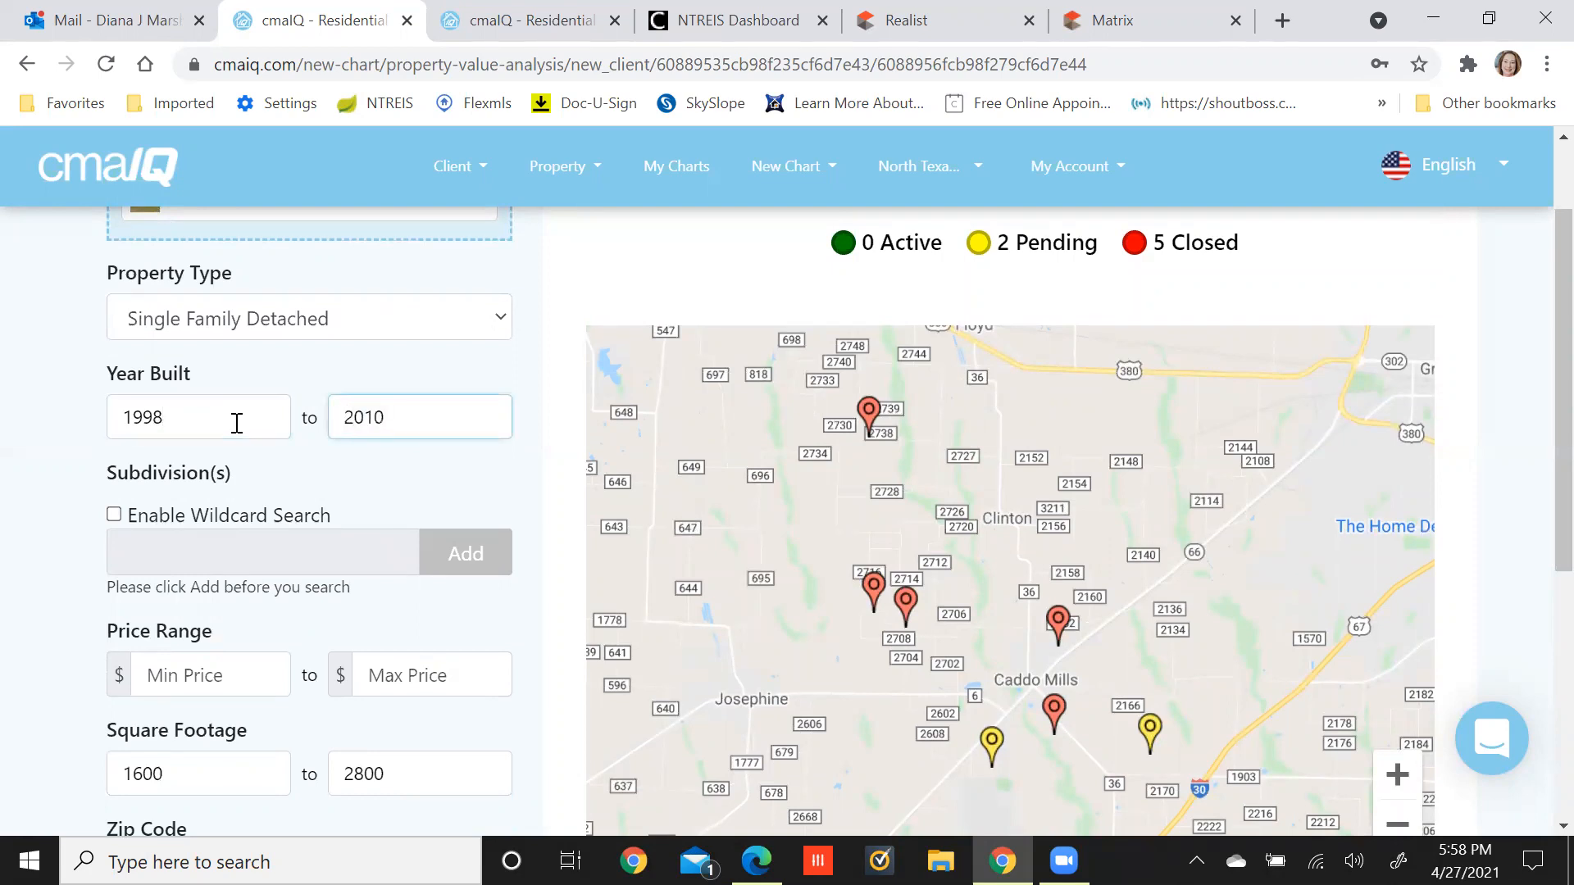
click(529, 476)
scroll(529, 475, down, 5)
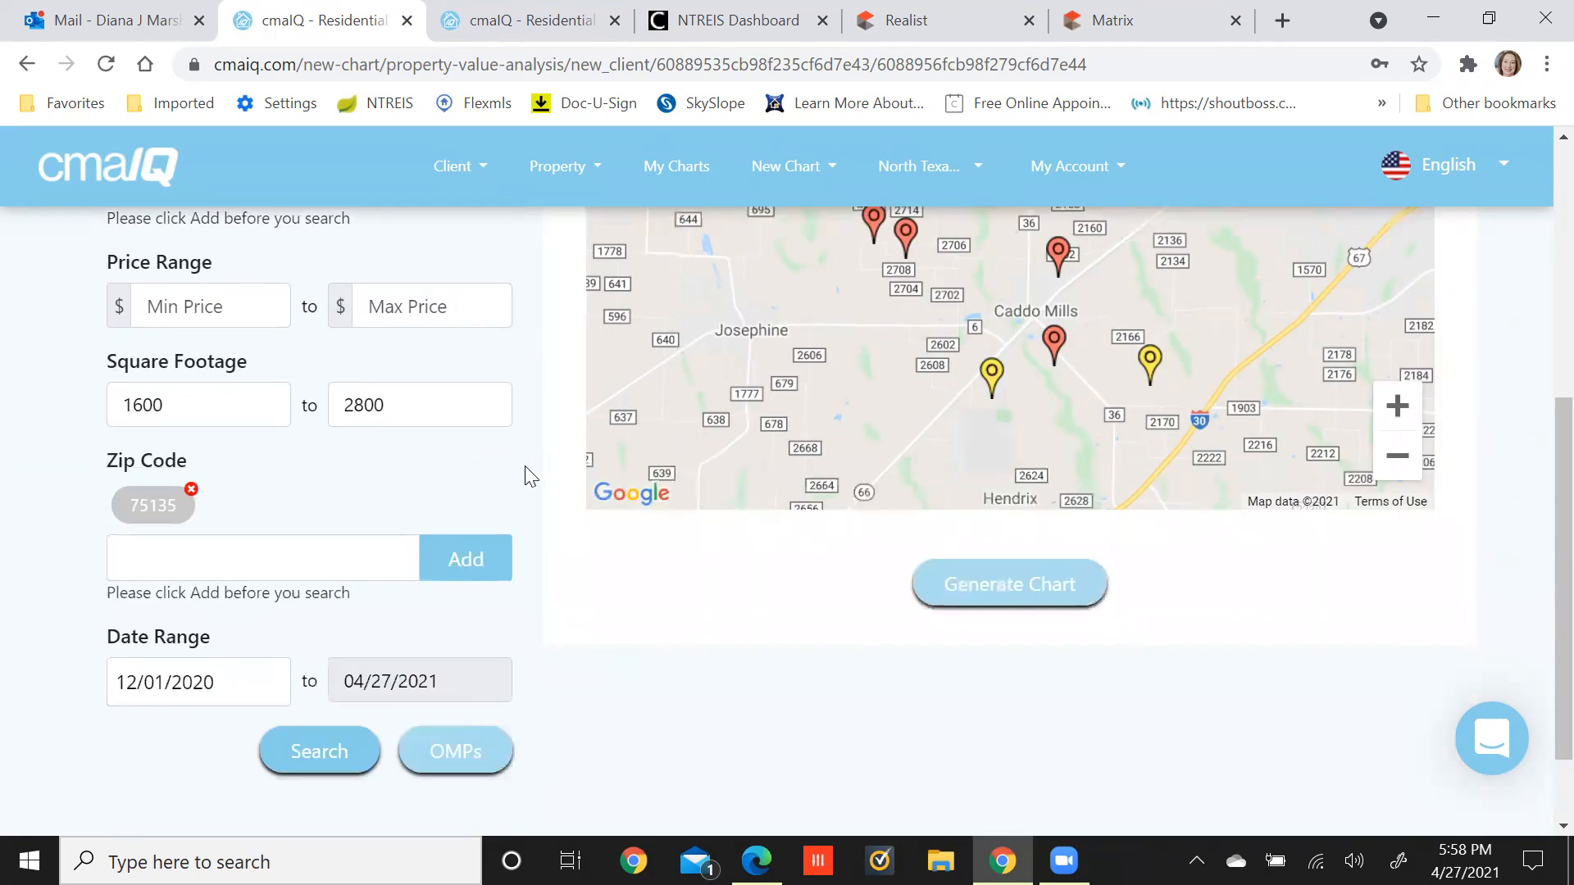
click(314, 758)
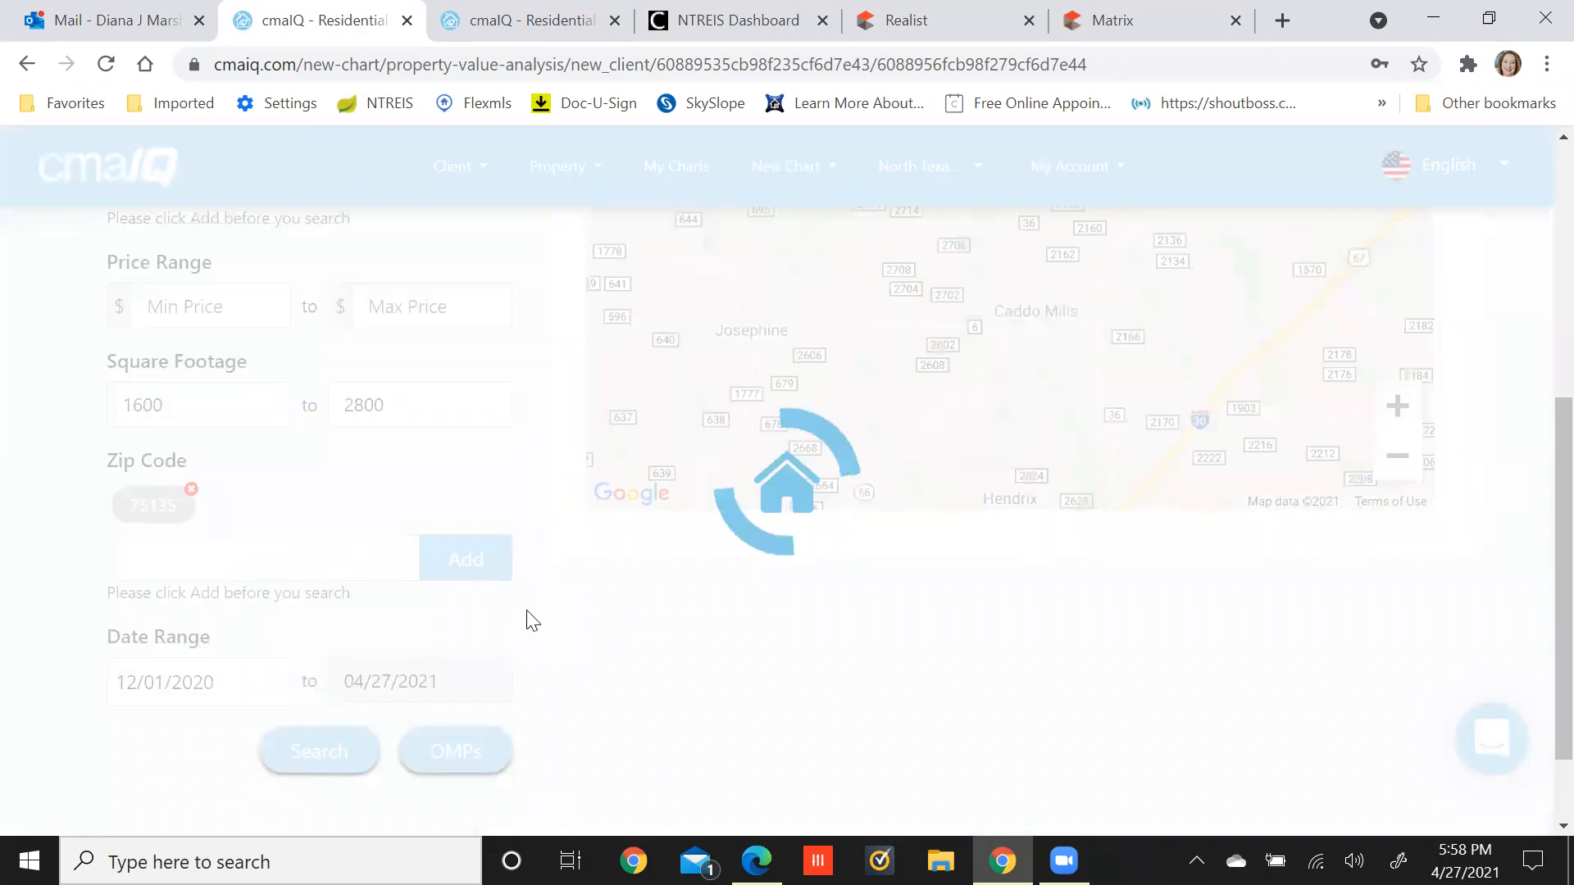
scroll(533, 621, up, 5)
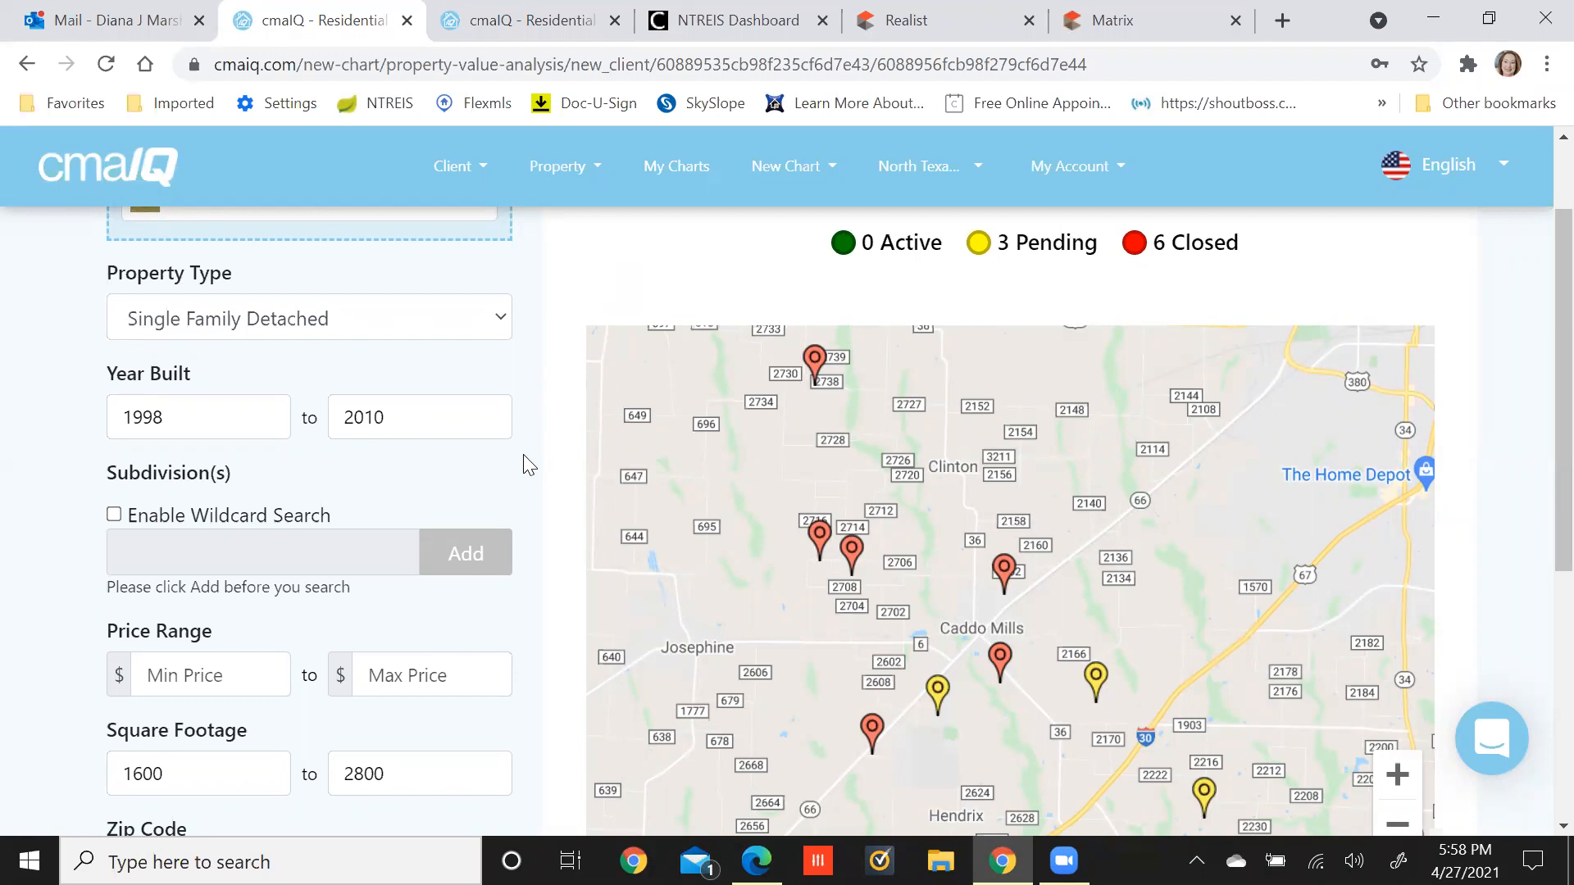
Widen the square footage range further to 1500–2900.
click(237, 428)
double_click(174, 767)
text(1500)
key(Tab)
text(2900)
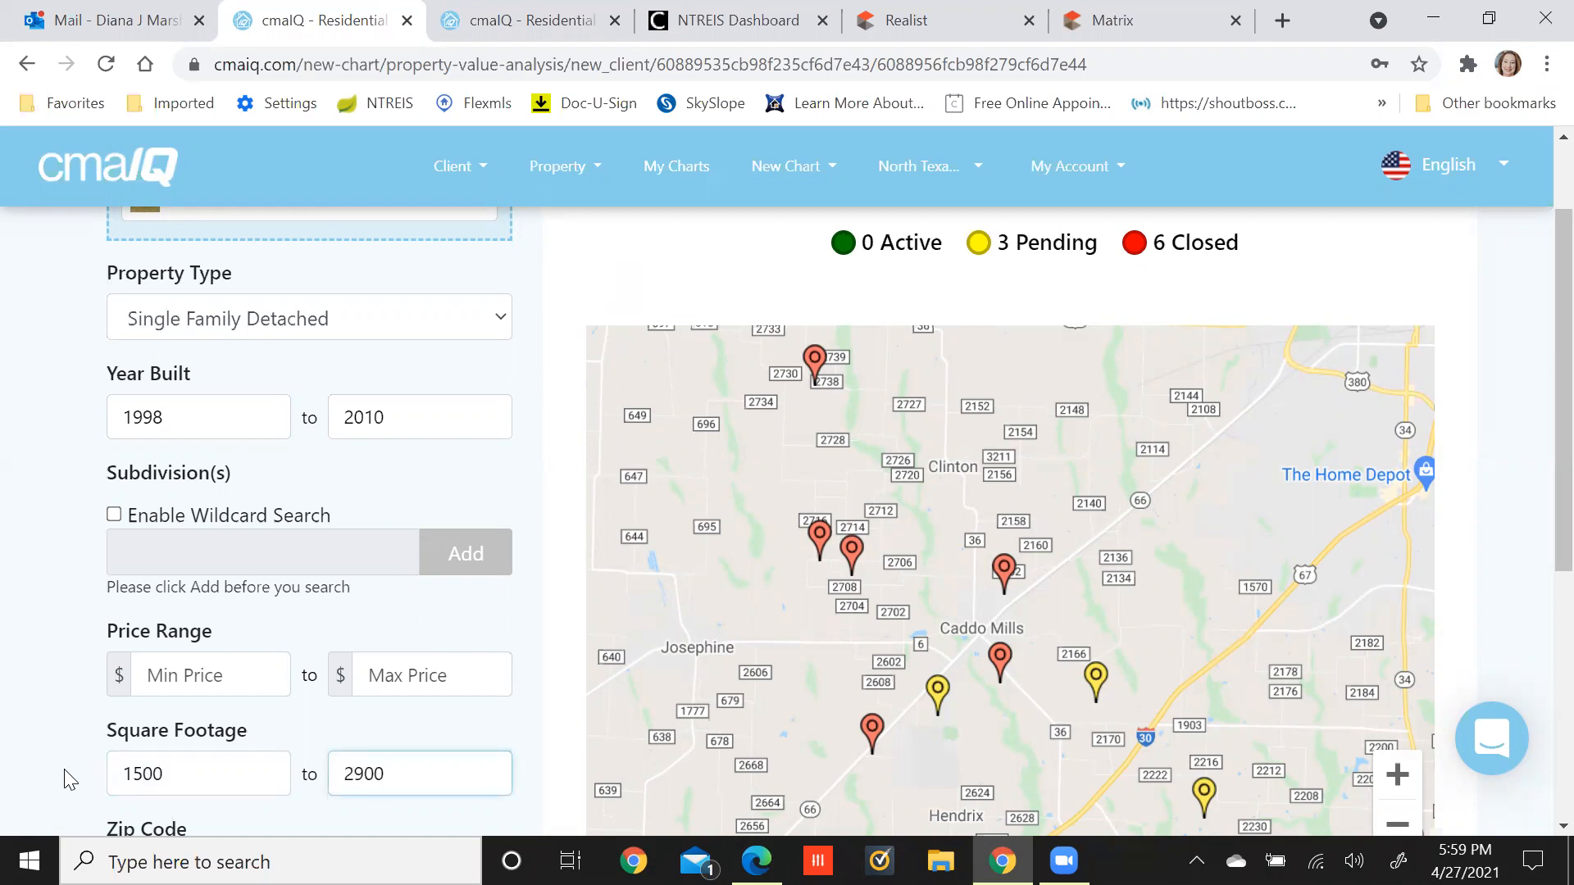
click(552, 649)
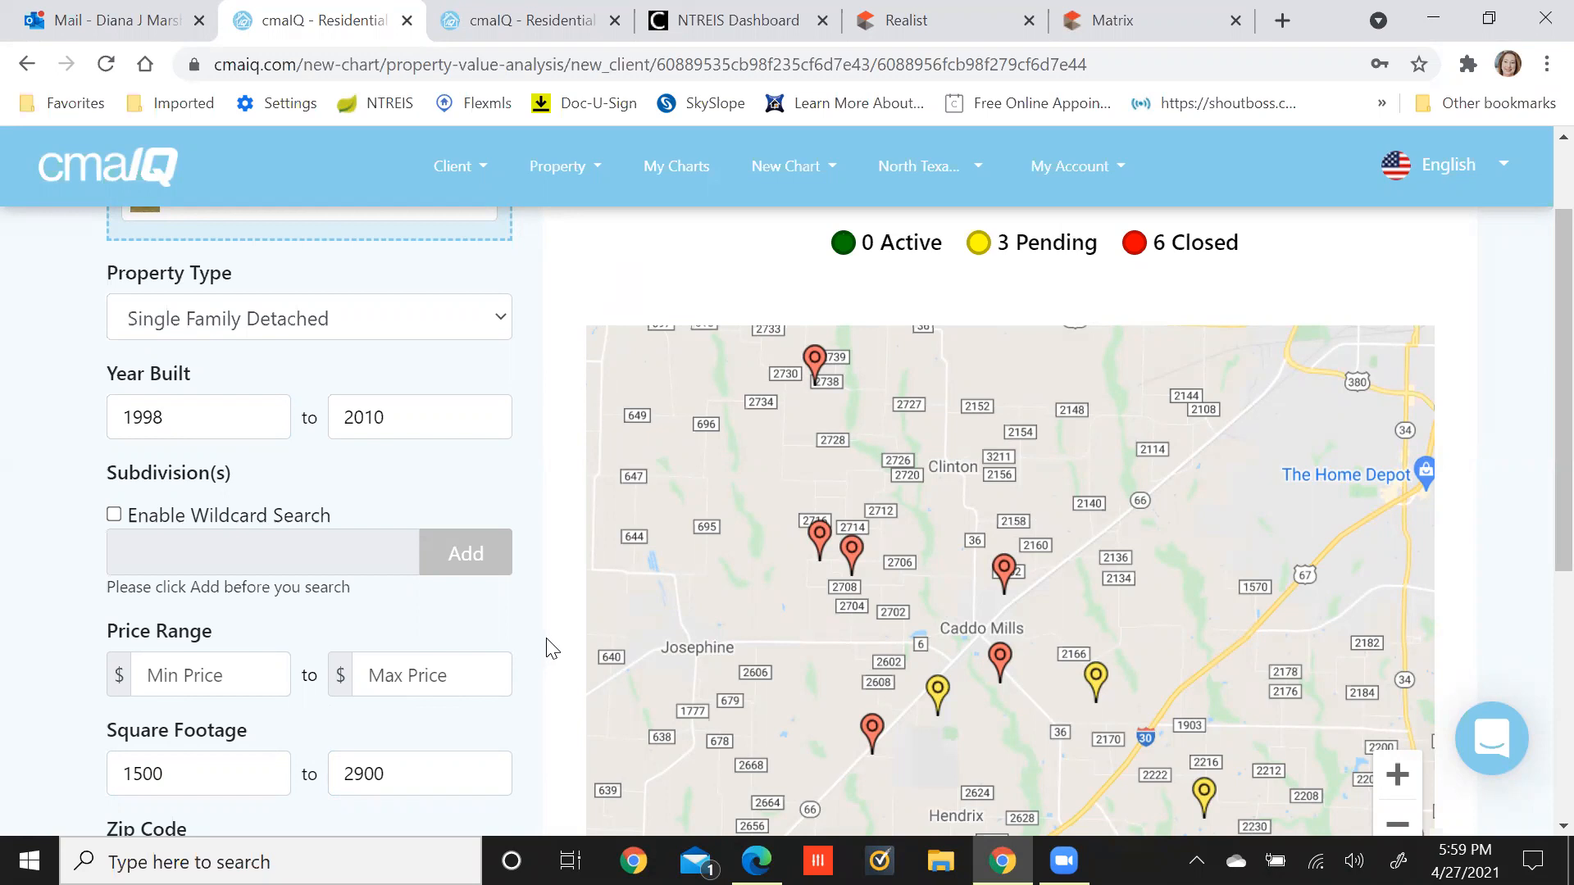
scroll(549, 652, down, 5)
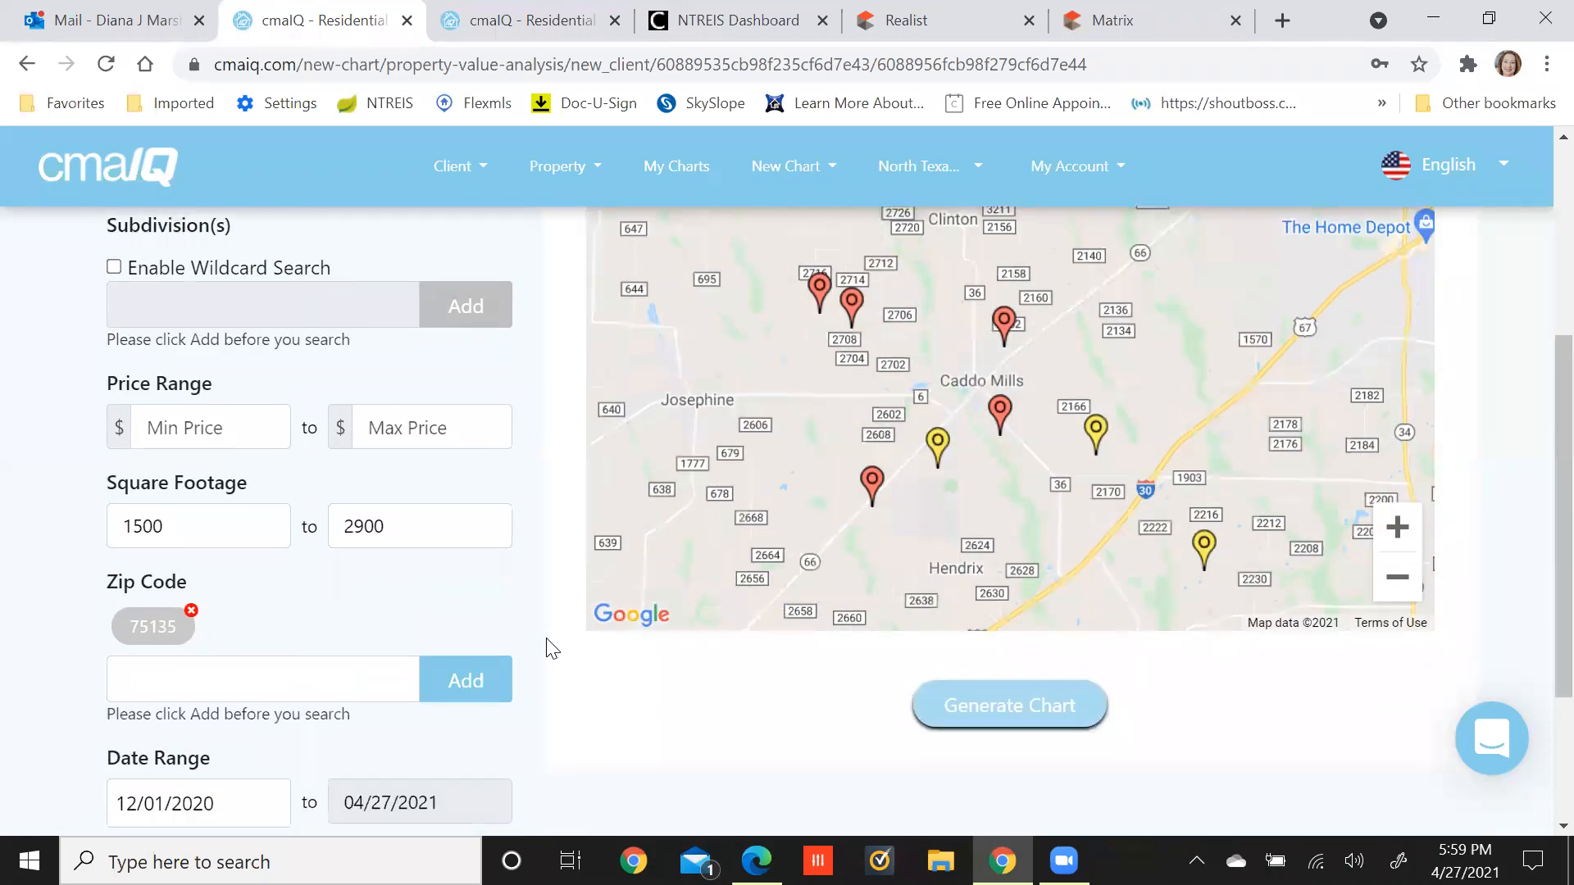
Rerun the search and review the map's 1 active, 6 pending and 7 closed comps.
click(317, 751)
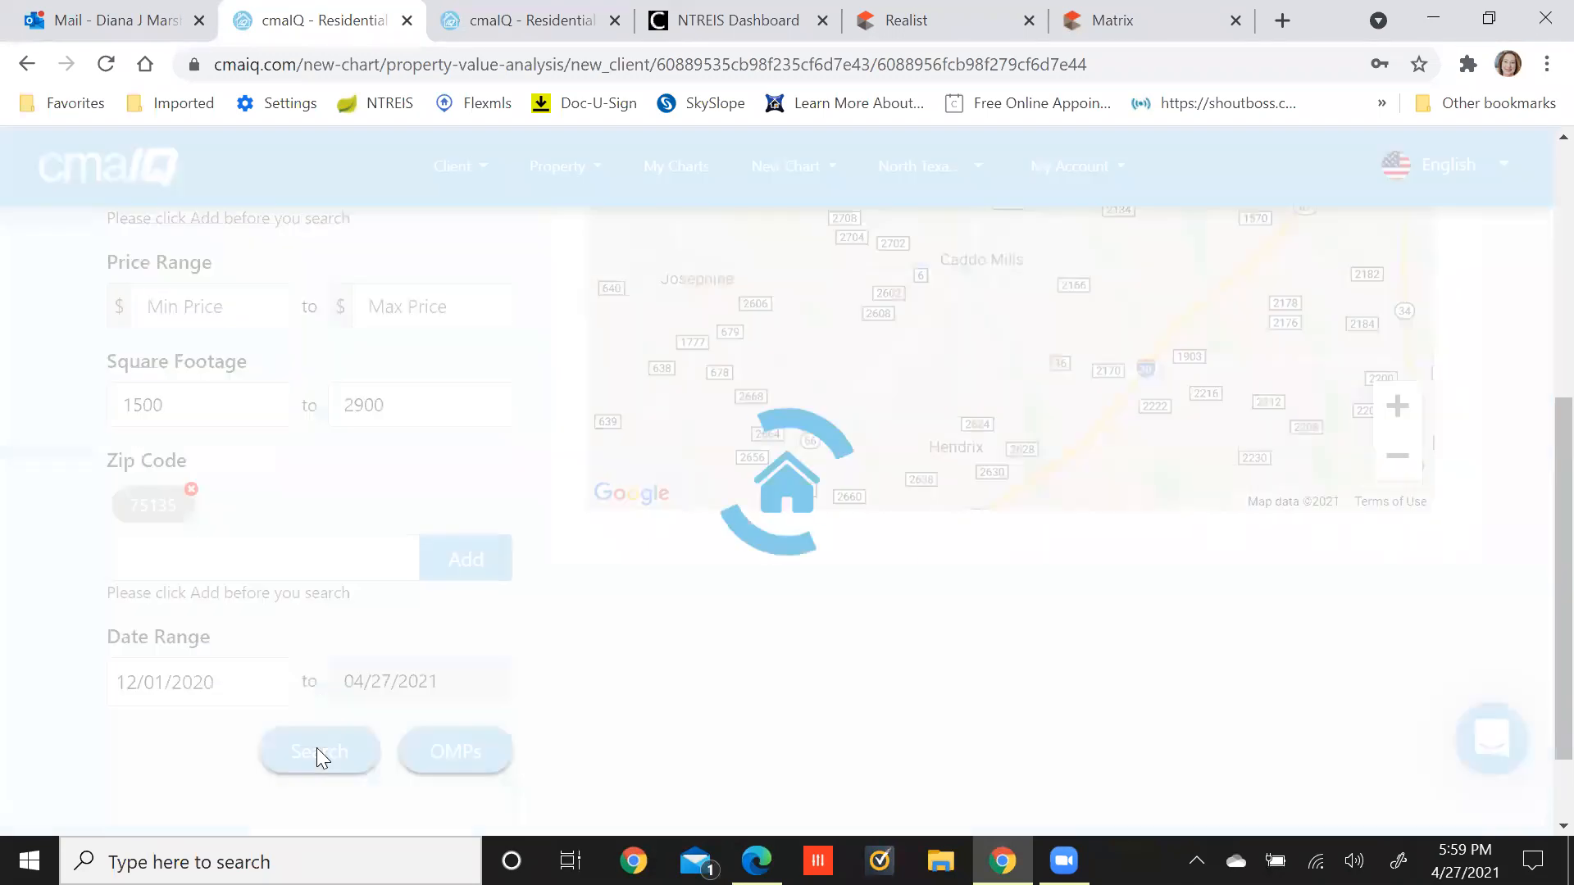
scroll(531, 705, up, 3)
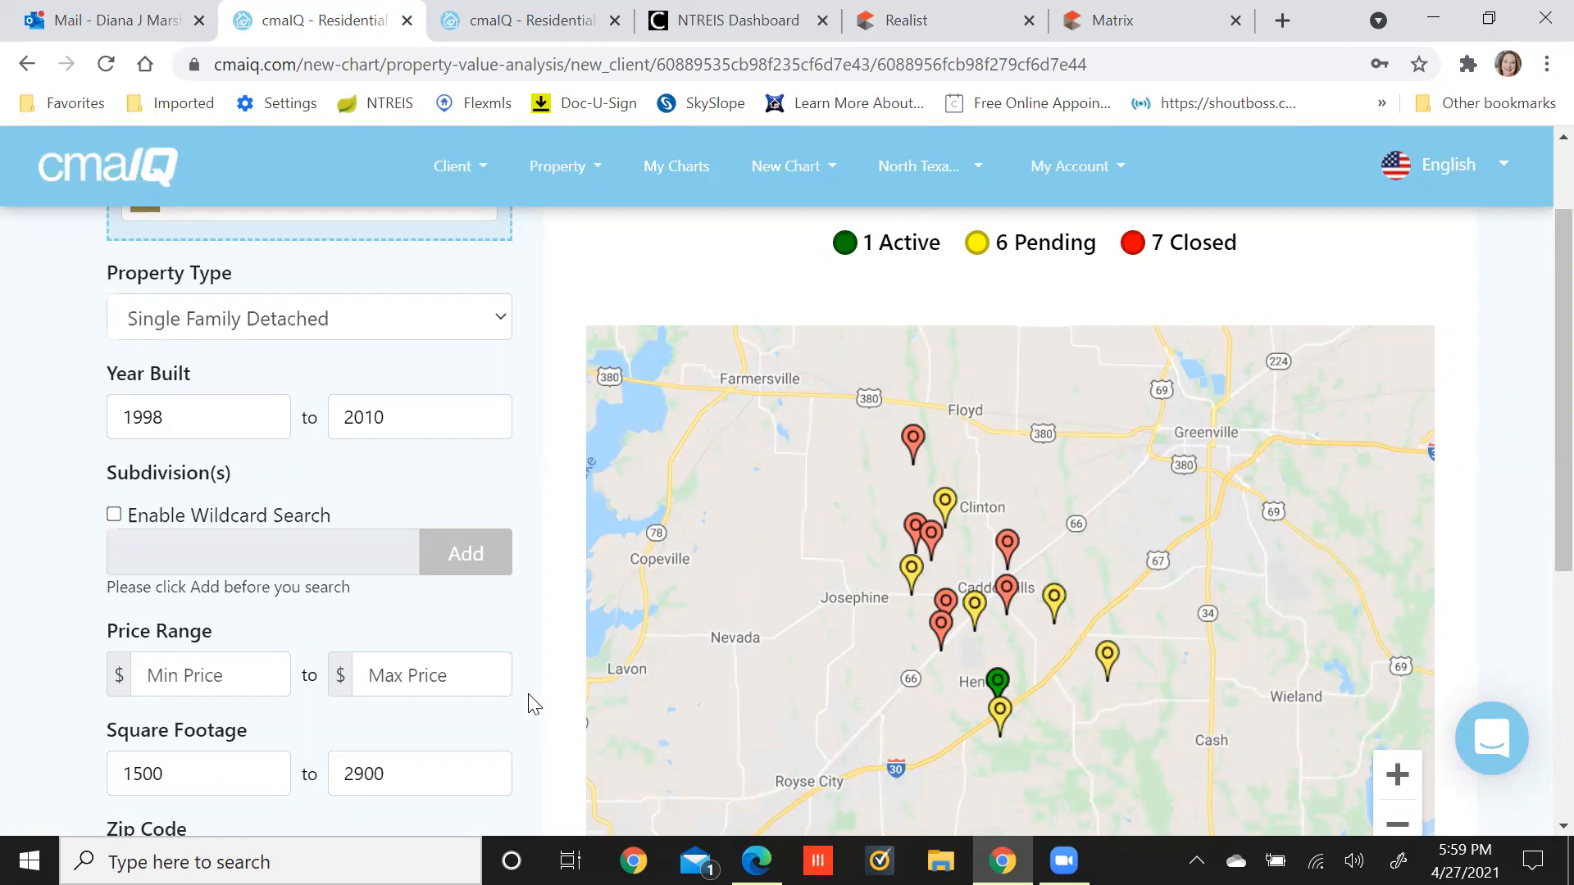
scroll(533, 705, down, 5)
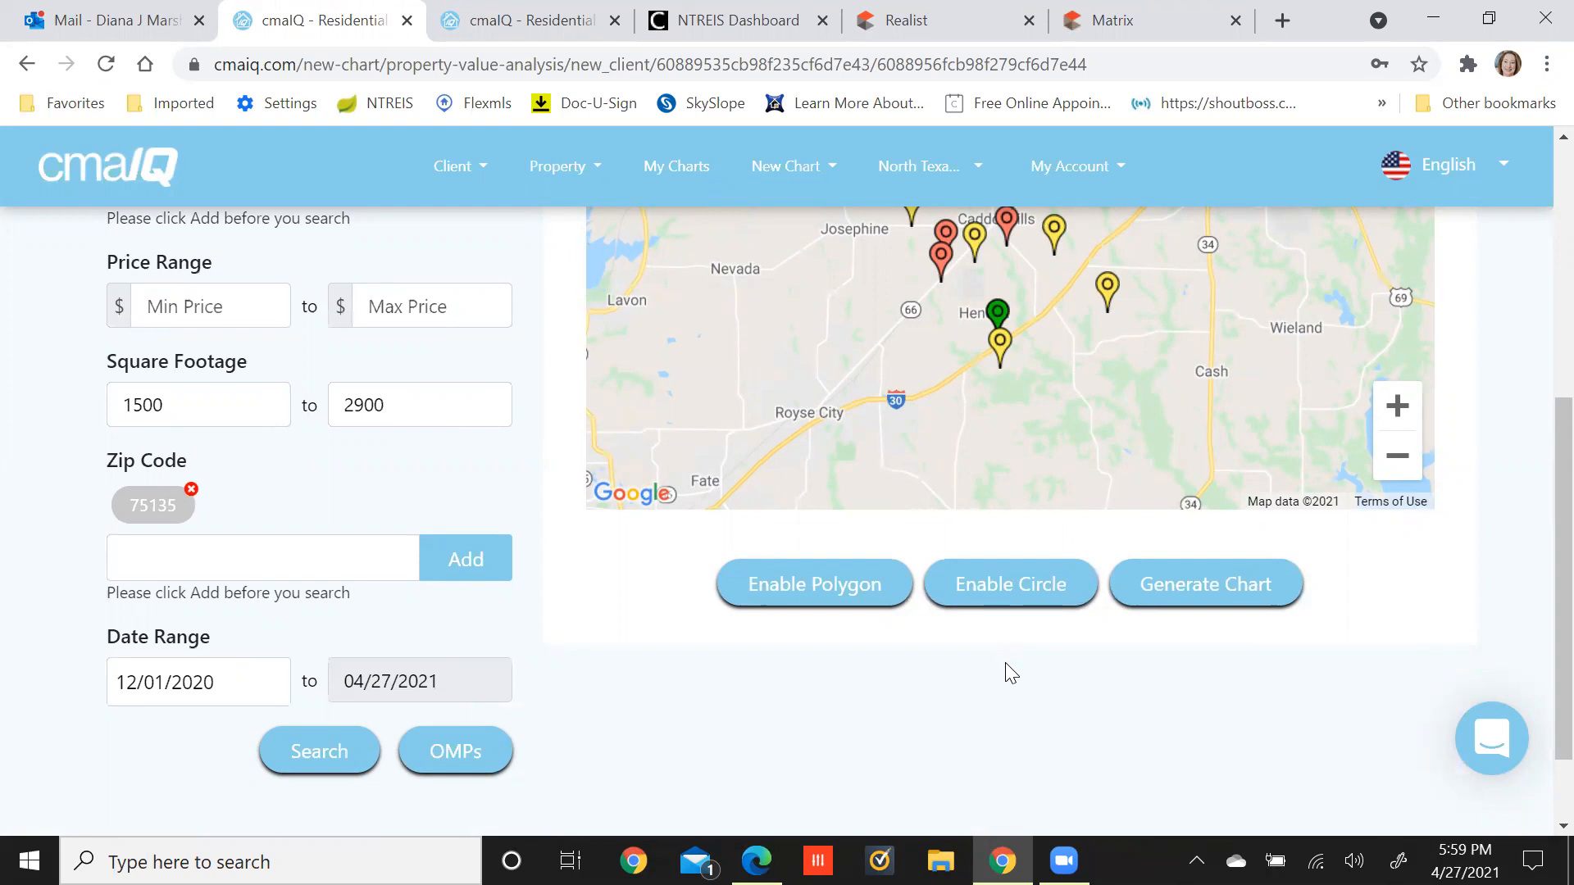
scroll(1035, 711, up, 1)
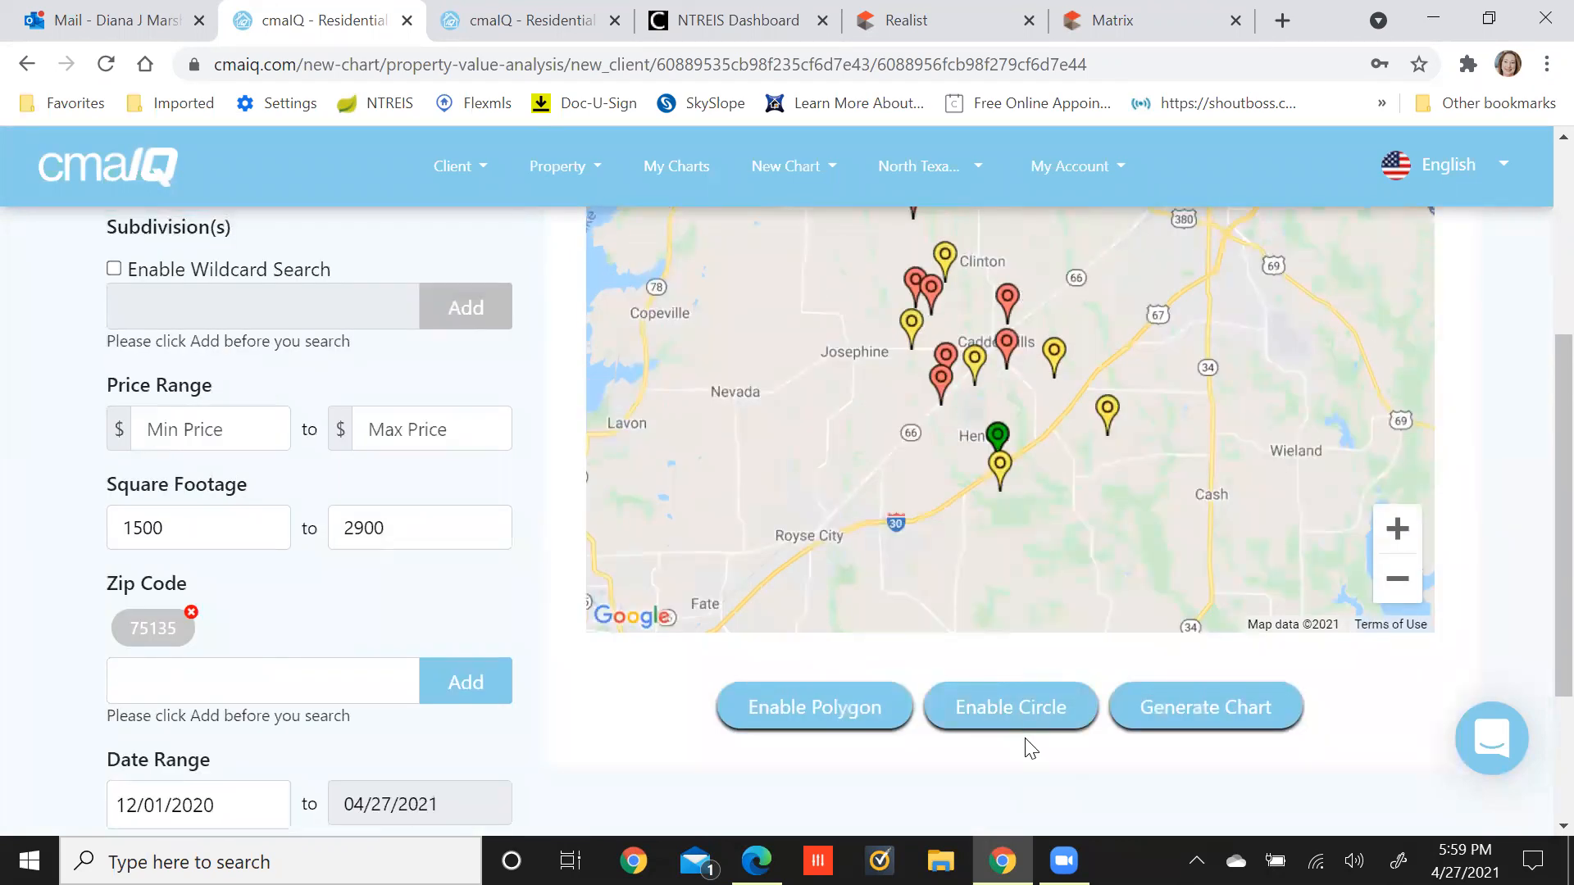
scroll(605, 762, up, 1)
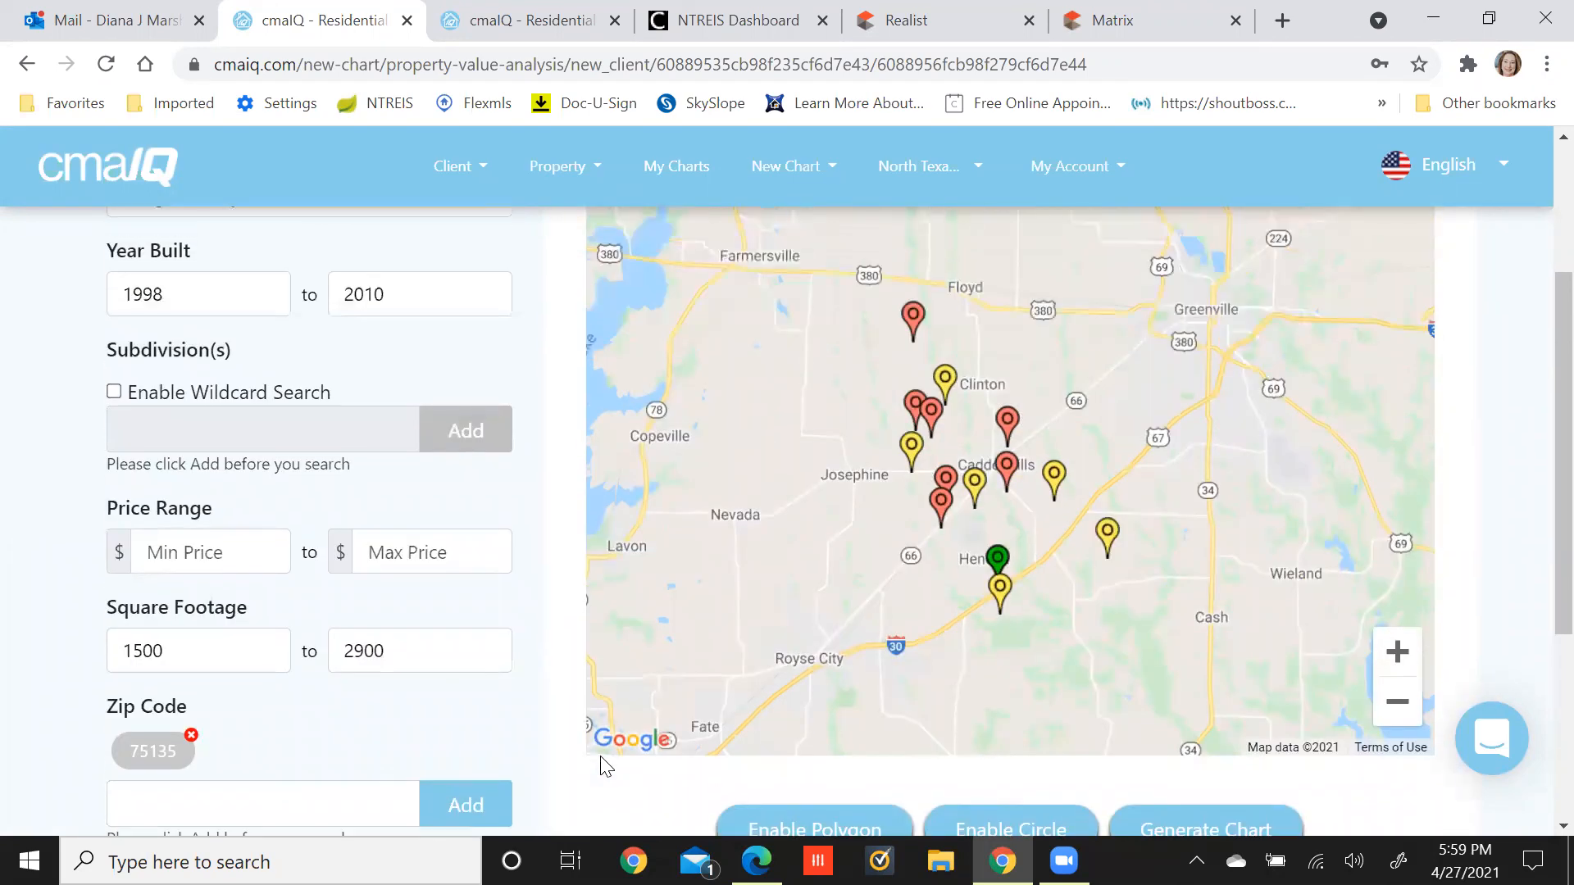
Enable polygon drawing, place a first corner near Farmersville, then remove the polygon.
scroll(605, 766, down, 1)
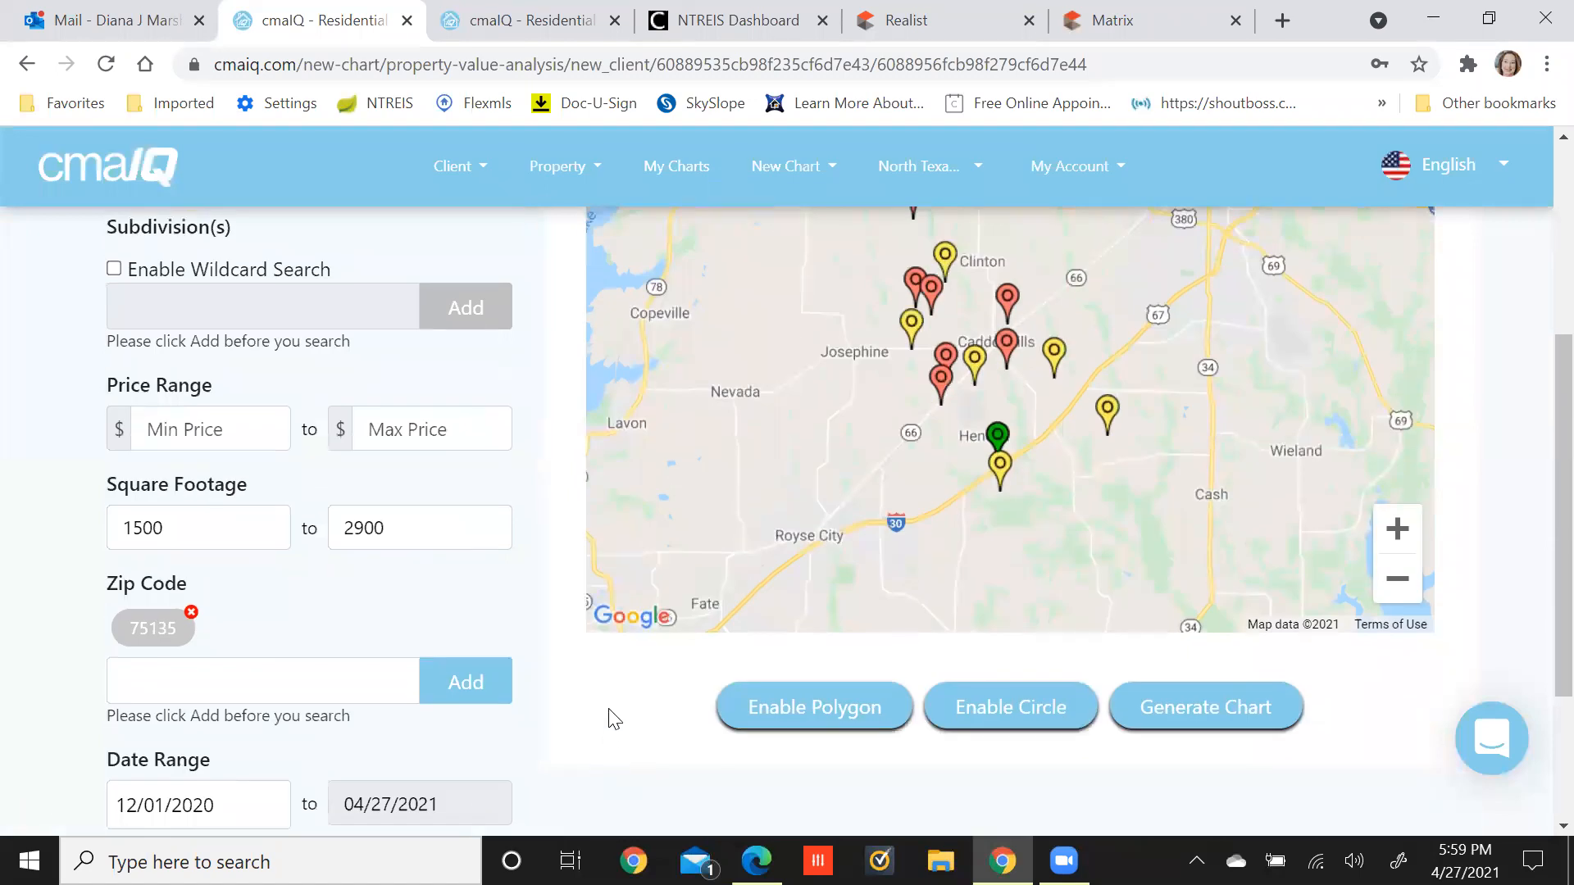
click(805, 705)
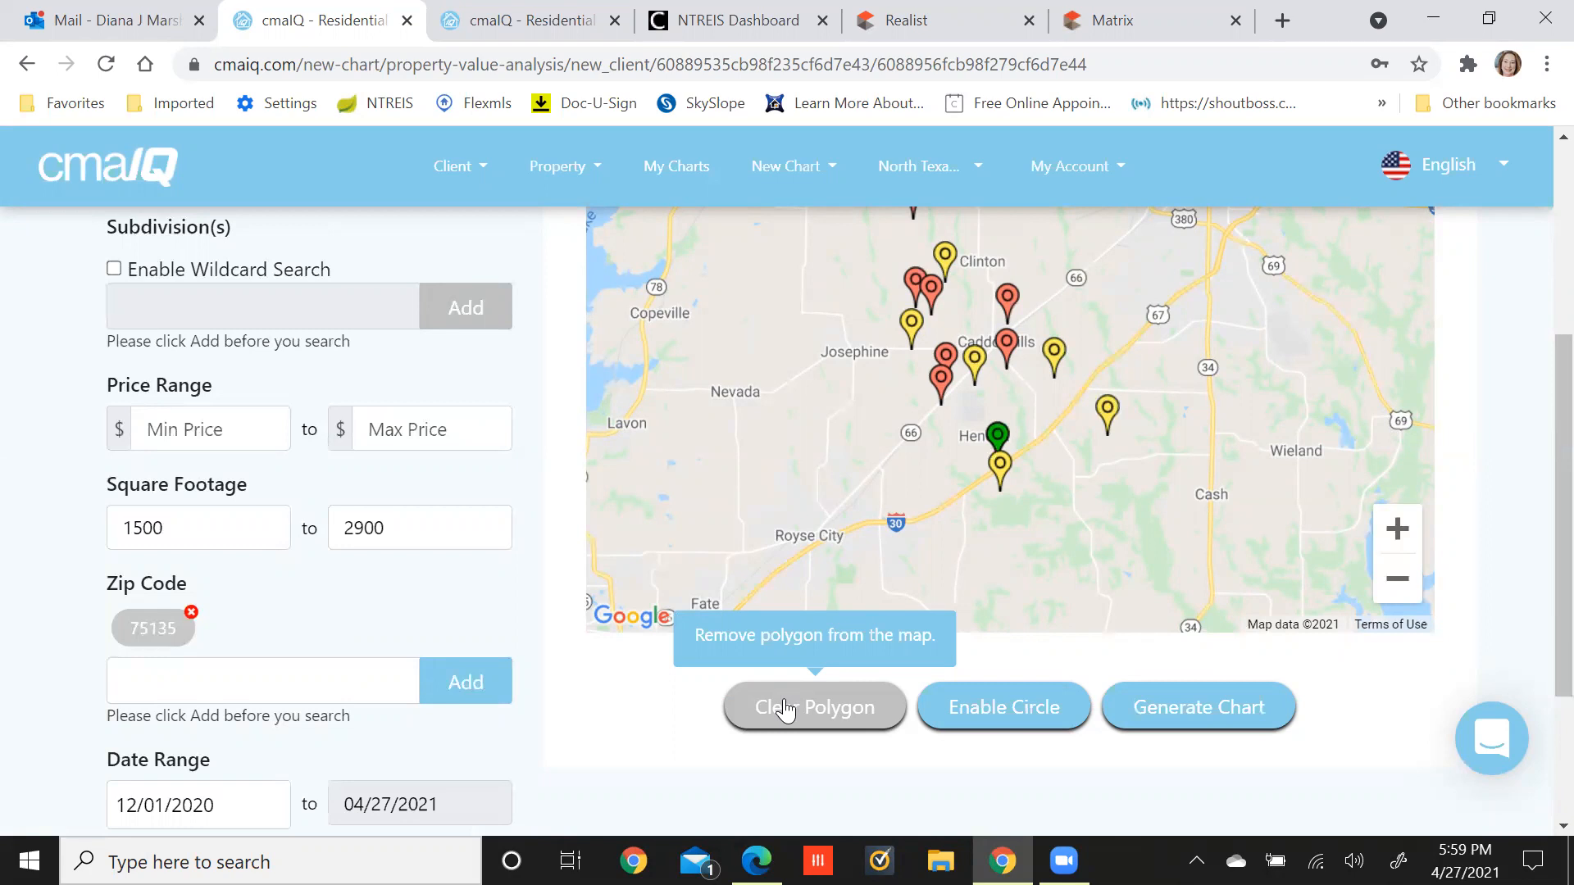
scroll(785, 710, up, 1)
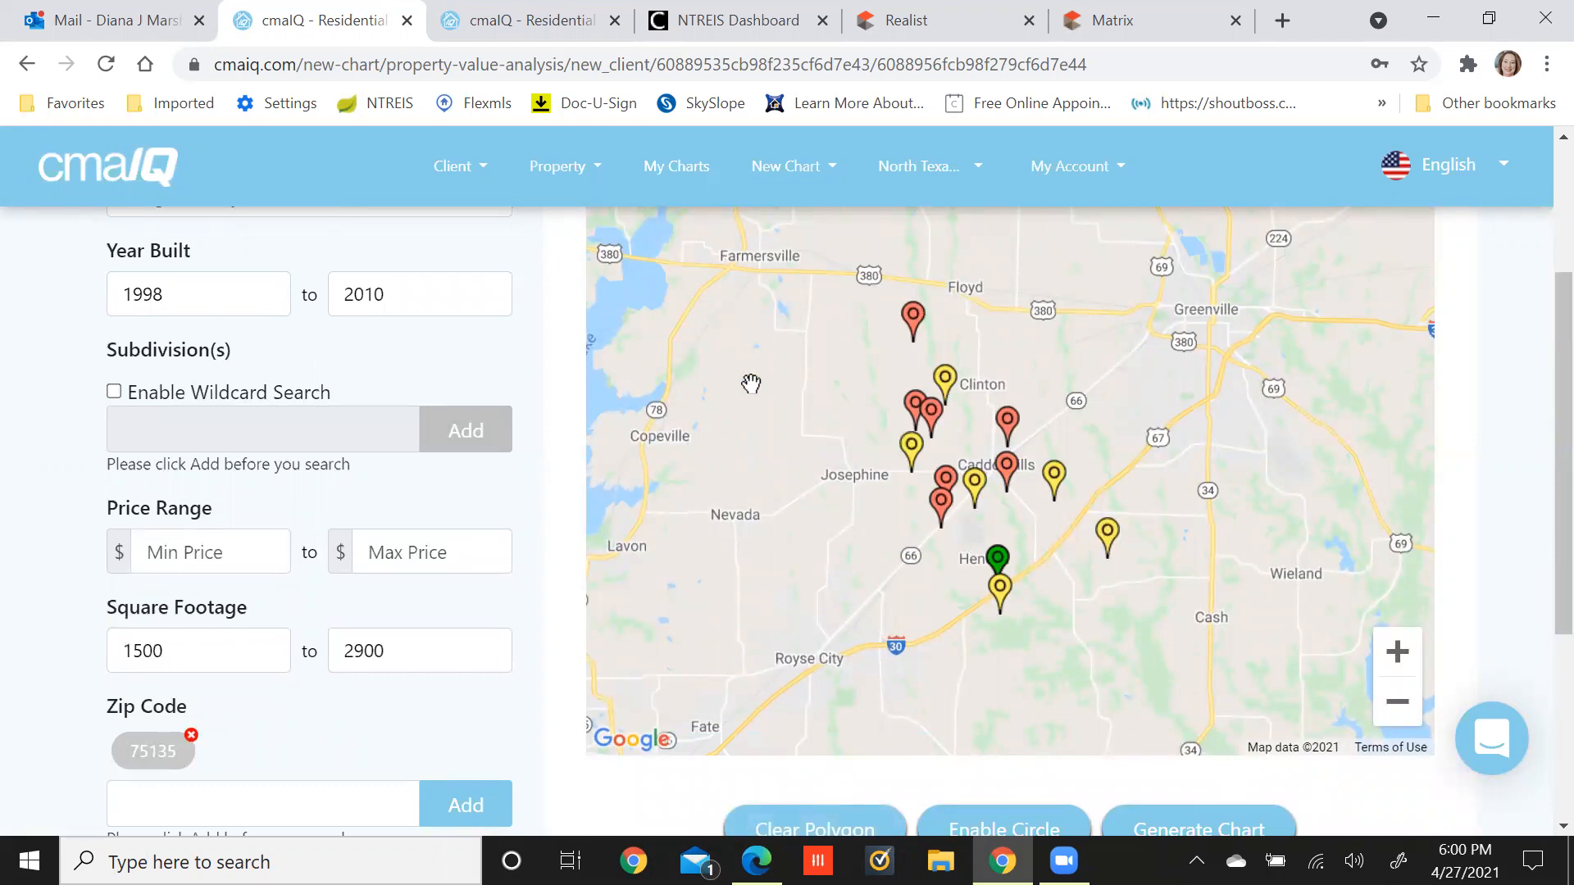
click(732, 265)
scroll(735, 407, down, 1)
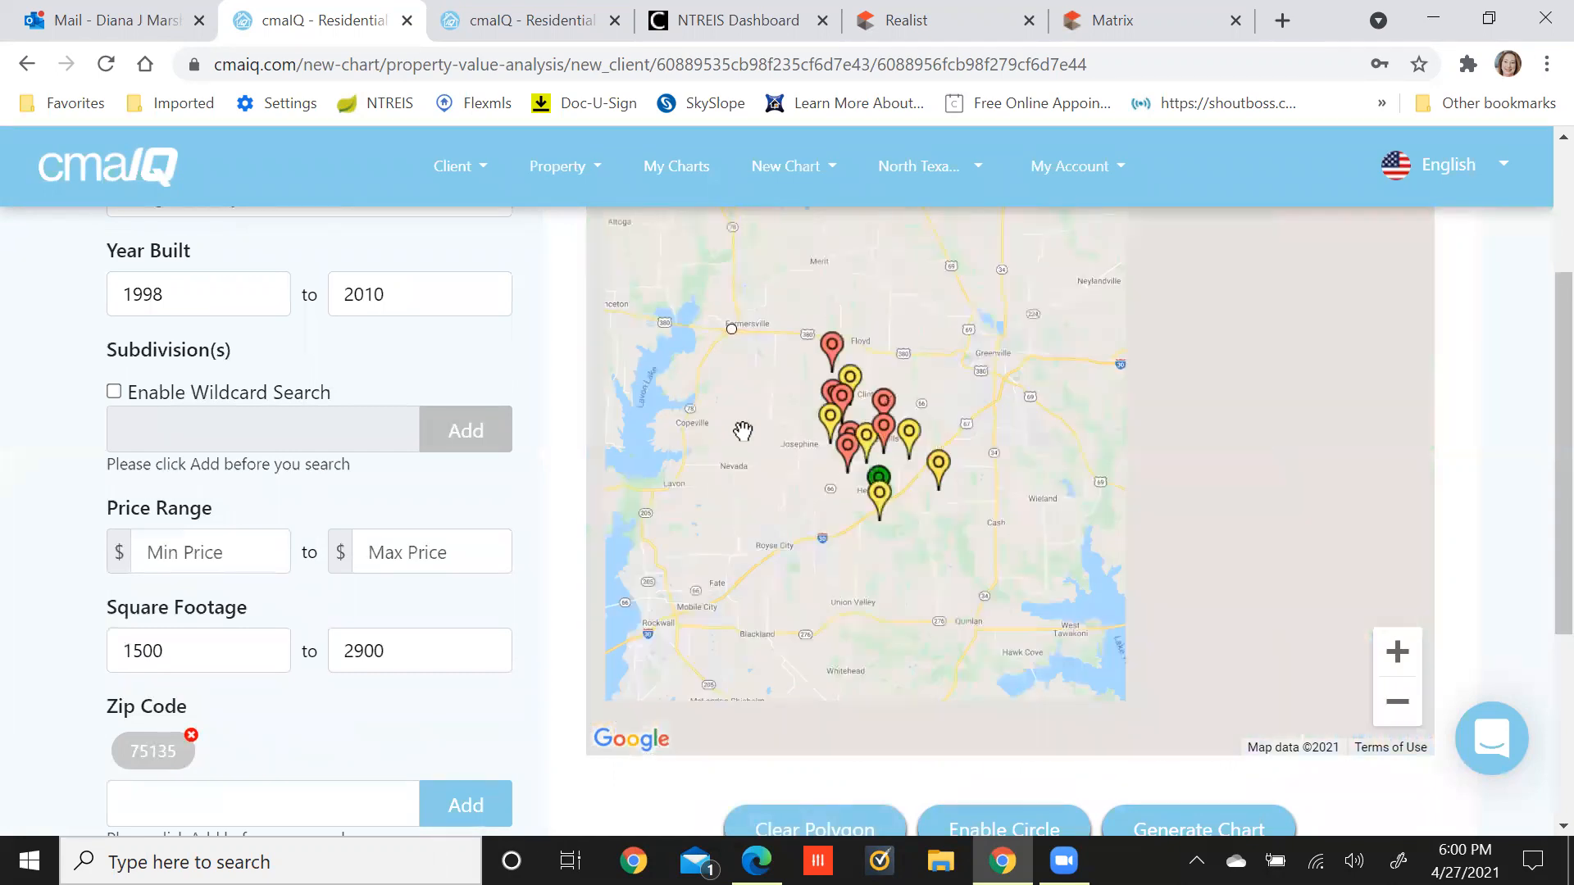
scroll(1484, 482, down, 1)
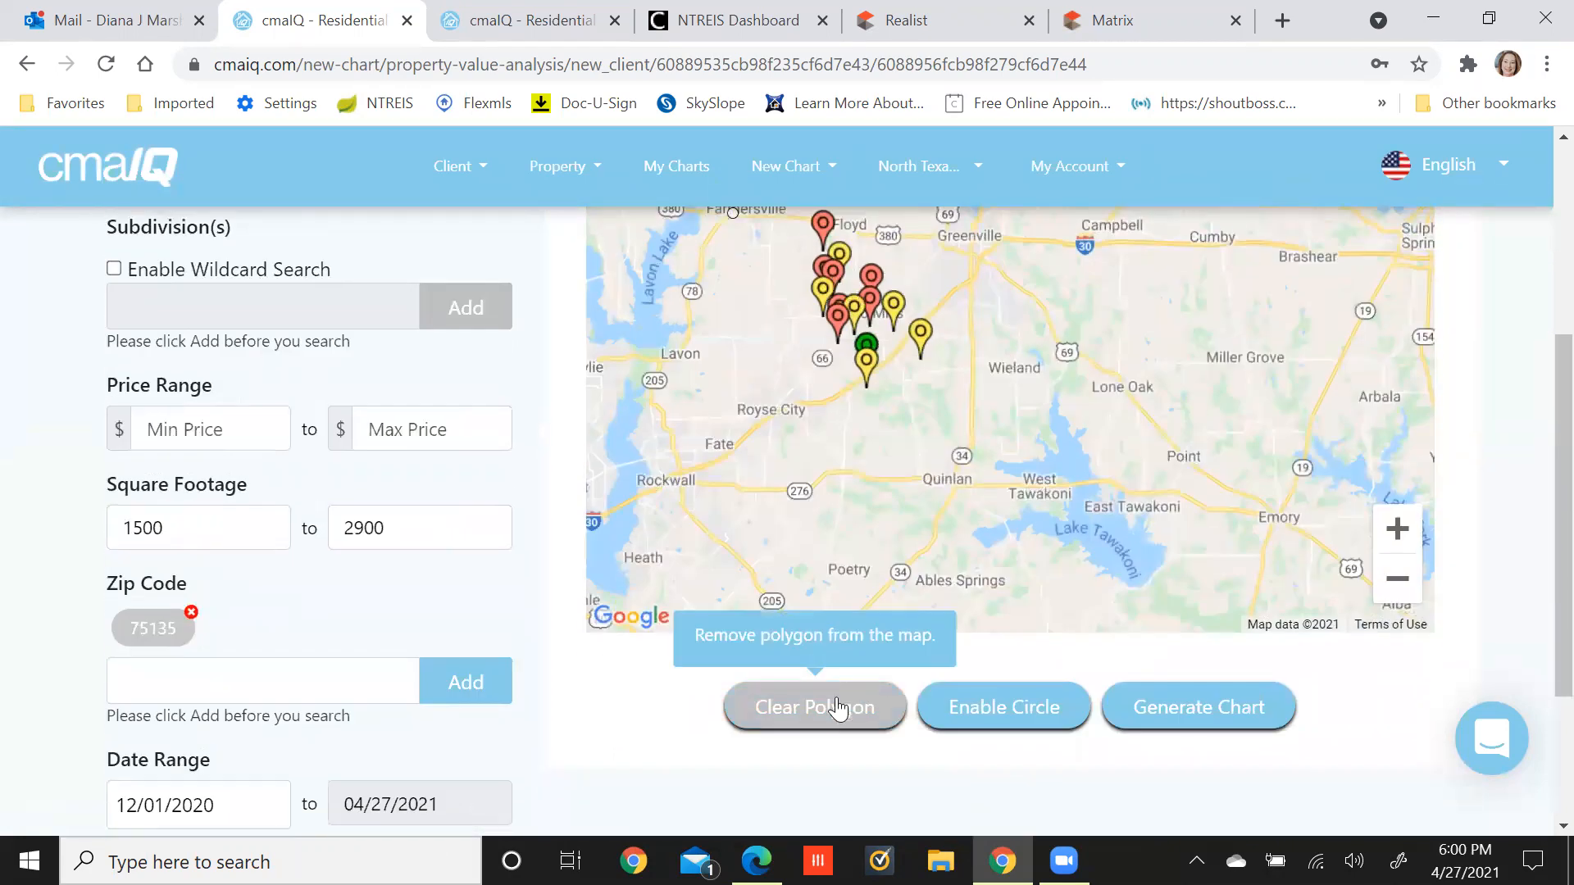
click(896, 703)
scroll(1476, 572, up, 2)
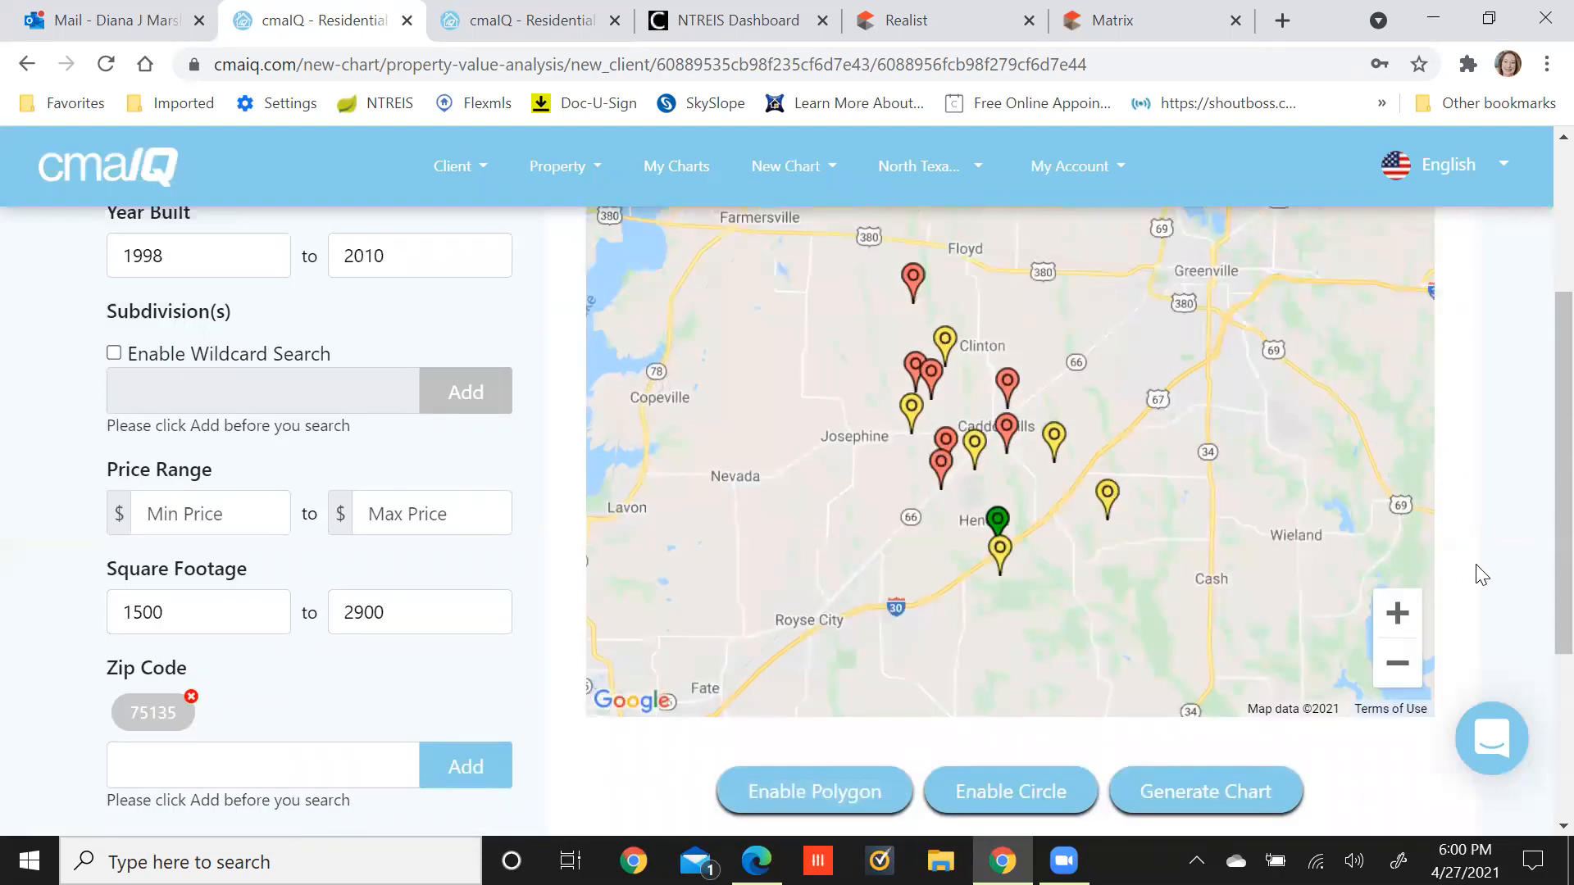
scroll(848, 641, down, 1)
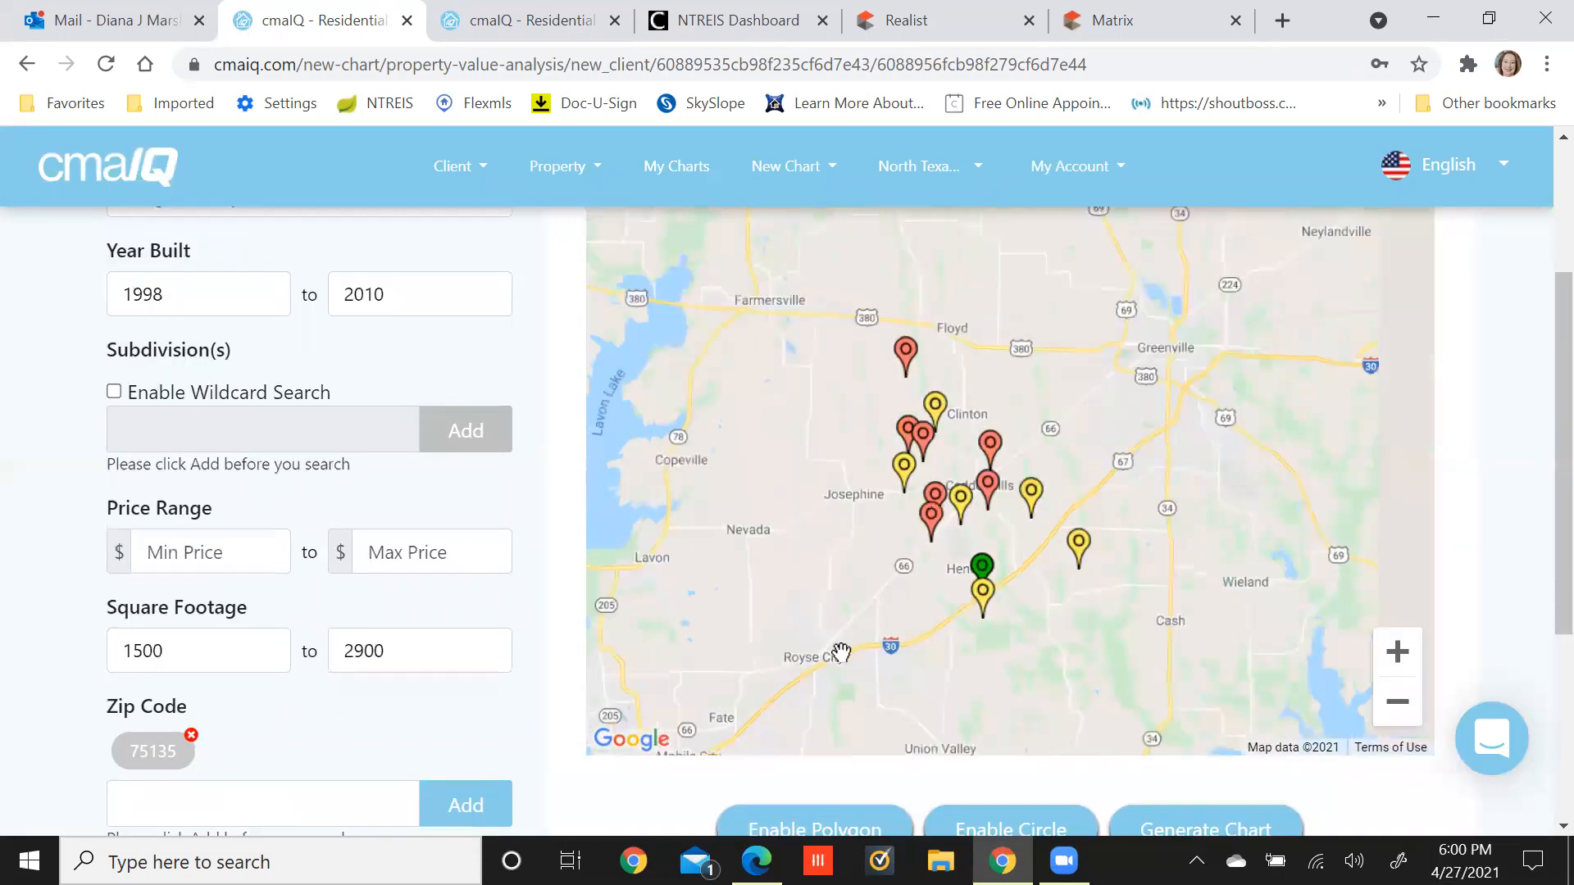
scroll(1499, 512, up, 2)
scroll(1501, 514, down, 2)
scroll(1499, 512, down, 2)
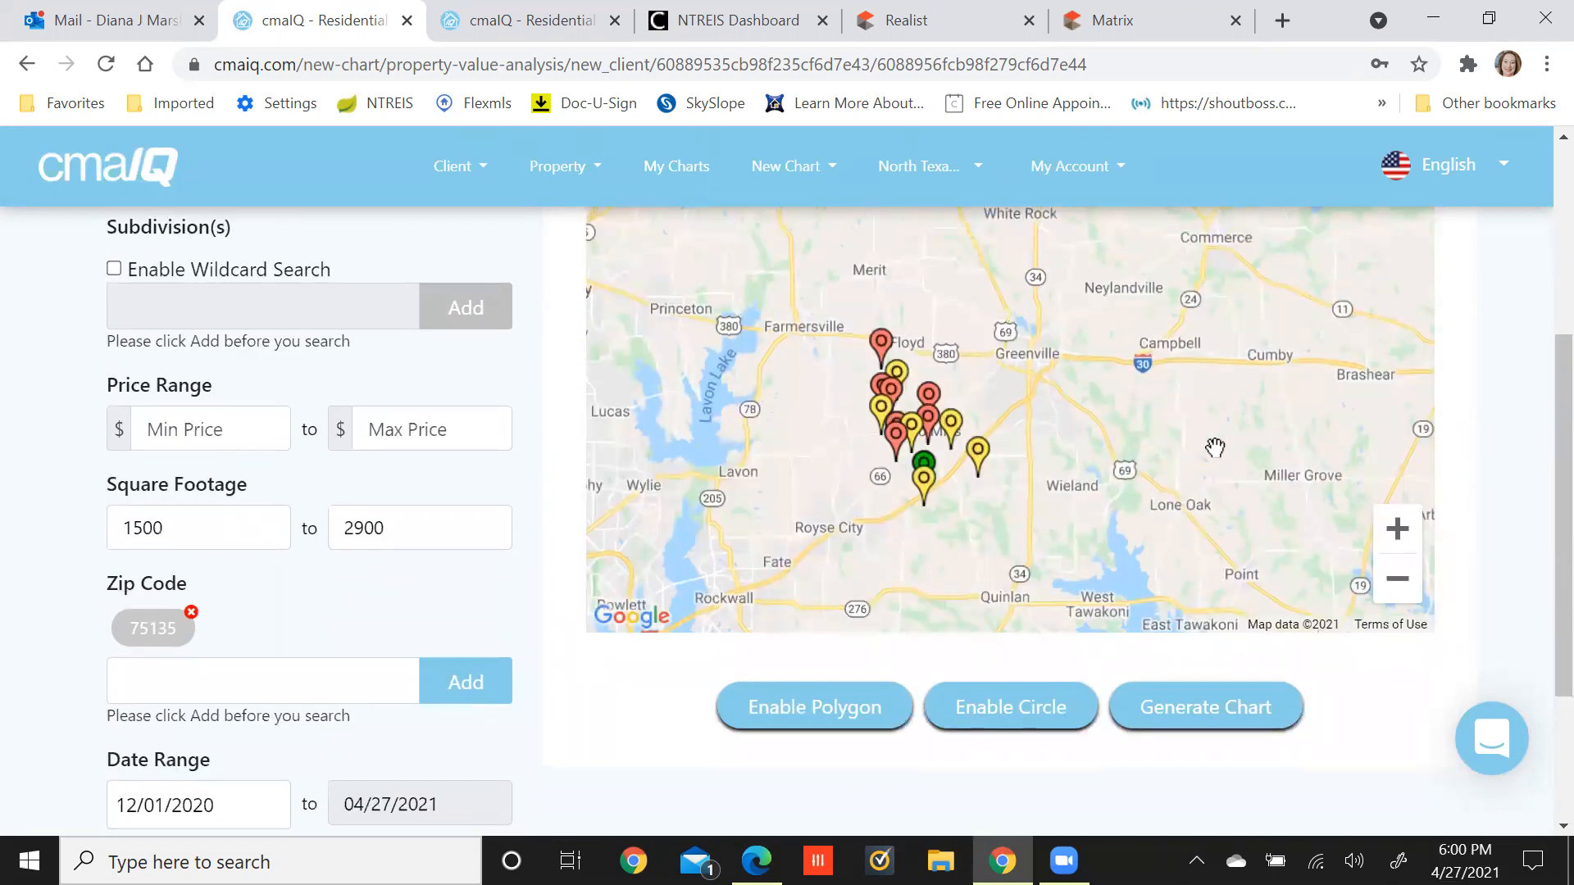
Zoom the map in one level, reset the polygon, and switch polygon drawing back on.
click(814, 712)
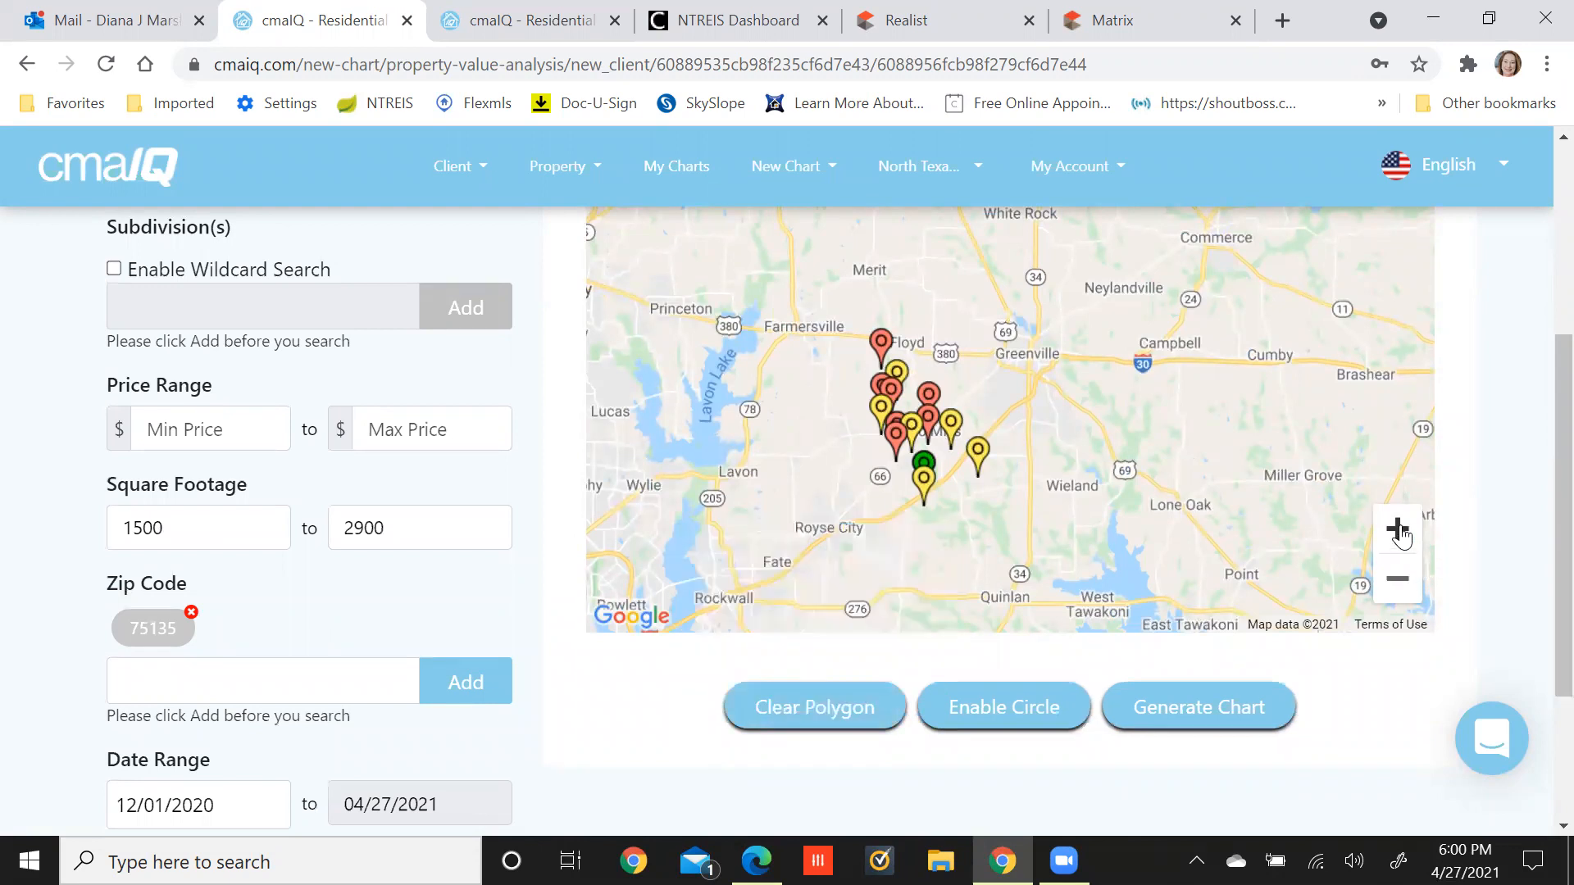
click(1397, 529)
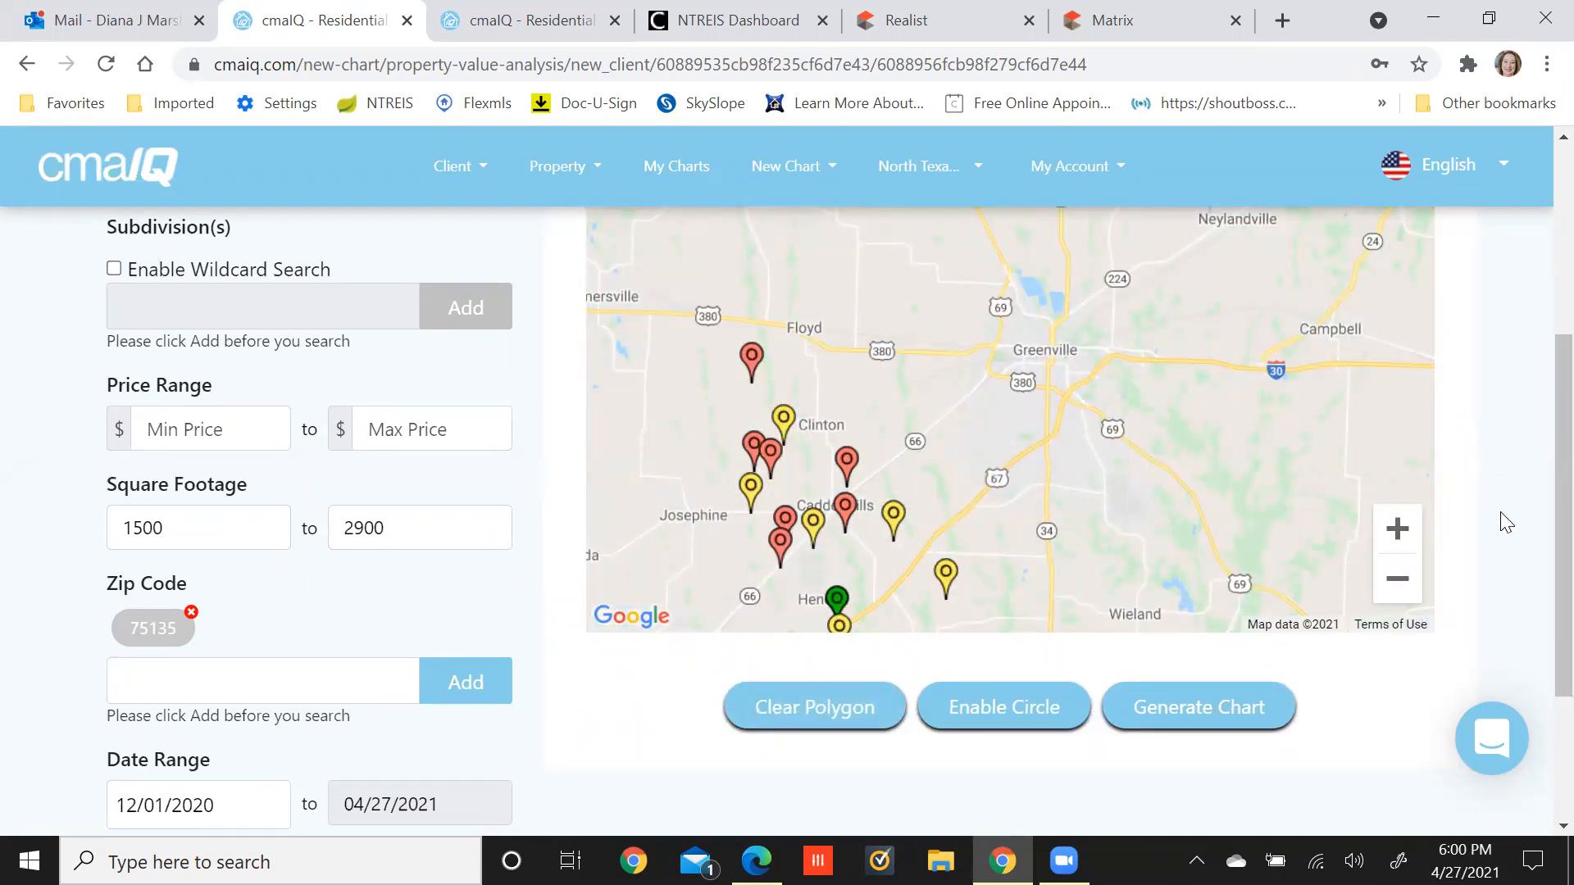
scroll(1506, 521, down, 1)
scroll(1506, 521, up, 1)
click(813, 710)
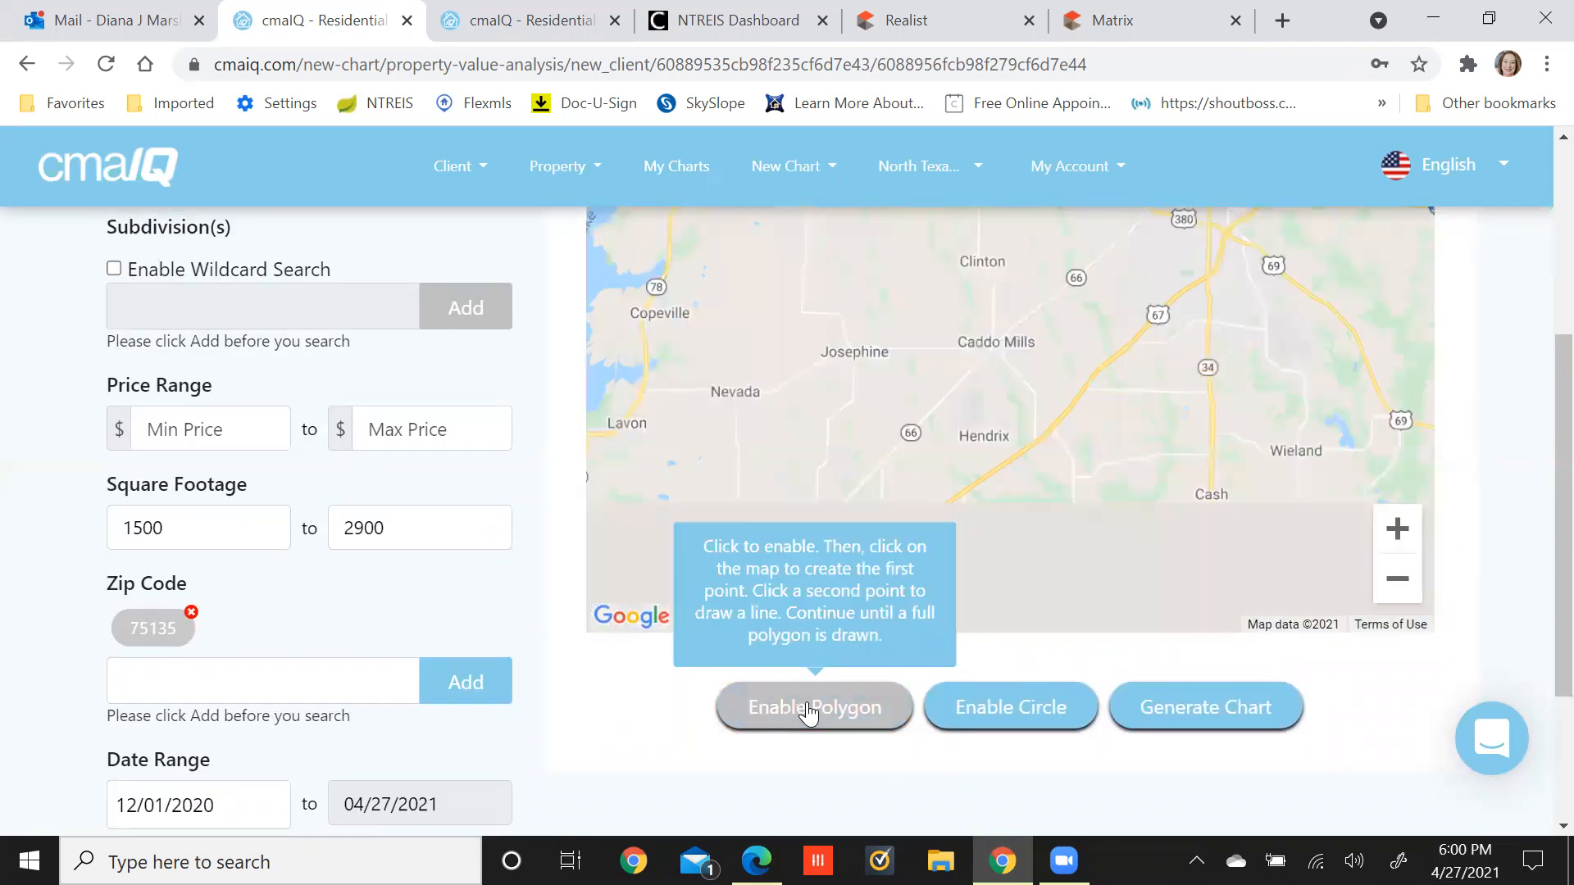
scroll(1496, 585, up, 1)
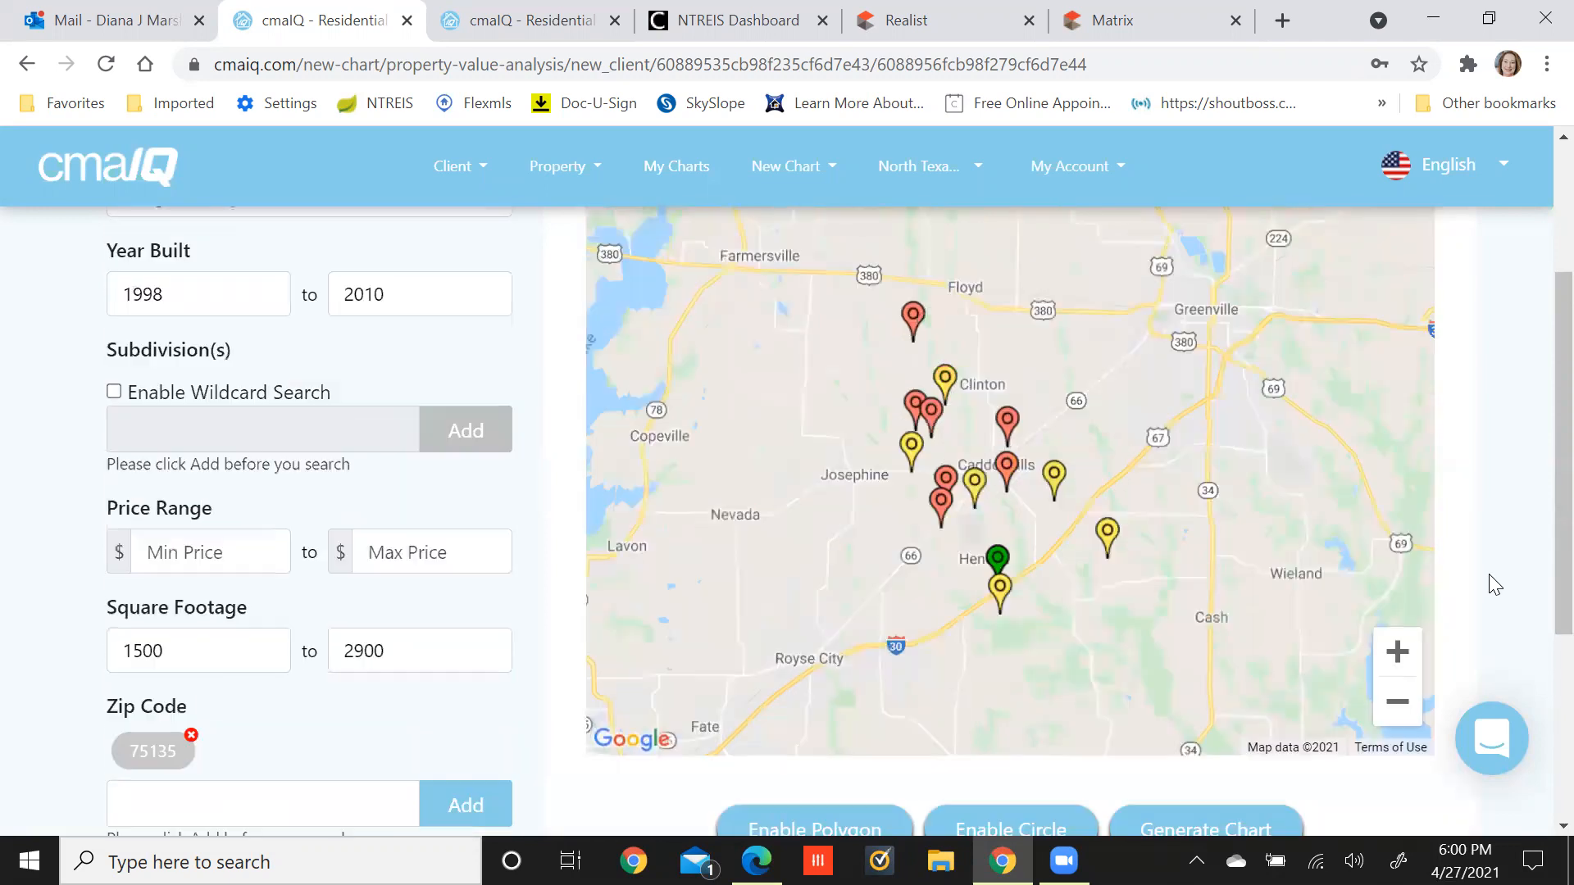
scroll(1496, 585, down, 1)
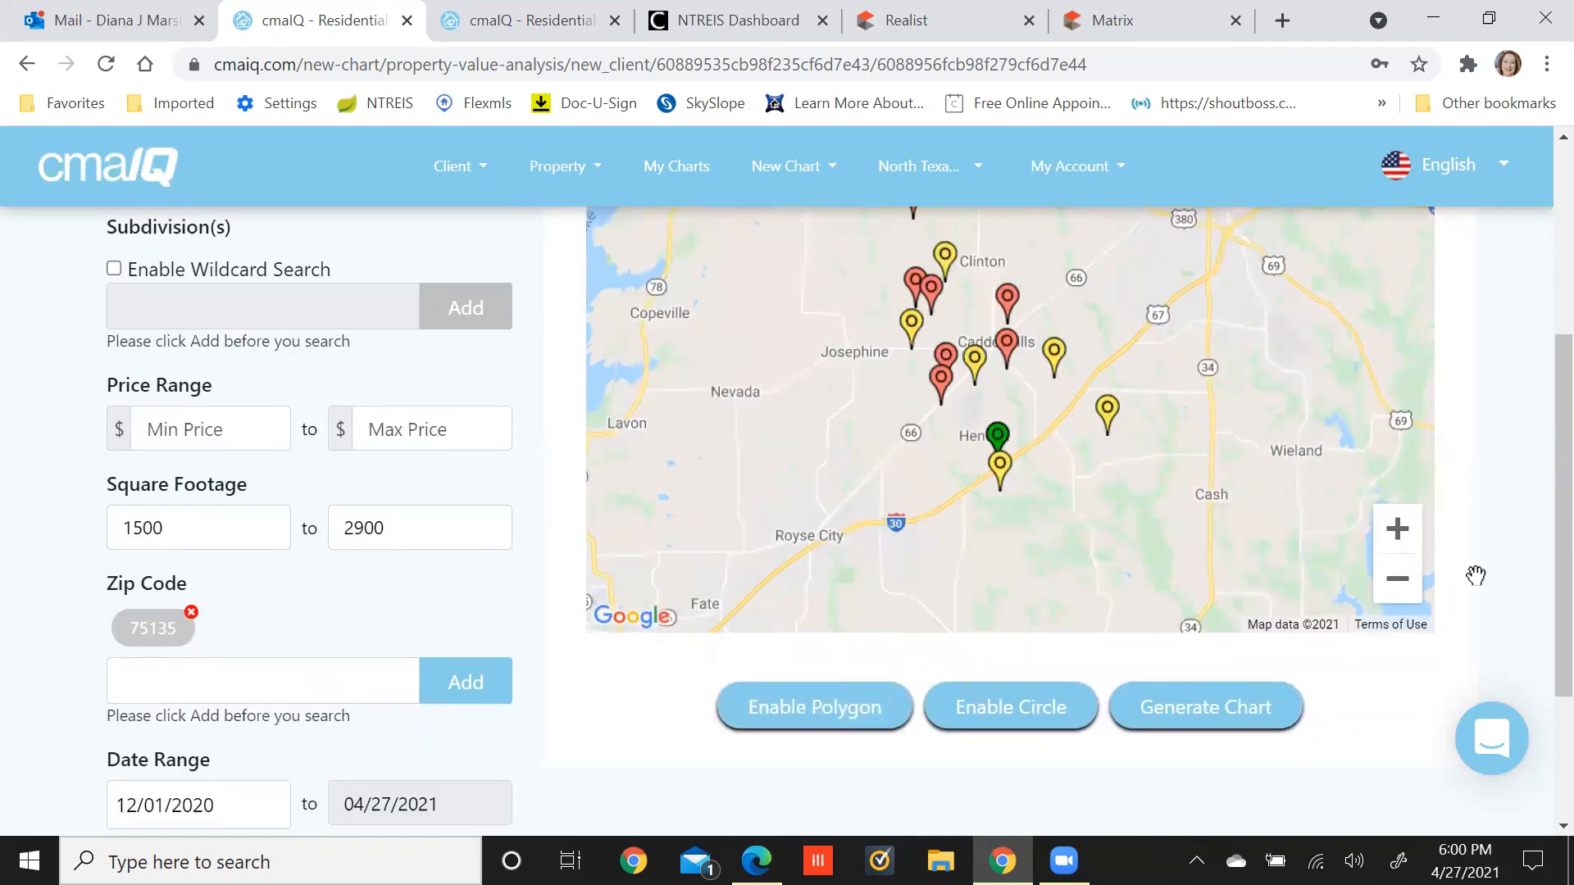
click(808, 706)
scroll(1476, 527, up, 1)
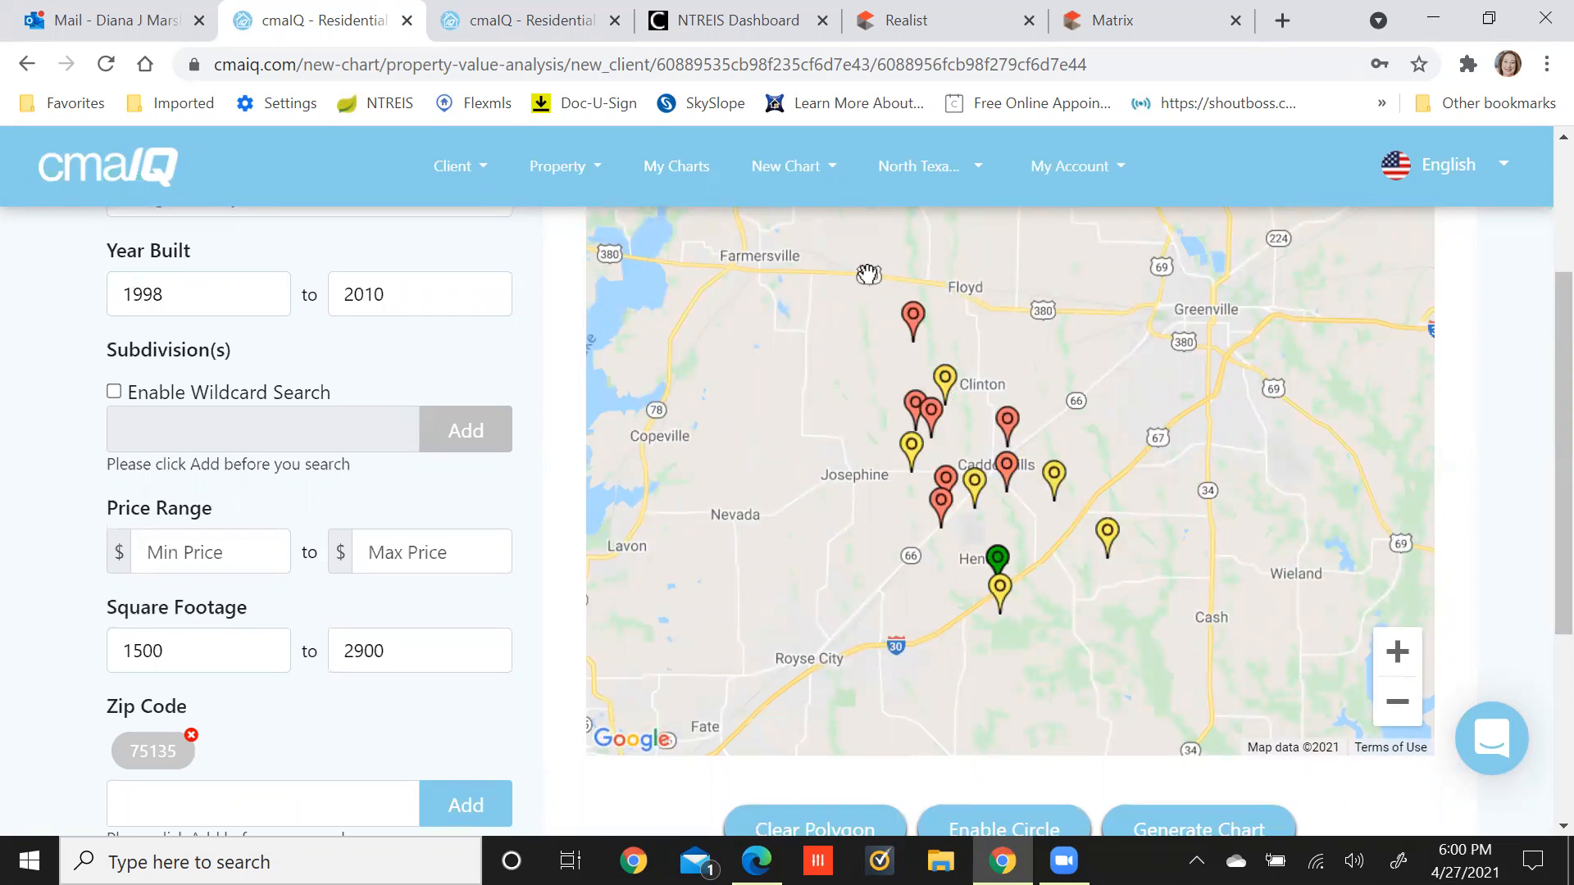
Close the polygon through Royse City, the bottom-right corner, near Greenville and the top edge.
click(864, 662)
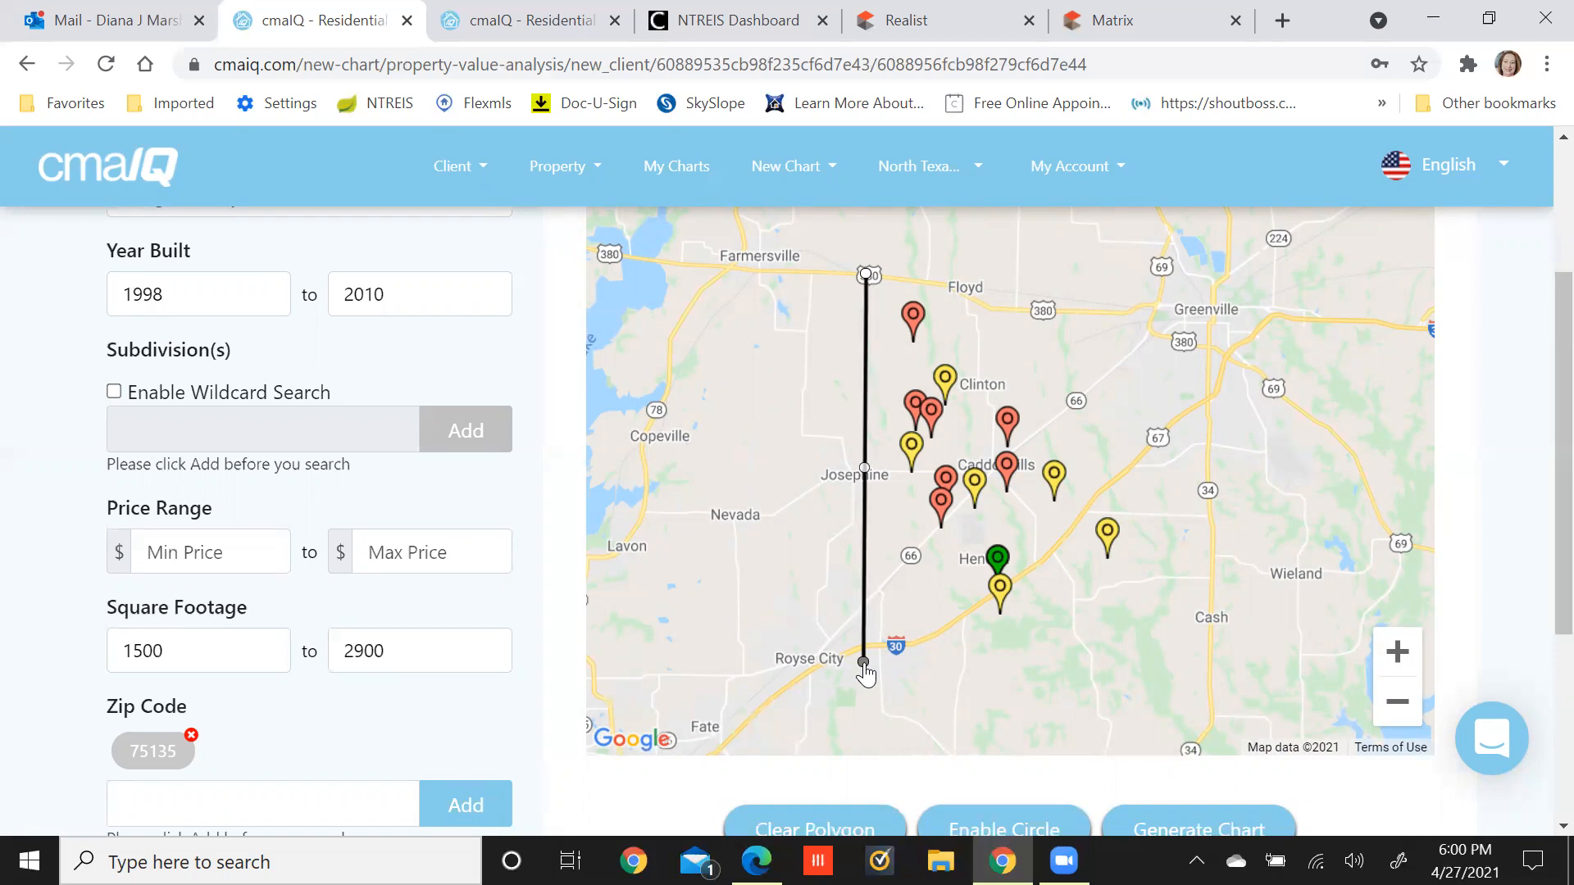
click(1165, 651)
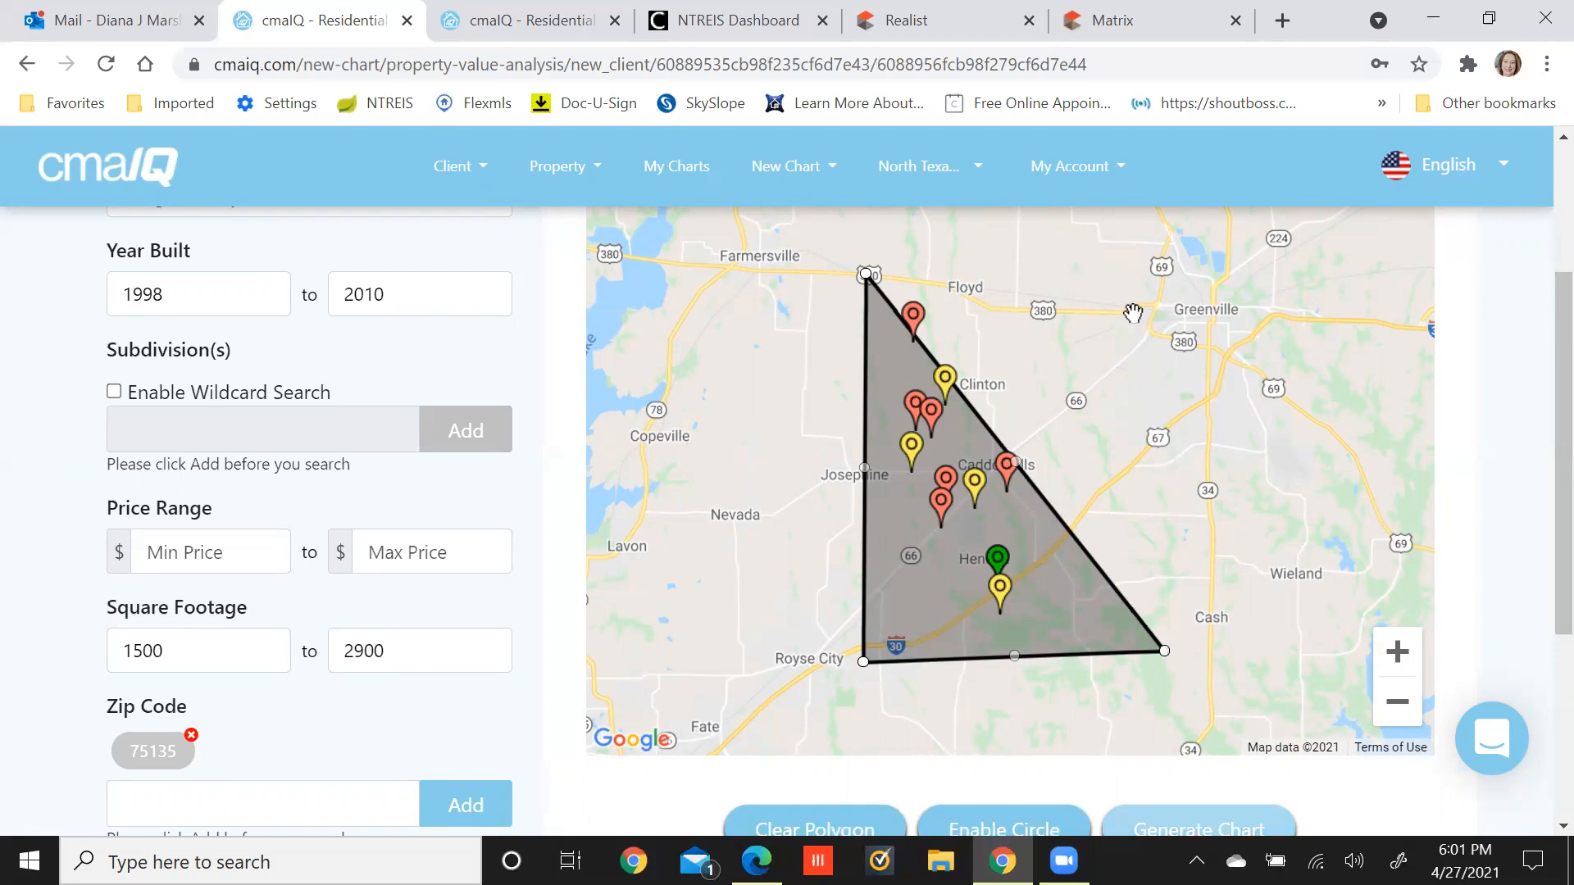
click(1157, 439)
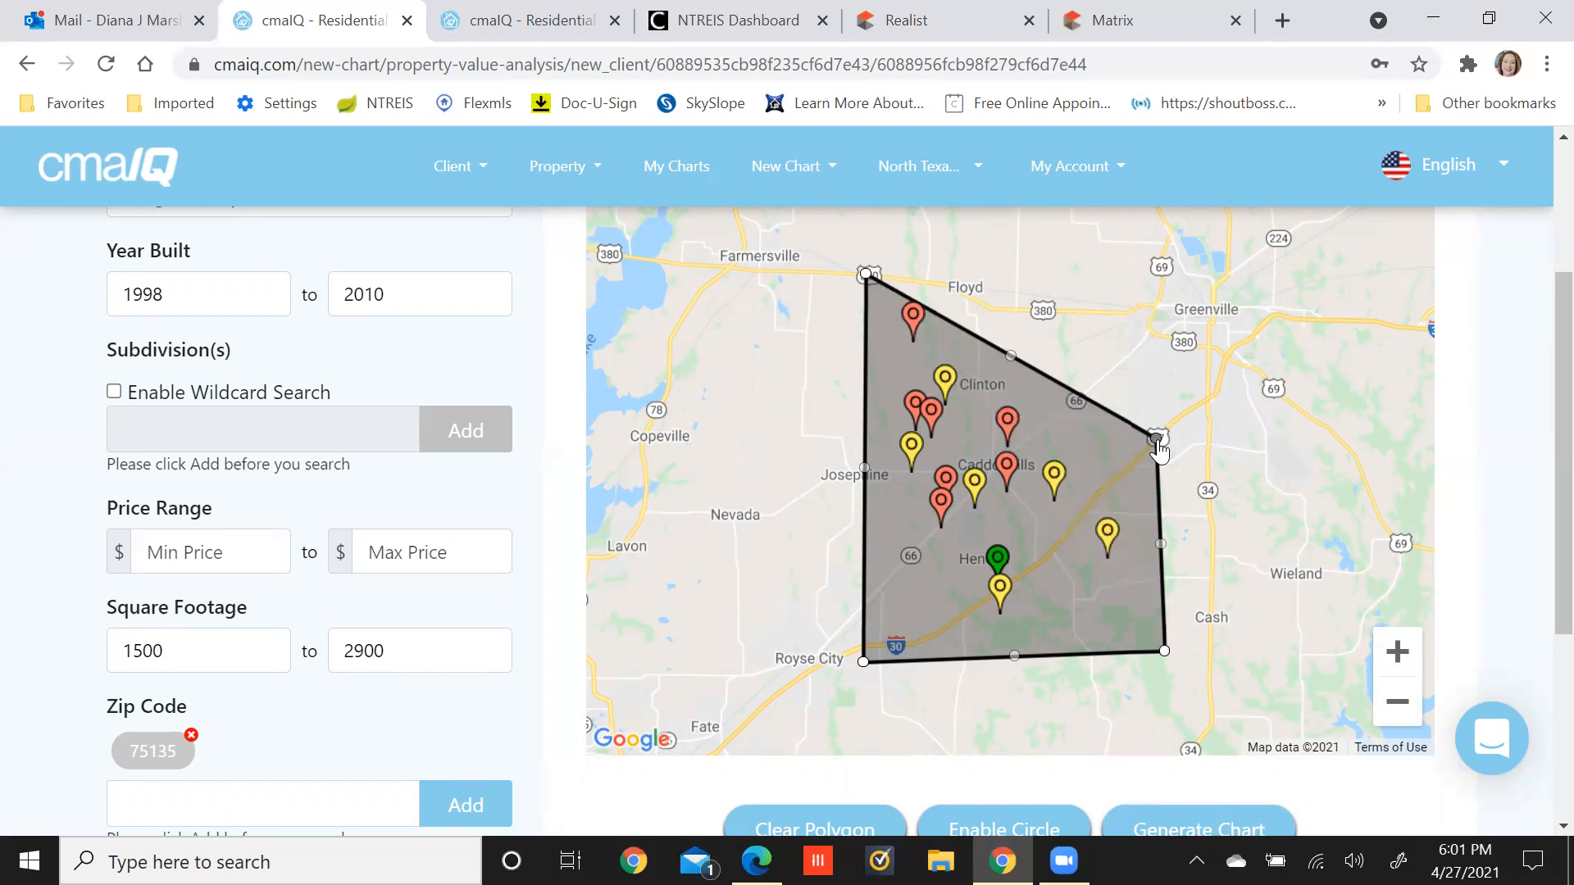
click(1051, 319)
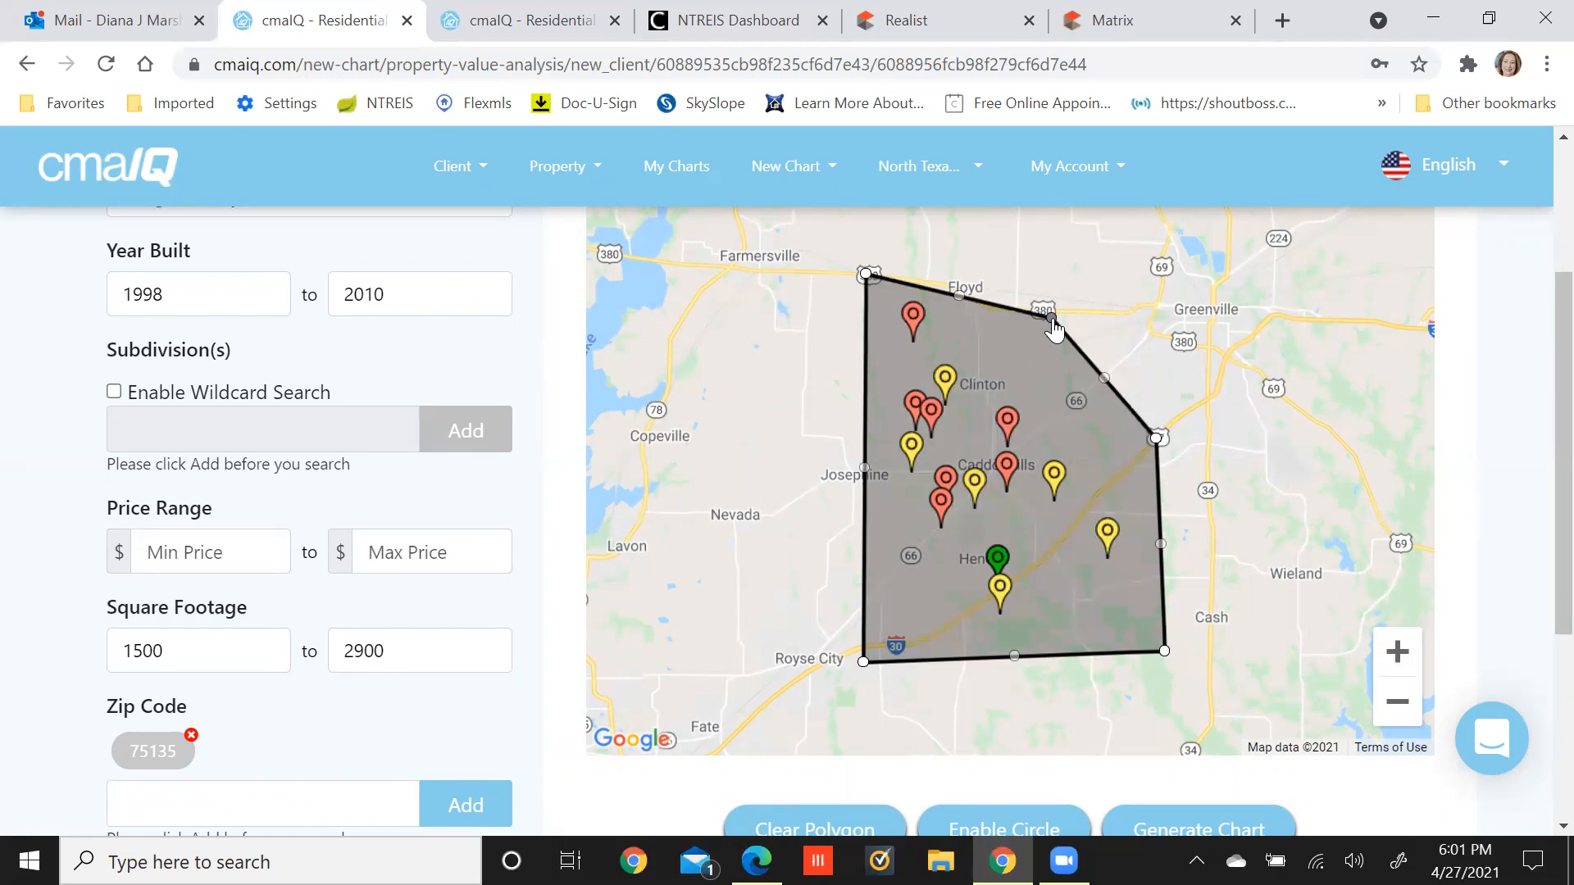
scroll(1245, 397, up, 1)
scroll(1246, 398, down, 1)
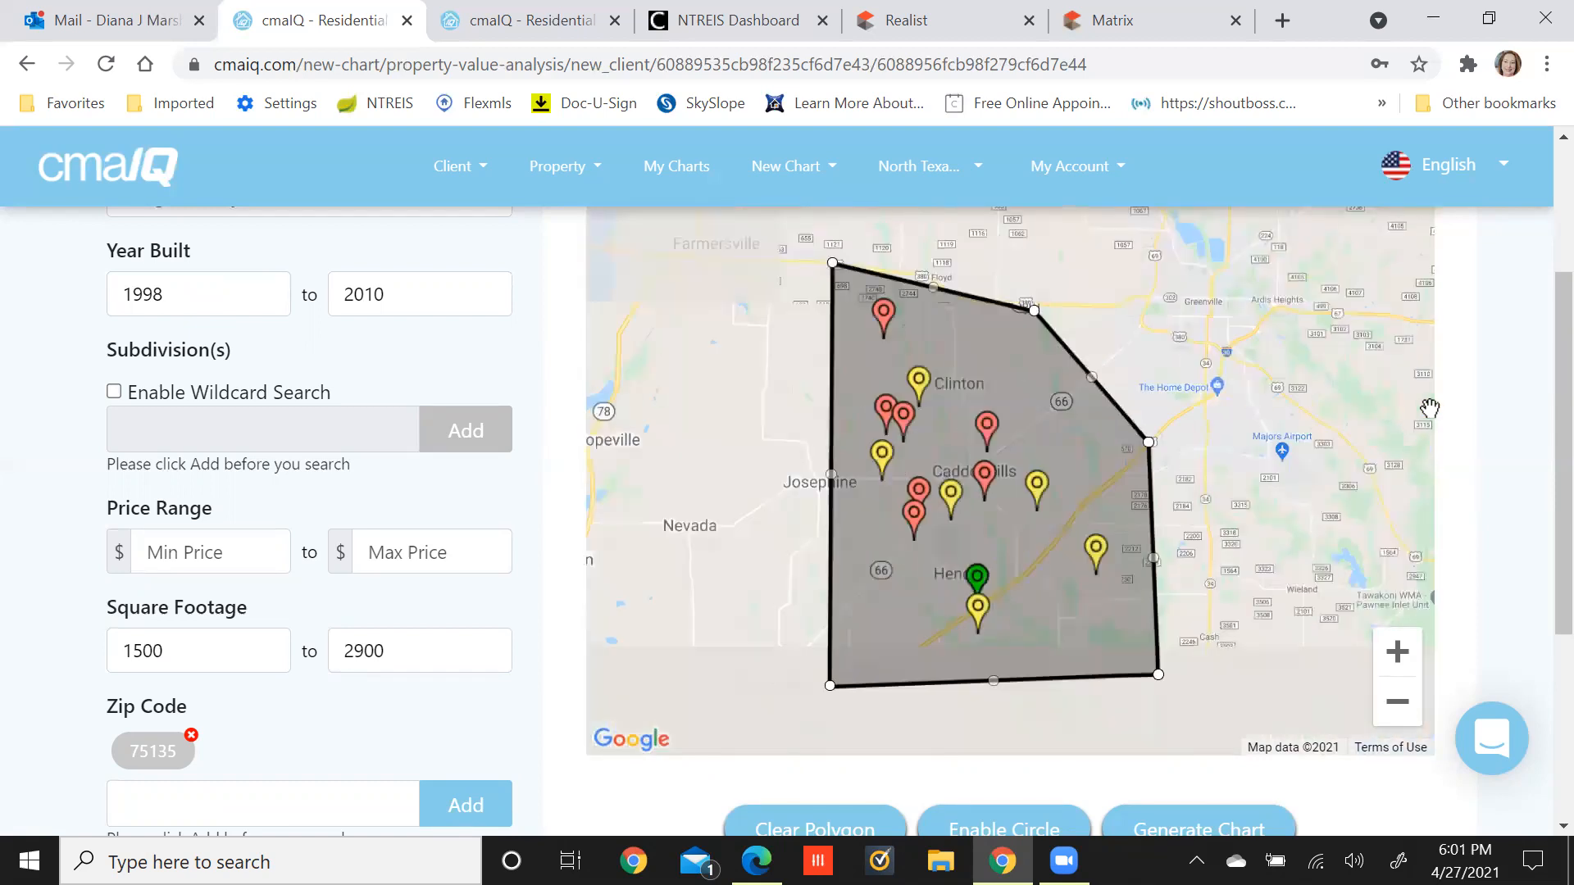
scroll(1496, 418, up, 3)
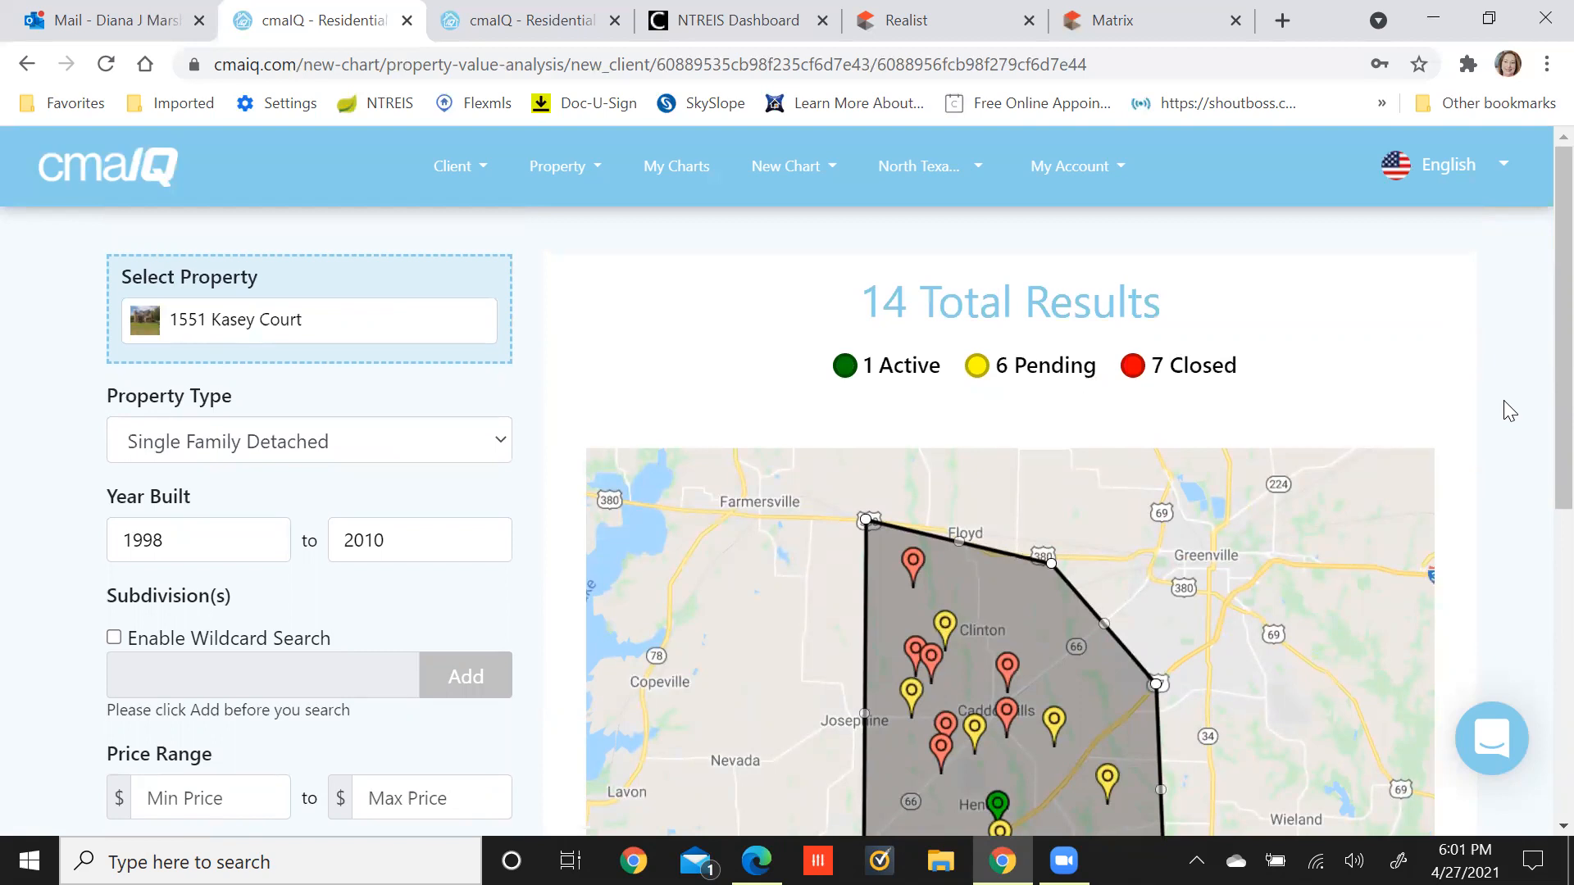
scroll(1510, 410, down, 2)
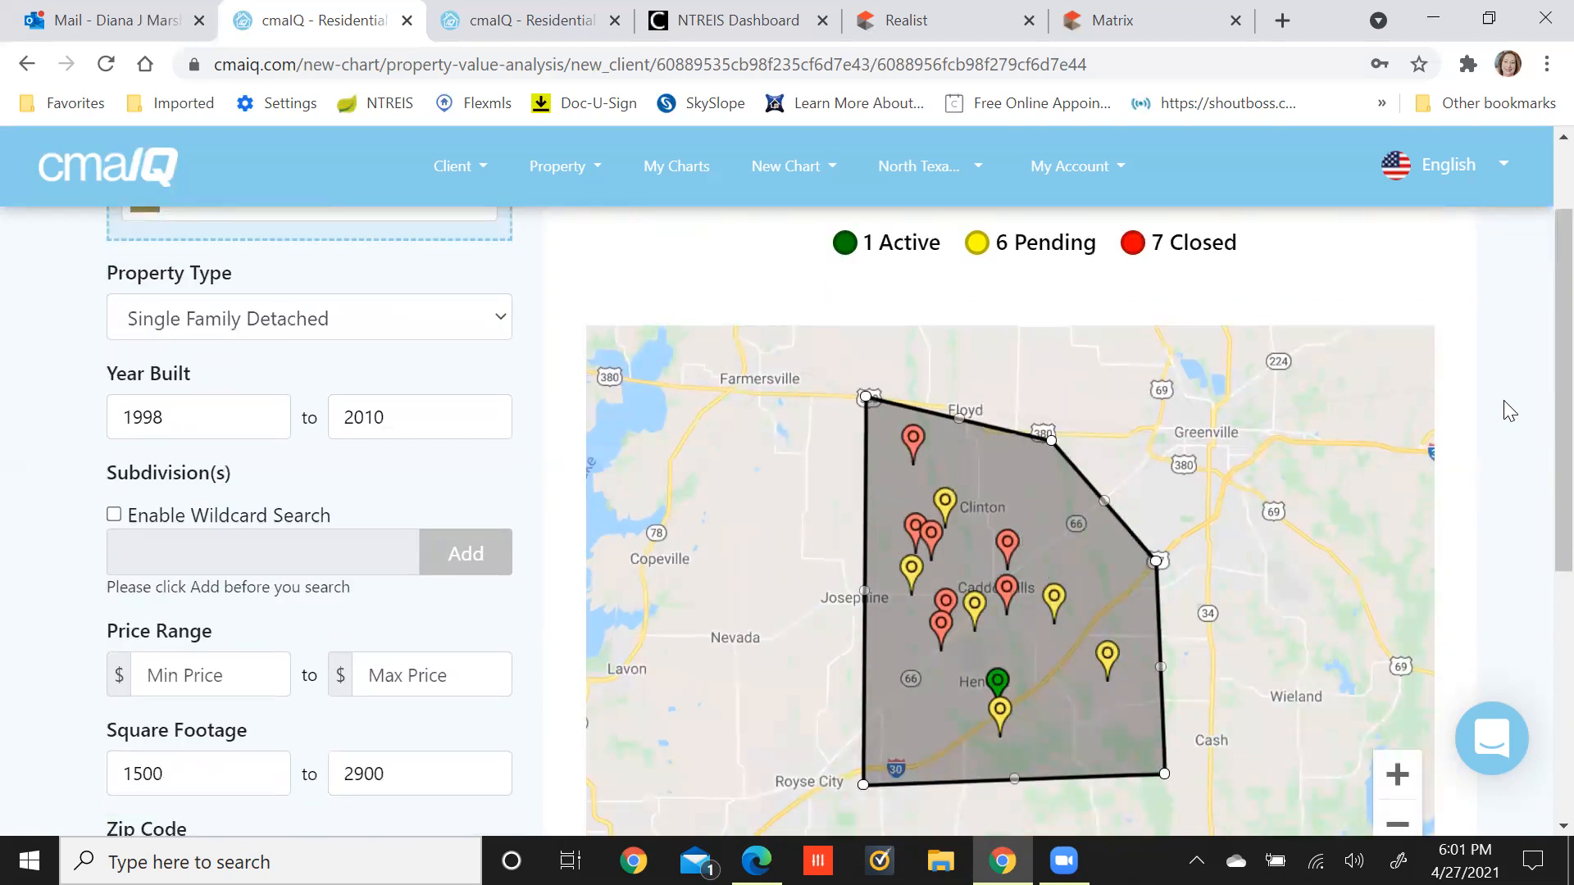
scroll(1509, 410, down, 2)
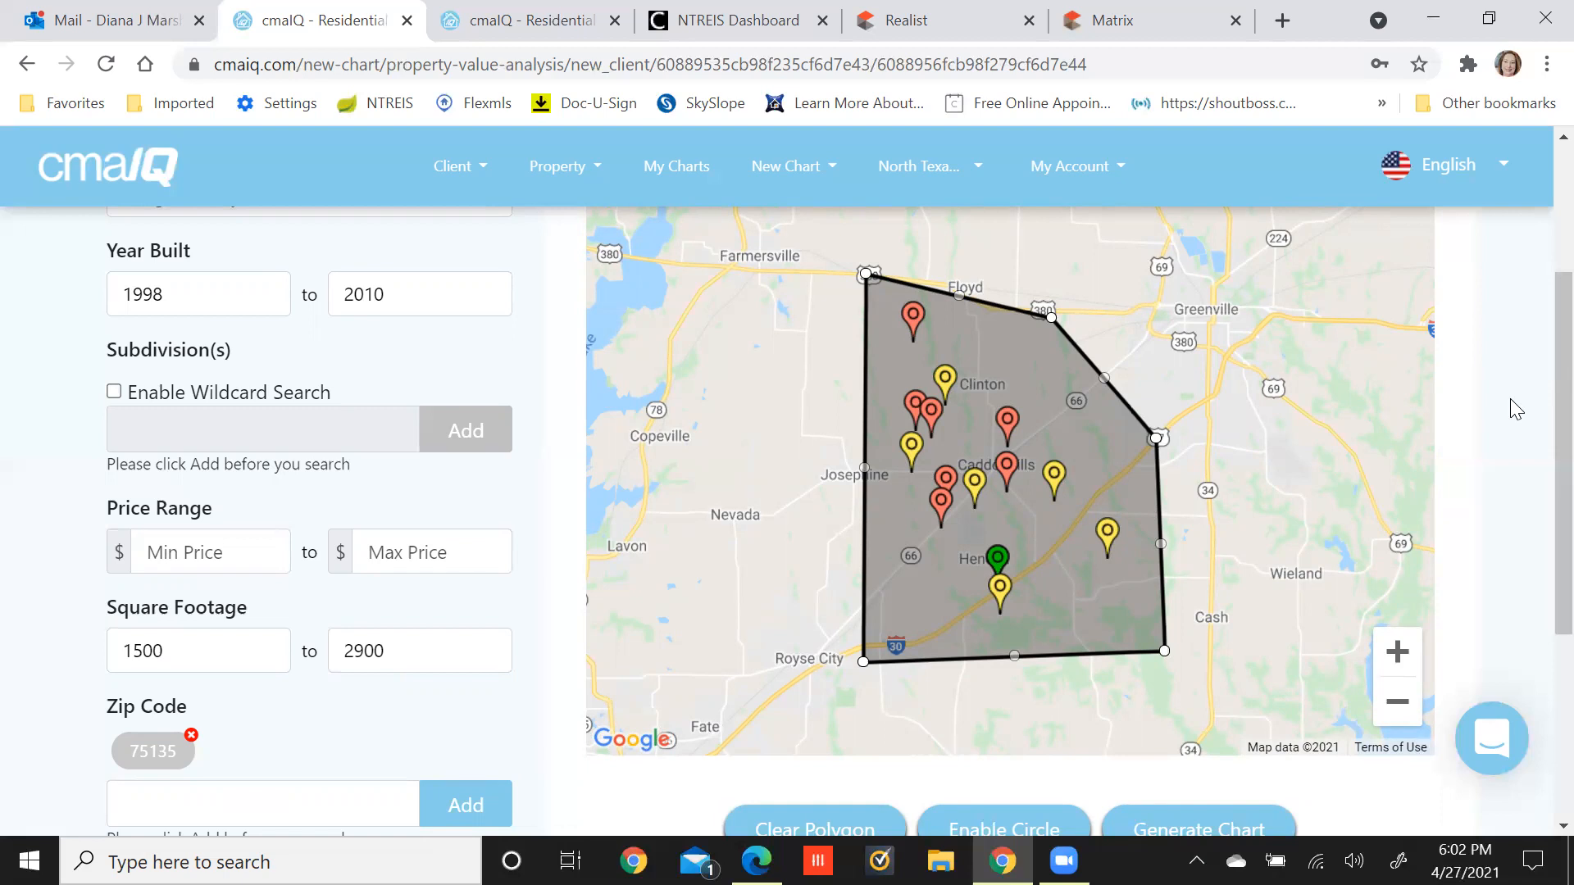
scroll(1515, 407, down, 1)
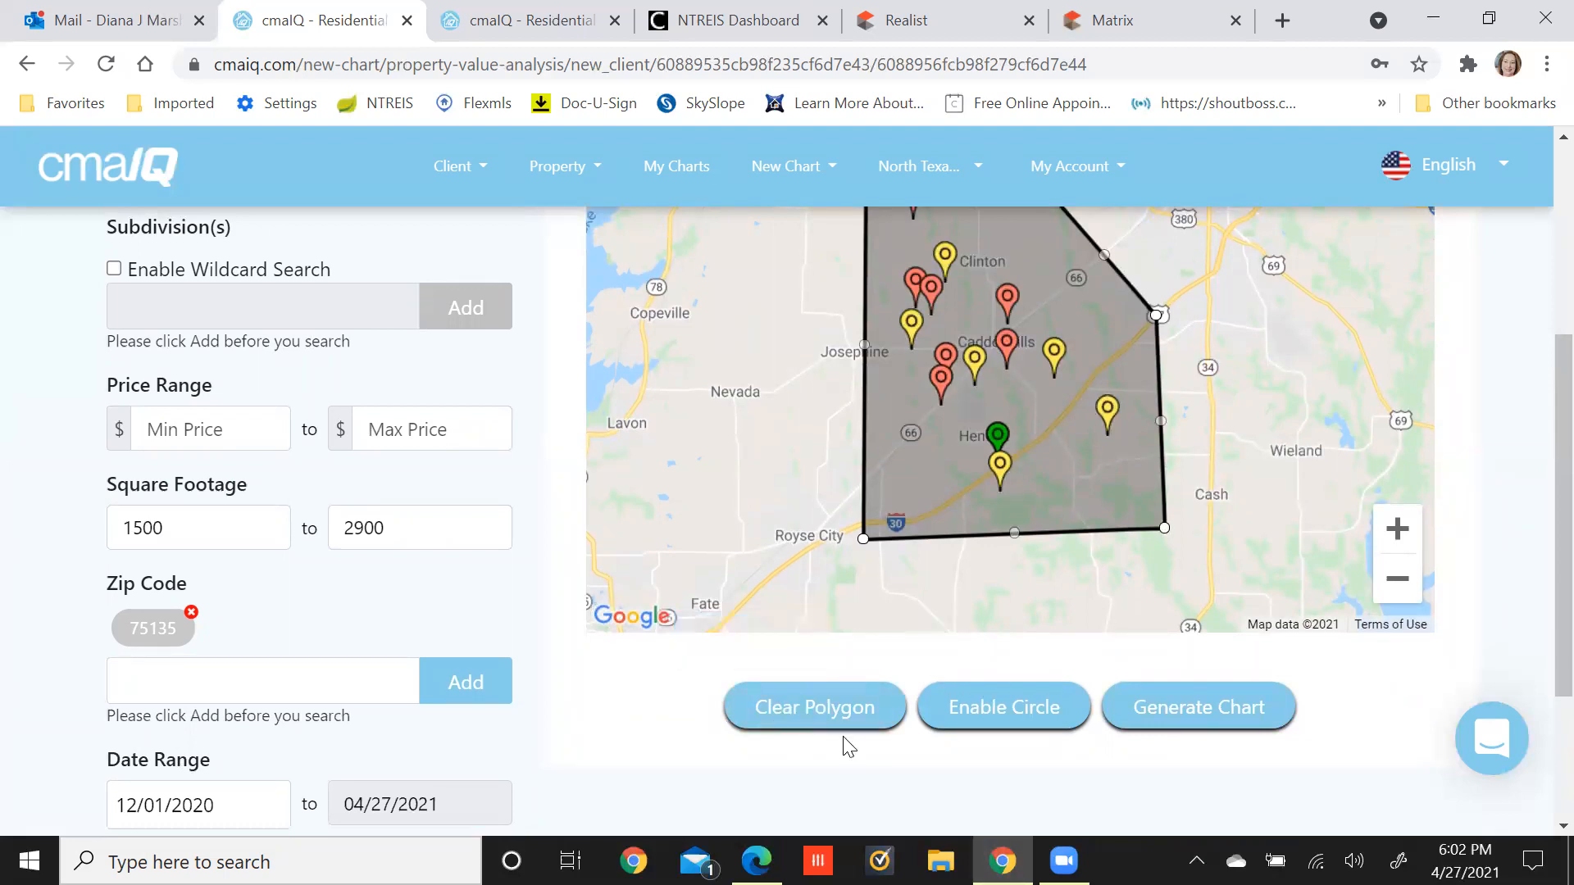
Generate the chart from the 14 enclosed comps and check prices on its data points.
click(1196, 706)
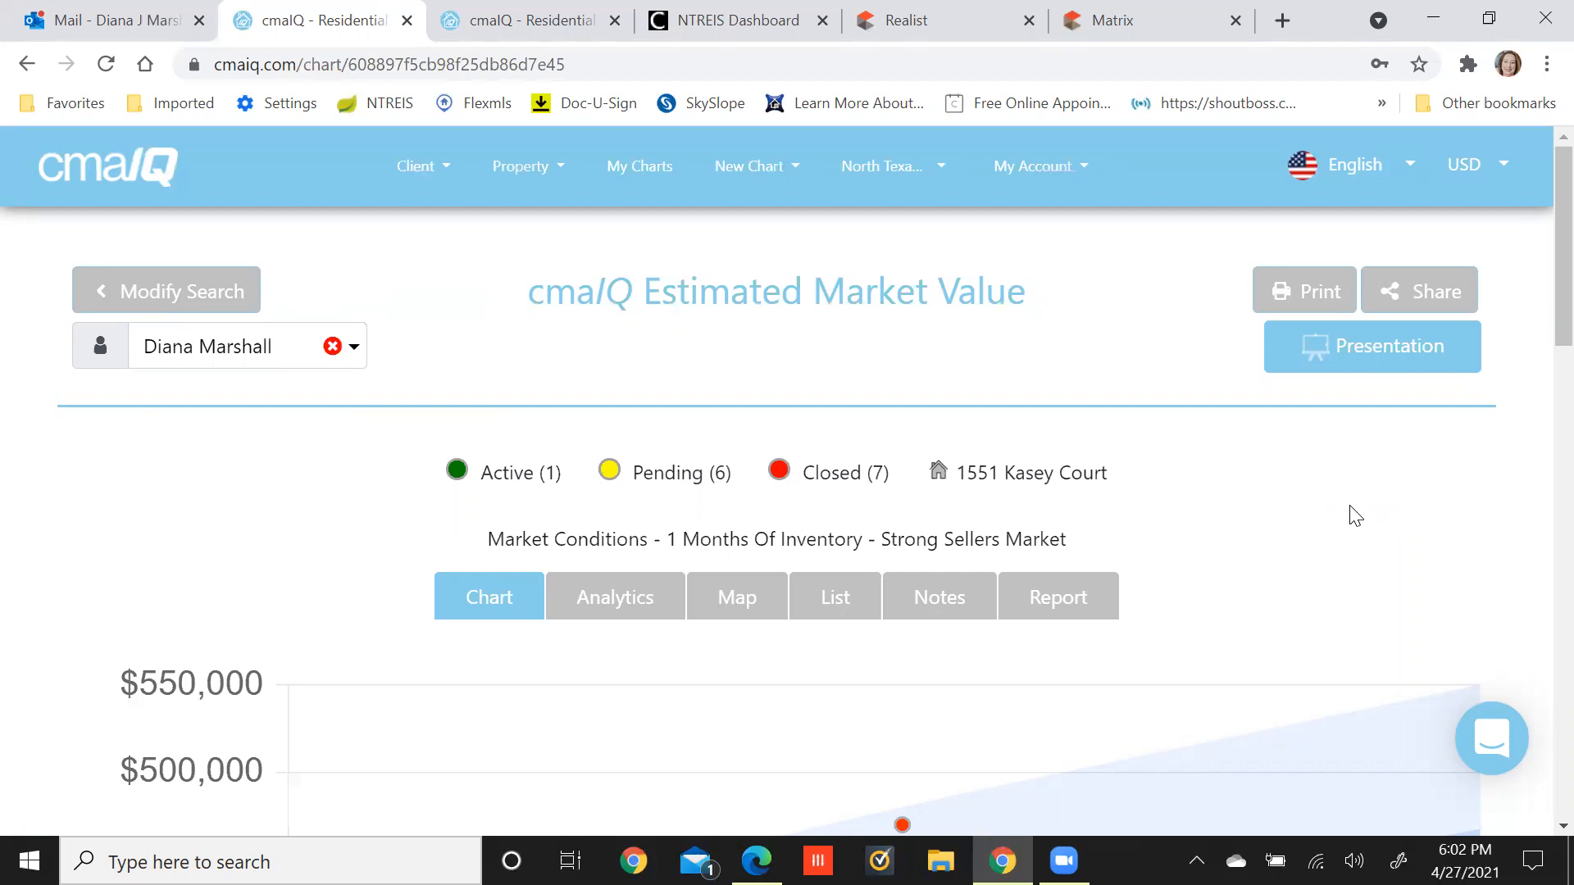
scroll(1355, 515, down, 5)
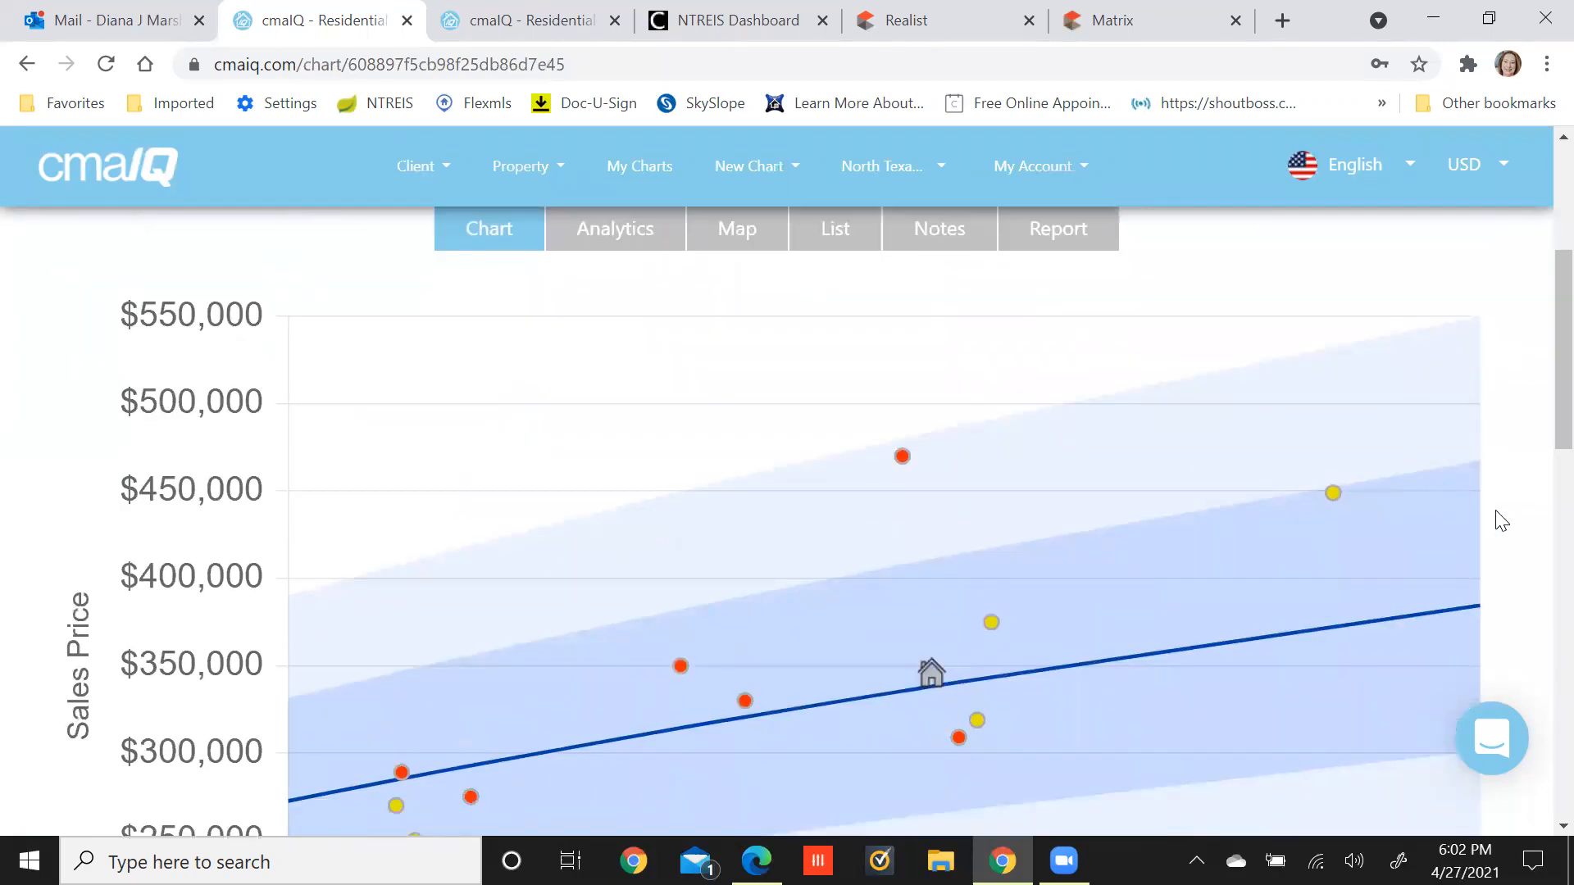
scroll(1530, 534, down, 1)
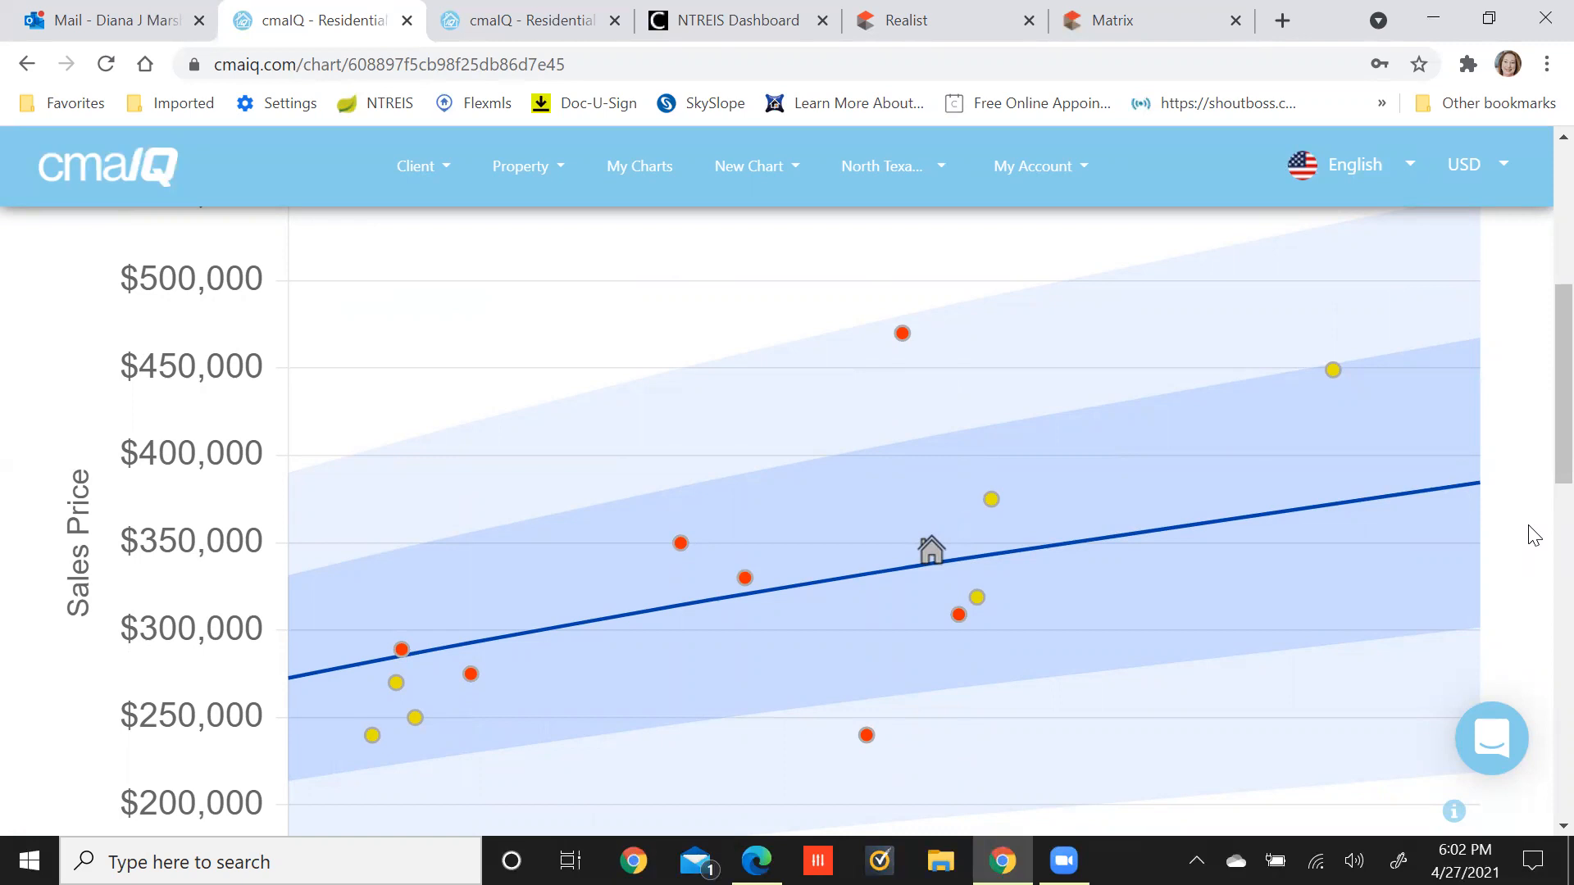
mouse_move(930, 539)
mouse_move(681, 547)
mouse_move(750, 580)
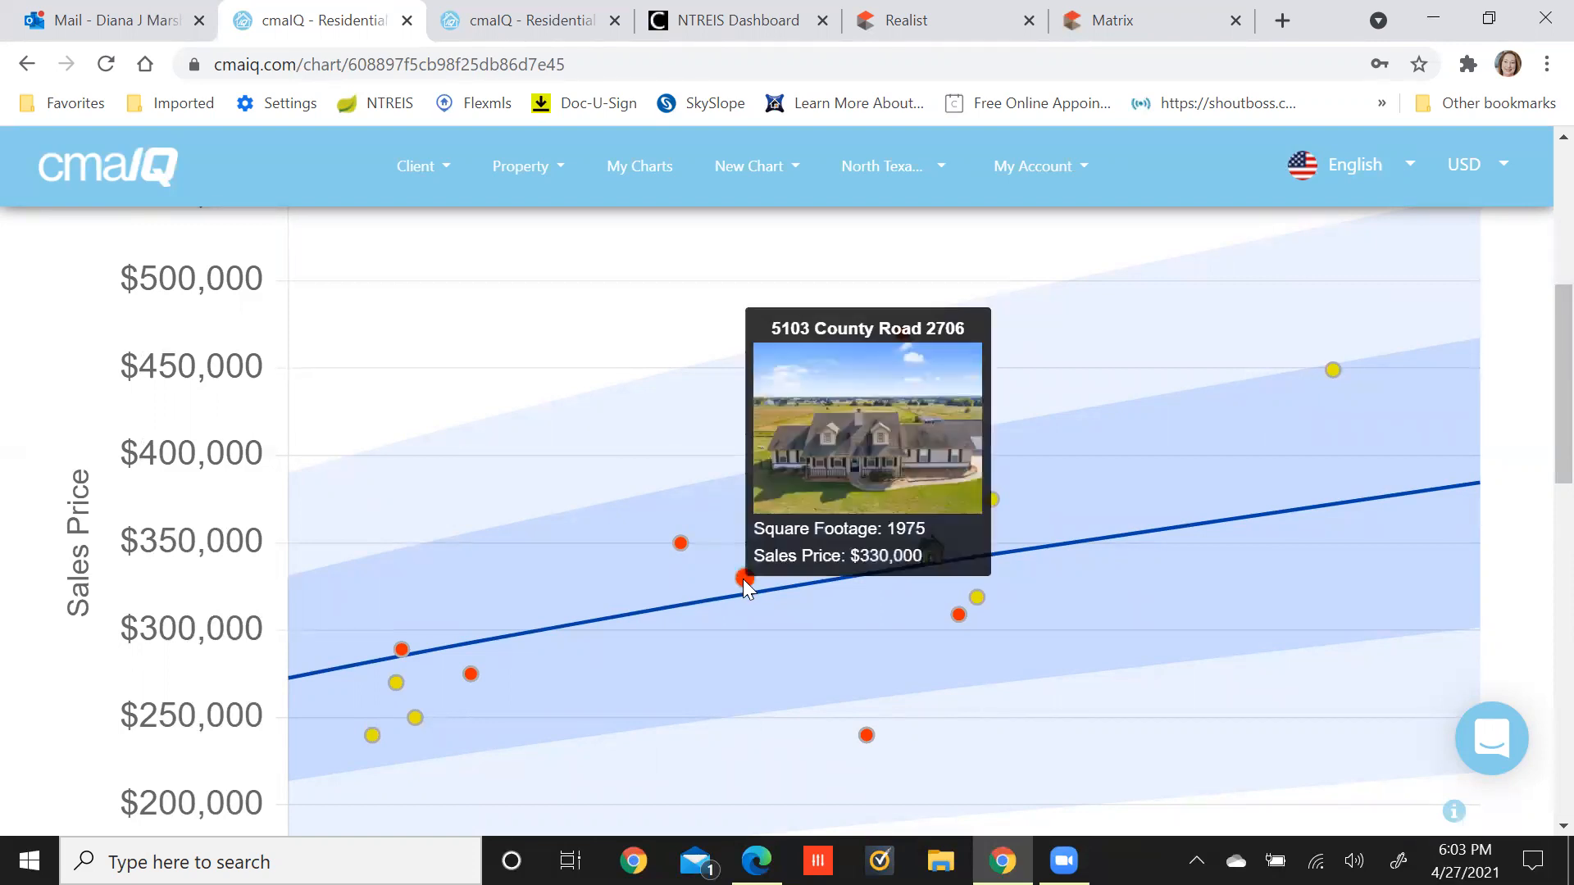
click(744, 579)
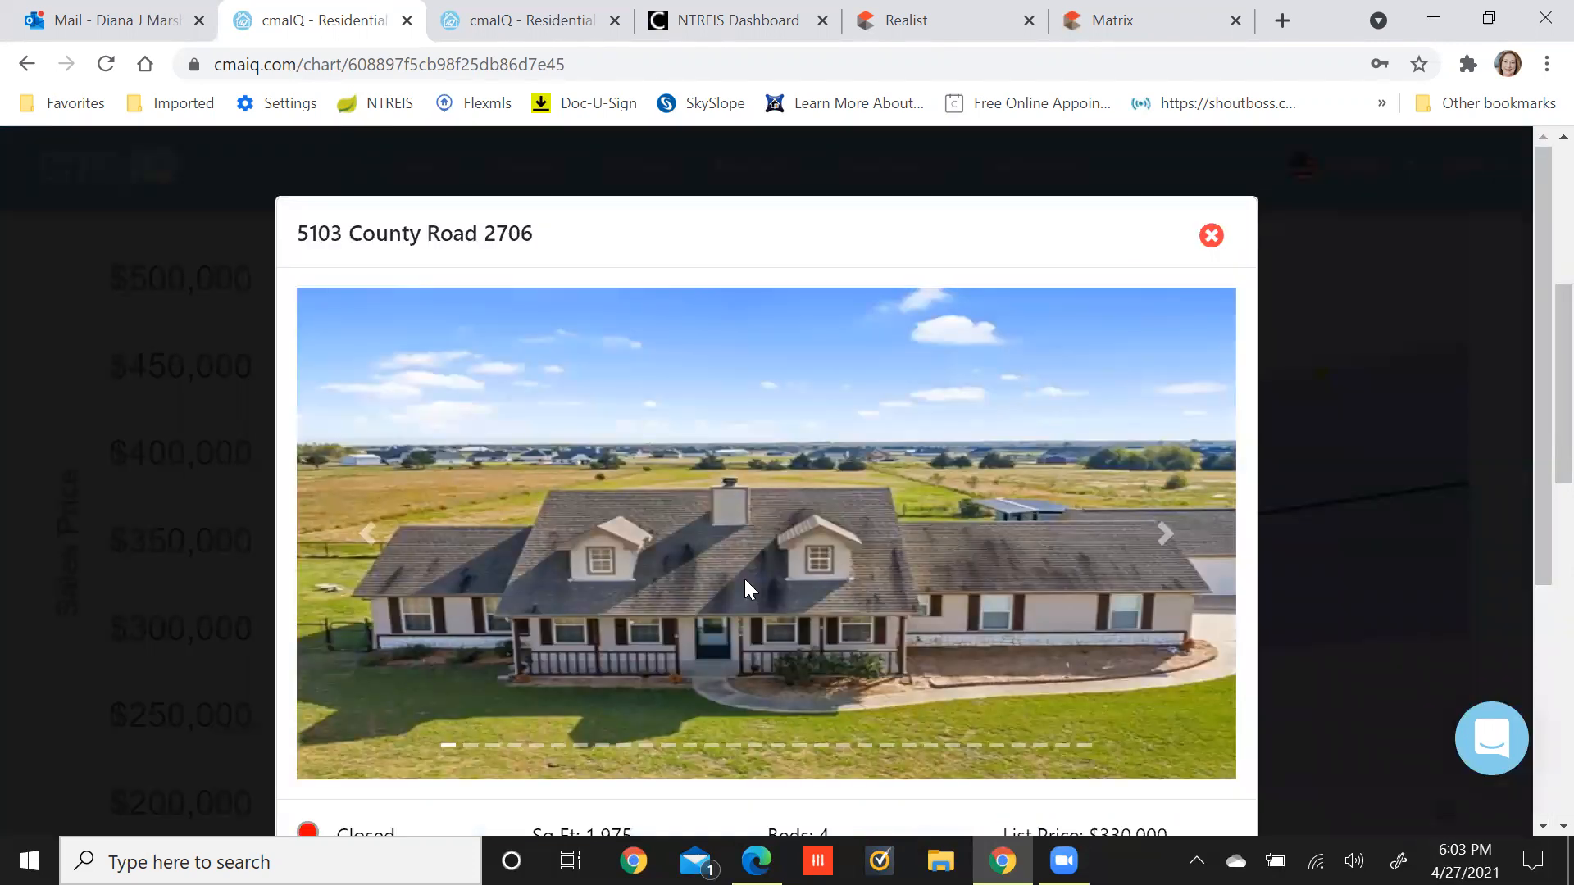
click(1164, 535)
click(1171, 534)
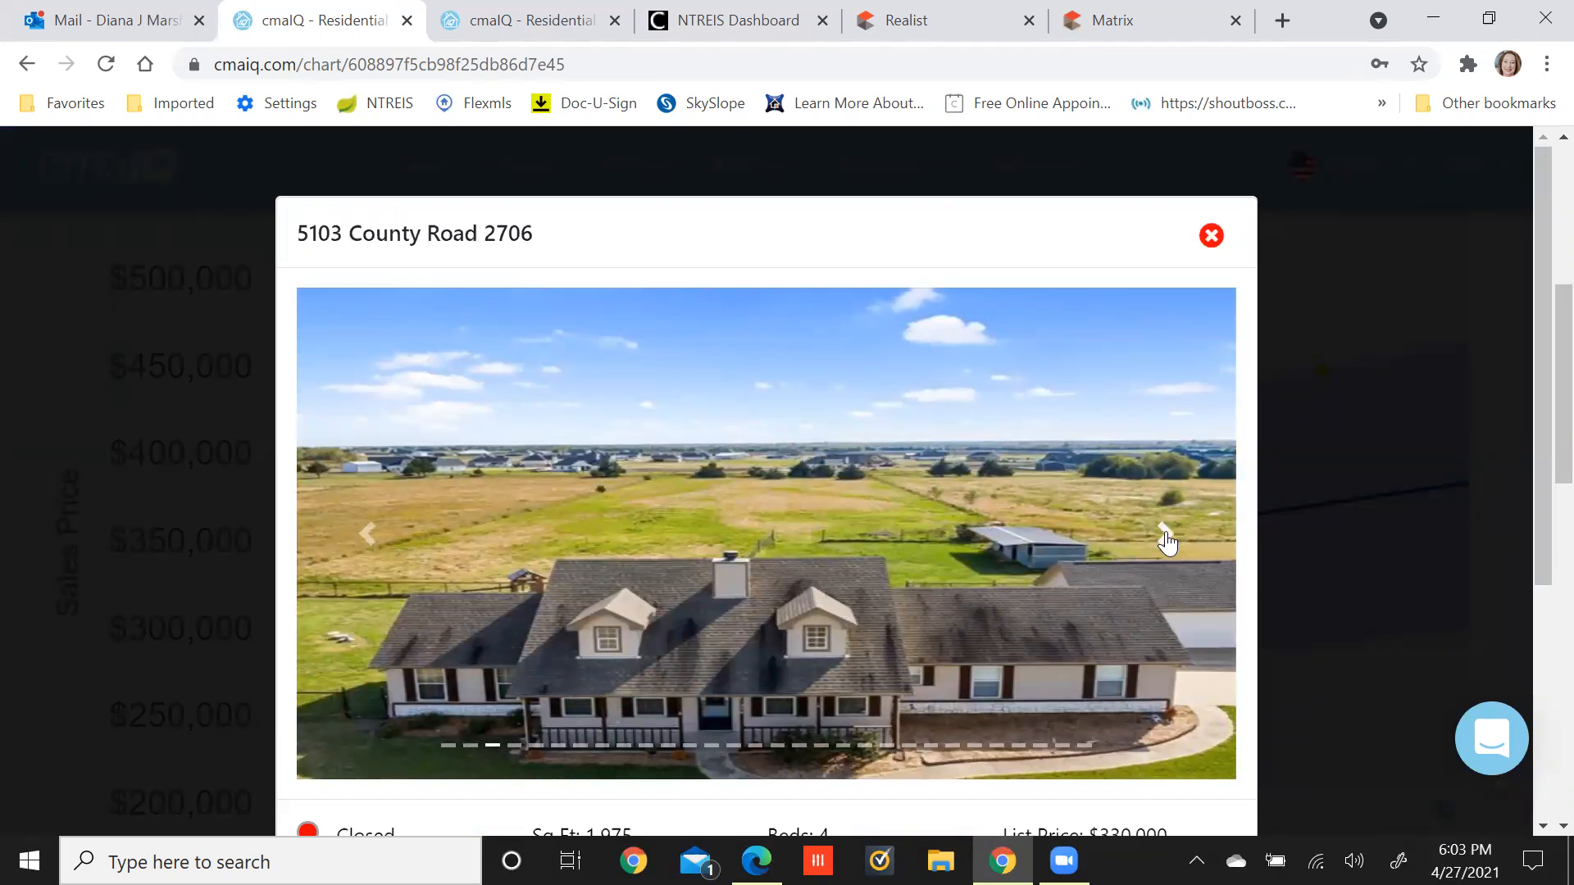
click(1168, 540)
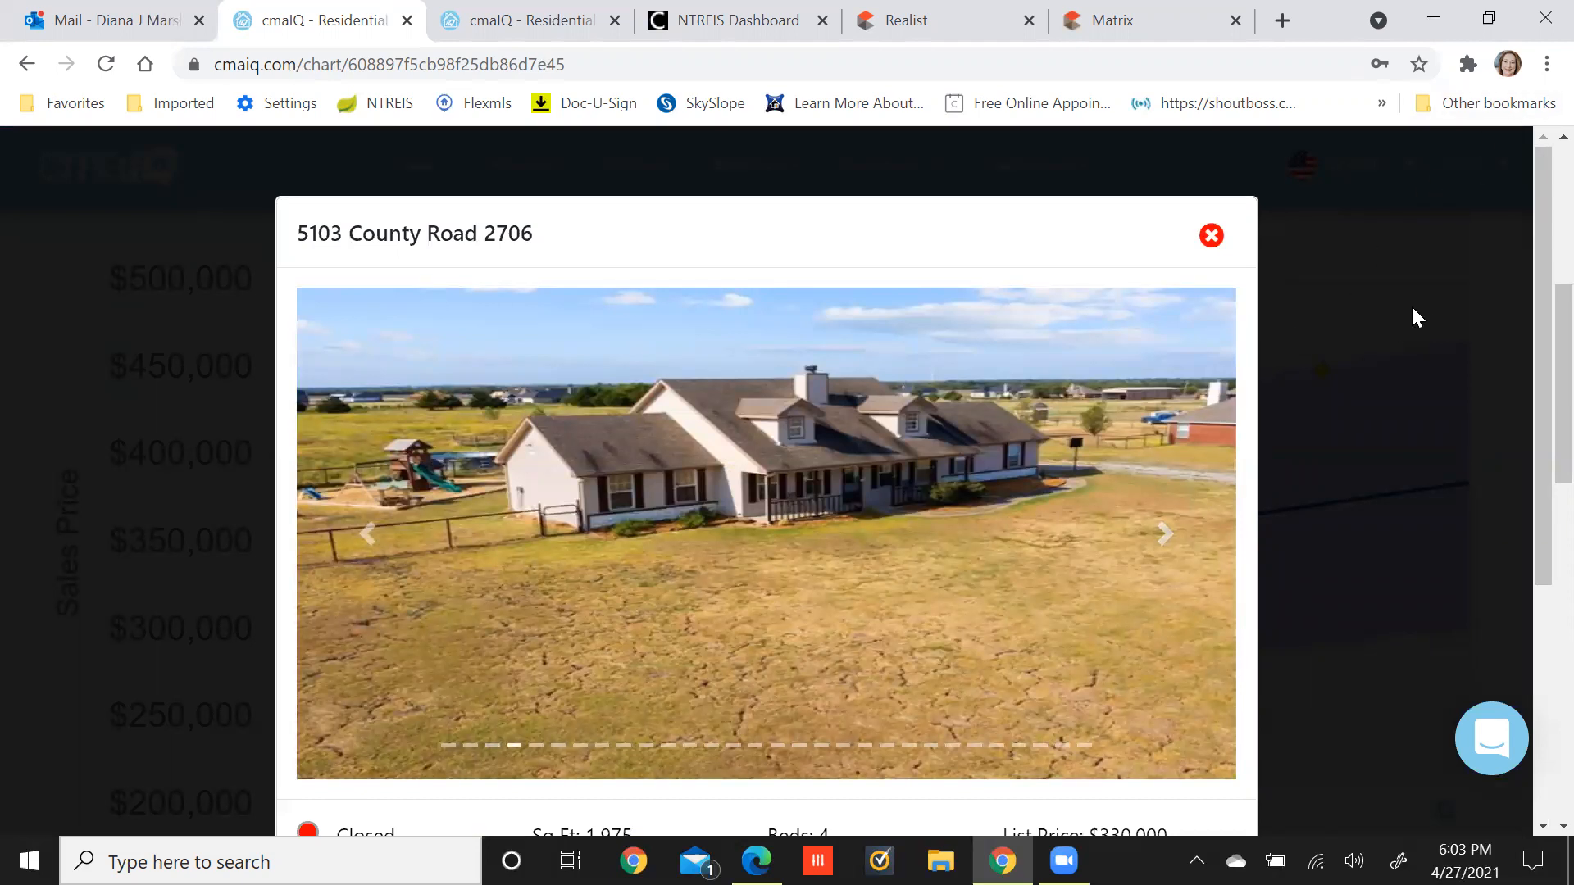
click(1545, 64)
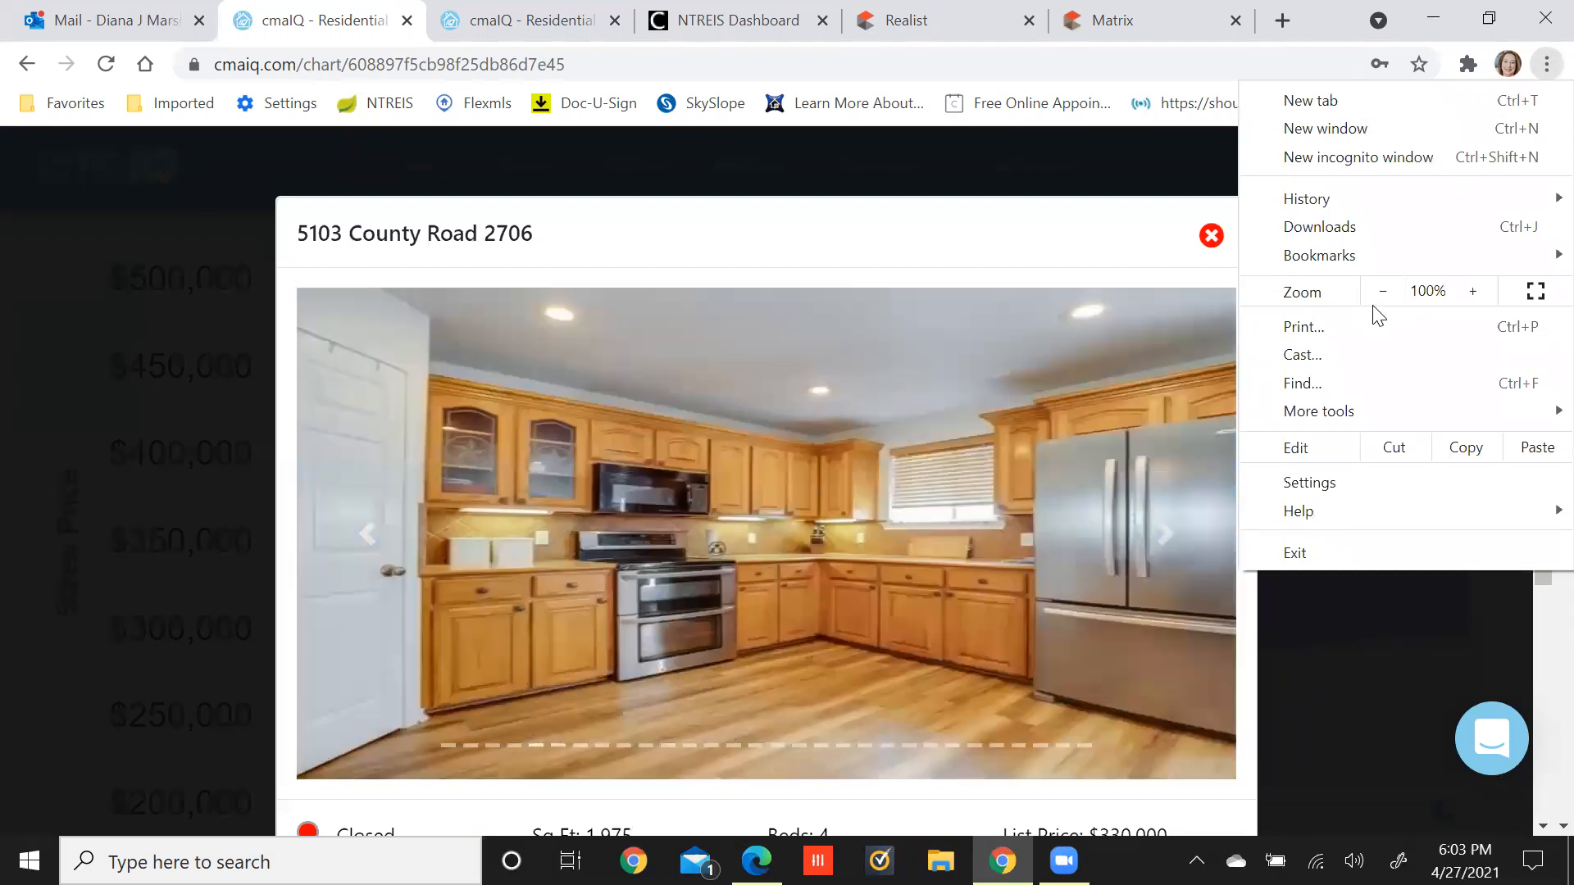
Zoom the page out to 75% and dismiss the open property details.
click(1375, 299)
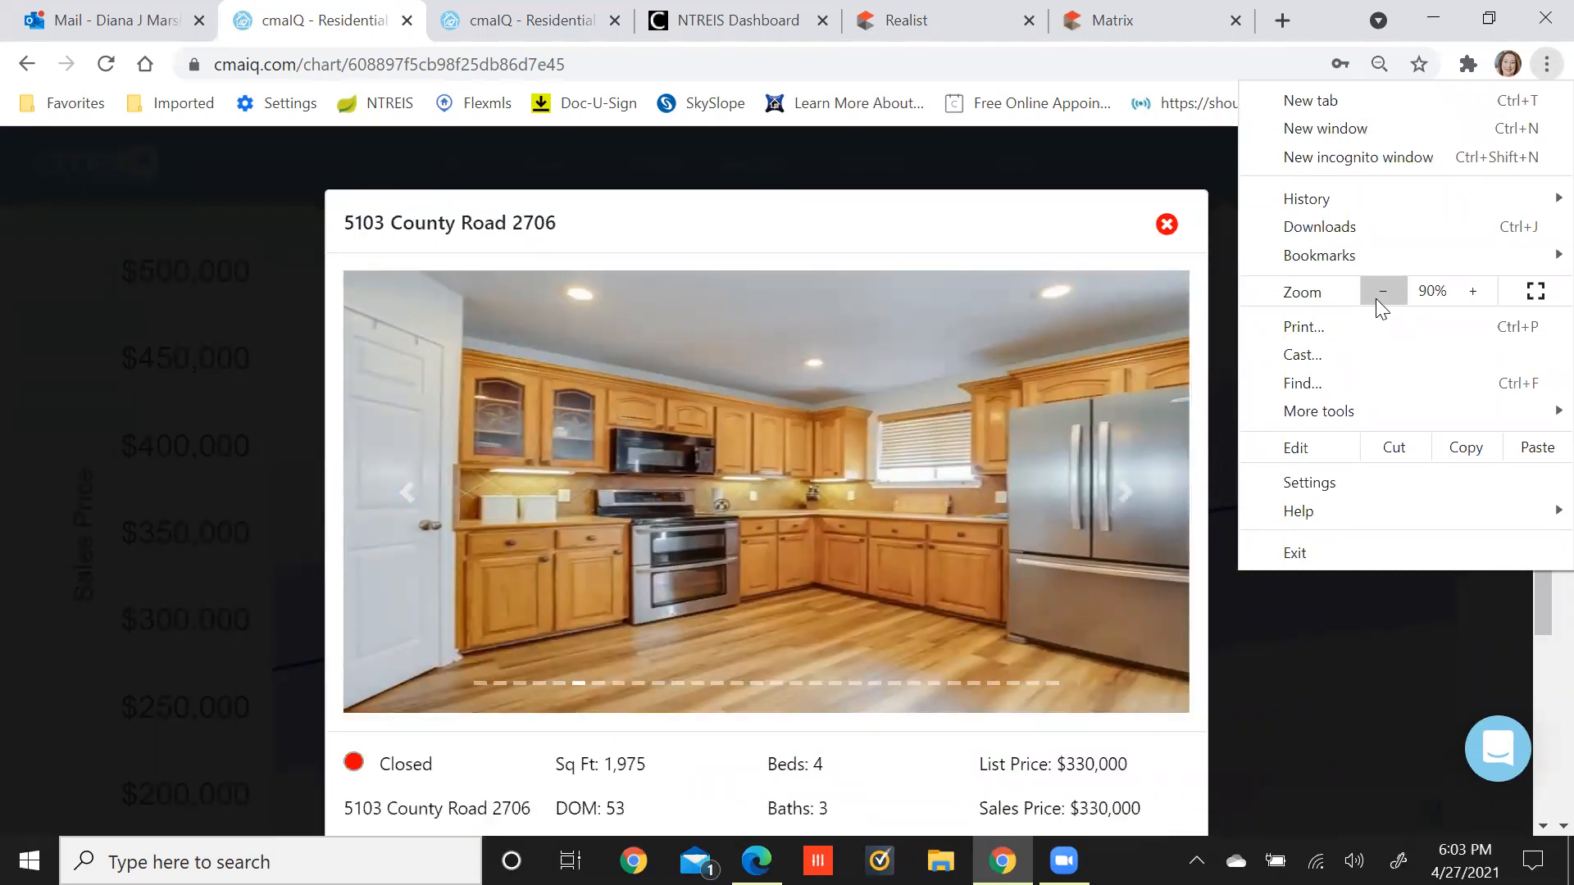
click(1382, 292)
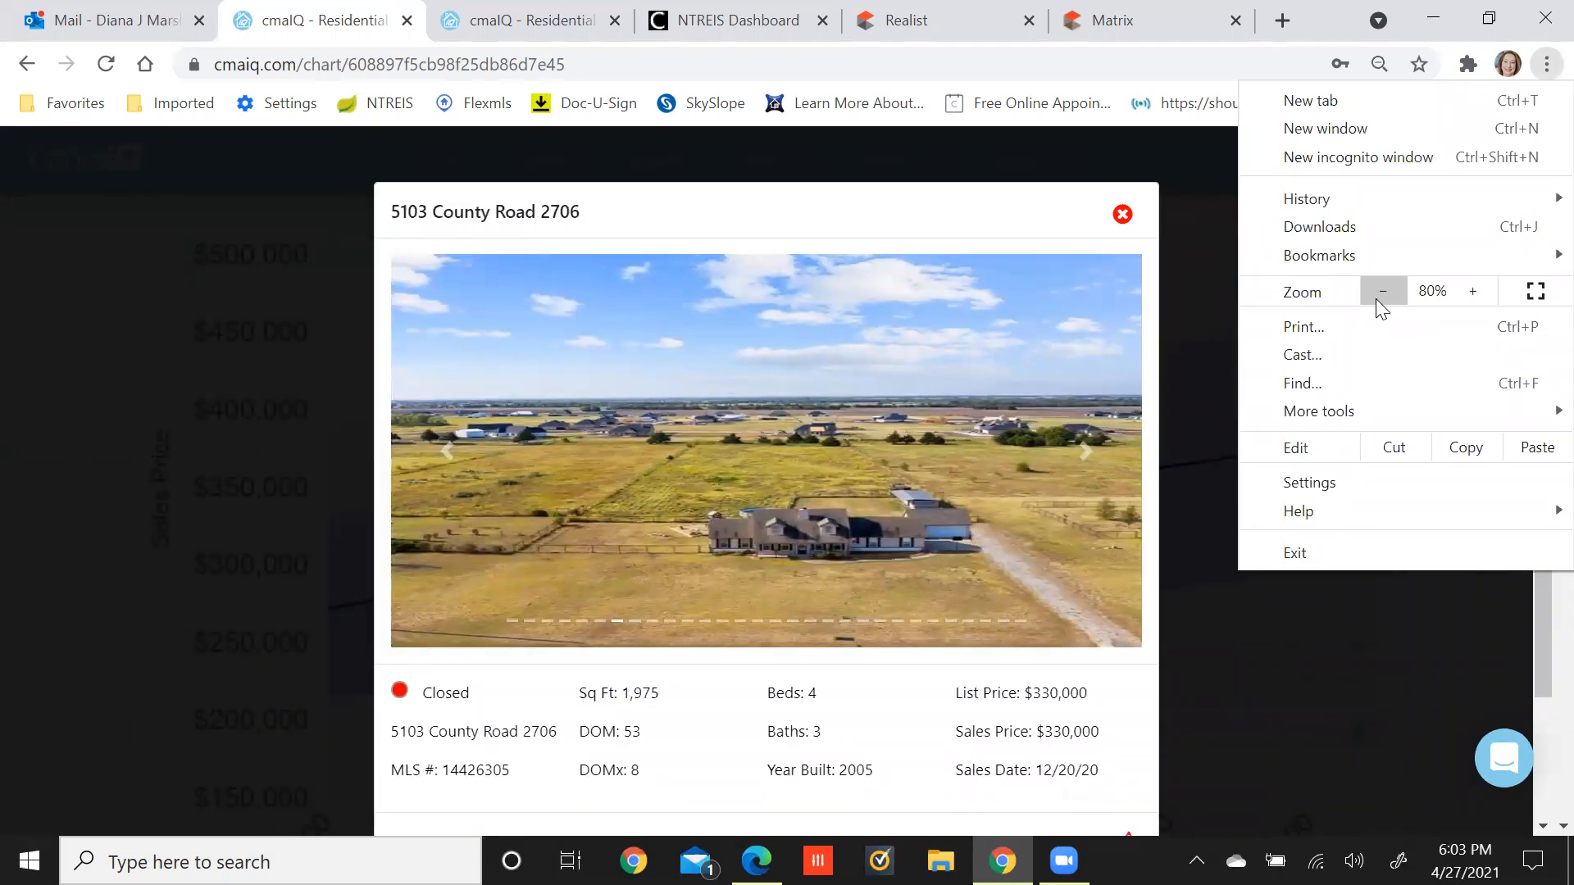
click(1375, 298)
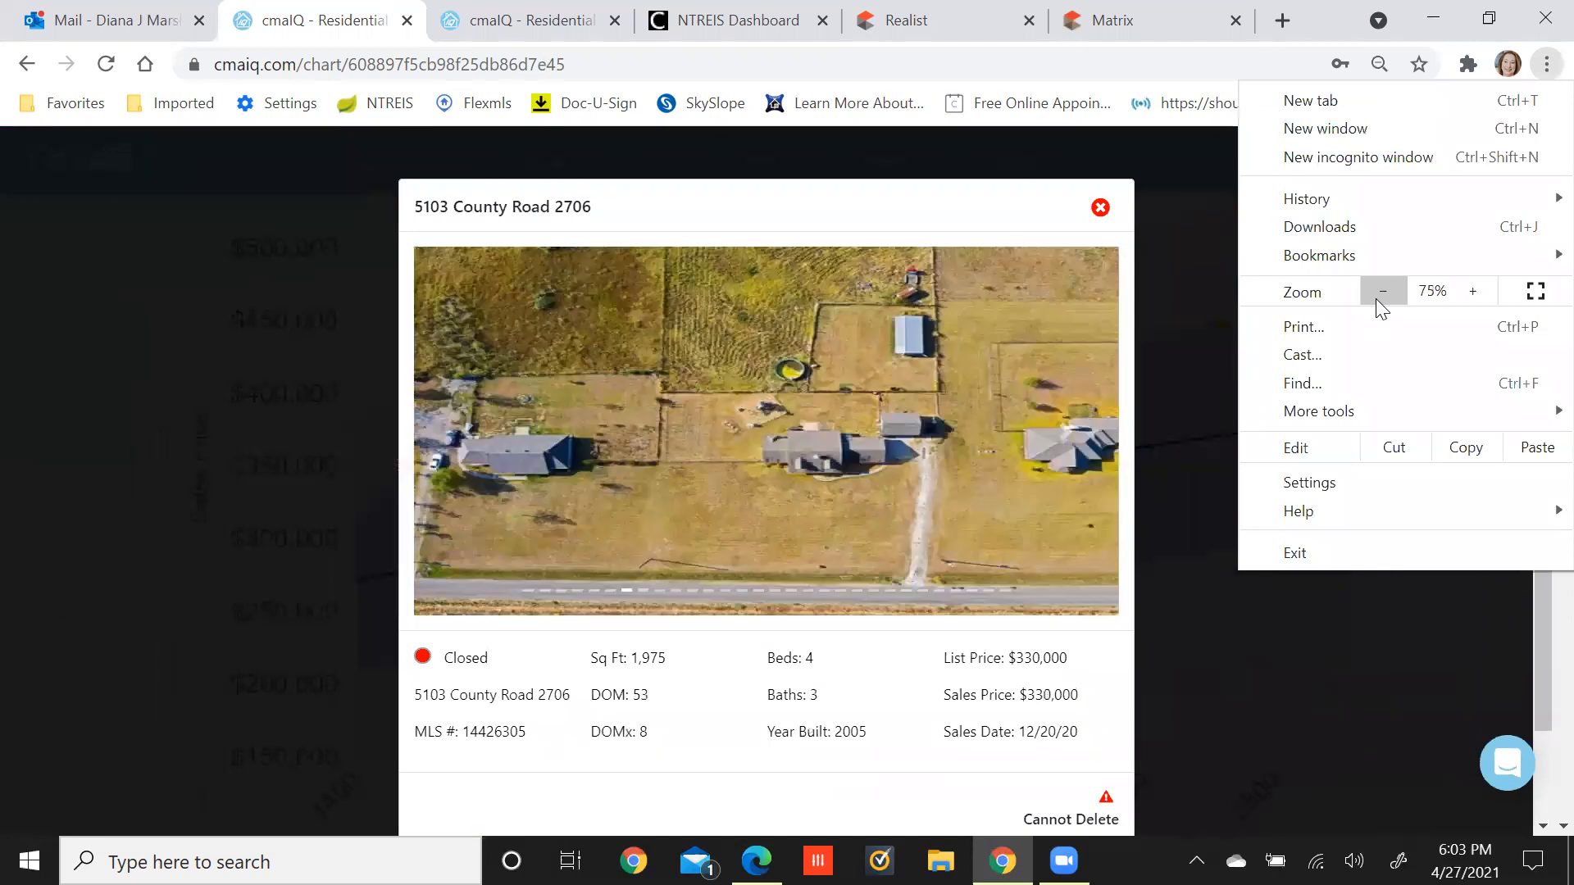
click(1184, 360)
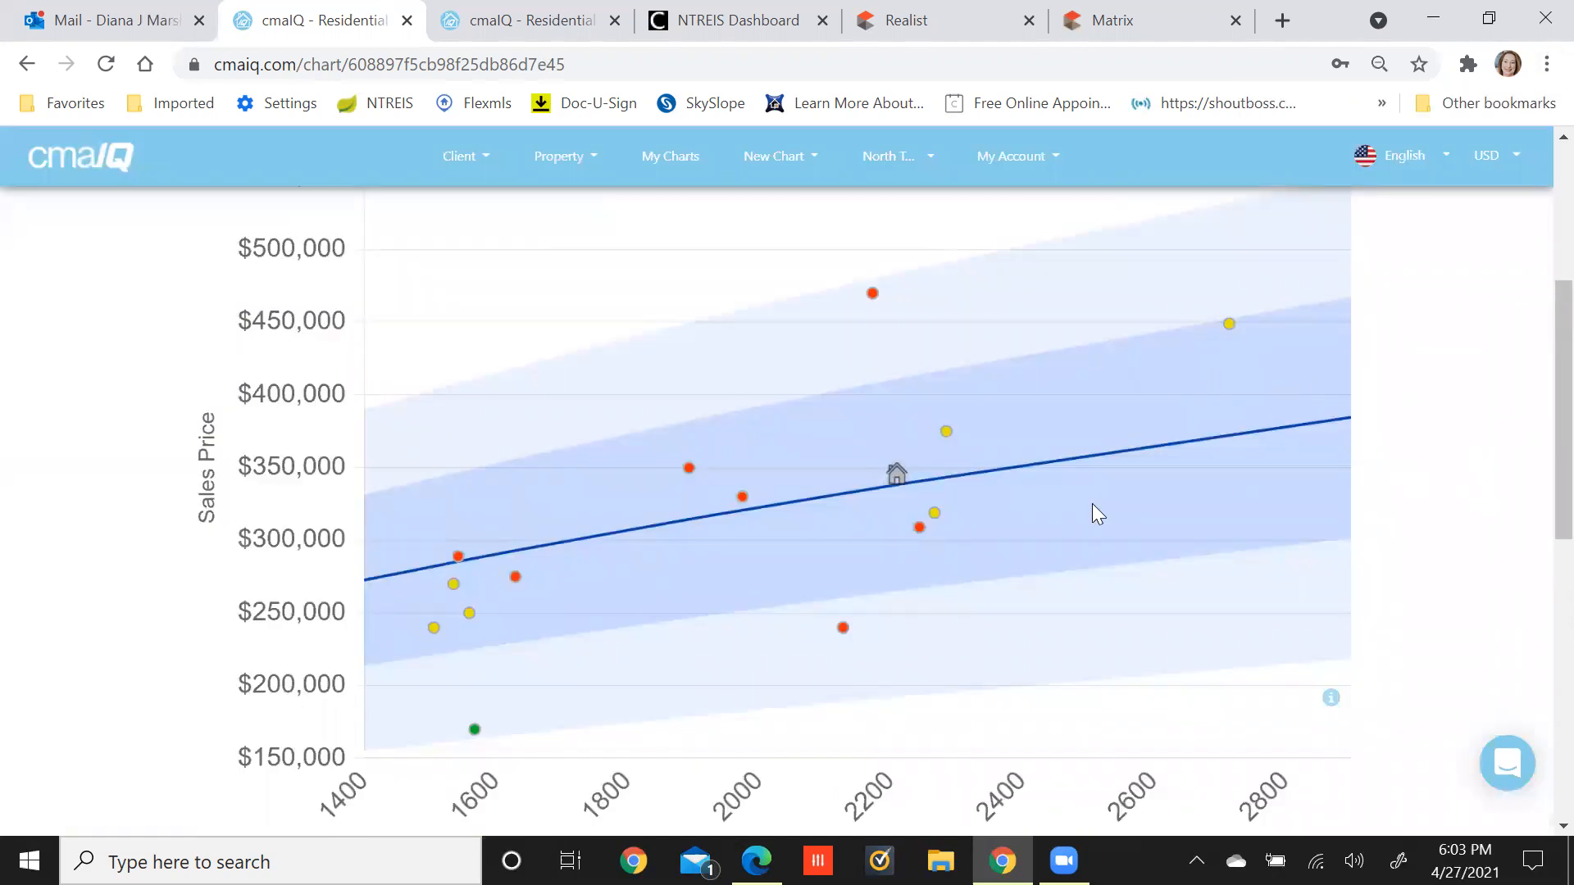
click(742, 495)
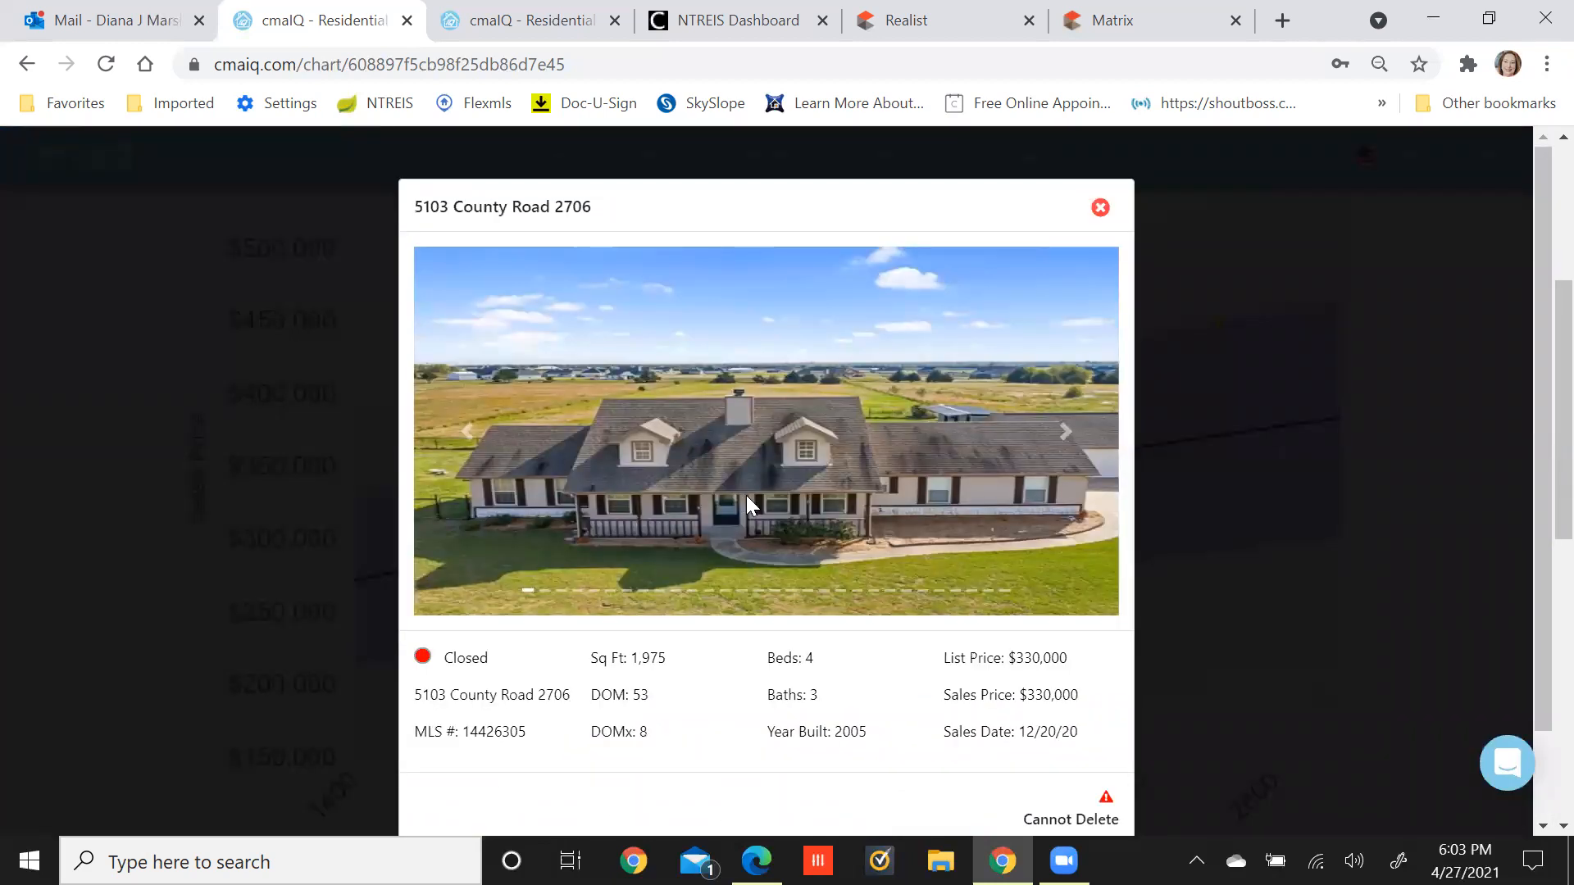
click(1071, 437)
click(1069, 436)
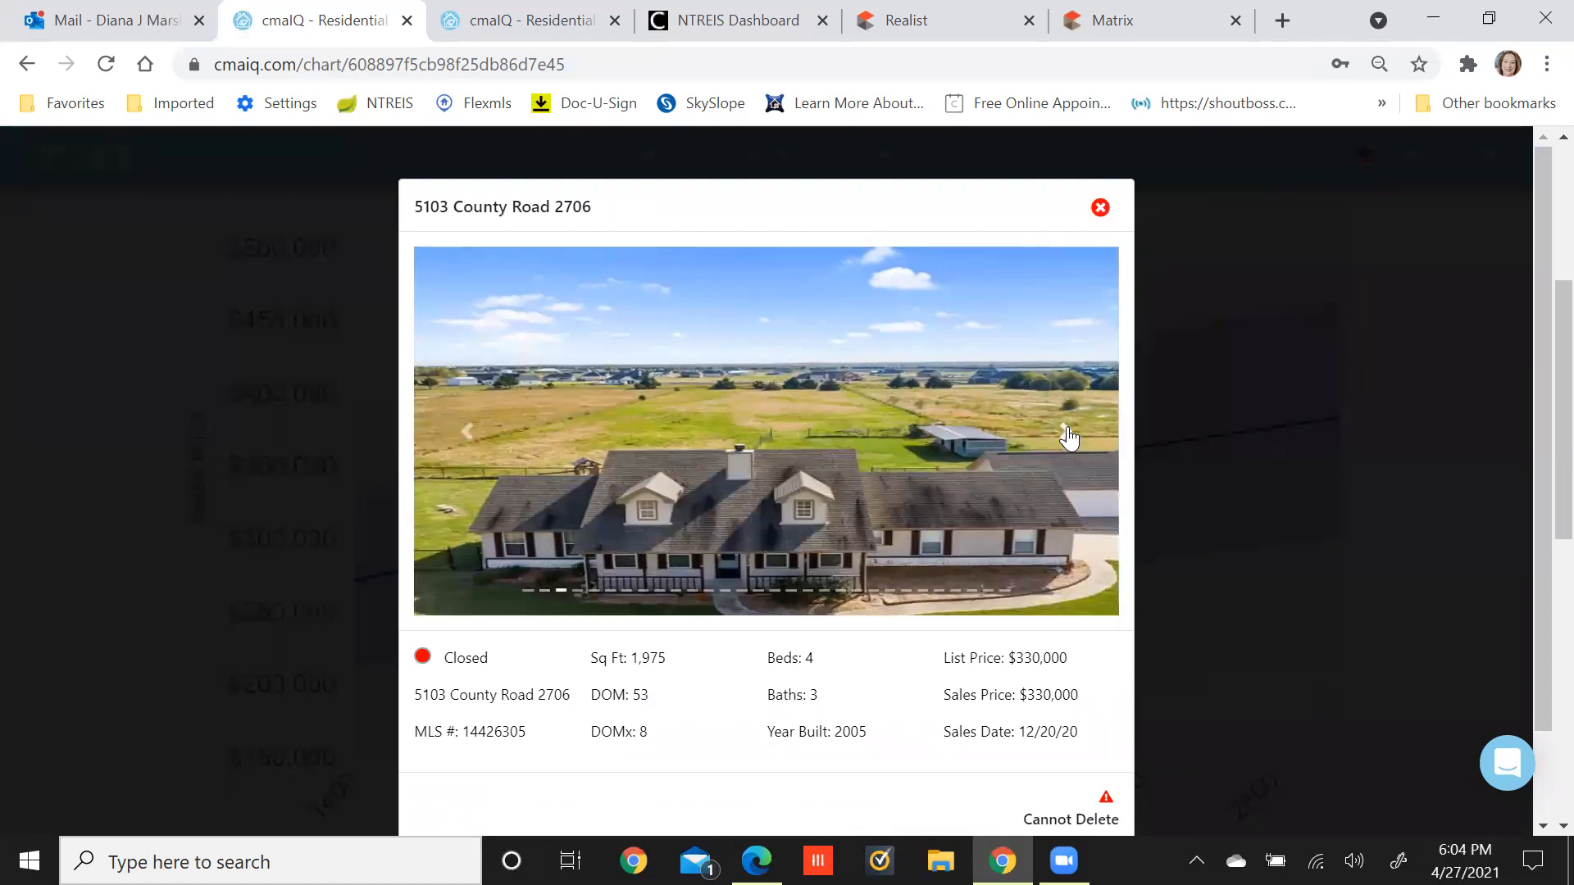
click(1069, 437)
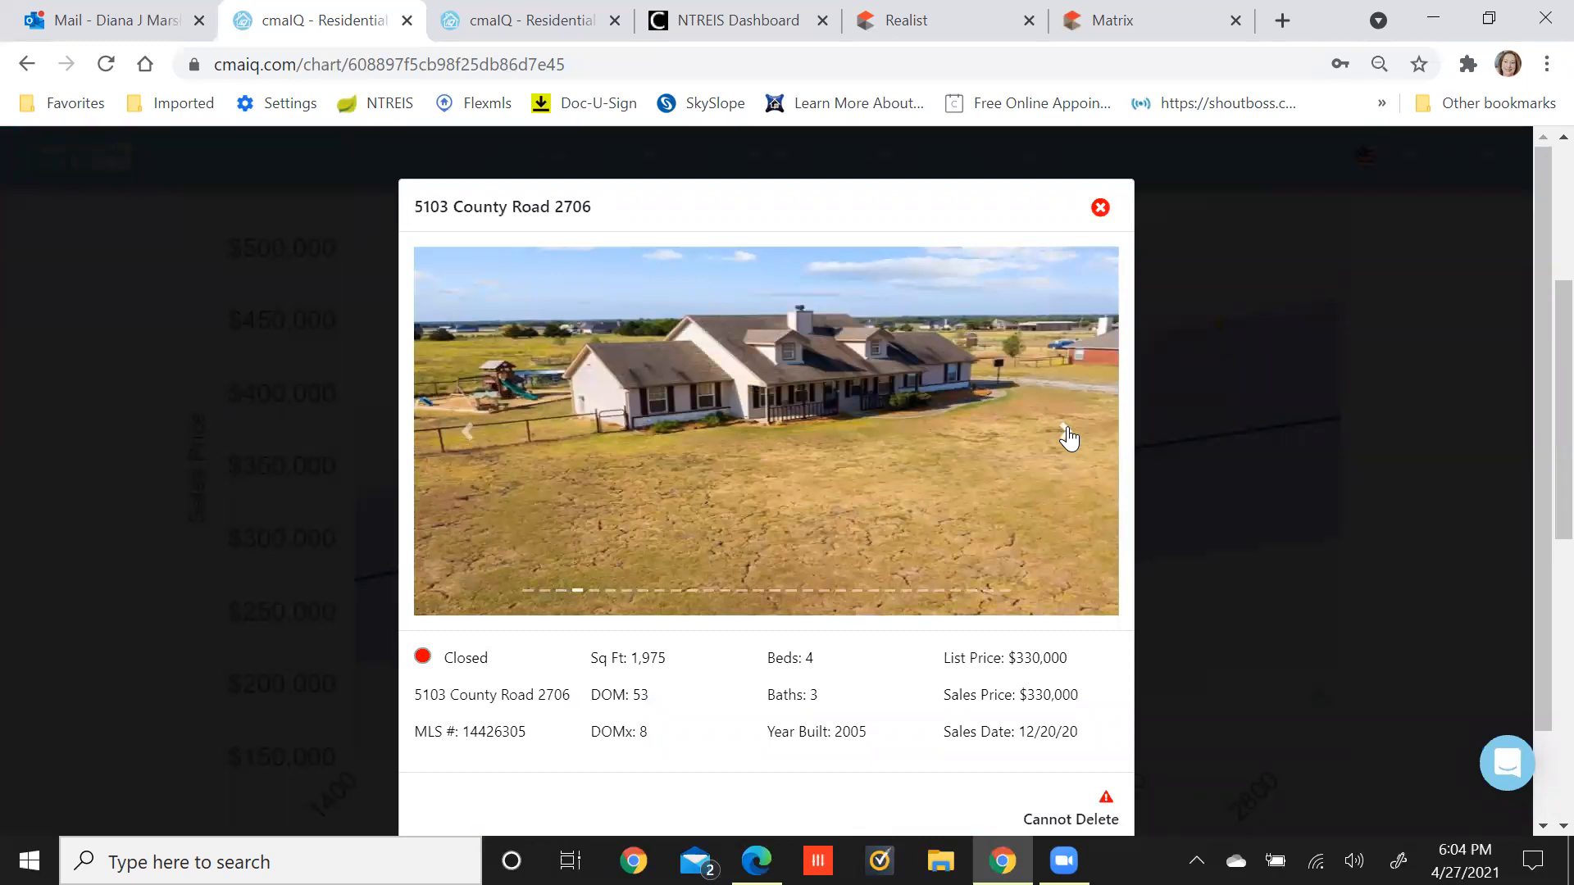
click(1069, 437)
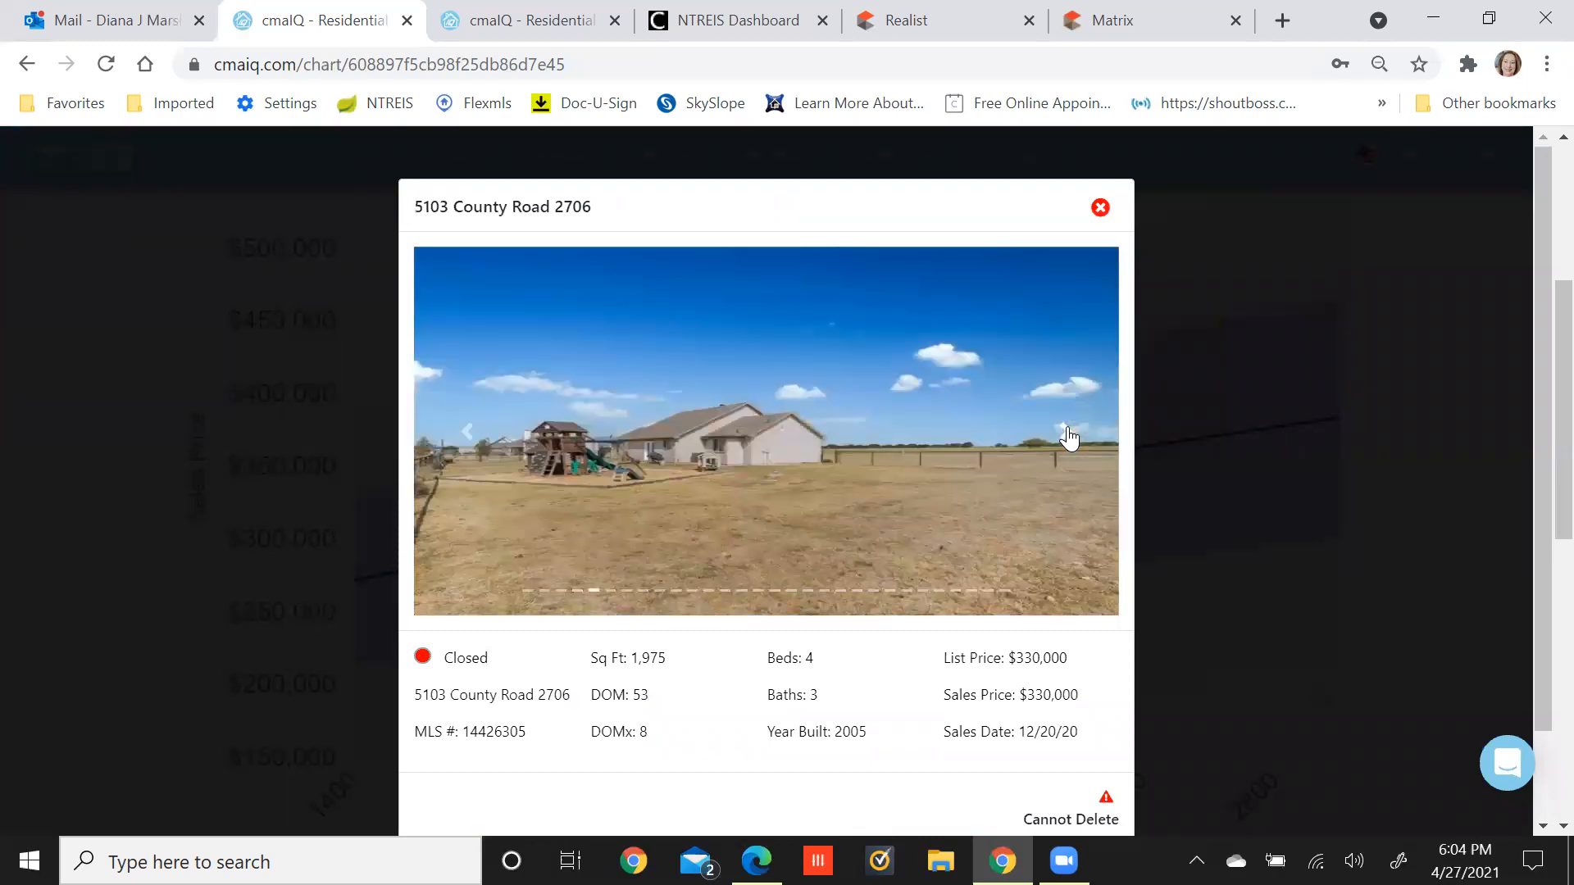
click(1069, 436)
click(1069, 437)
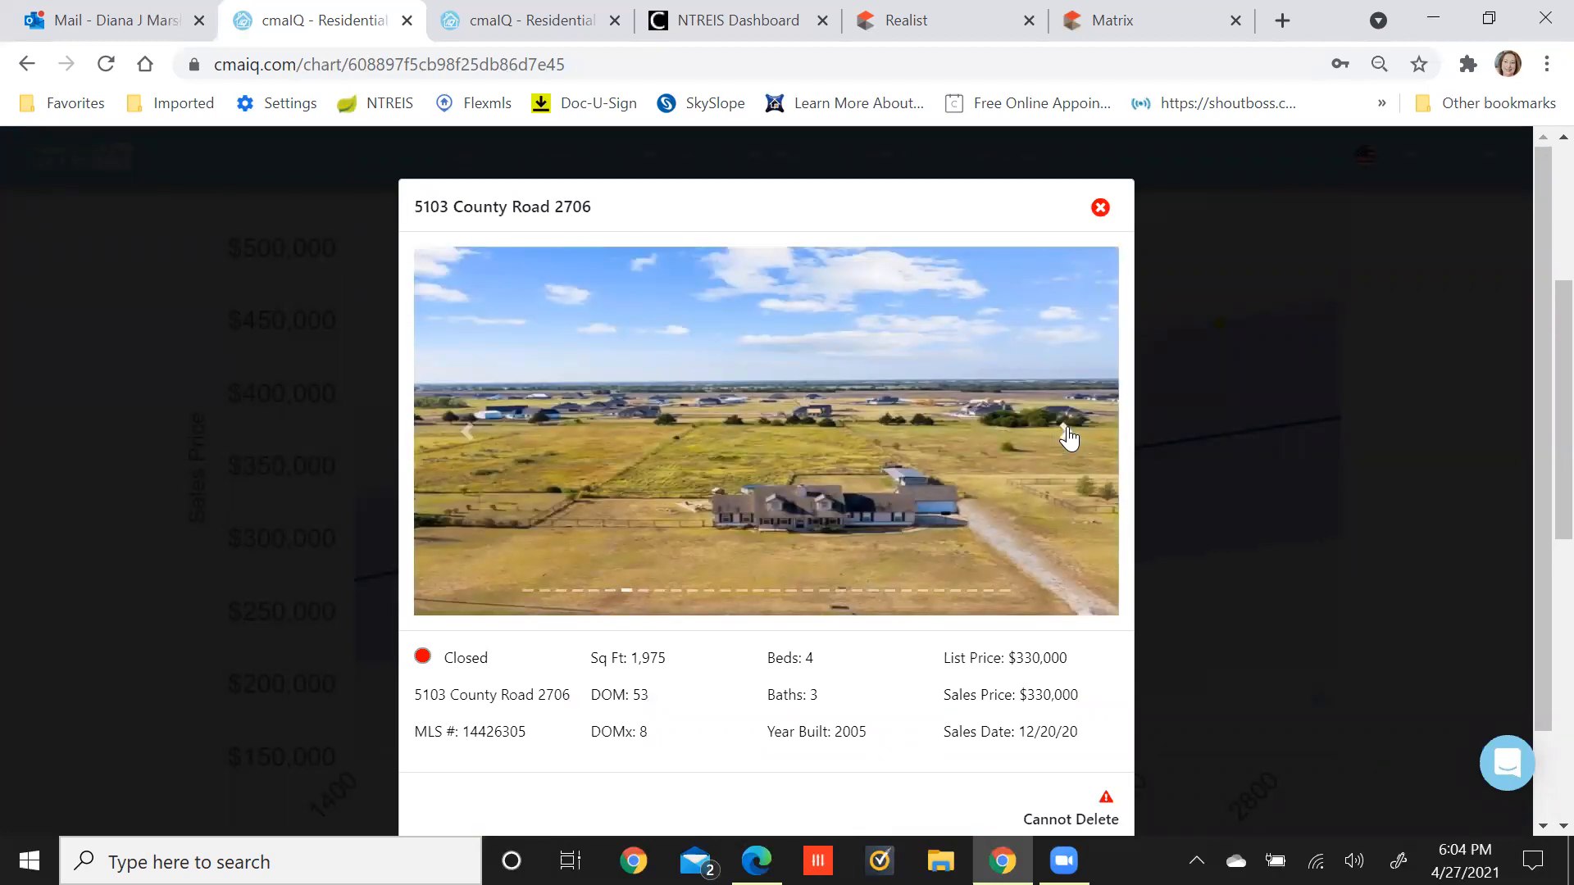
click(1069, 437)
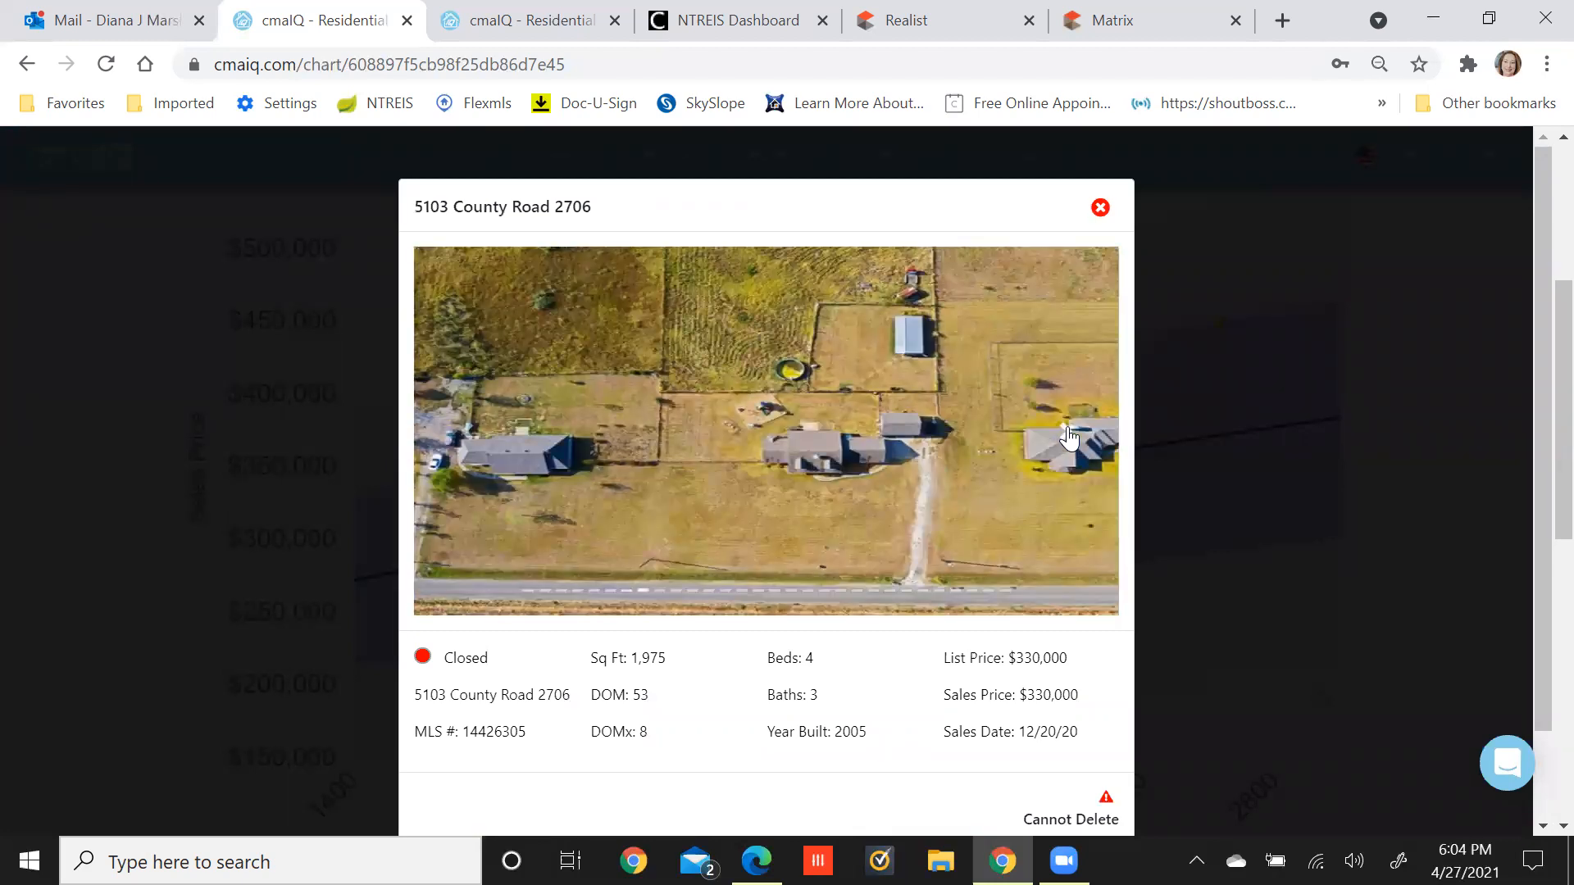
click(1069, 437)
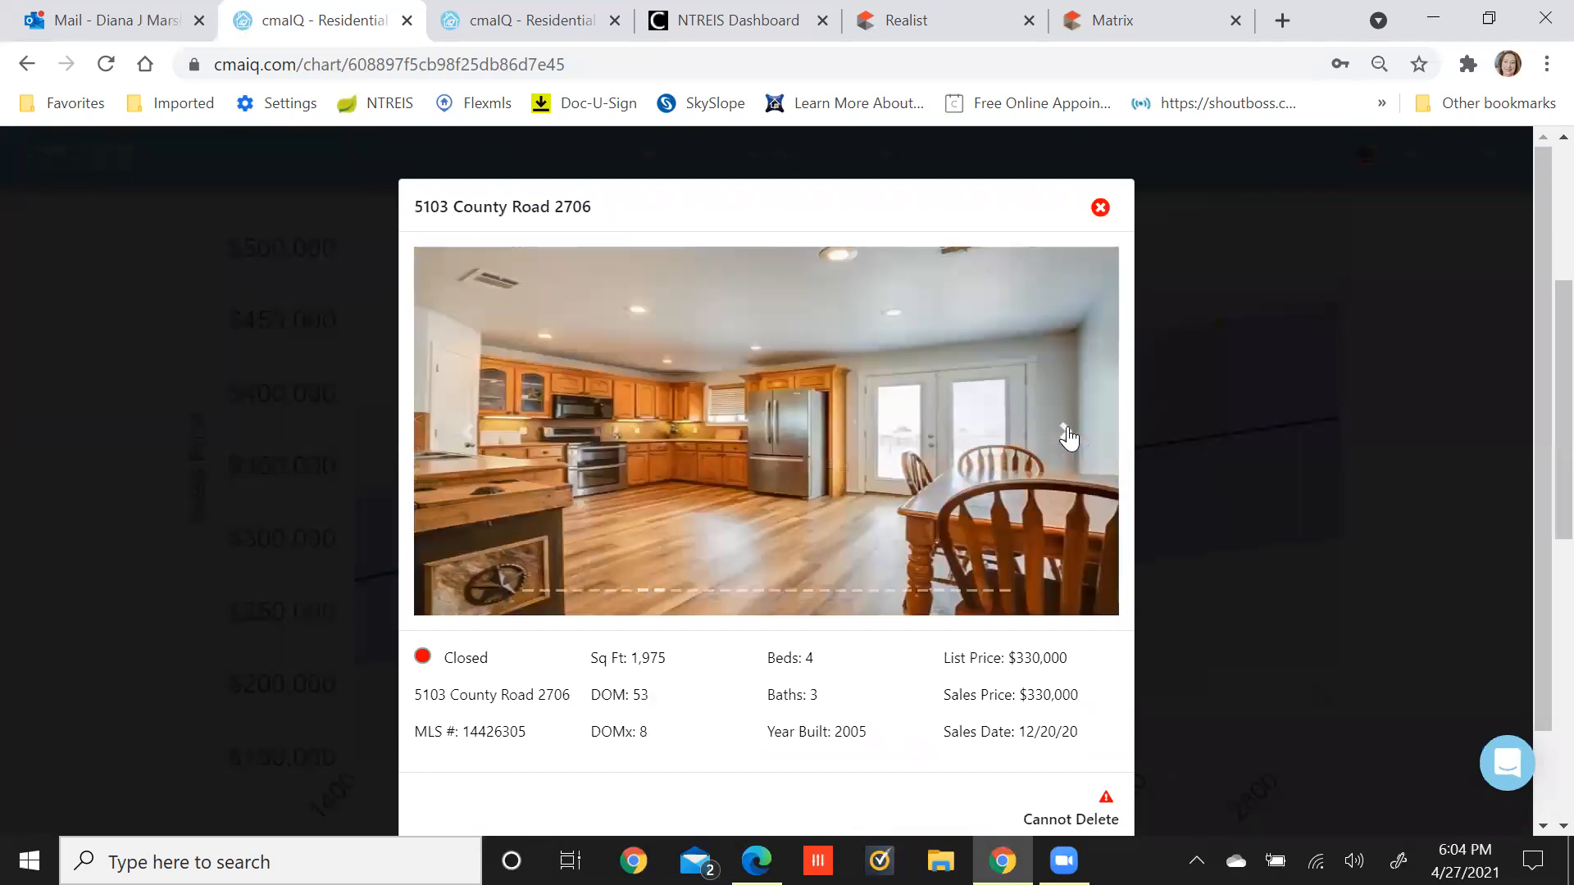
click(1069, 437)
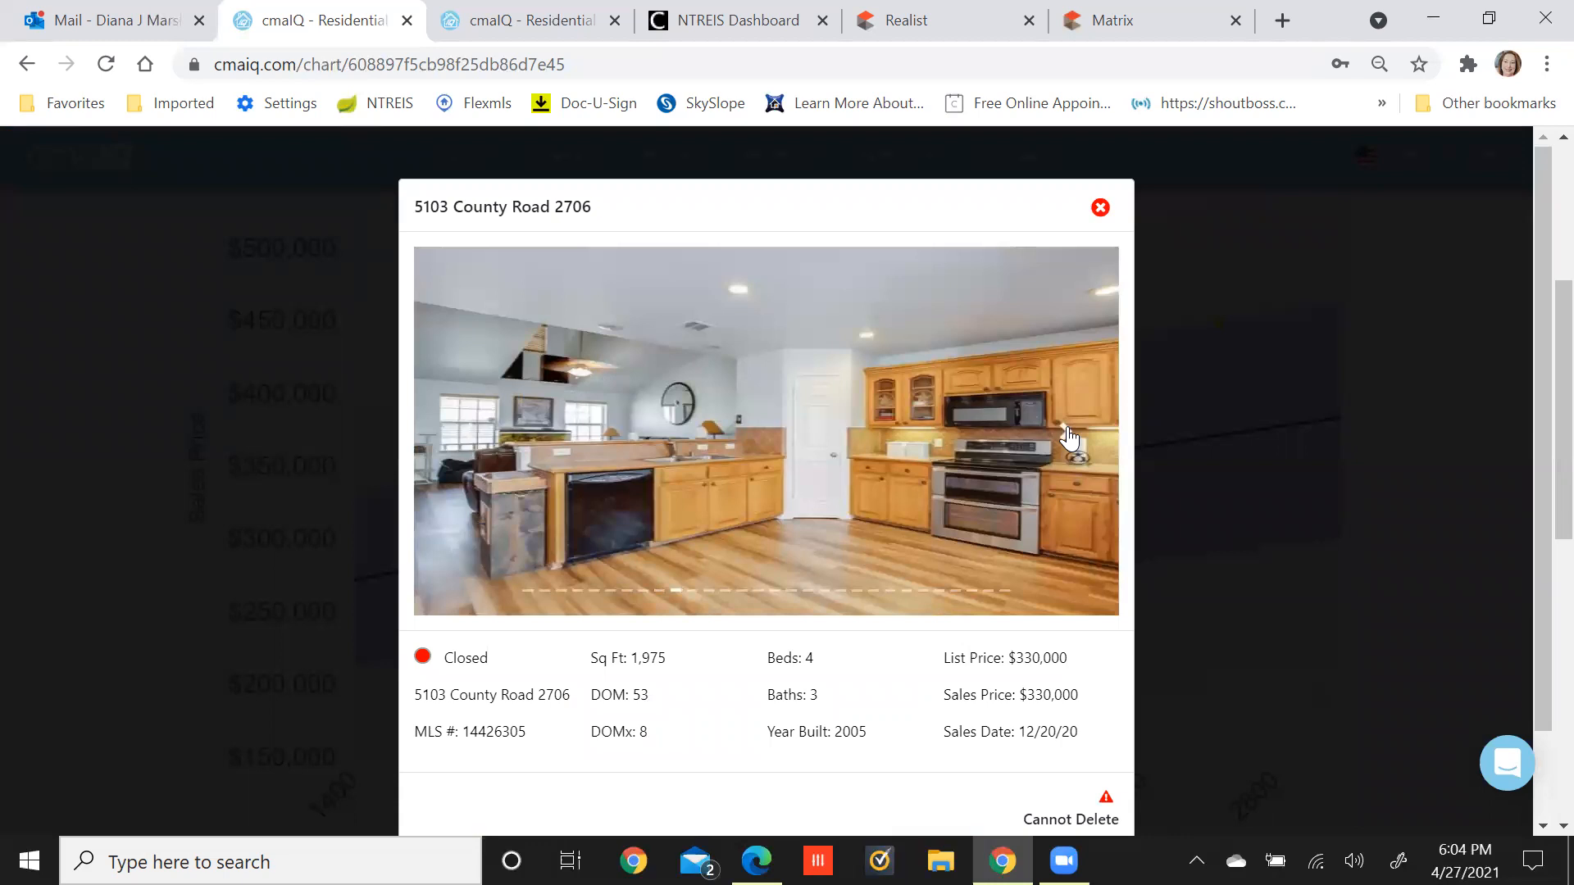
click(1069, 437)
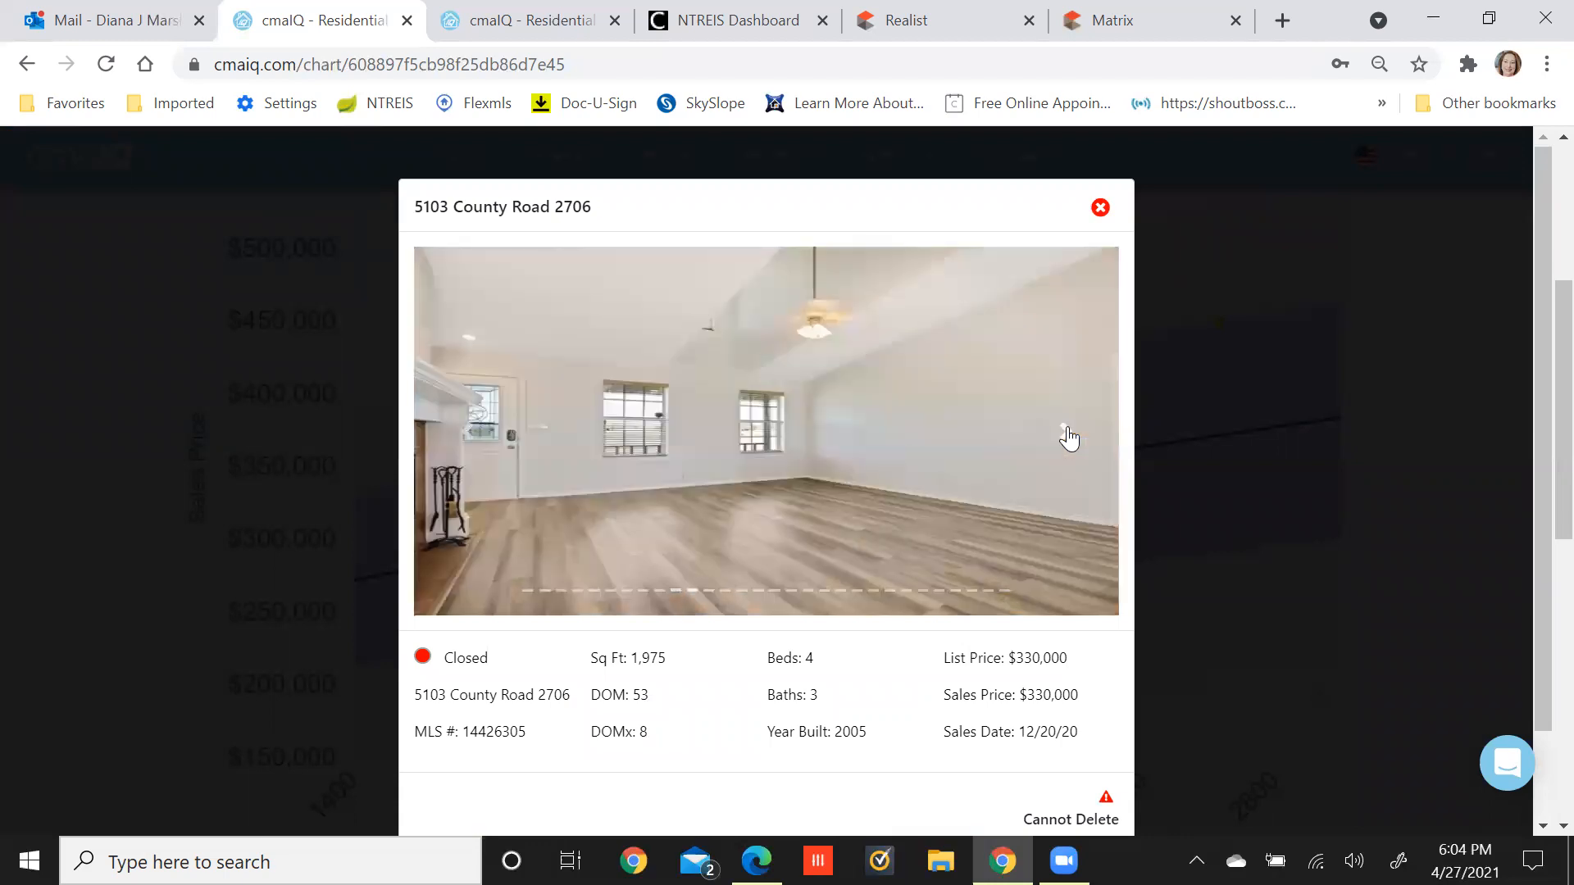
click(1101, 210)
mouse_move(935, 514)
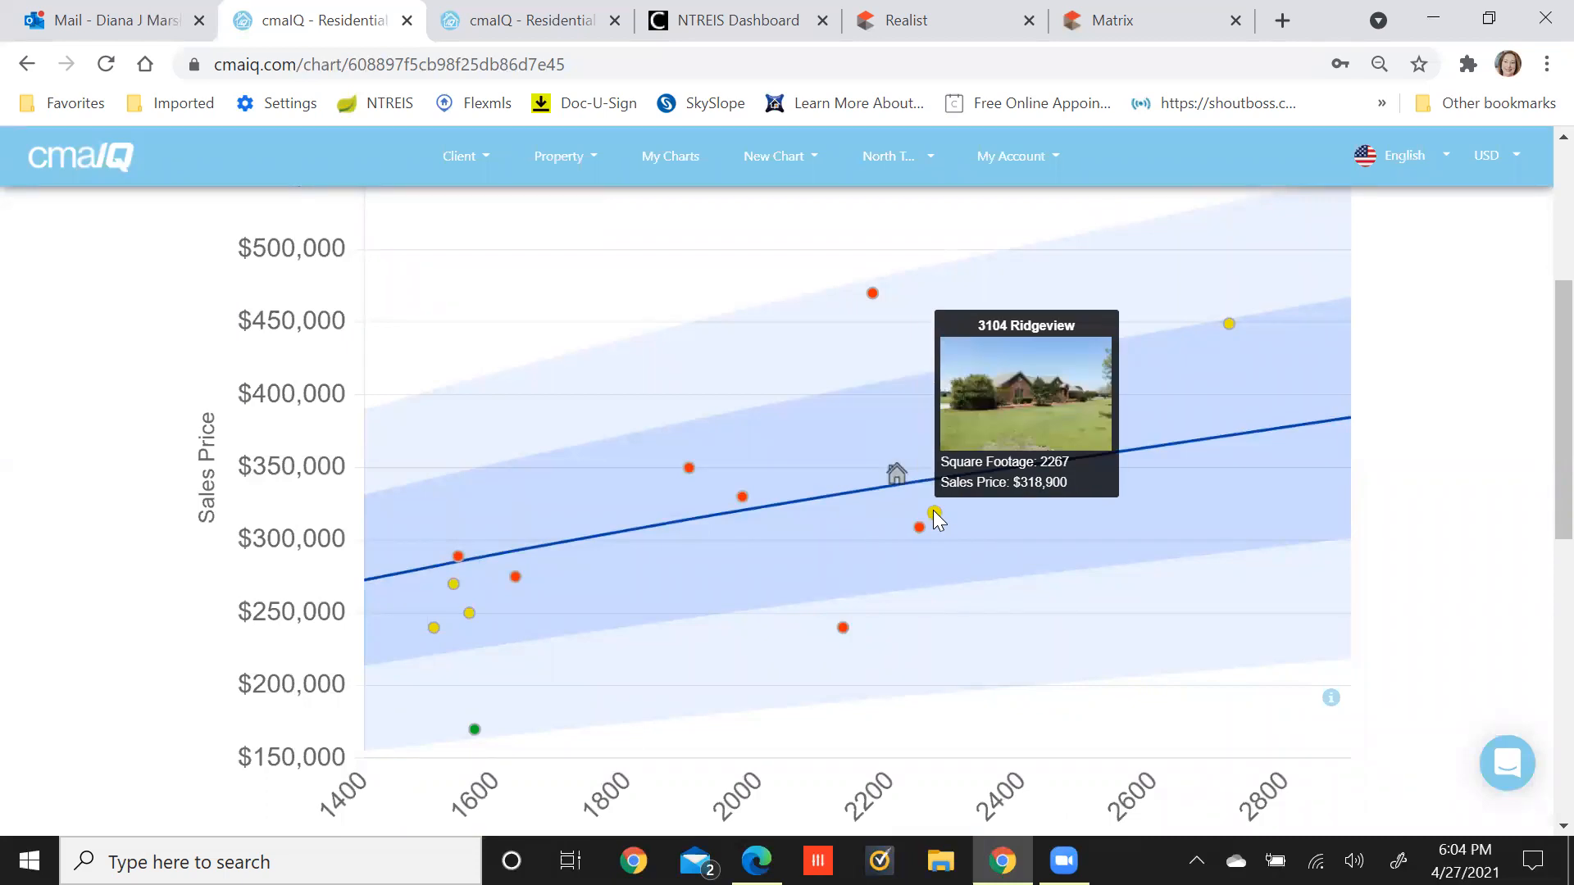
click(934, 515)
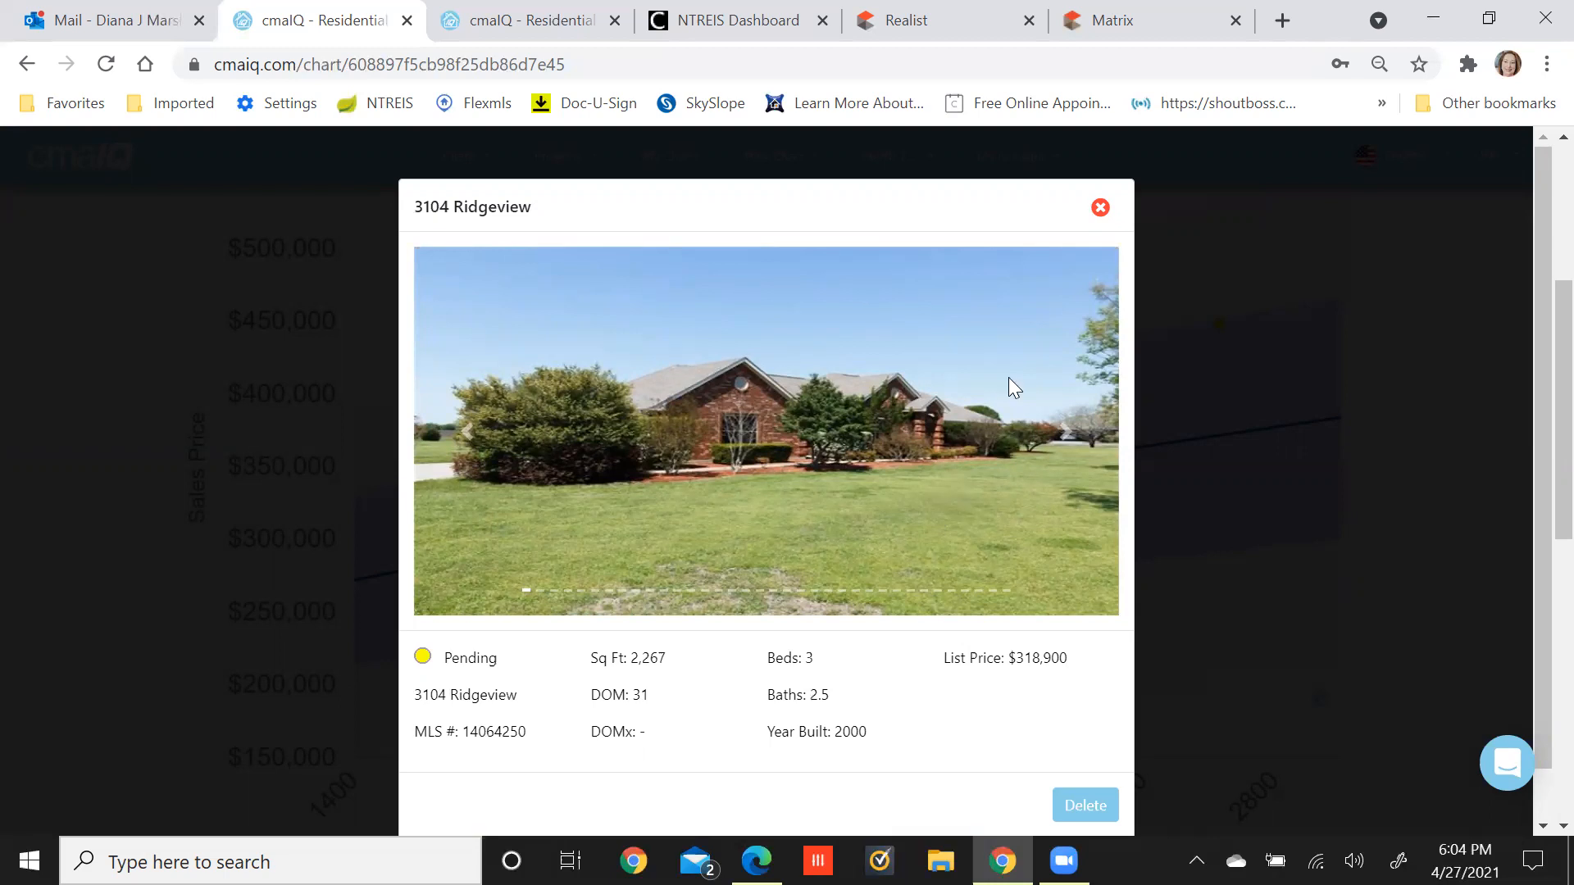
click(1101, 209)
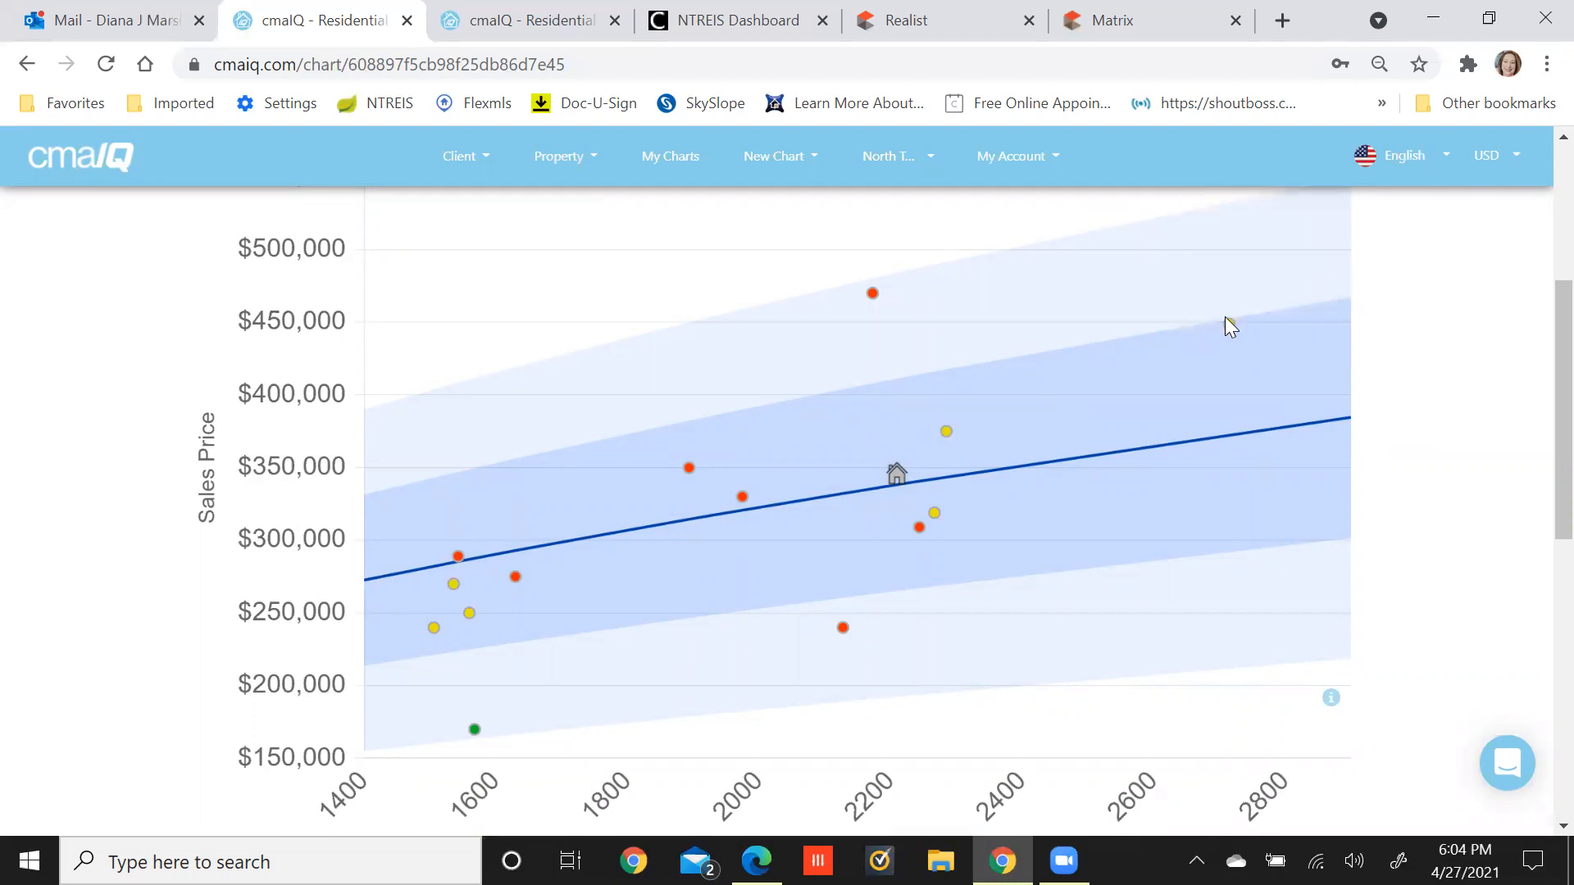
mouse_move(1225, 322)
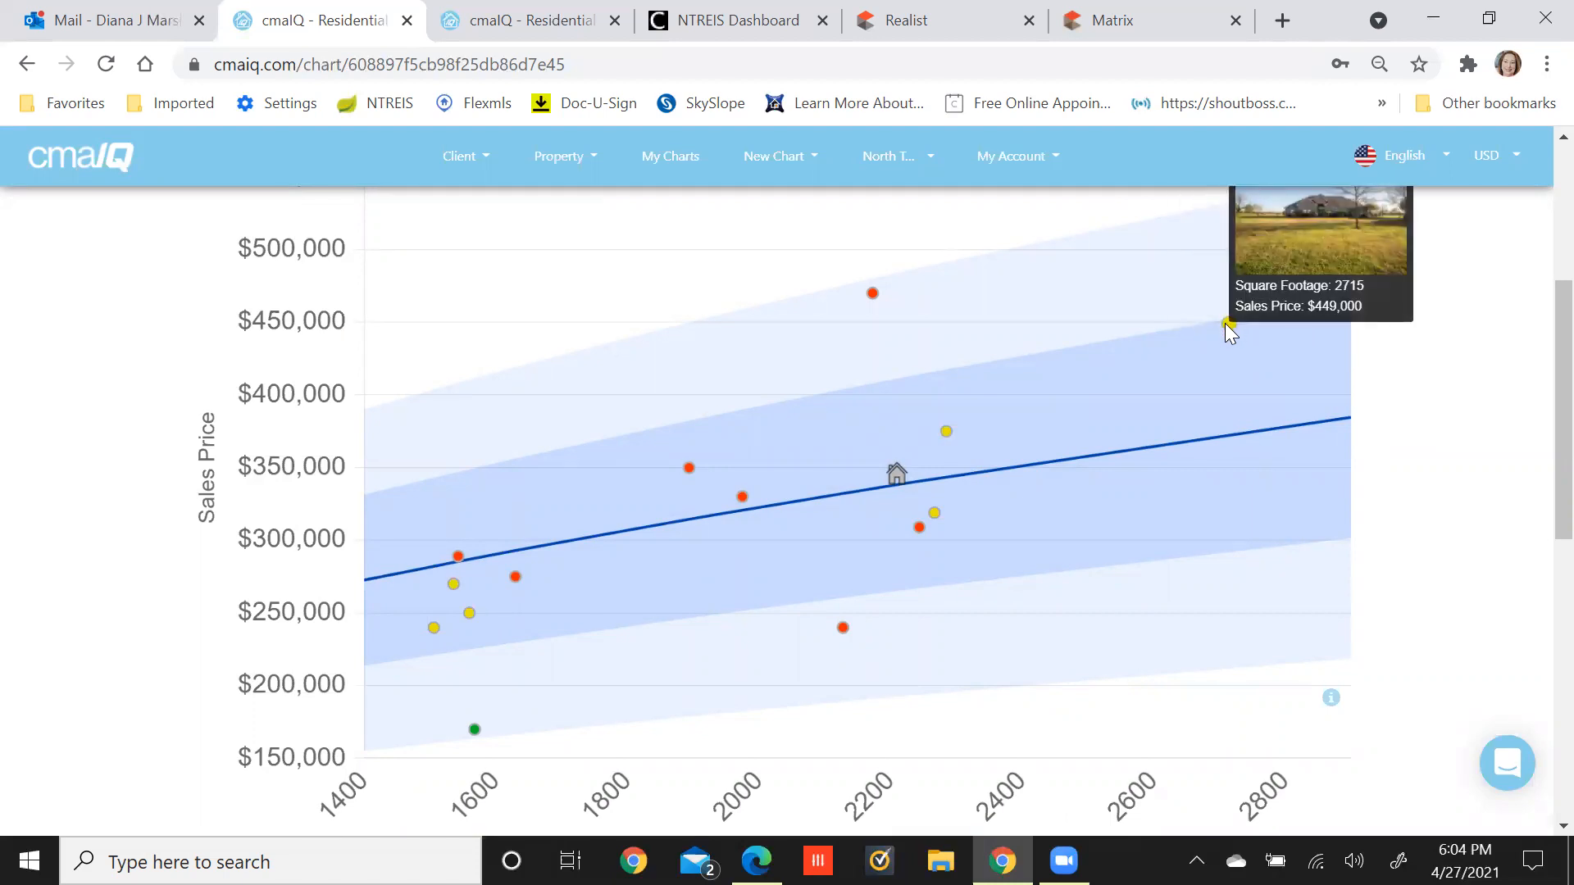
click(873, 295)
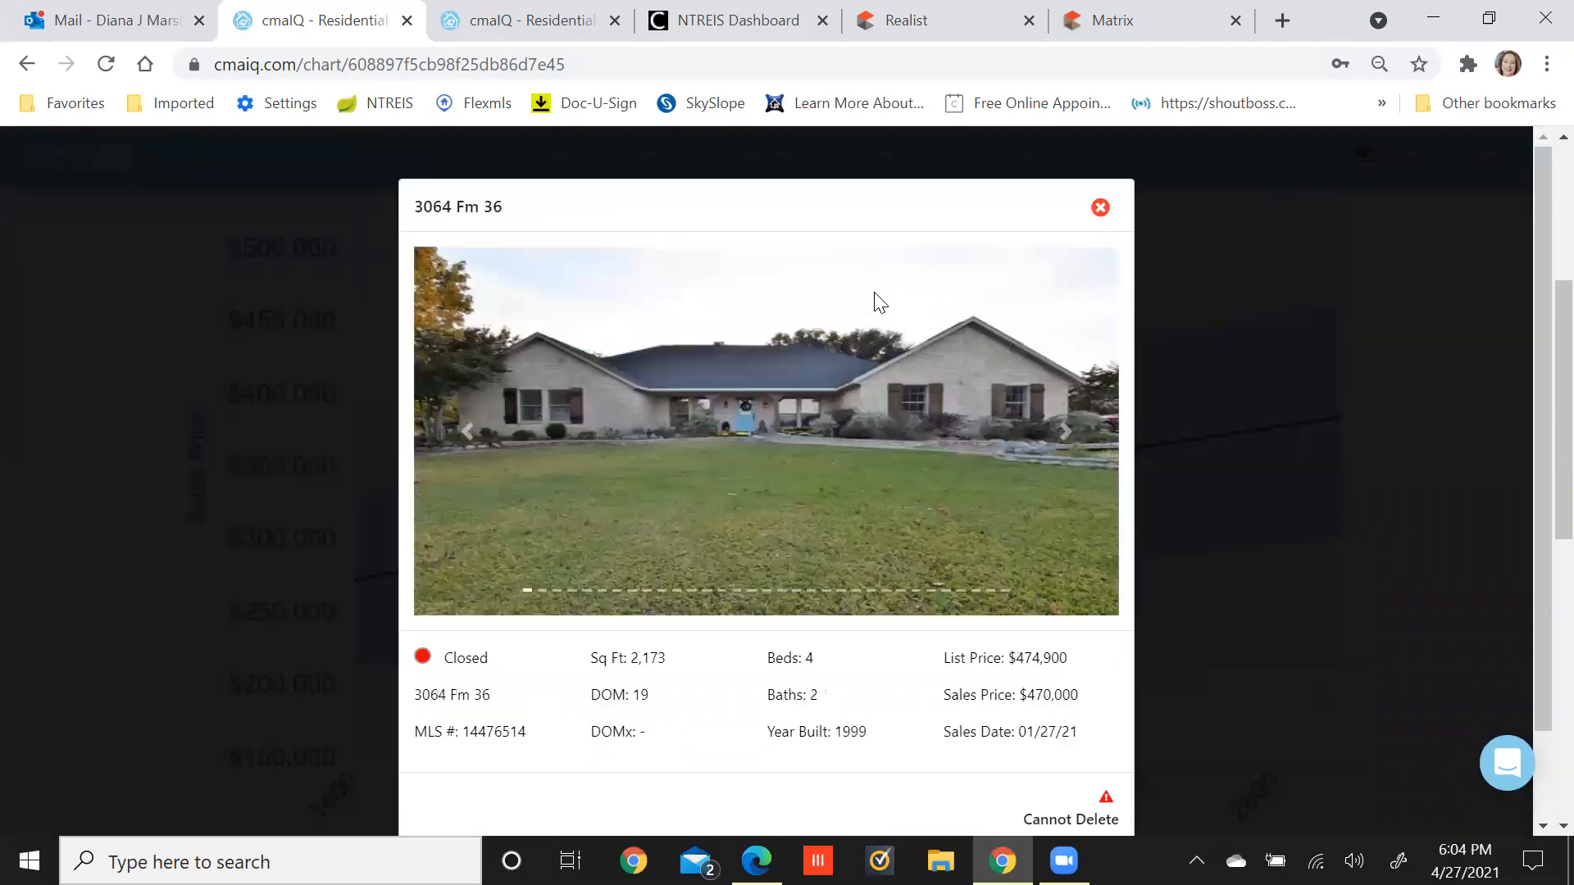
click(1100, 208)
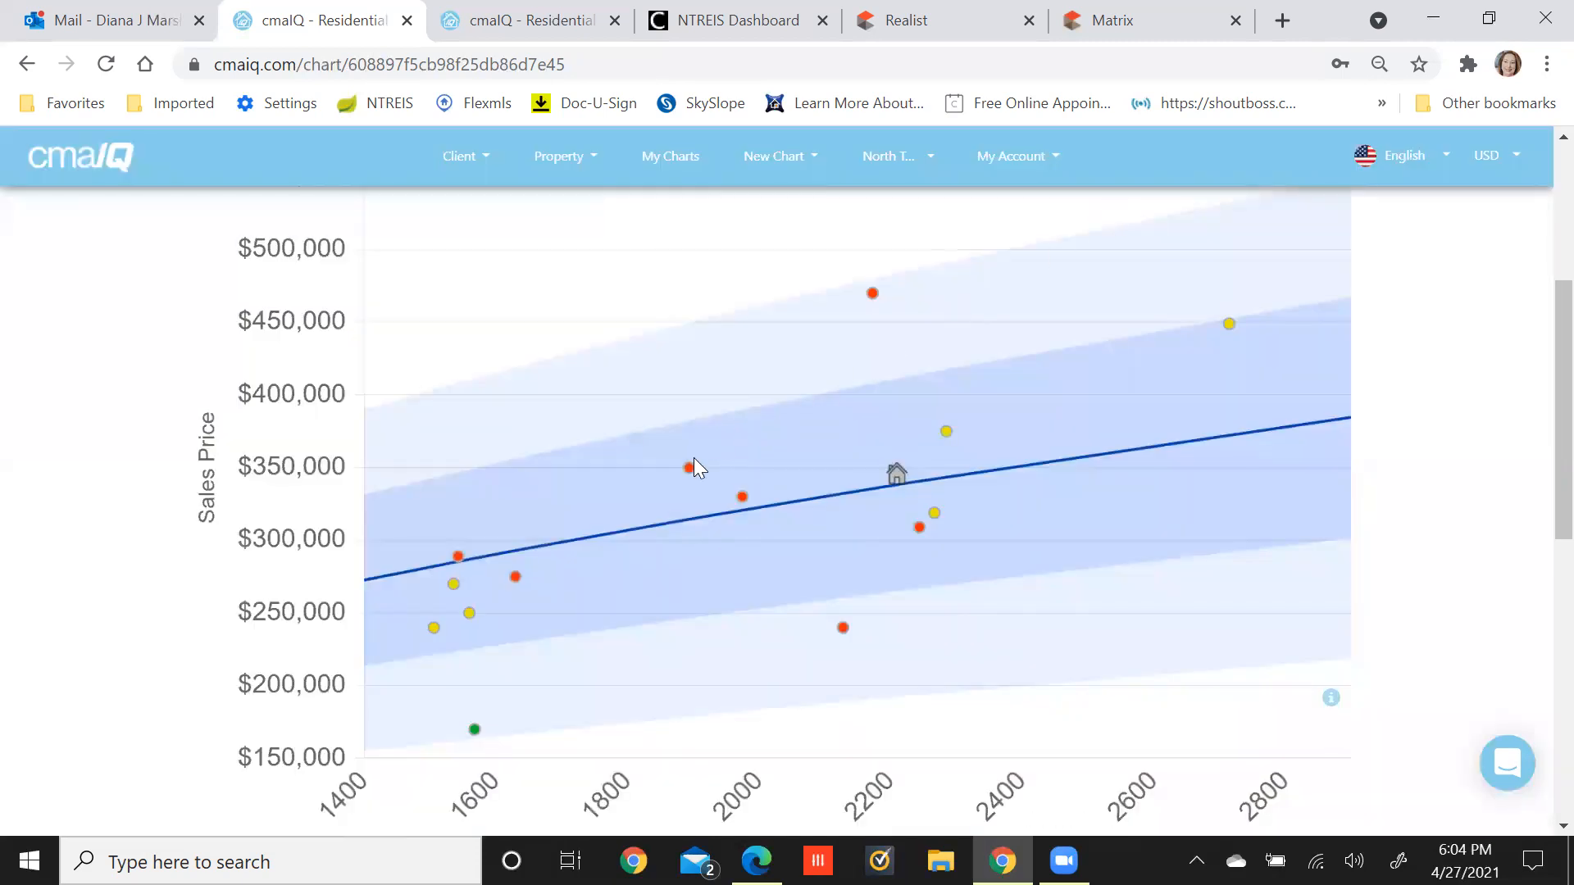
mouse_move(688, 465)
mouse_move(457, 563)
mouse_move(438, 630)
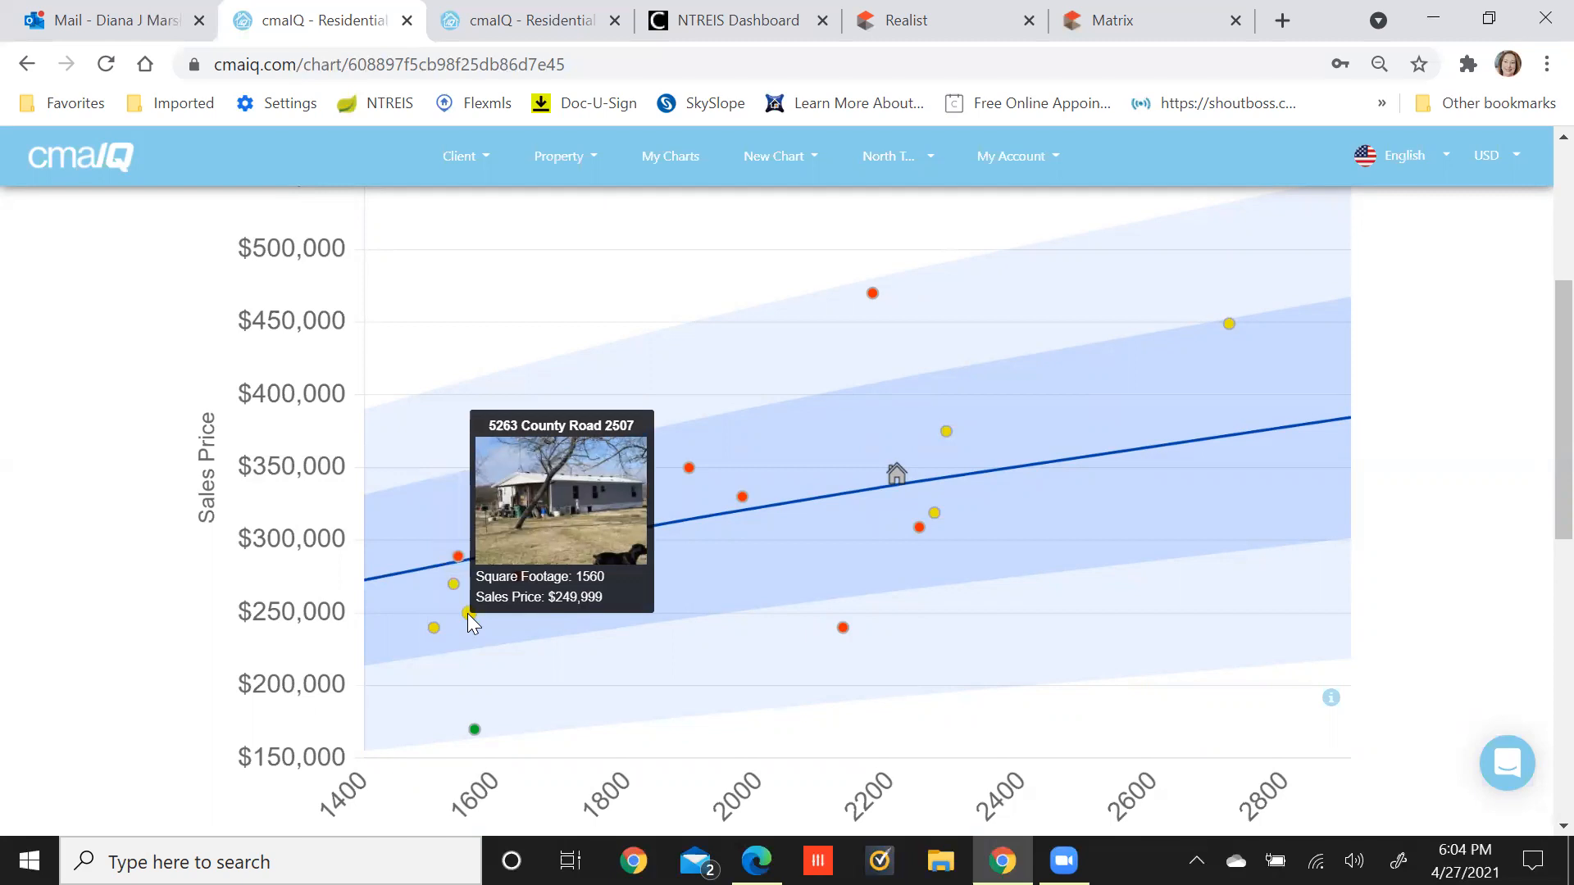
click(469, 614)
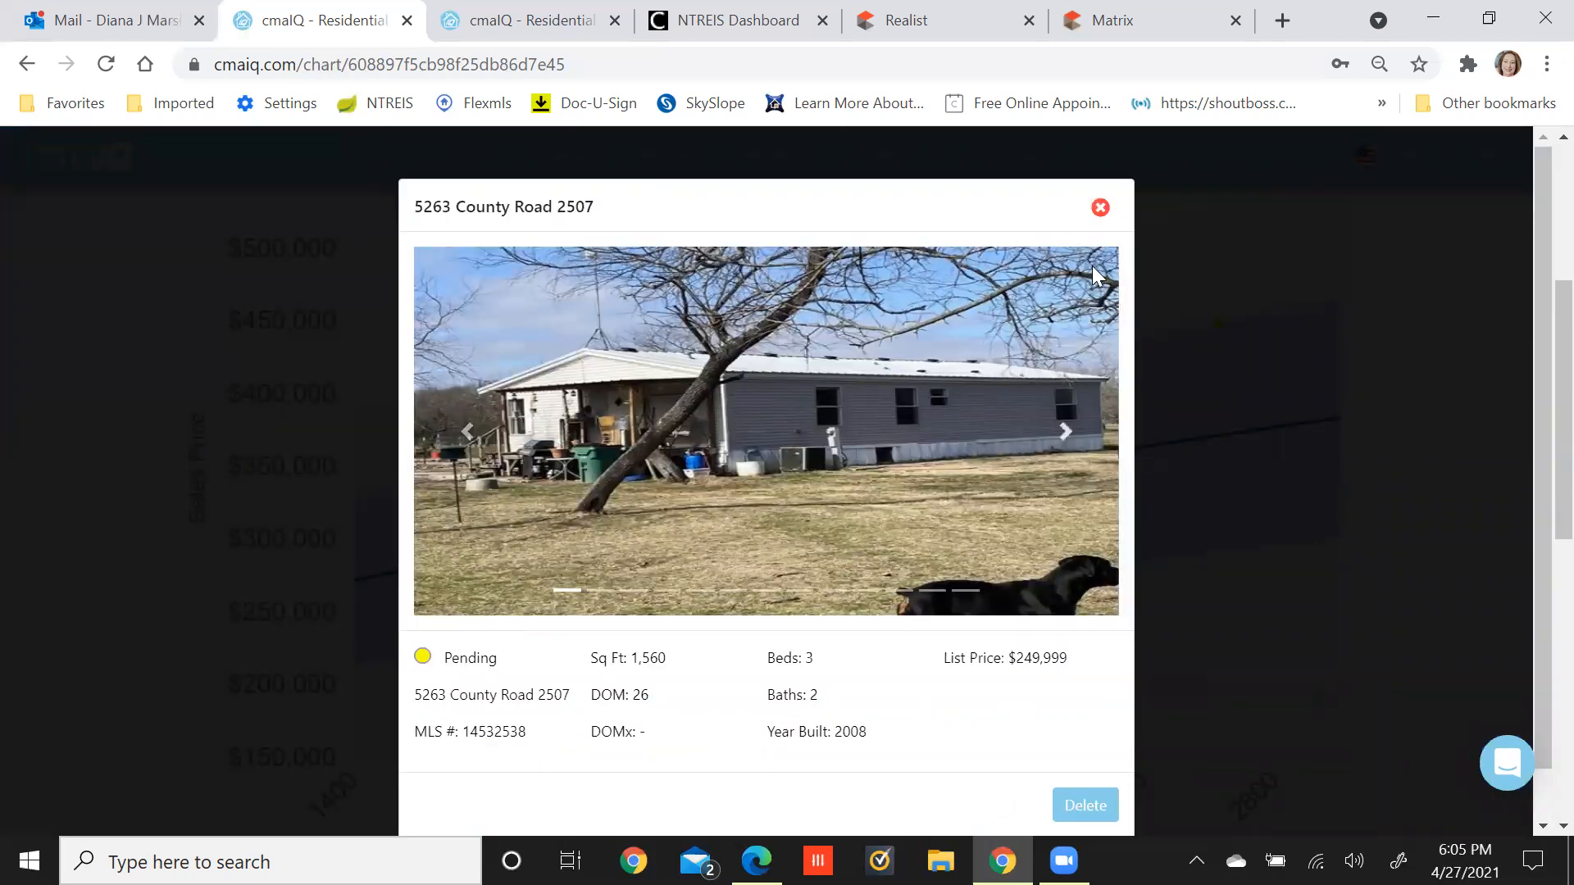
click(1099, 210)
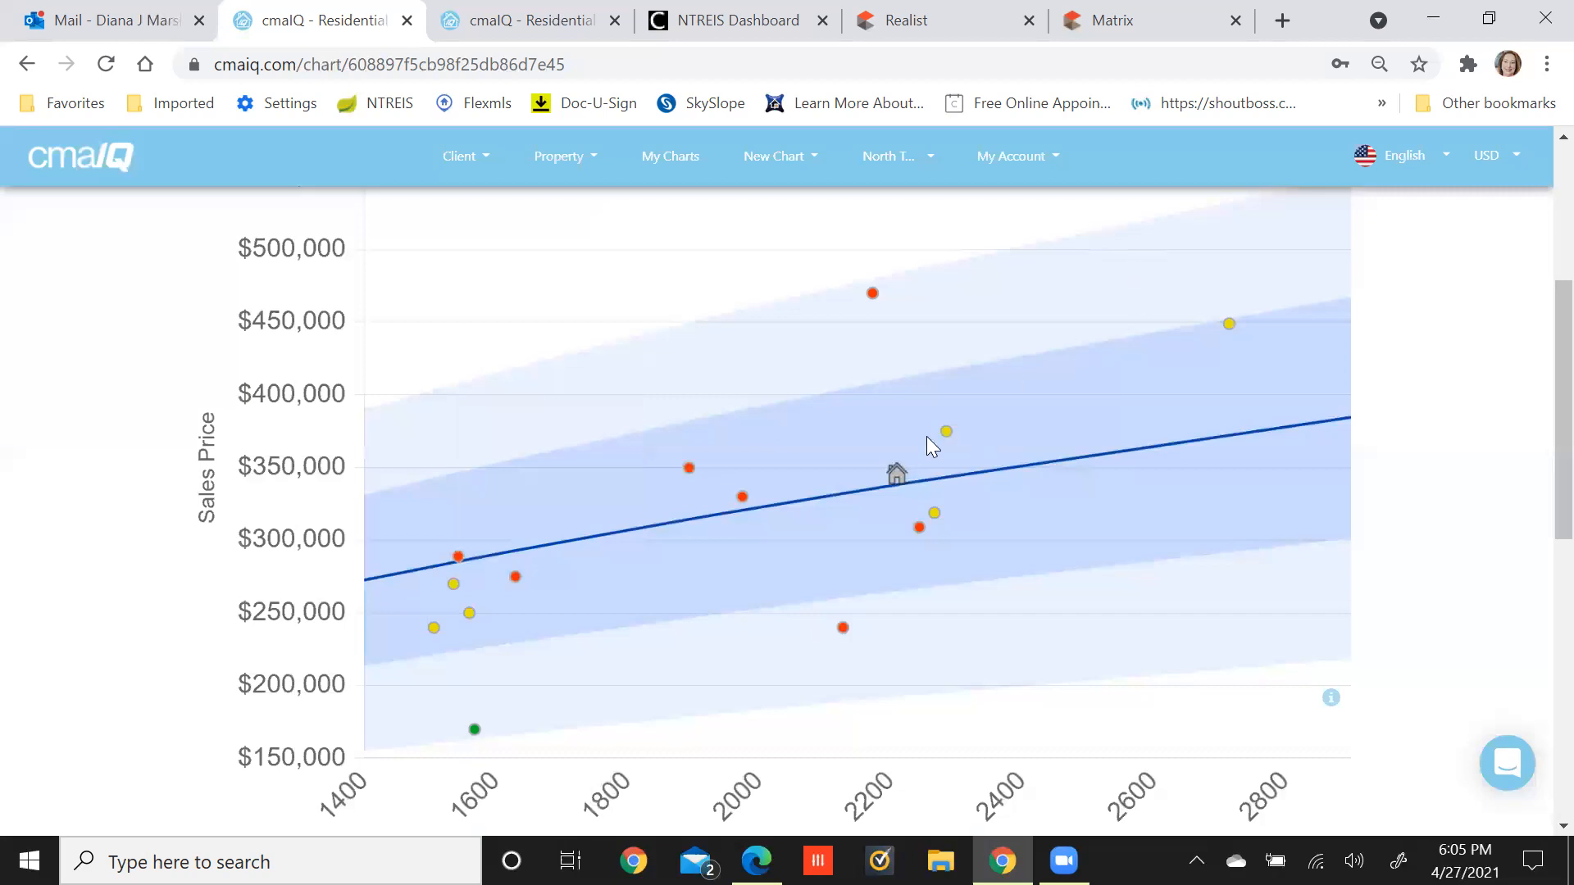
click(467, 613)
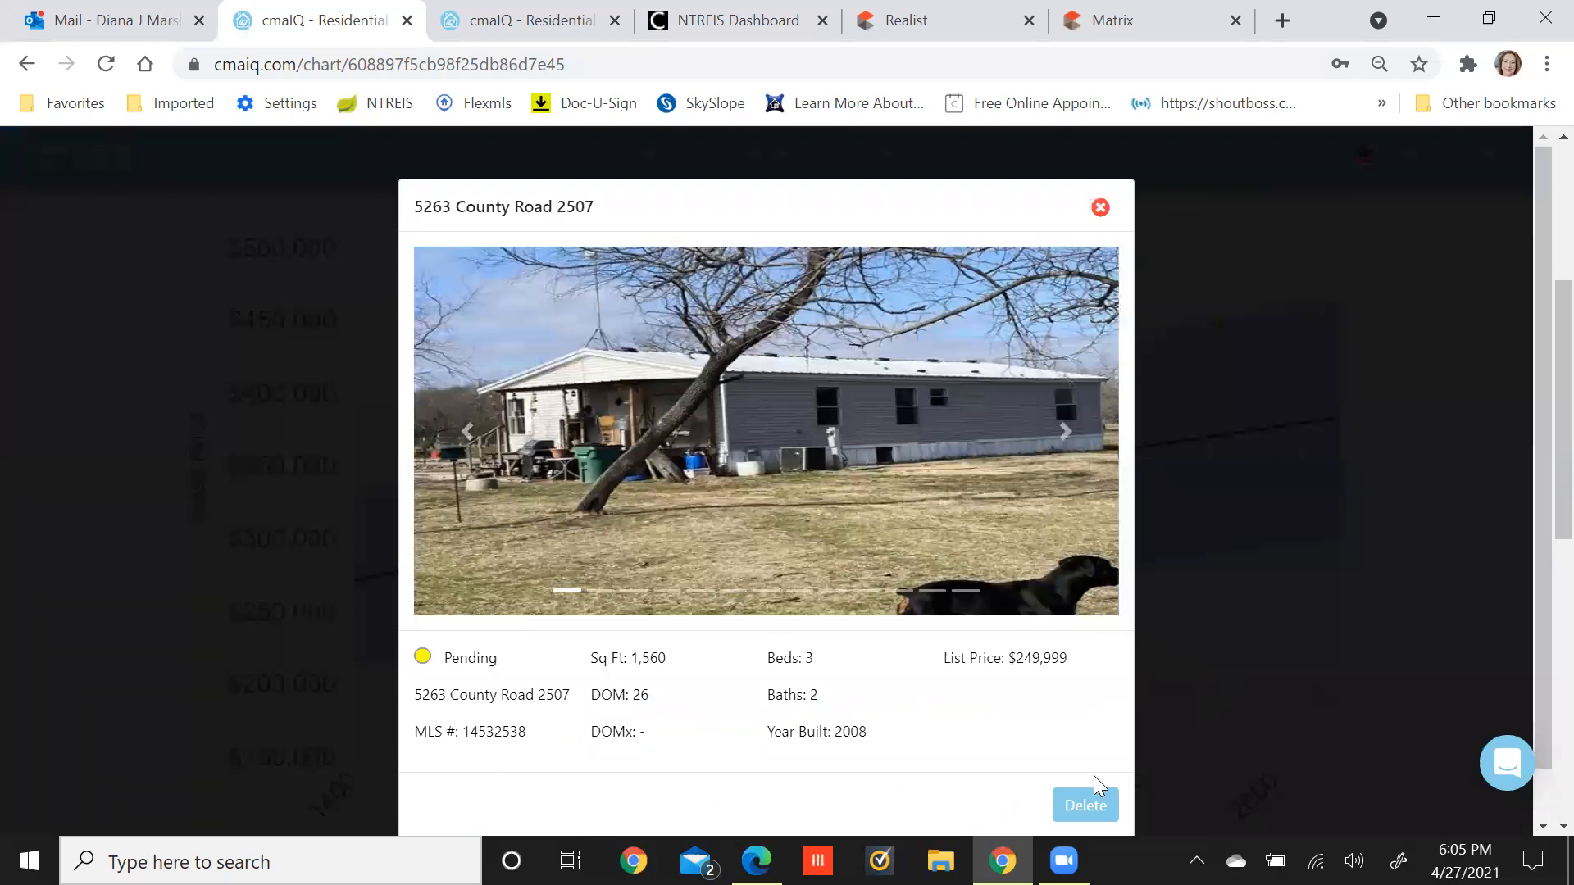
click(1087, 805)
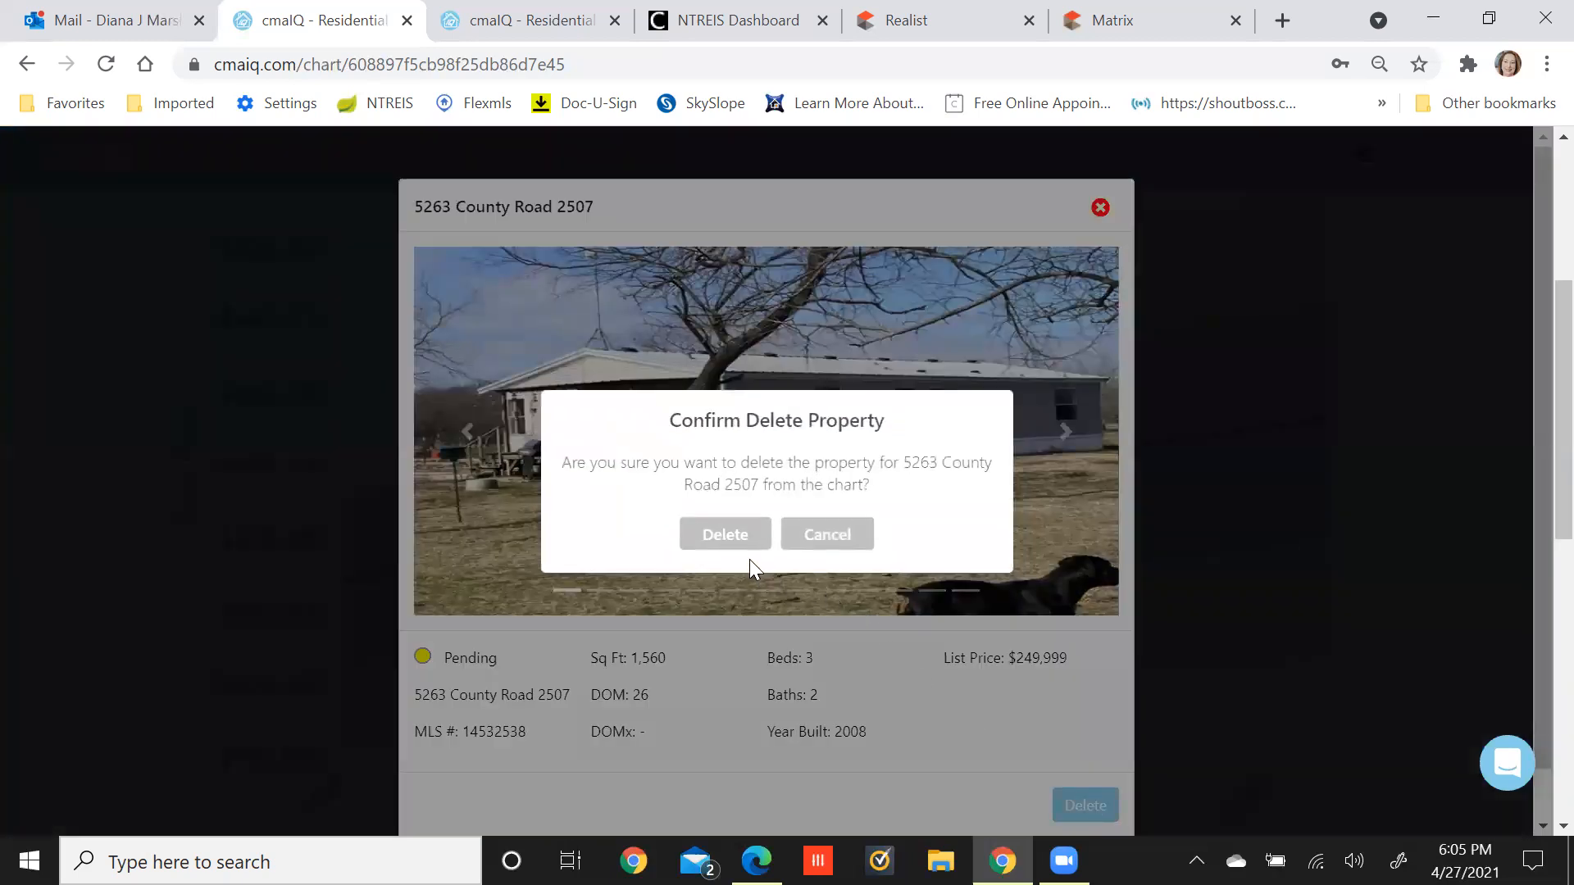
click(726, 534)
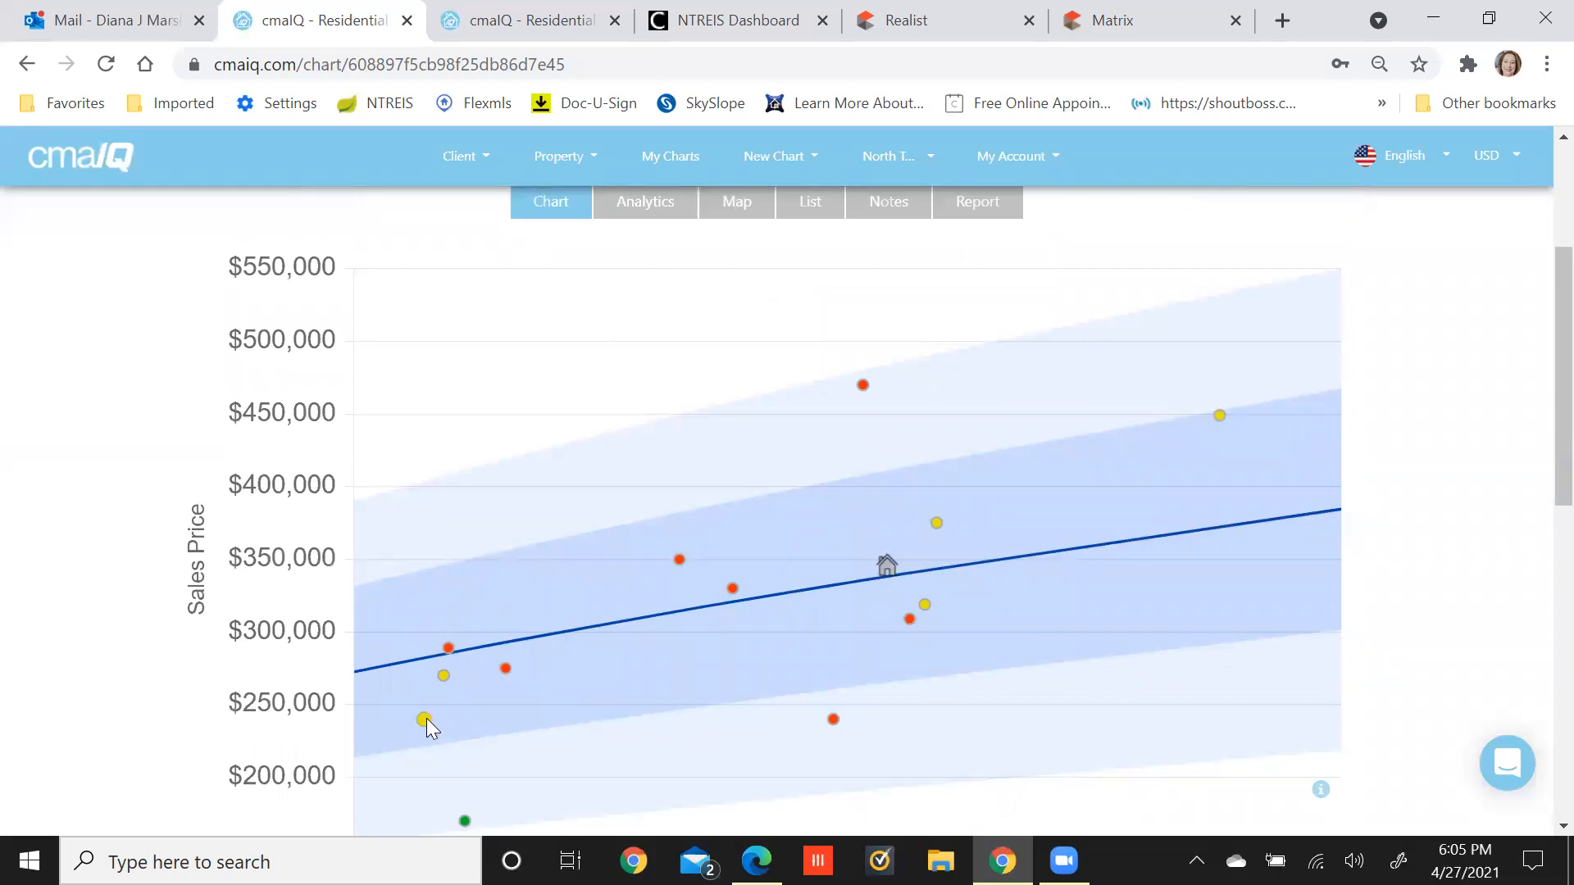
mouse_move(425, 721)
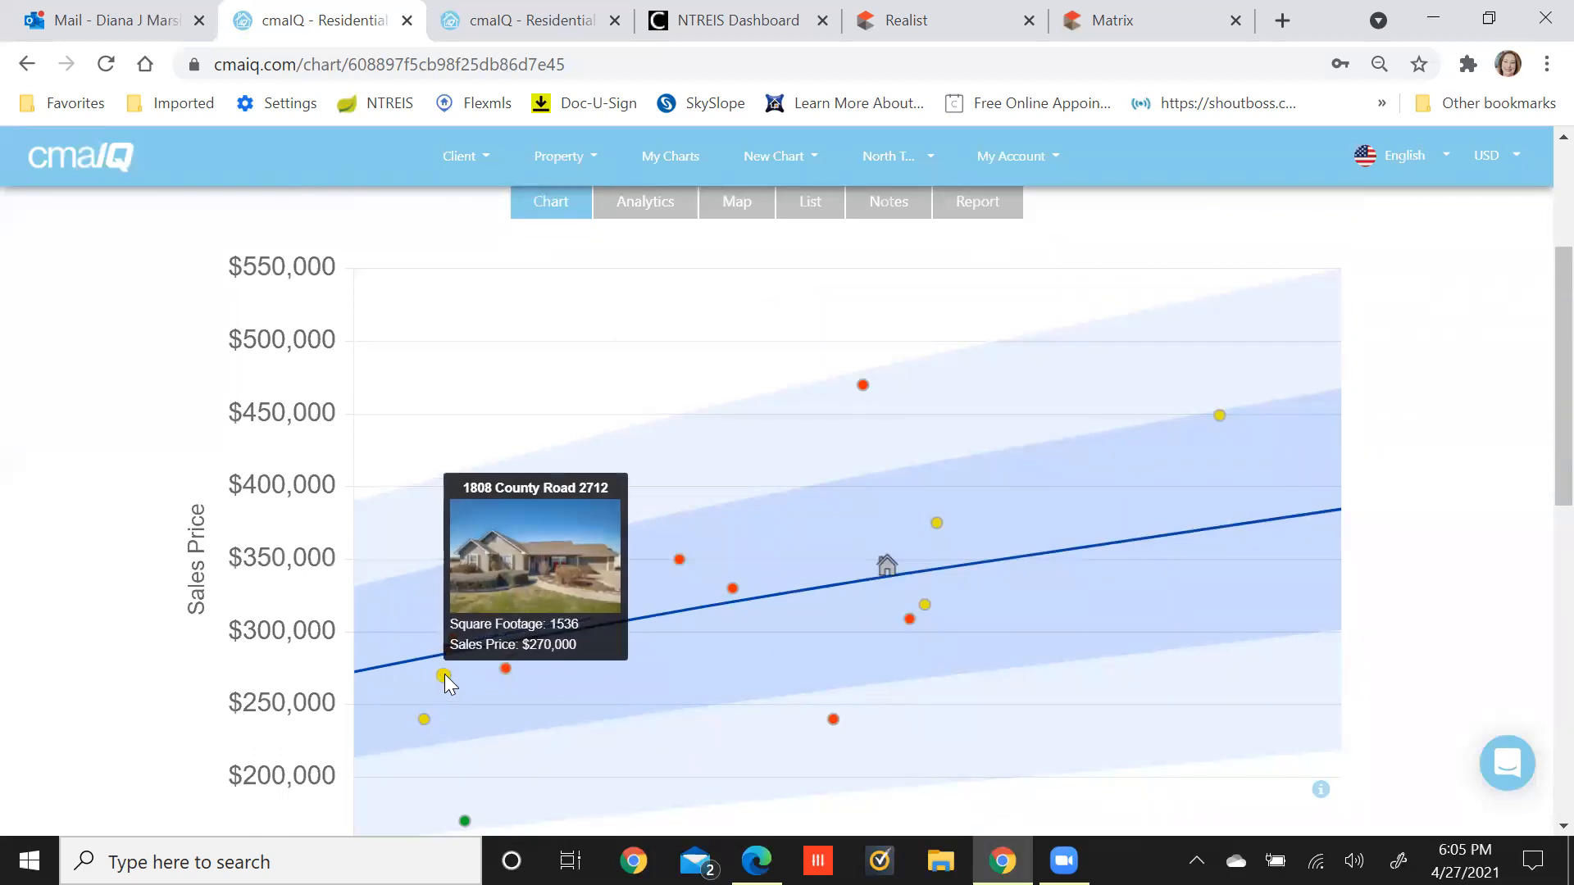
mouse_move(833, 721)
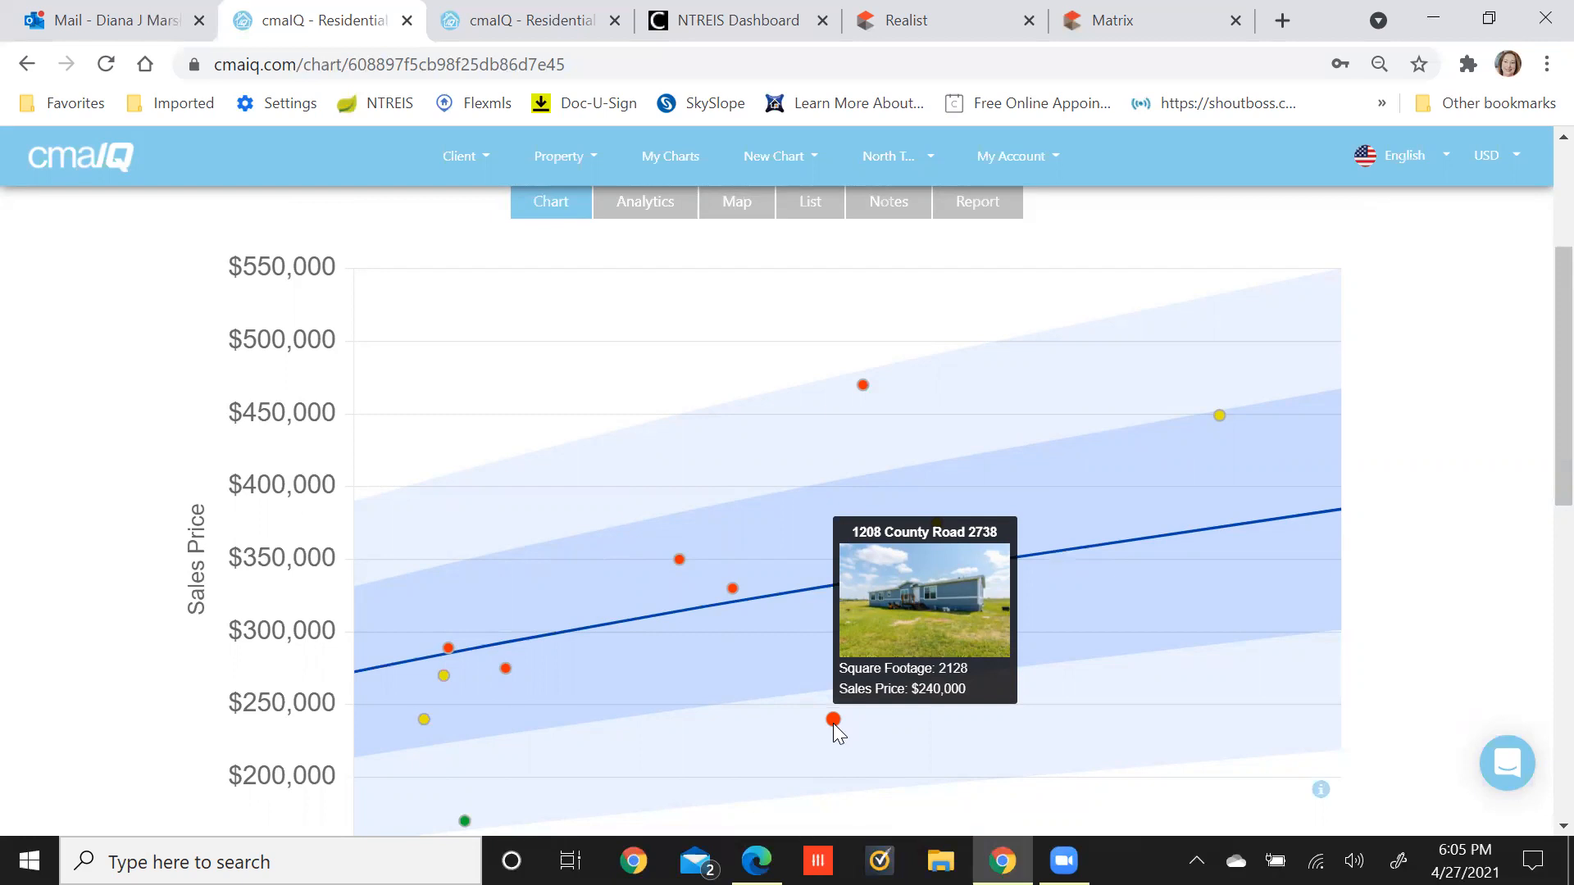
mouse_move(910, 621)
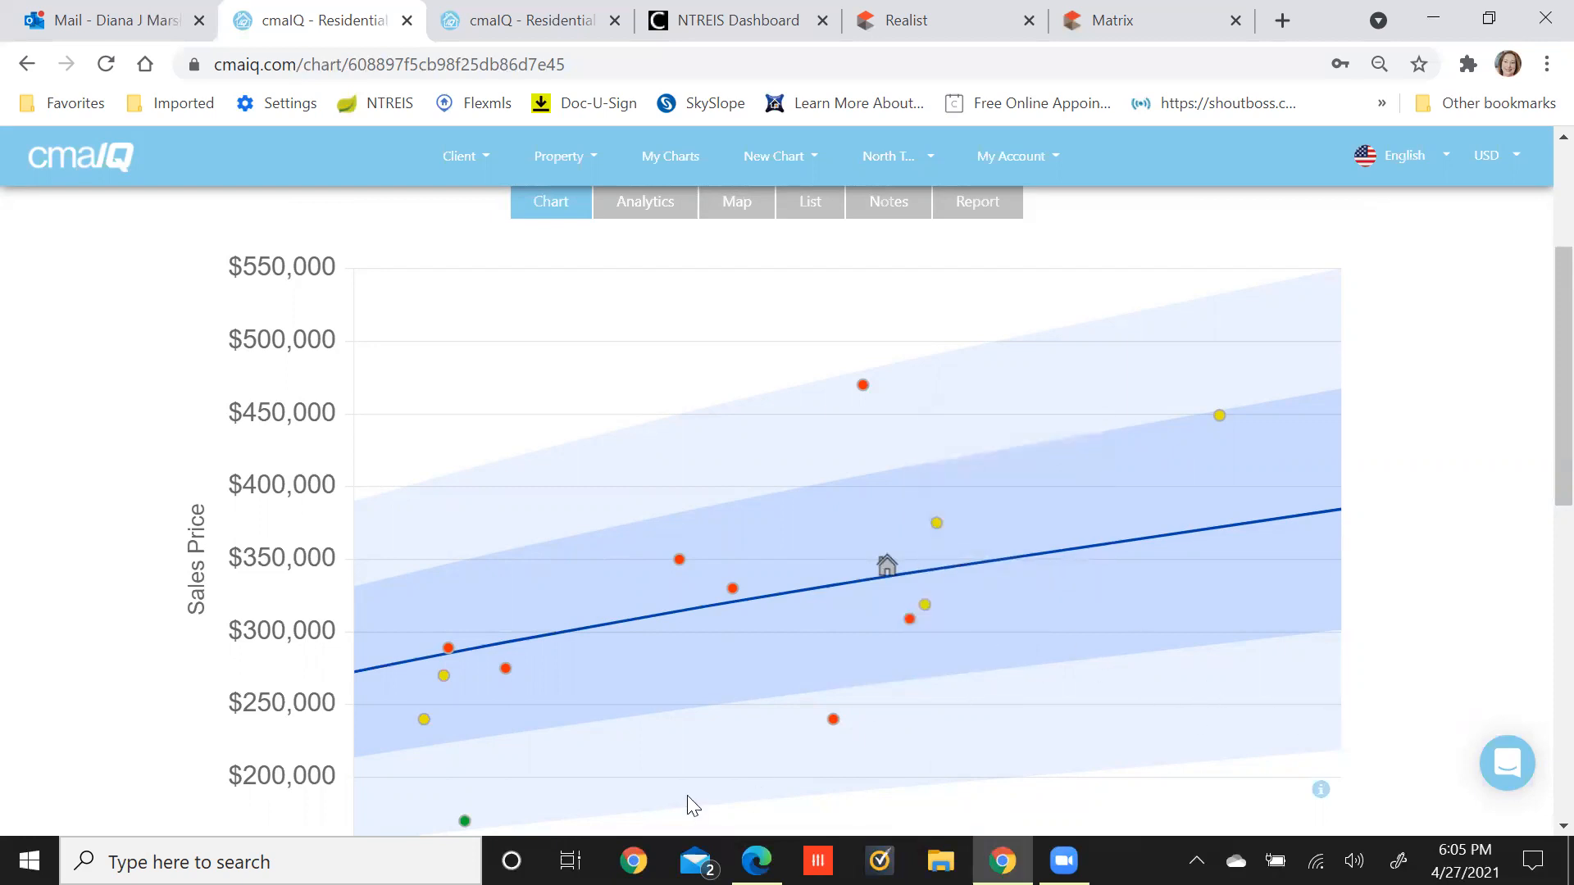
mouse_move(691, 806)
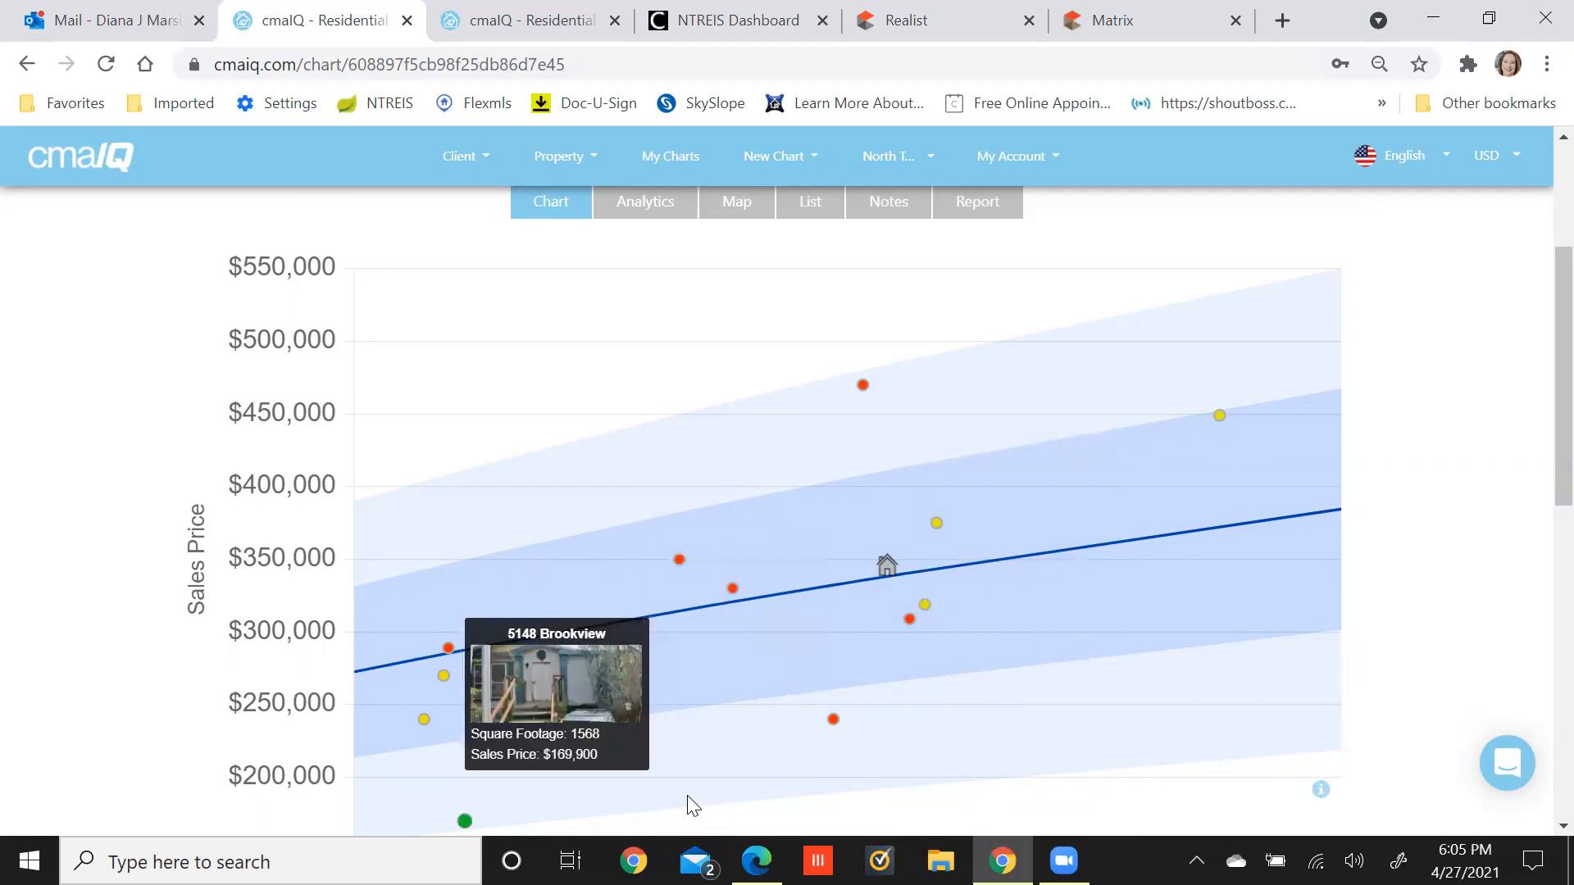
click(691, 806)
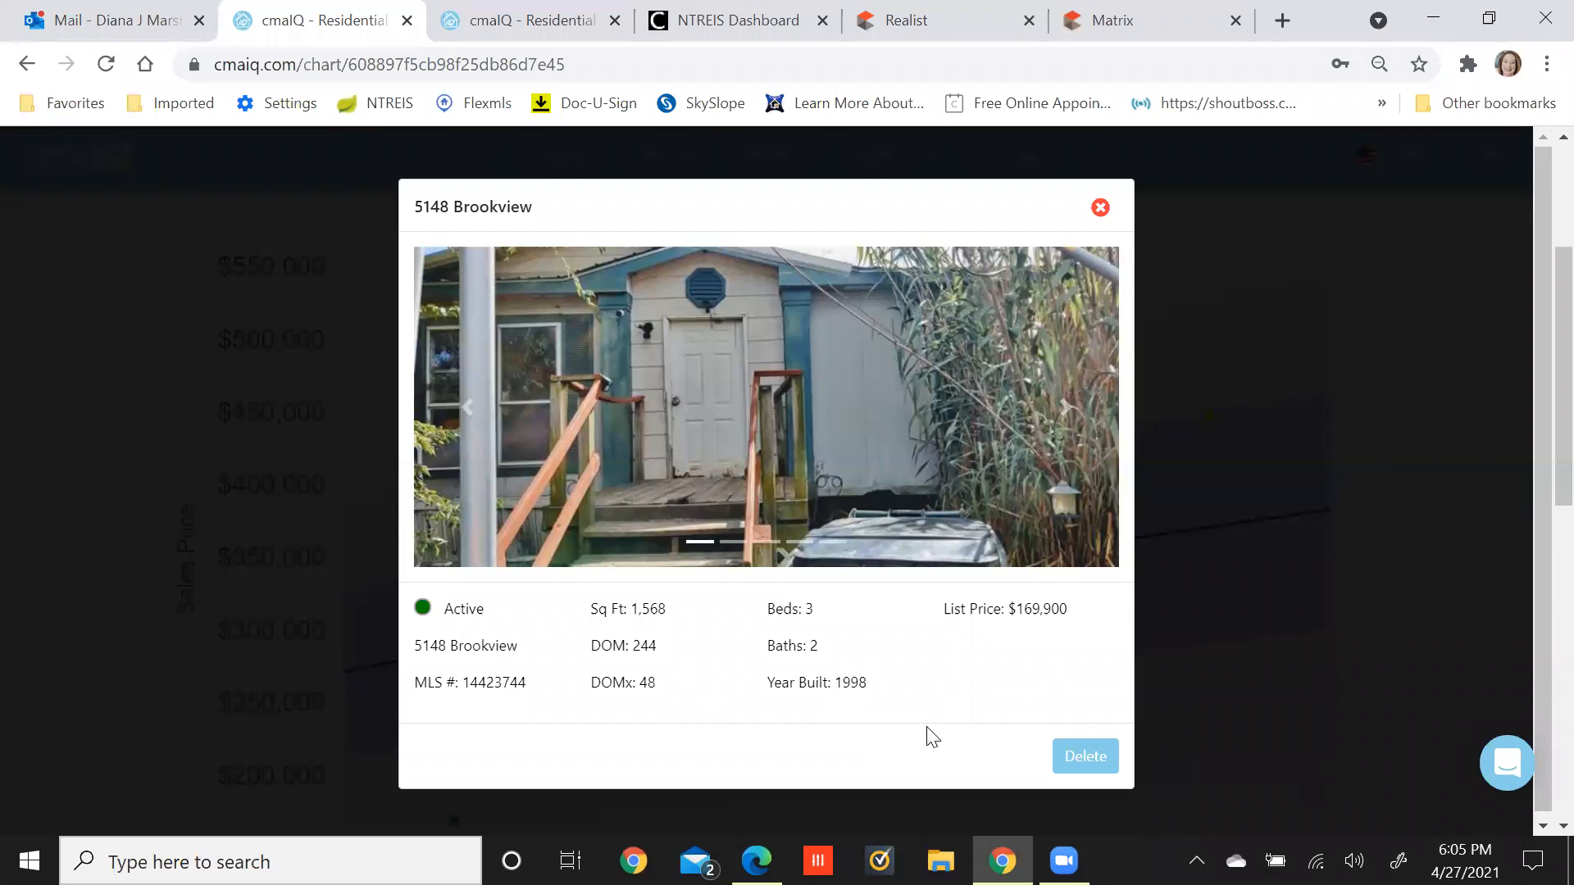
click(1077, 762)
click(1074, 764)
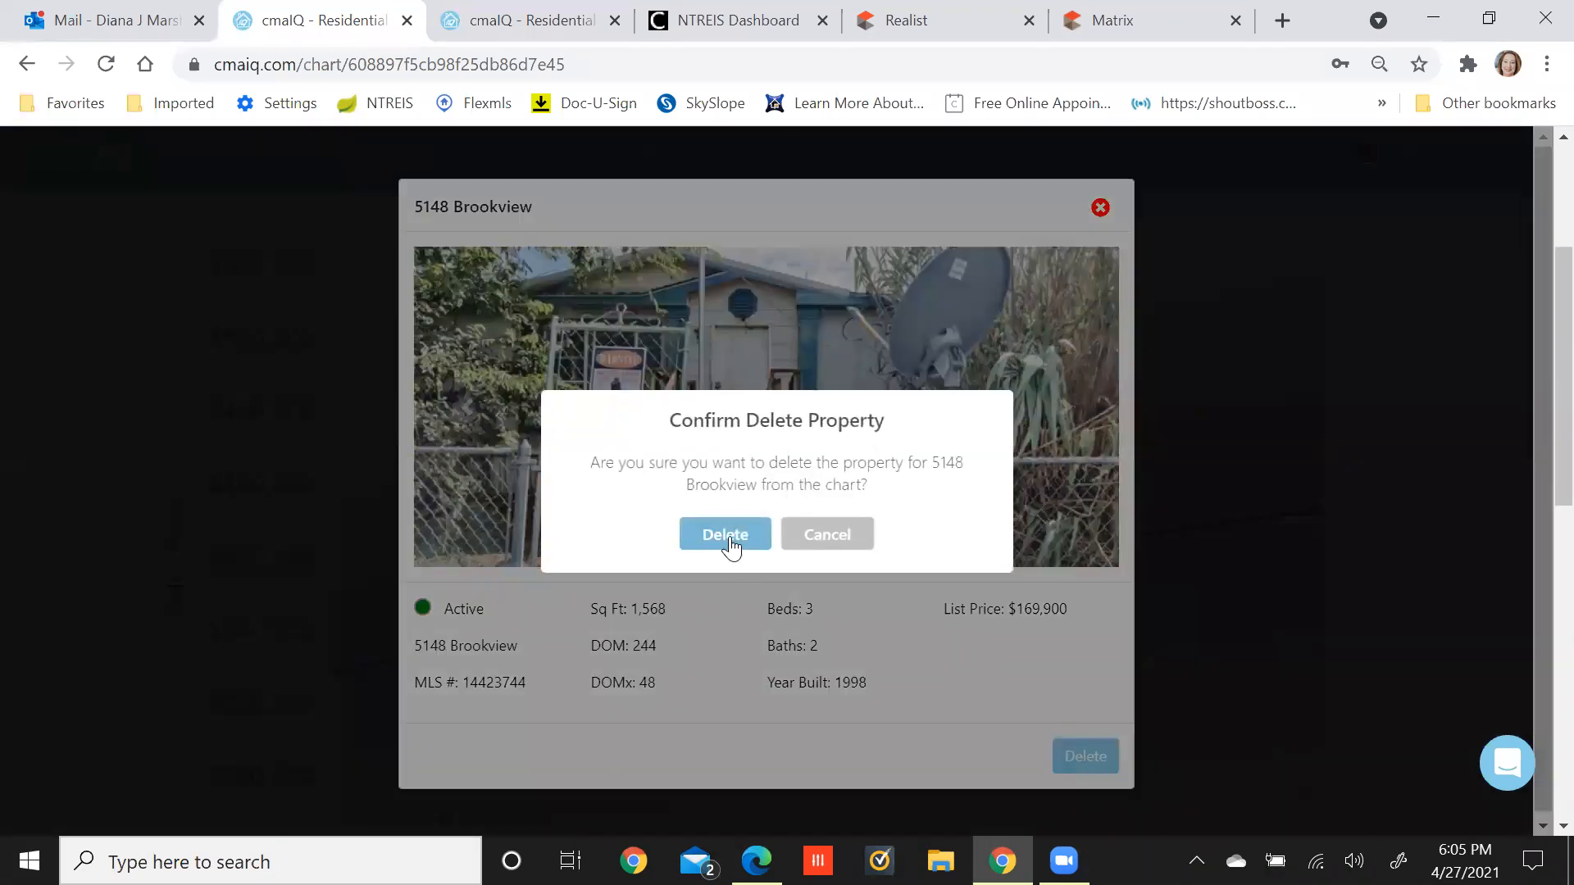
click(730, 537)
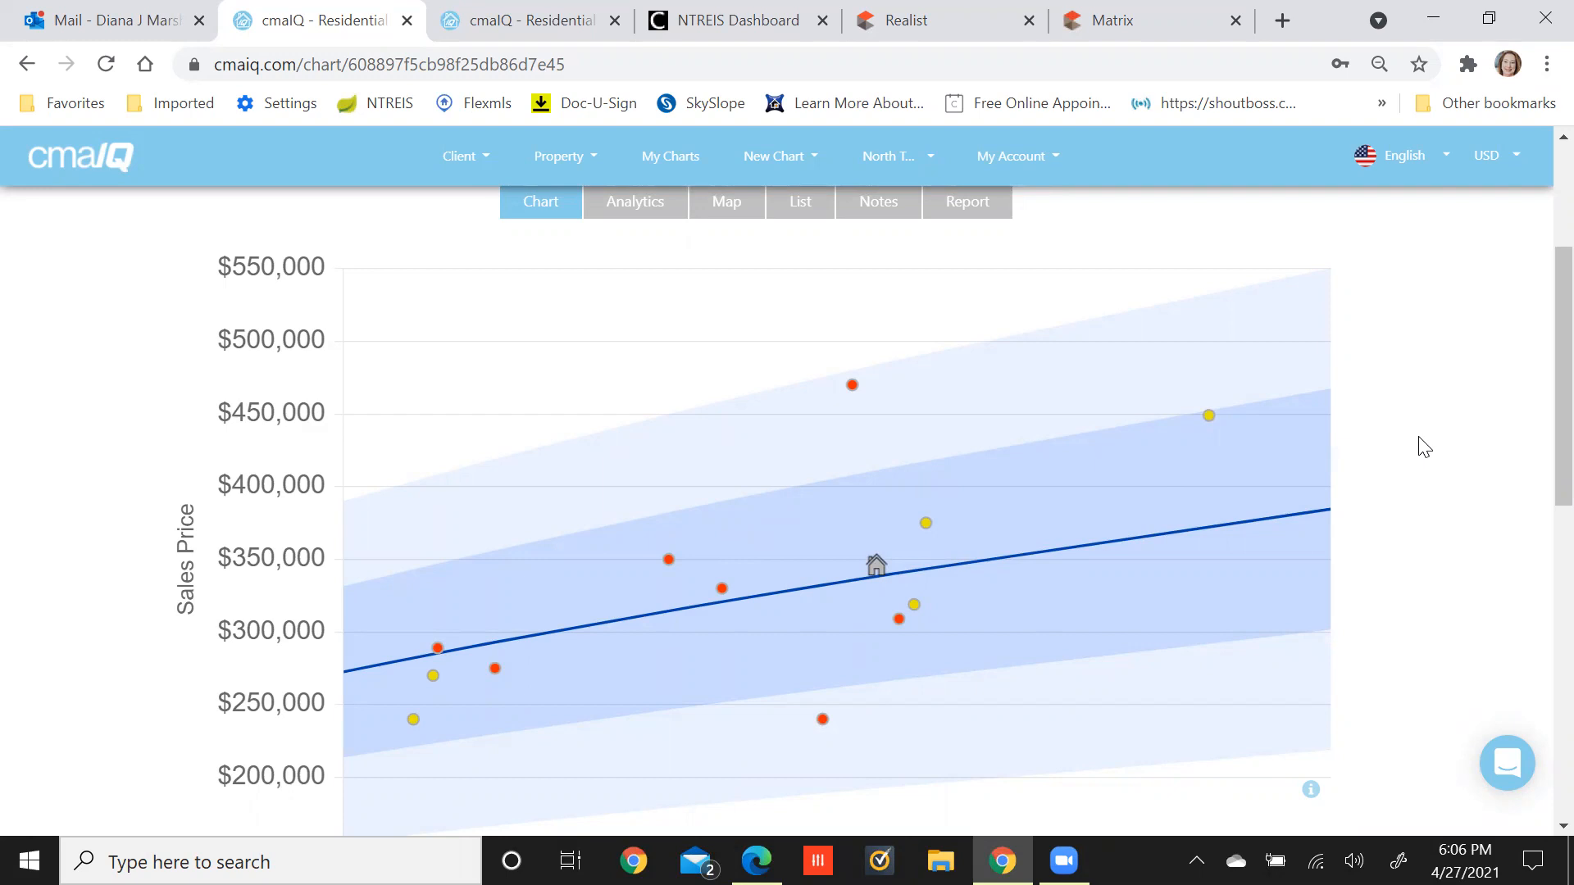
scroll(1425, 447, down, 6)
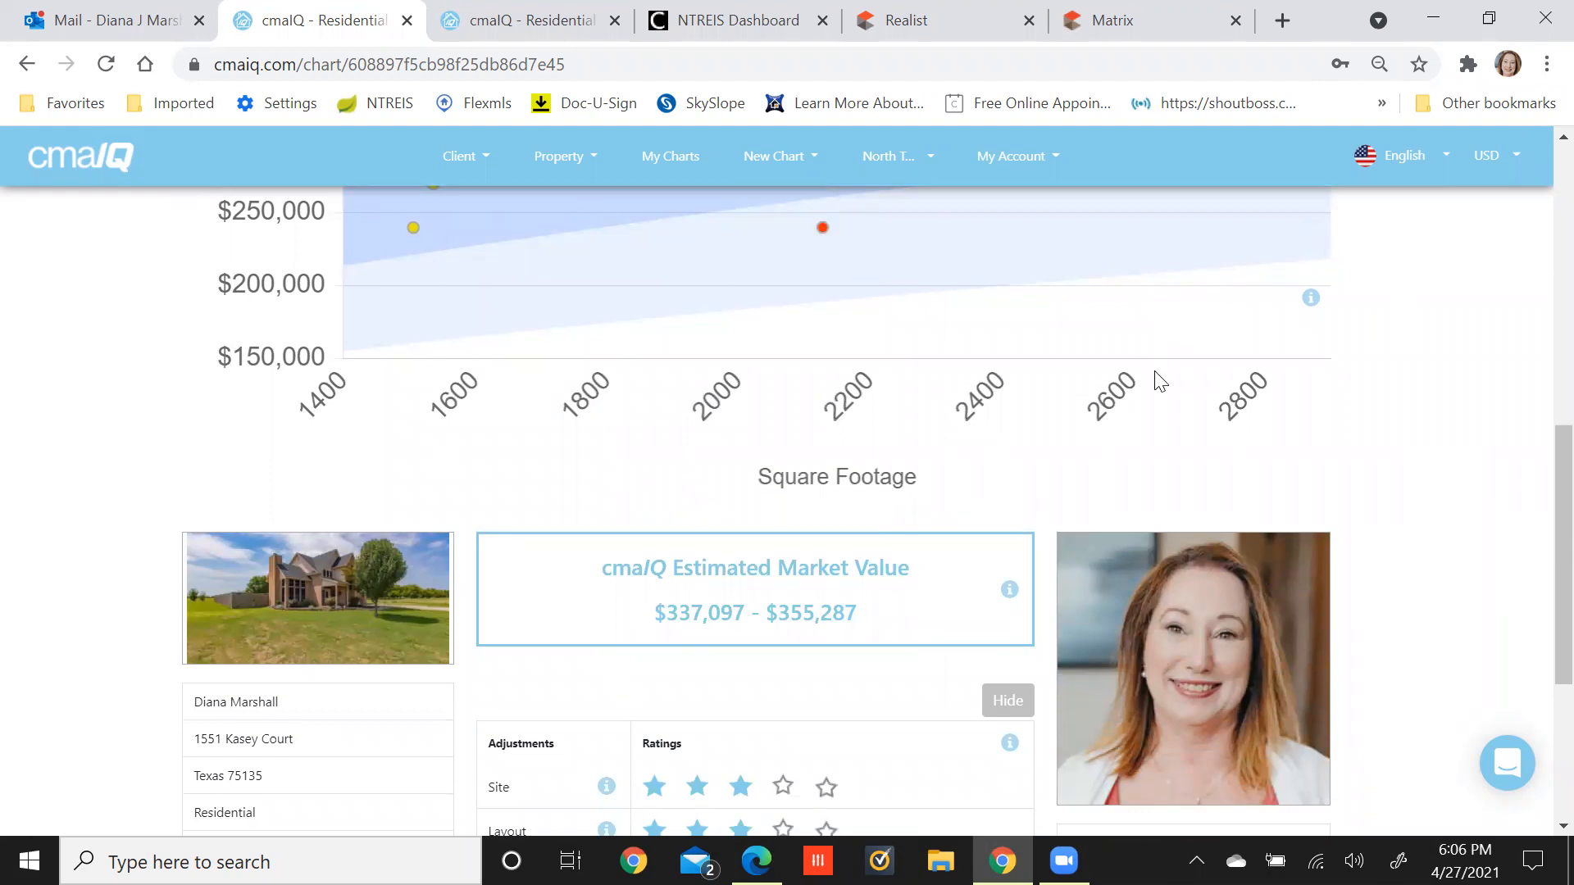
scroll(1164, 379, up, 9)
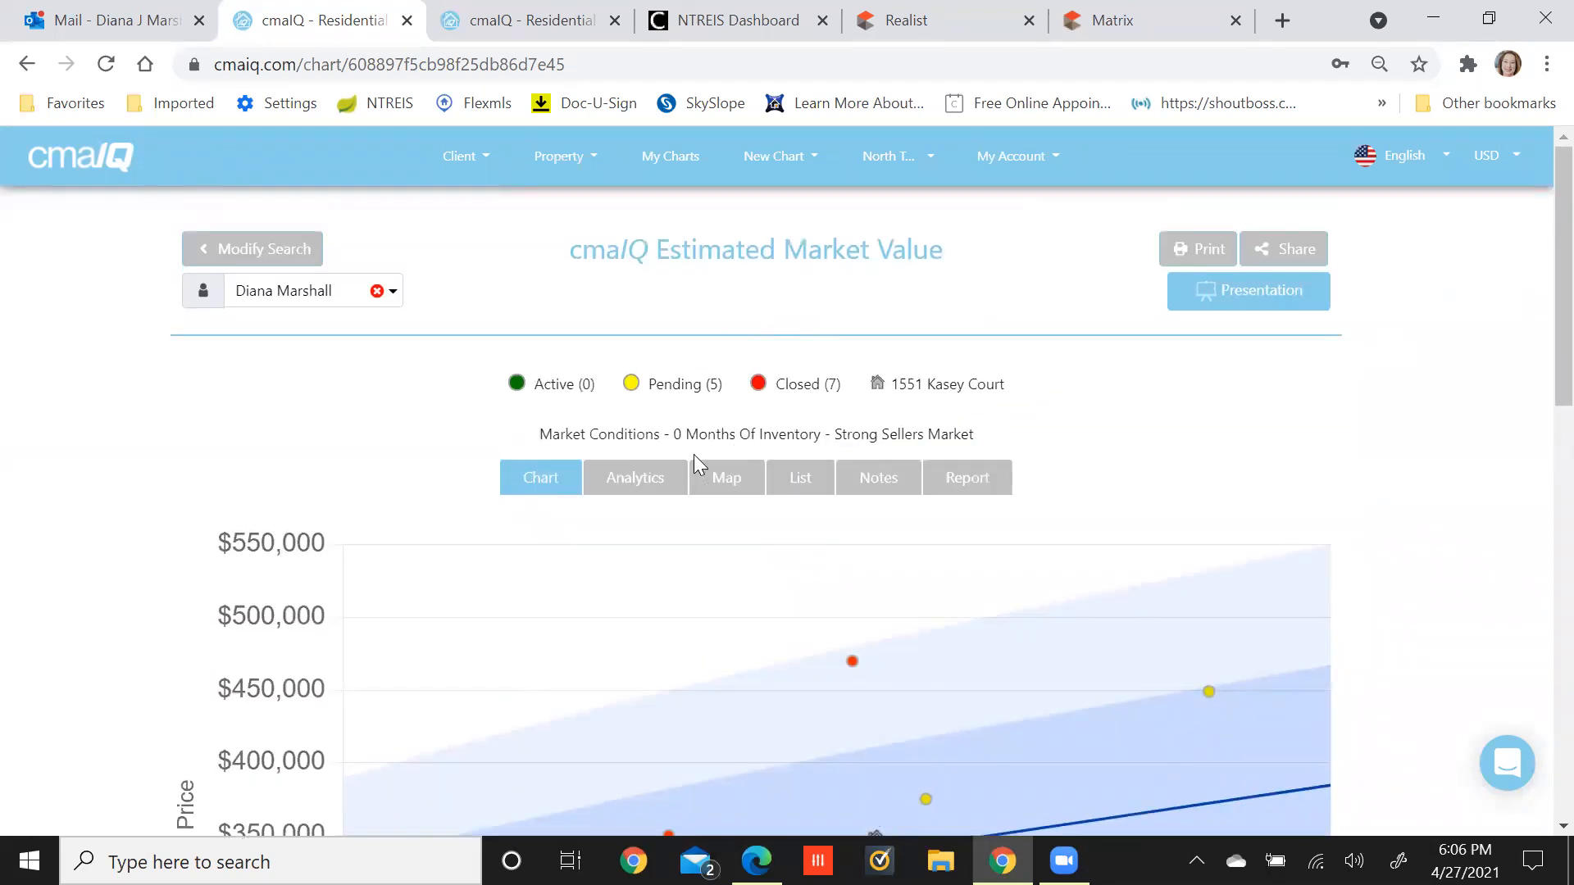
scroll(673, 469, down, 7)
scroll(674, 464, down, 3)
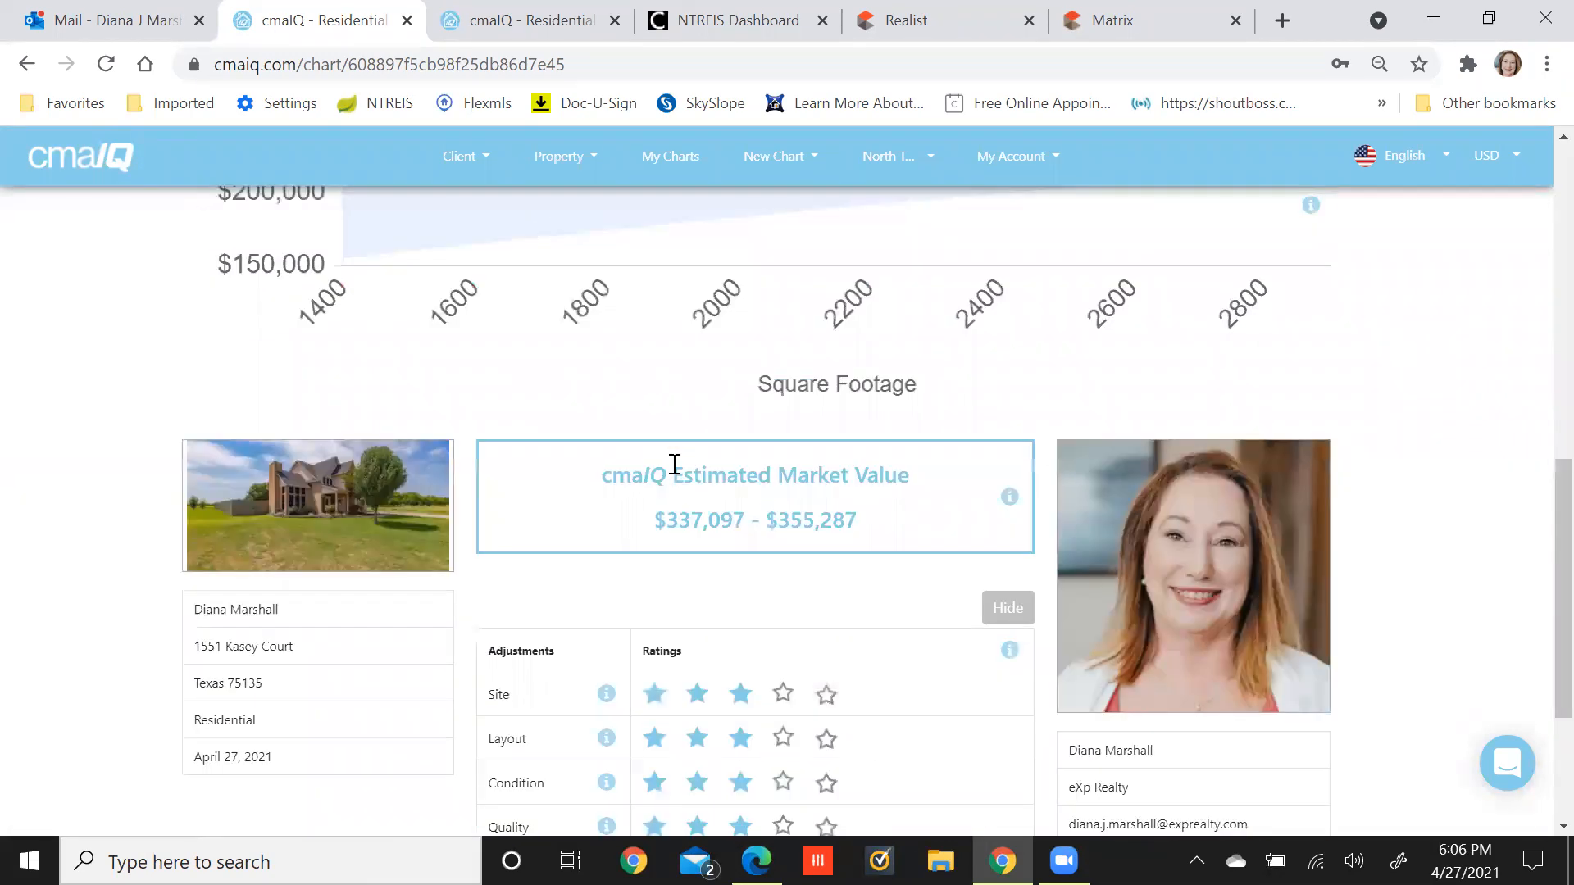
scroll(674, 464, up, 10)
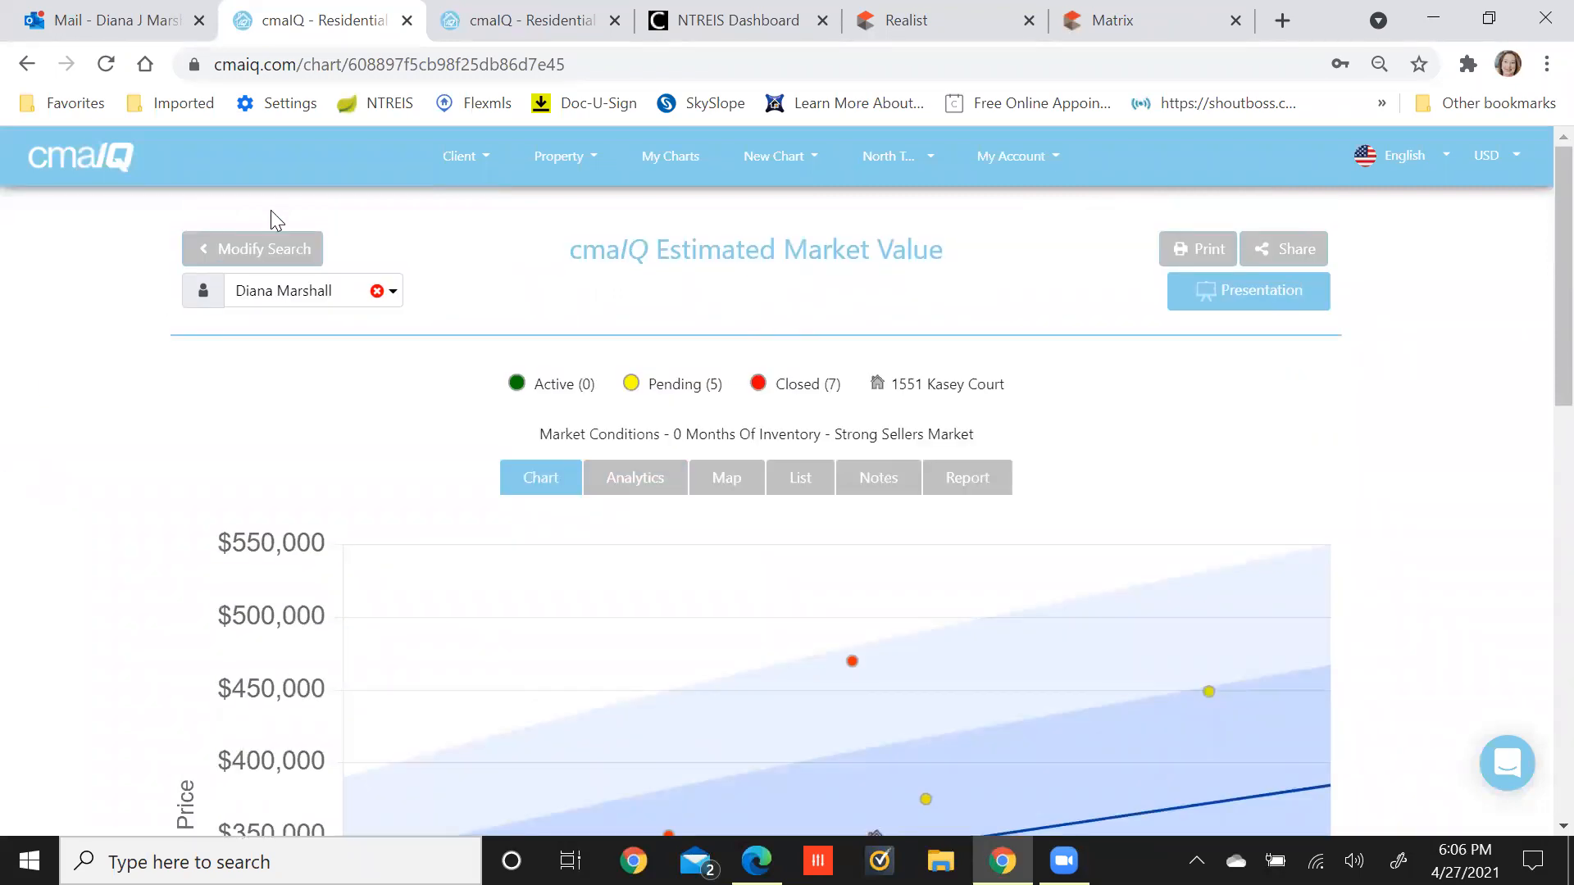
Change the search start date to 11/01/2020, rerun for 16 results, and generate a chart.
click(249, 257)
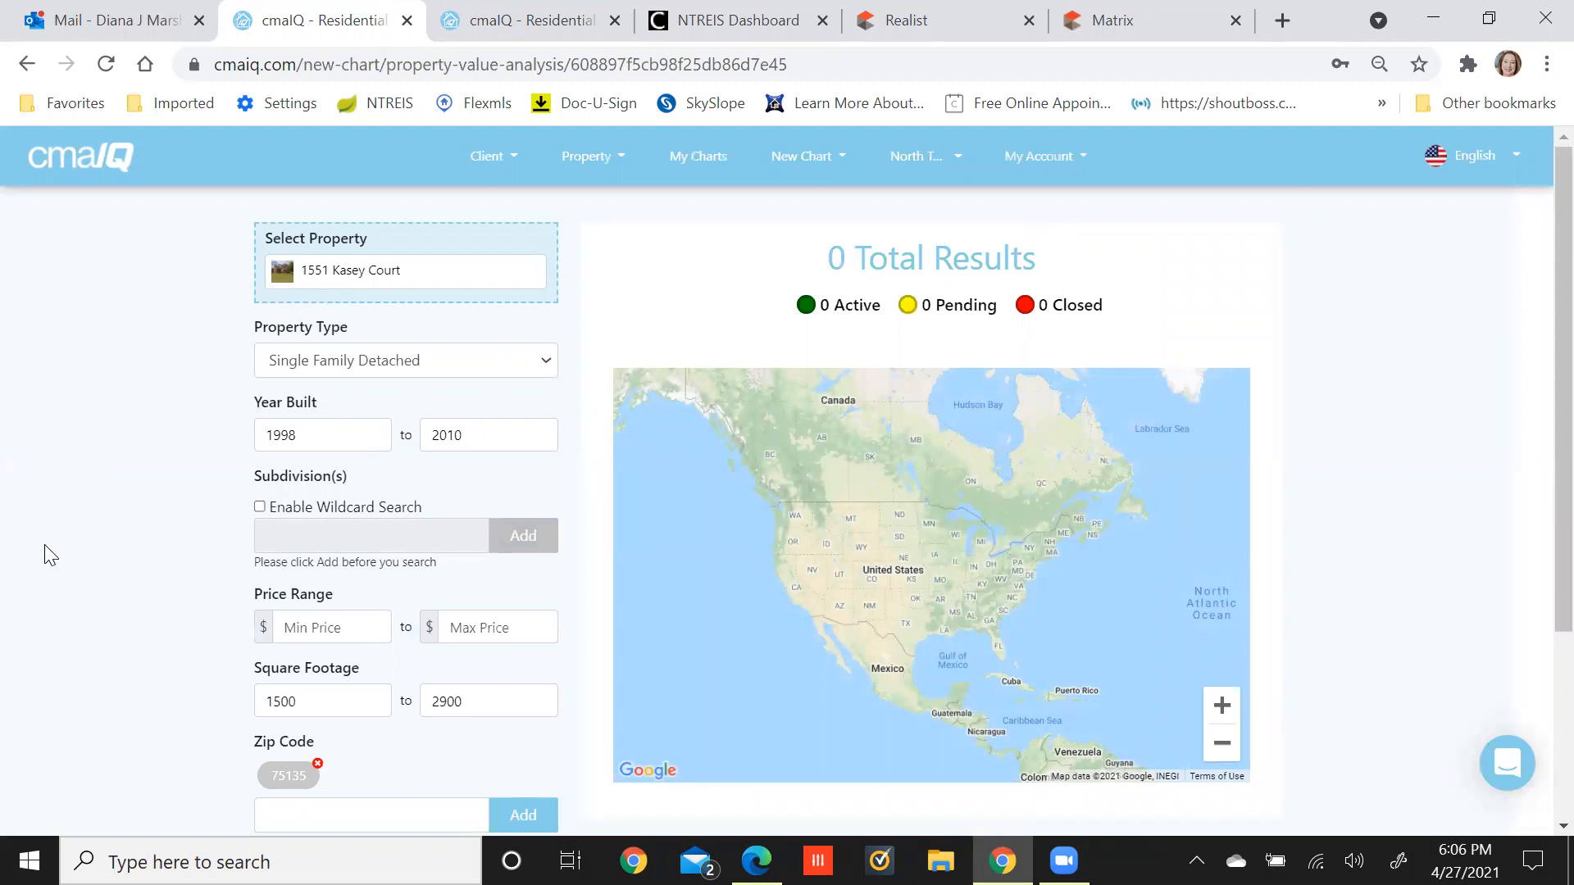
scroll(51, 555, down, 3)
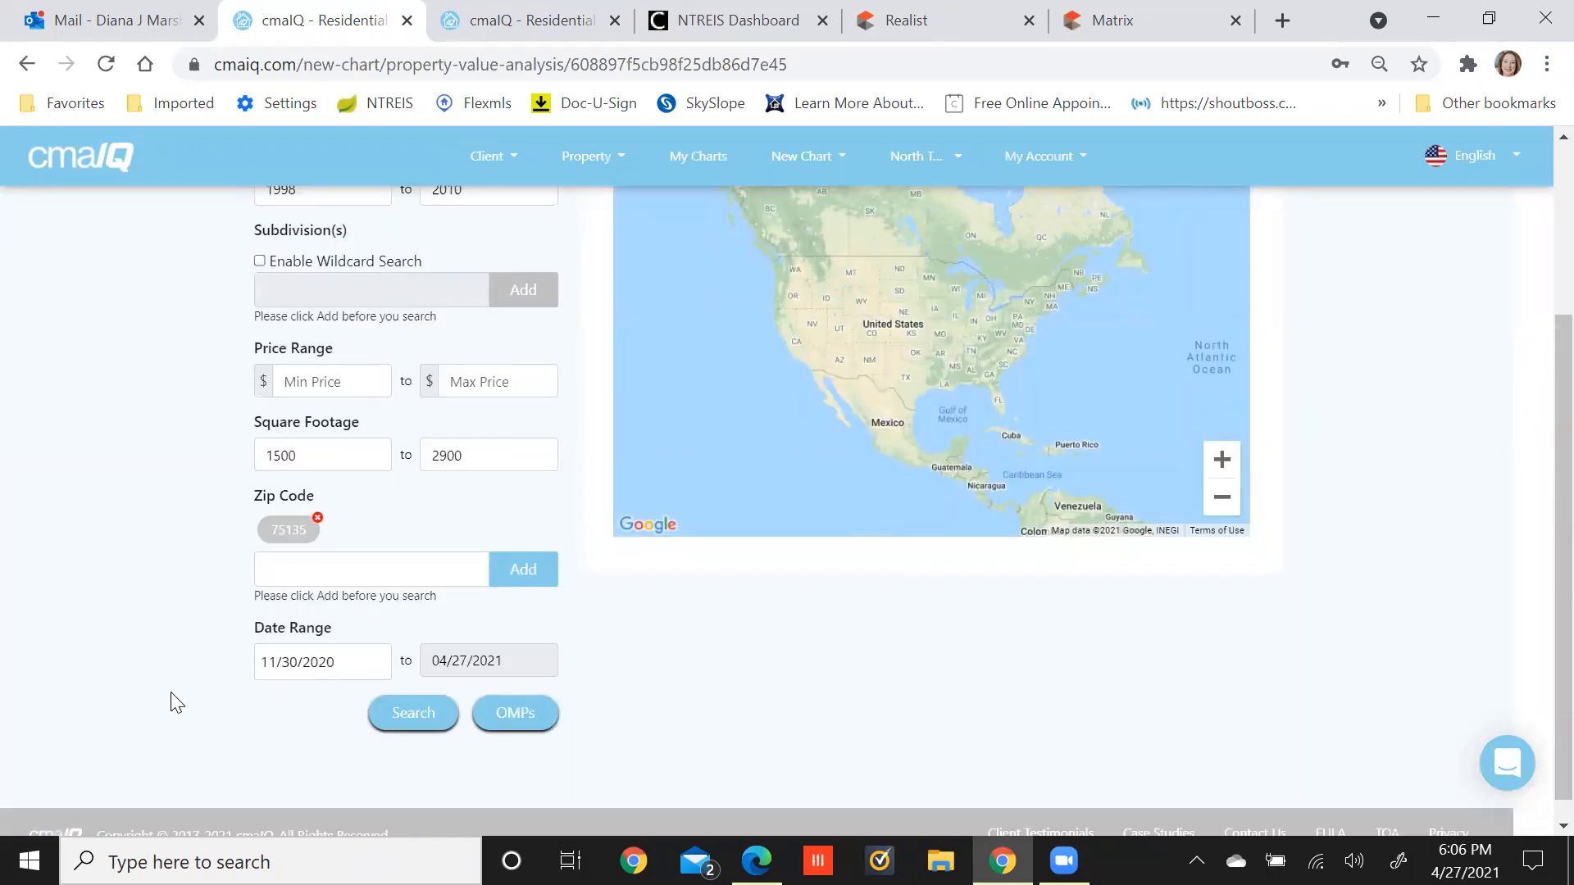
click(267, 666)
click(282, 661)
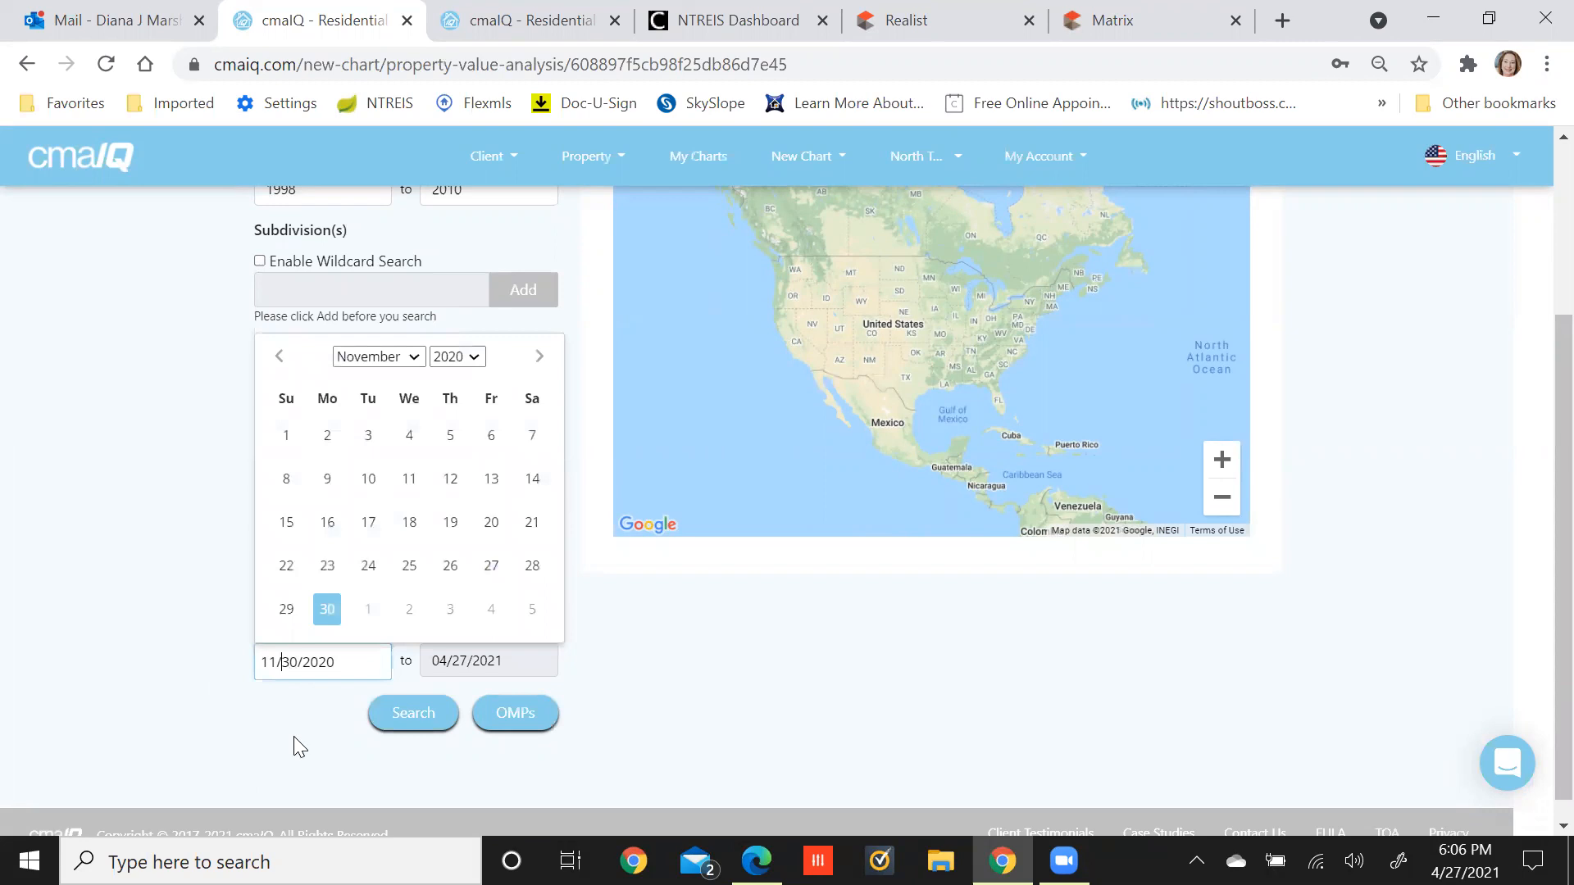
key(Delete)
key(Delete)
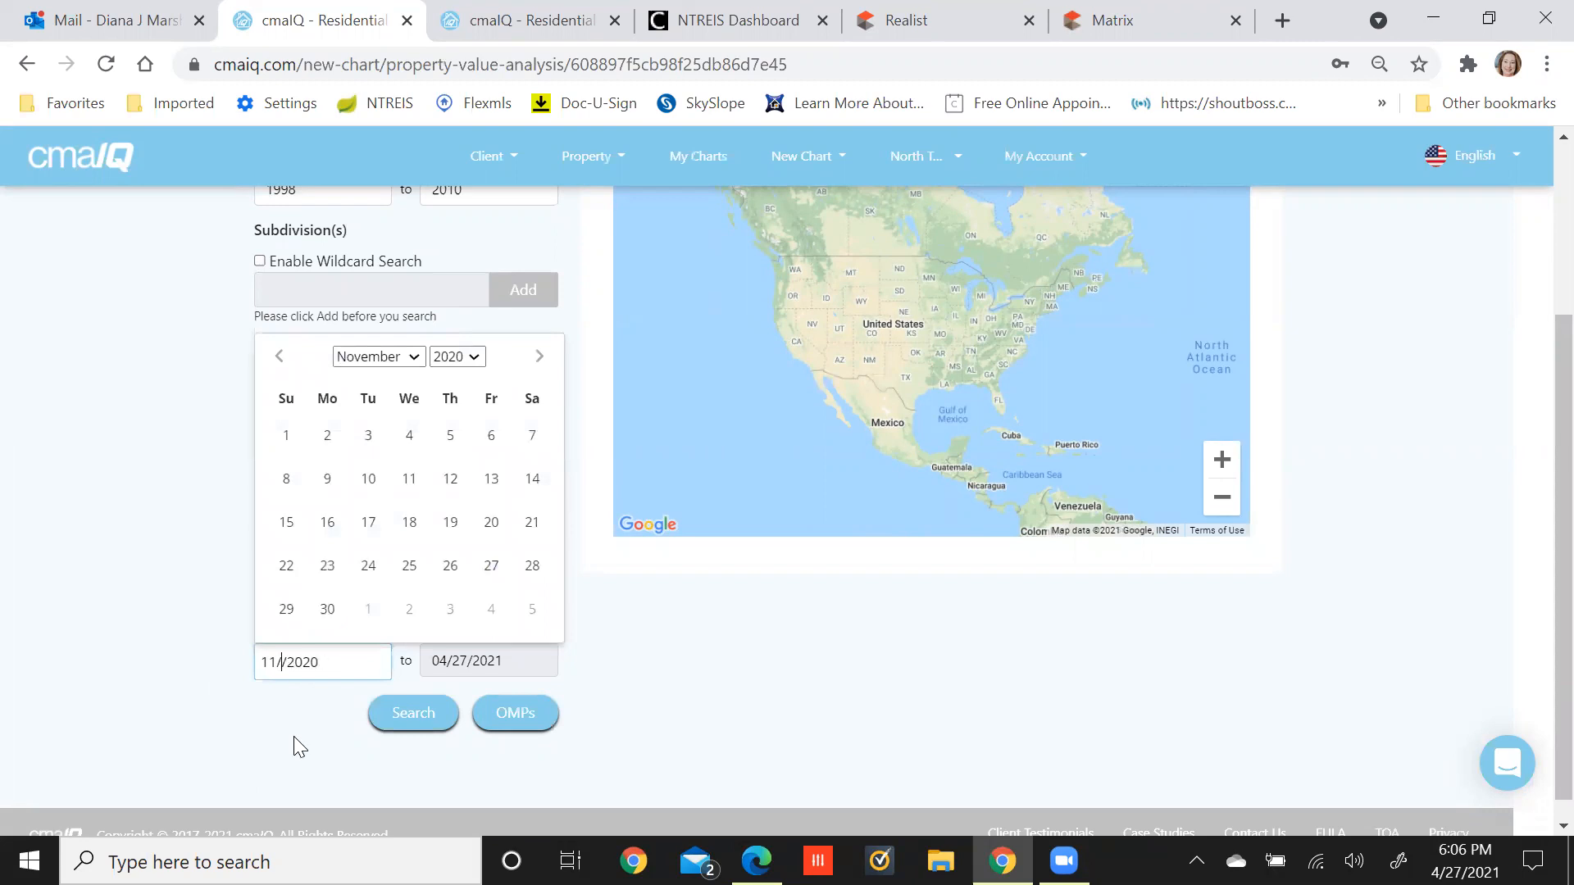
text(1)
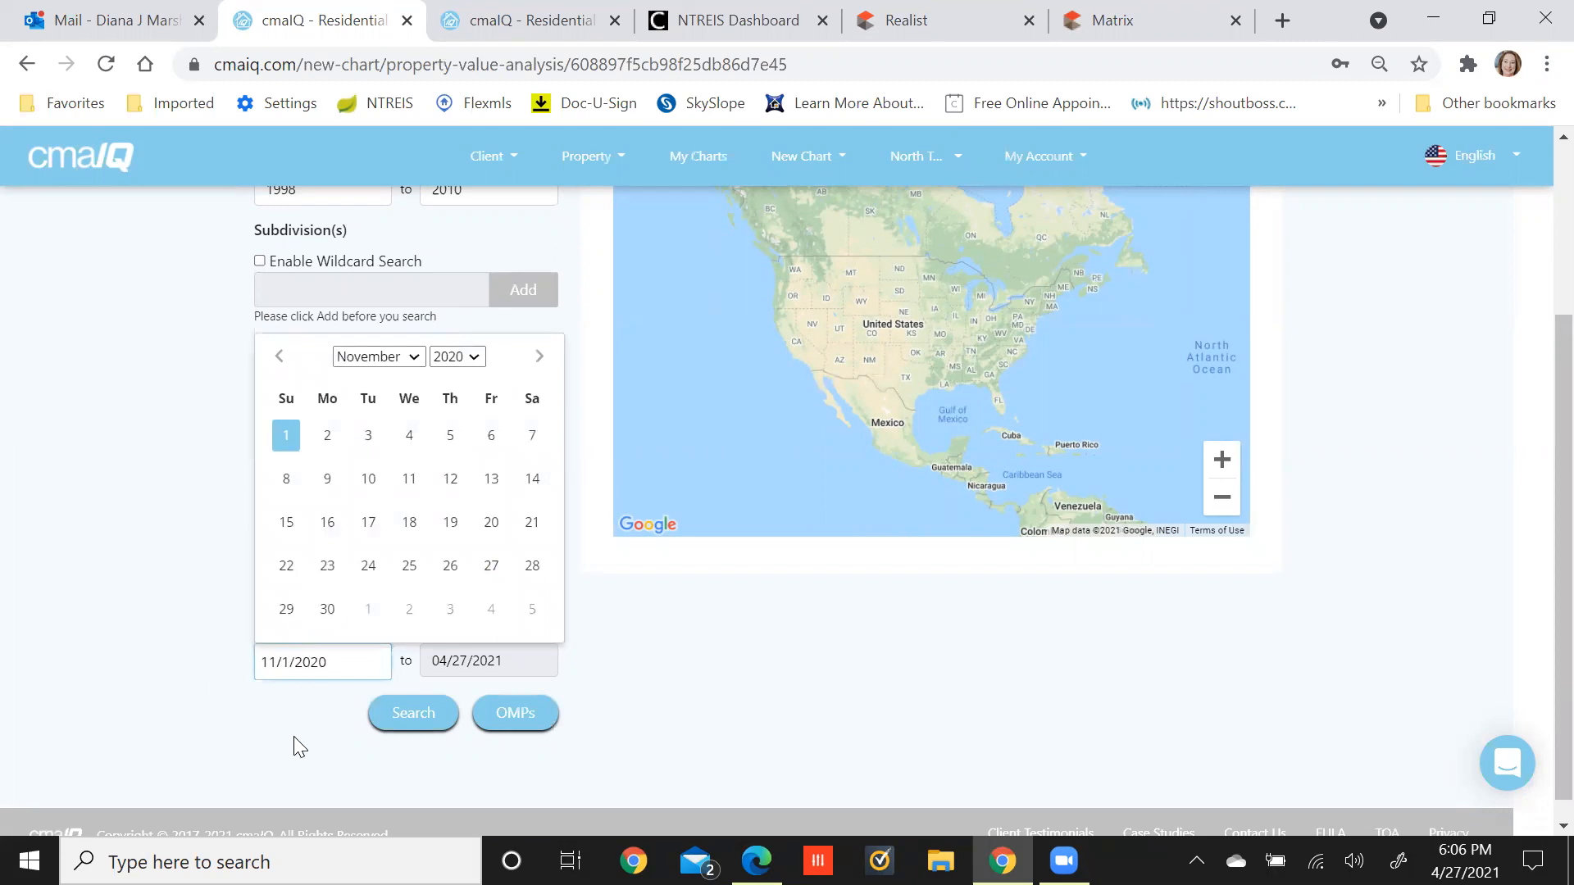
click(295, 737)
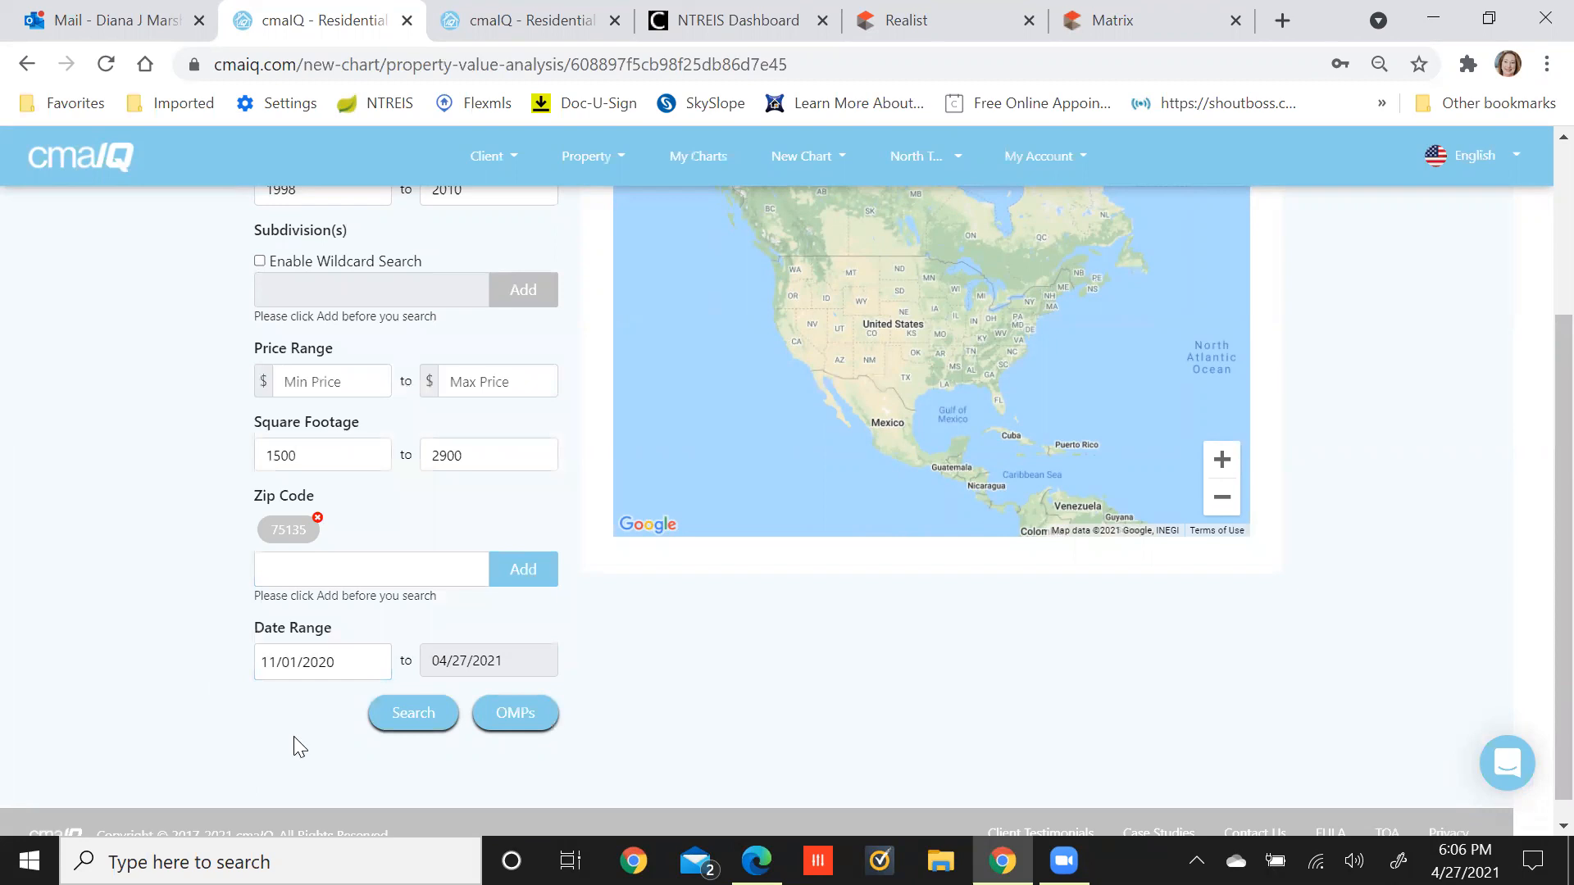
click(408, 713)
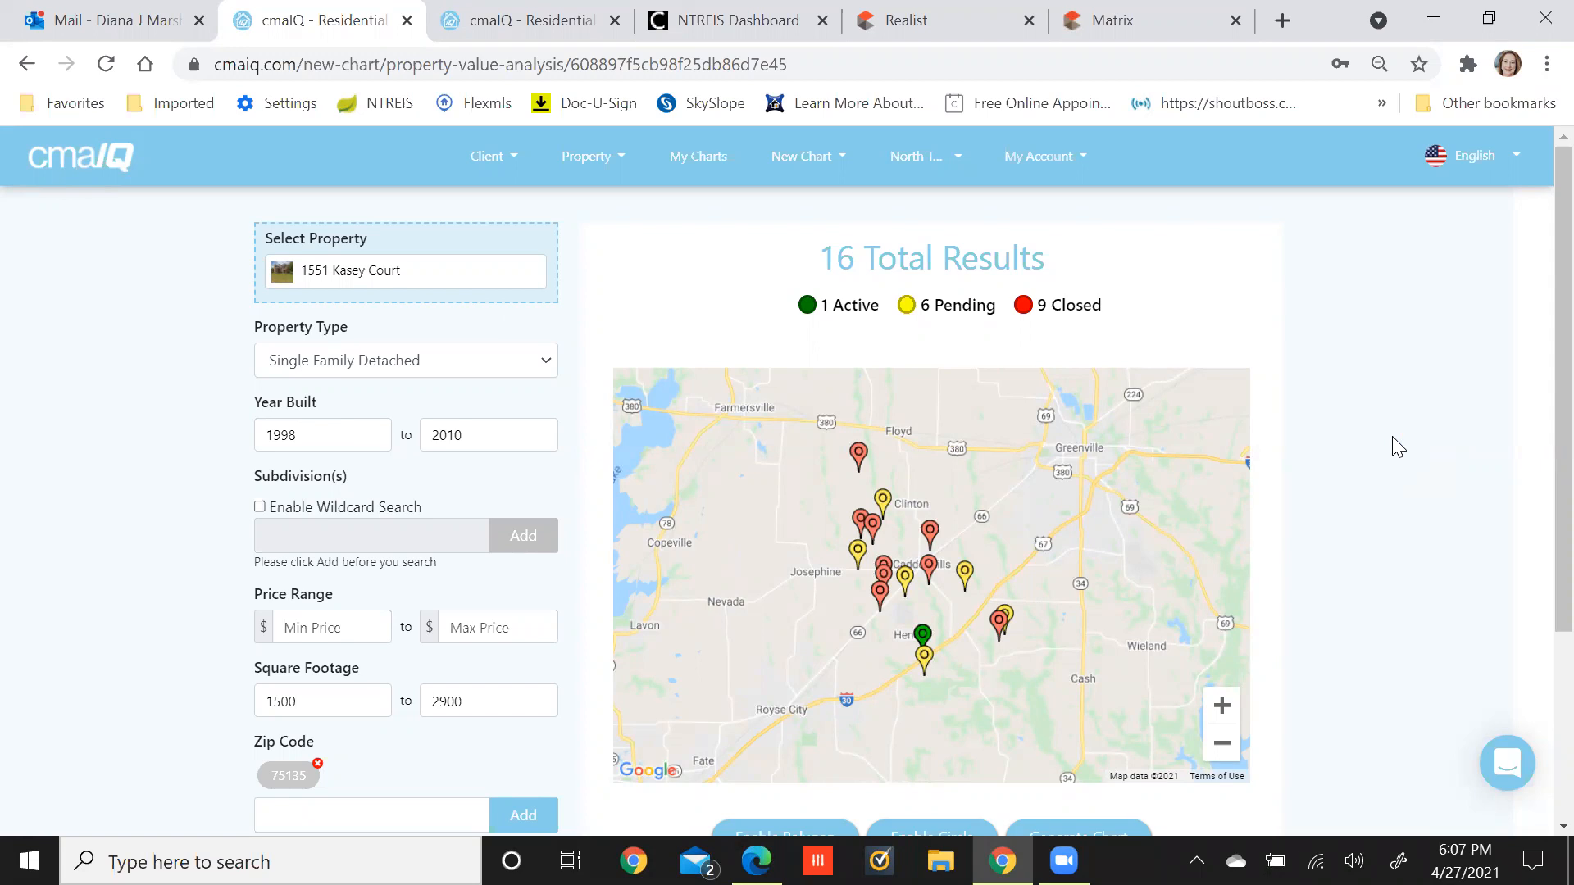
scroll(1398, 447, down, 2)
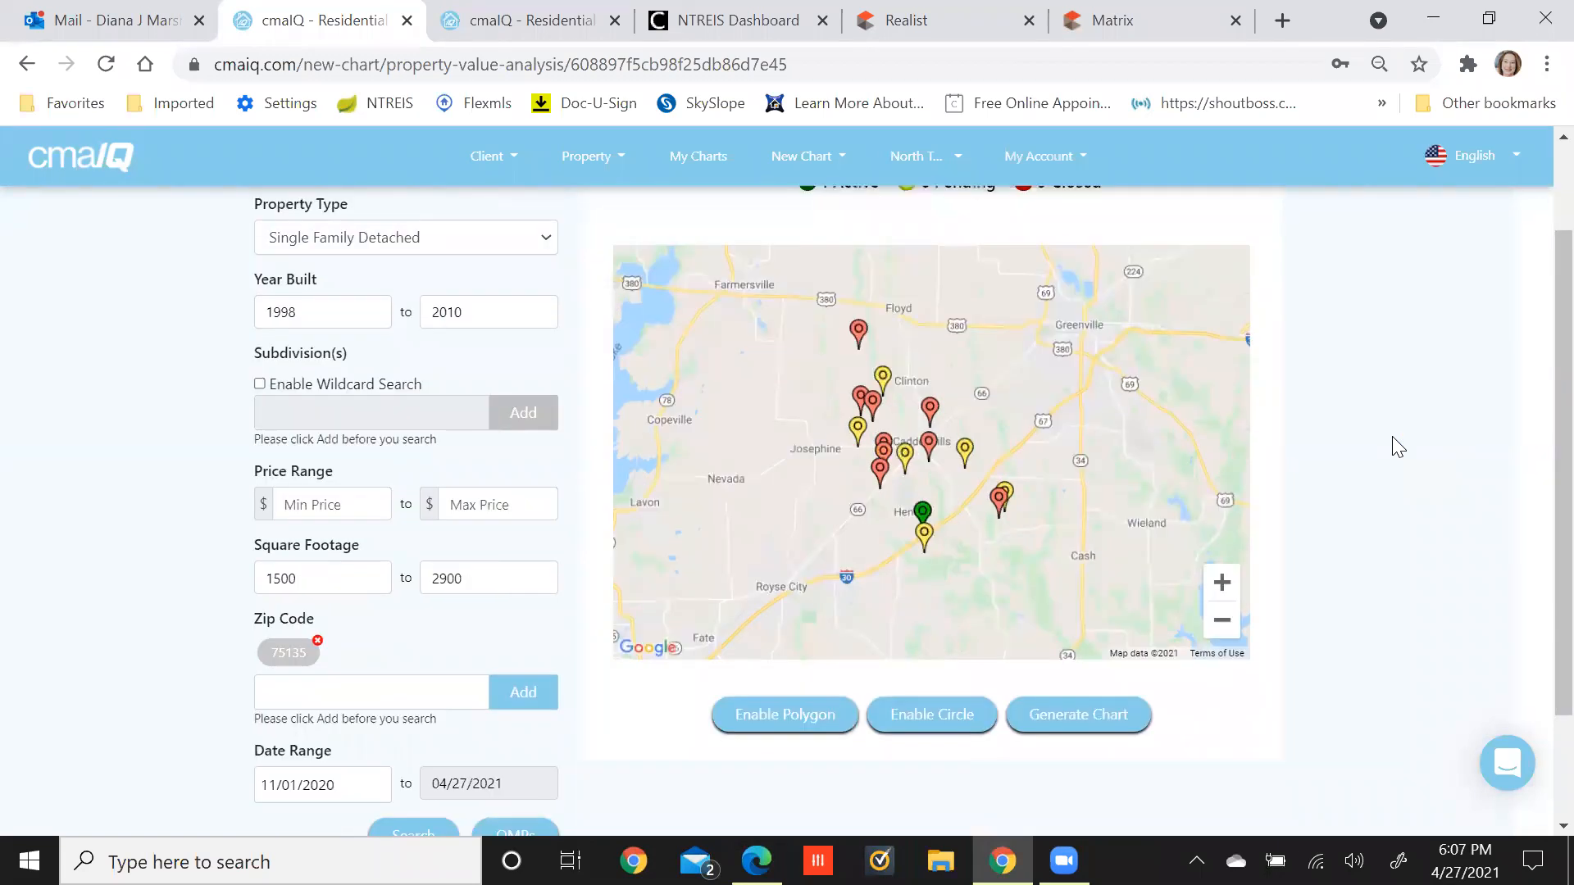
click(1071, 715)
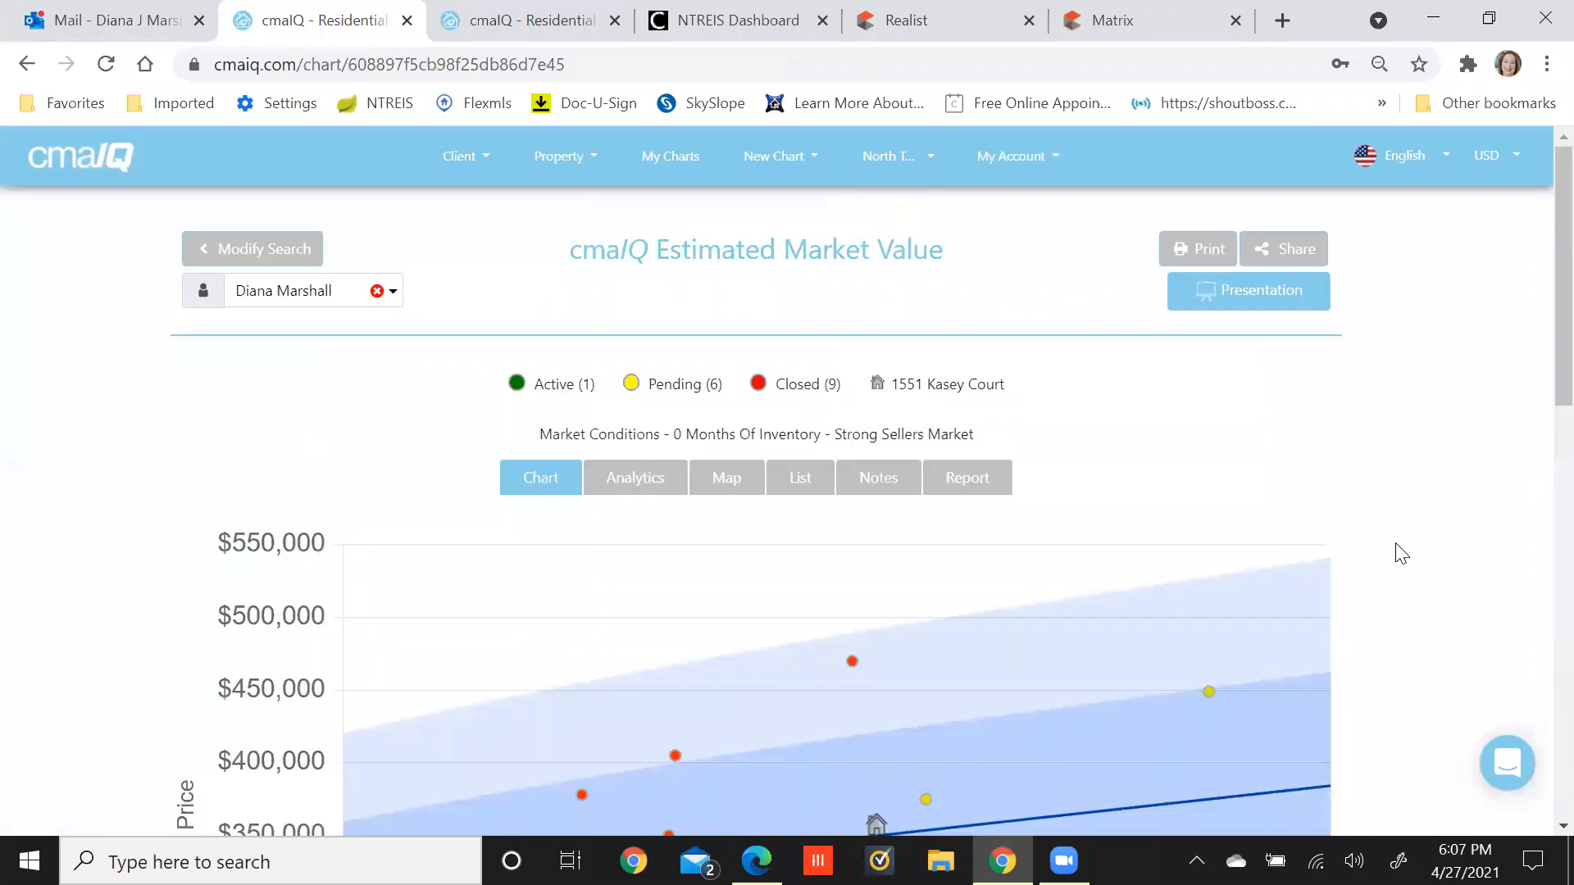
Check comp prices on the regenerated 16-comp chart and switch the page to full screen.
scroll(1398, 551, down, 5)
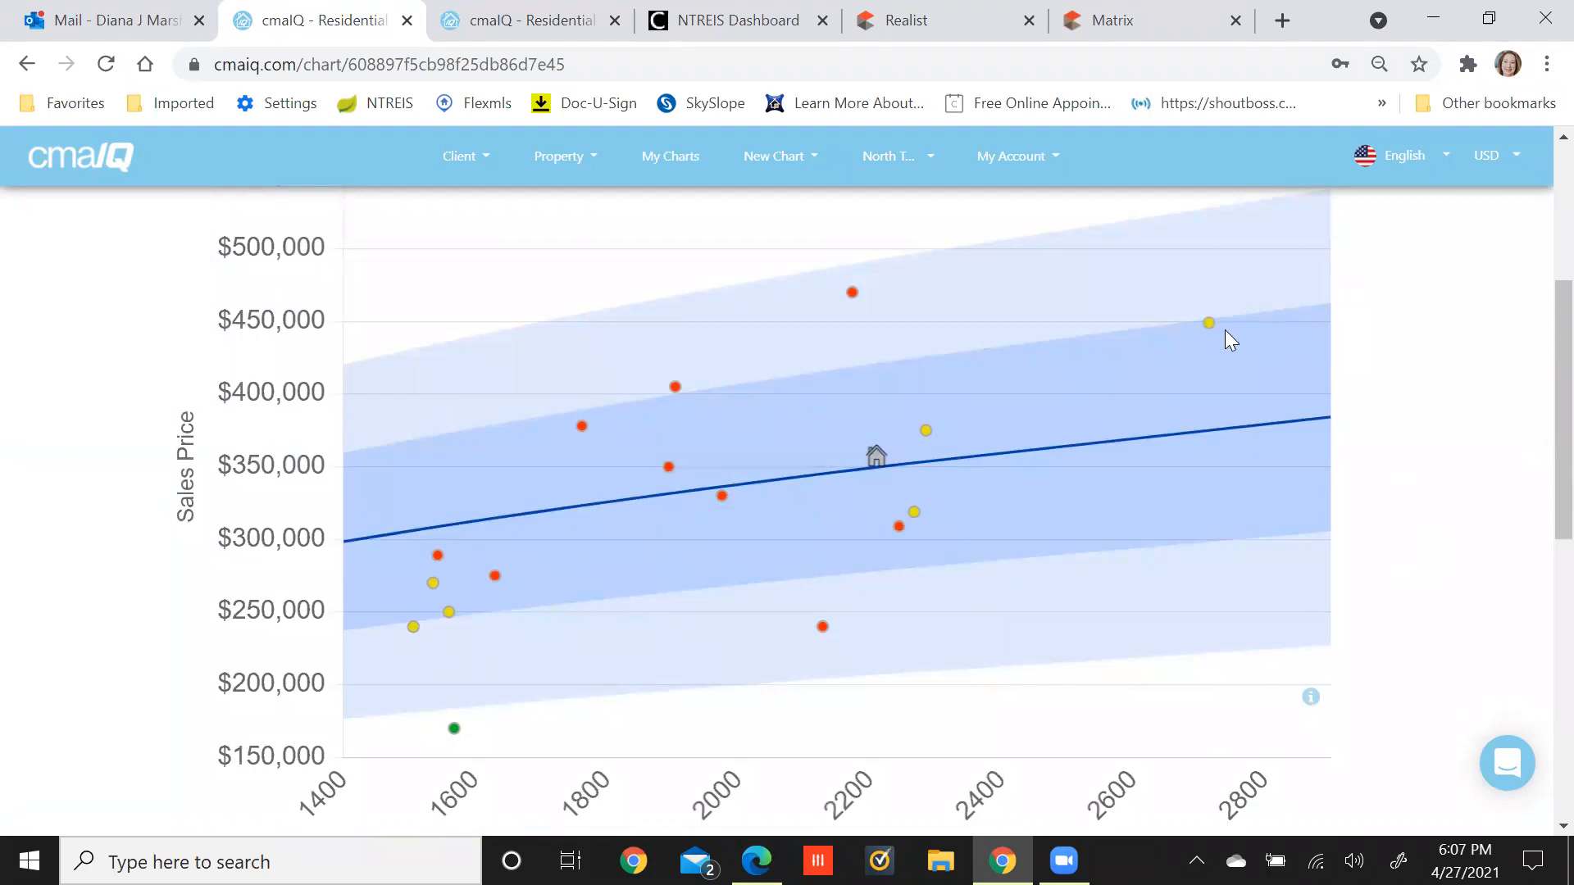
mouse_move(1207, 323)
mouse_move(852, 297)
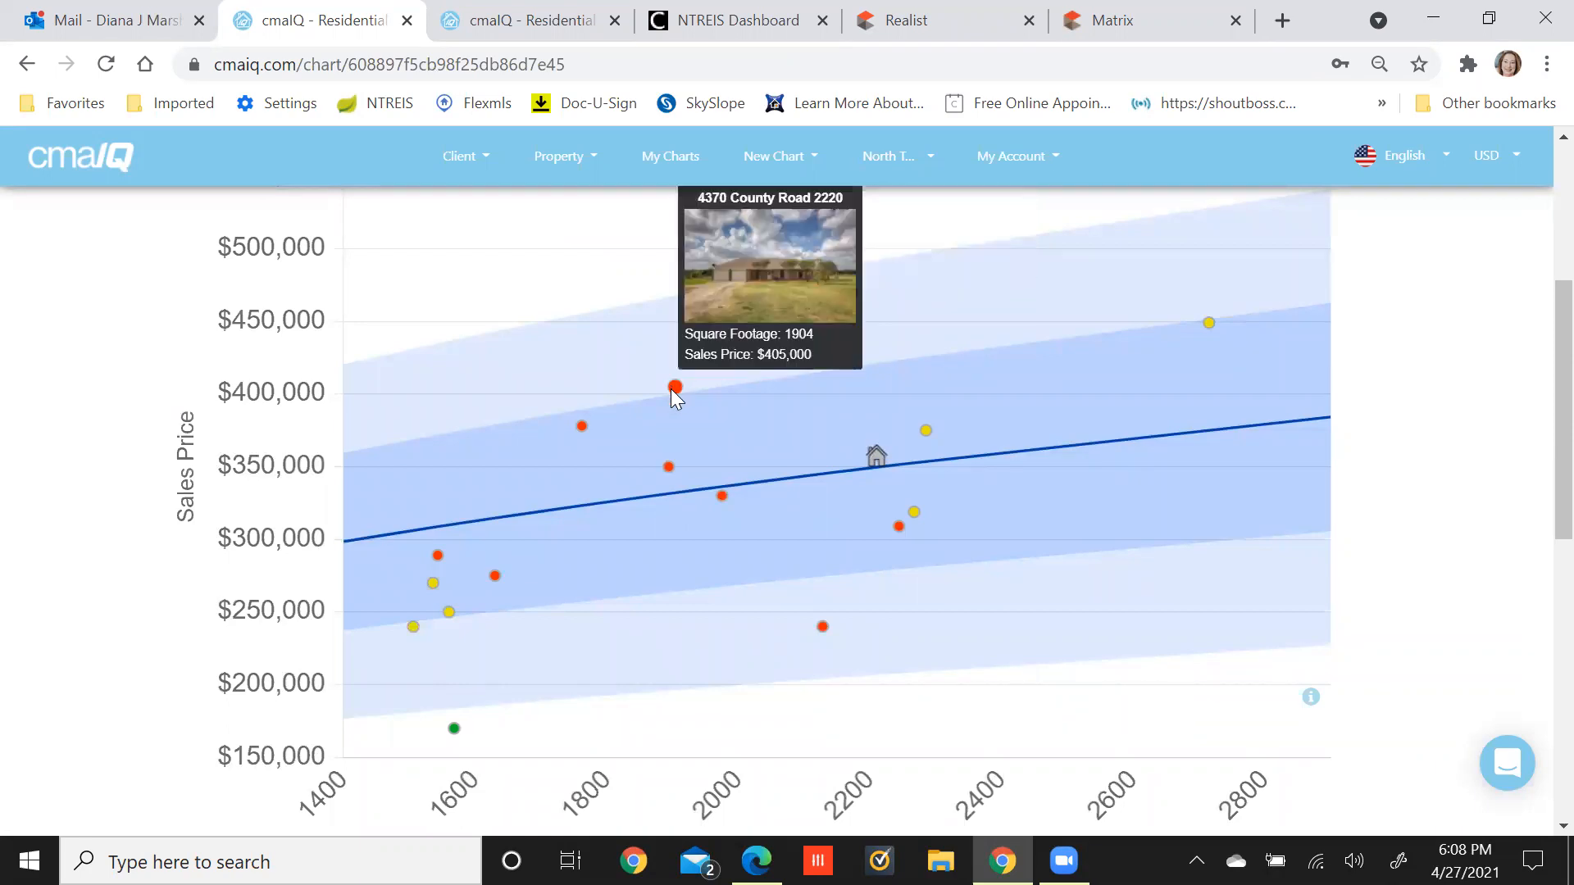
mouse_move(583, 428)
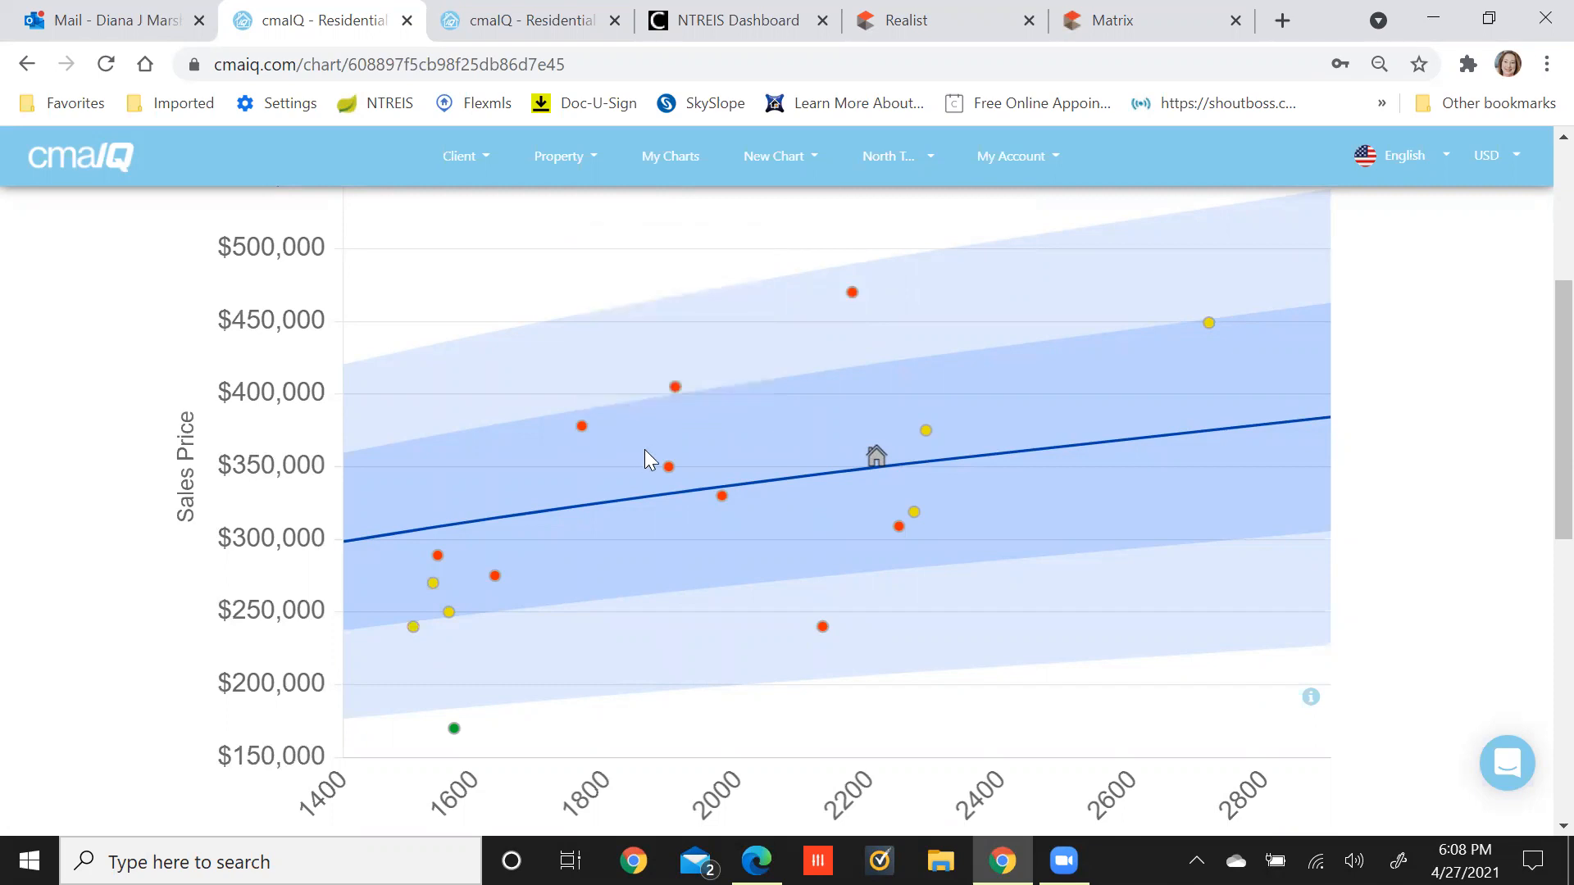
mouse_move(668, 468)
key(F11)
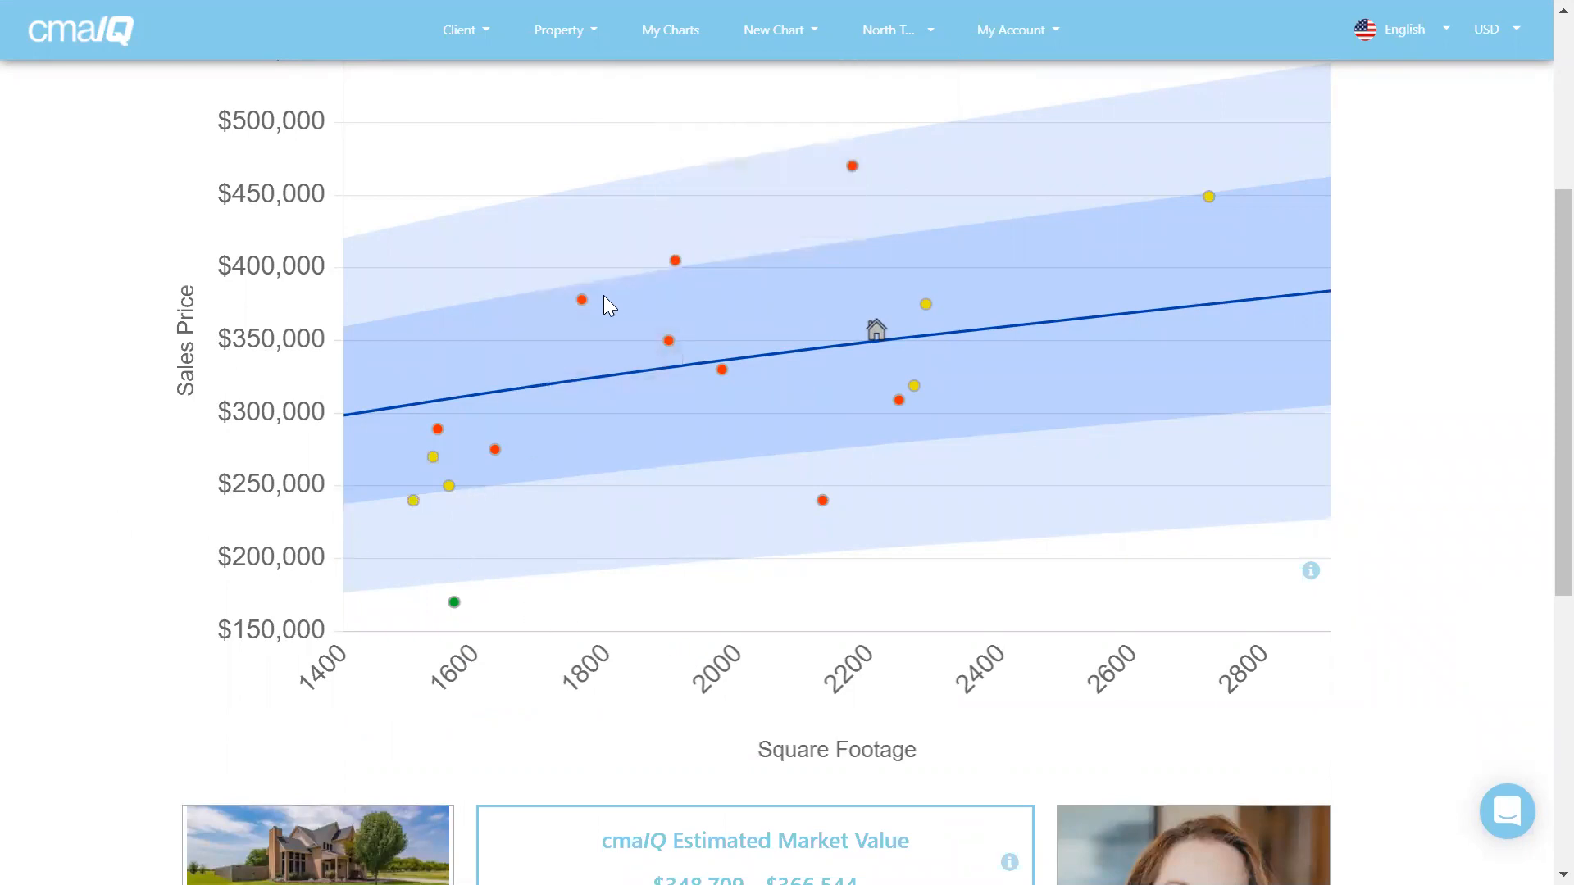
mouse_move(579, 304)
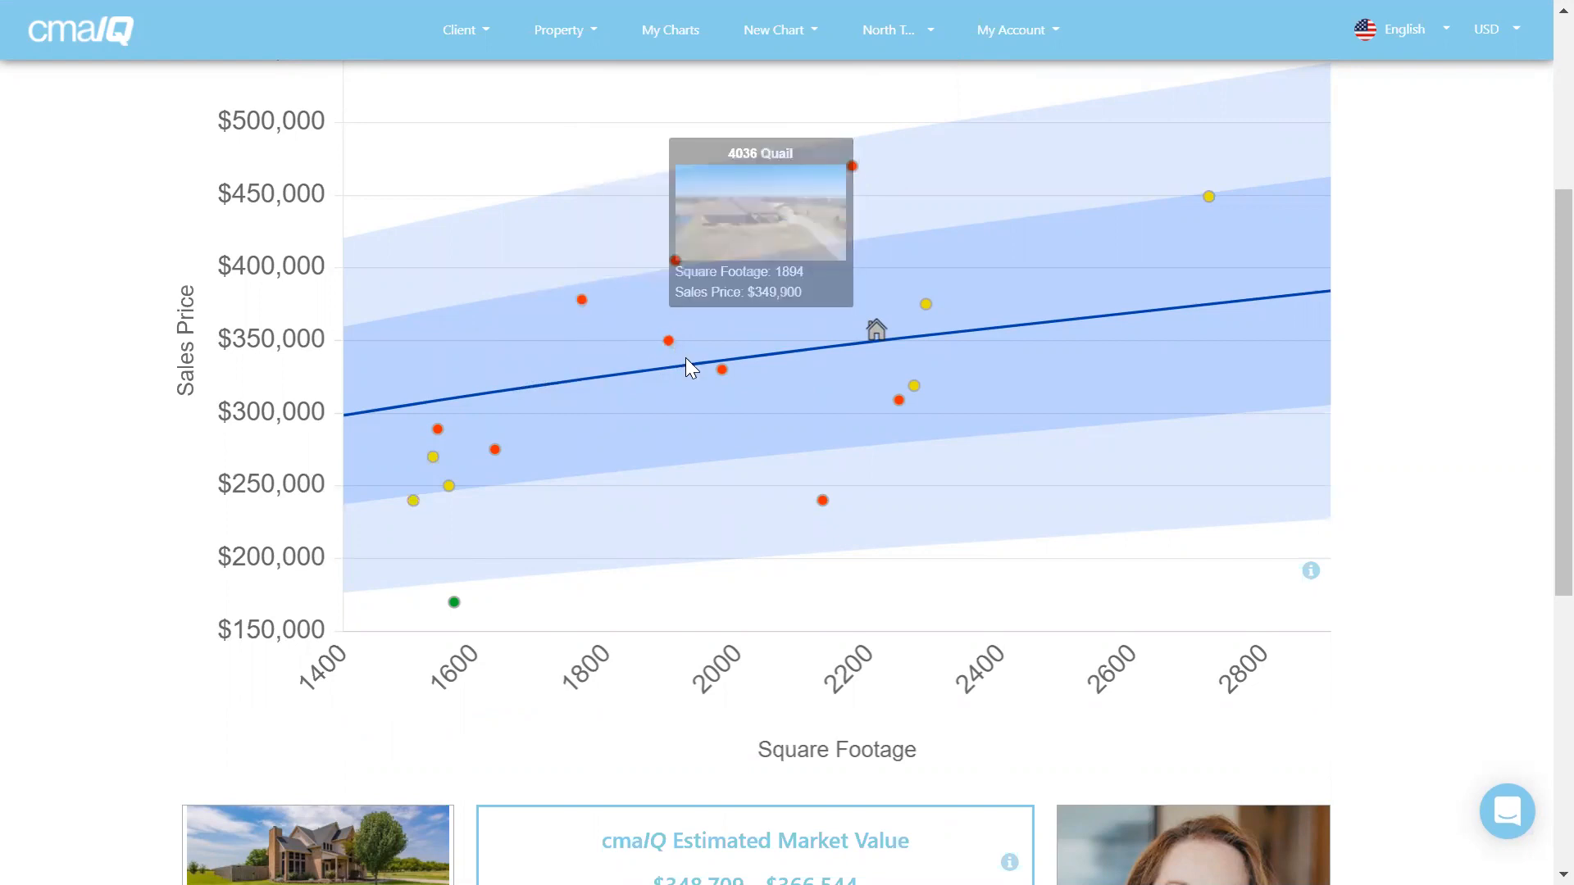
Inspect the pending 1,536 sq ft comp, then delete the pending 1,560 sq ft comp.
mouse_move(721, 370)
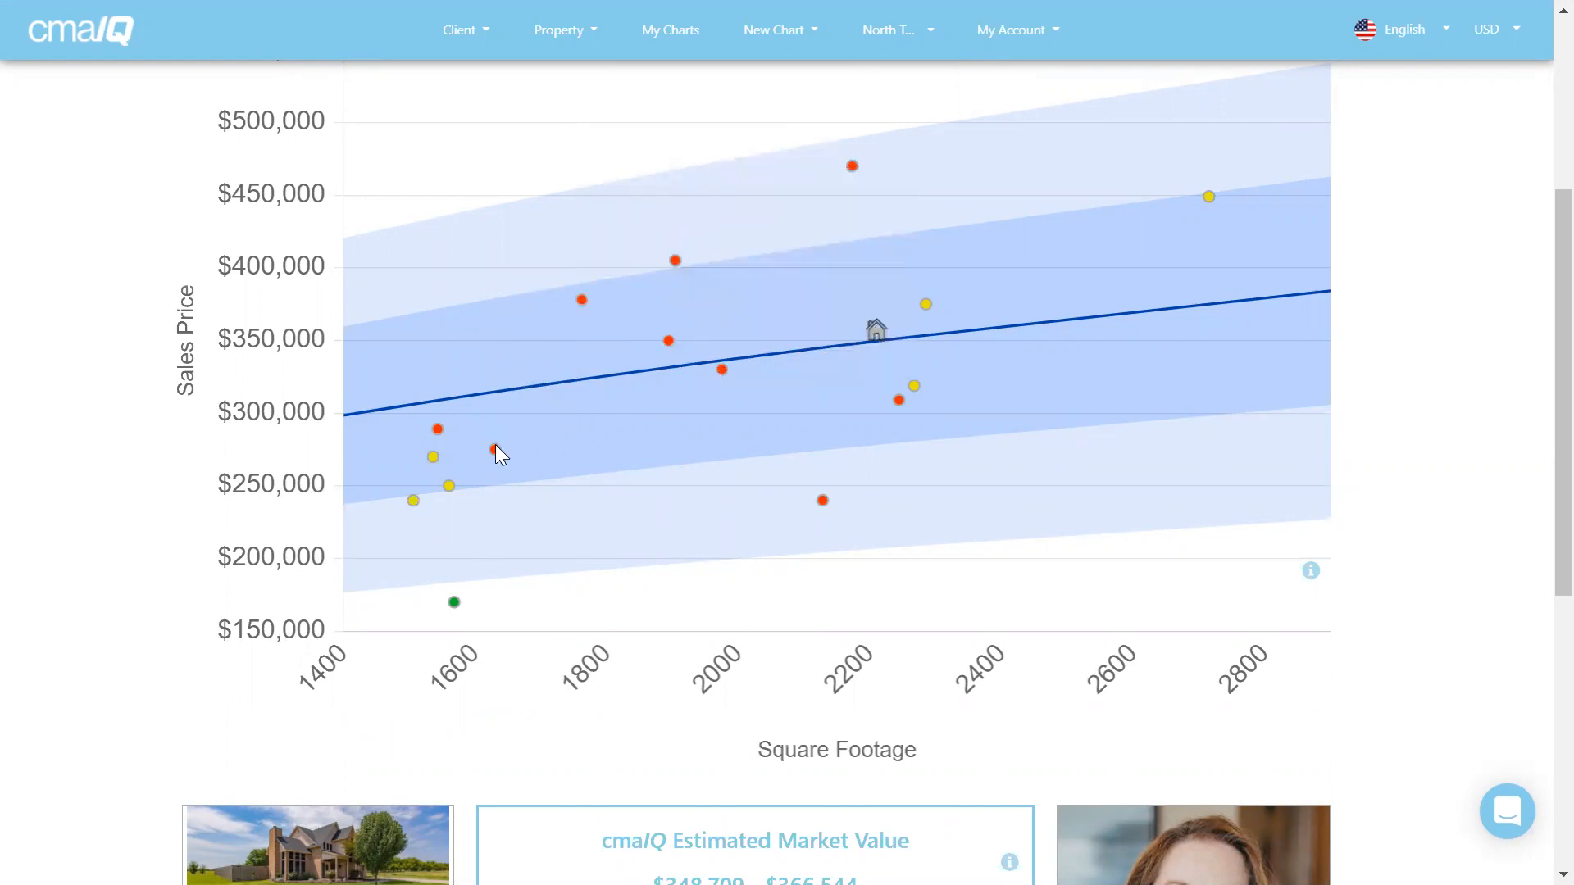
mouse_move(494, 451)
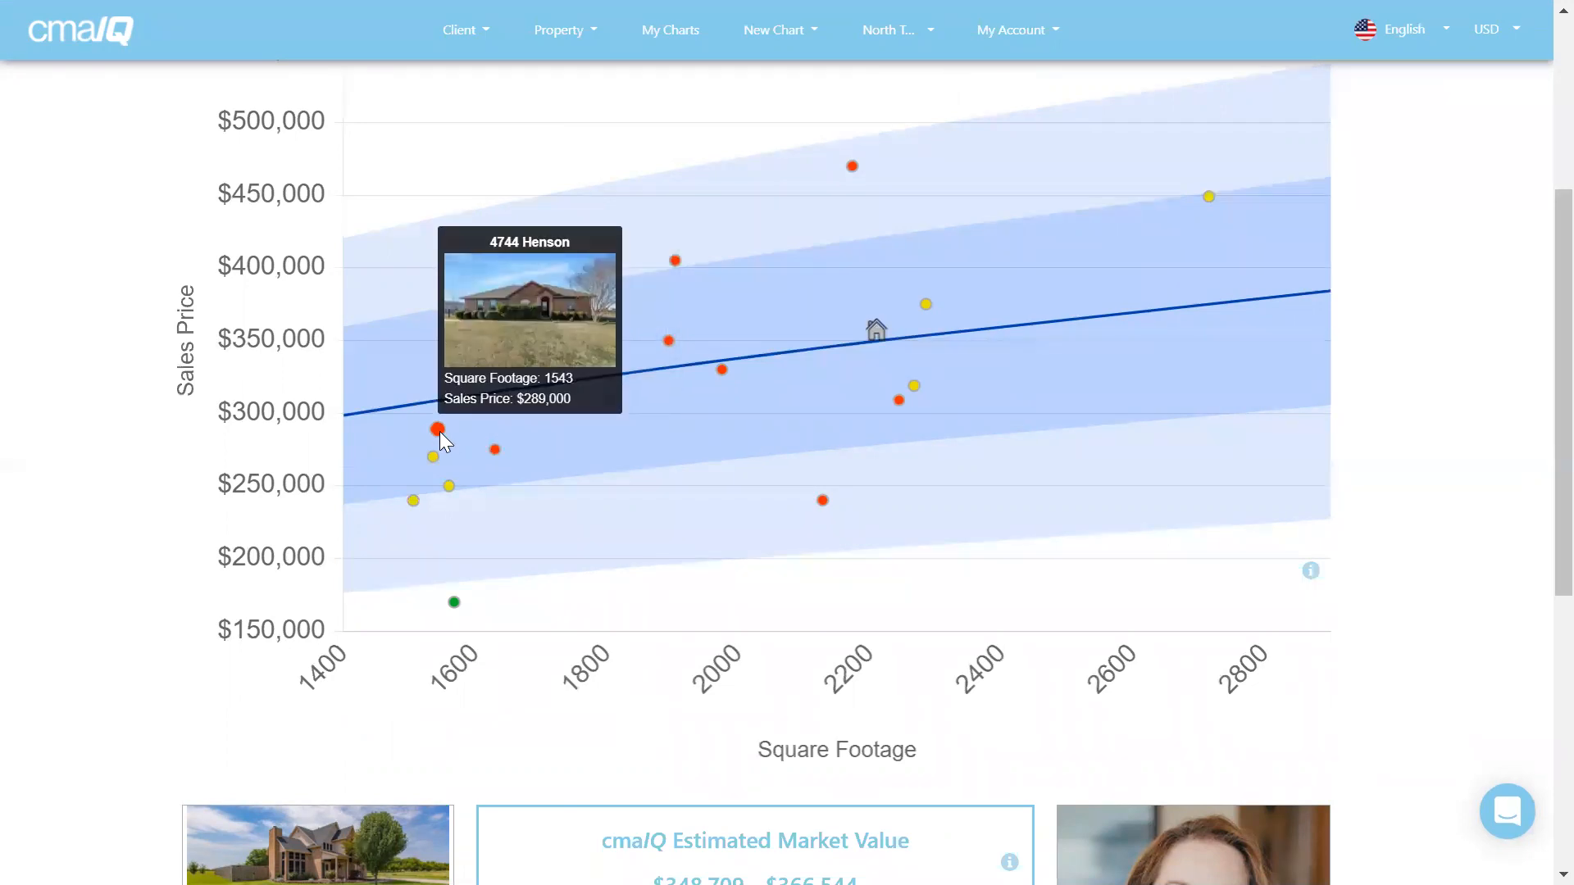
click(432, 457)
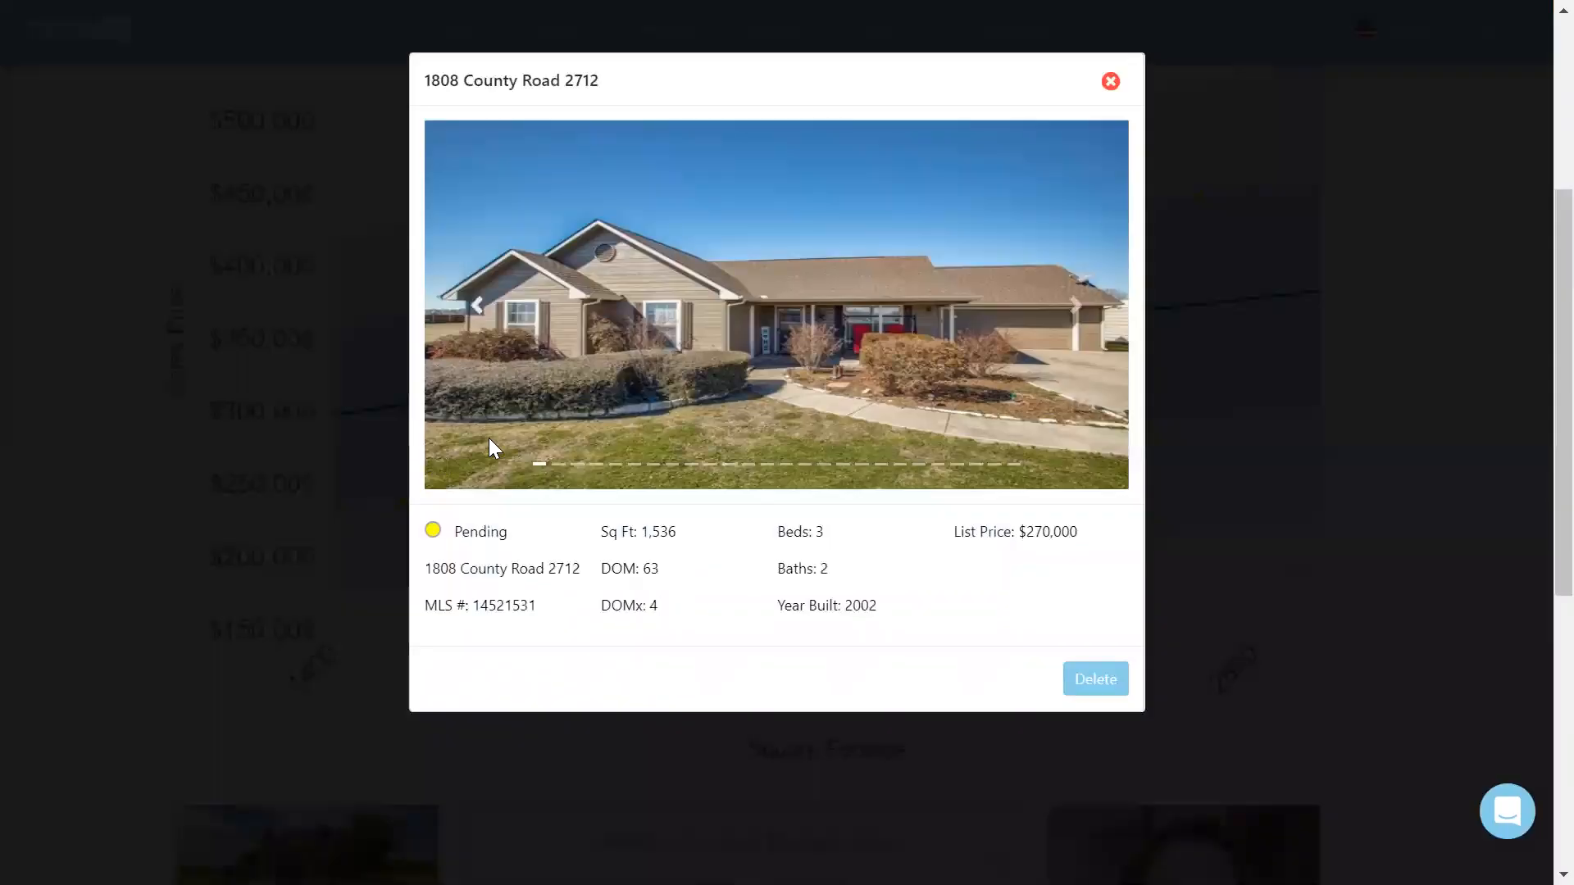
click(1110, 81)
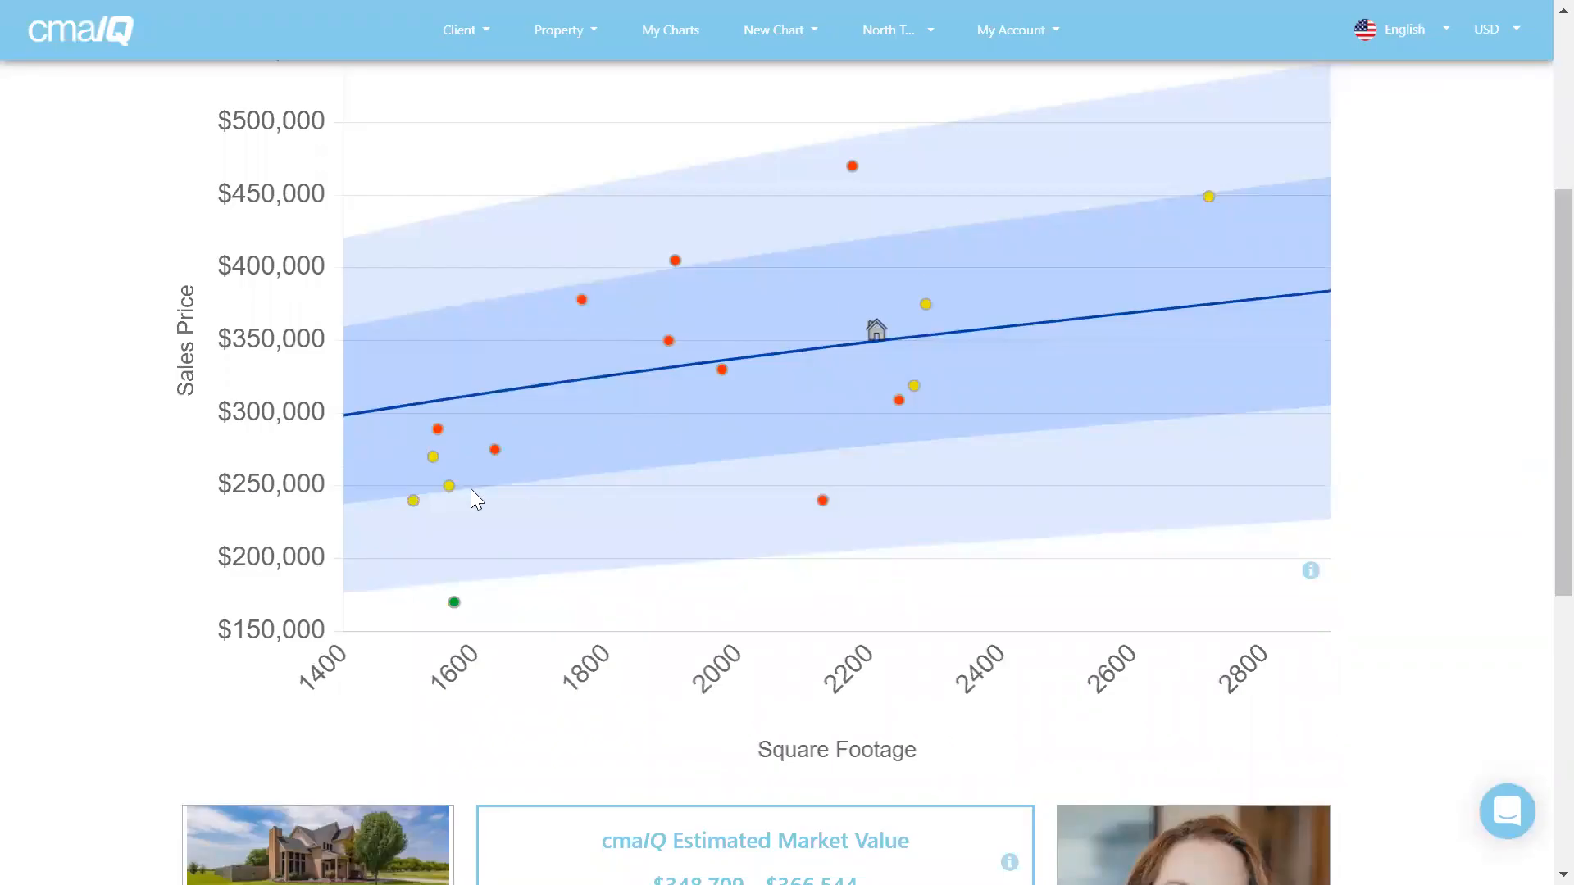
mouse_move(448, 490)
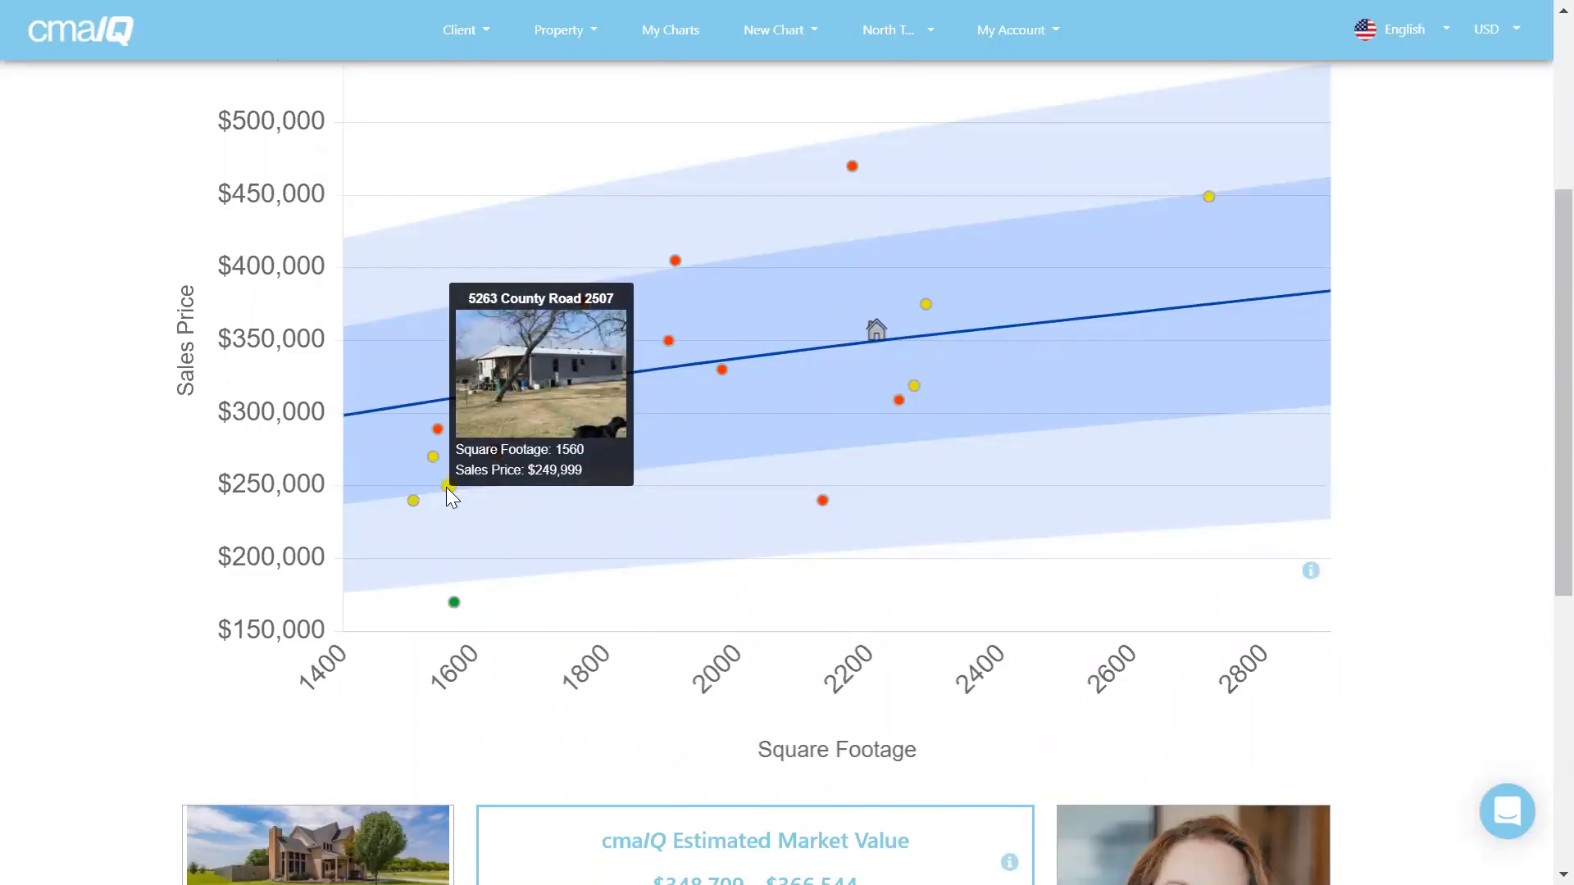
click(447, 487)
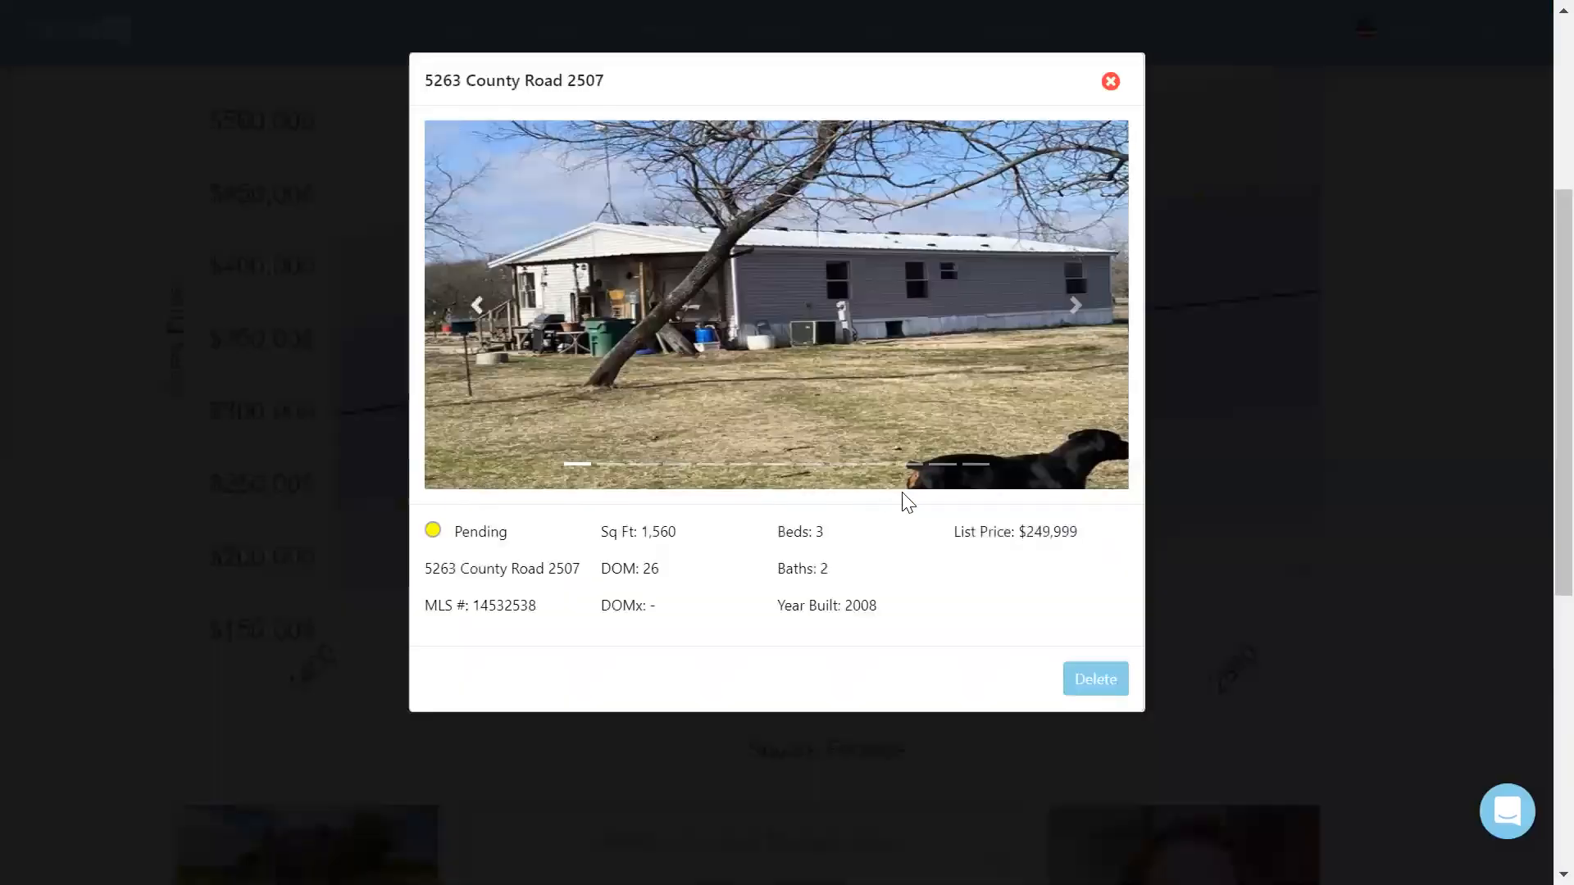
click(1094, 680)
click(717, 497)
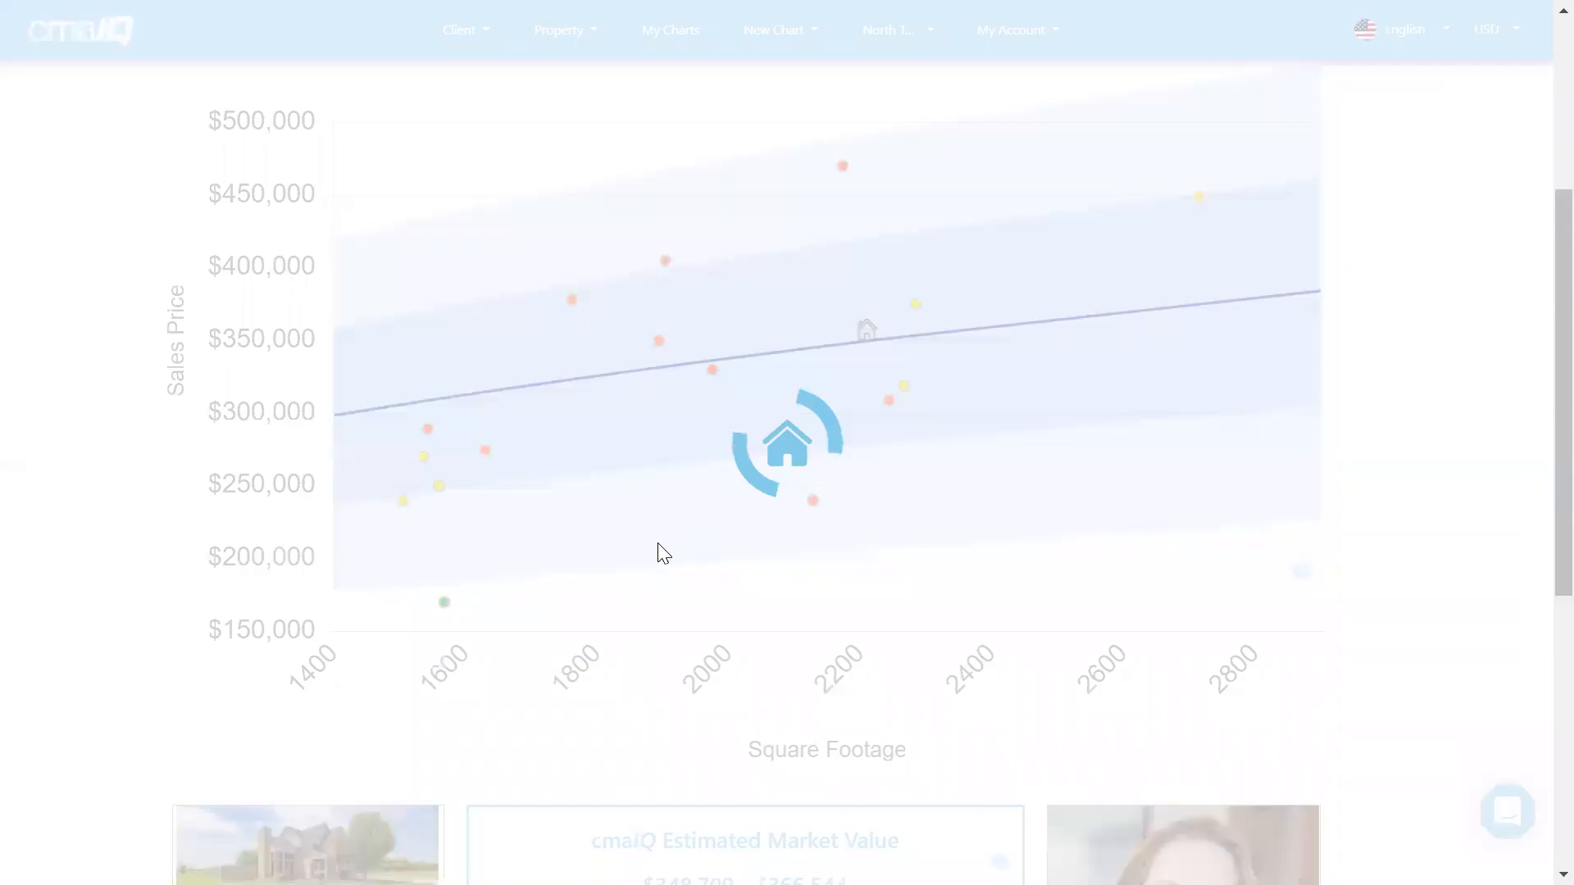
Delete the closed 2,128 sq ft comp from the chart.
mouse_move(422, 546)
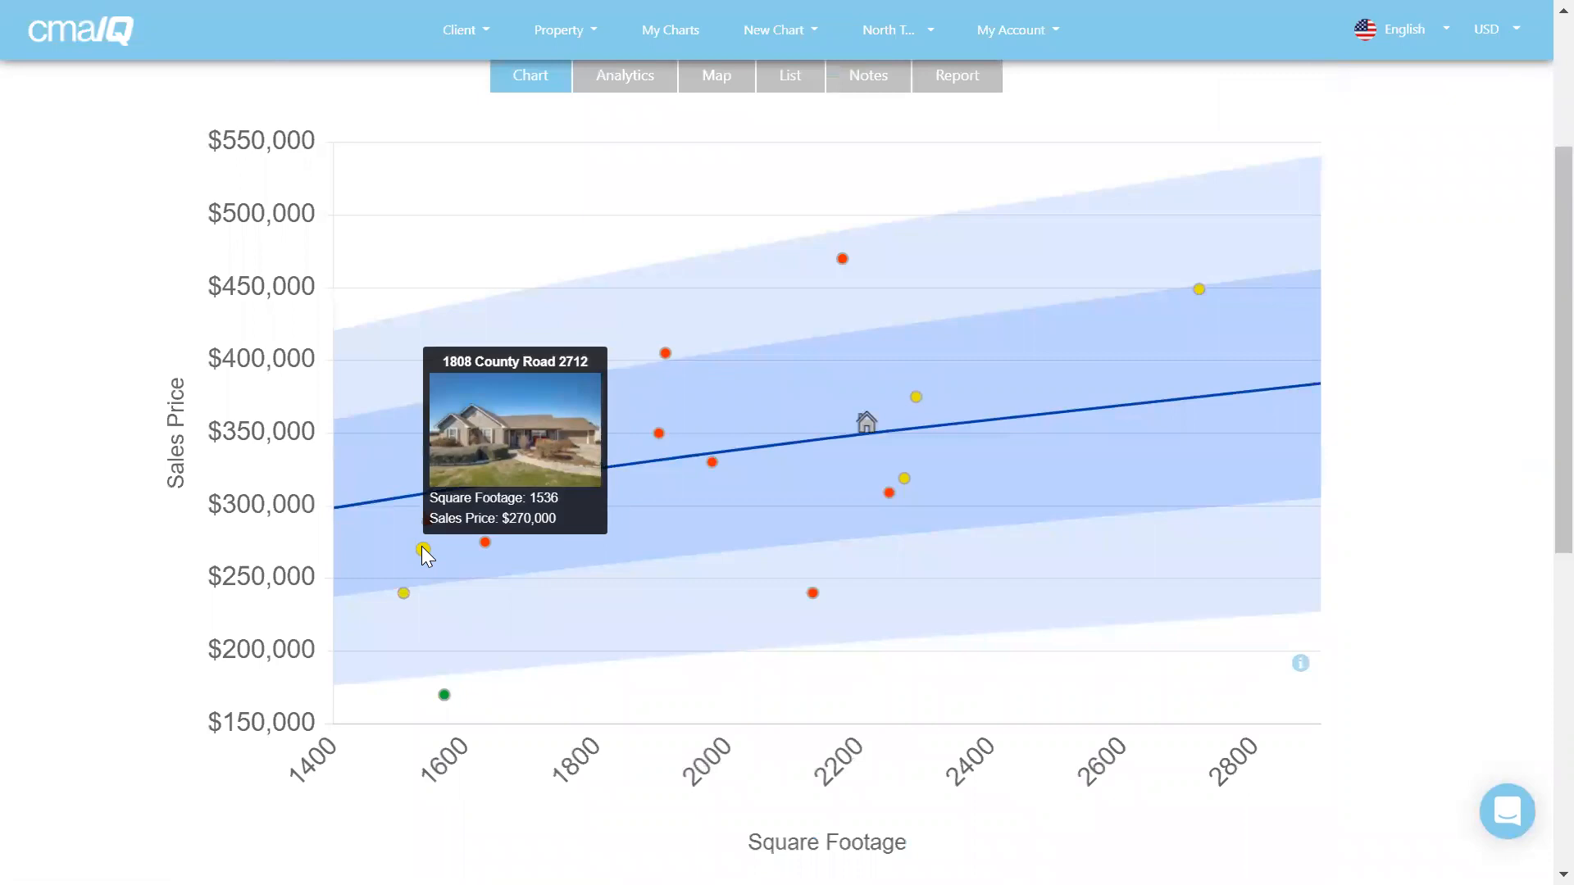
mouse_move(402, 594)
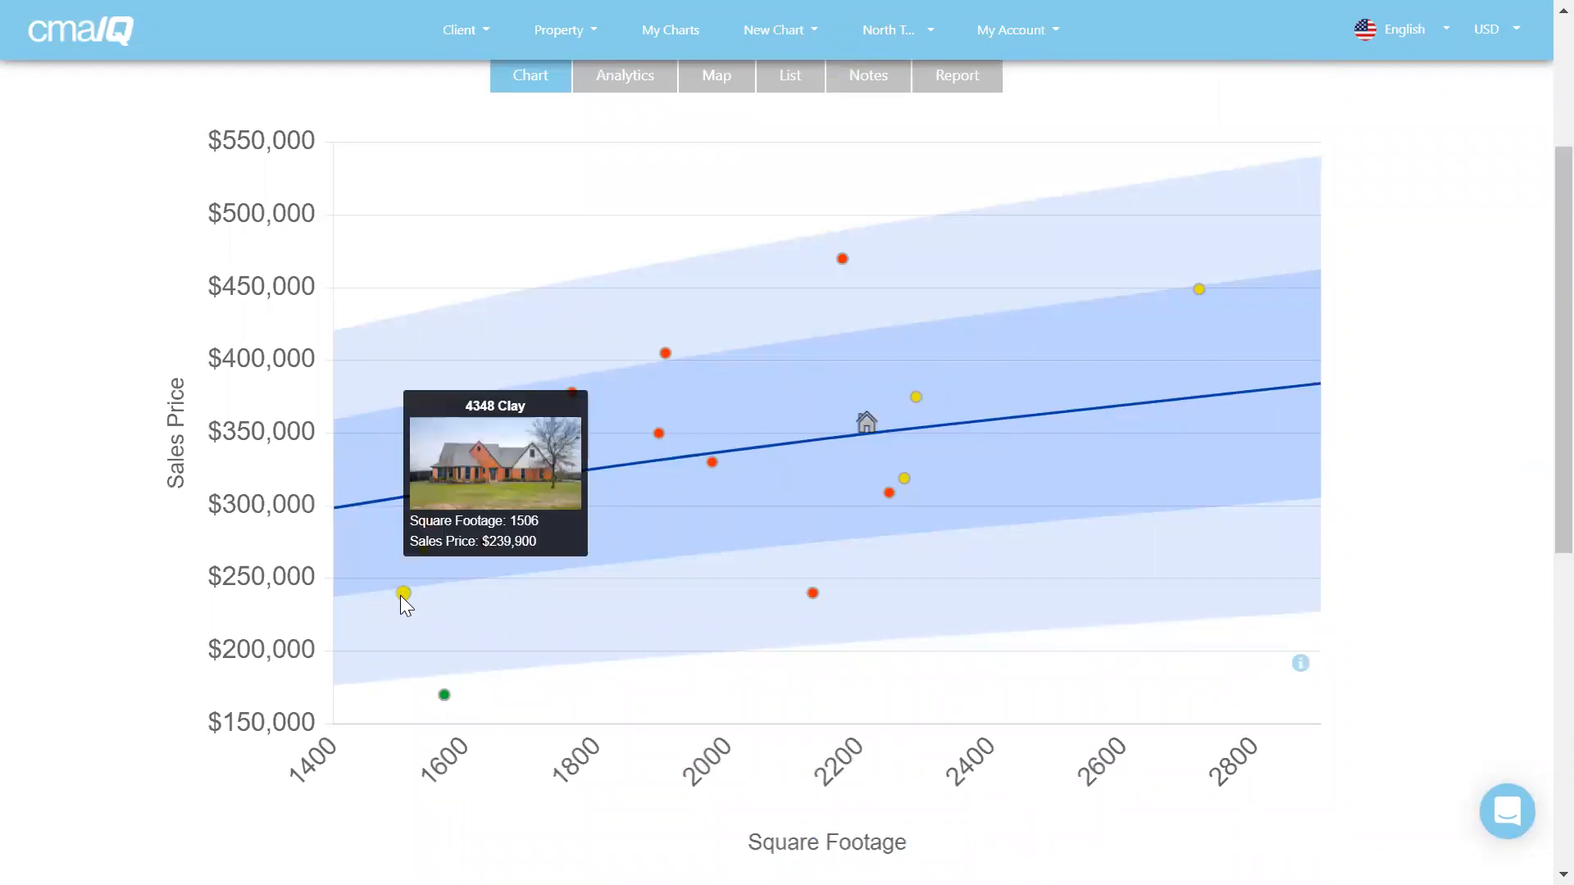
mouse_move(814, 596)
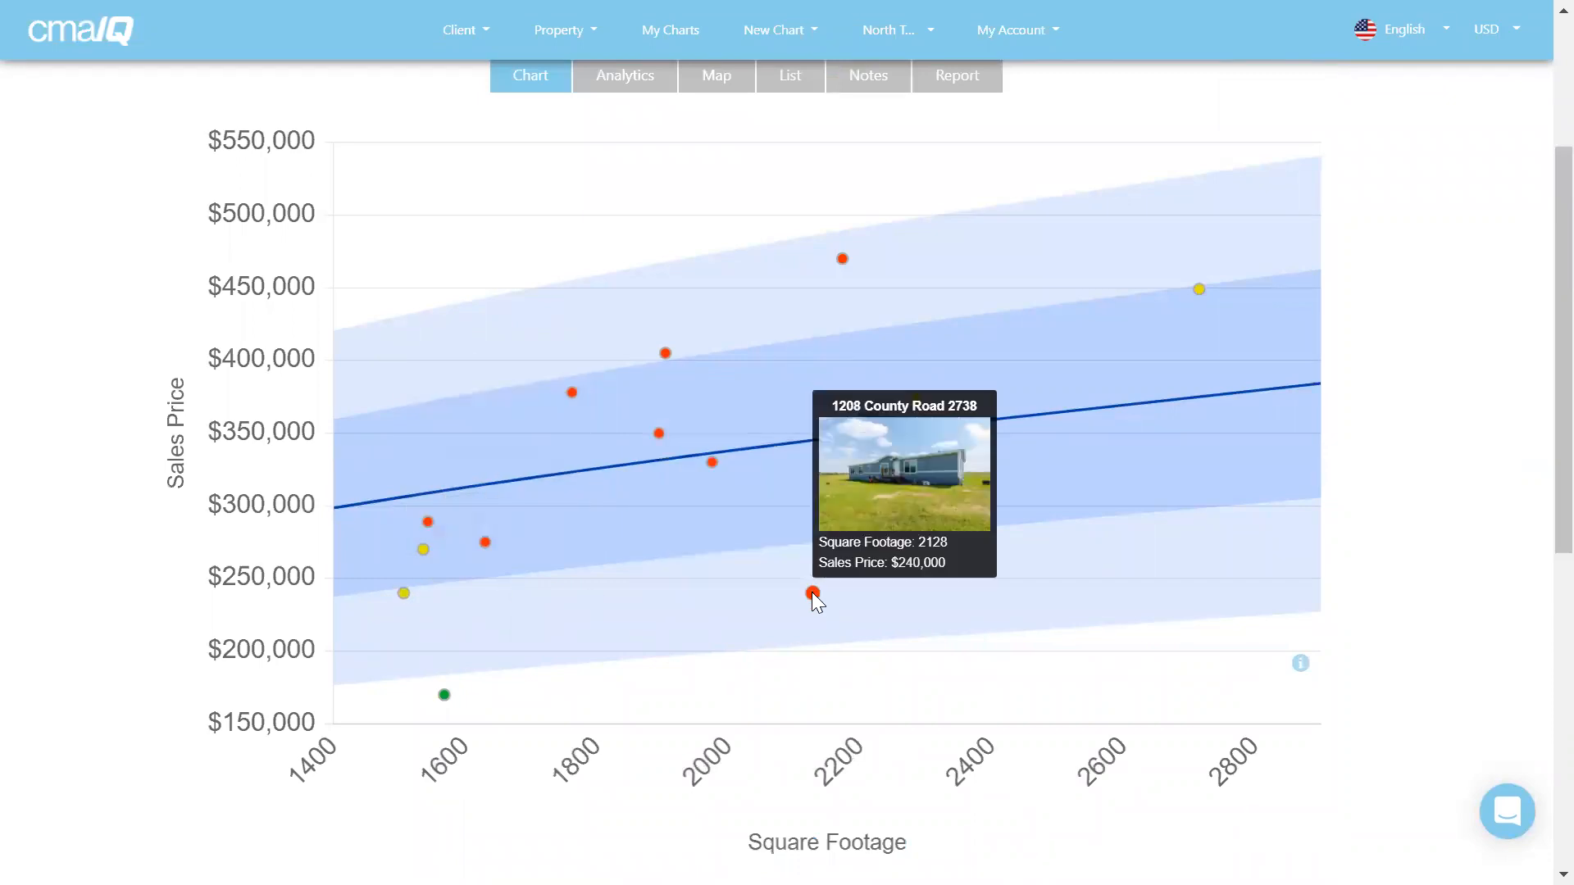
click(812, 592)
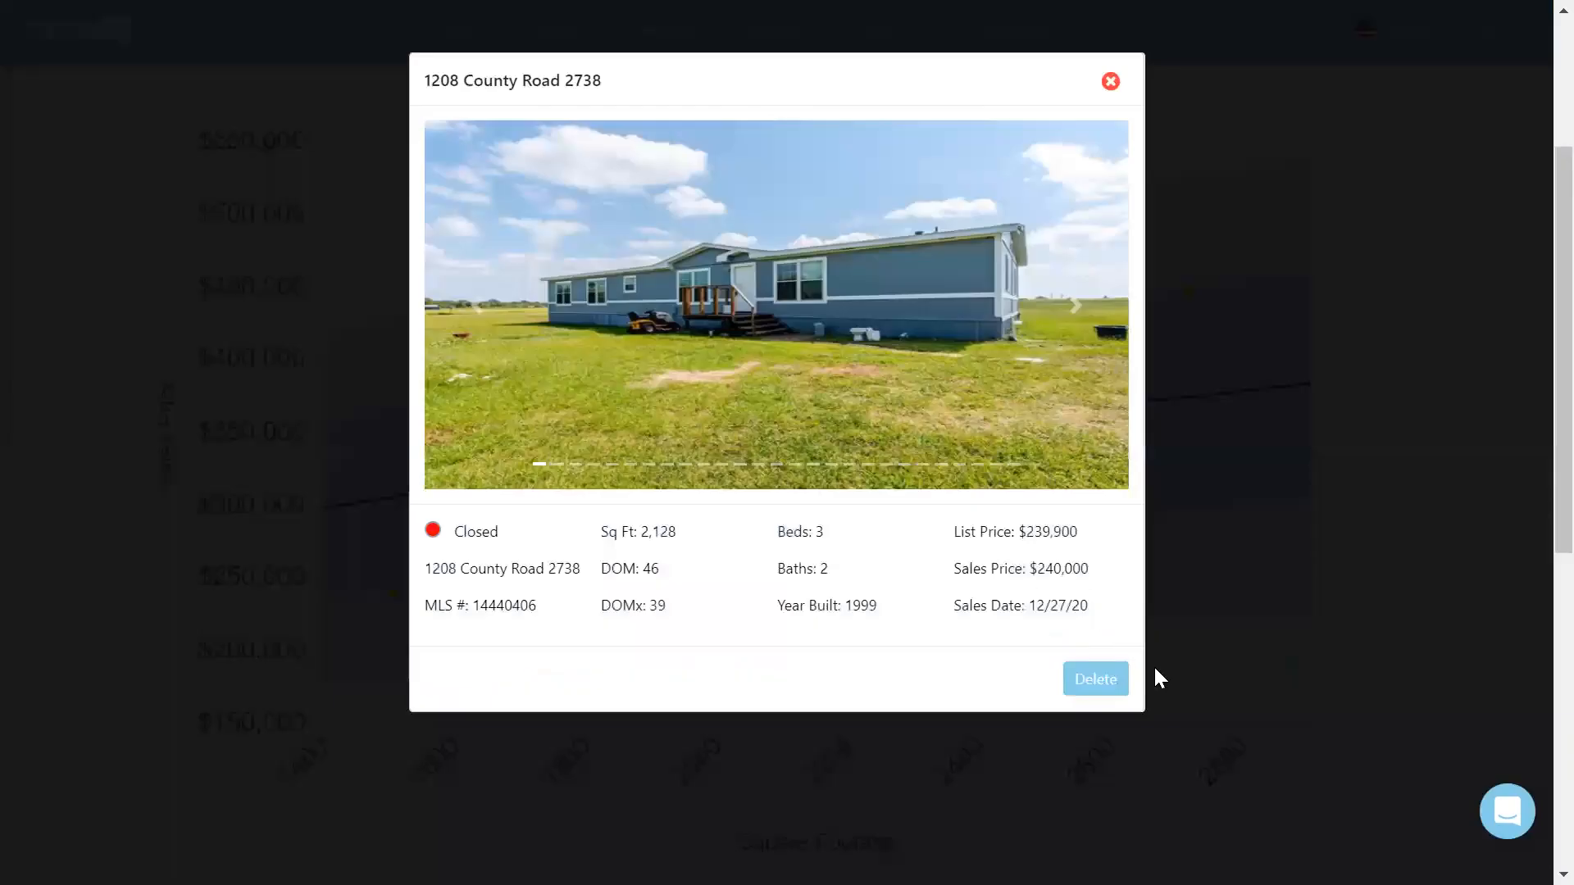
click(1099, 677)
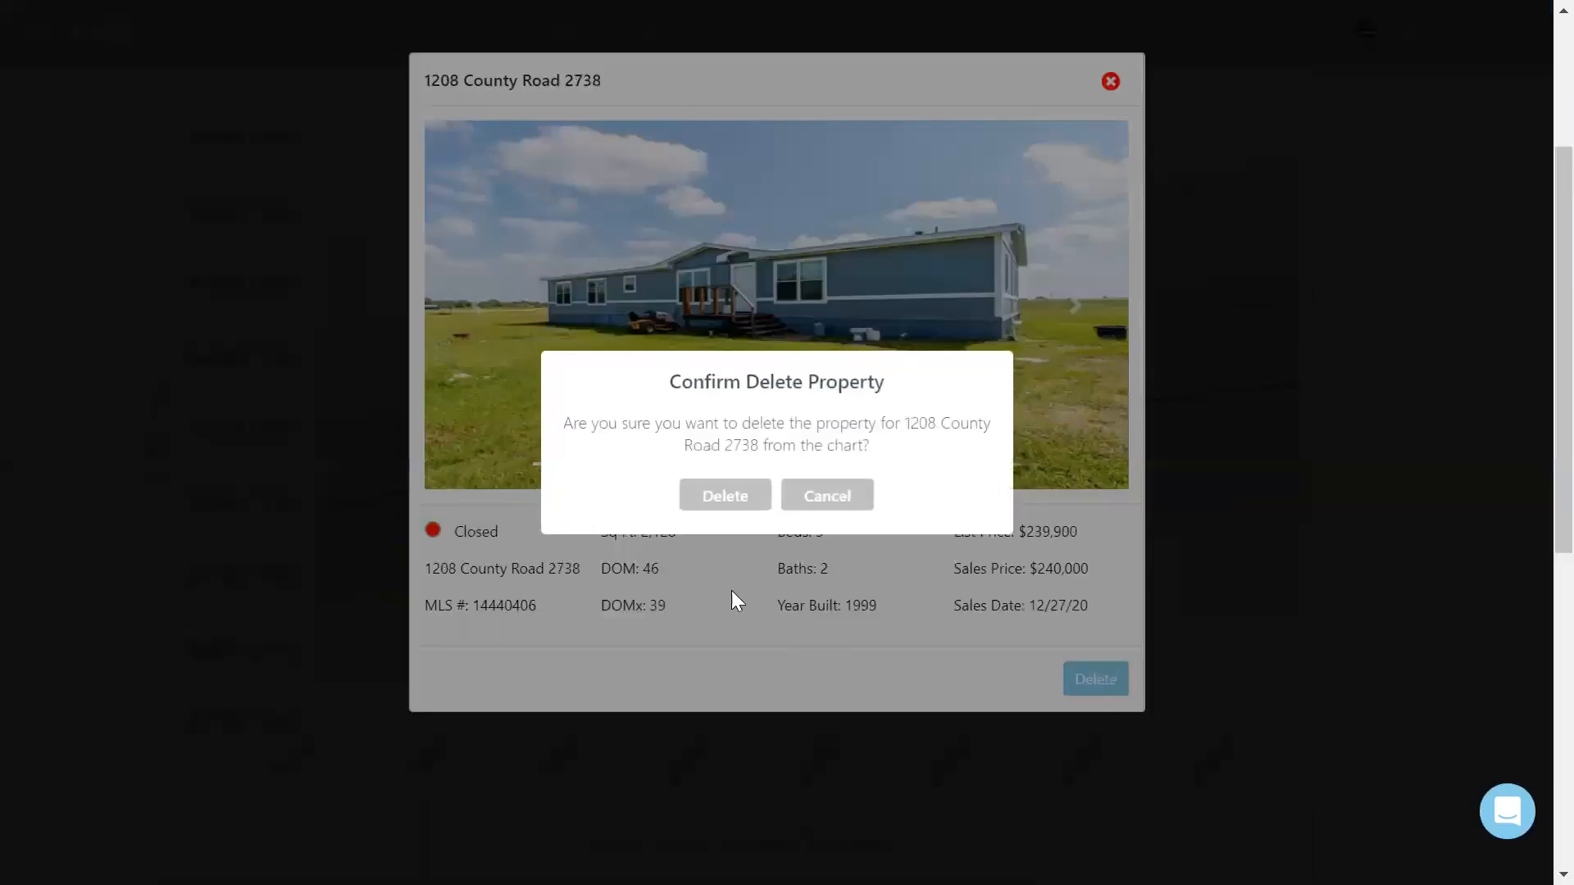
click(736, 495)
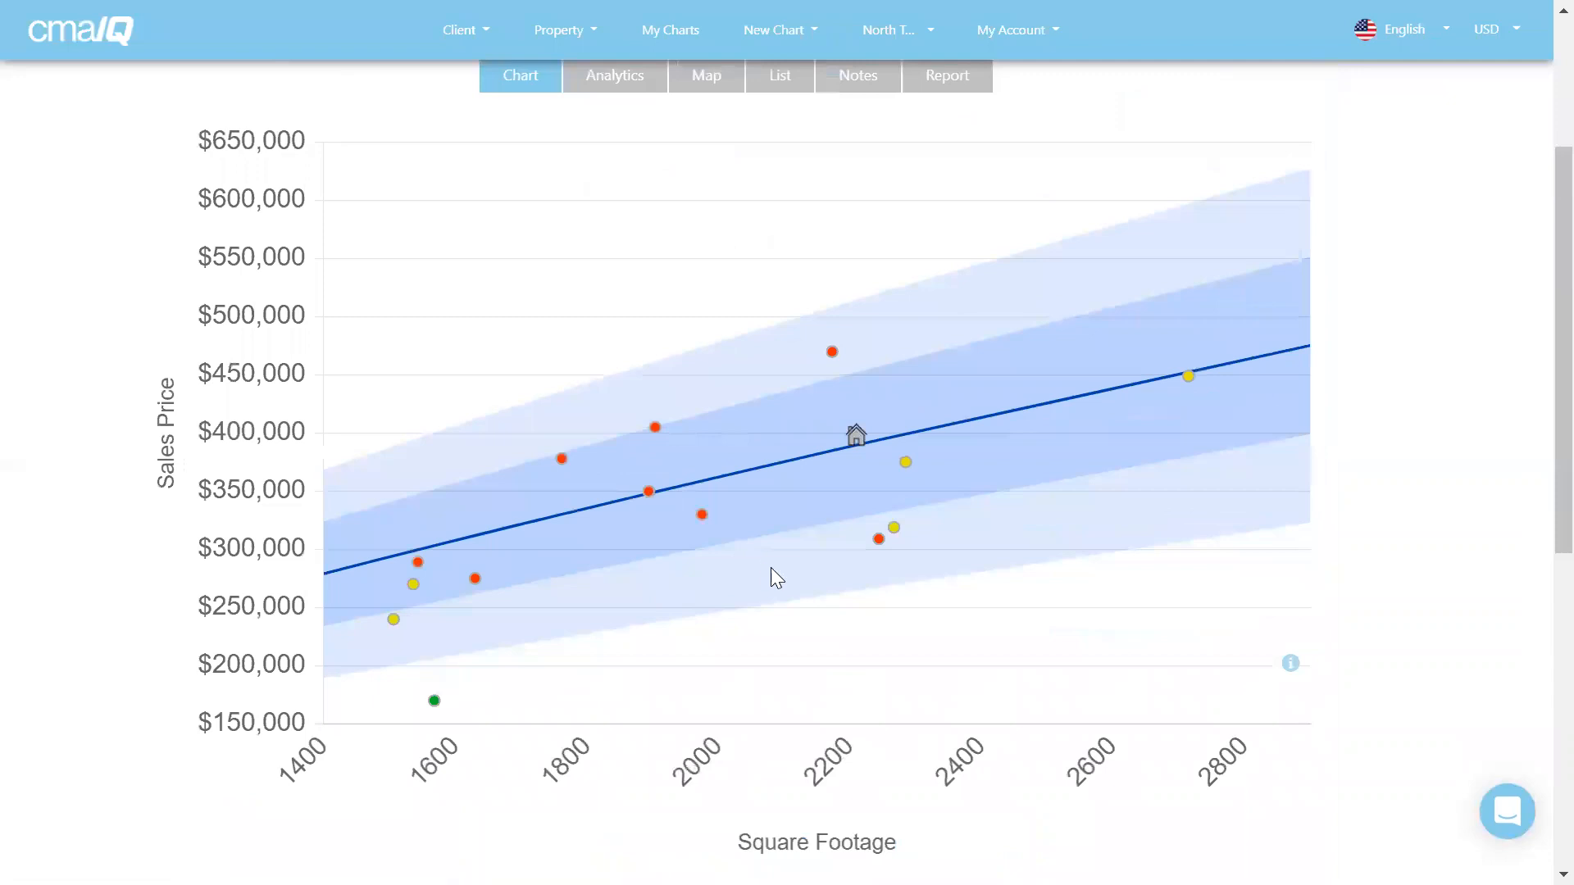
mouse_move(878, 537)
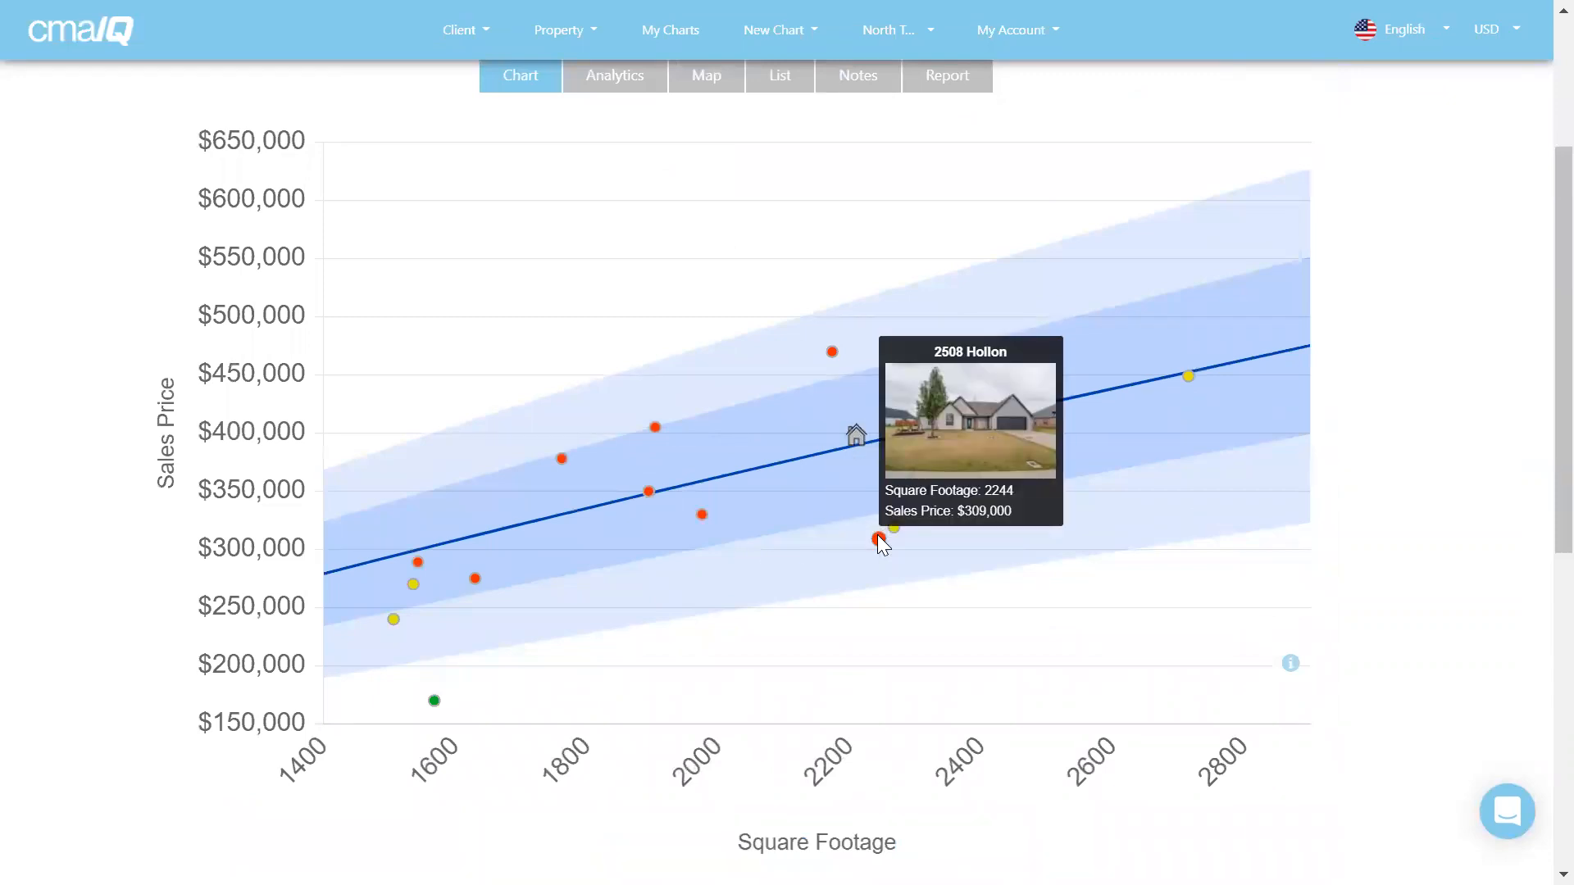
click(435, 704)
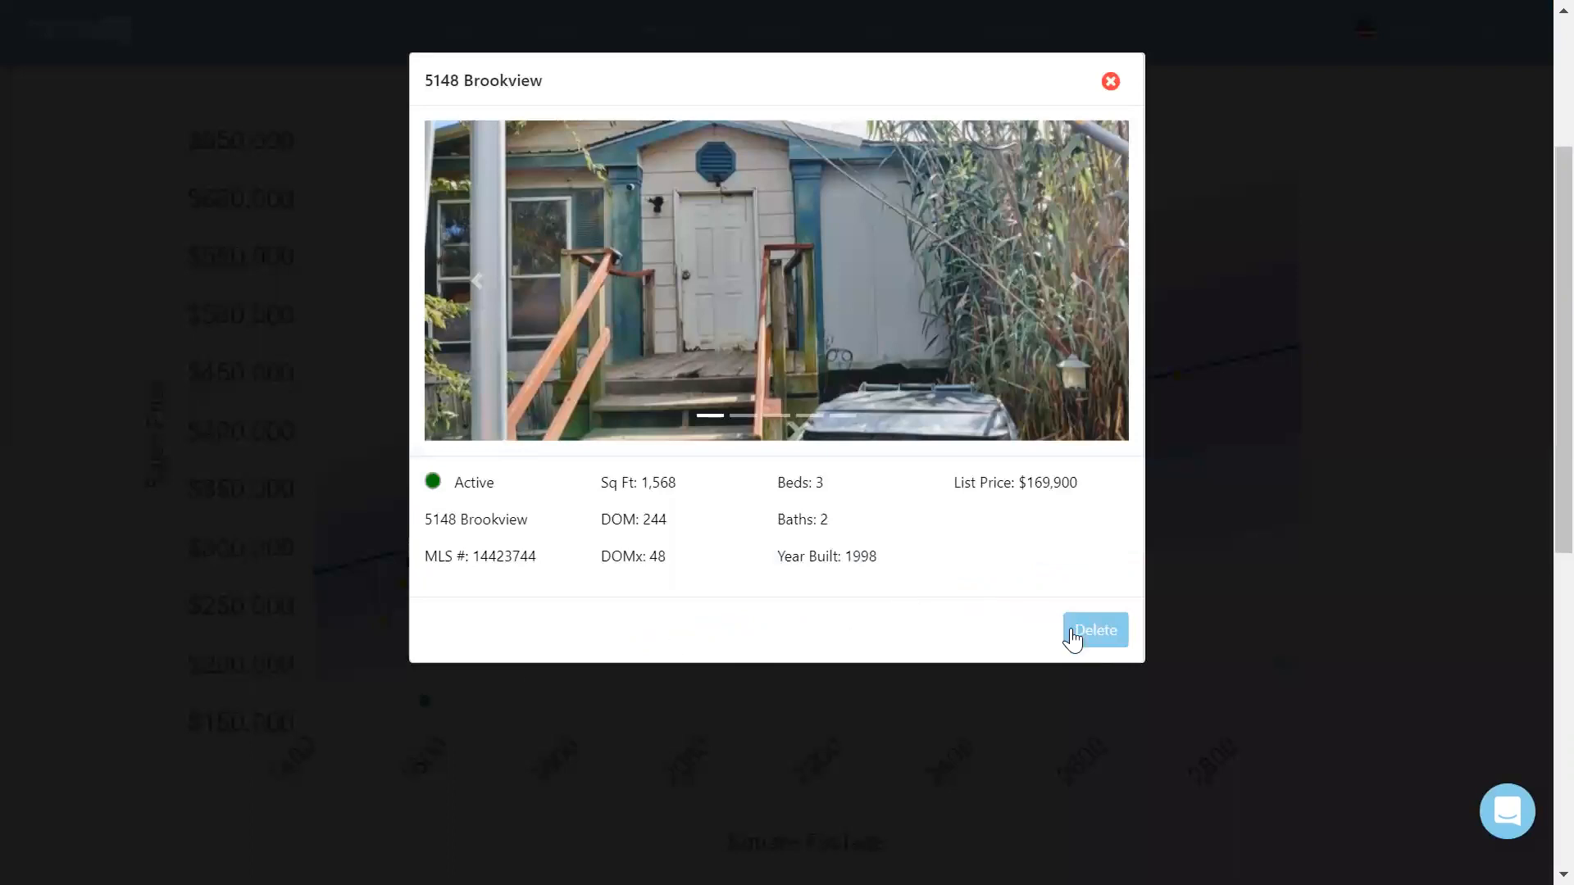
click(1090, 631)
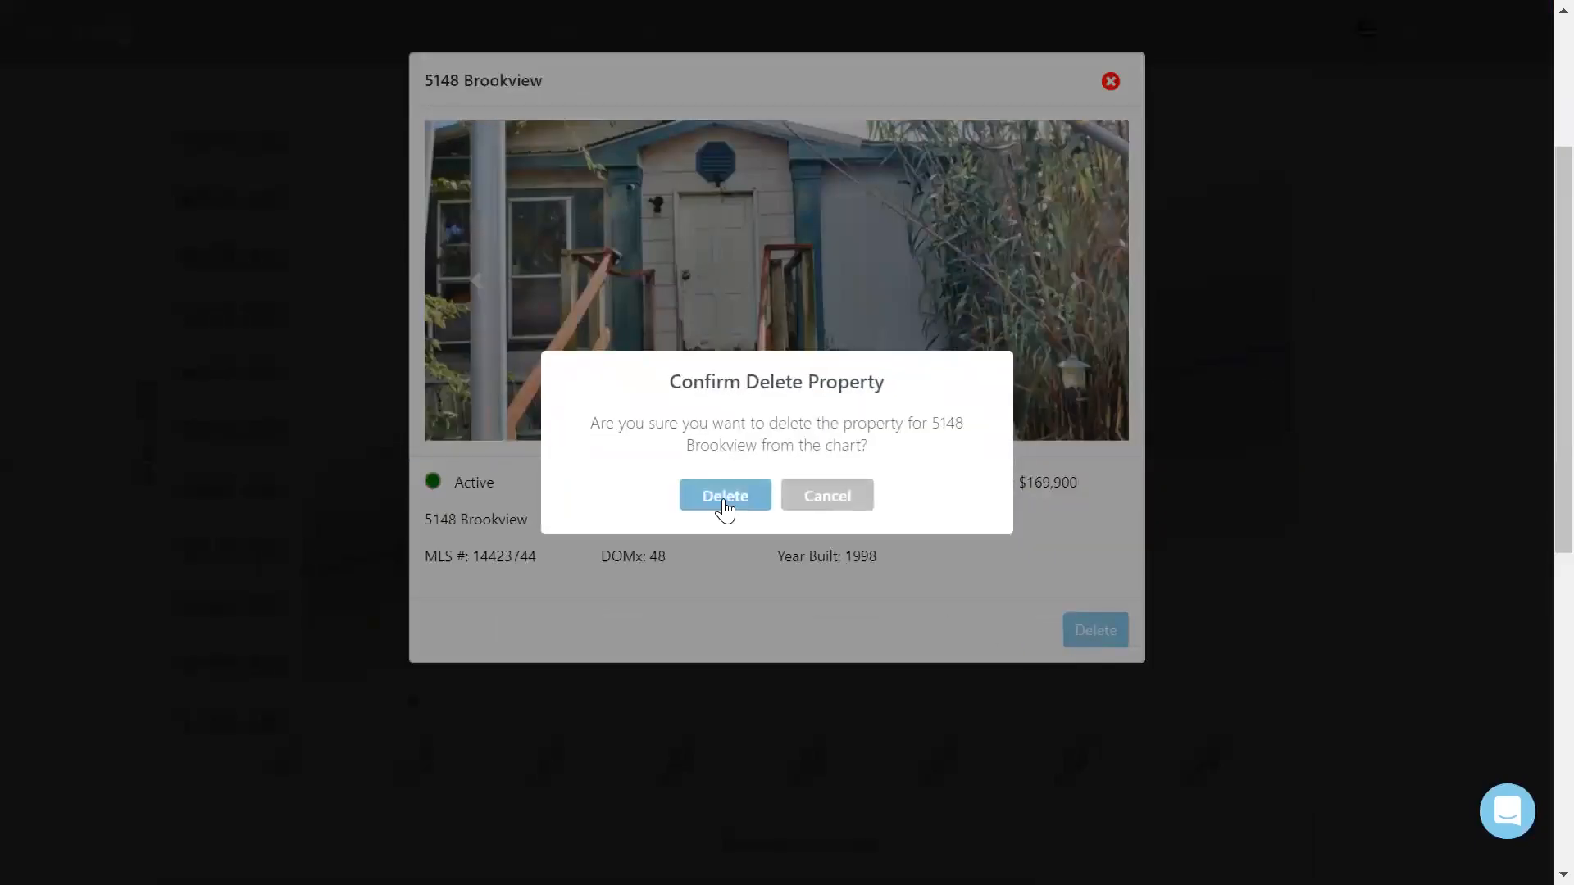
click(725, 494)
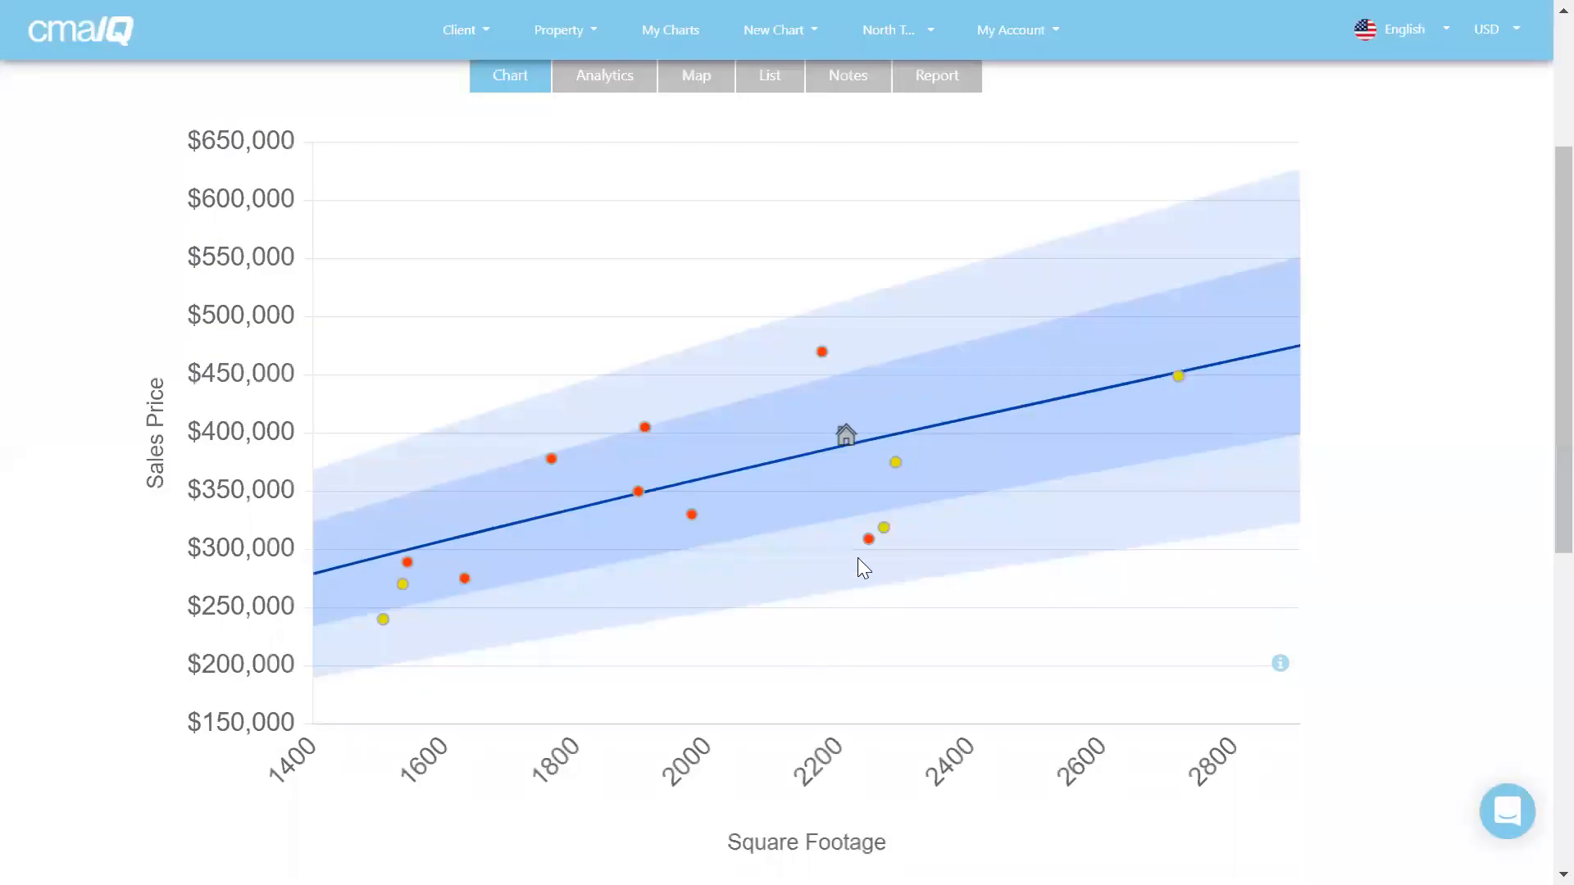
mouse_move(869, 543)
mouse_move(1177, 379)
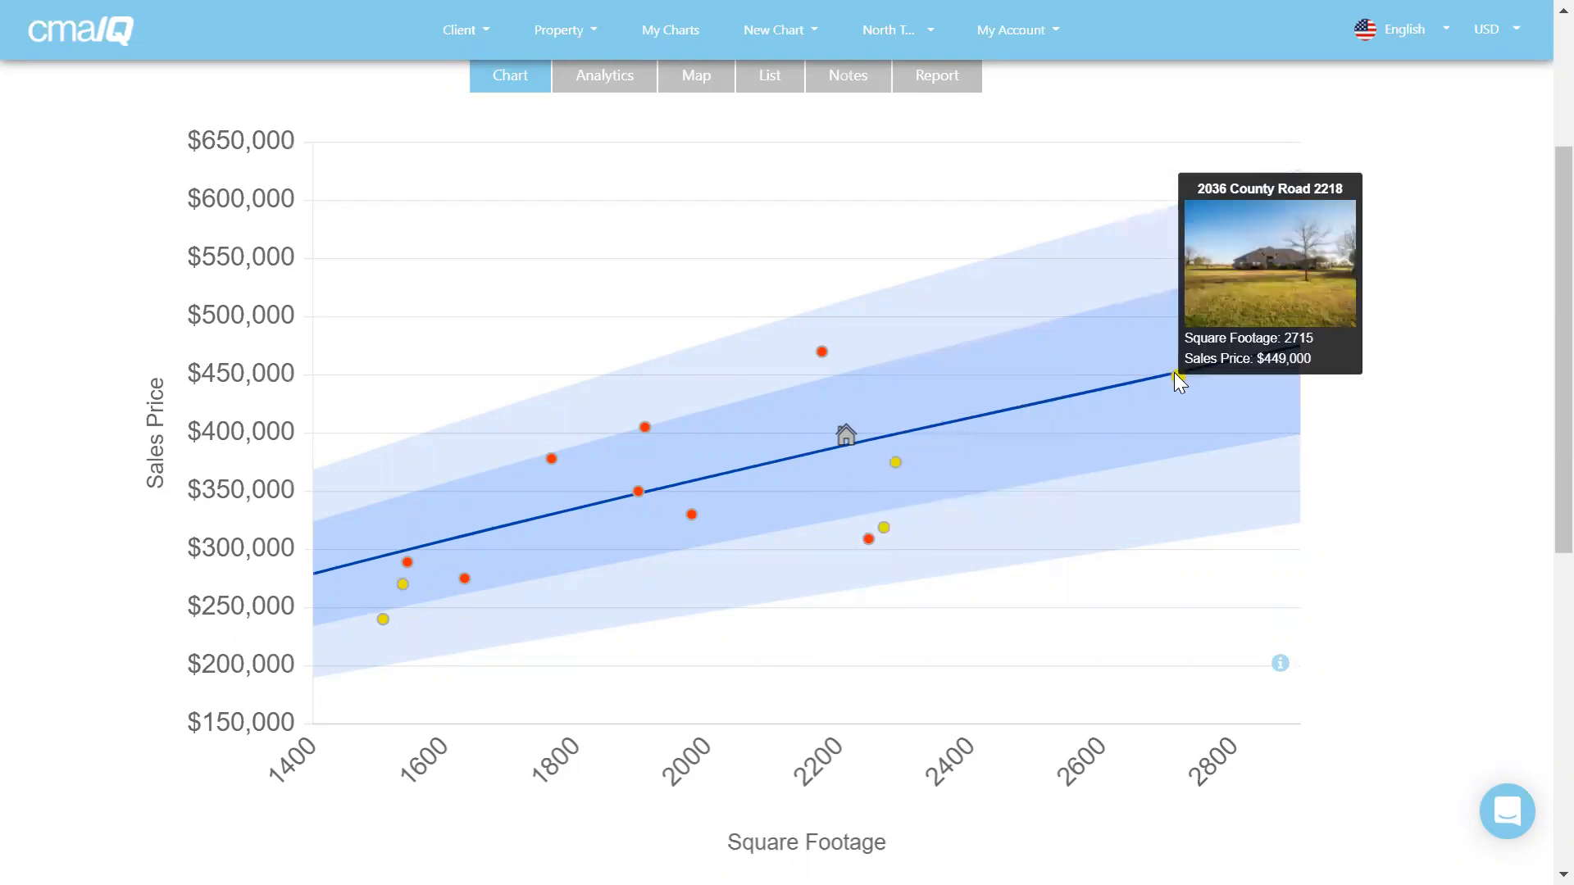
mouse_move(896, 464)
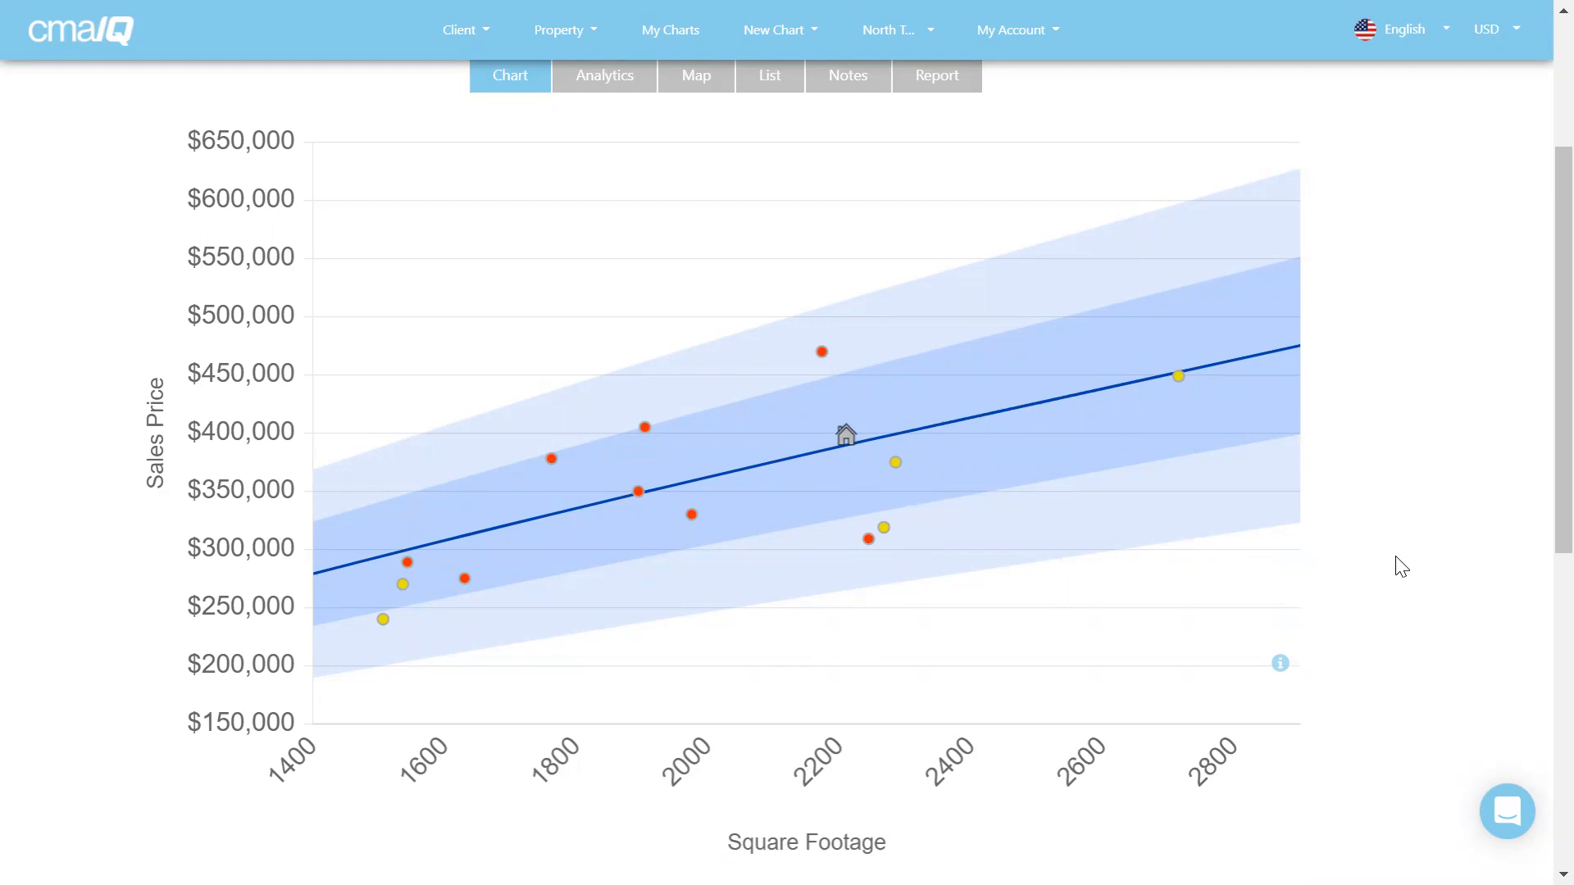
mouse_move(846, 434)
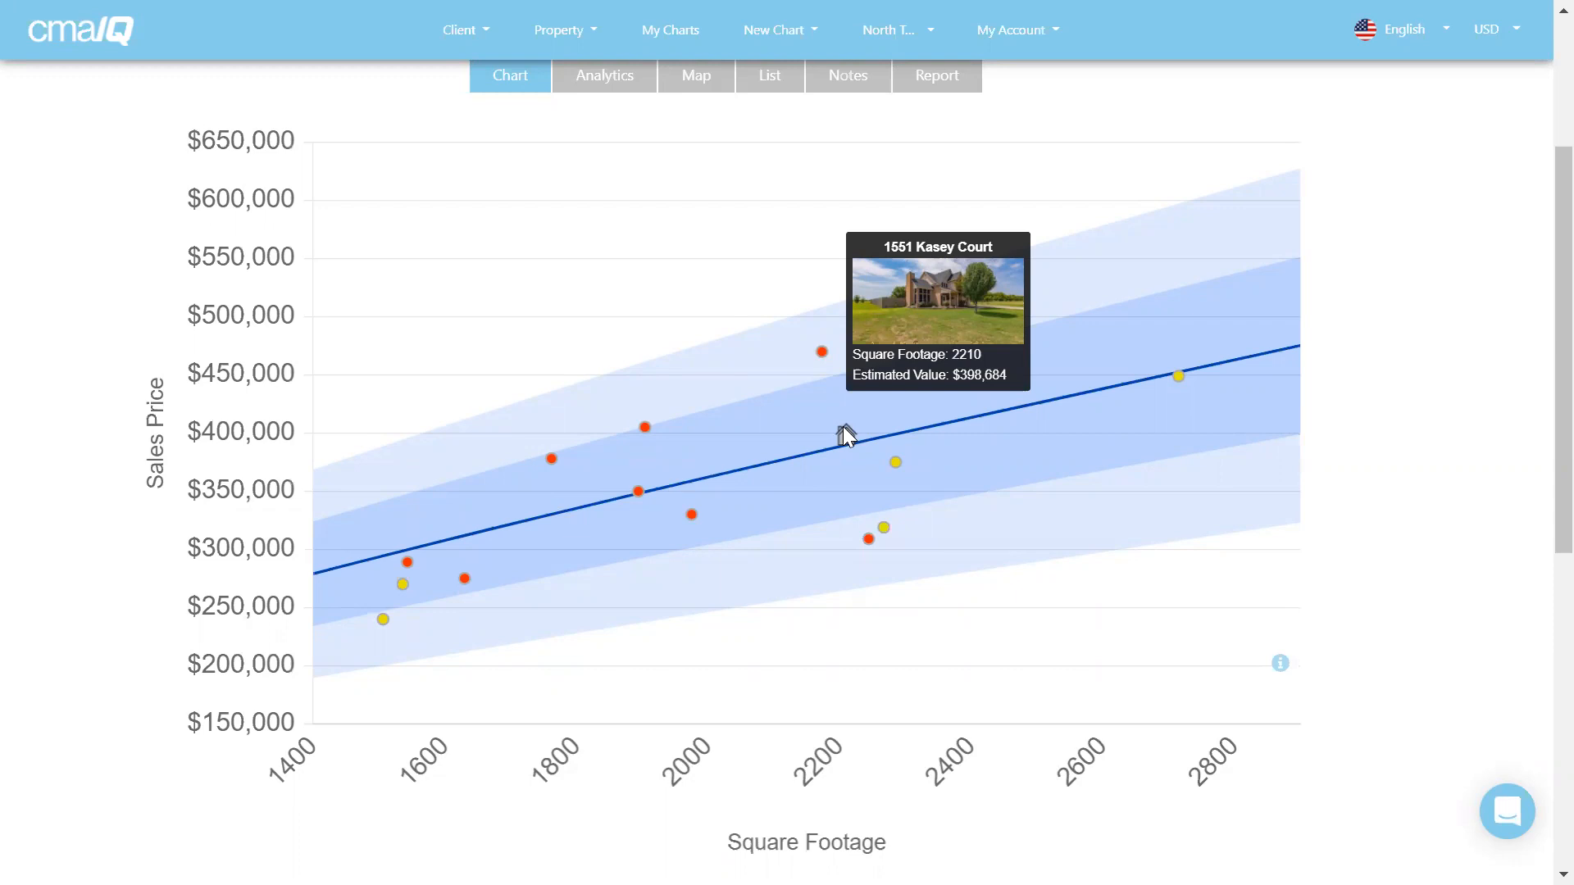
scroll(1440, 353, down, 6)
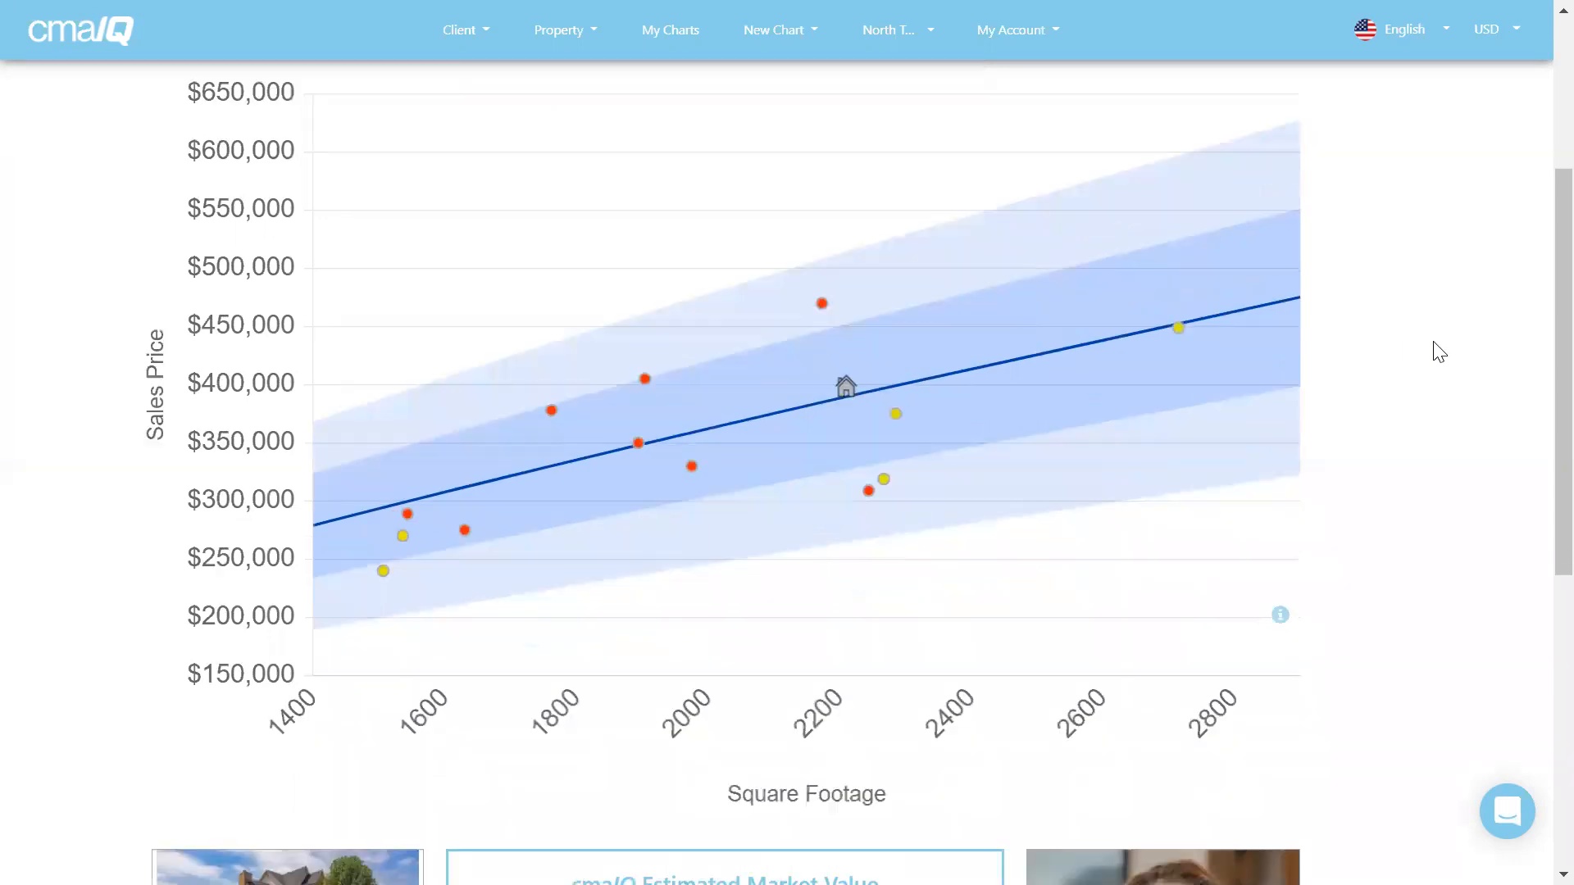
scroll(1440, 352, down, 1)
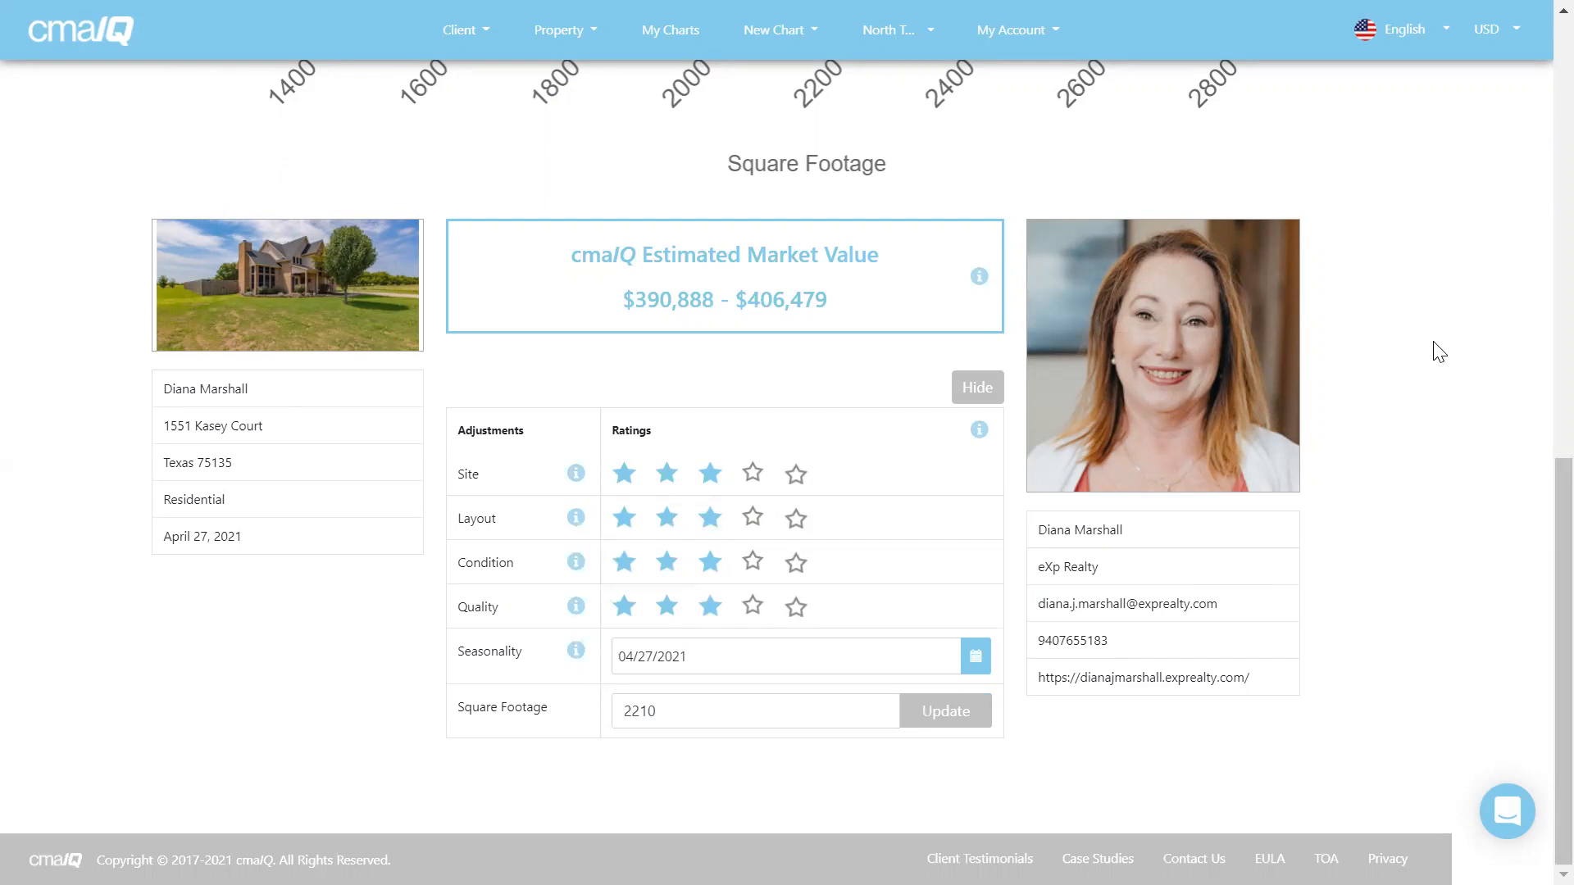
click(752, 474)
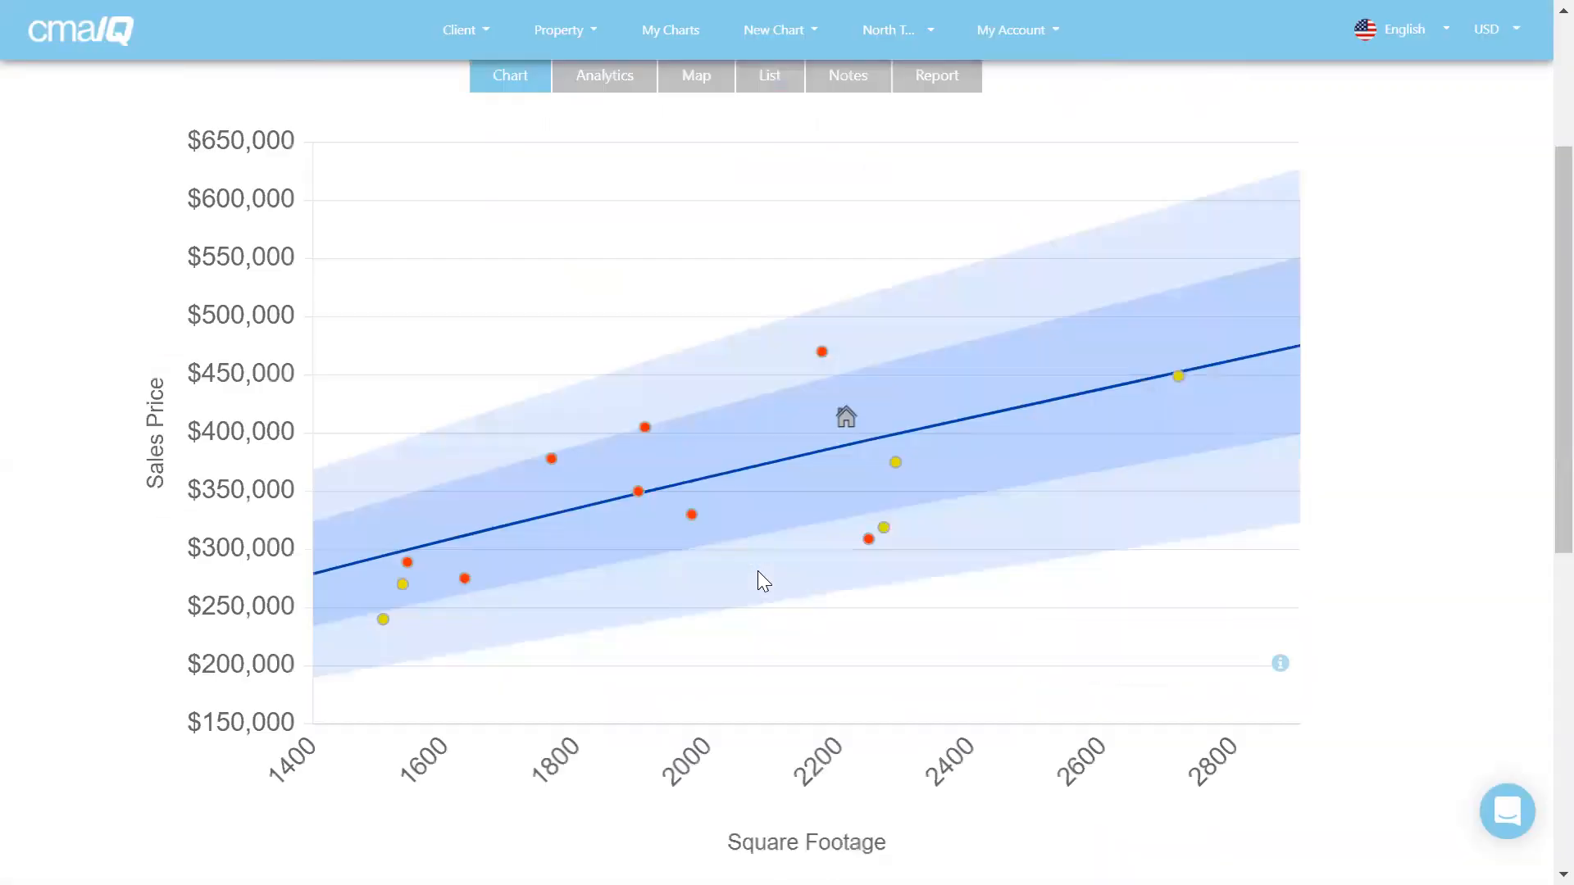
scroll(1423, 552, down, 6)
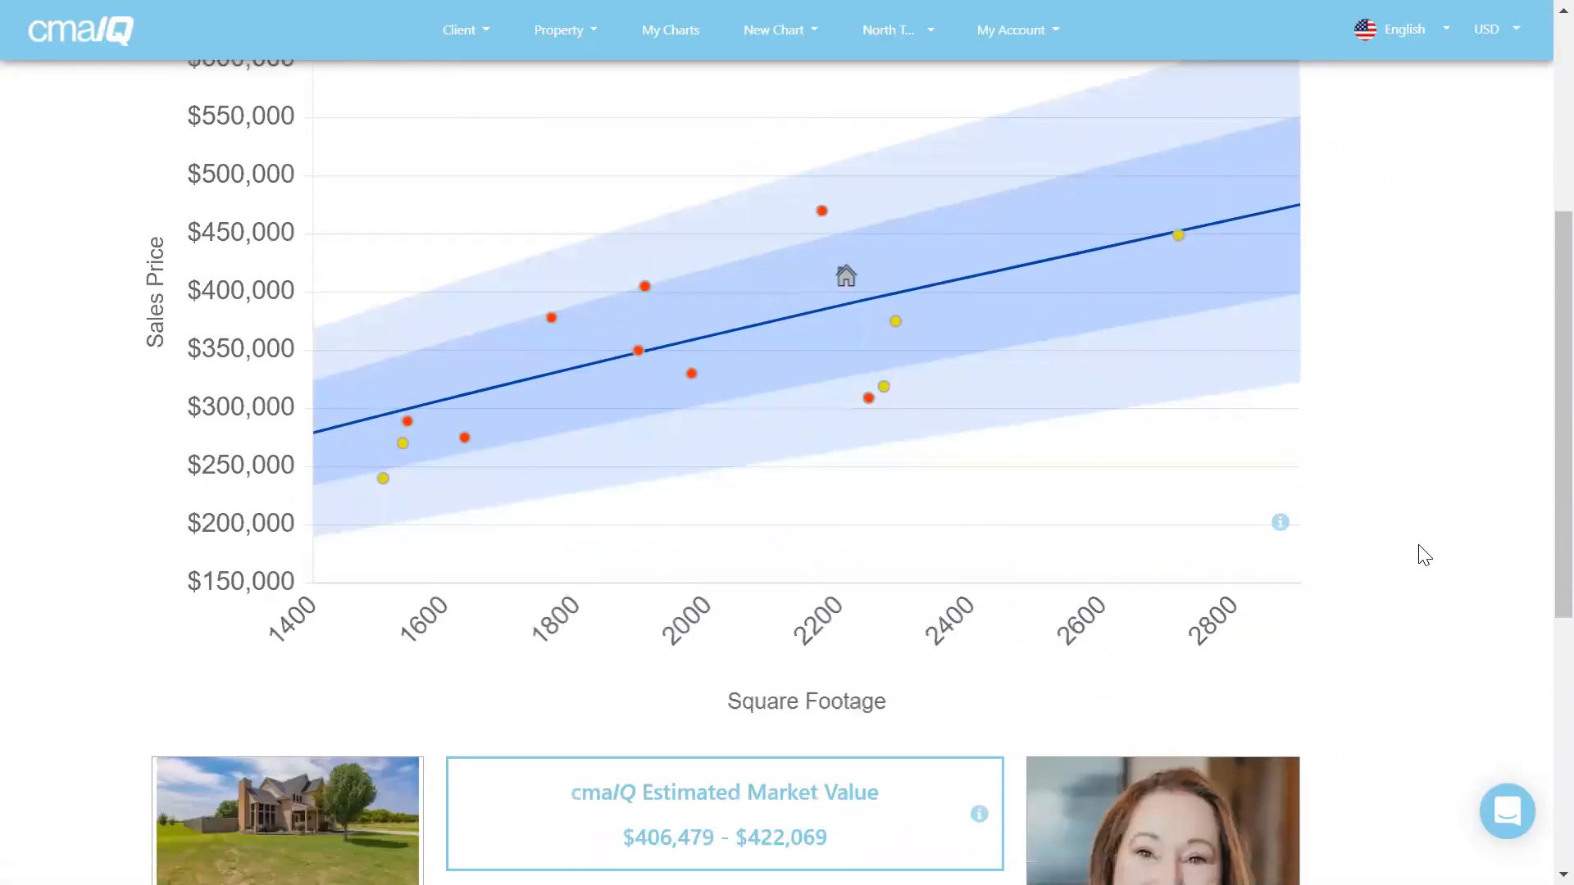
click(979, 492)
scroll(1535, 594, up, 6)
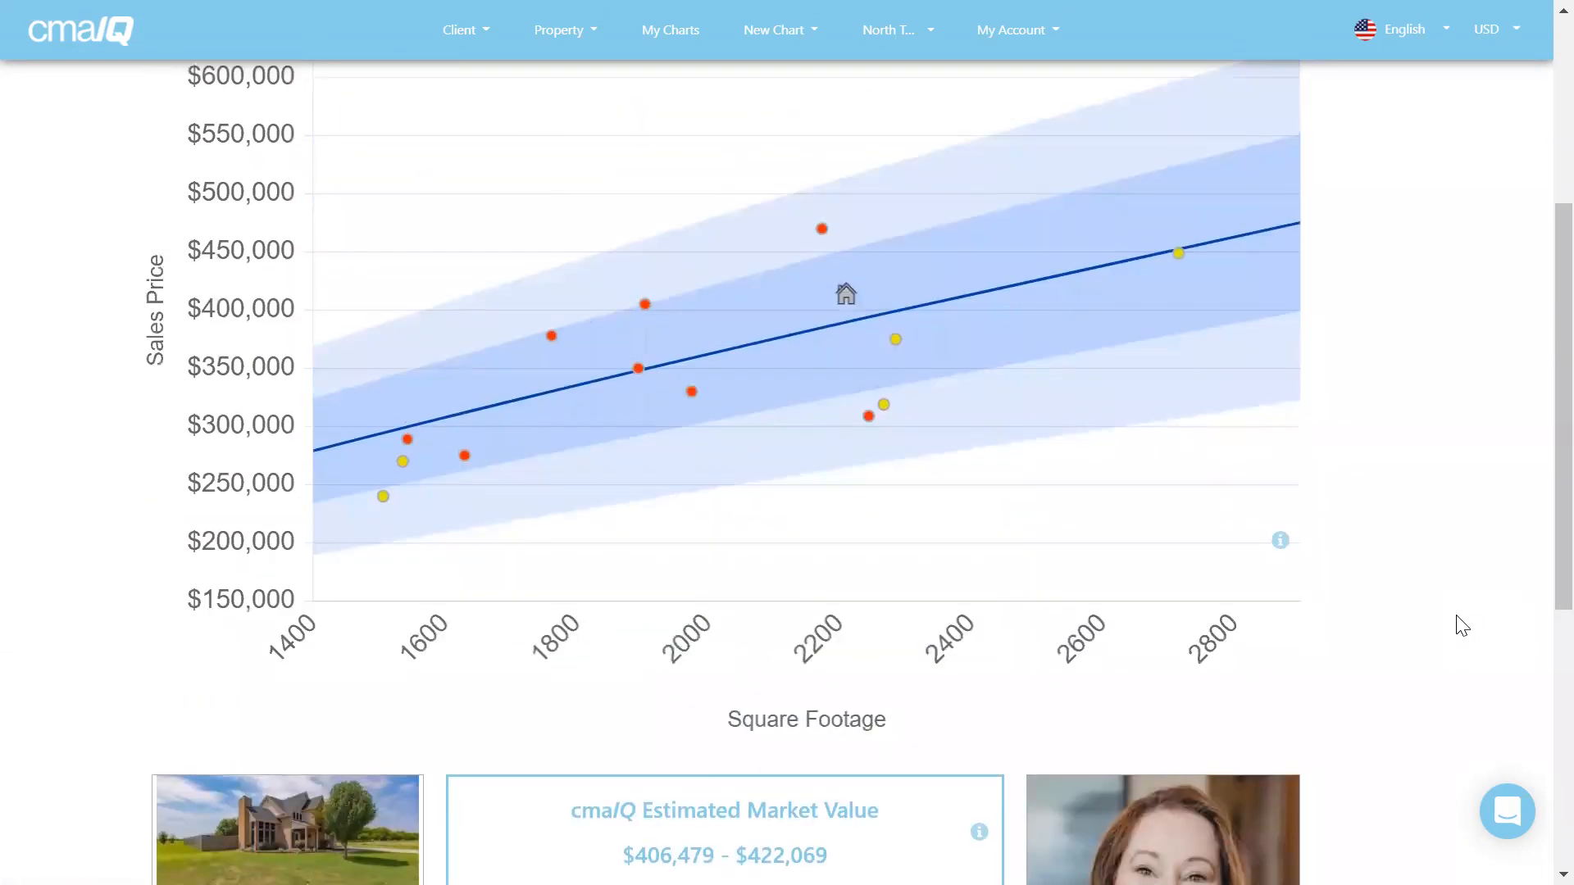
scroll(1462, 625, down, 6)
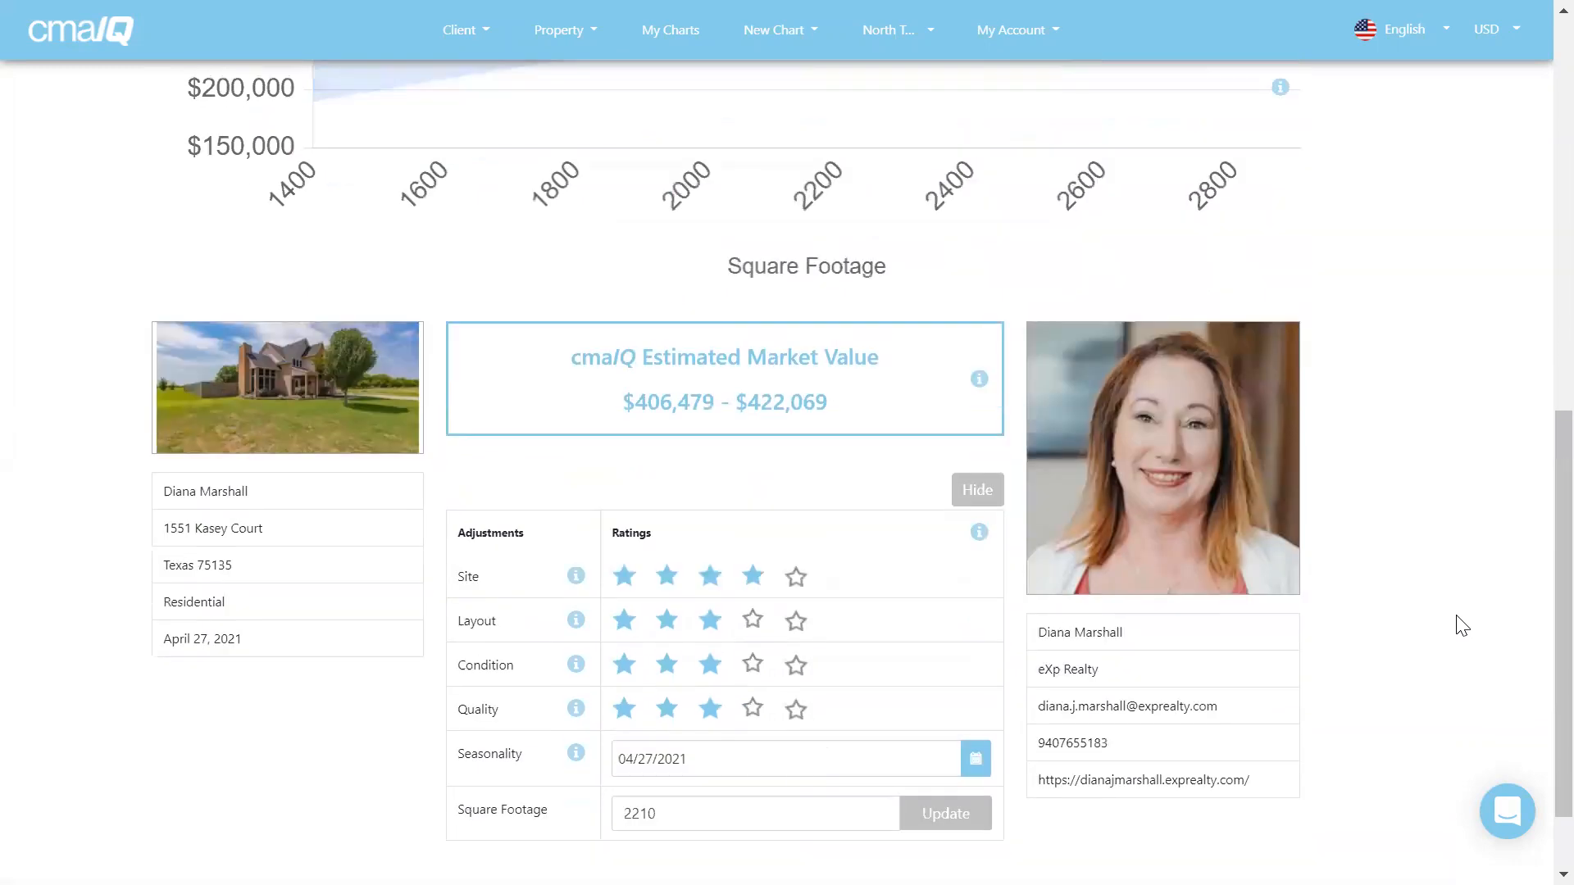
click(754, 543)
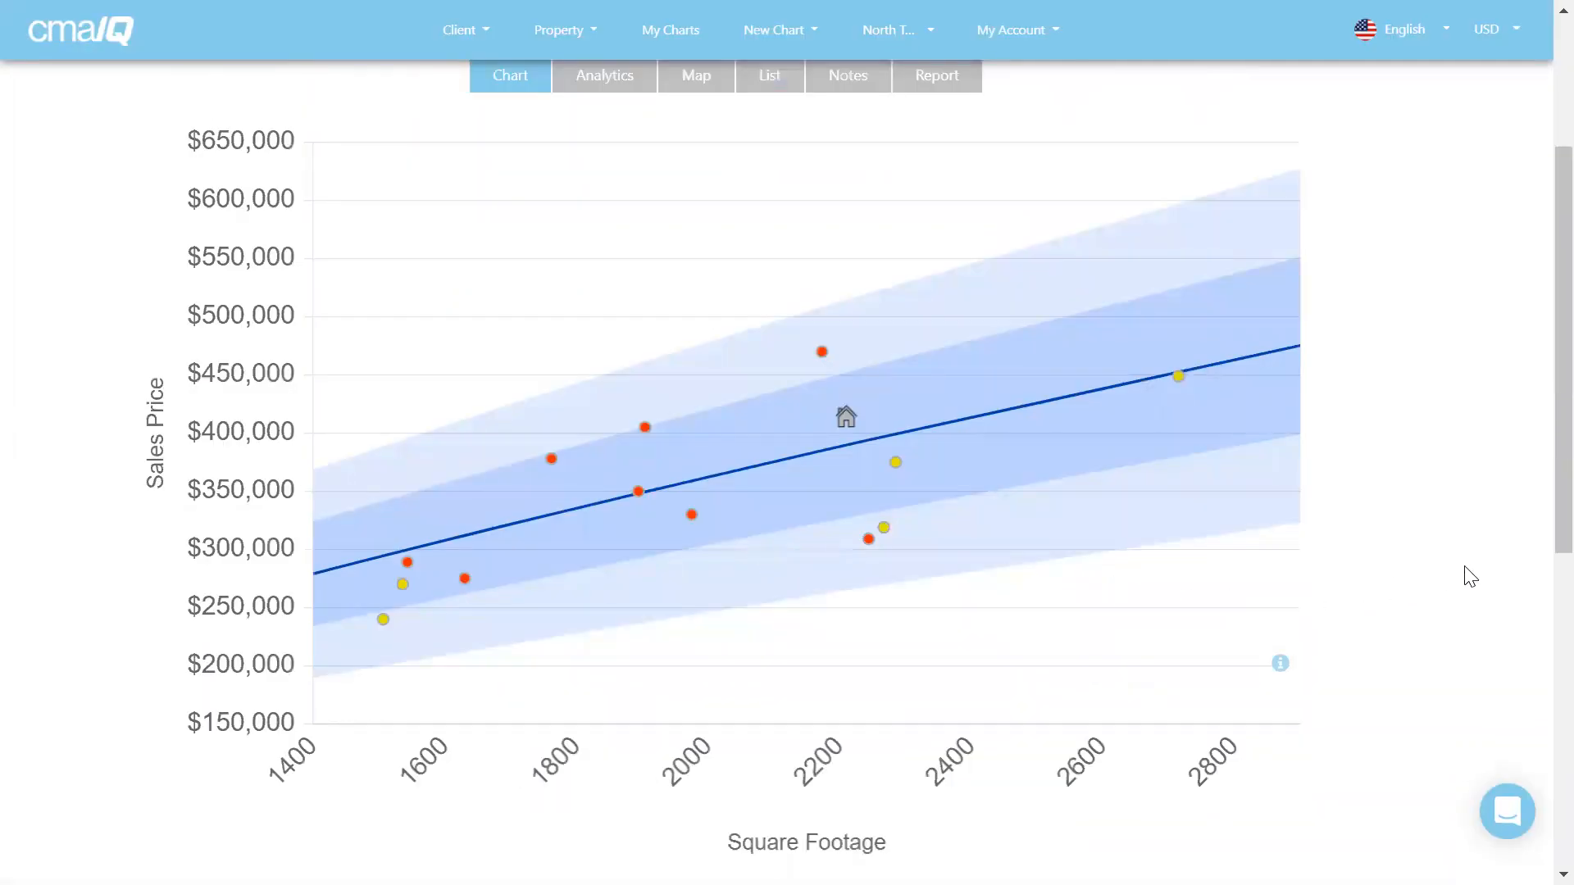
scroll(1470, 576, down, 6)
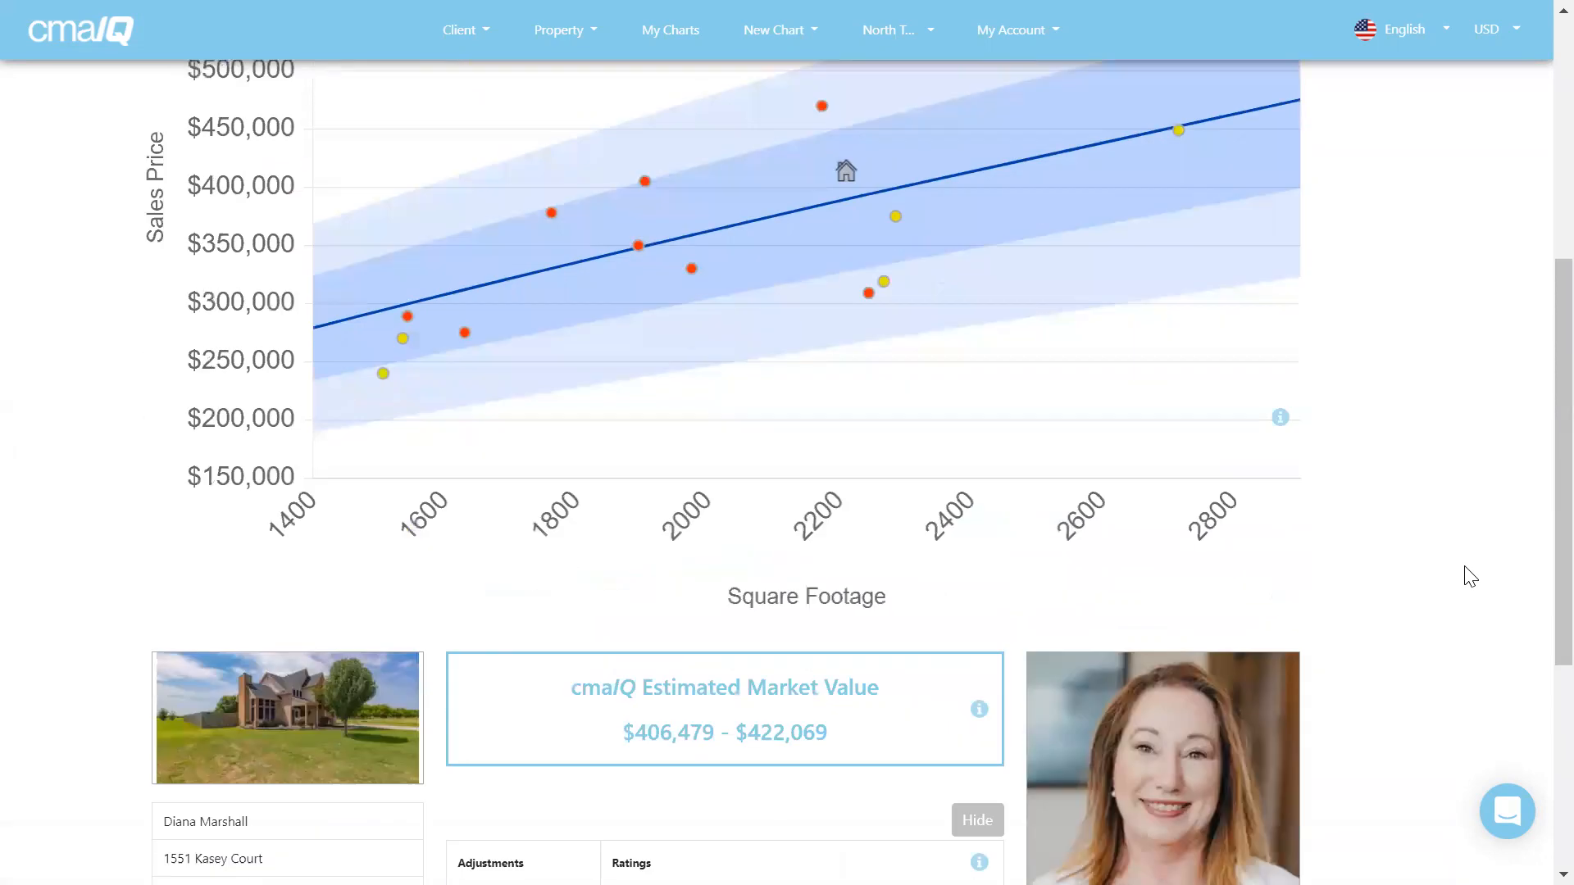
scroll(1470, 576, down, 2)
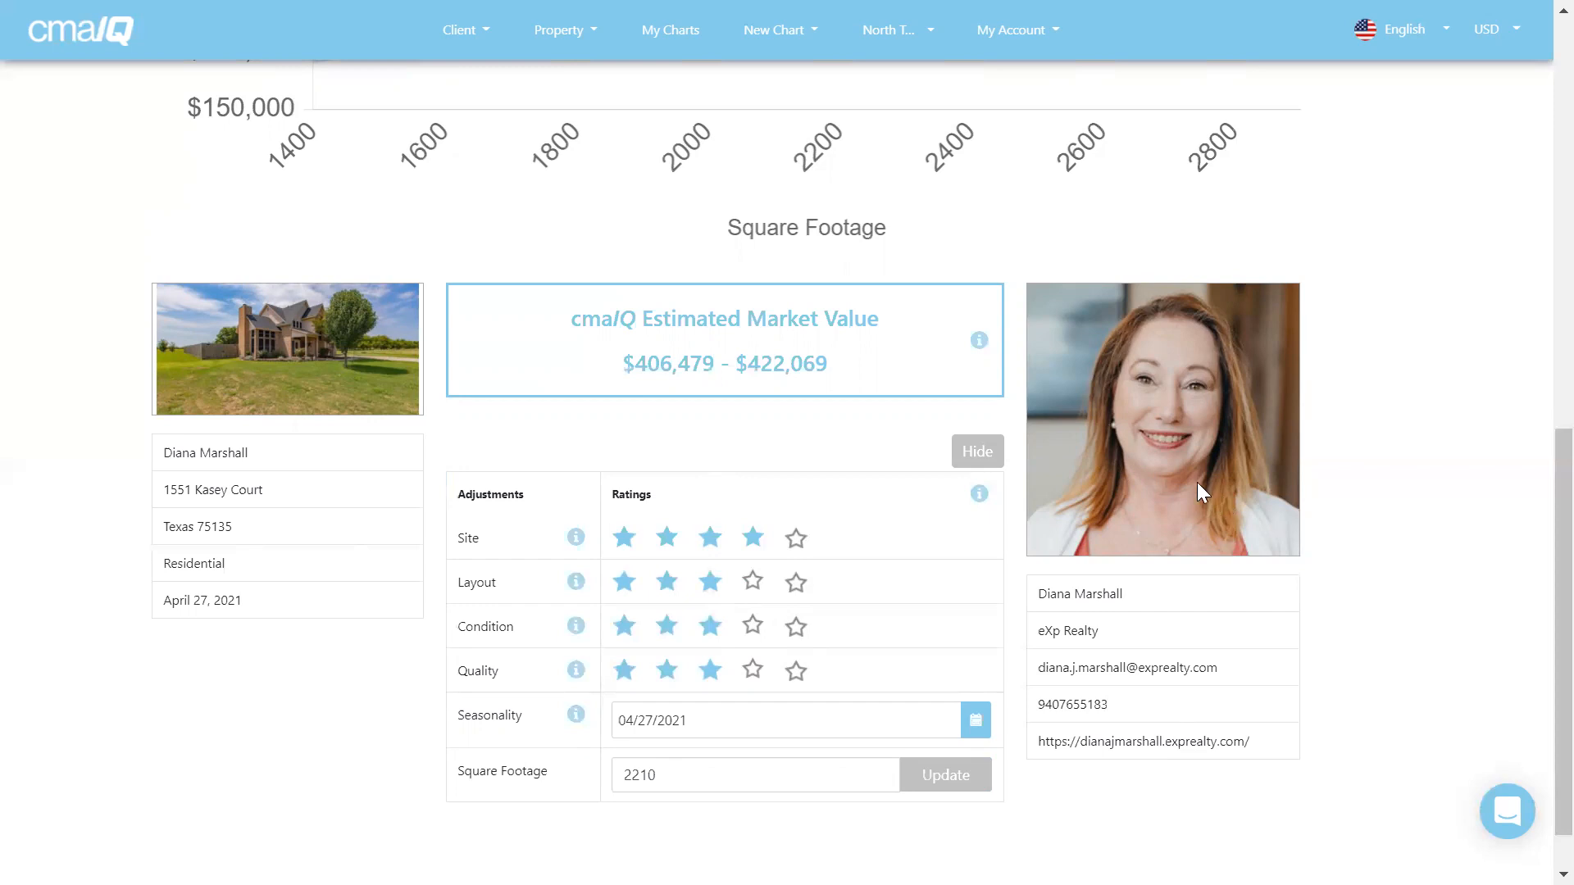
click(754, 544)
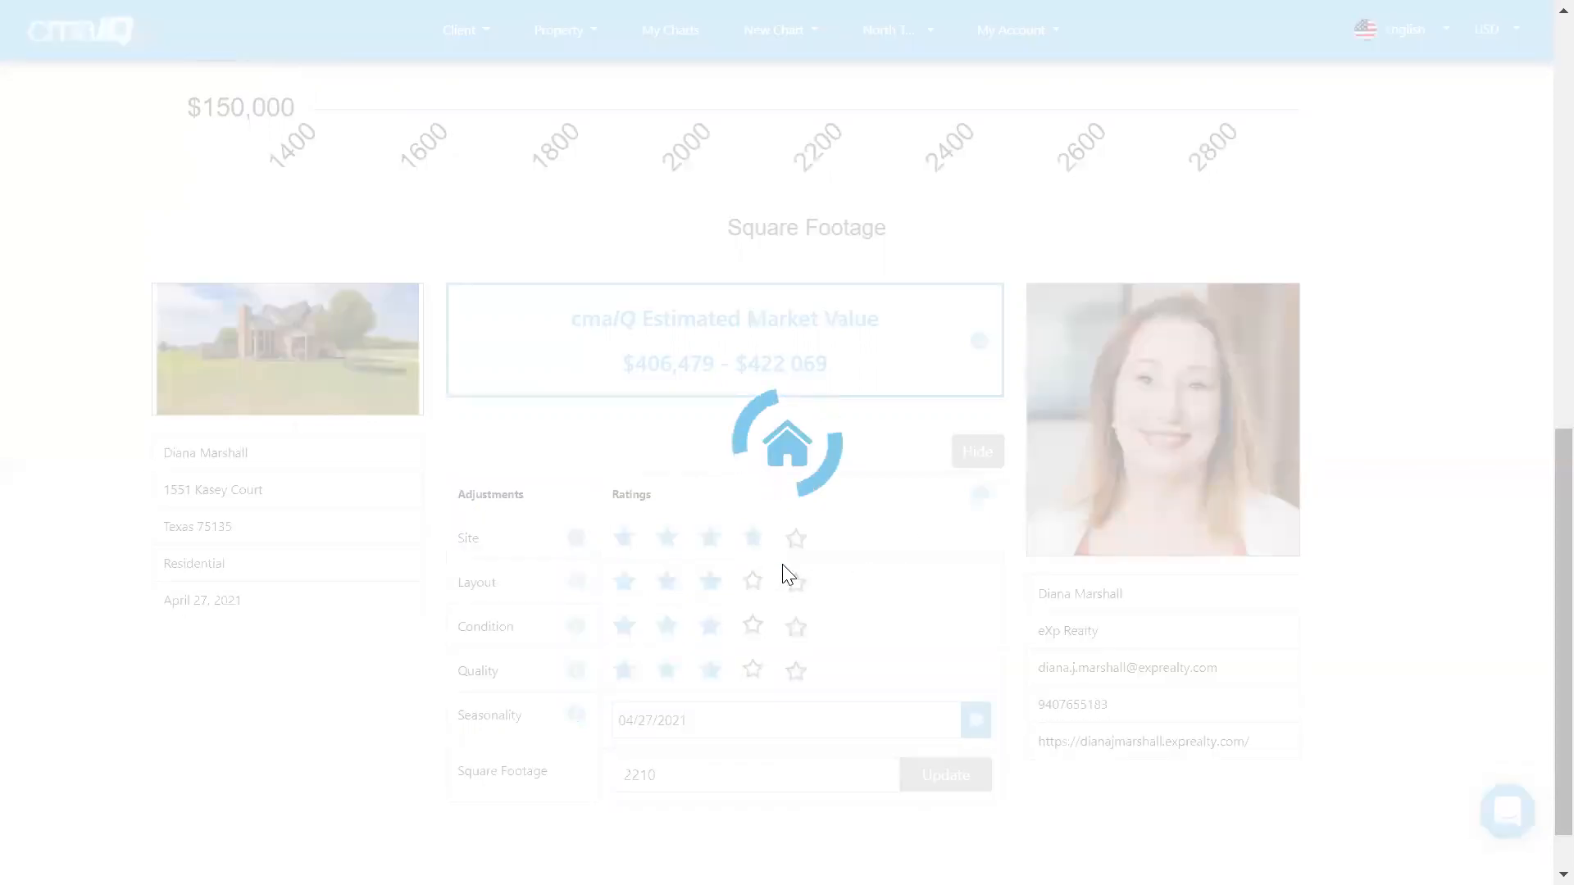
scroll(1064, 693, down, 3)
scroll(1065, 689, down, 3)
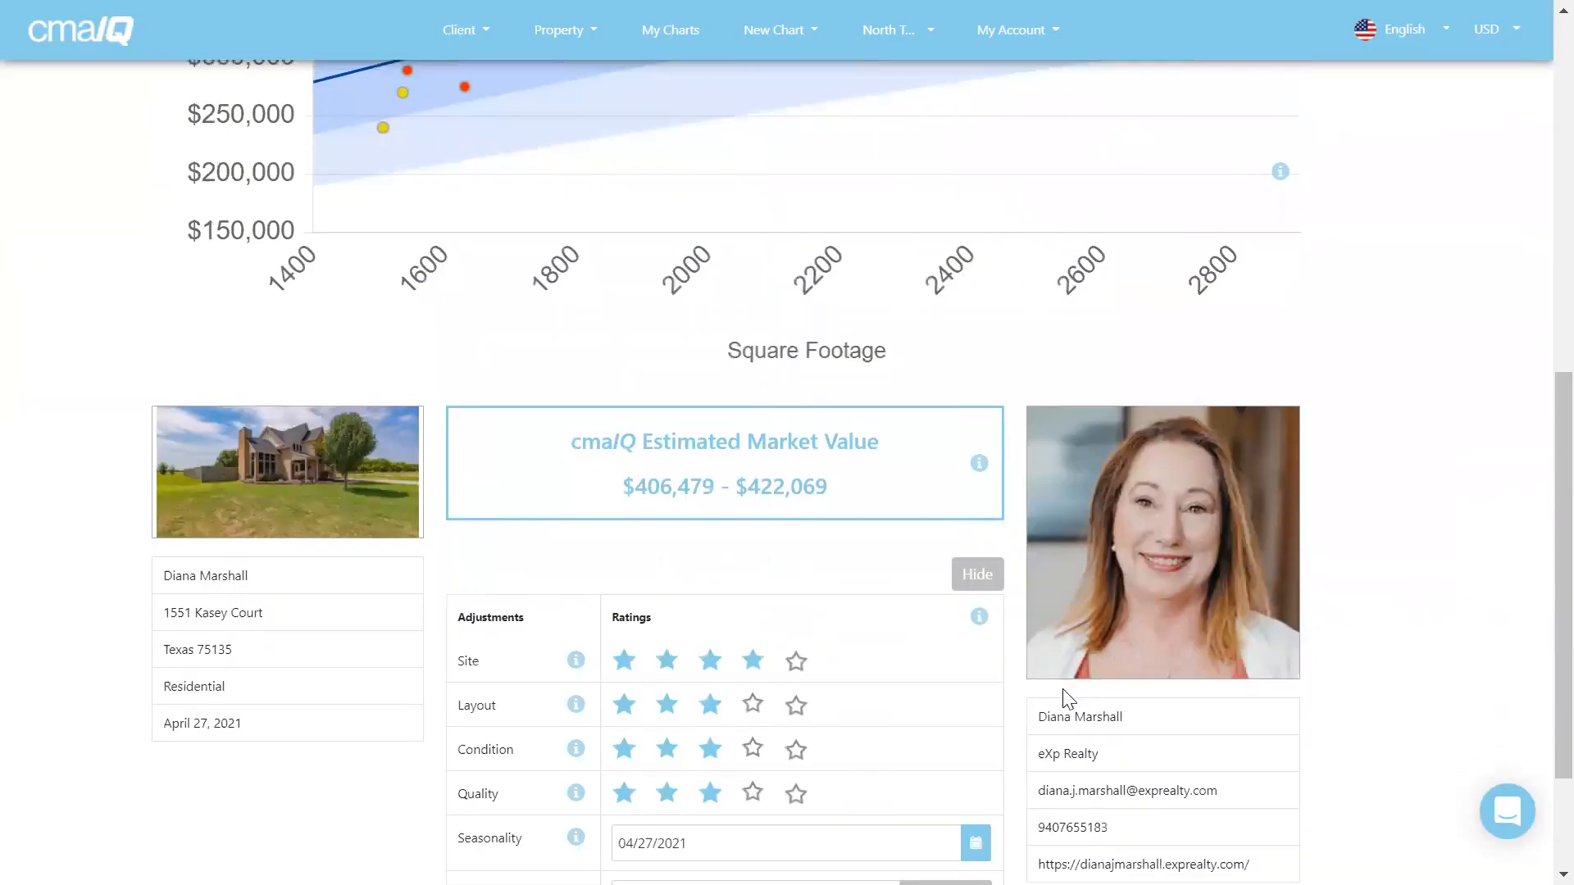
click(708, 664)
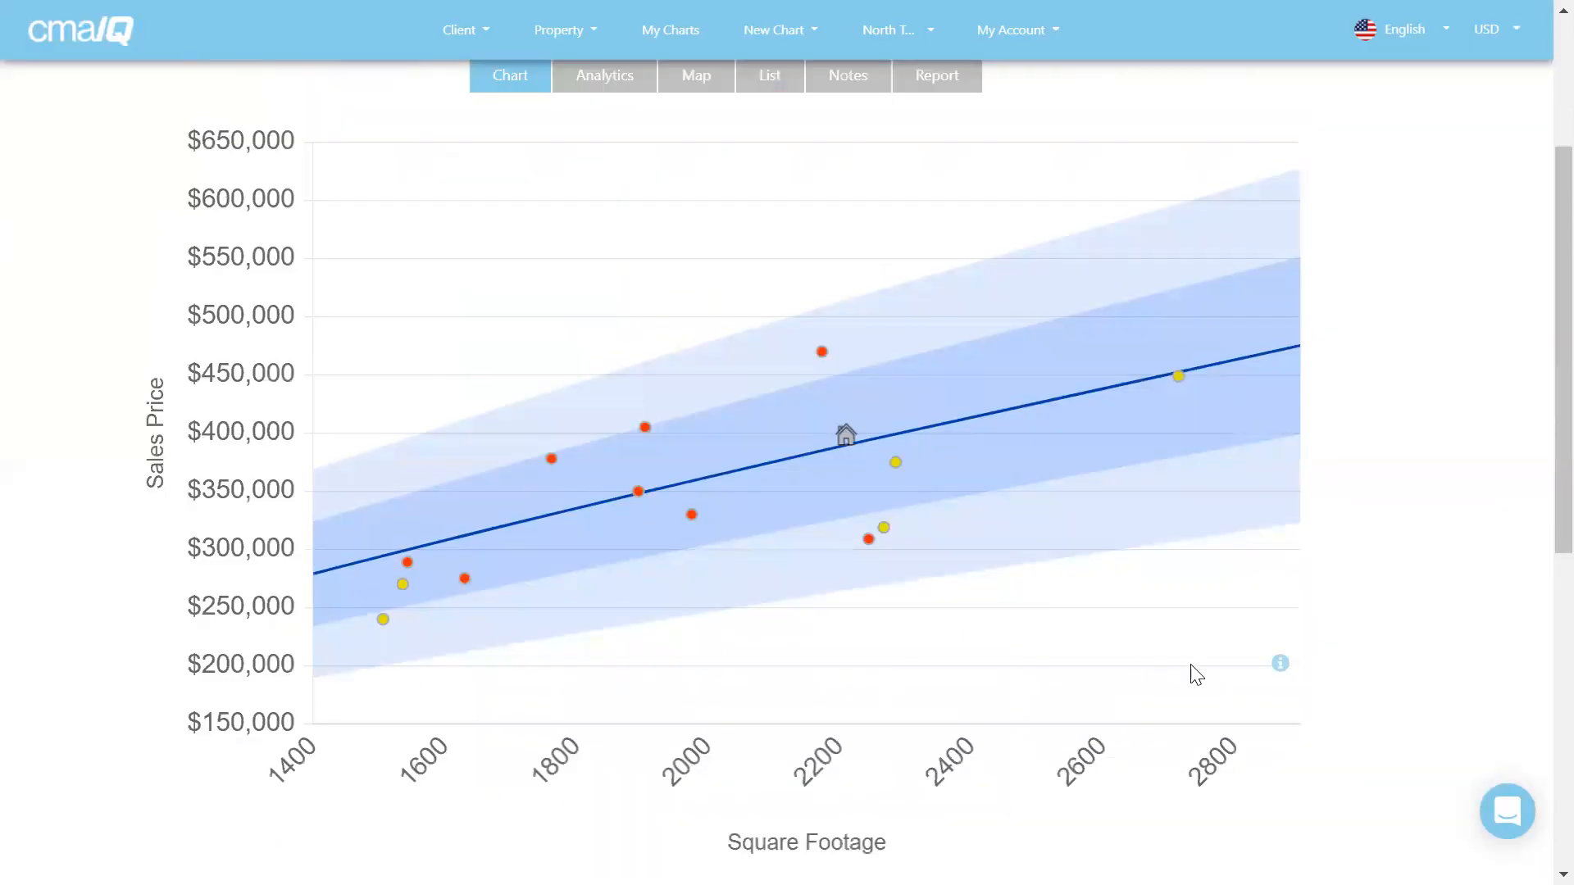
scroll(1349, 692, down, 5)
scroll(1382, 687, down, 2)
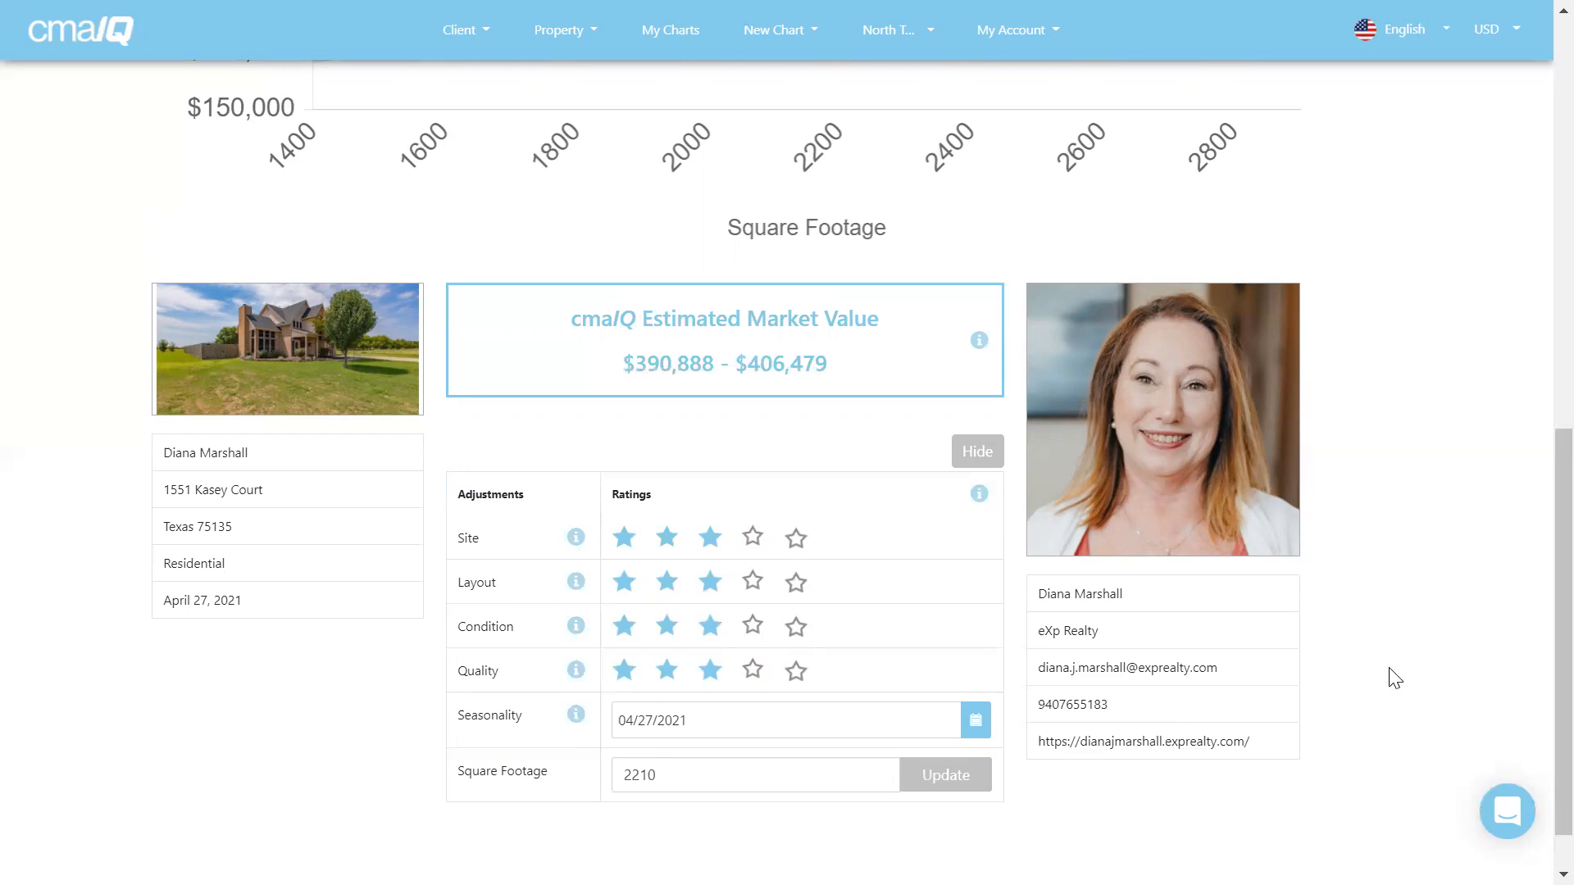
scroll(1396, 678, up, 10)
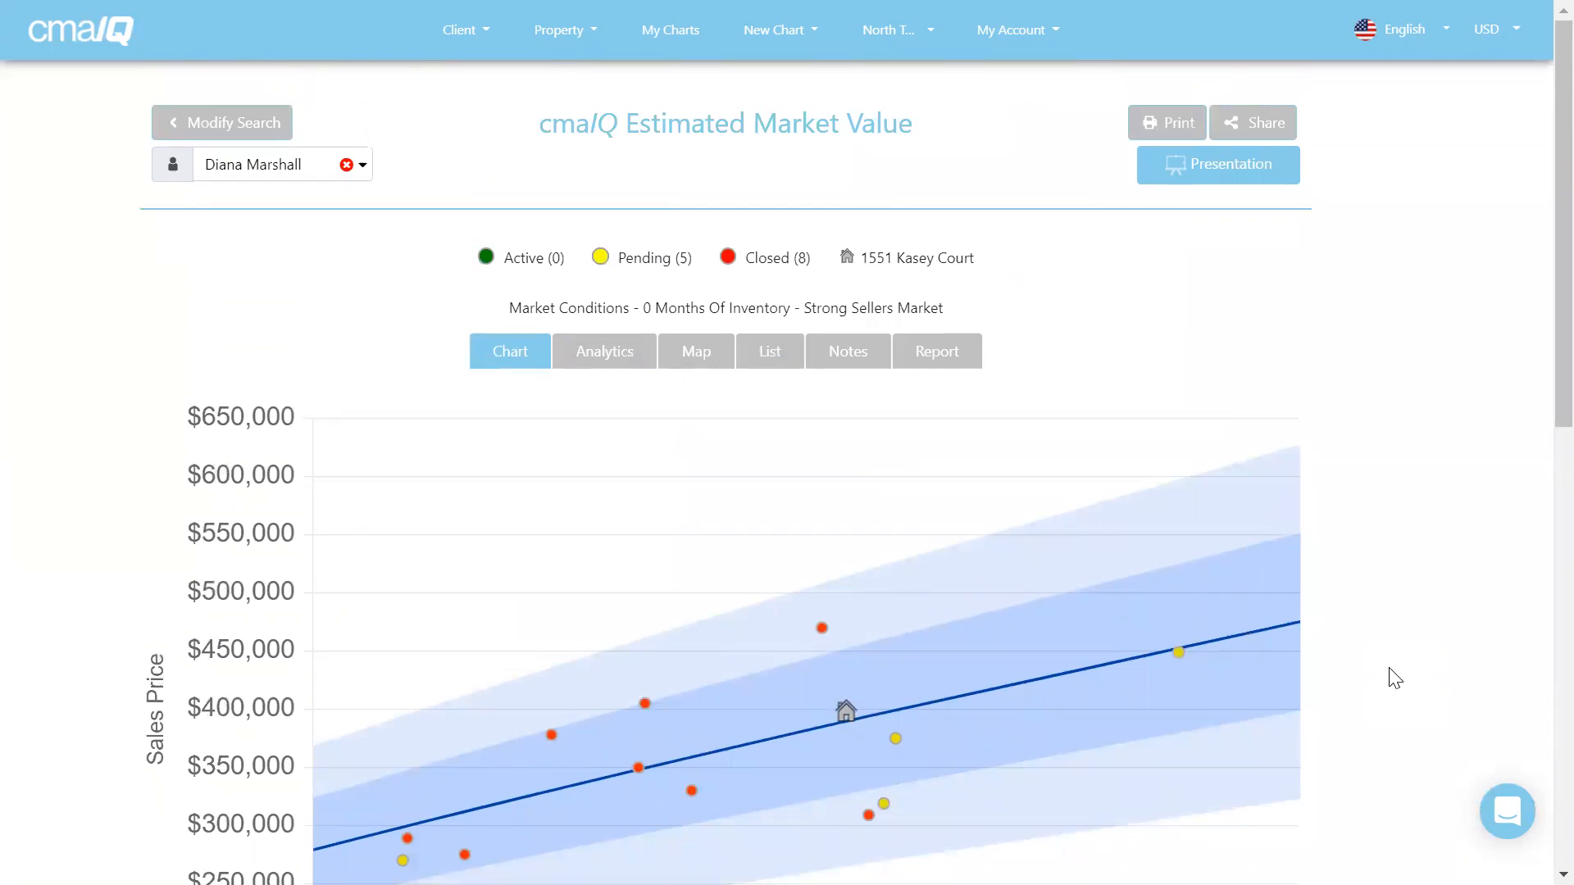
Open Analytics and review adjustments, the $393,922–$409,634 list price, and POS/DOM charts.
click(595, 354)
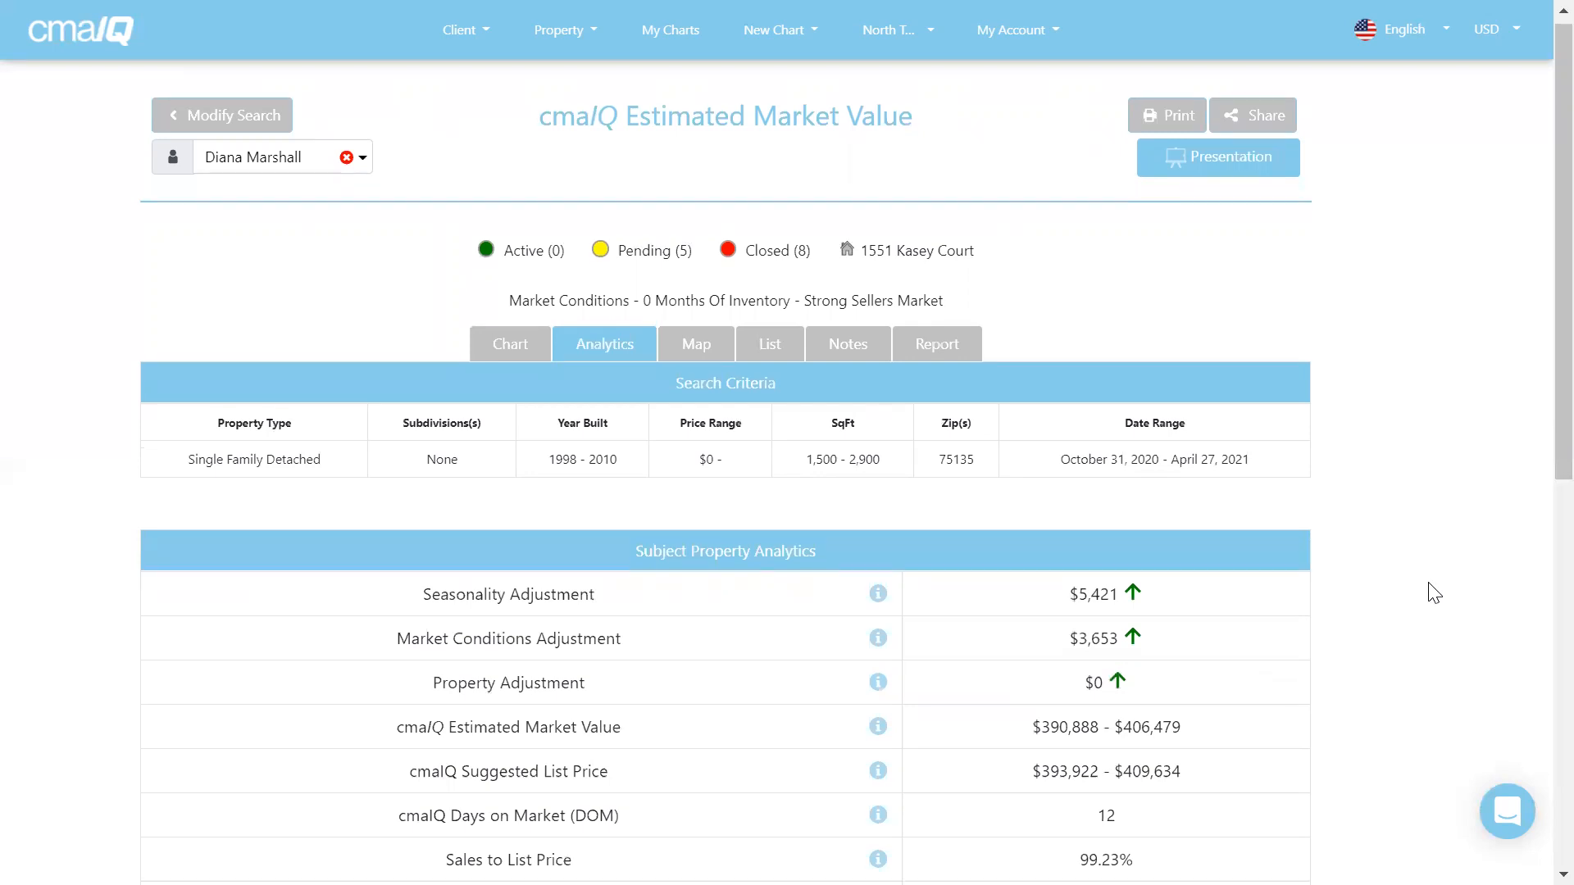
scroll(1434, 593, down, 5)
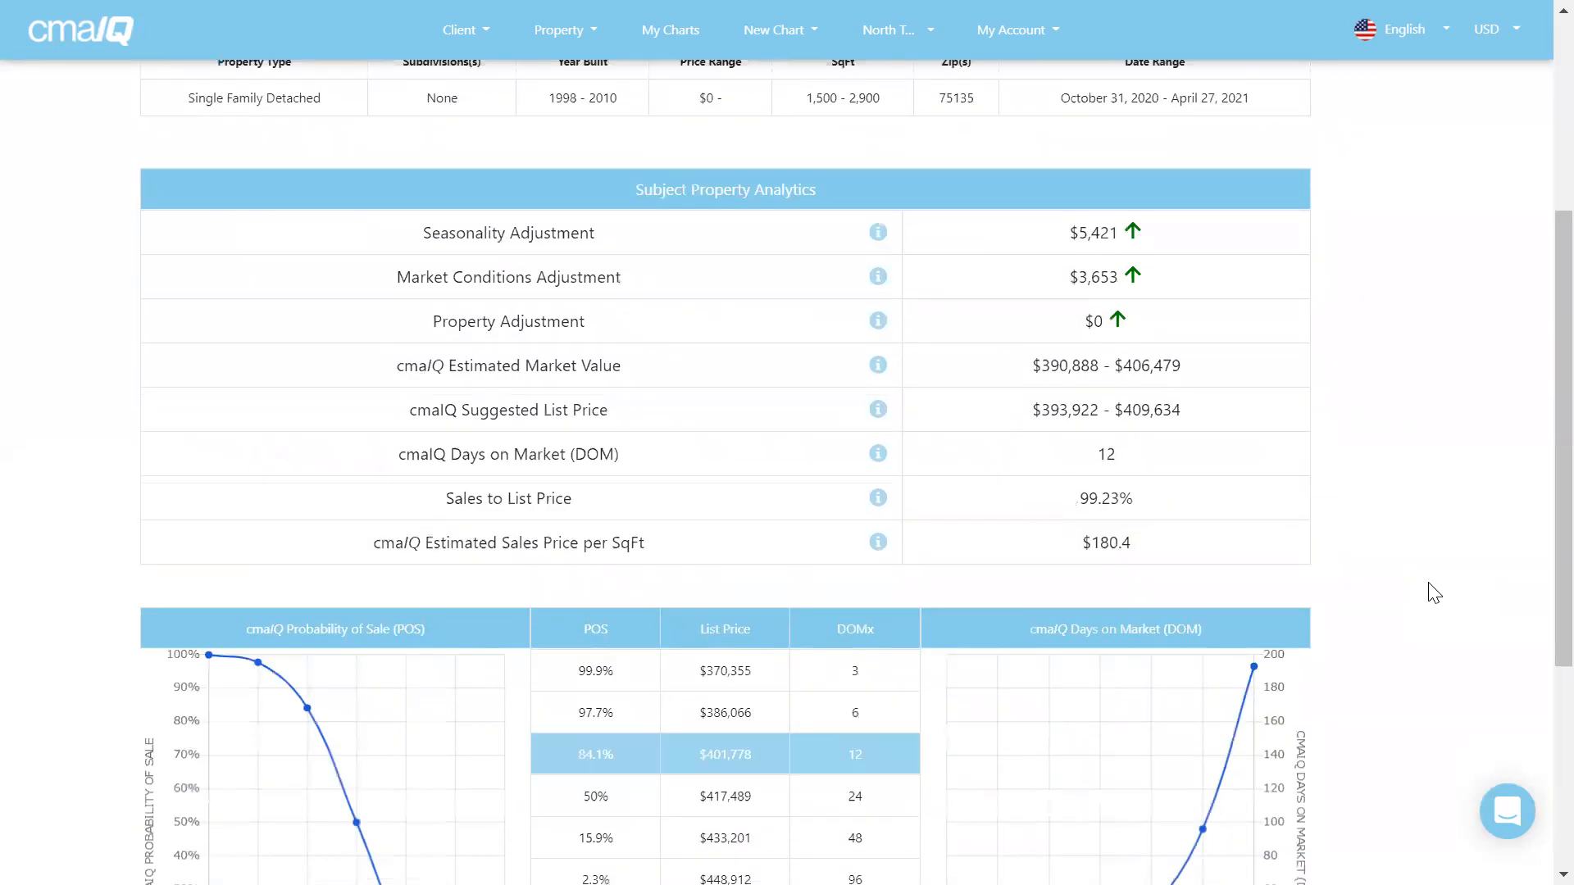
scroll(1434, 593, down, 2)
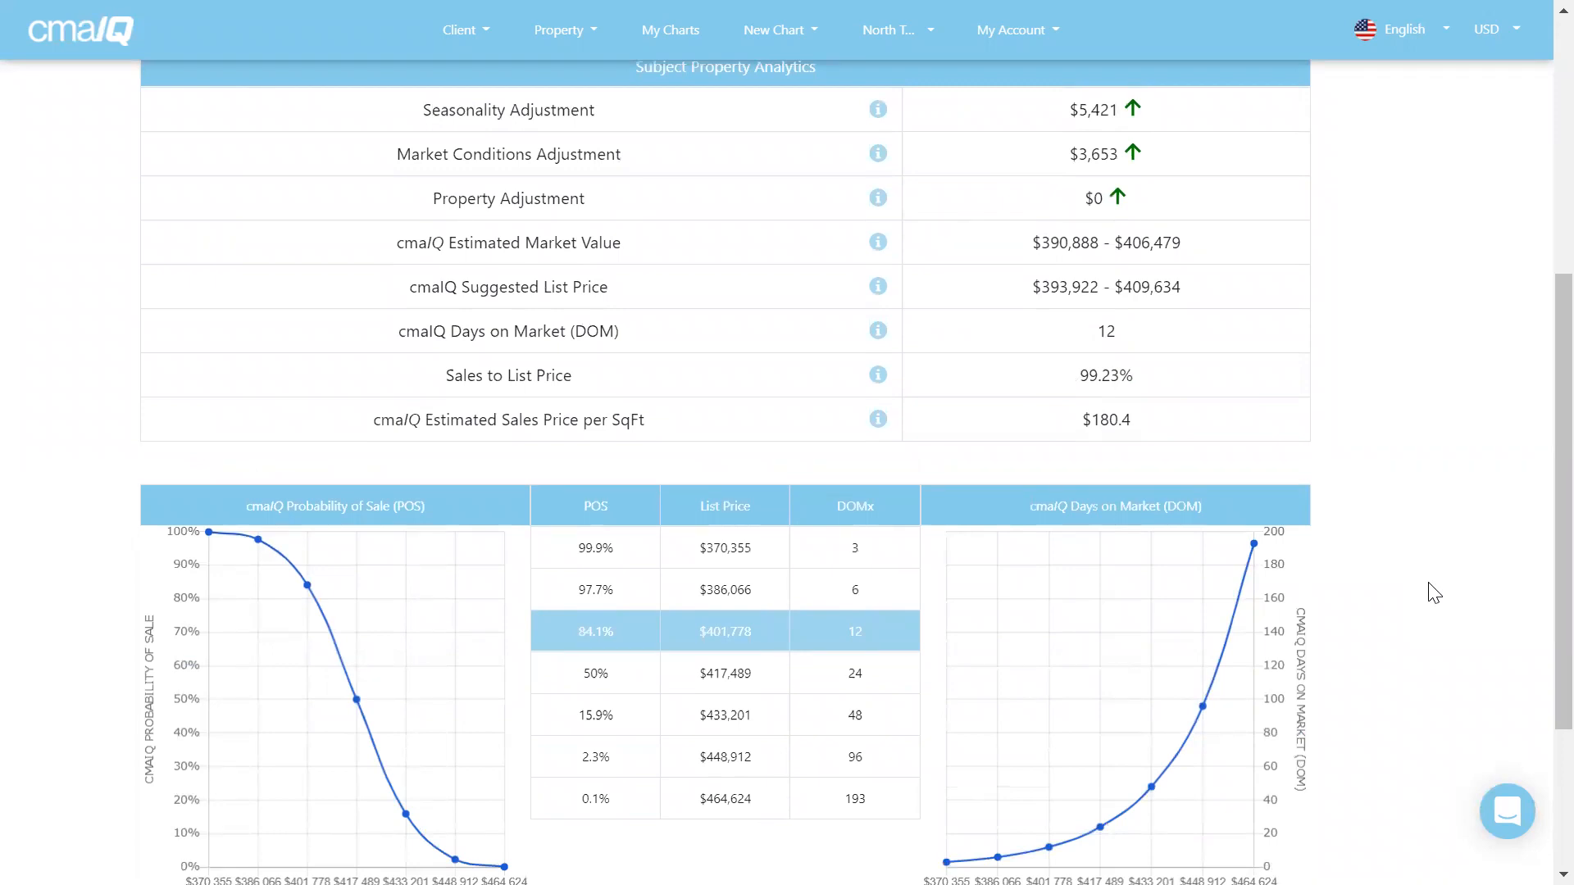
scroll(1434, 593, down, 2)
scroll(1434, 593, down, 2)
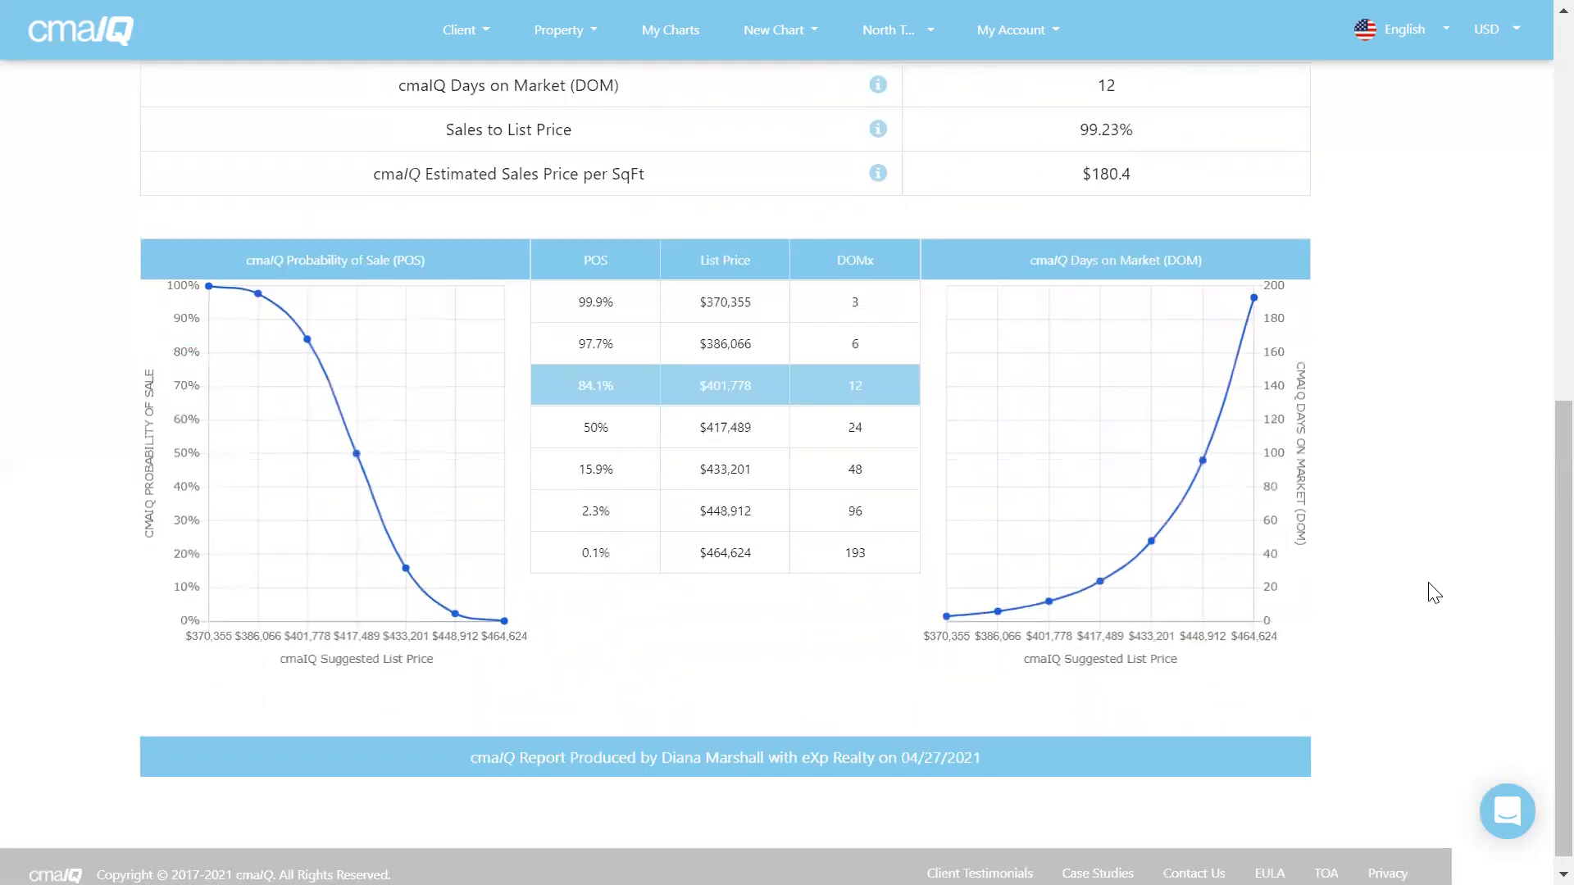
scroll(1434, 593, down, 1)
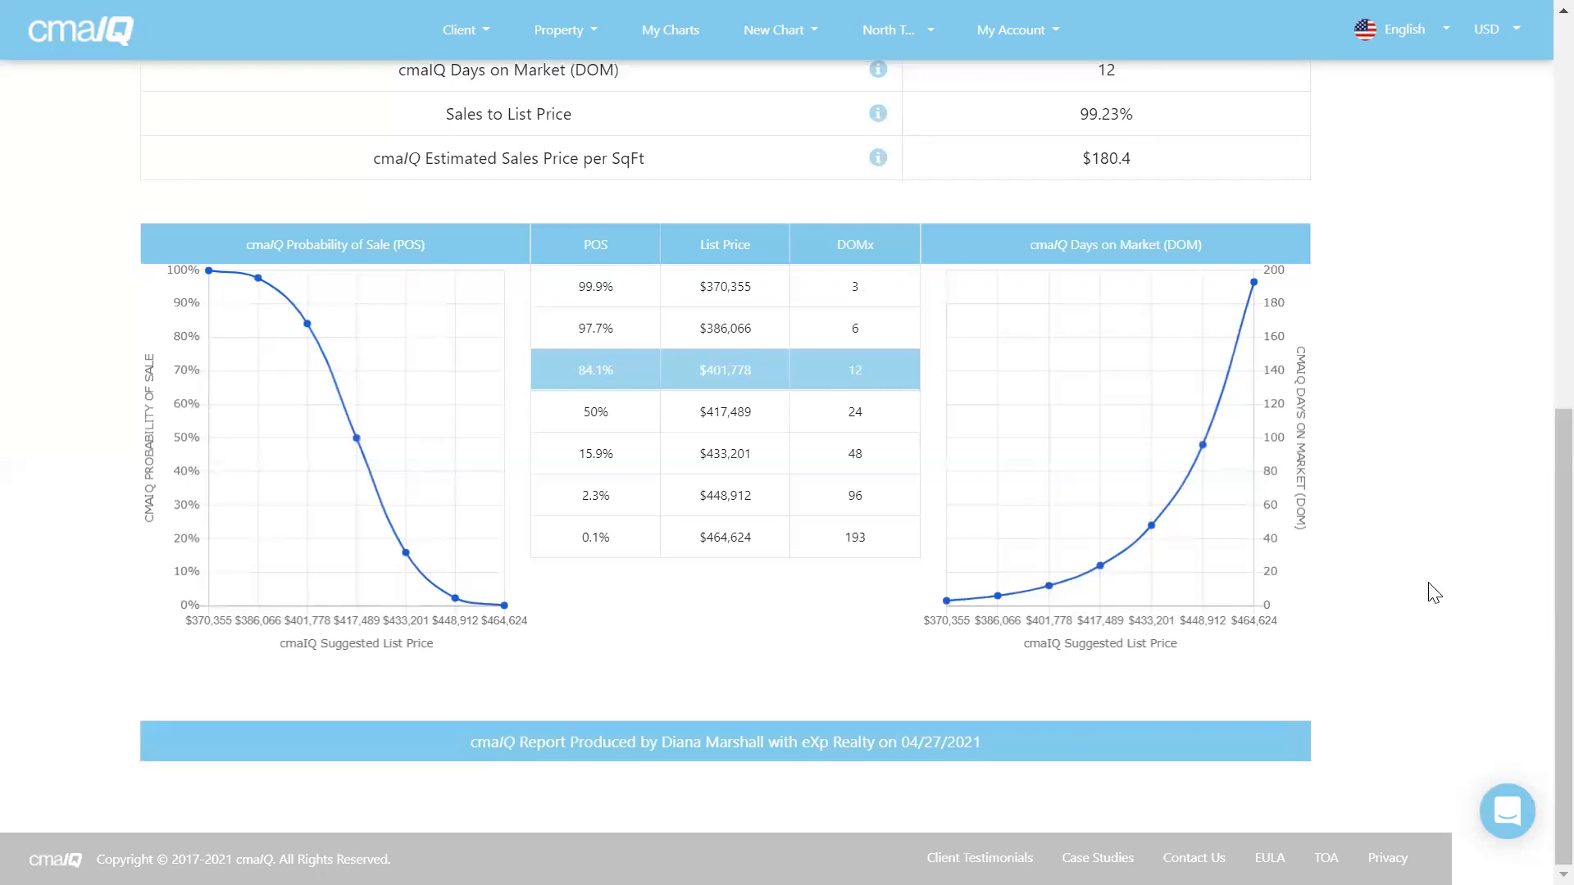
scroll(1433, 592, up, 6)
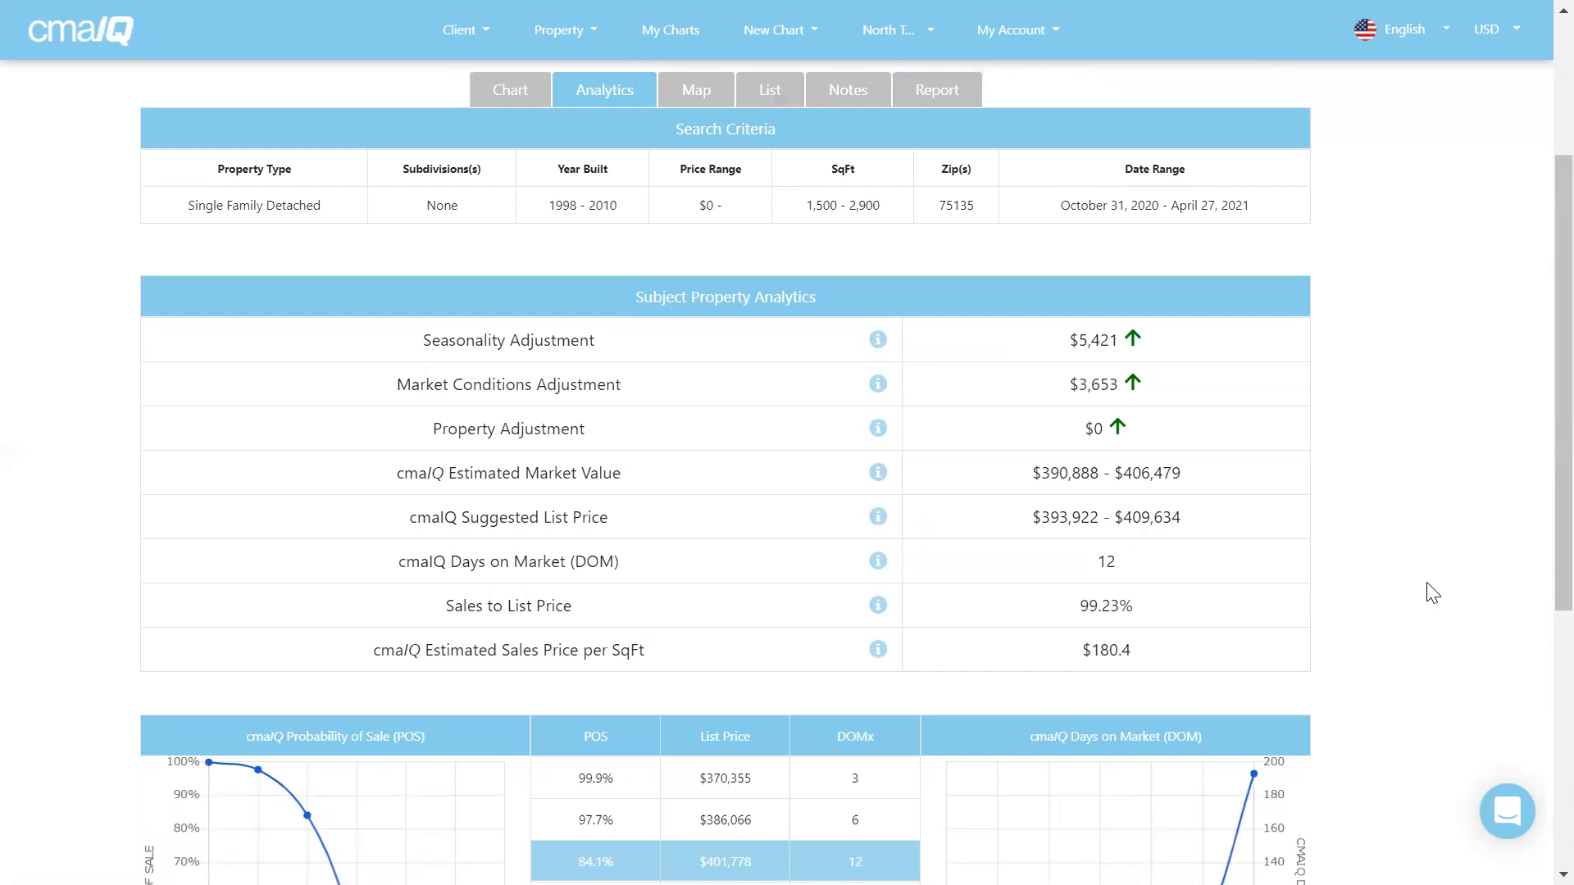
click(695, 92)
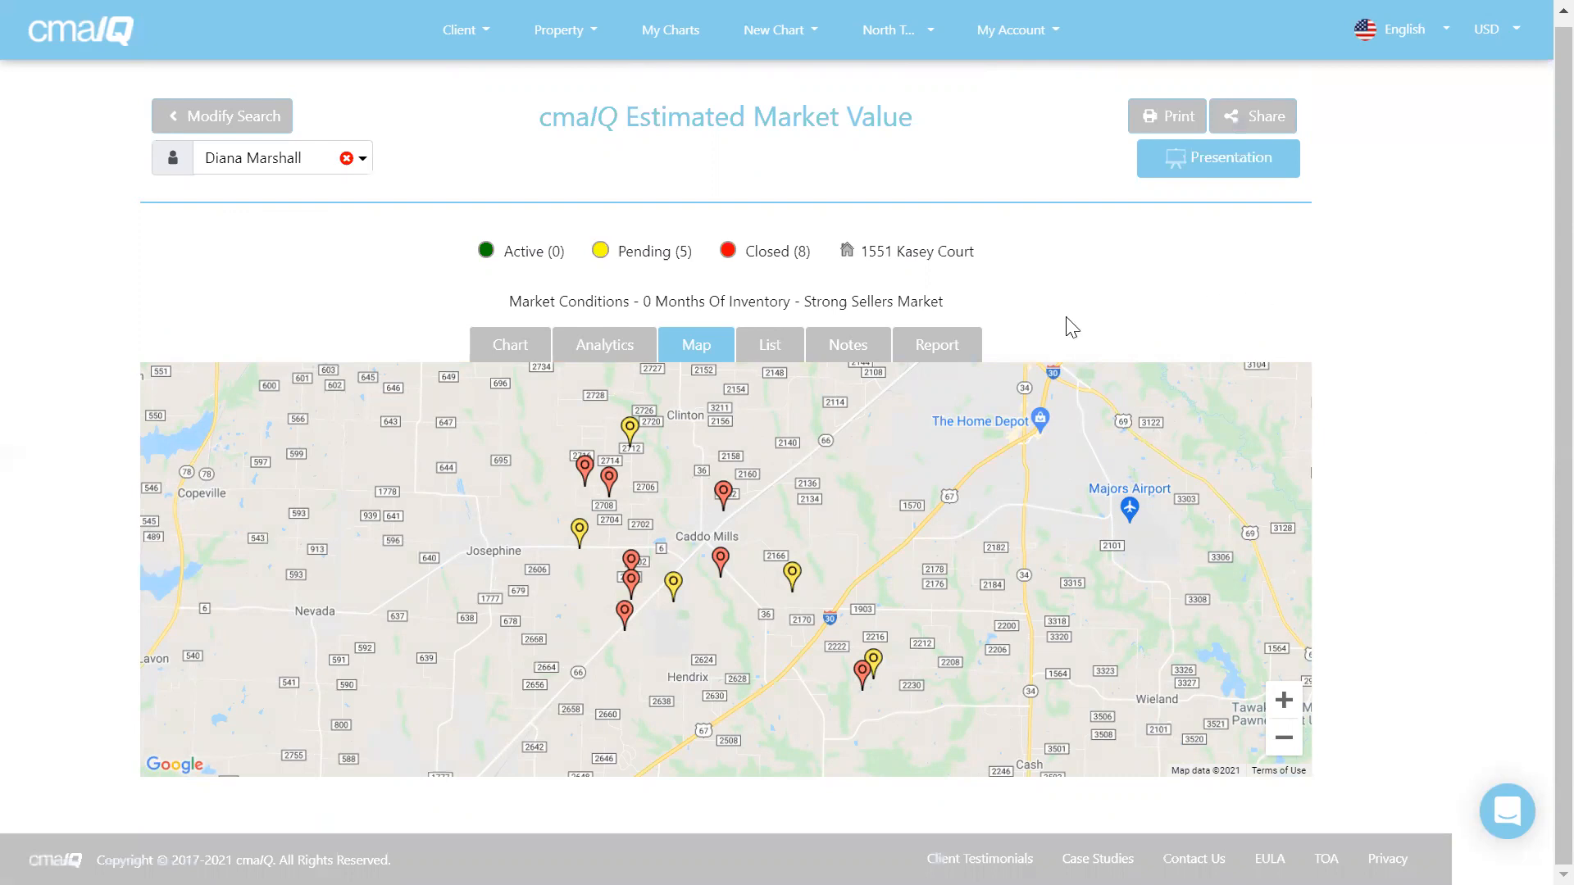
Switch to the List tab, where the Active comparables table shows No Data Found.
click(764, 348)
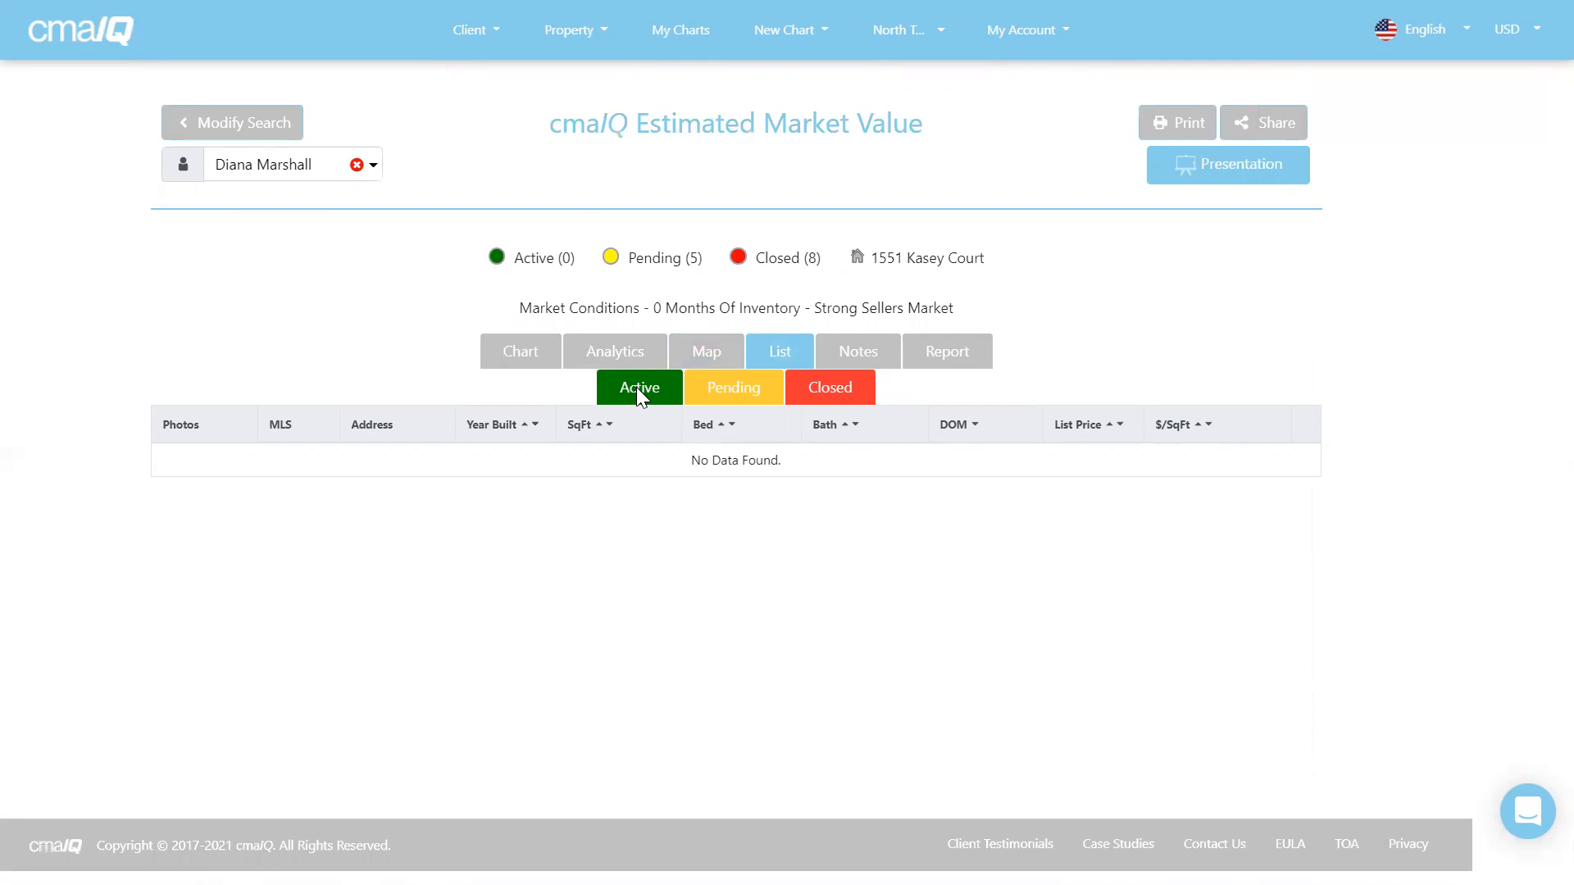
Browse the Pending and Closed comparables, ending on the five pending listings ($239,900–$449,000).
click(732, 391)
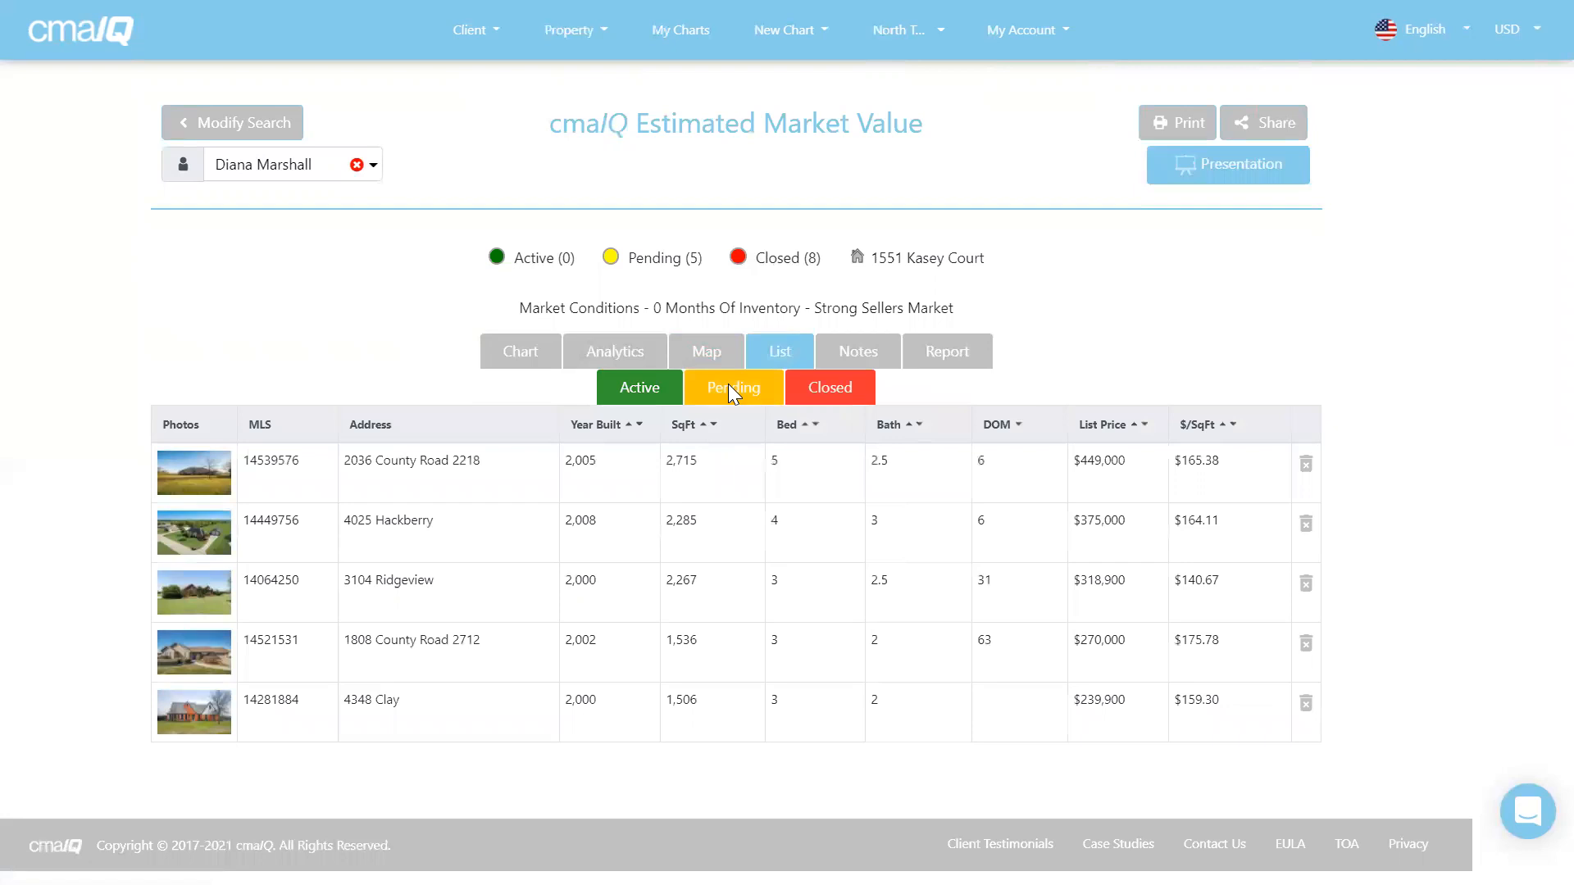
click(831, 389)
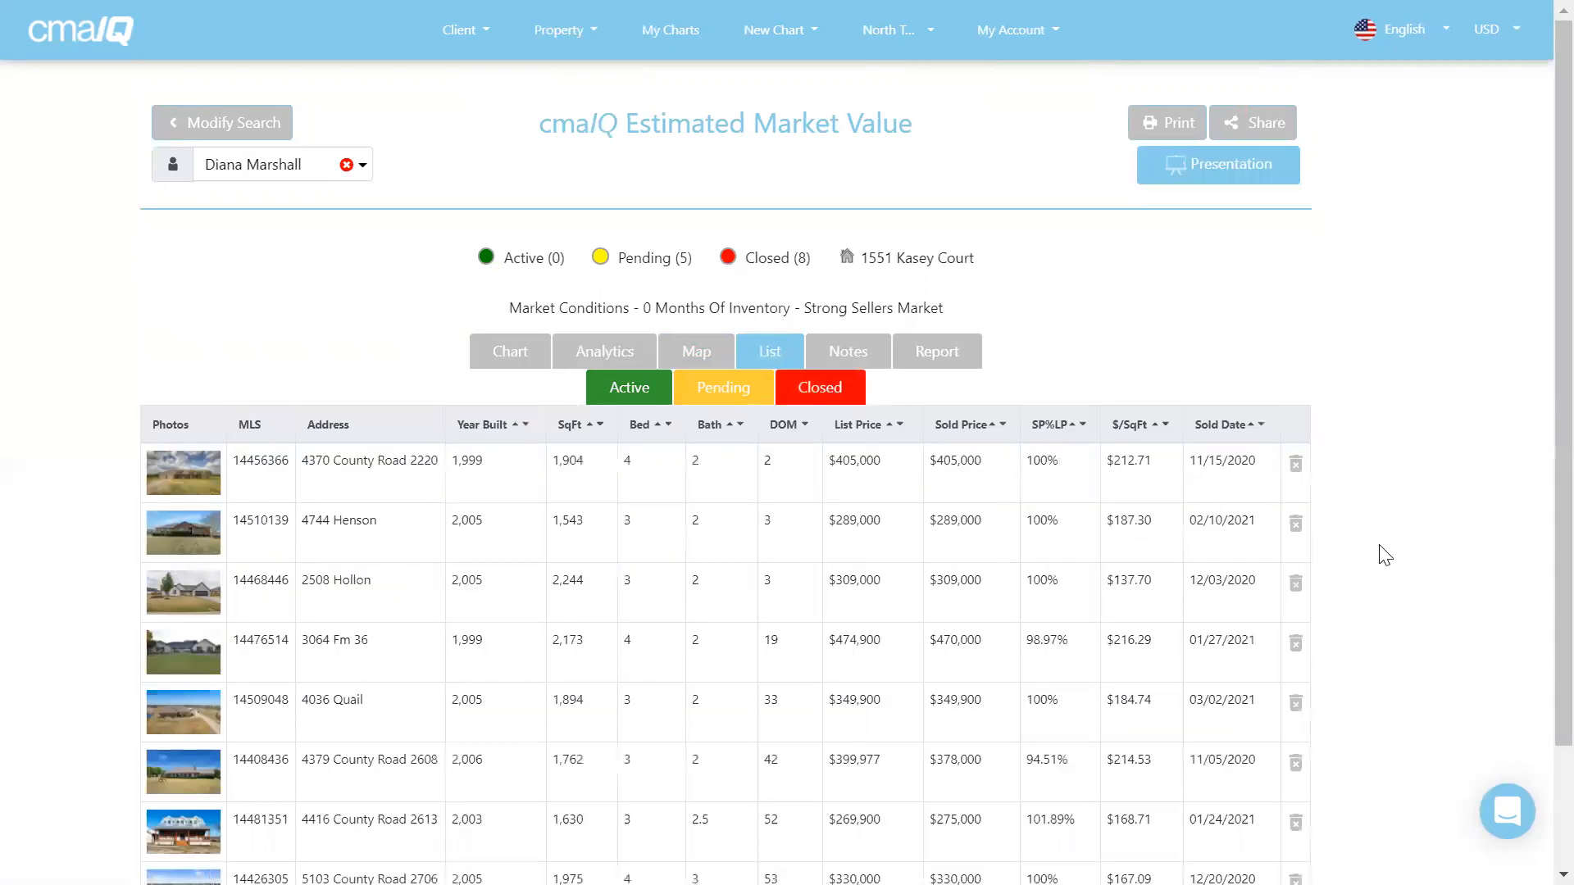
scroll(1389, 555, down, 2)
scroll(1390, 556, down, 1)
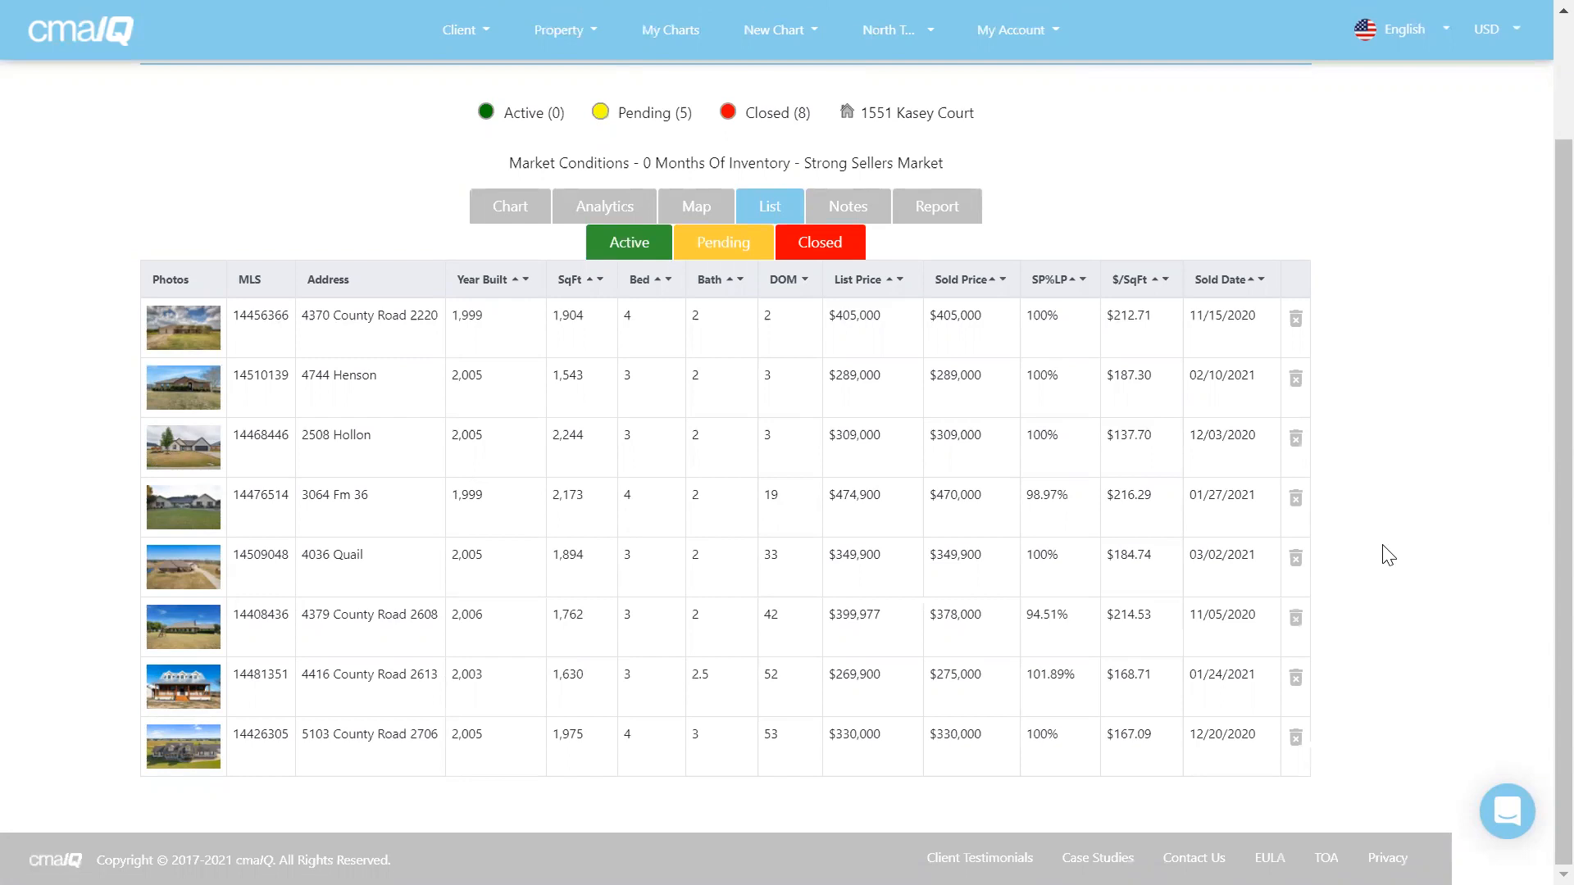
click(722, 244)
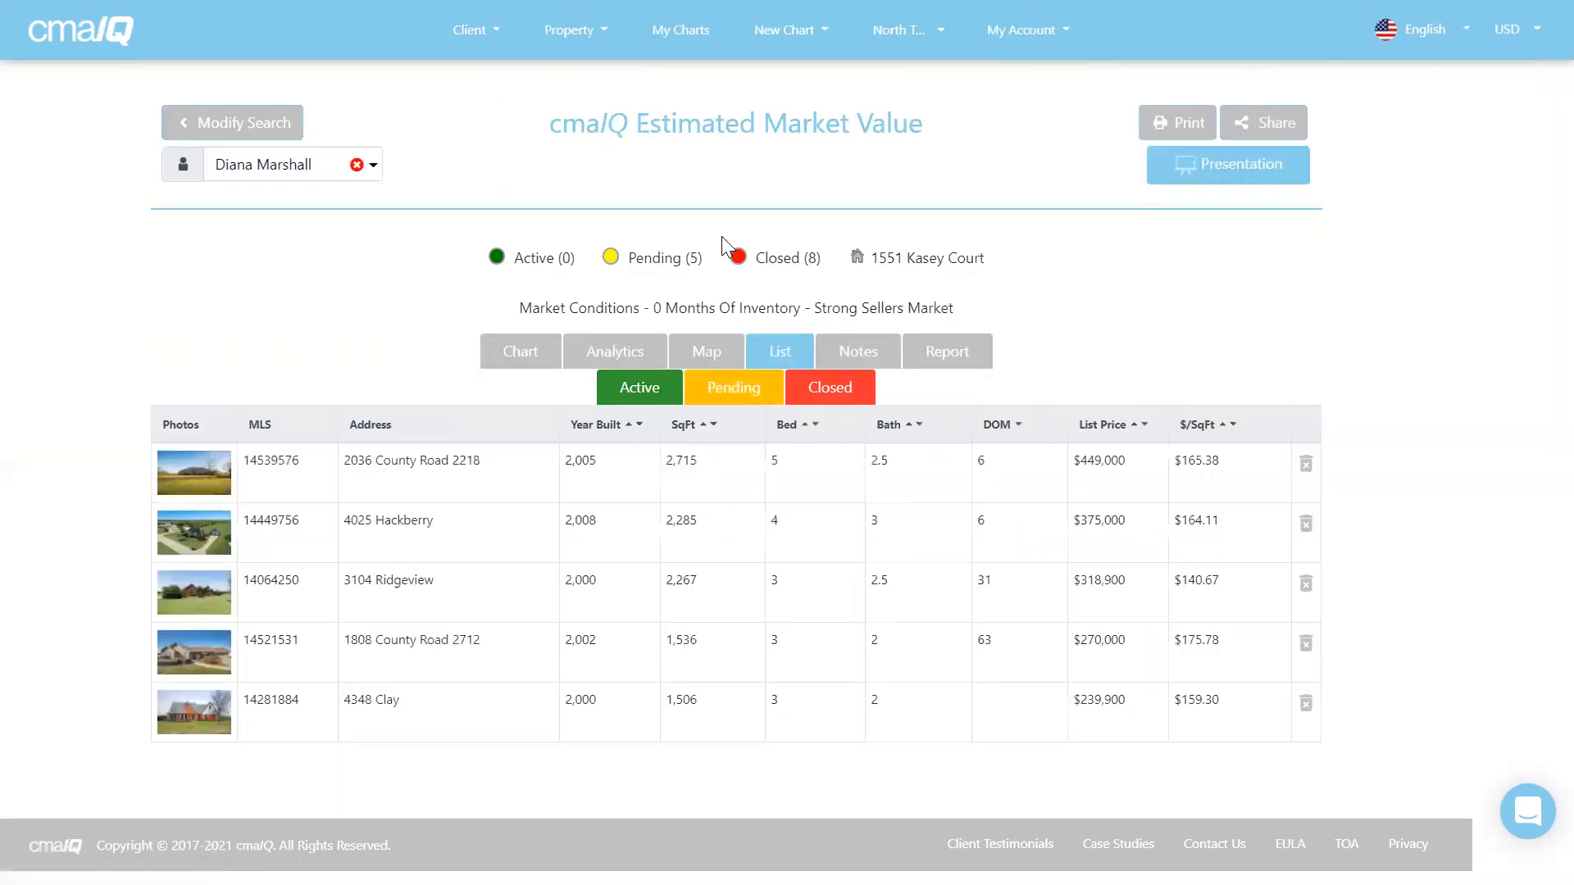
Read the Notes explaining adjustments behind the $390,888–$406,479 estimated market value.
click(851, 353)
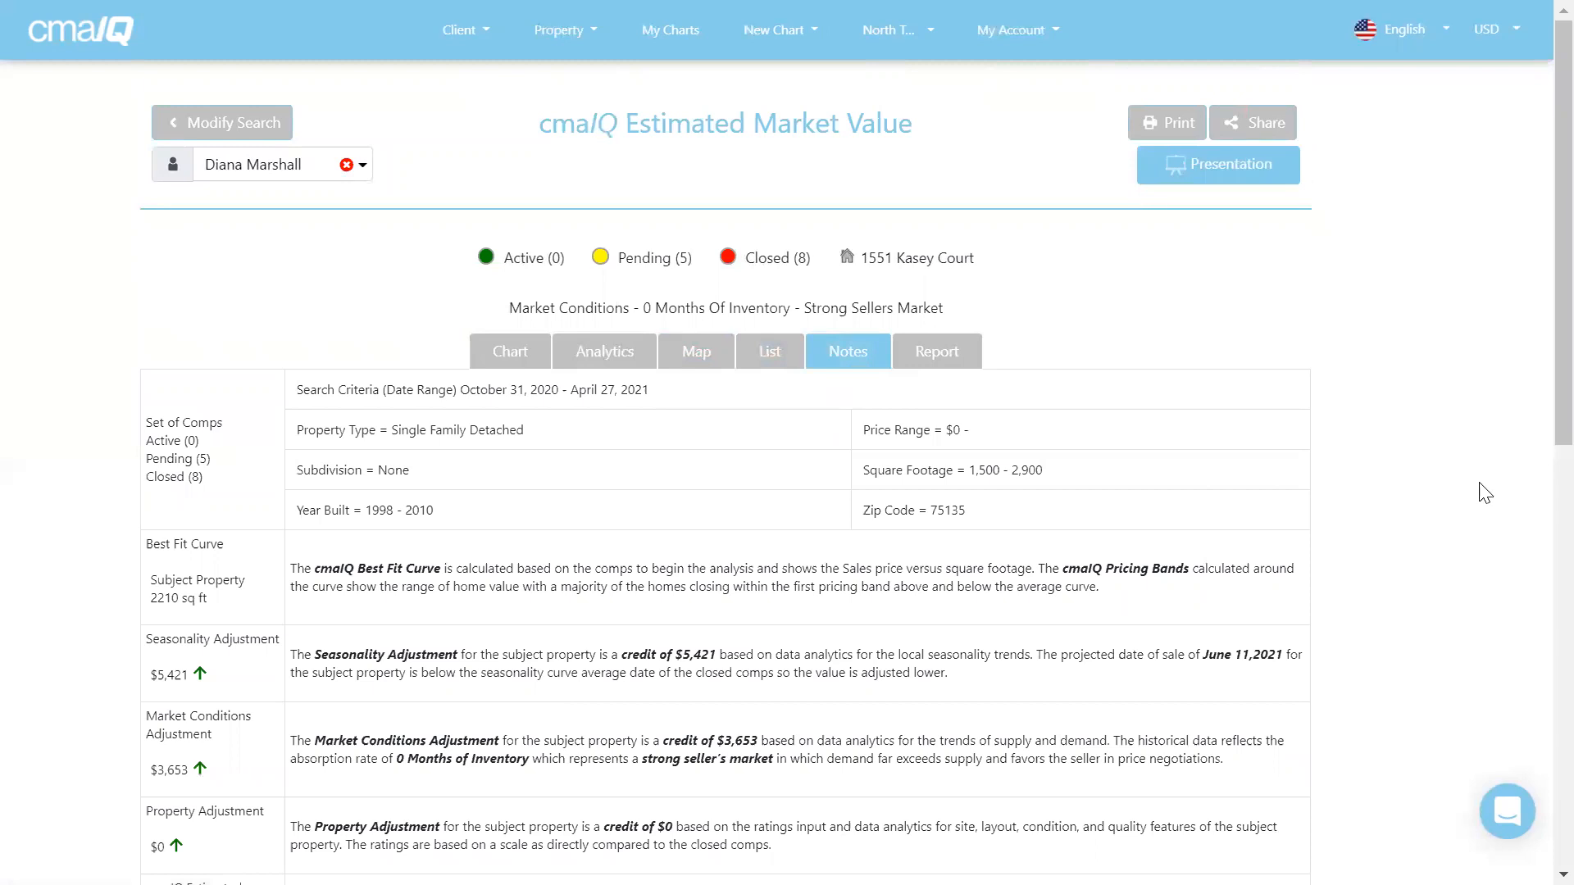
scroll(1484, 492, down, 2)
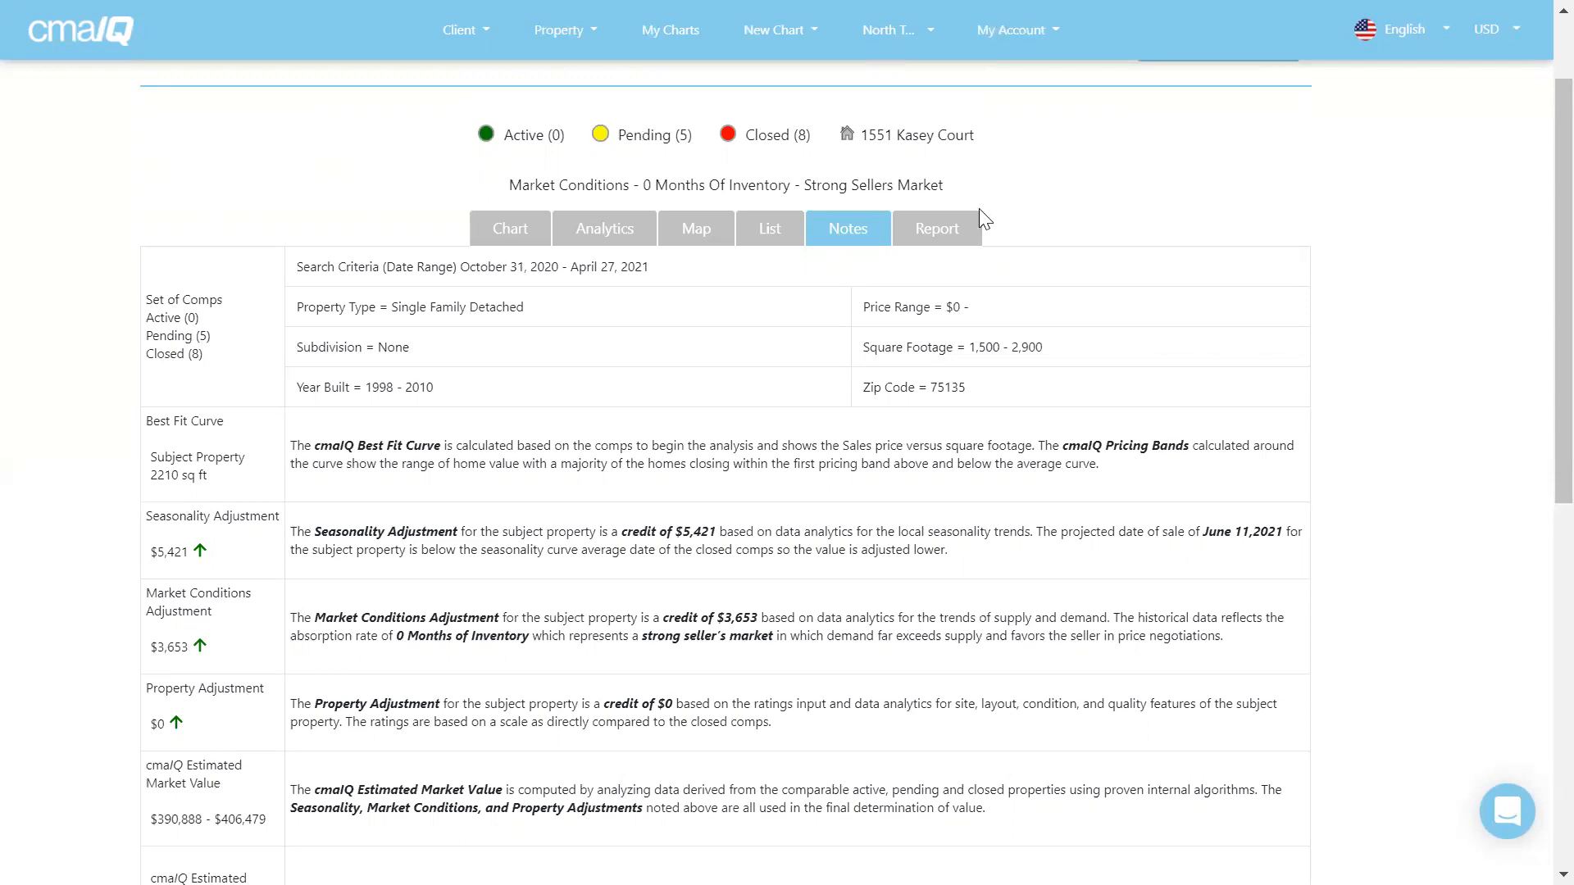
Open the Report tab and read through its map, Active/Pending/Closed tables and About section.
click(940, 229)
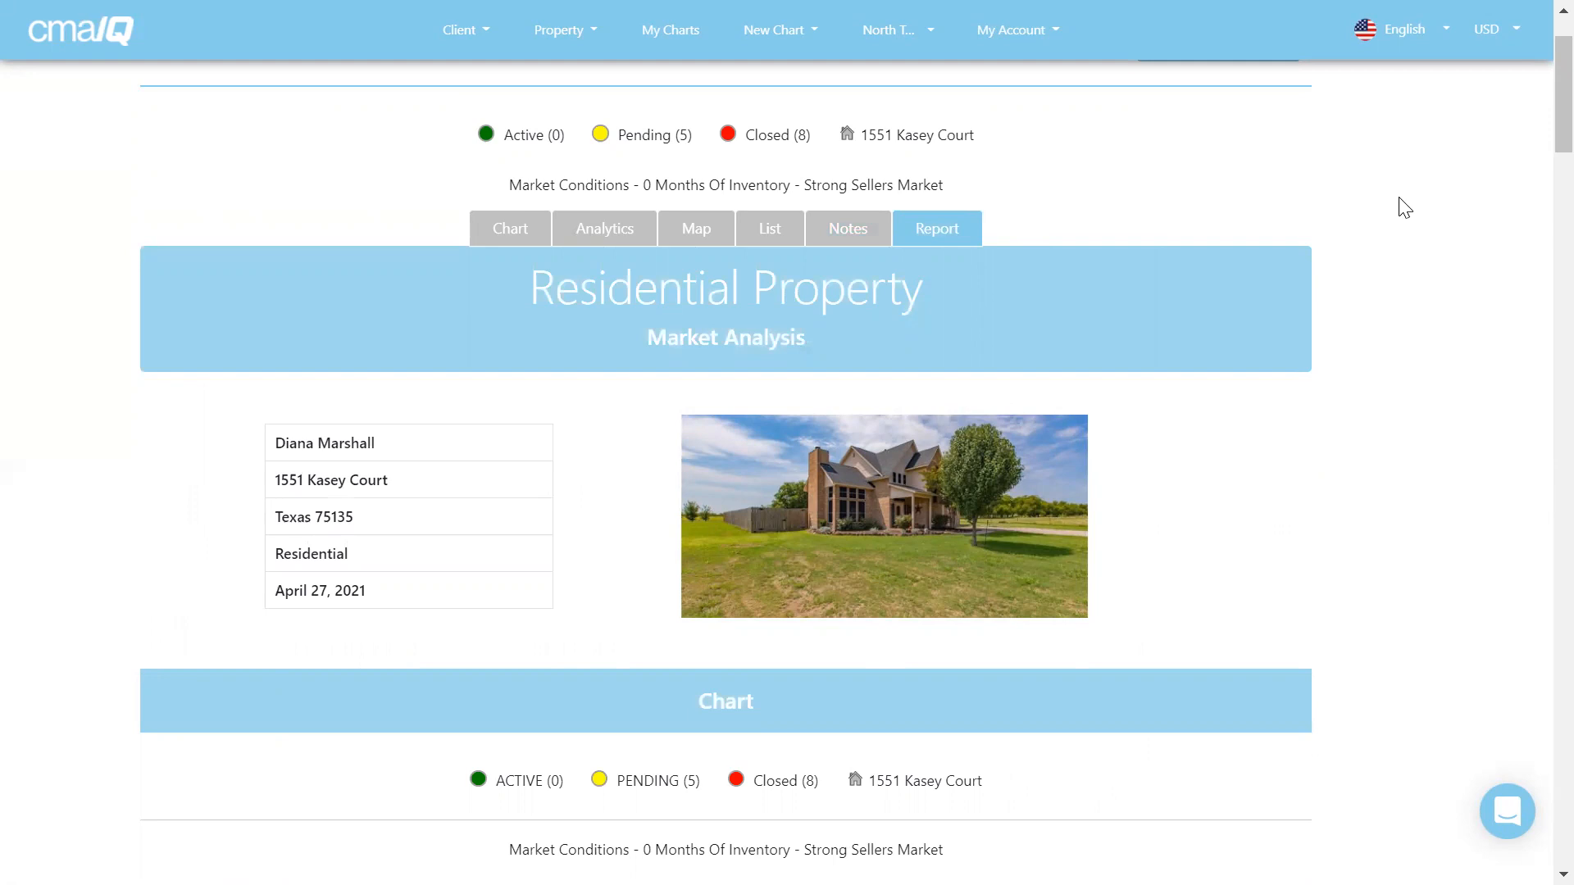
scroll(1404, 208, down, 6)
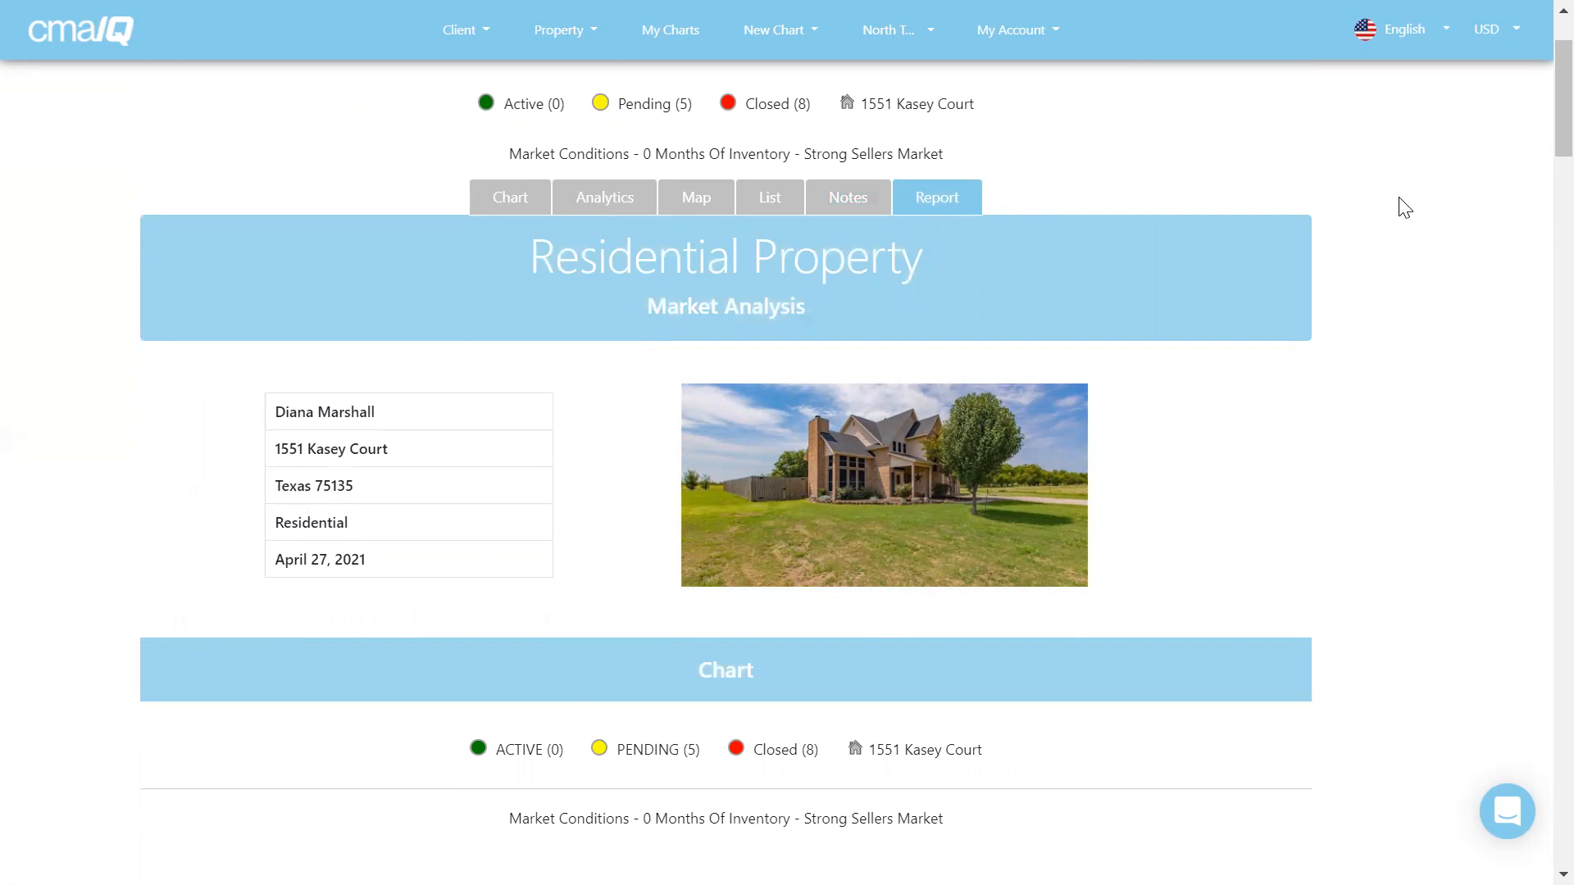
scroll(1405, 207, down, 2)
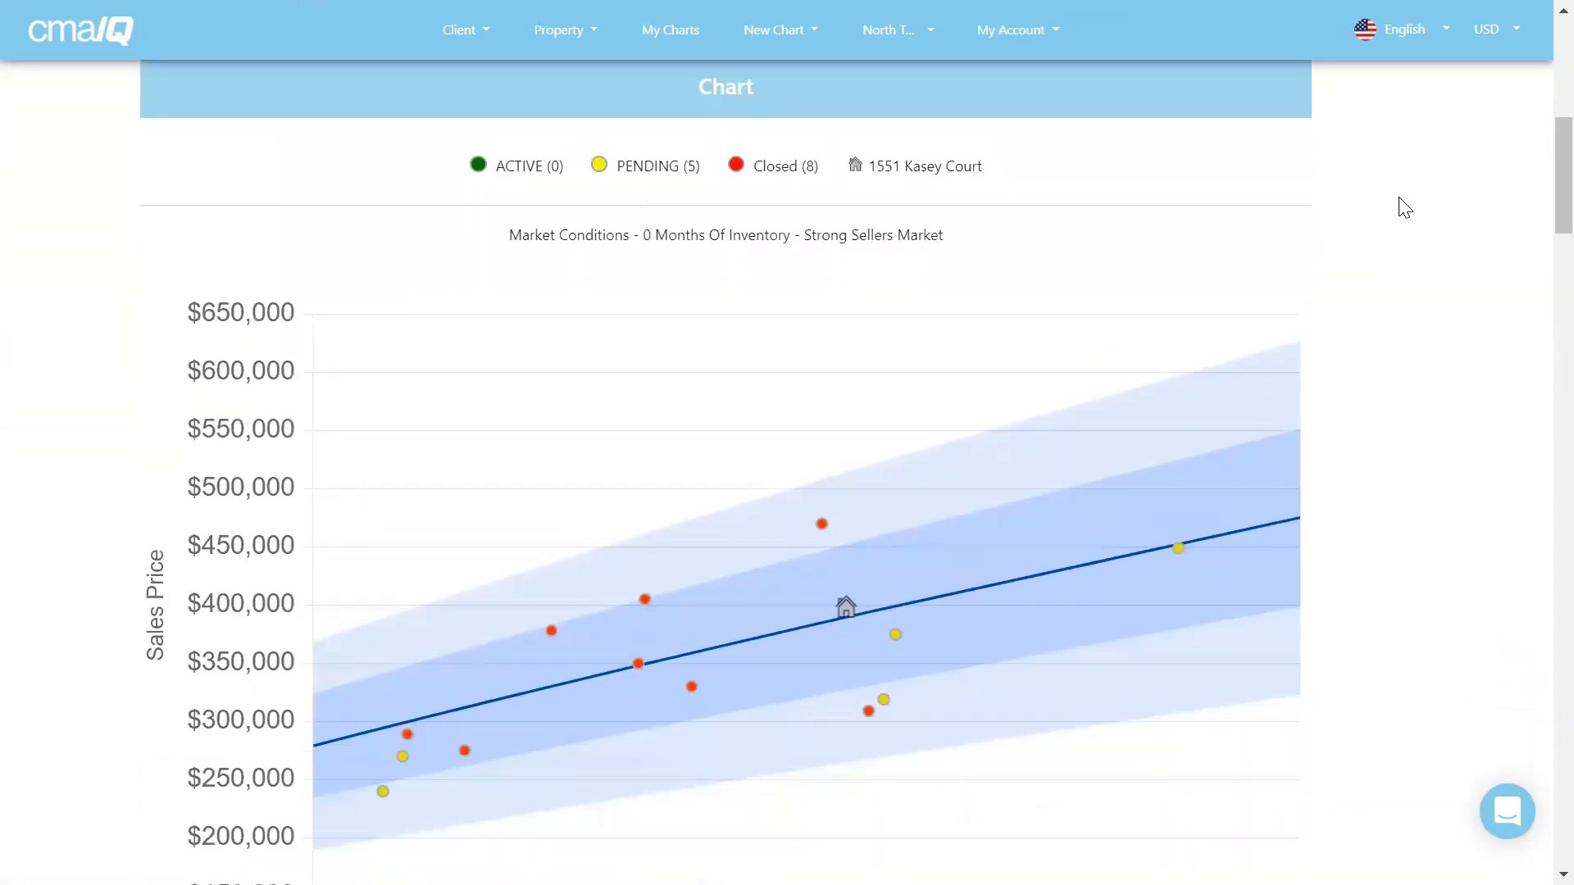
scroll(1405, 208, down, 2)
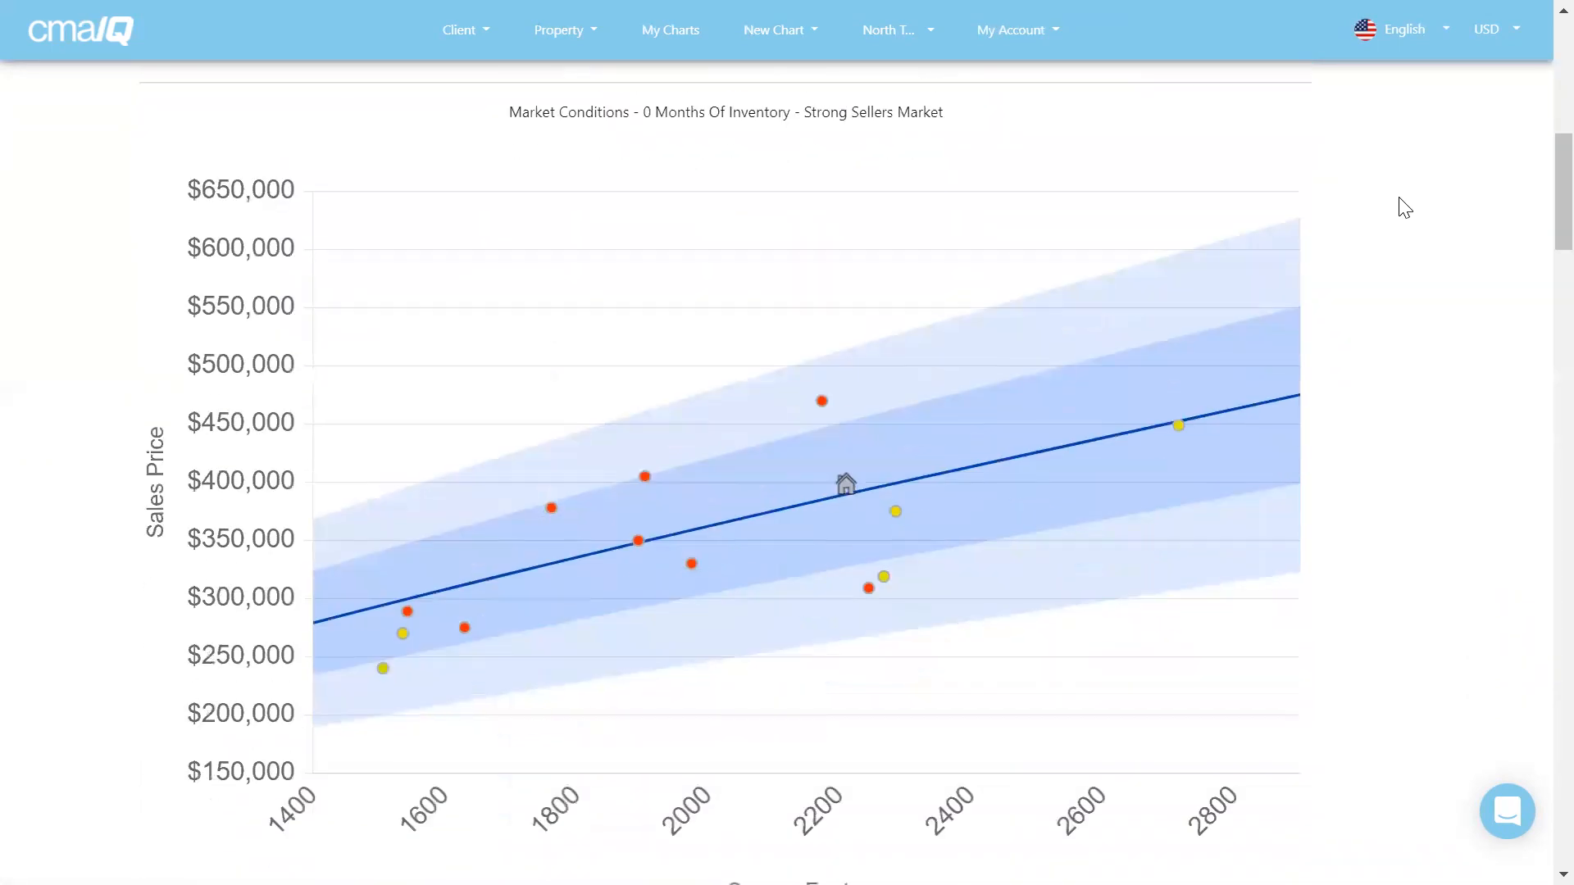
scroll(1406, 207, down, 3)
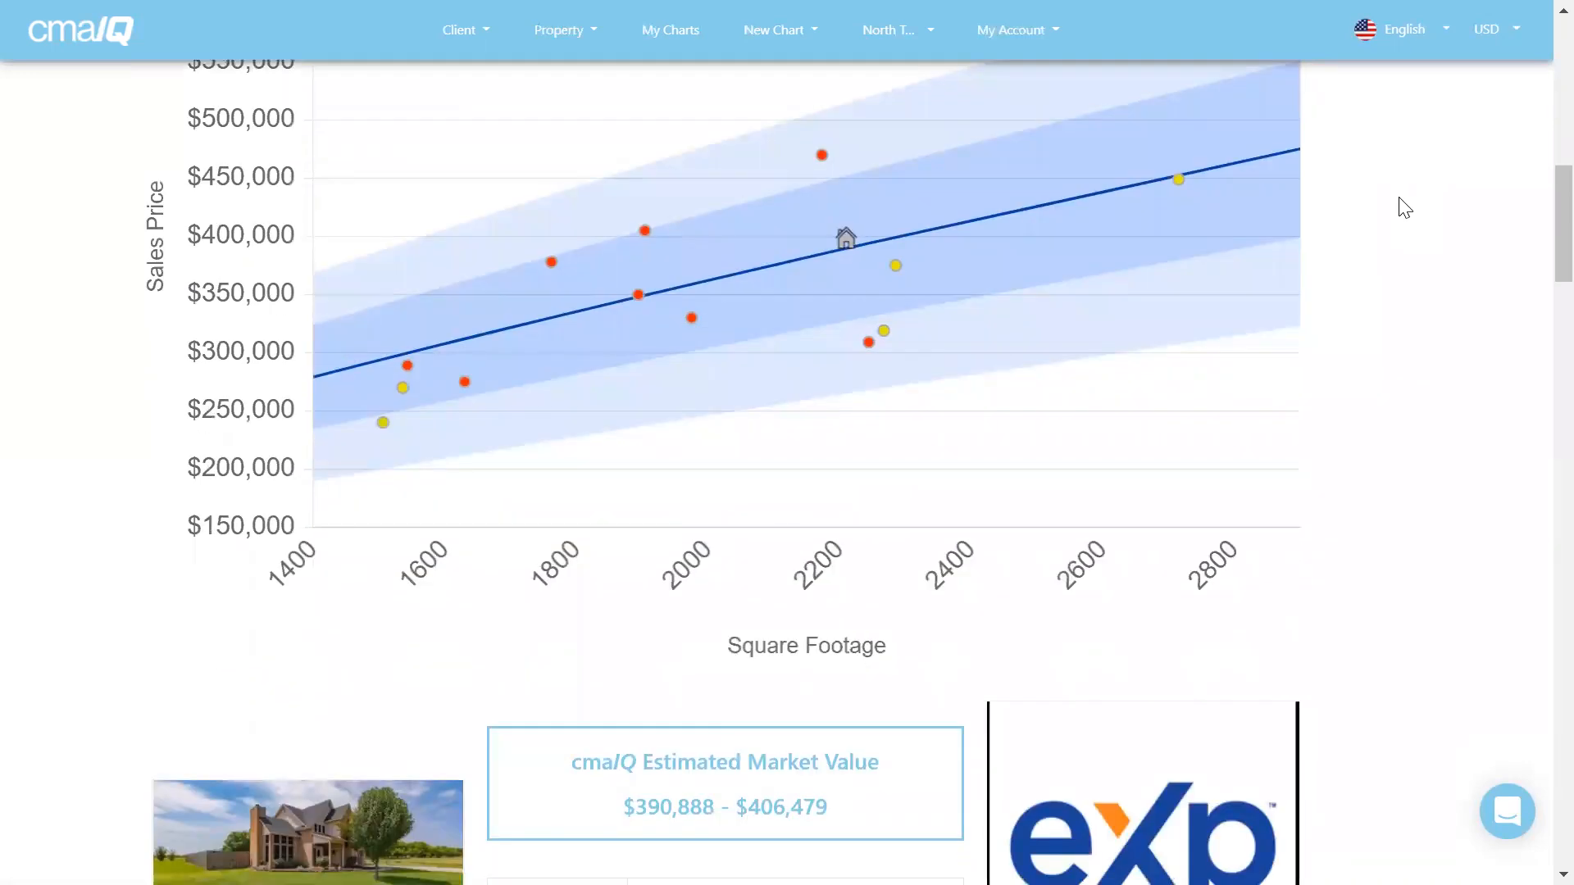
scroll(1404, 208, down, 6)
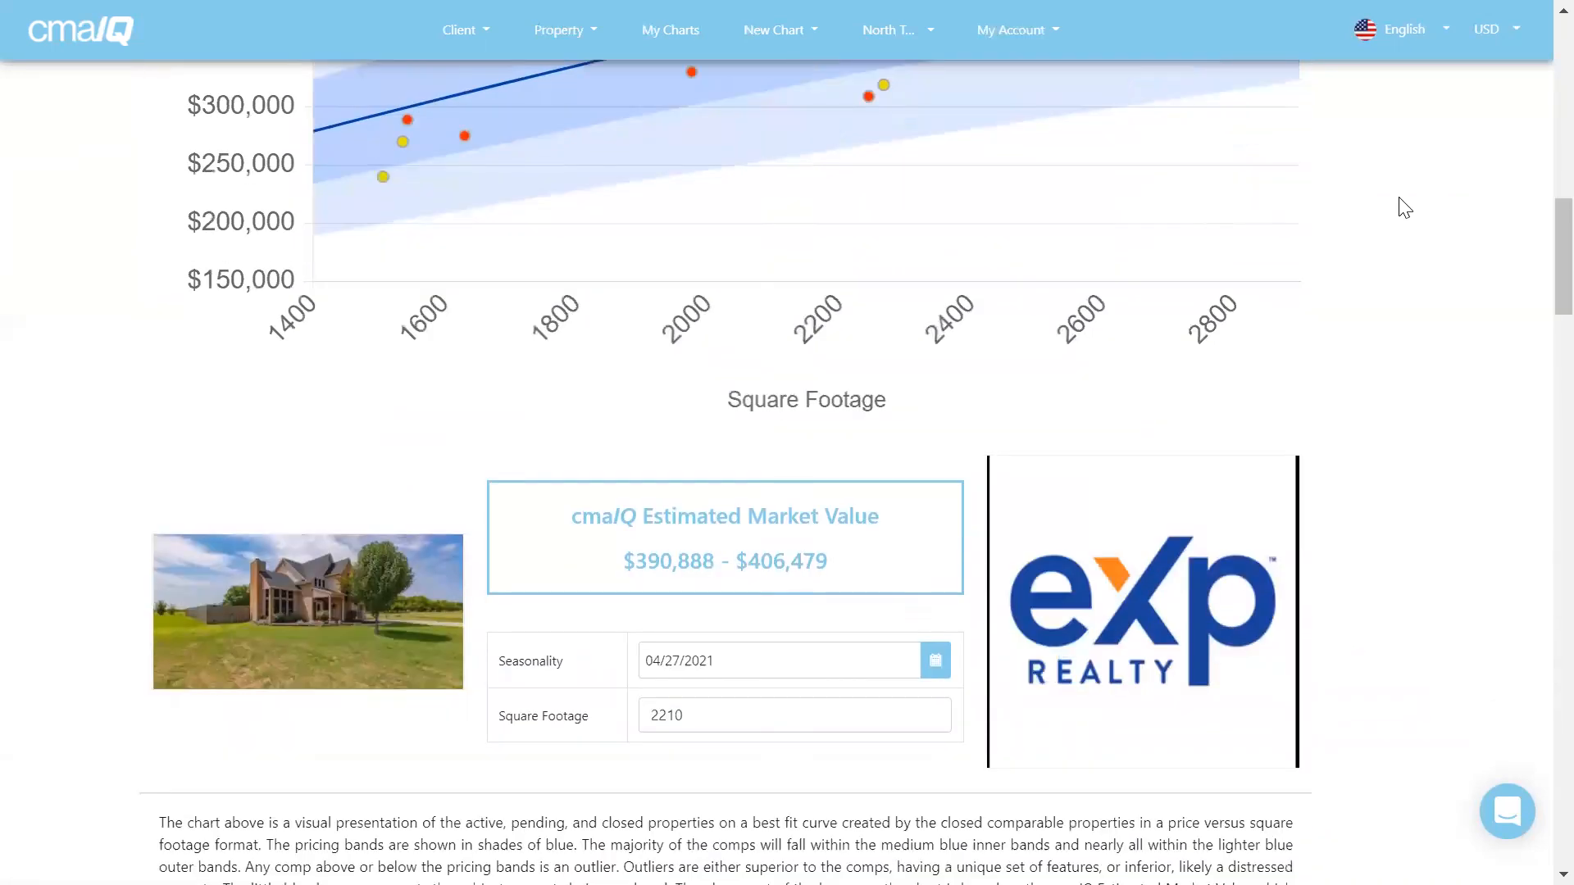
scroll(1405, 207, down, 7)
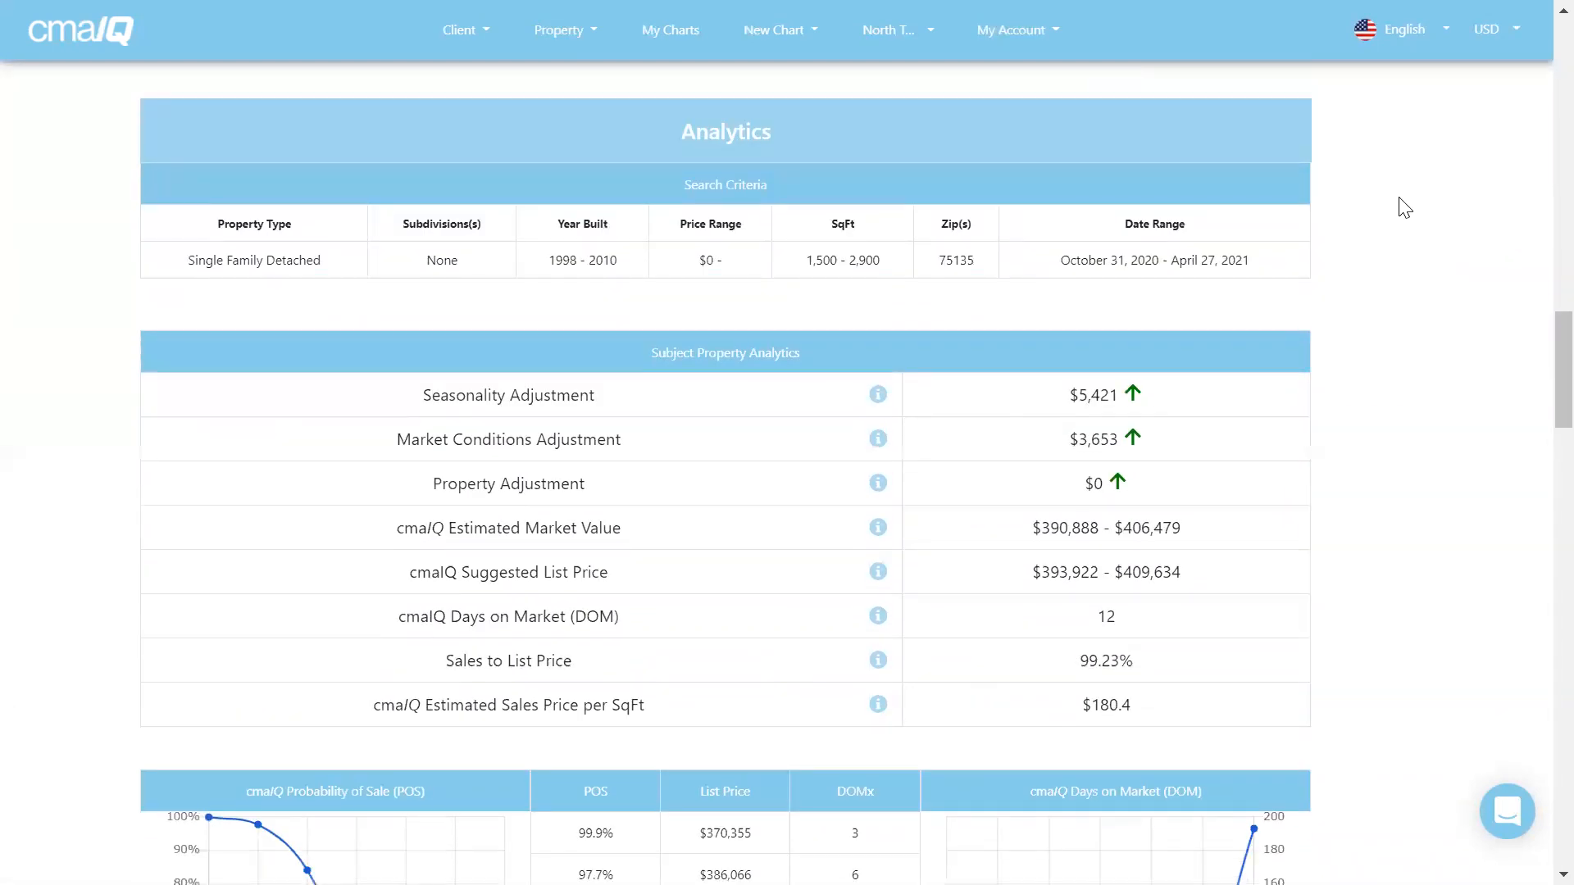
scroll(1404, 207, down, 7)
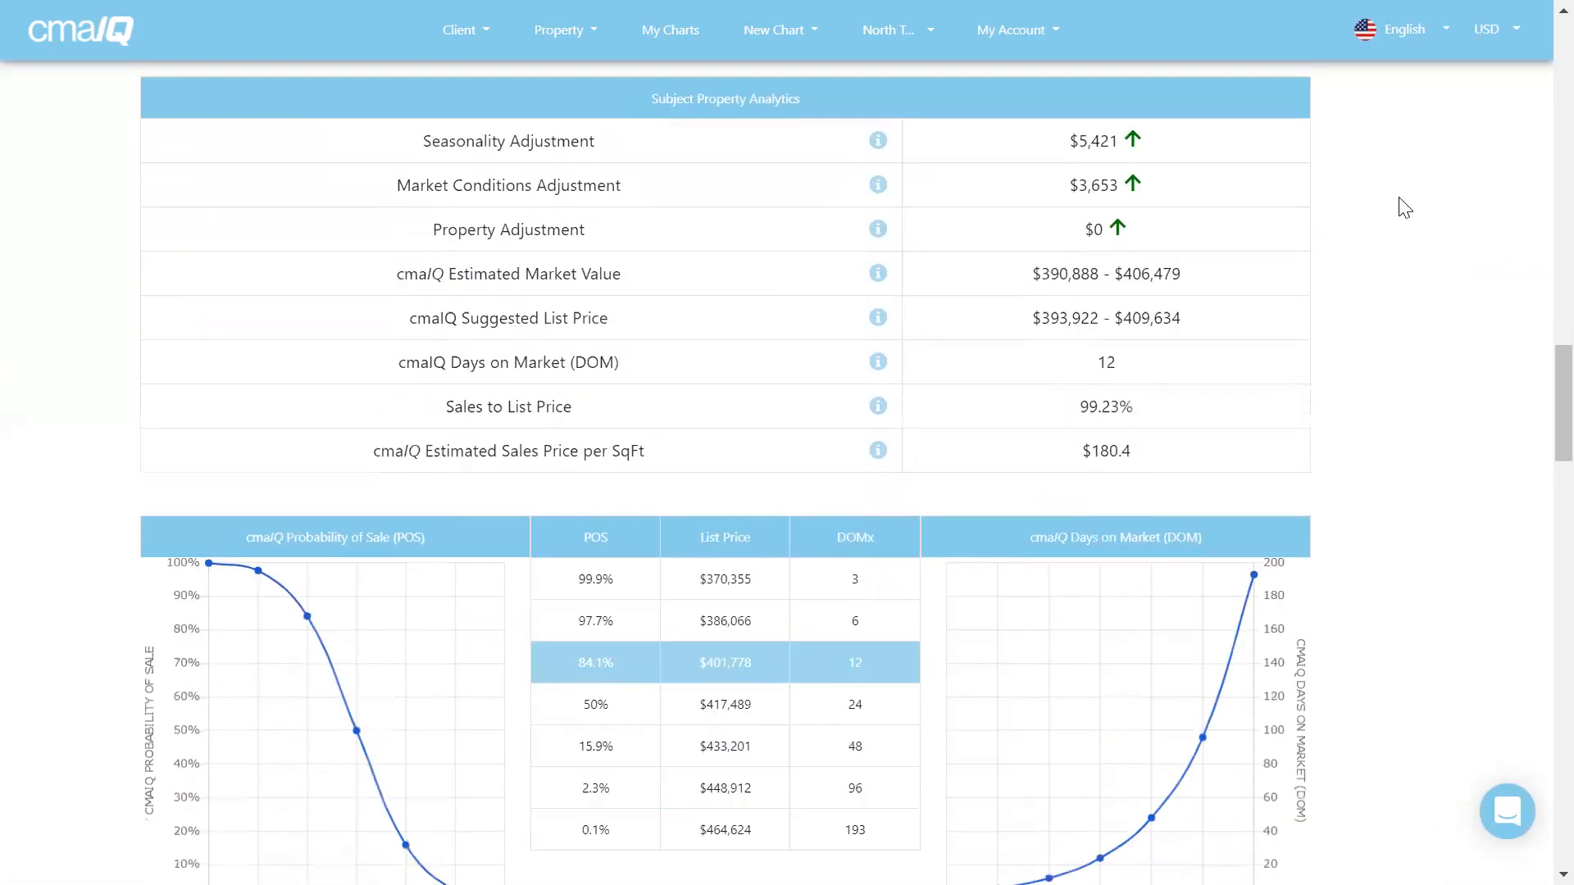
scroll(1404, 208, down, 2)
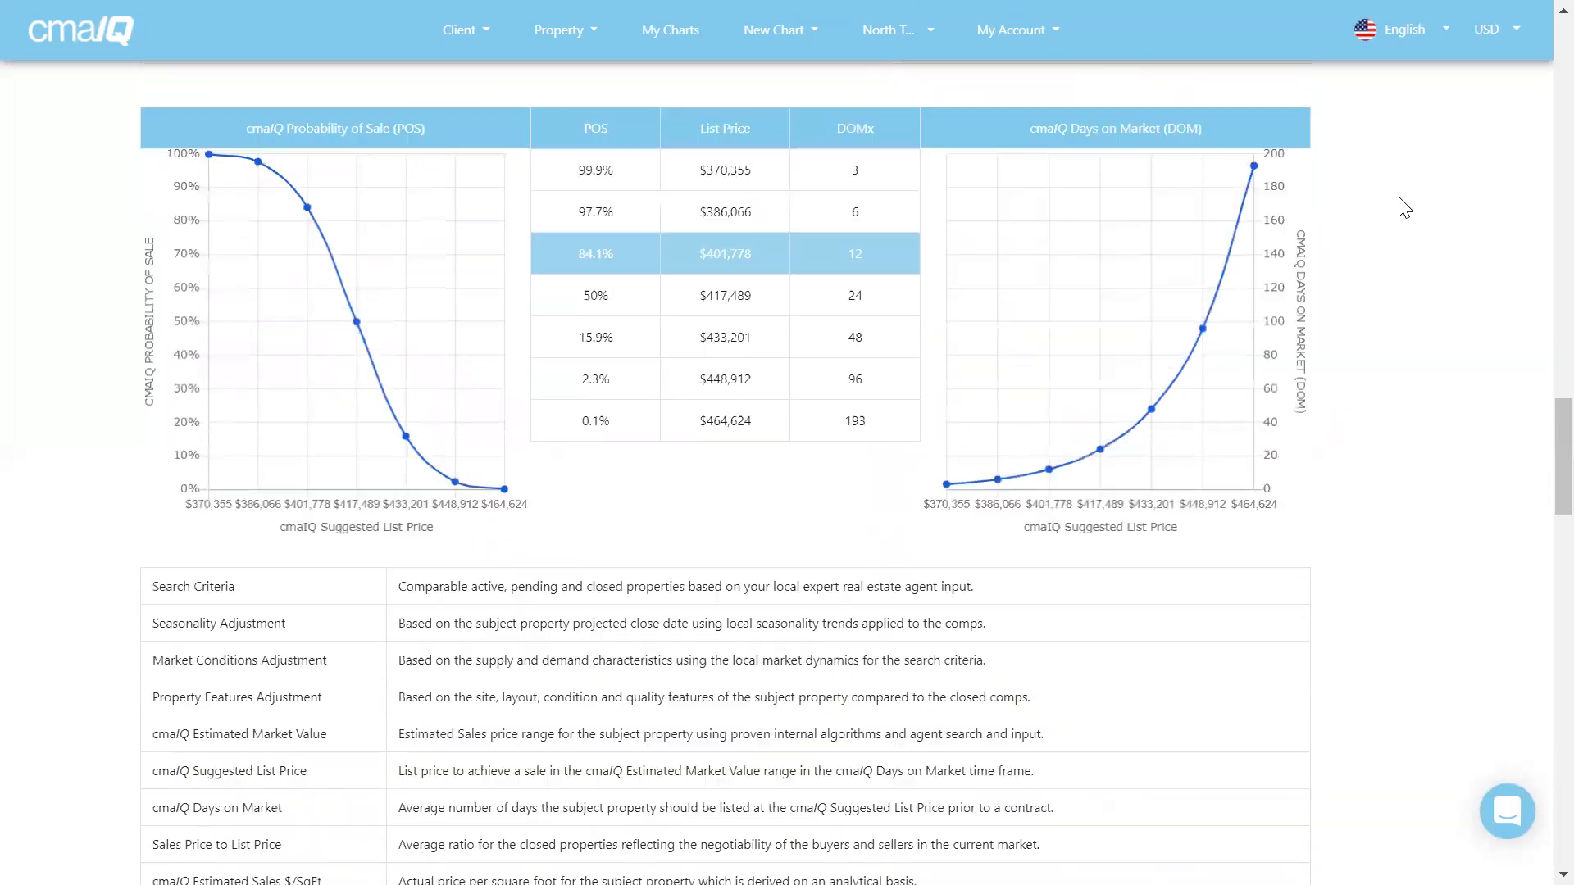
scroll(1403, 206, down, 7)
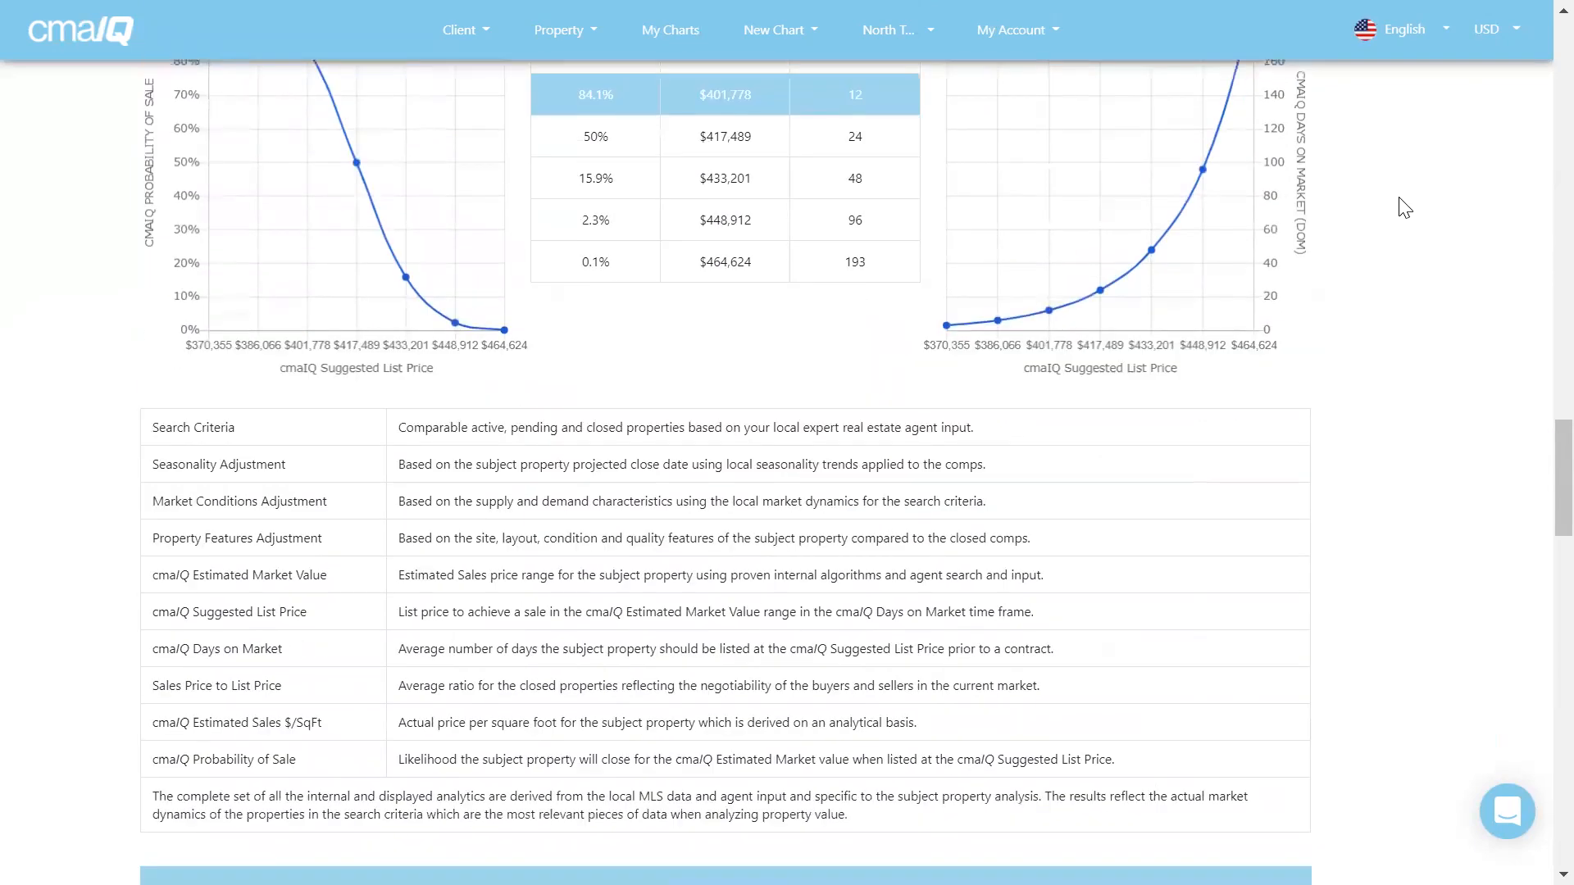
scroll(1404, 207, down, 2)
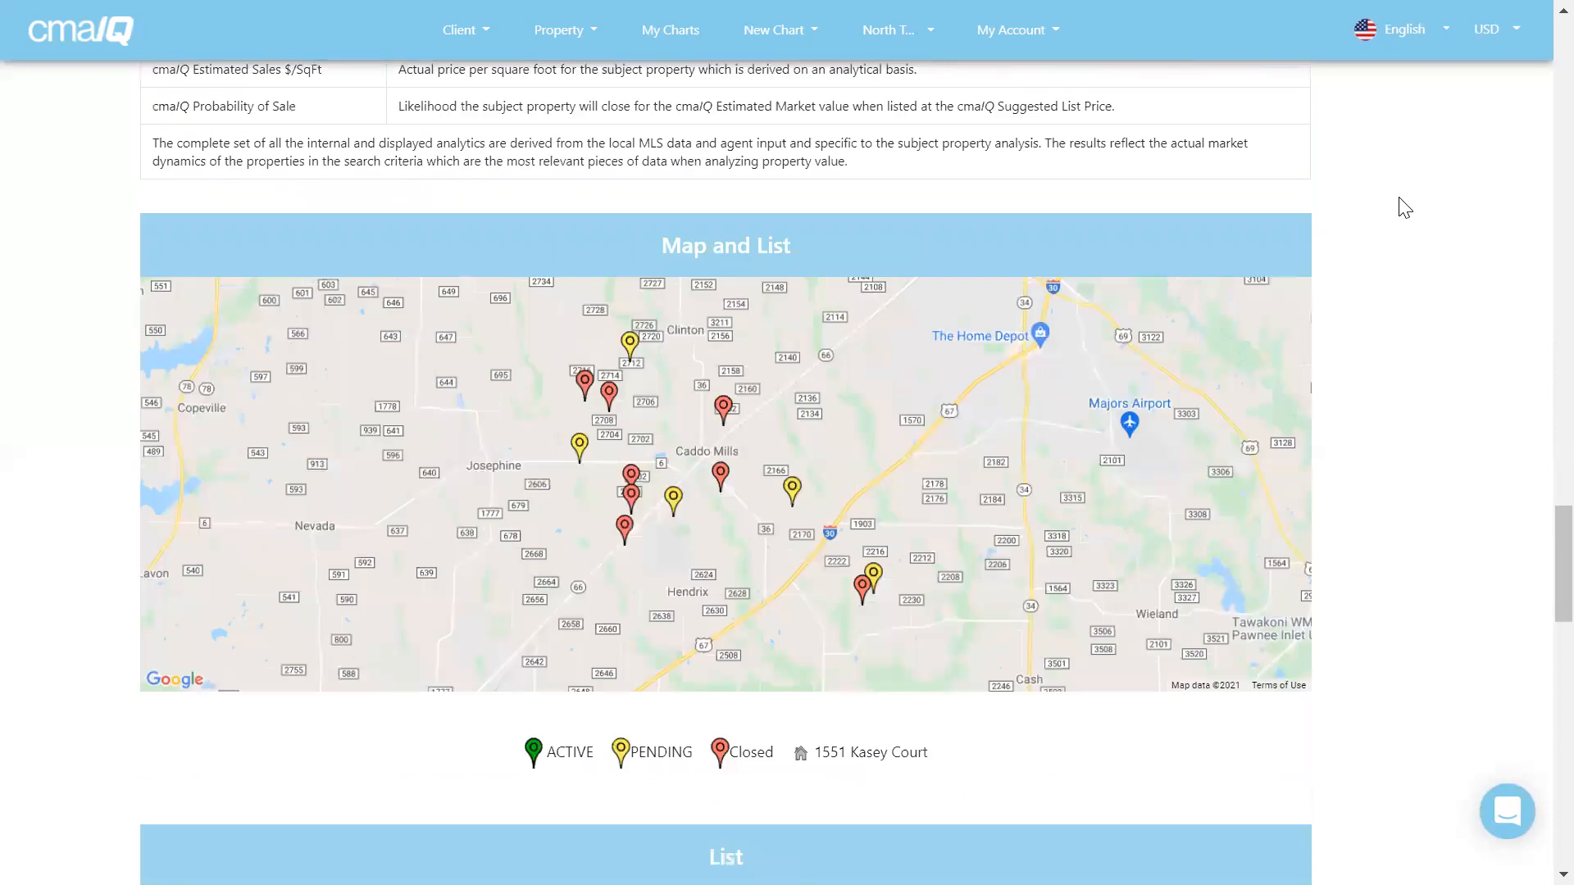
scroll(1404, 207, down, 2)
scroll(1403, 206, down, 7)
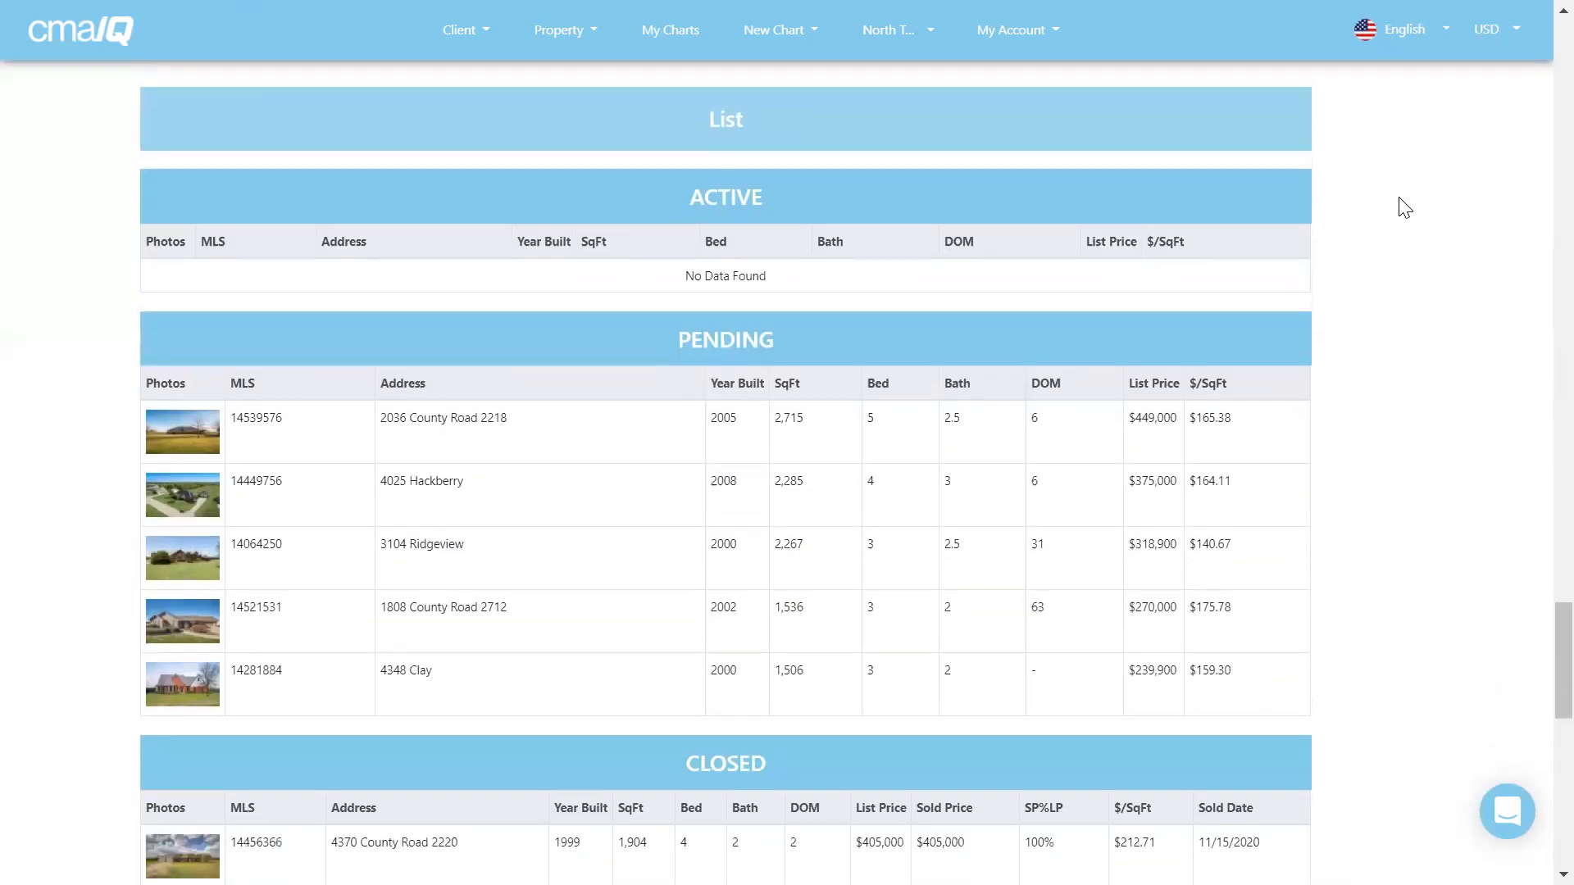
scroll(1404, 207, down, 7)
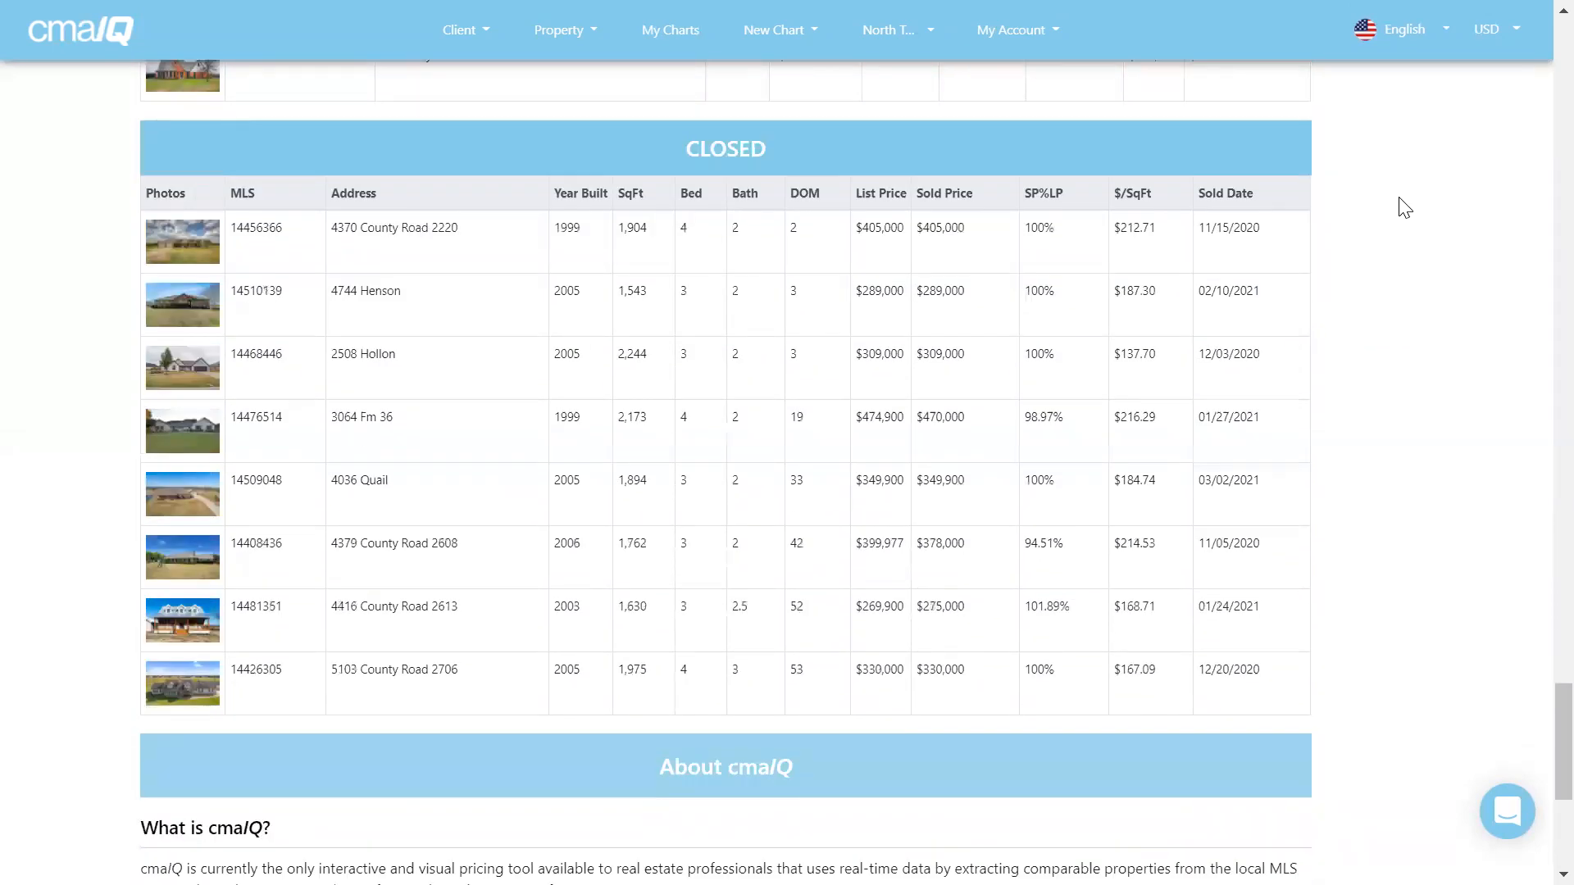
scroll(1404, 207, down, 6)
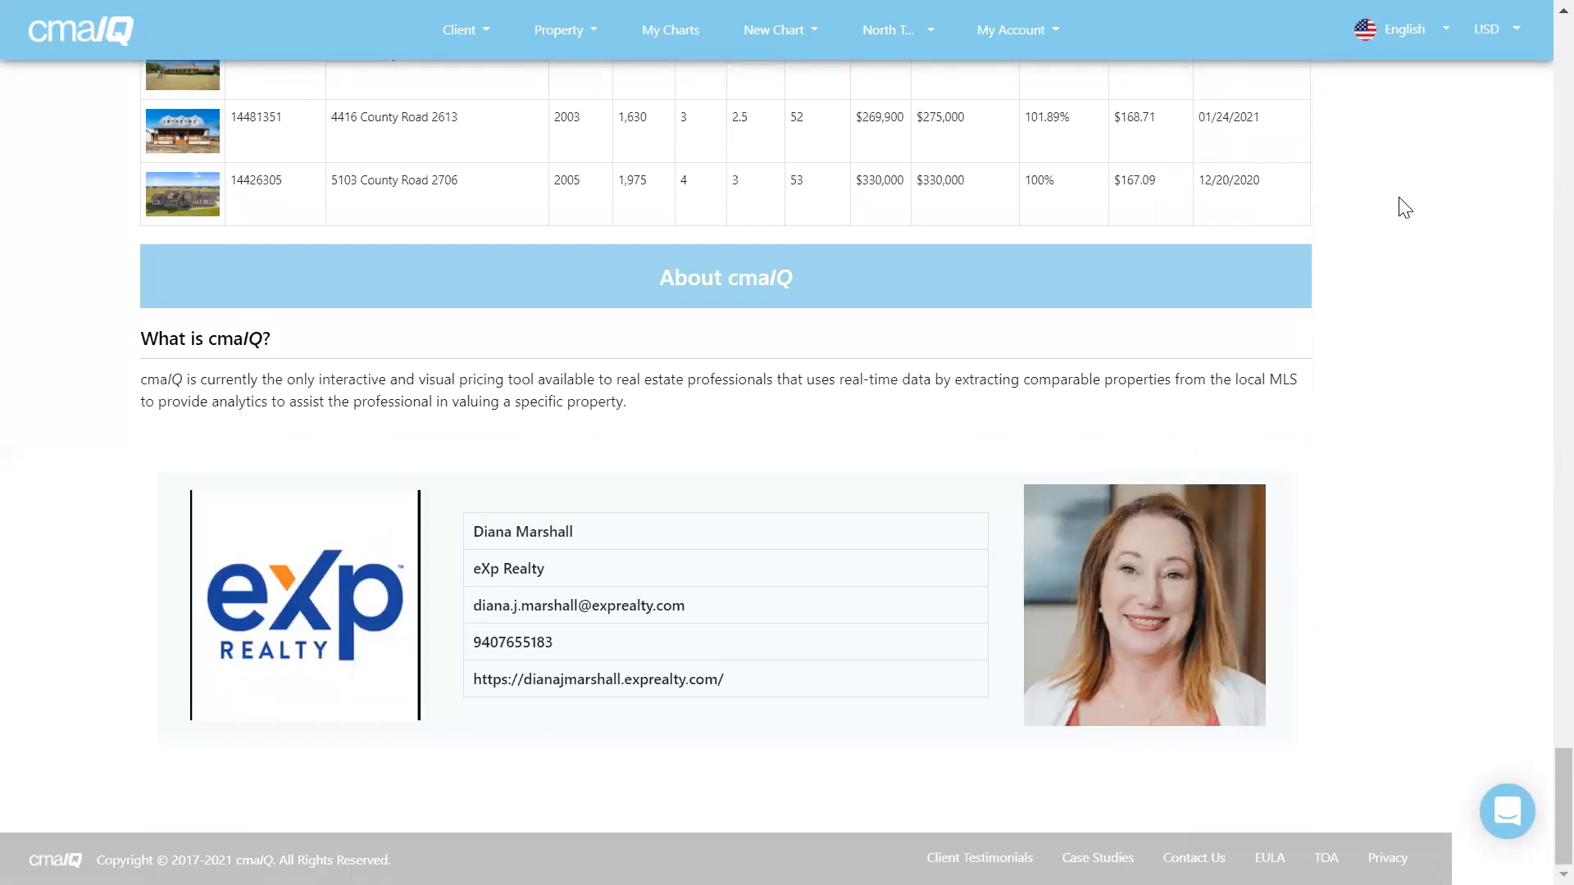
Return to the top of the Residential Property Market Analysis summary.
scroll(1403, 207, up, 12)
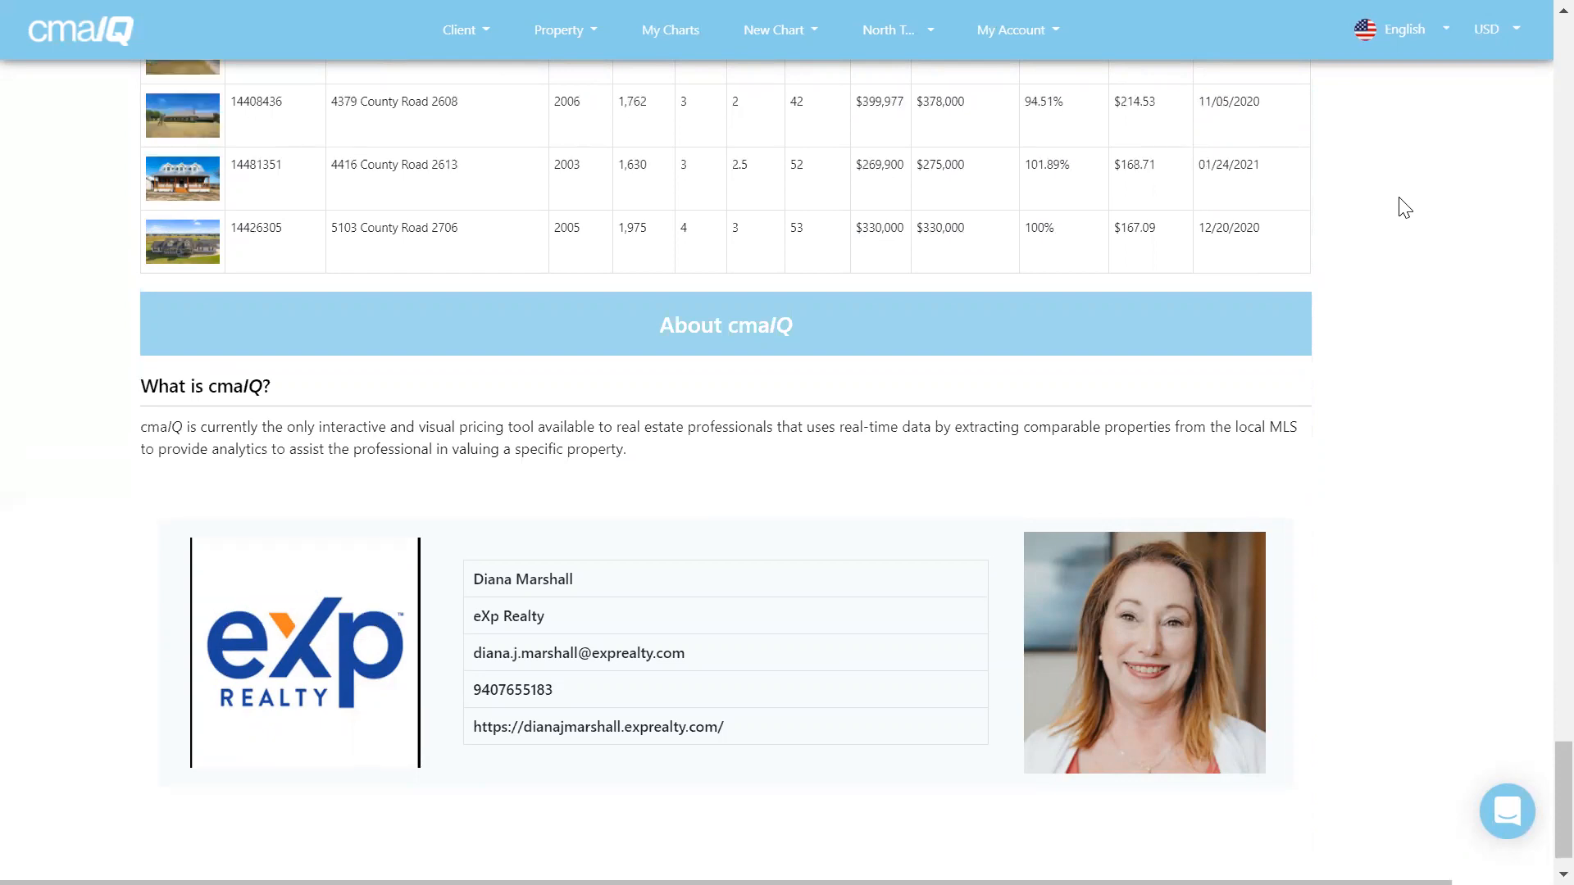
scroll(1404, 207, up, 15)
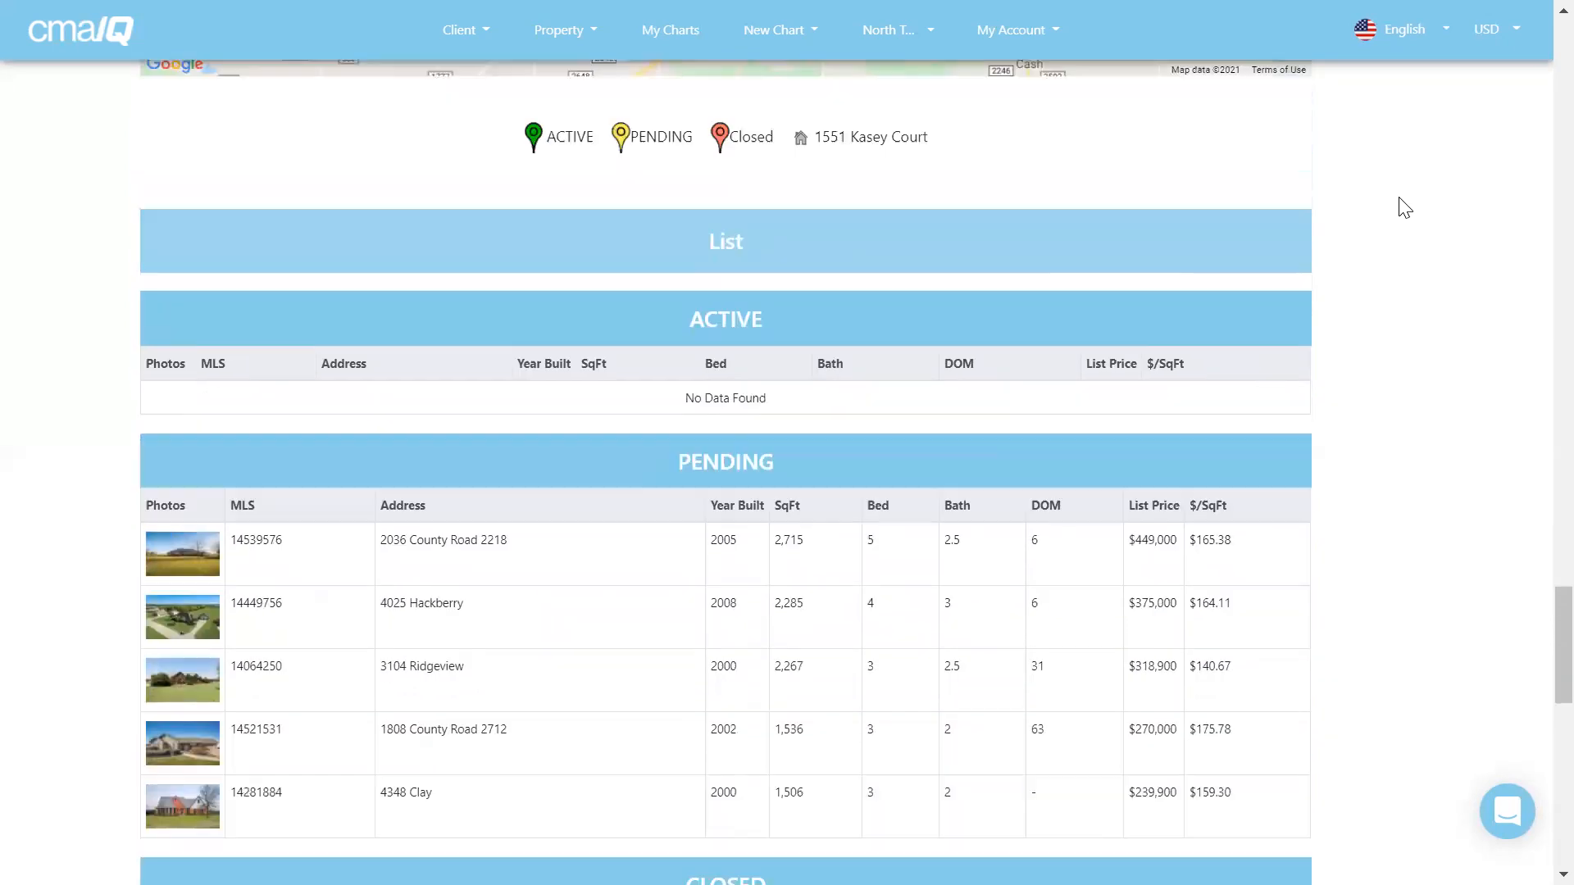
scroll(1403, 206, up, 20)
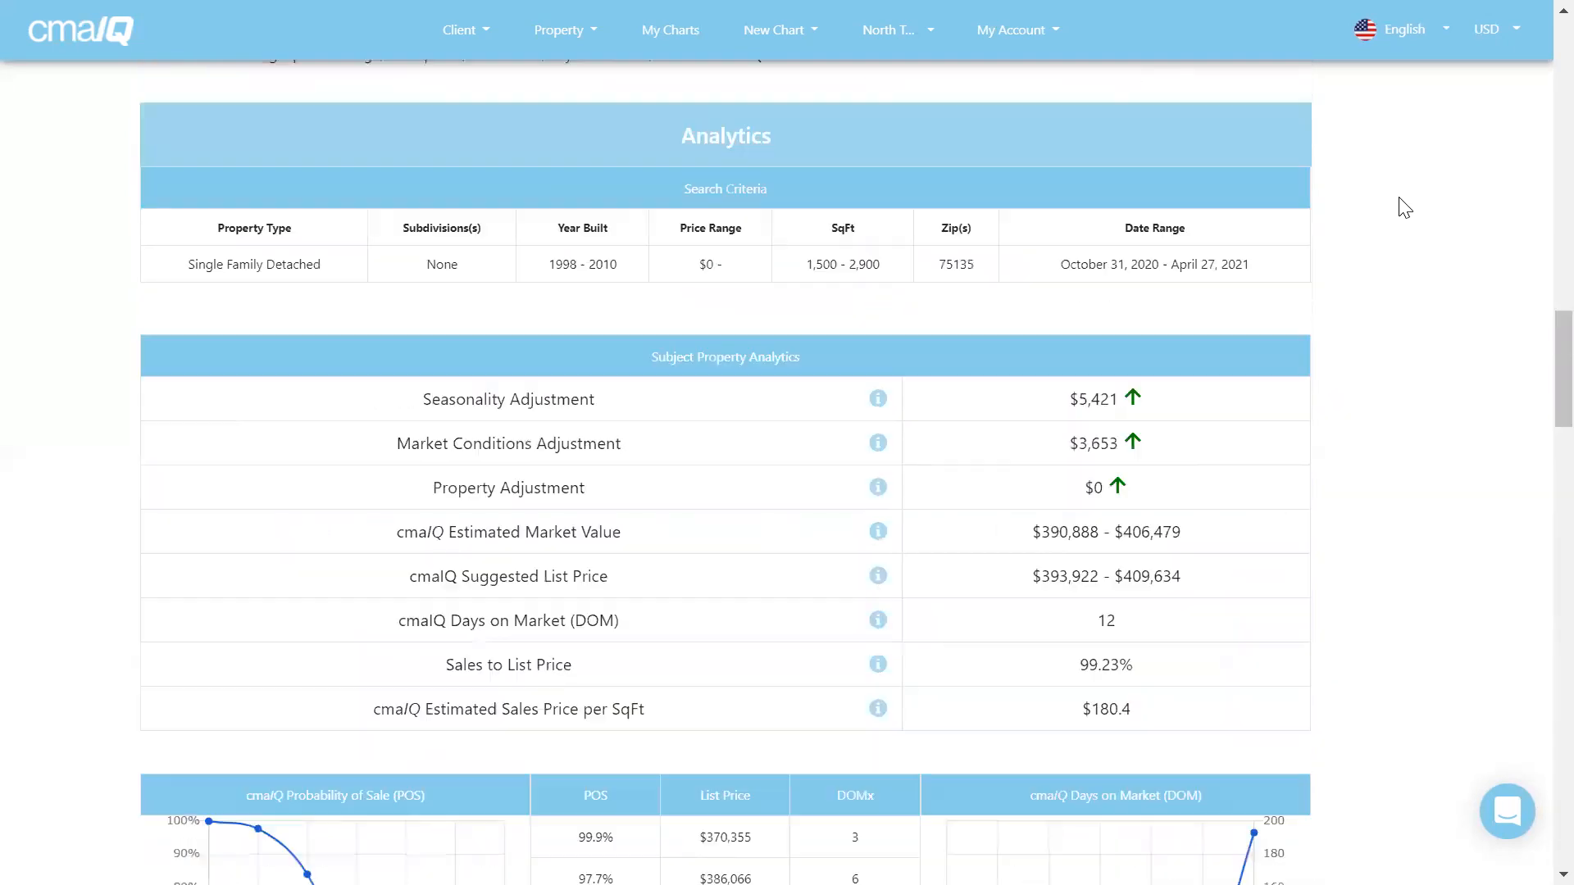
scroll(1404, 207, up, 10)
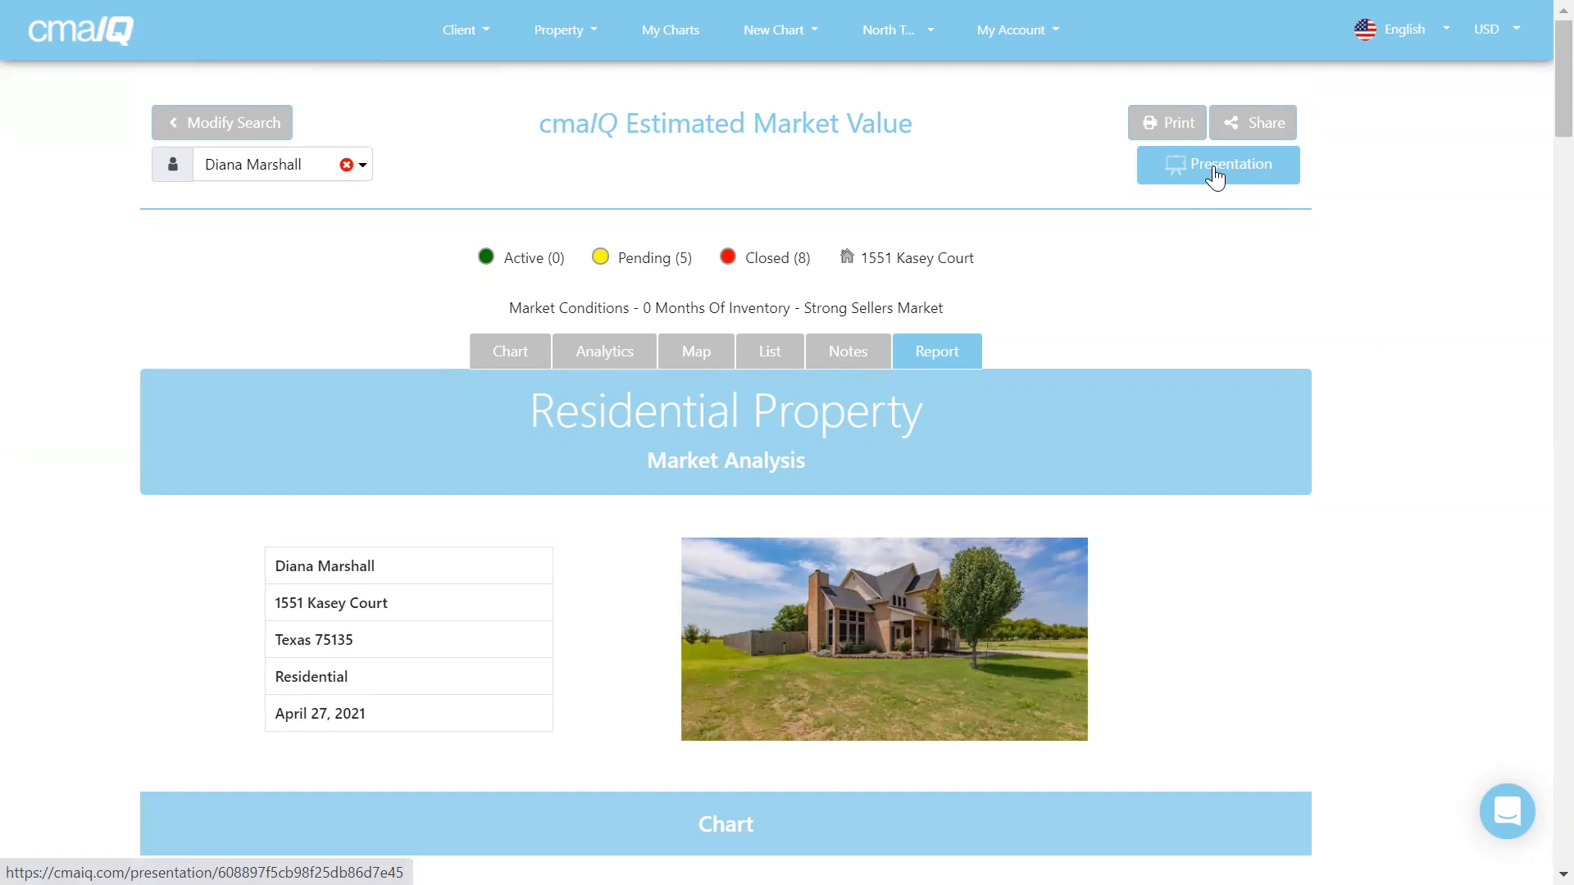
Open the print settings for the report with the destination set to Save as PDF.
click(1170, 121)
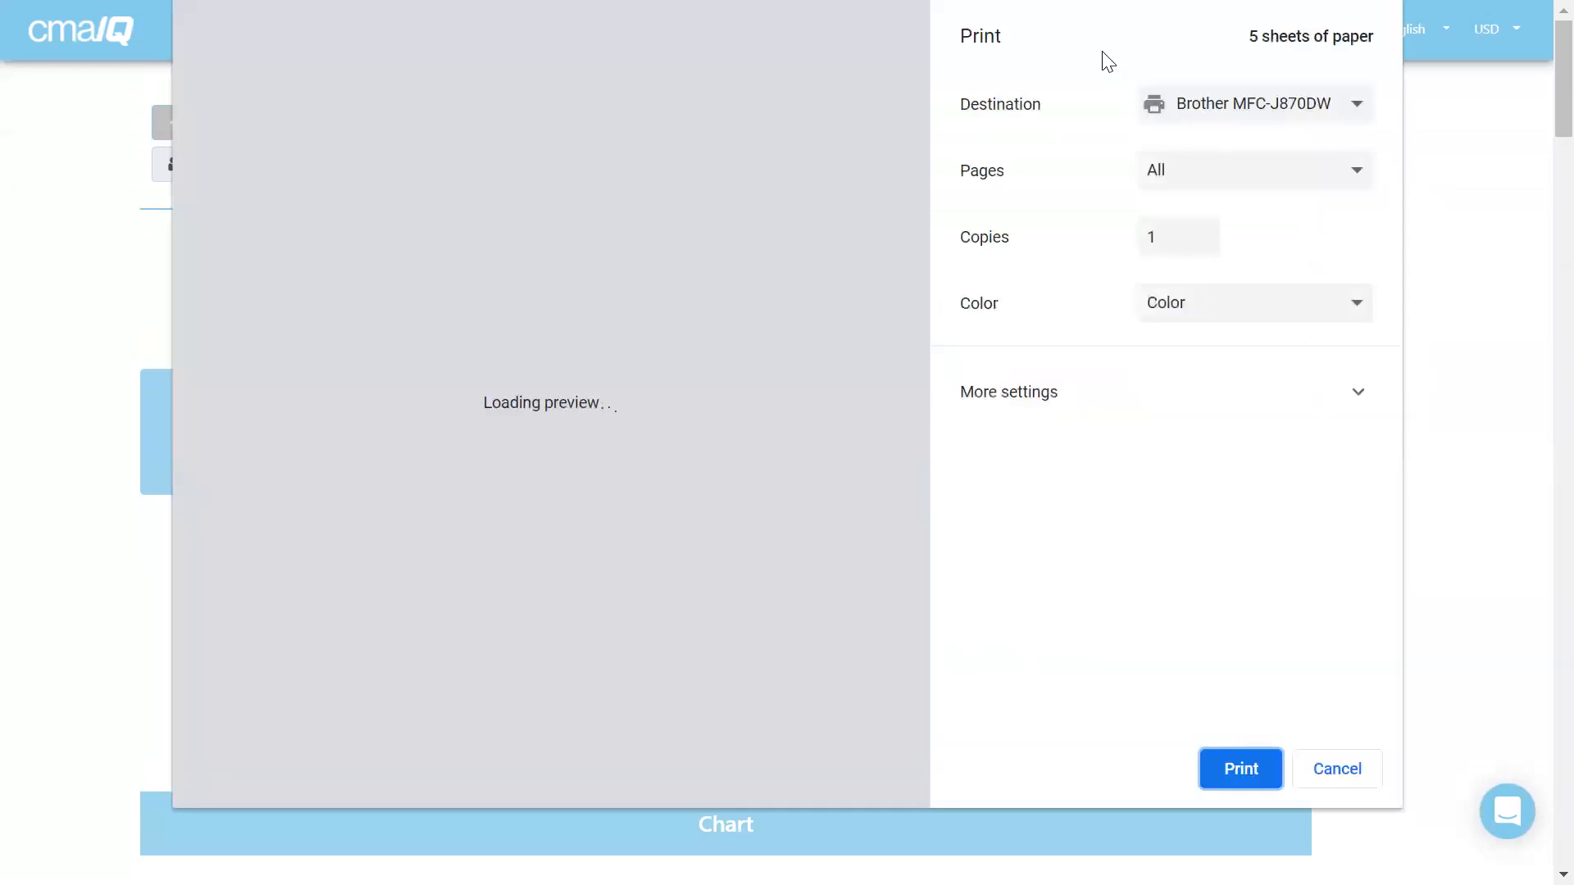
click(1213, 116)
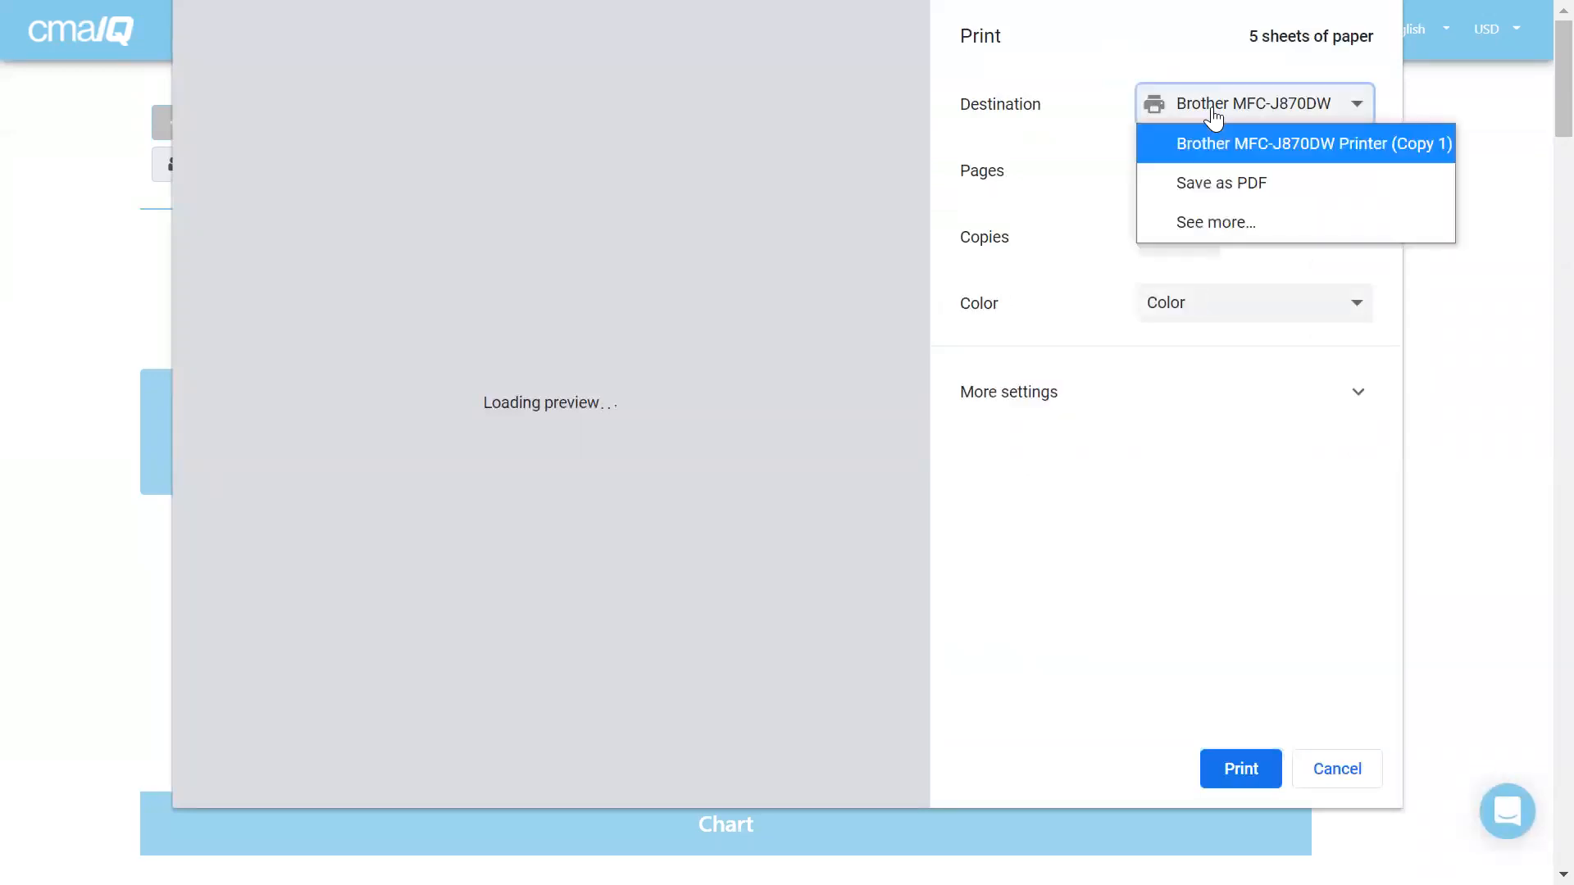
click(1205, 185)
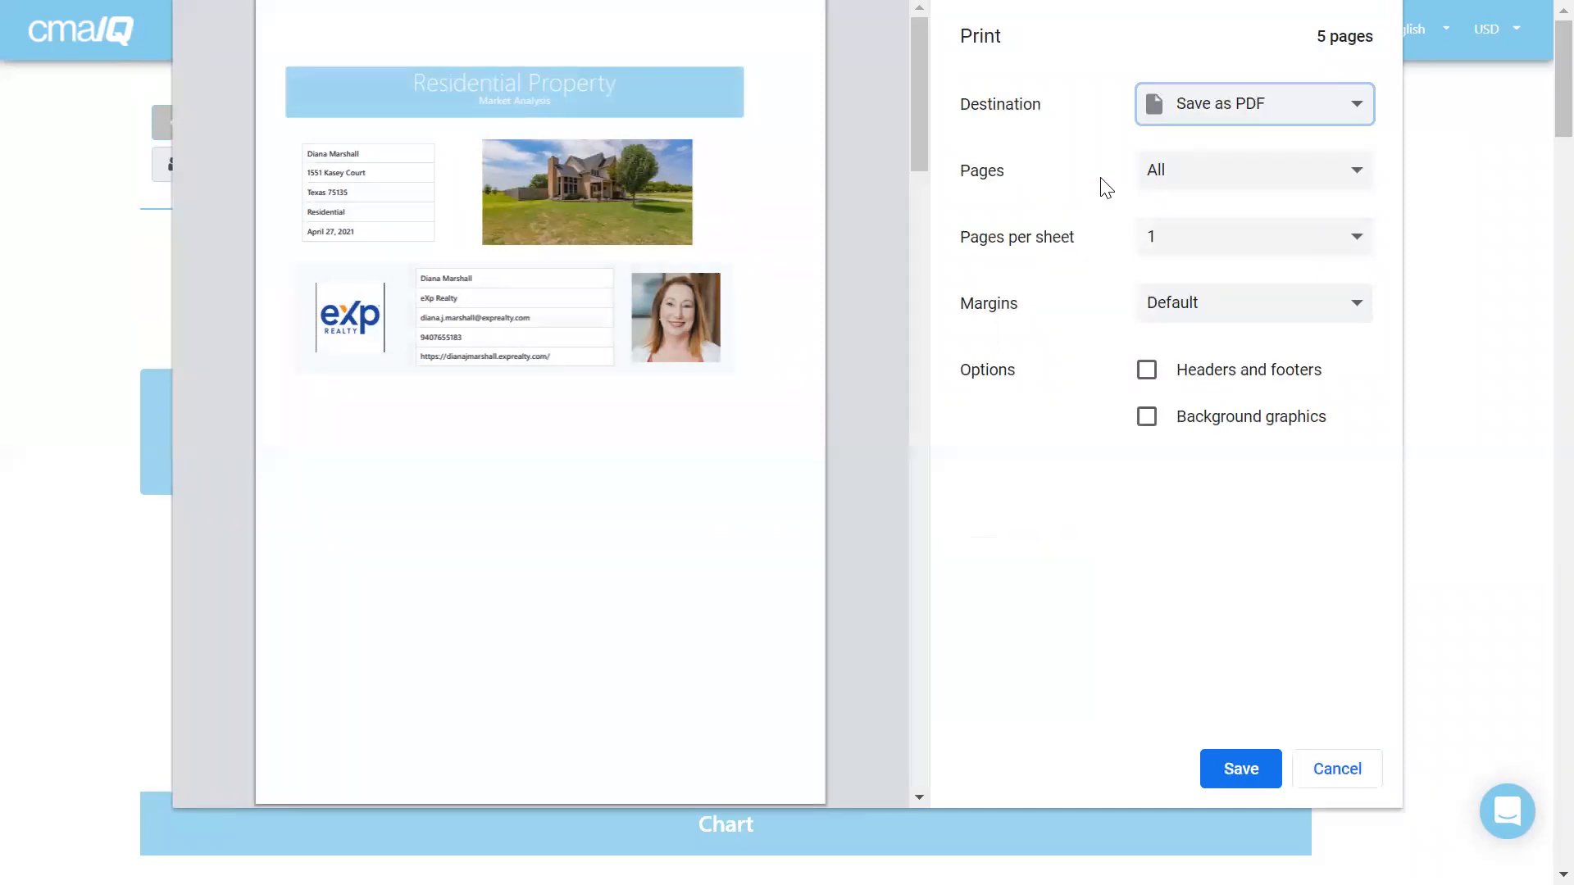
Check each of the five pages in the PDF print preview.
scroll(833, 295, down, 4)
scroll(845, 307, down, 9)
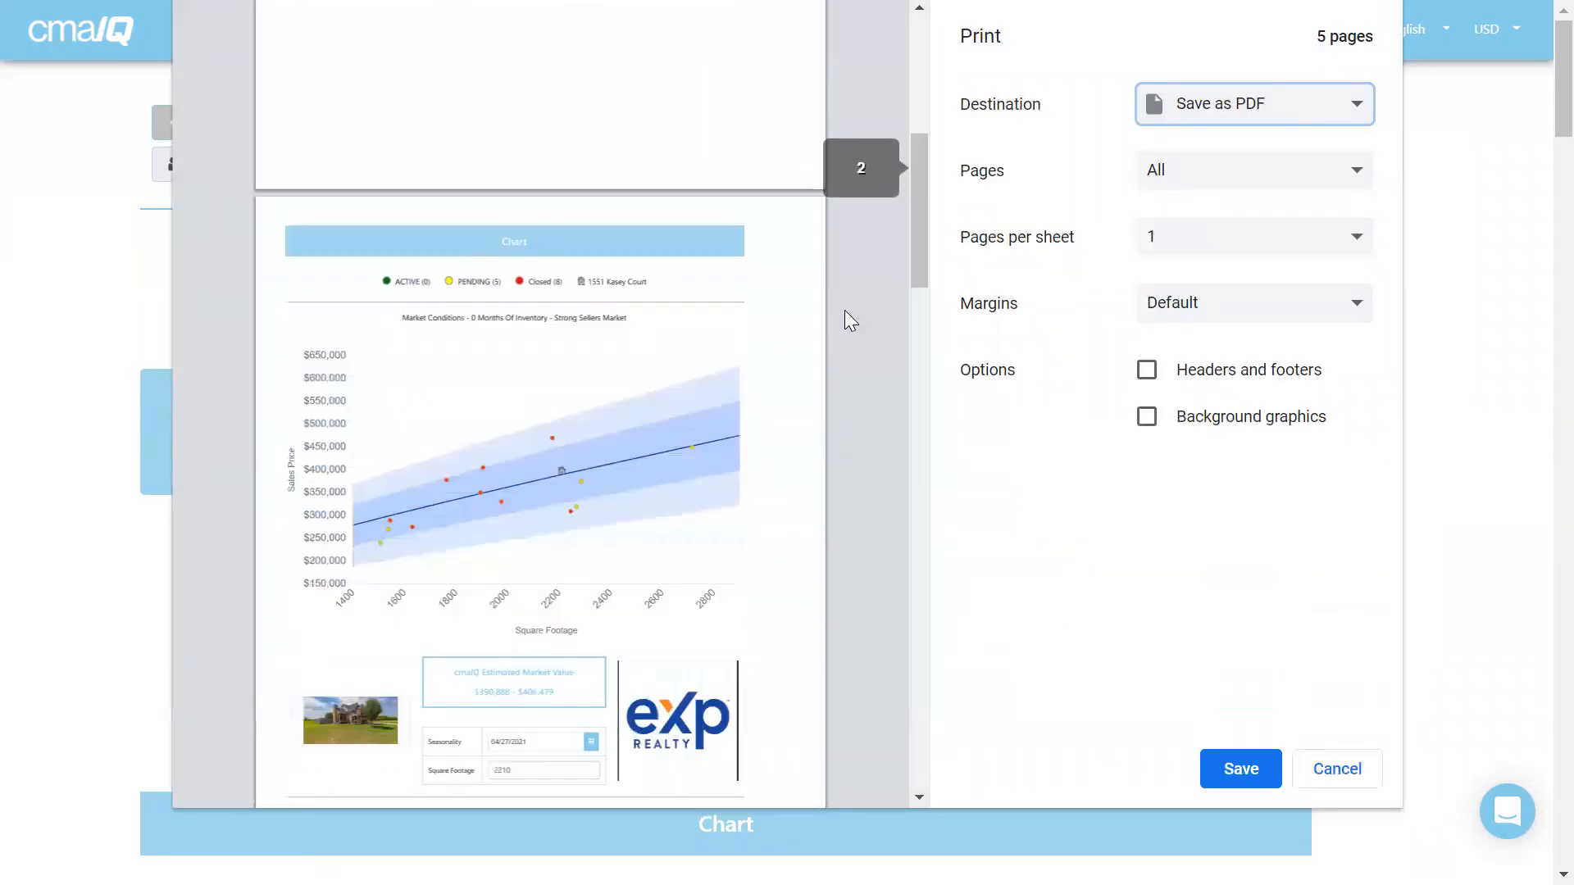
scroll(856, 332, down, 10)
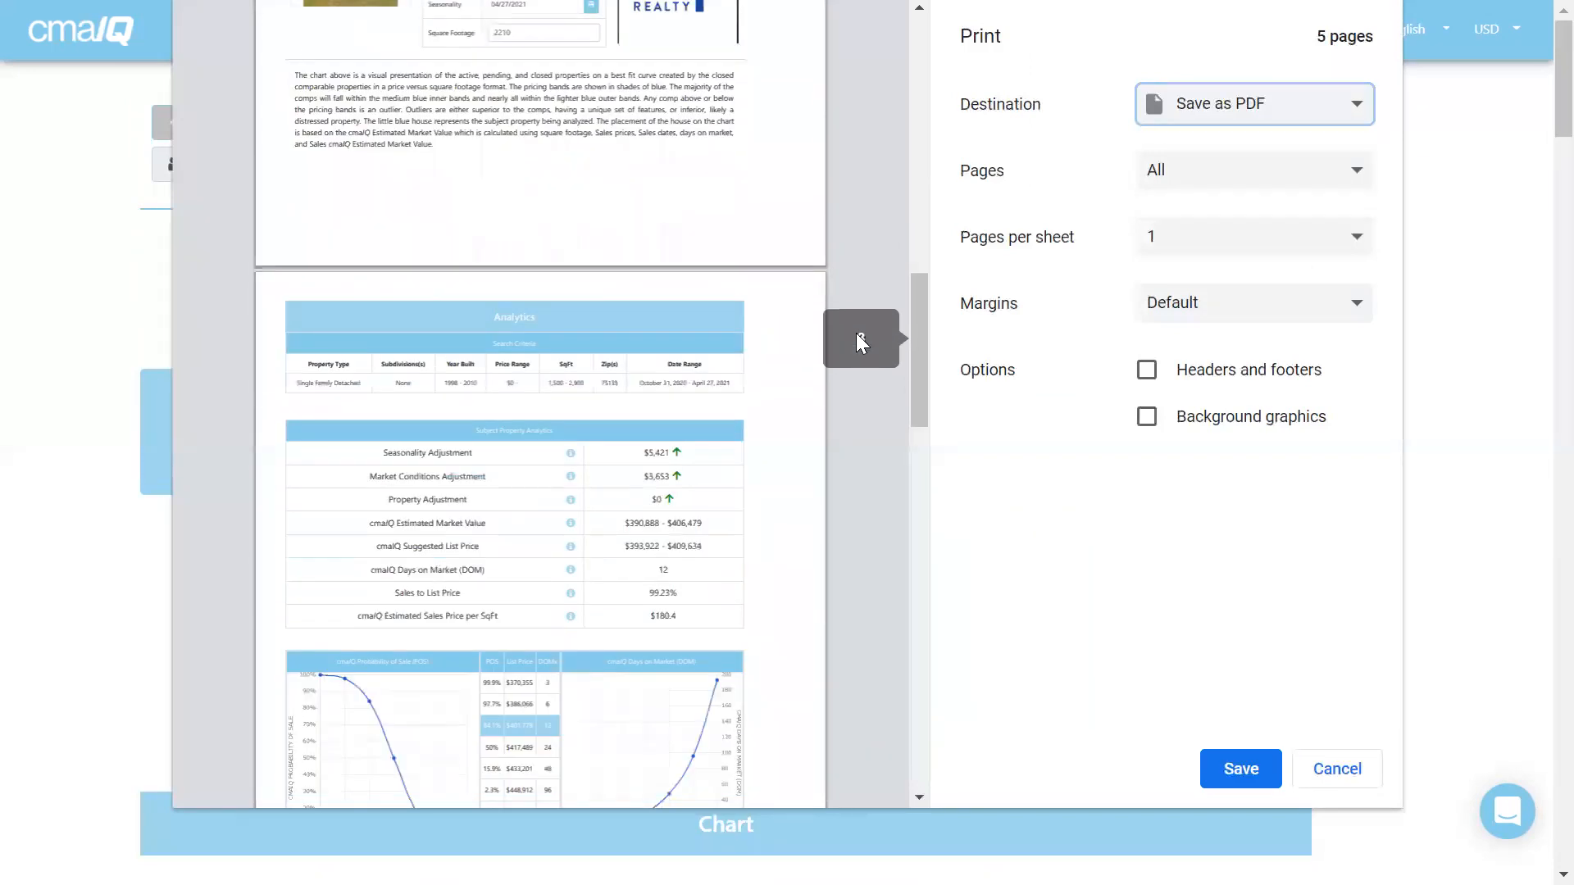
scroll(859, 354, down, 10)
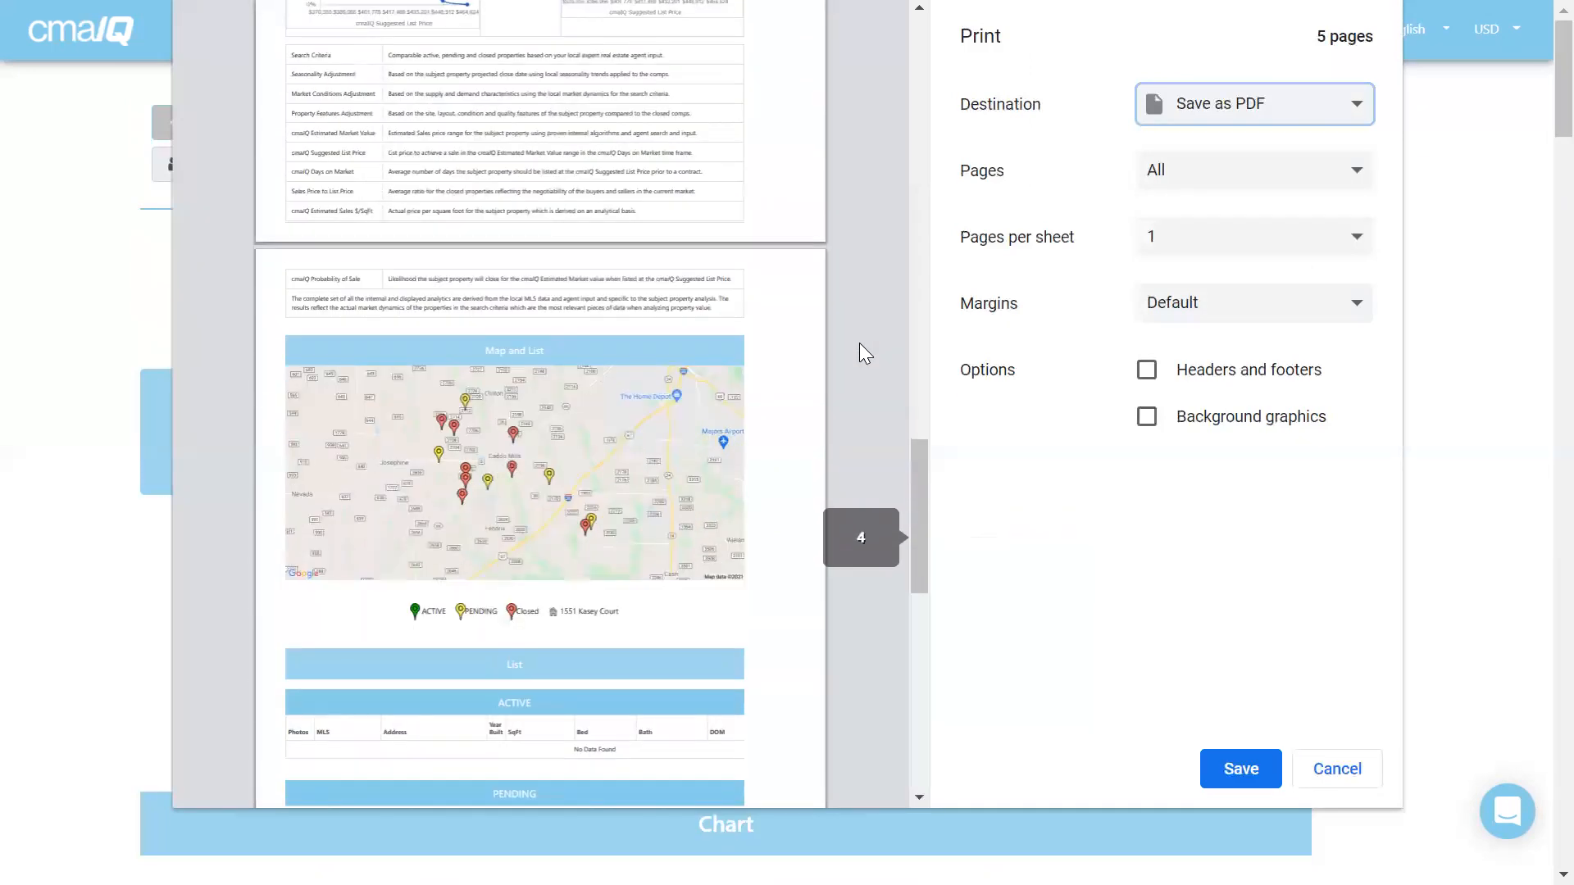
scroll(857, 345, down, 1)
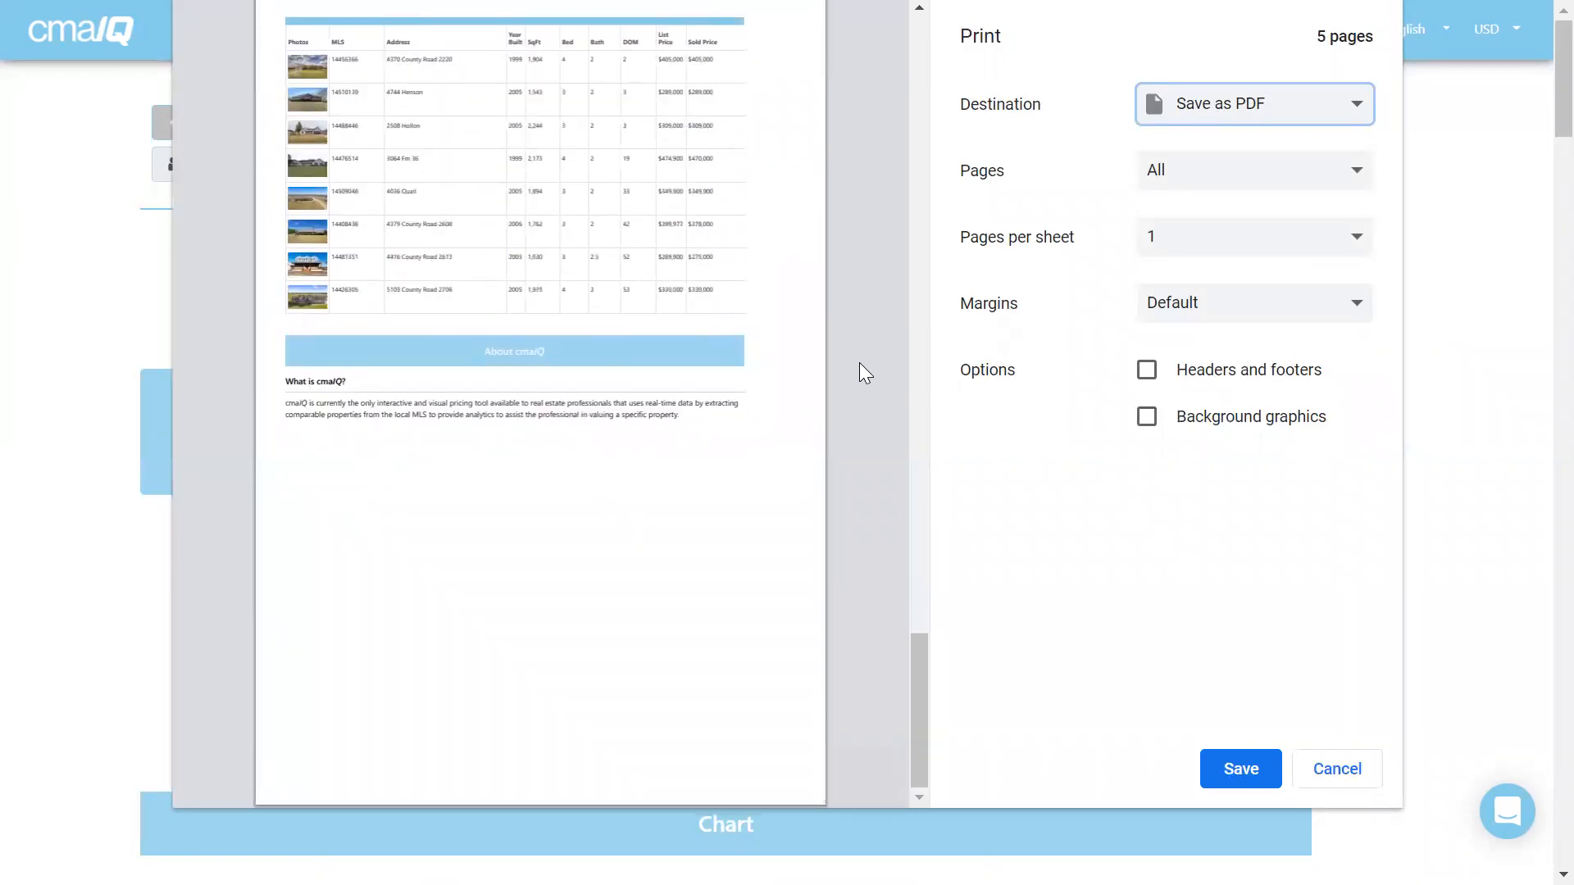
scroll(864, 366, up, 10)
scroll(867, 366, up, 10)
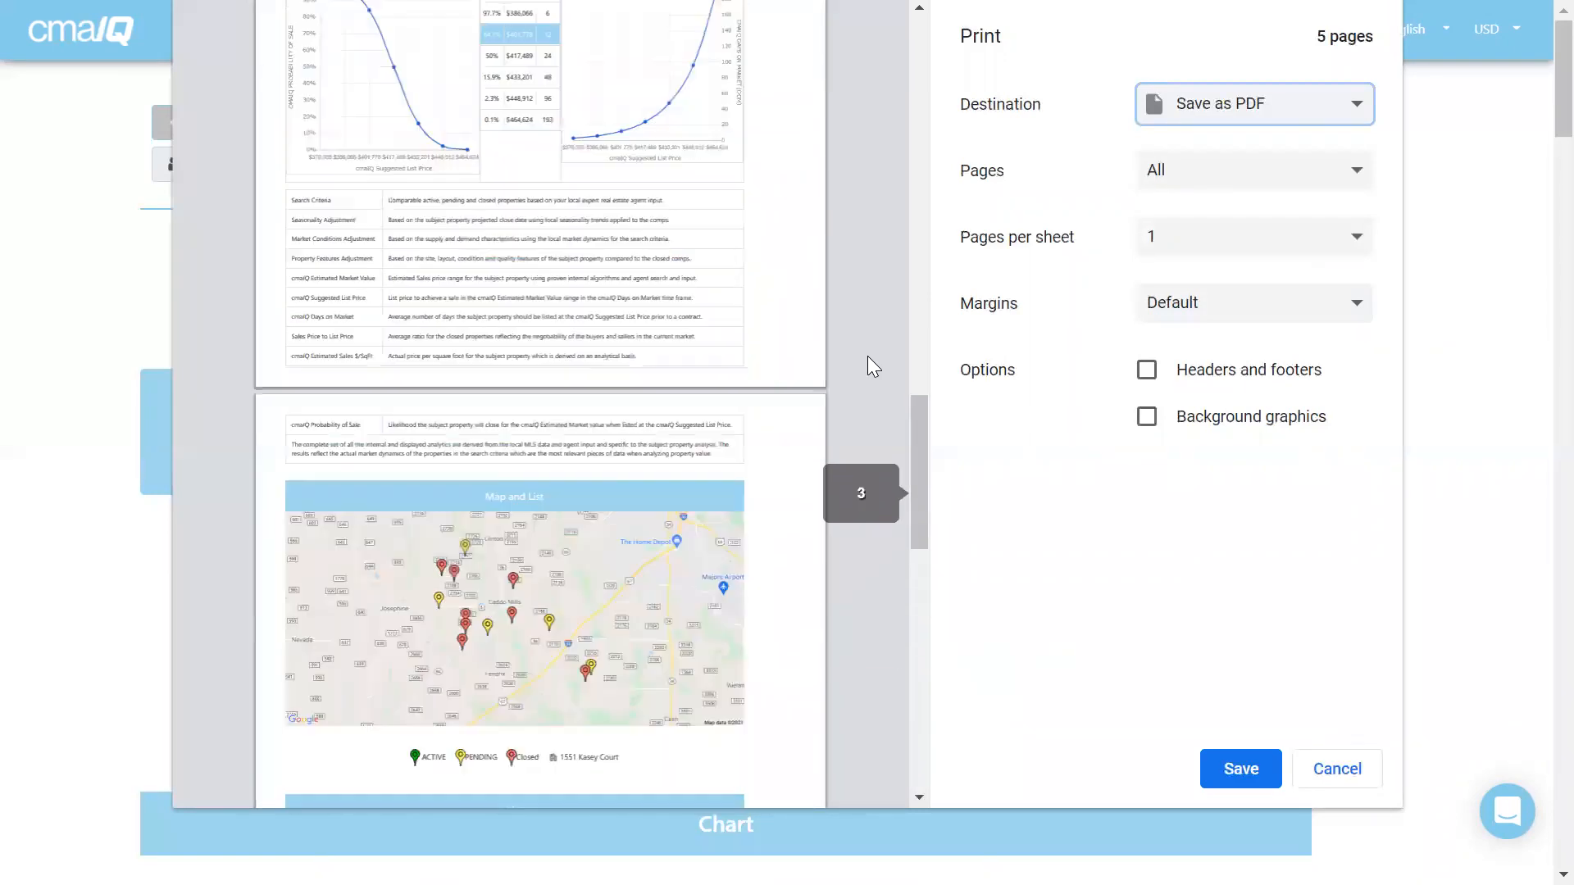
scroll(867, 366, up, 8)
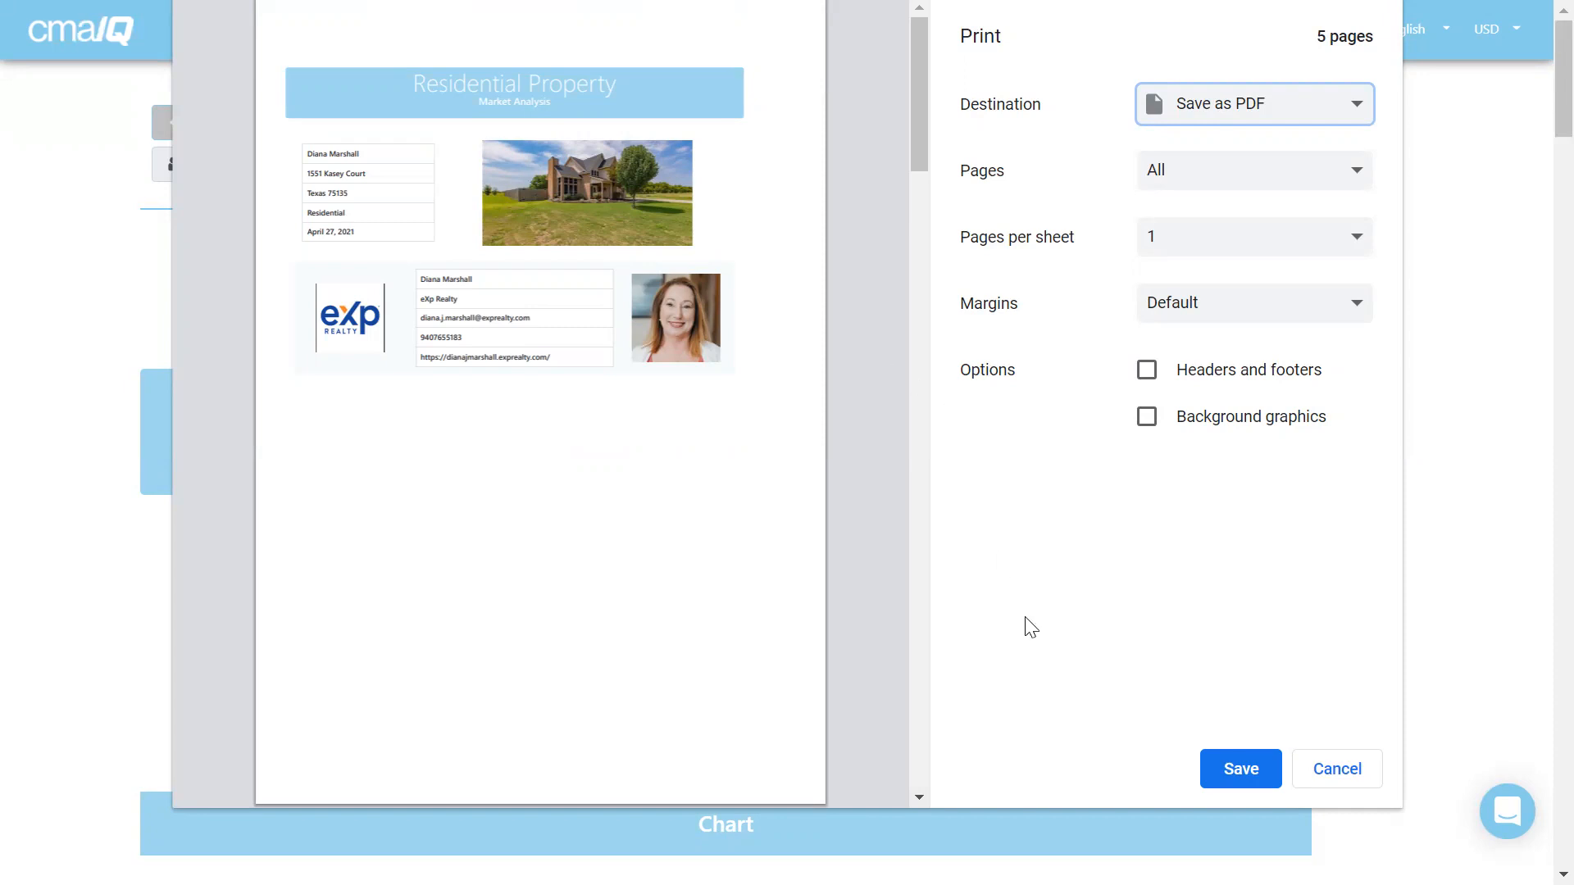
Save the PDF as 'cmaIQ - Residential Home Pricing' on the Desktop.
click(1241, 771)
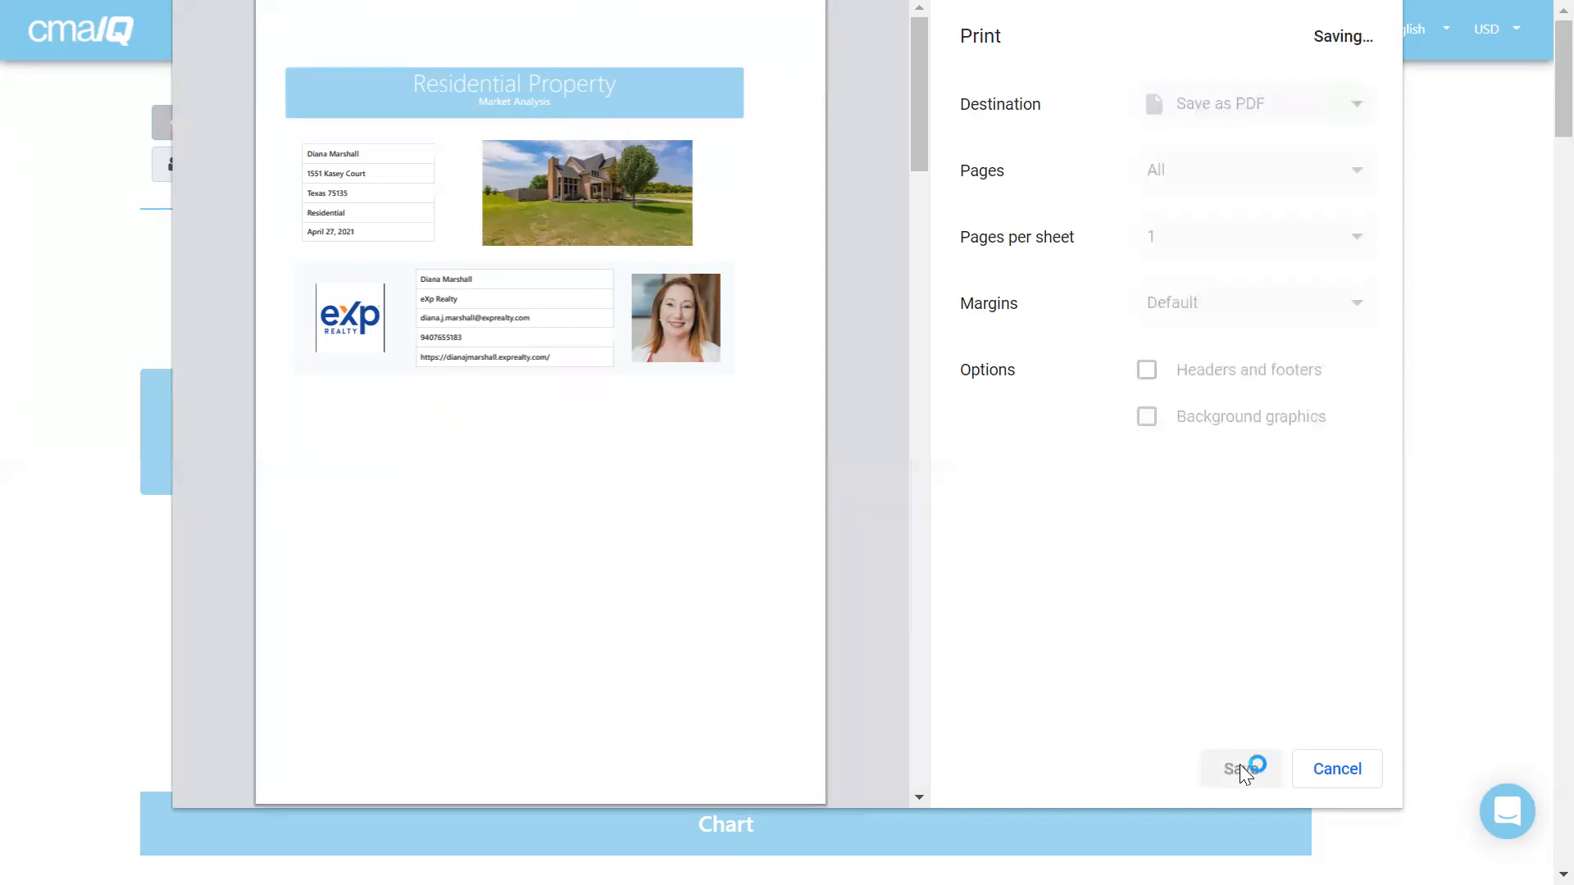
scroll(455, 464, down, 13)
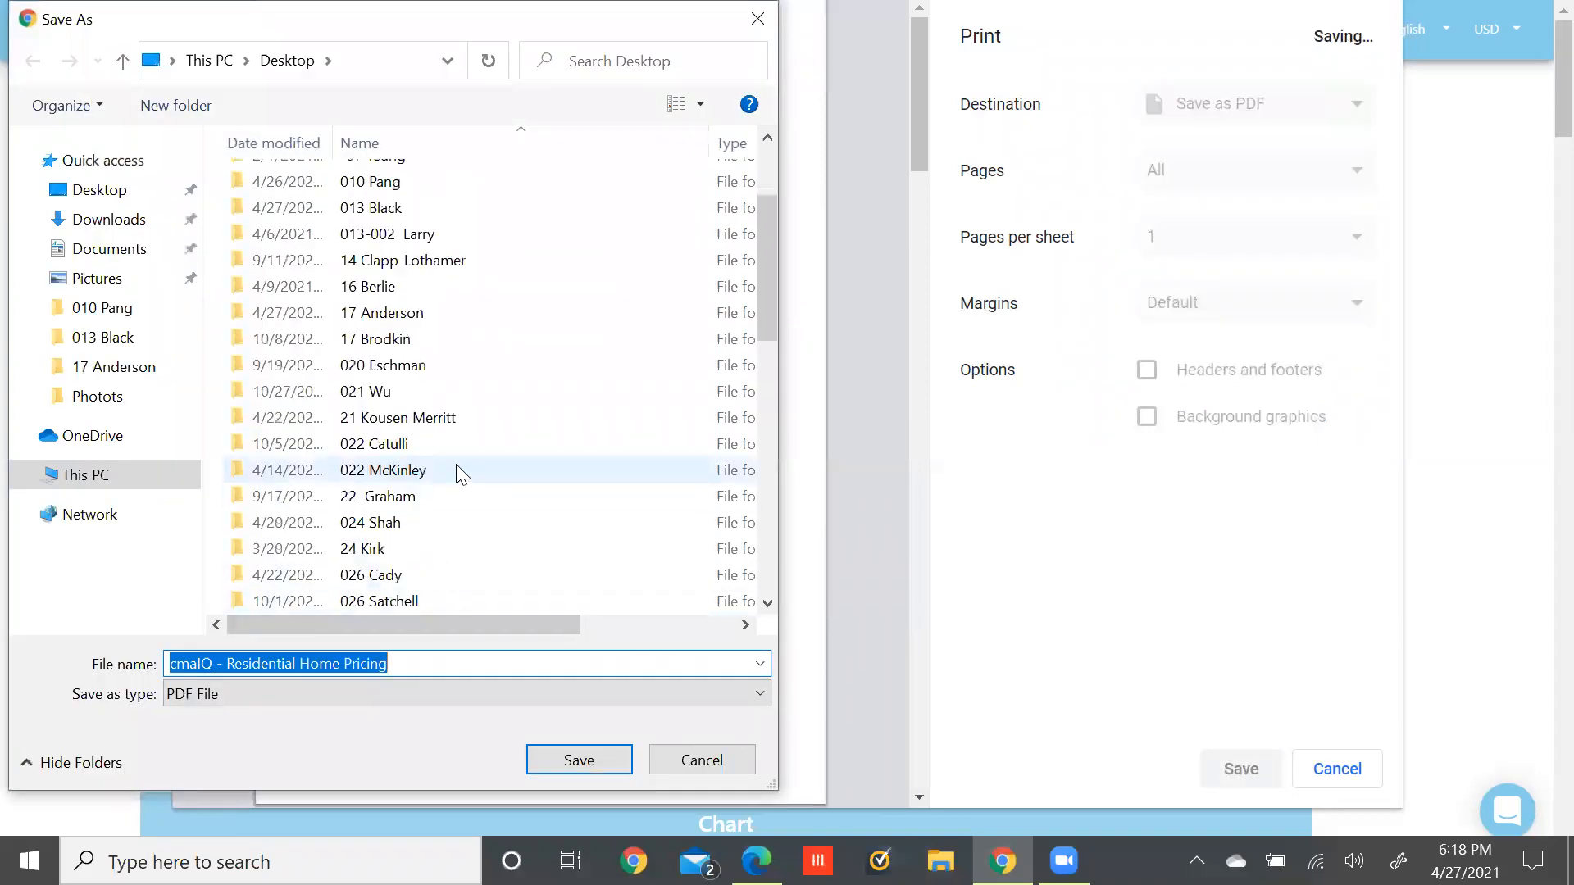
click(574, 758)
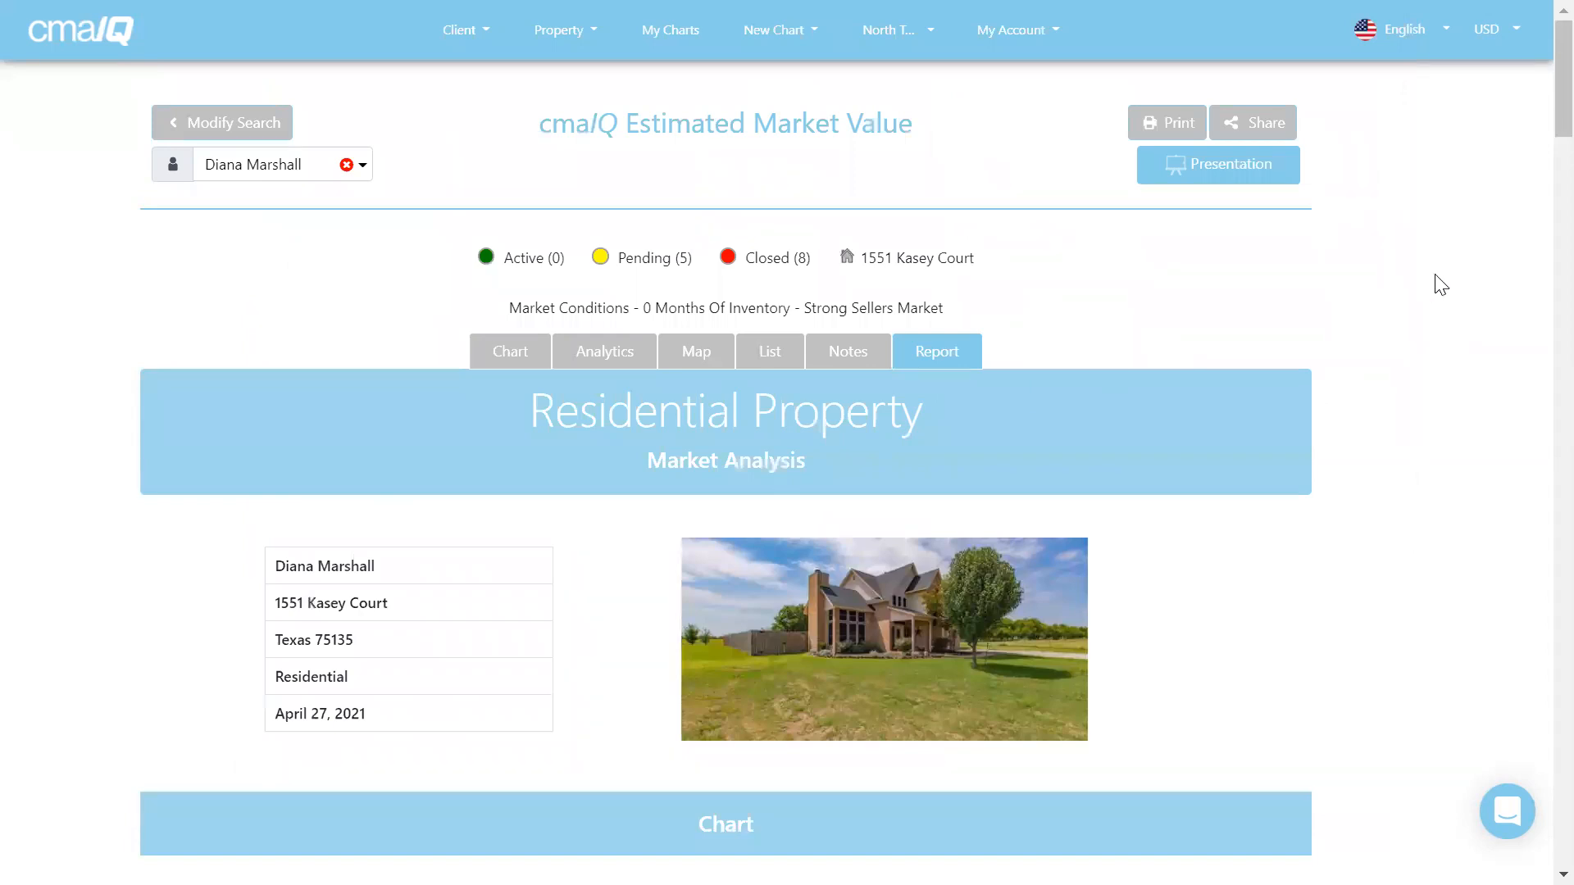